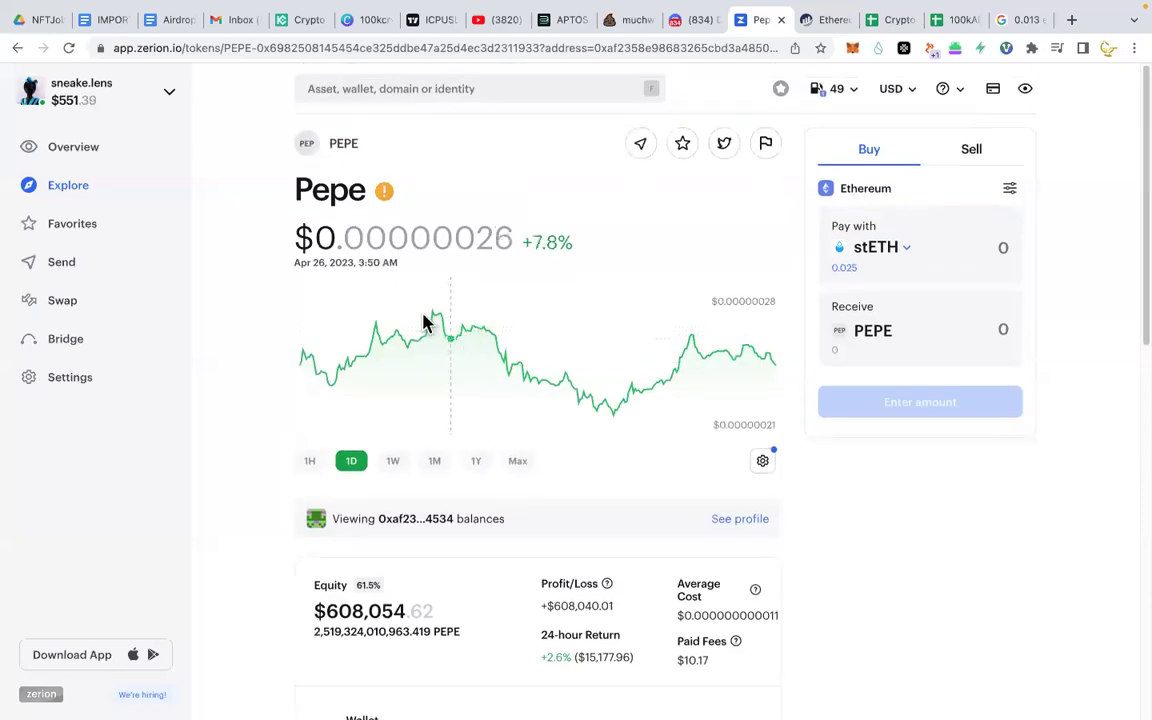
Step: Review the wallet's Pepe holding on the token page and highlight its equity value
scroll(434, 508, down, 3)
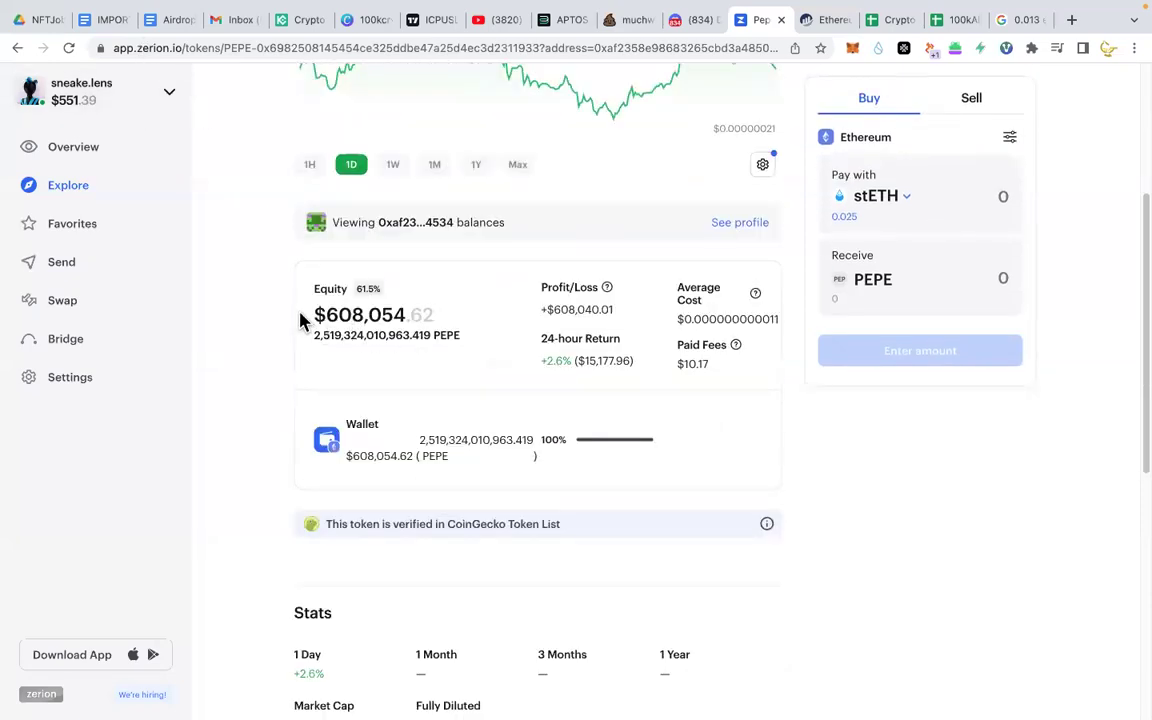
drag(301, 317, 419, 316)
scroll(333, 338, up, 2)
scroll(333, 338, up, 1)
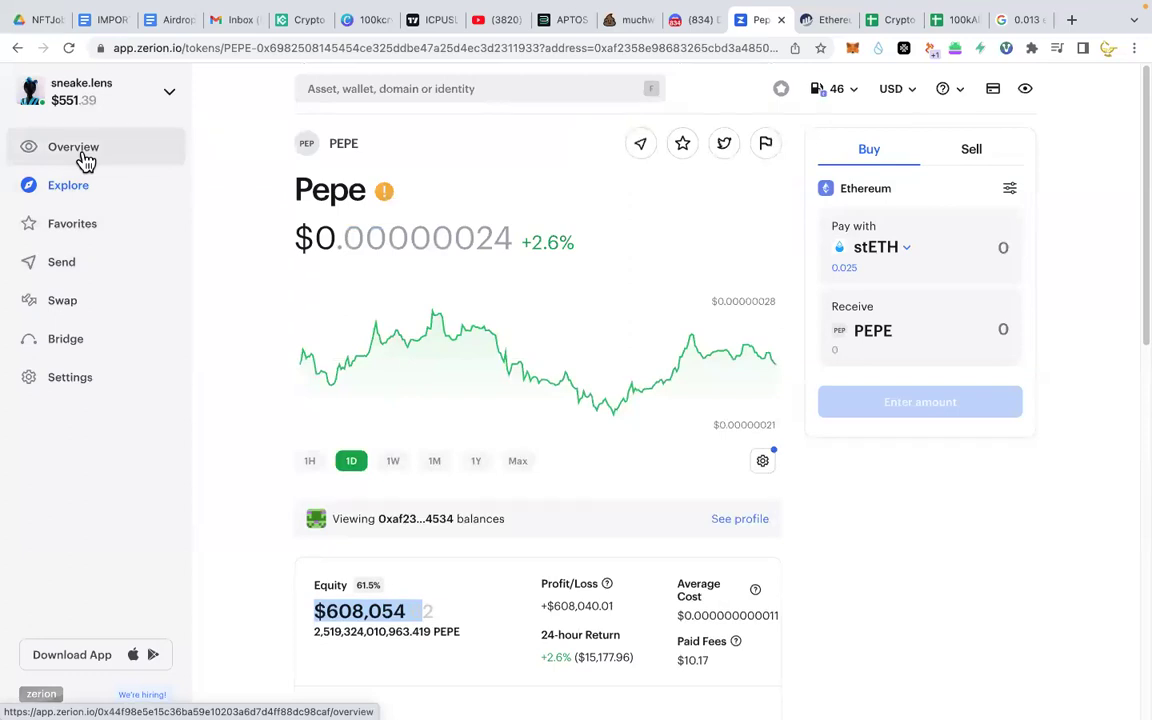
Step: Return to the wallet overview and examine its performance chart, recent trades and list of token assets
click(17, 48)
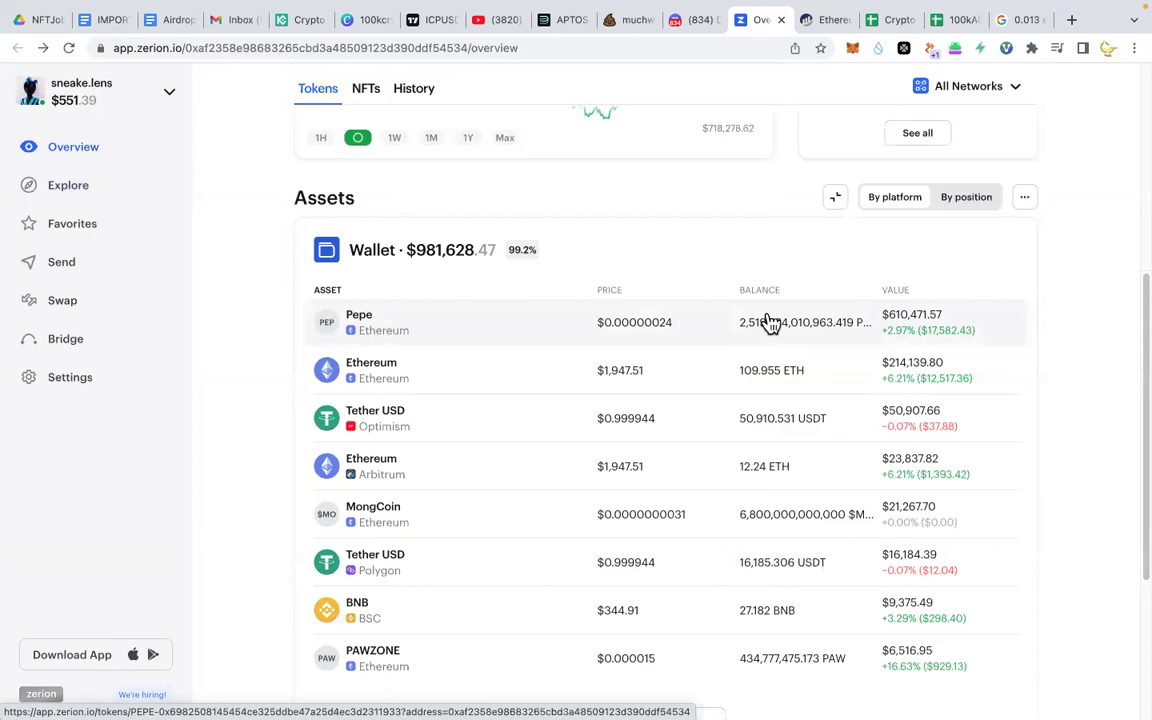
scroll(903, 350, down, 3)
scroll(905, 355, up, 7)
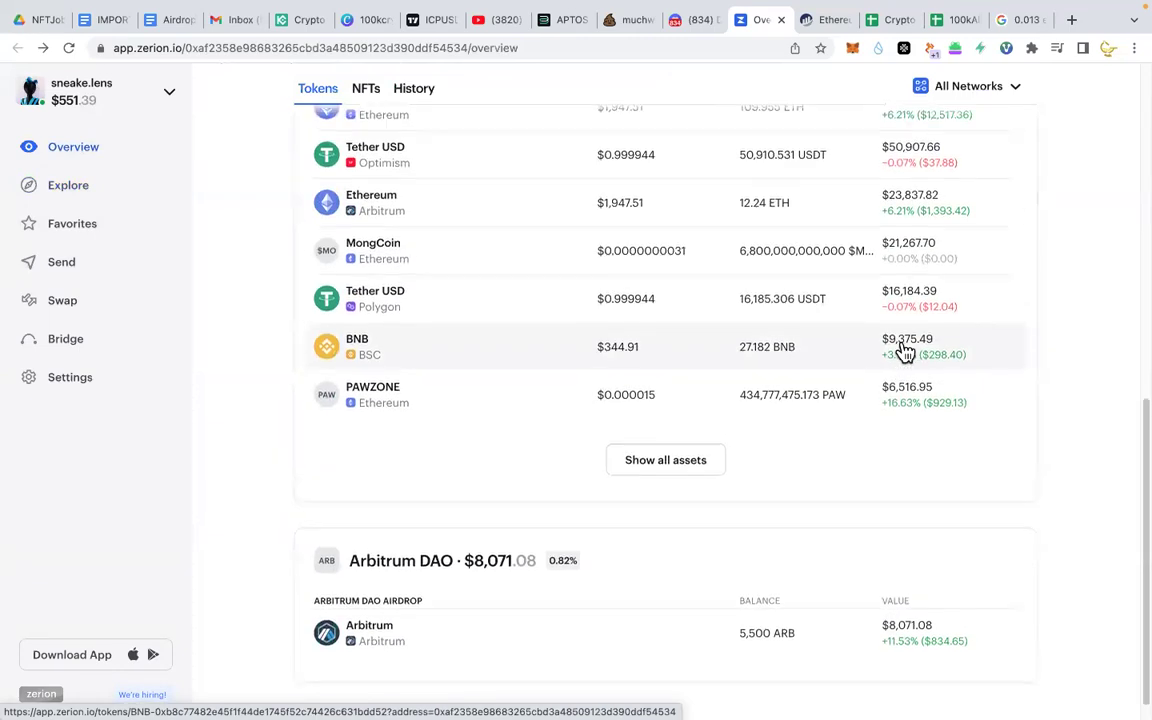
scroll(771, 290, down, 2)
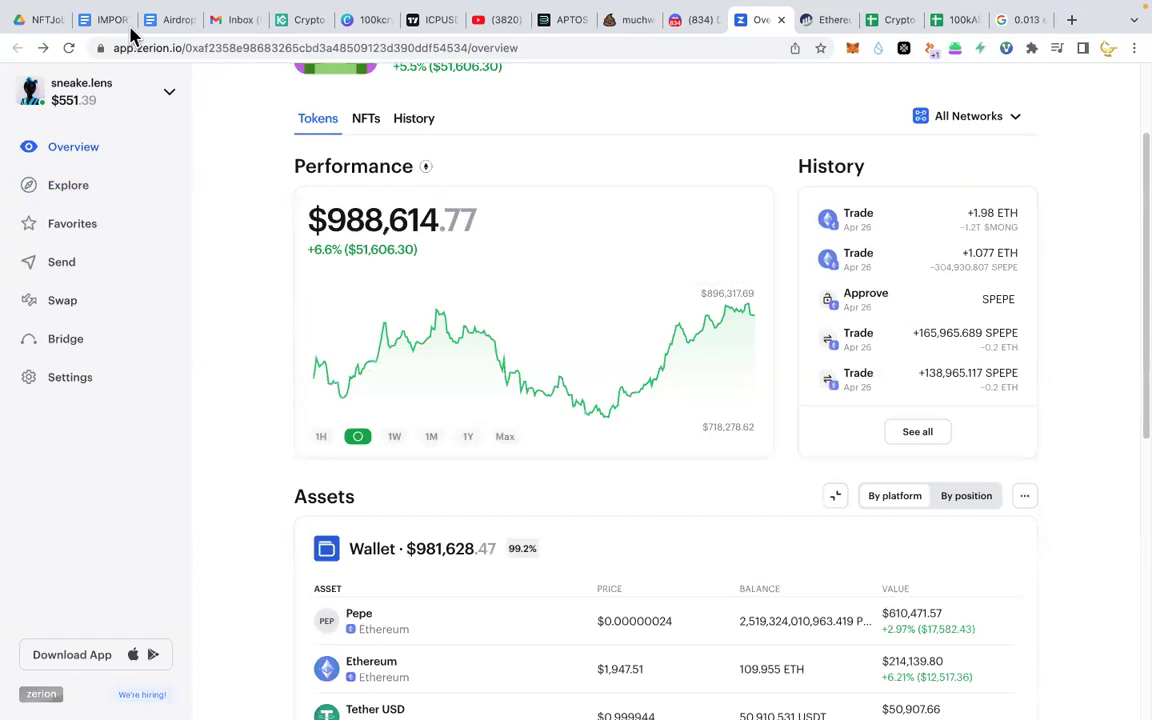
scroll(638, 595, down, 5)
scroll(620, 520, up, 4)
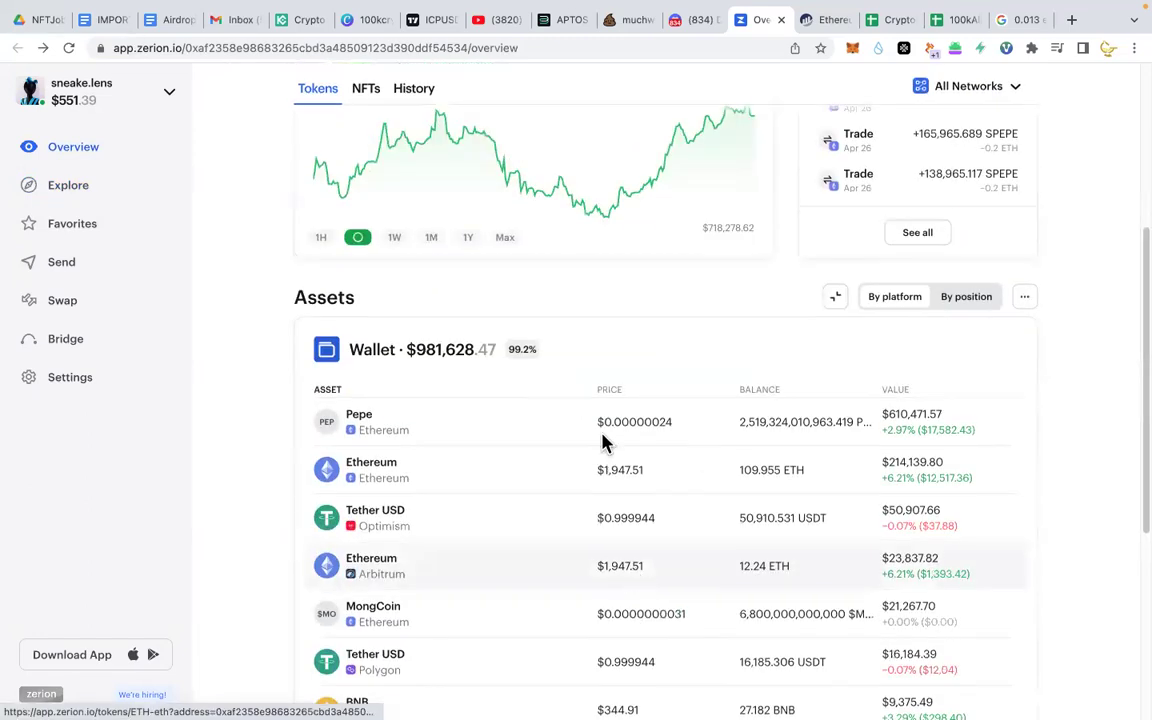
scroll(608, 490, up, 3)
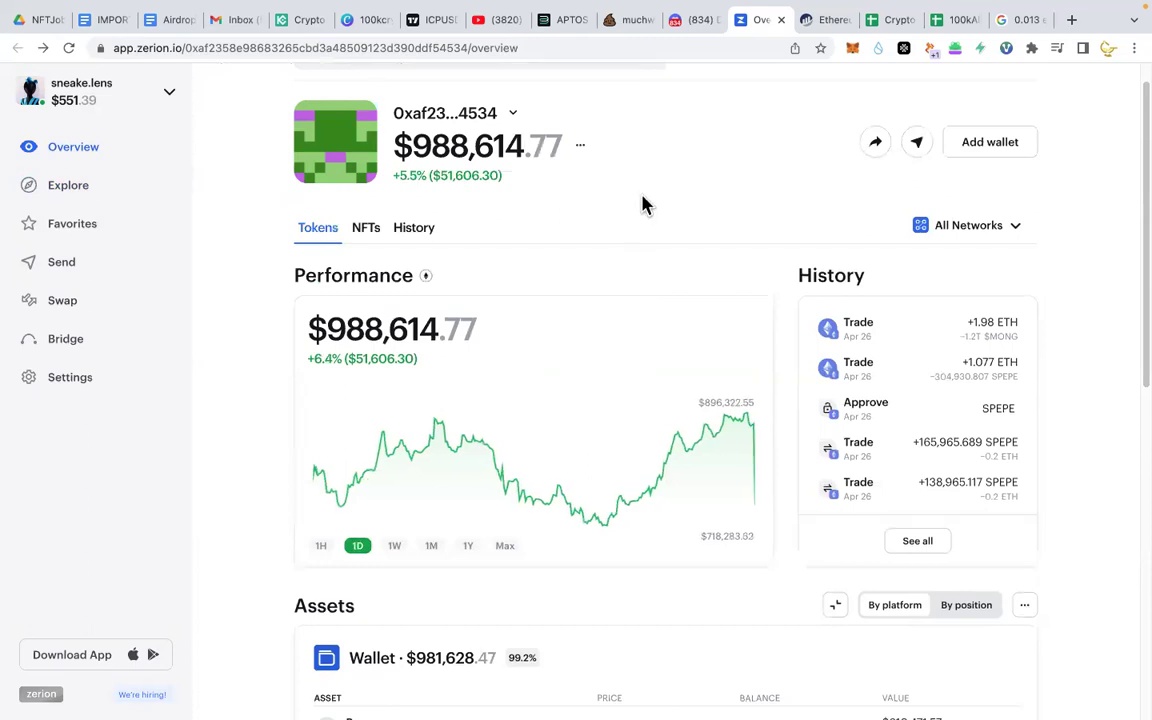
scroll(660, 540, down, 6)
scroll(645, 507, up, 6)
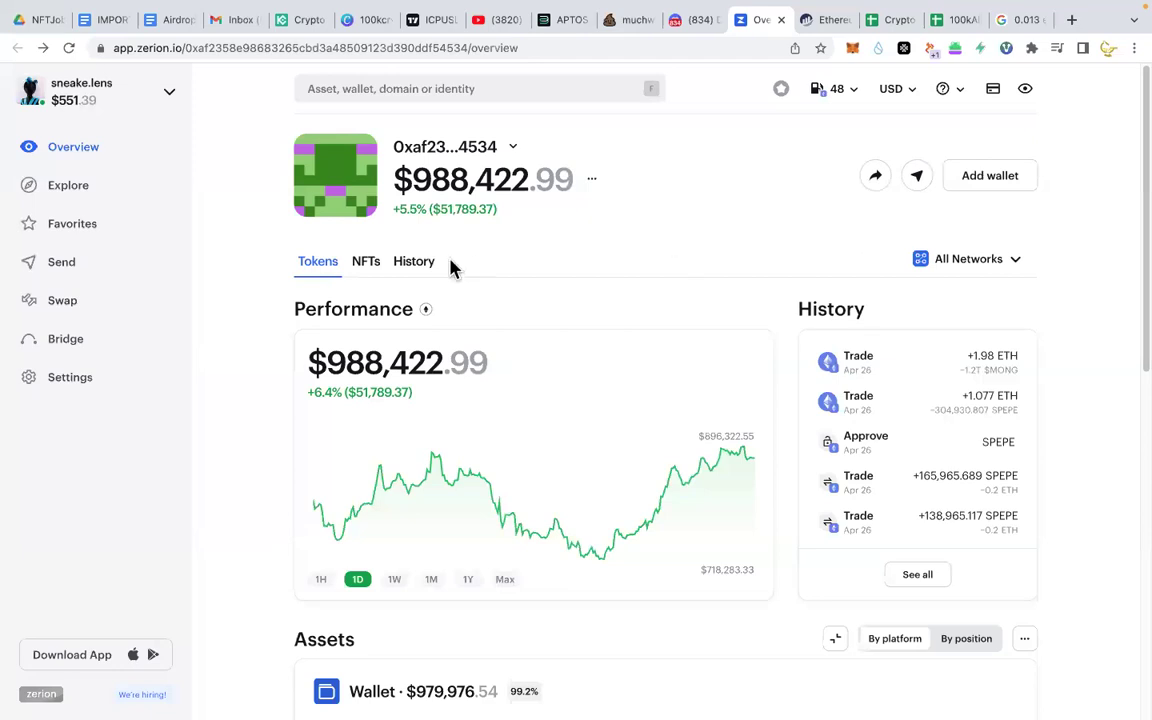
Step: Open the wallet's transaction history and look through the April 26, 2023 entries
click(412, 262)
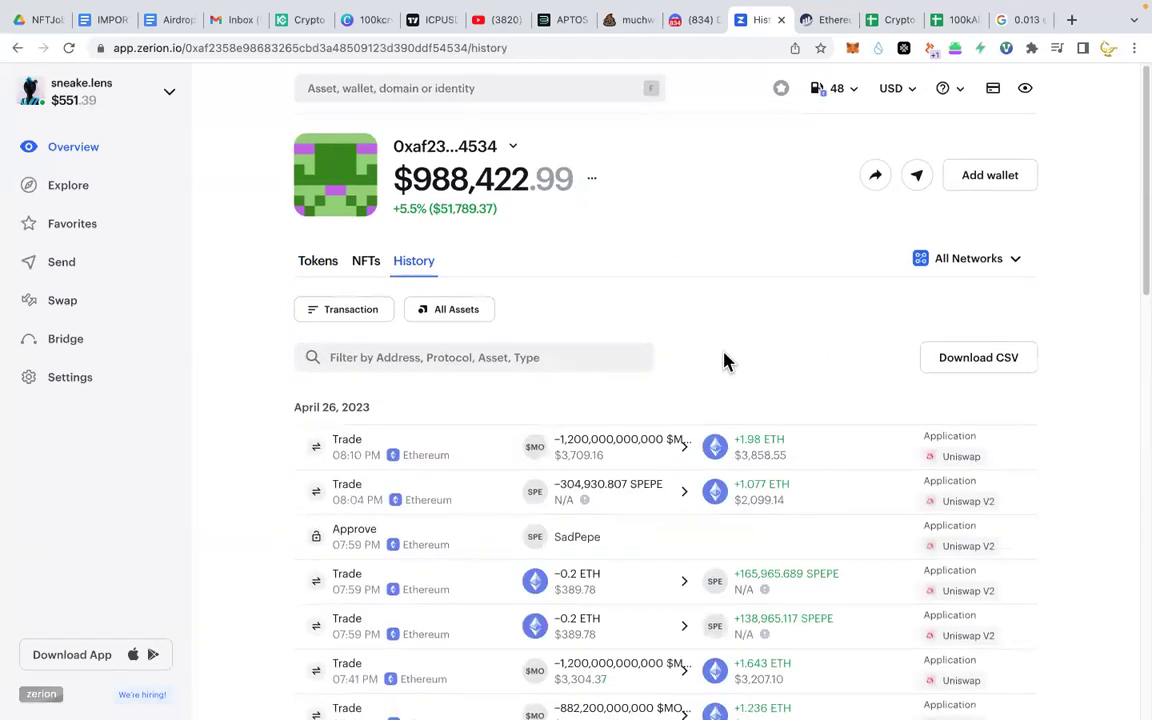
scroll(726, 362, down, 1)
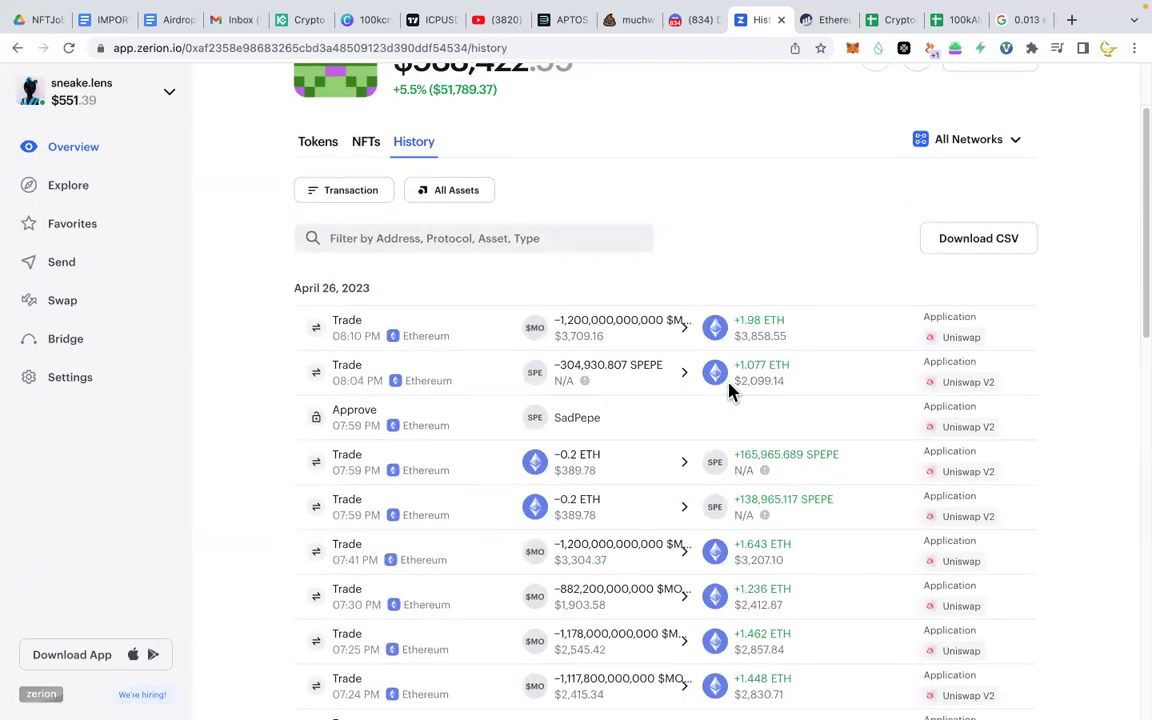
scroll(753, 386, down, 10)
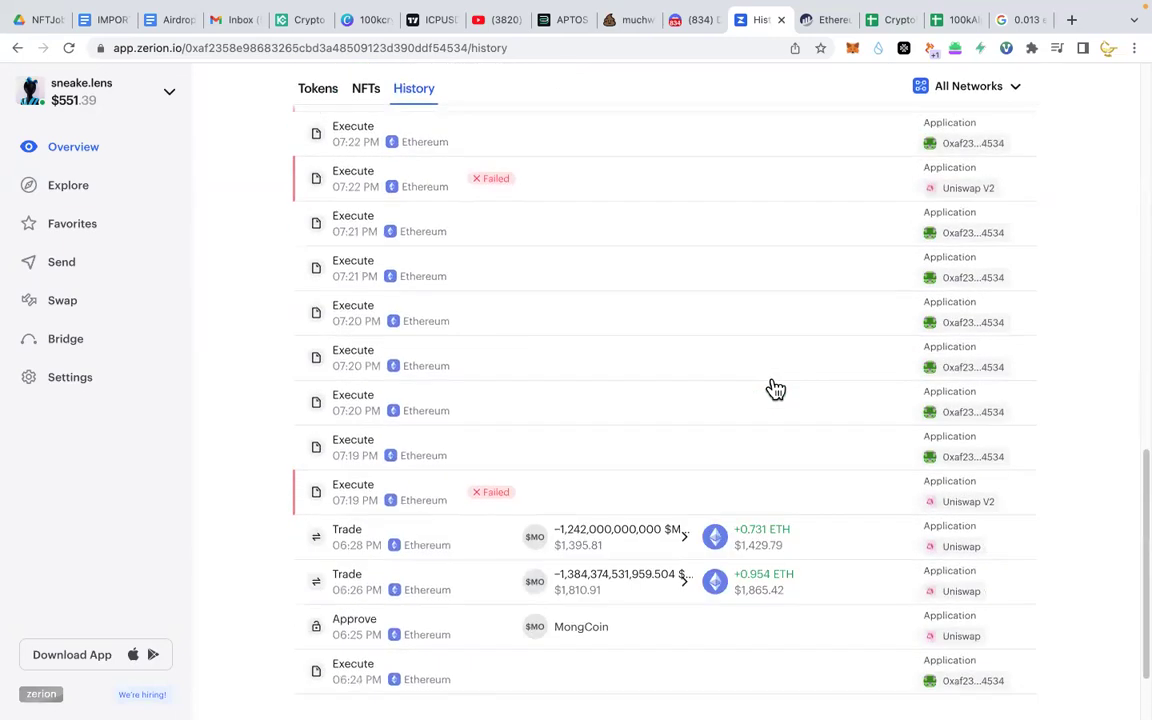
scroll(705, 437, up, 15)
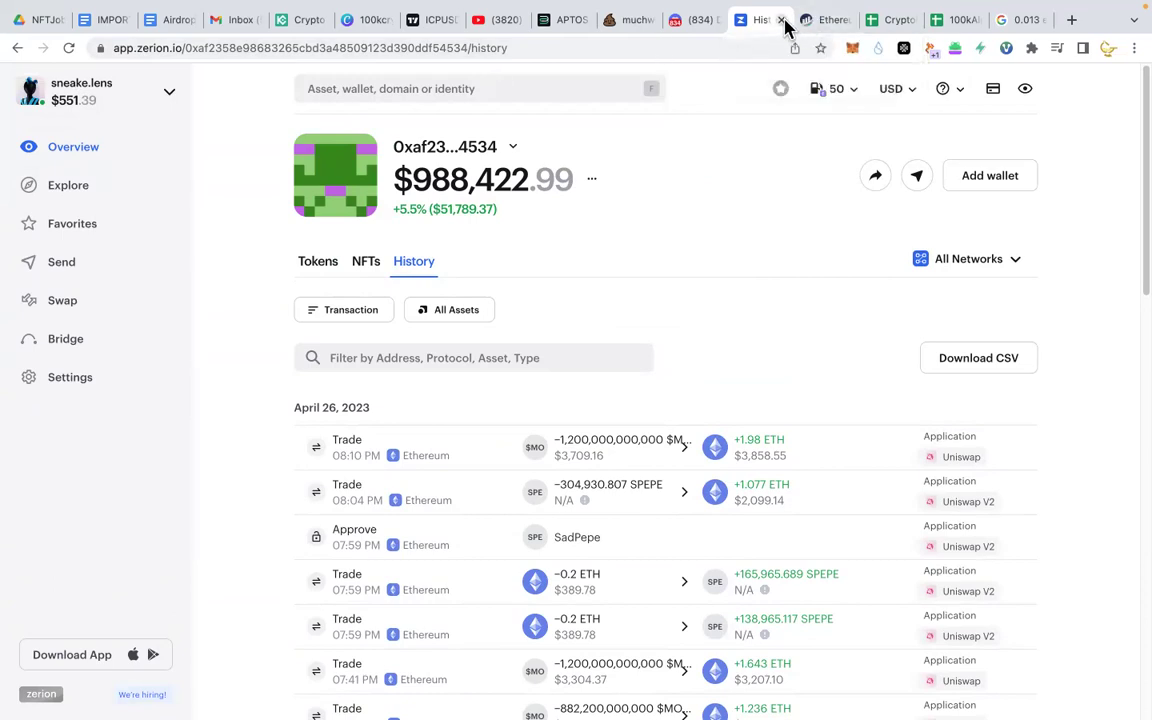
Step: Close the wallet page and bring up the members training spreadsheet, placing it after the 100KCRYPTO airdrop sheet
click(780, 21)
click(879, 21)
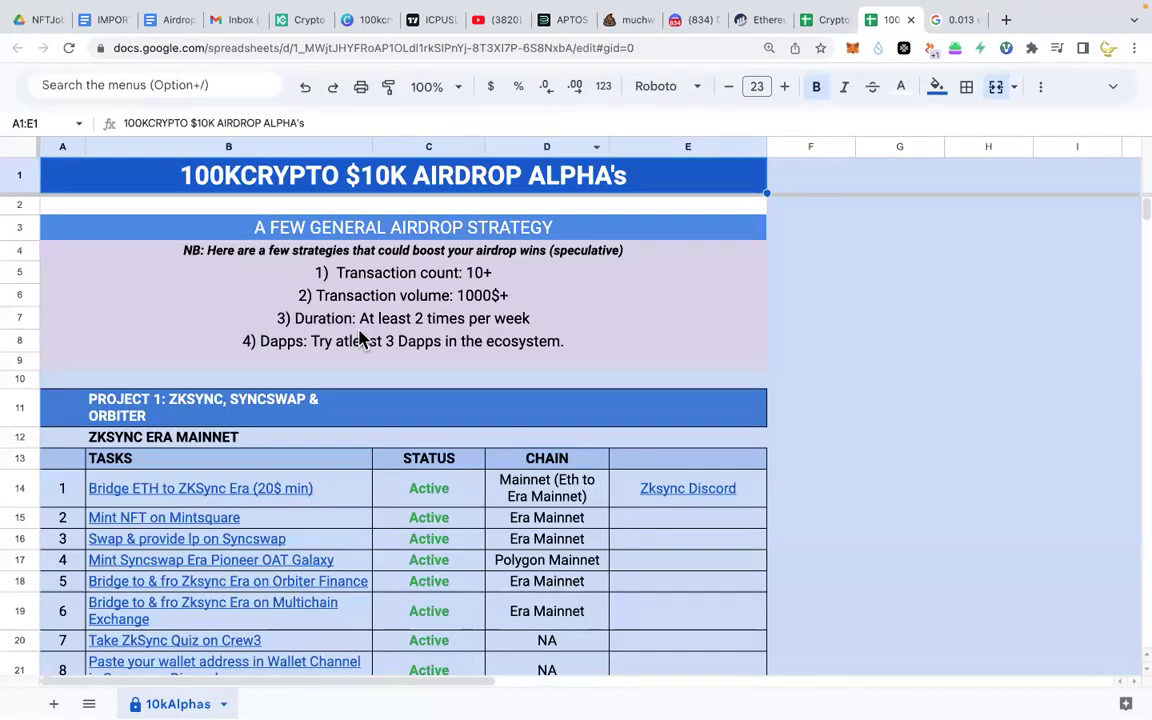
drag(862, 22, 935, 22)
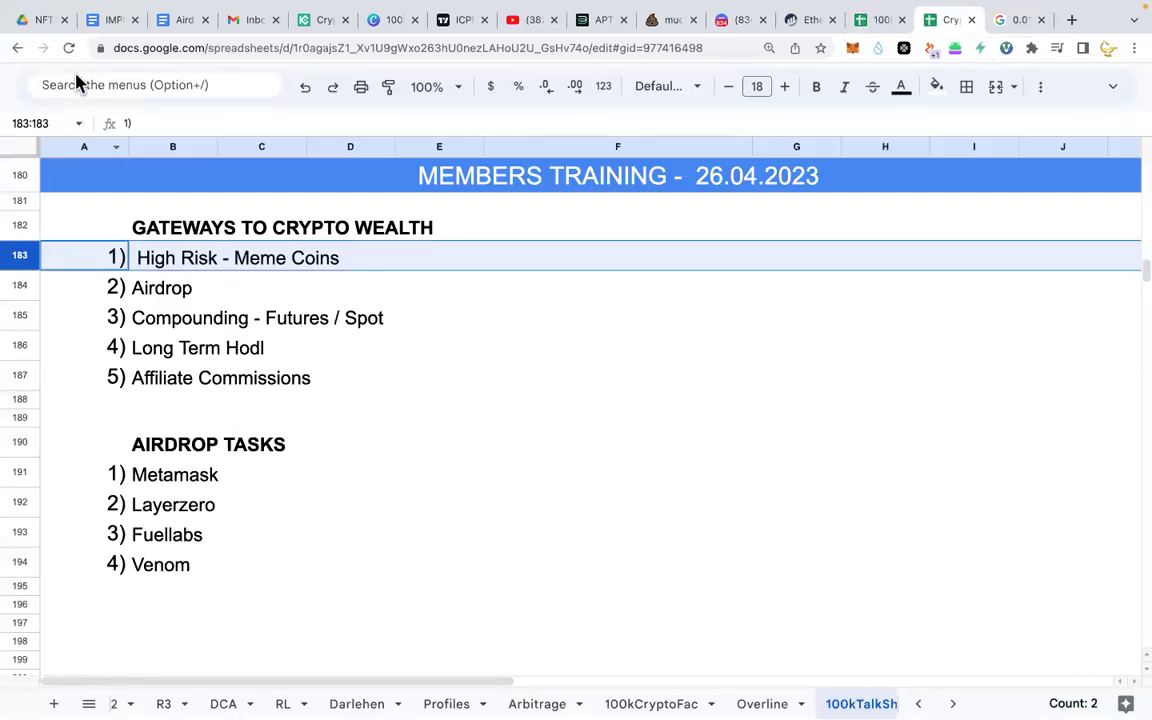
Step: Highlight row 183, "High Risk - Meme Coins", in the Gateways to Crypto Wealth list
click(345, 258)
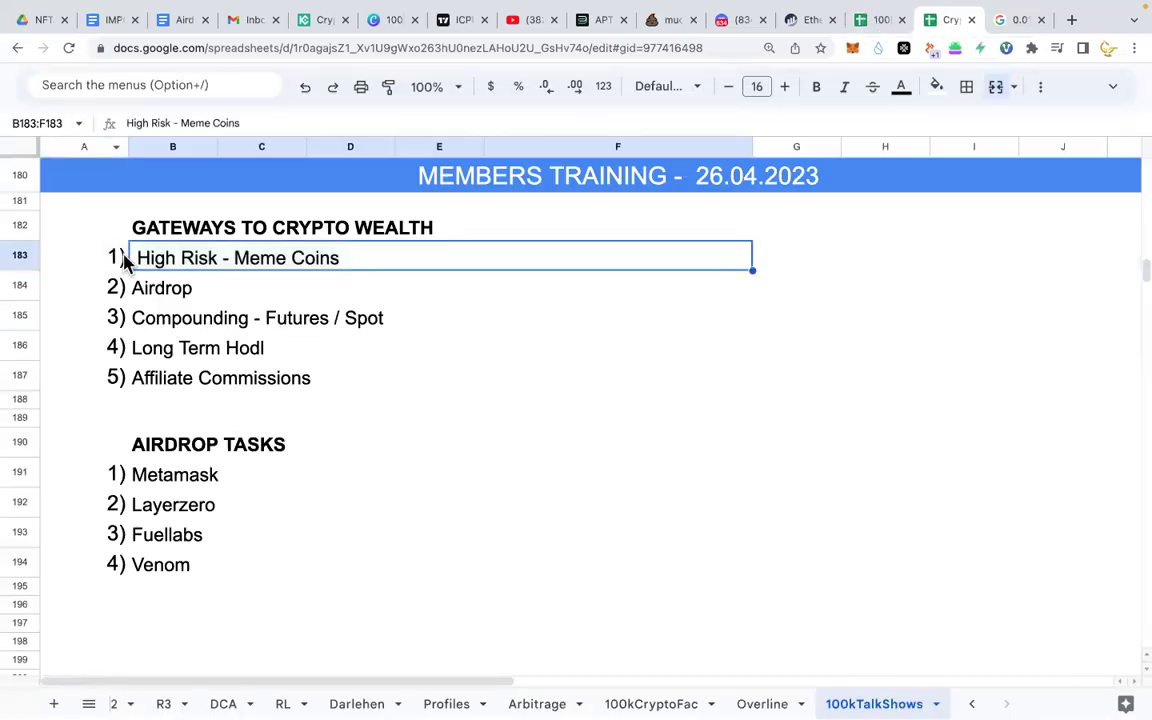
click(21, 257)
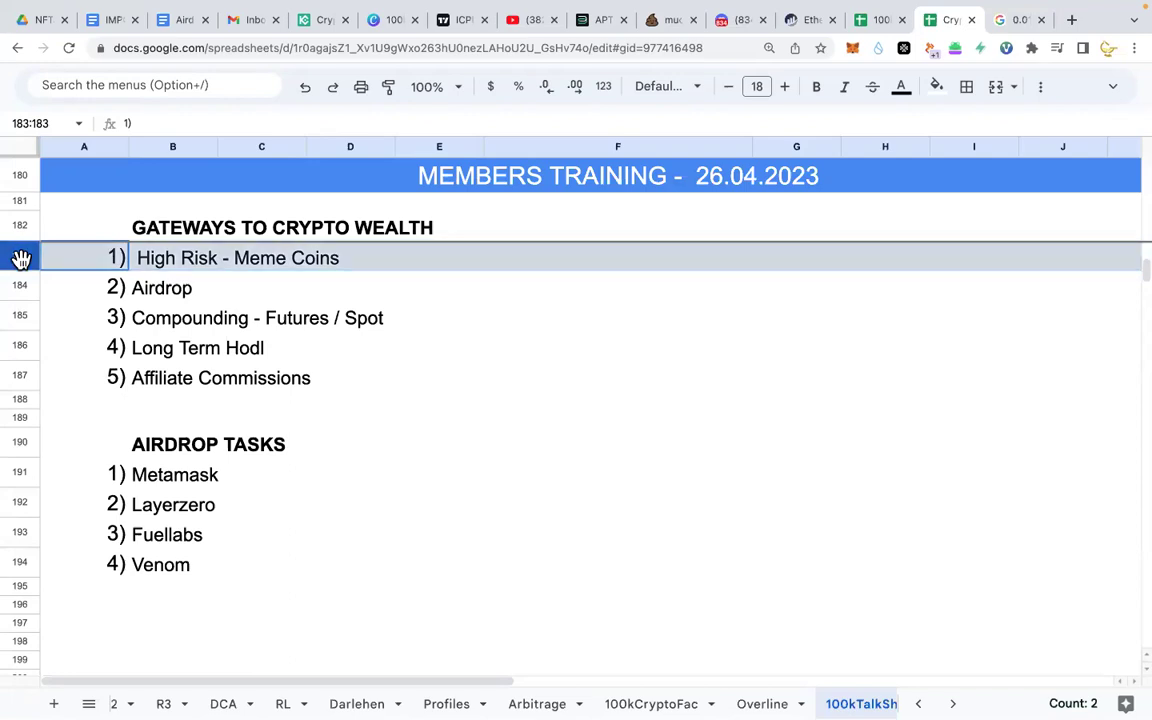
click(165, 267)
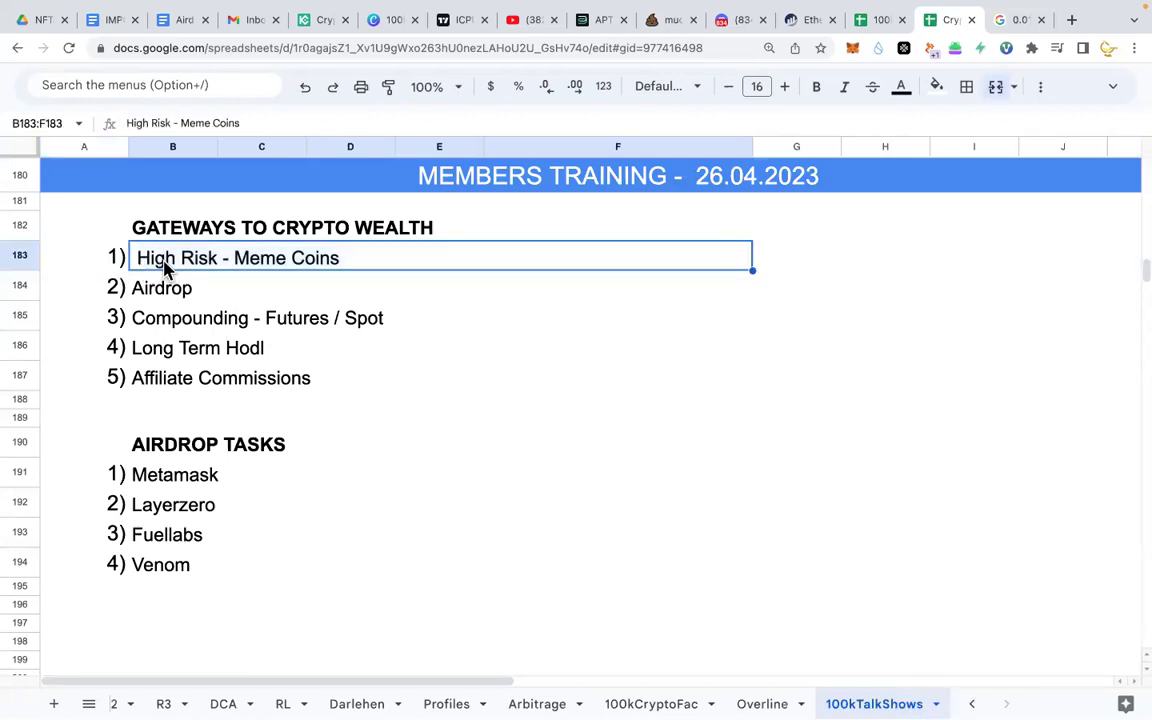
click(21, 253)
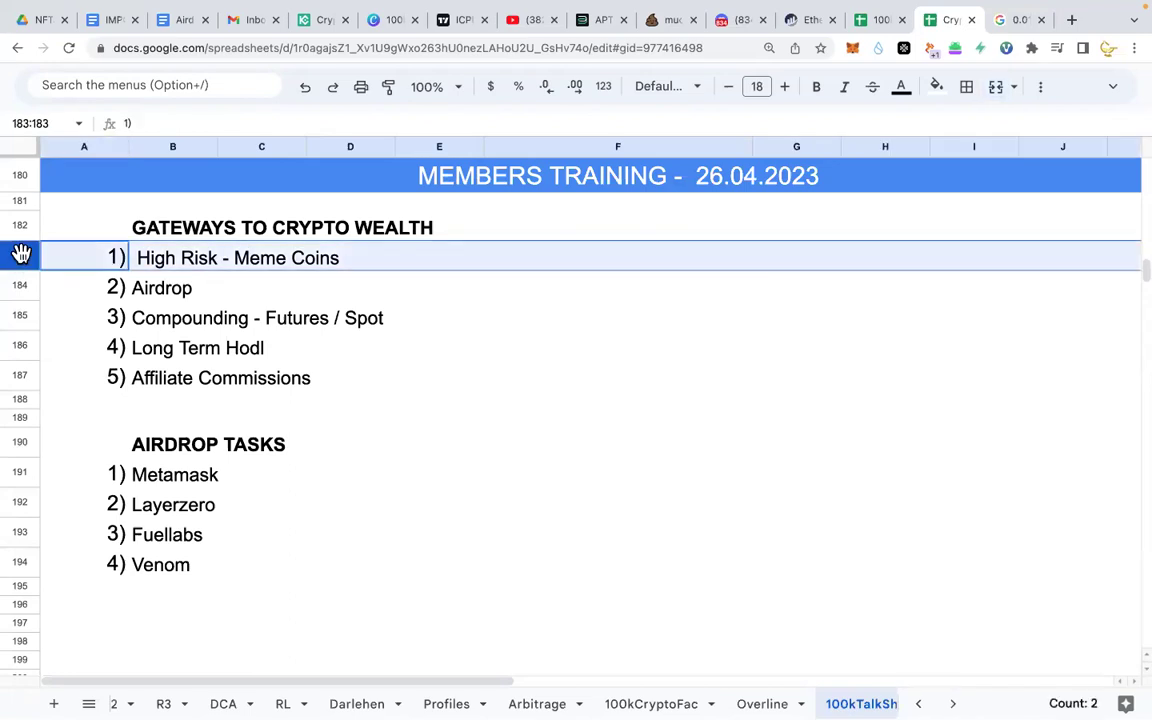
click(155, 260)
click(16, 256)
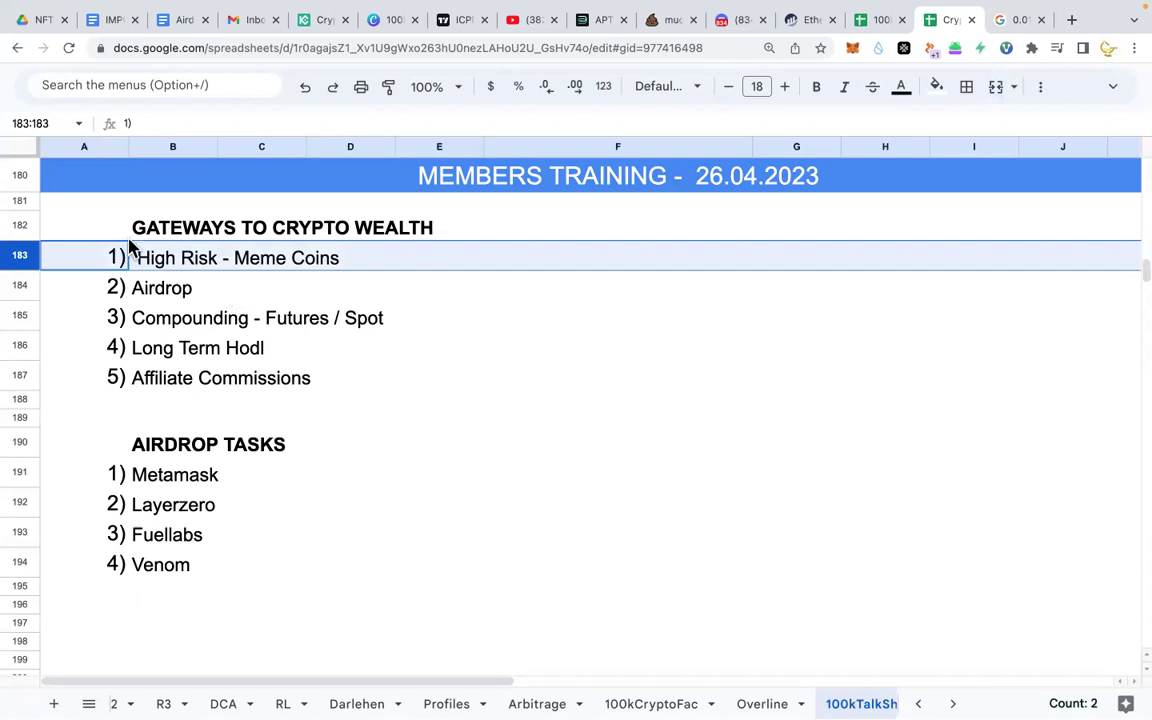
click(172, 258)
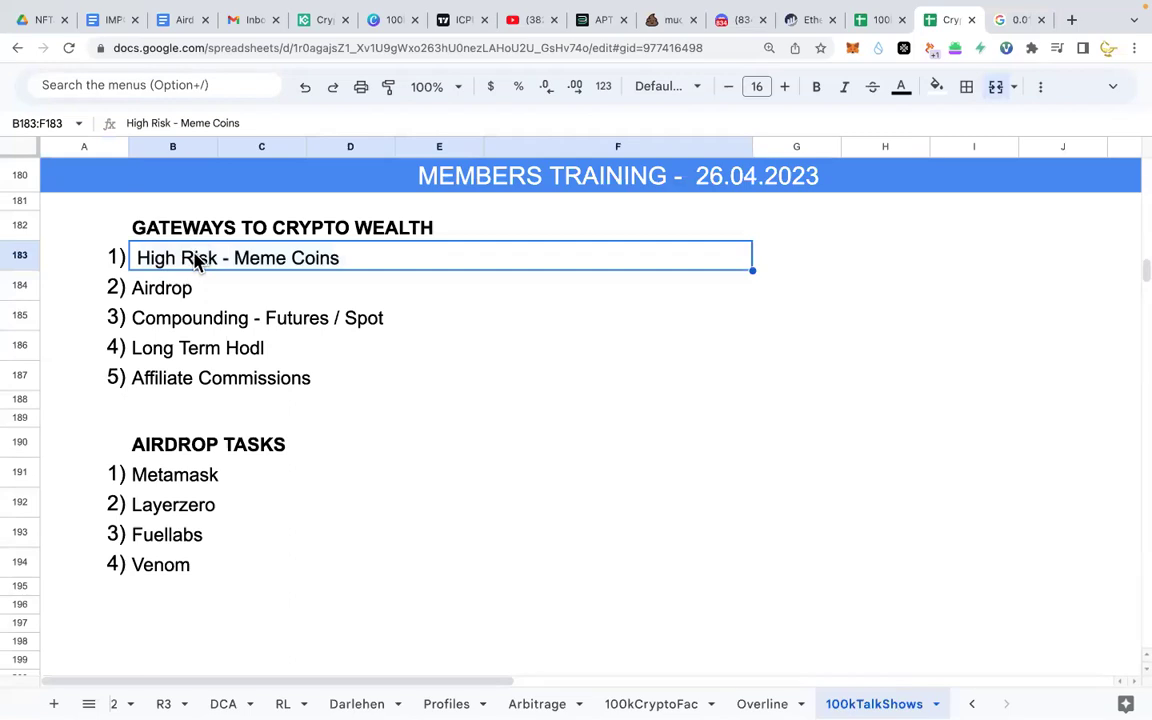
click(20, 257)
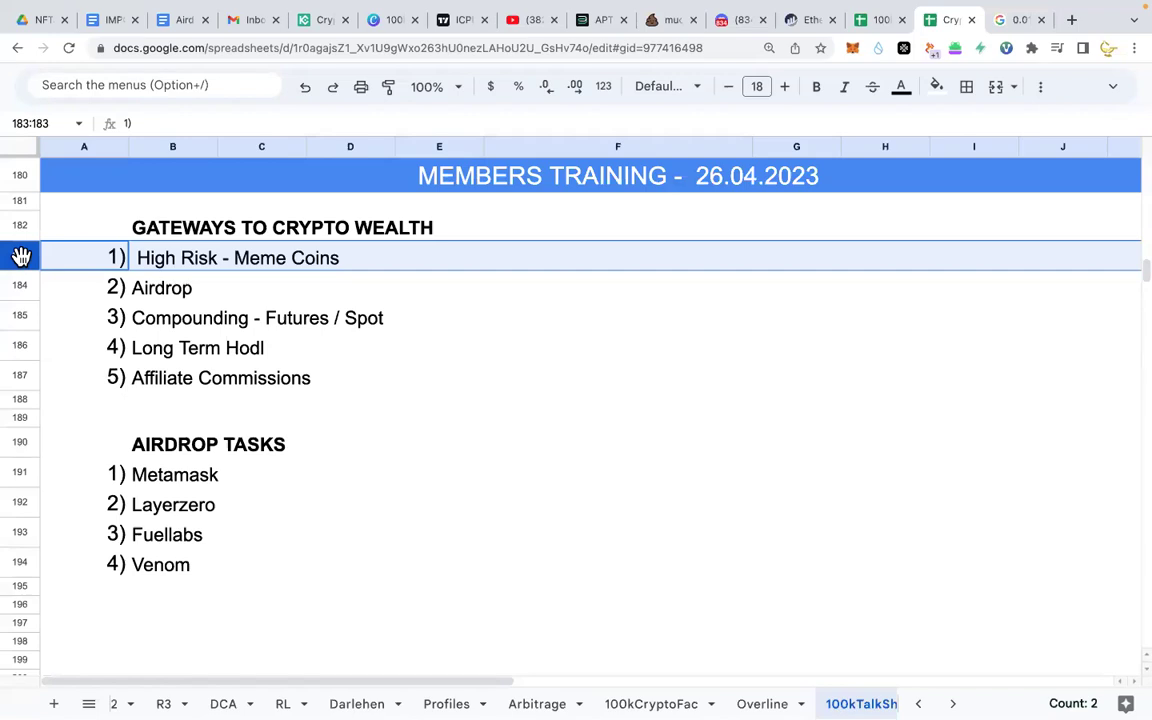
click(522, 260)
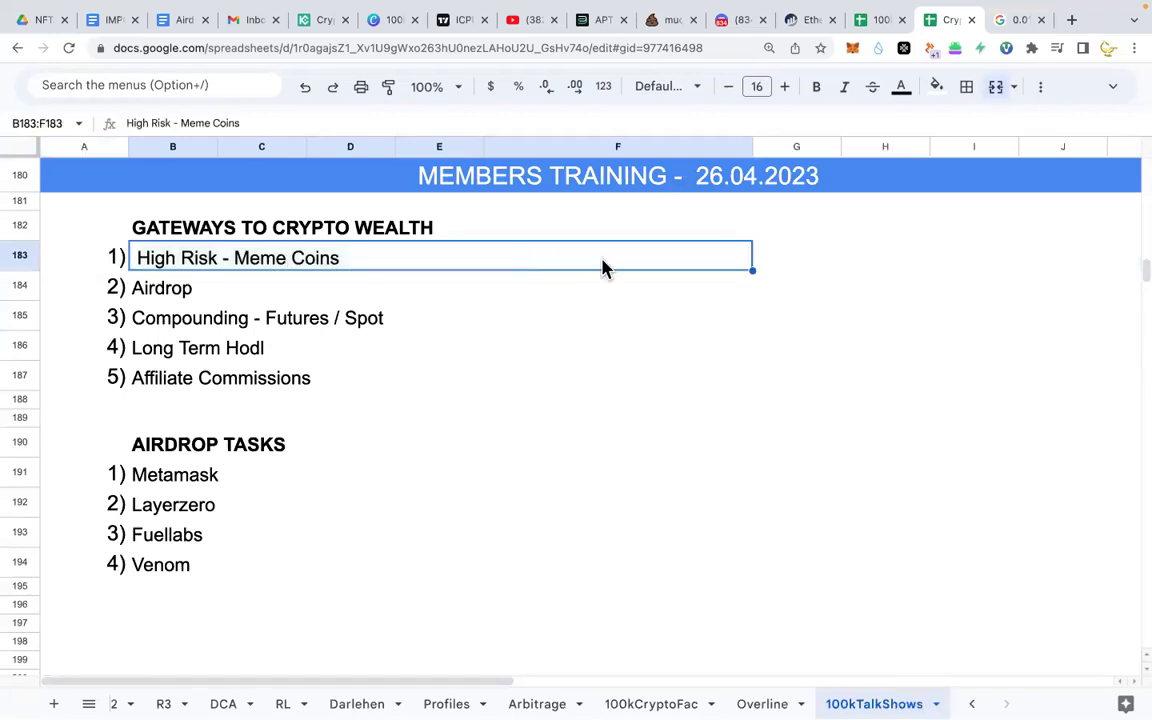
click(776, 266)
click(668, 268)
click(780, 261)
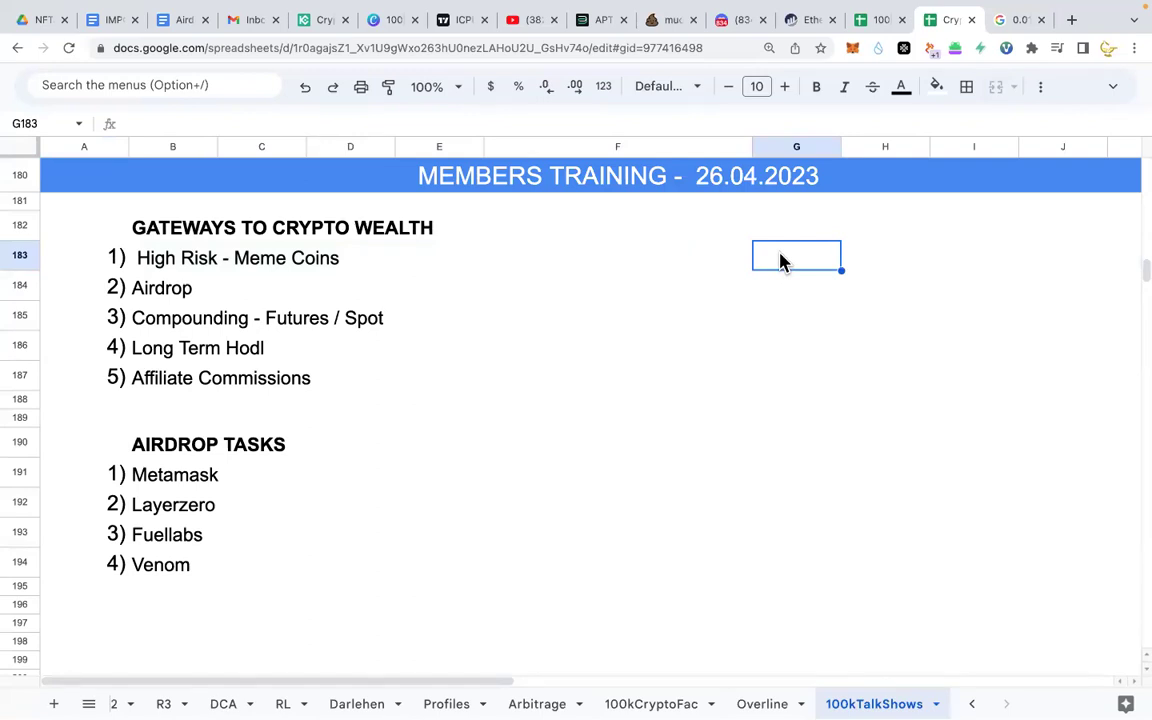
click(872, 265)
click(794, 267)
click(19, 250)
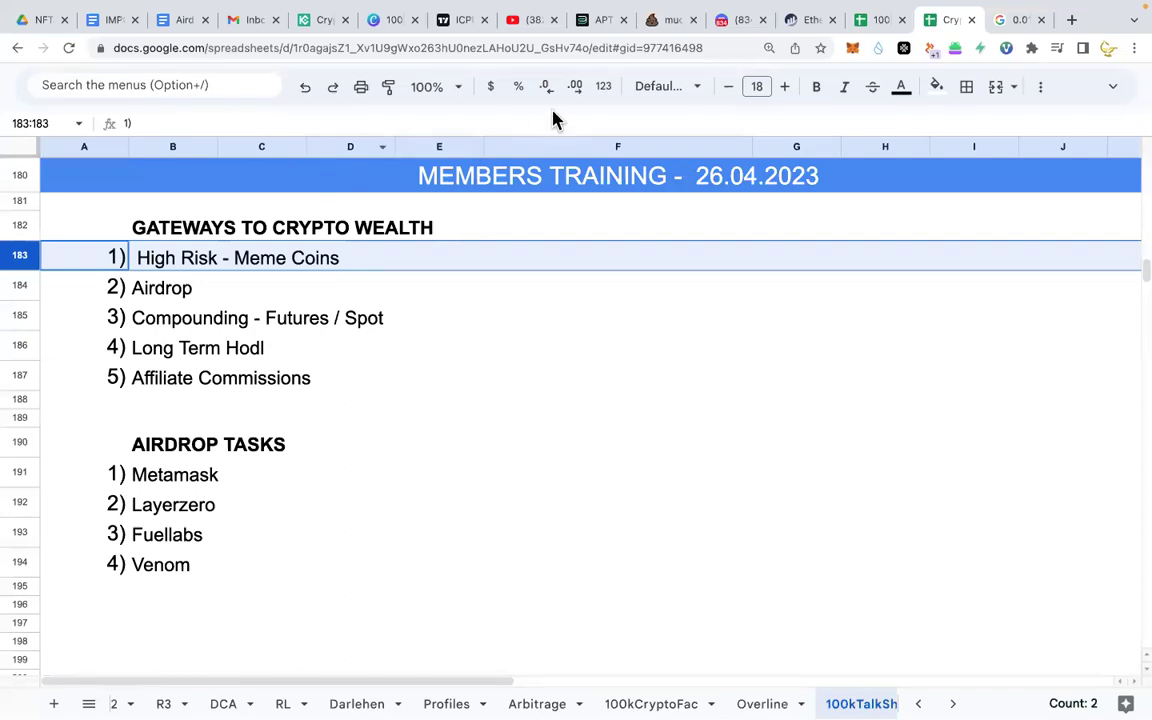
Step: Look through the channel list of the 100kCrypto Investing server in Discord, and return to the members training spreadsheet
click(722, 26)
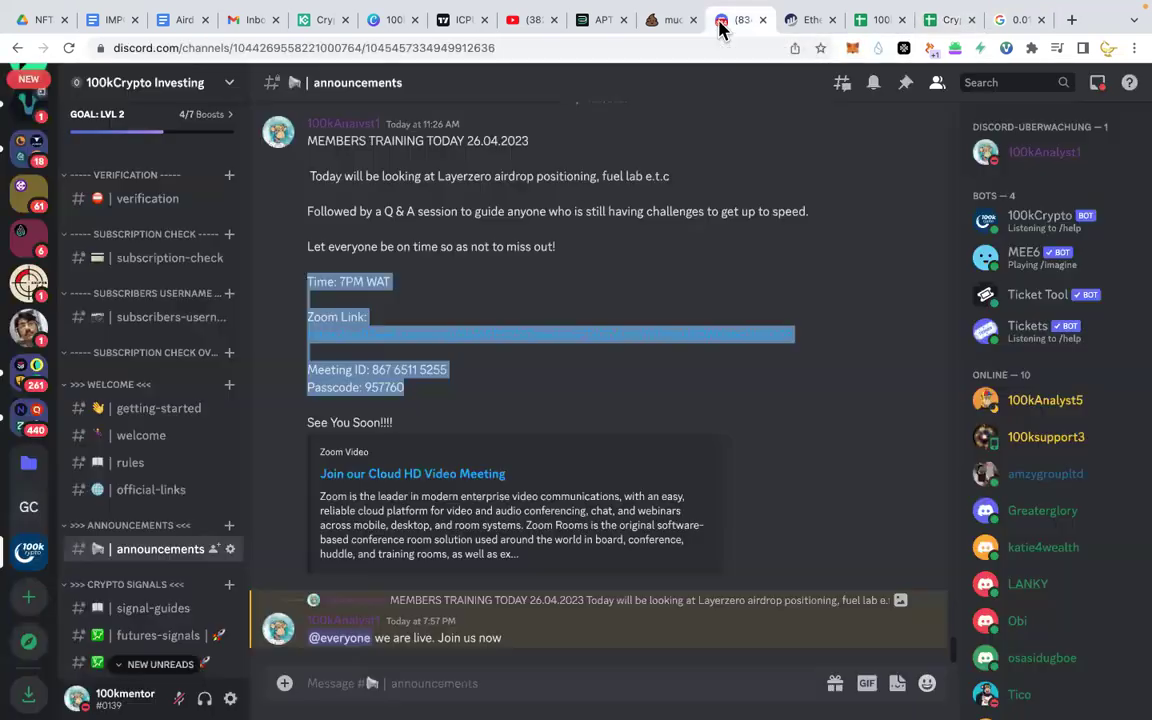
scroll(240, 321, down, 5)
scroll(231, 318, up, 2)
scroll(231, 318, up, 4)
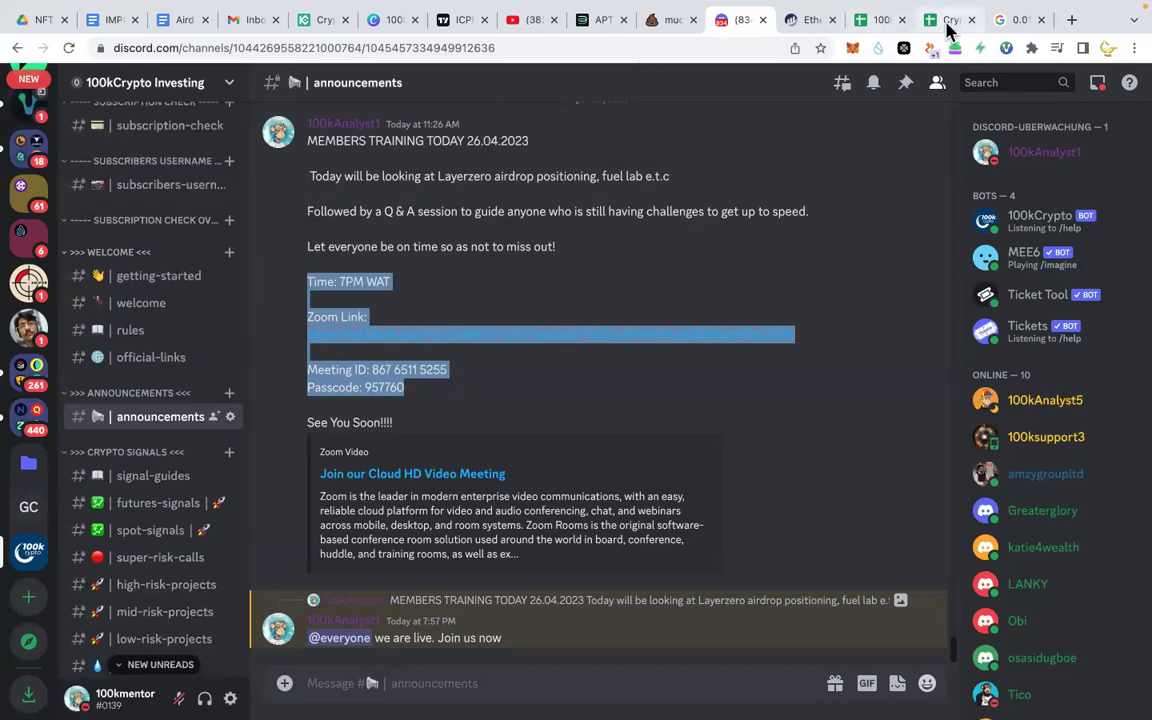
click(880, 20)
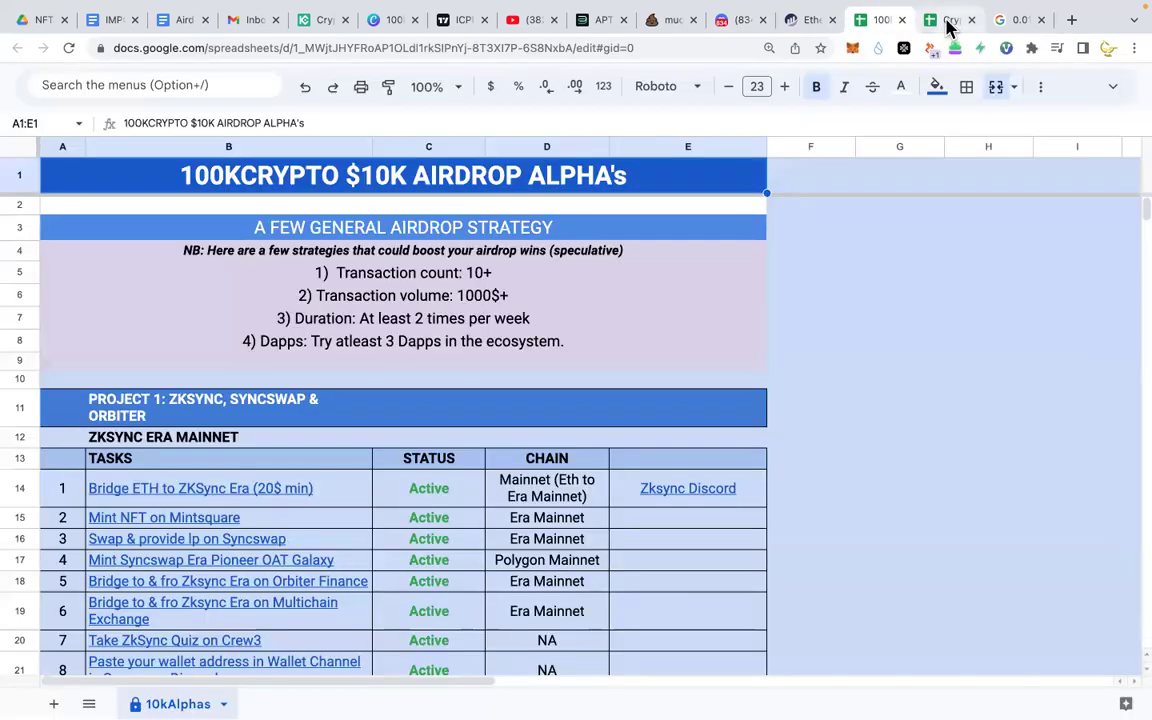
click(947, 22)
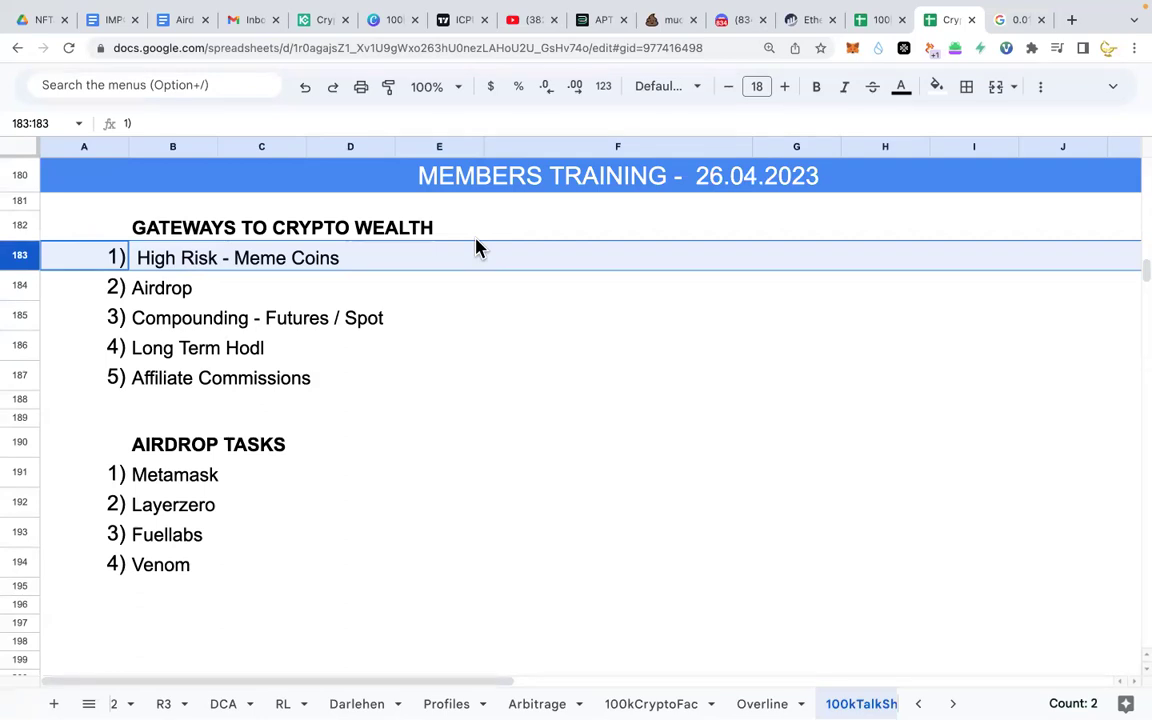
Step: Switch back to Discord and examine the server's Crypto Signals and Education channels
click(735, 20)
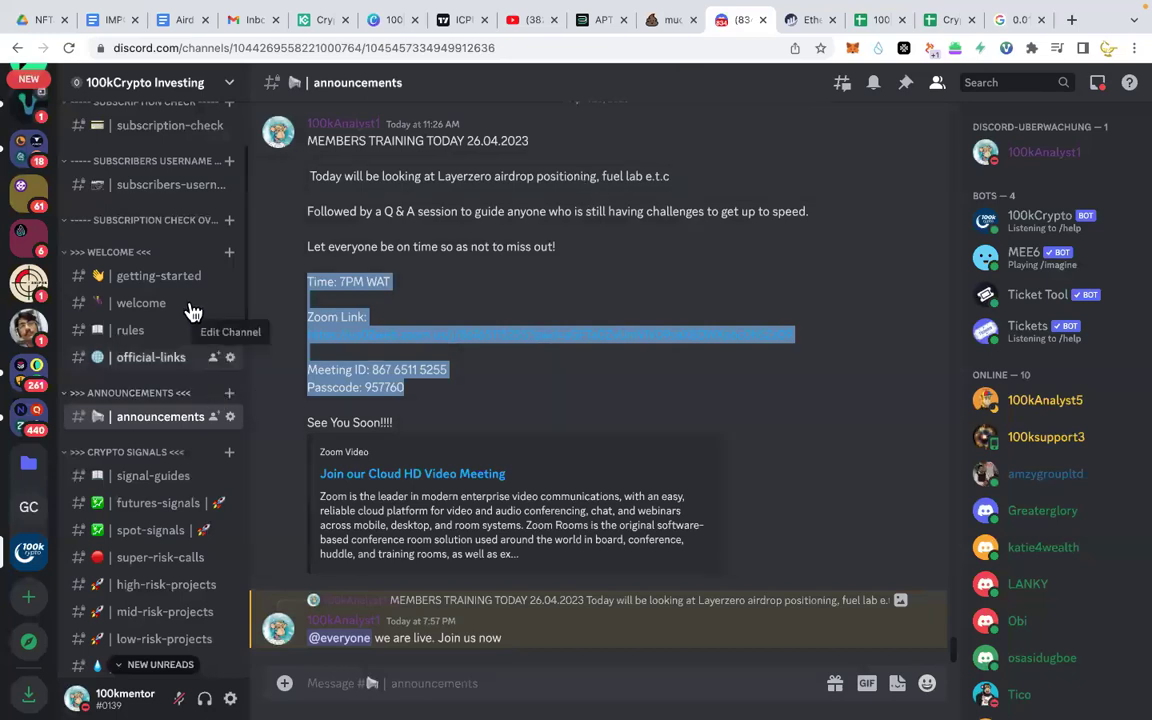
scroll(175, 335, down, 5)
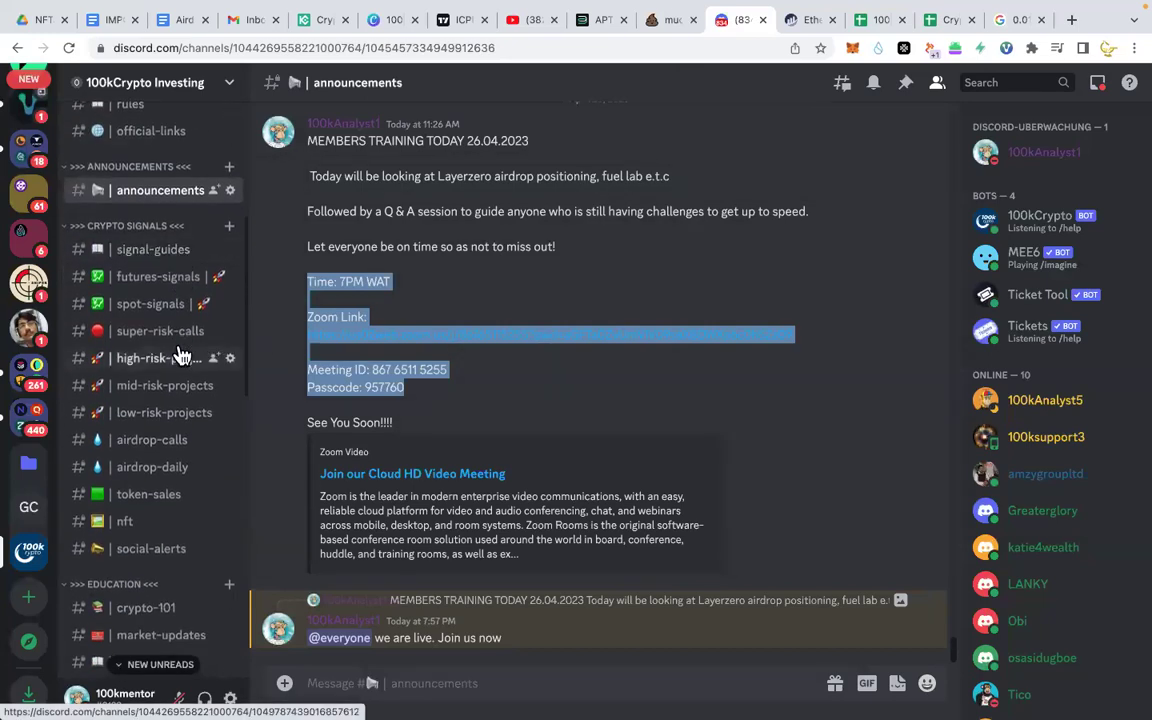
scroll(160, 320, down, 3)
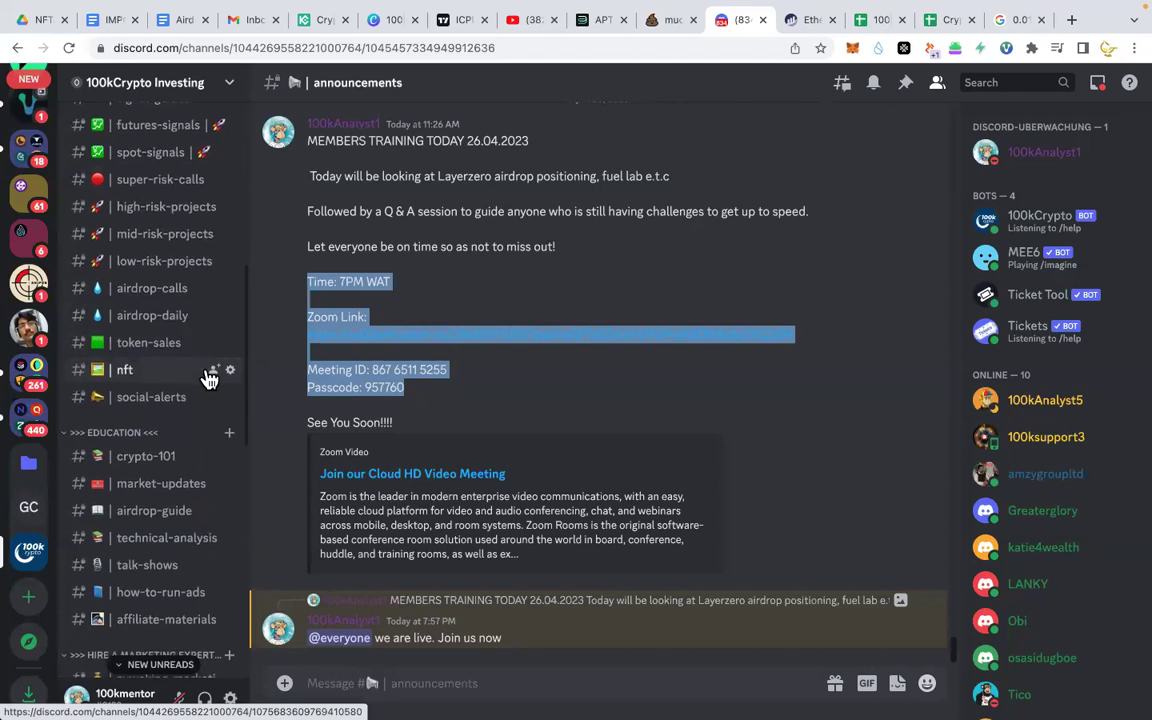
scroll(198, 358, up, 1)
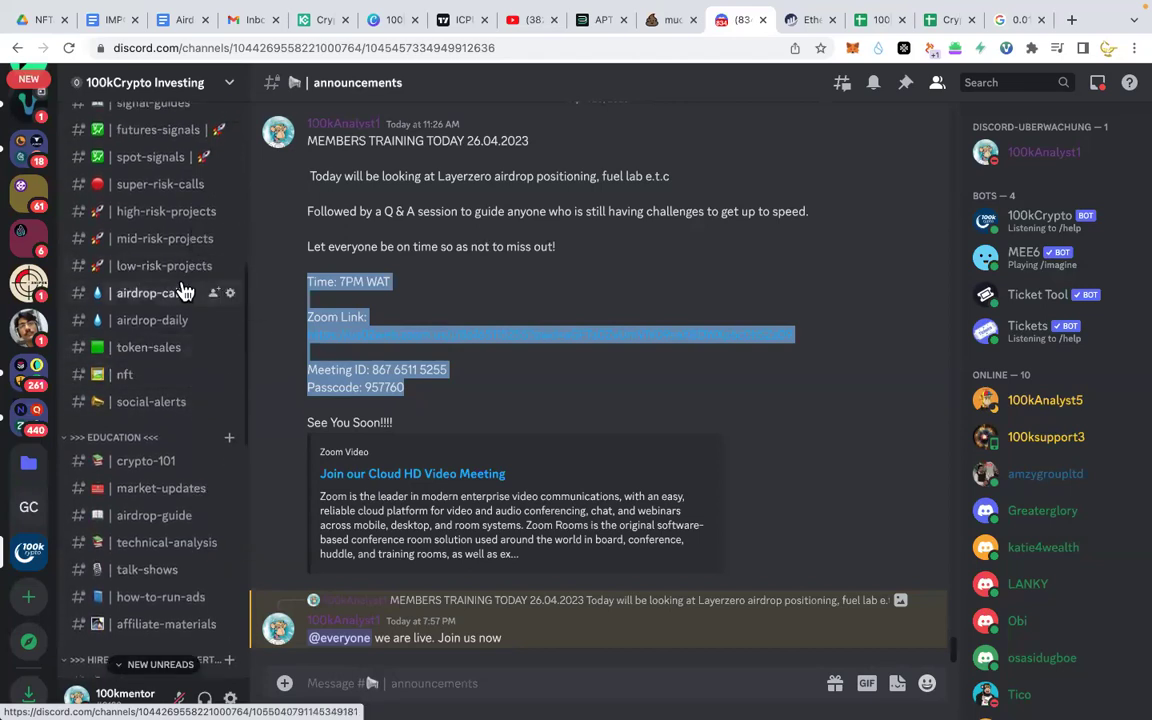
scroll(184, 291, down, 2)
scroll(183, 290, down, 1)
scroll(185, 290, up, 10)
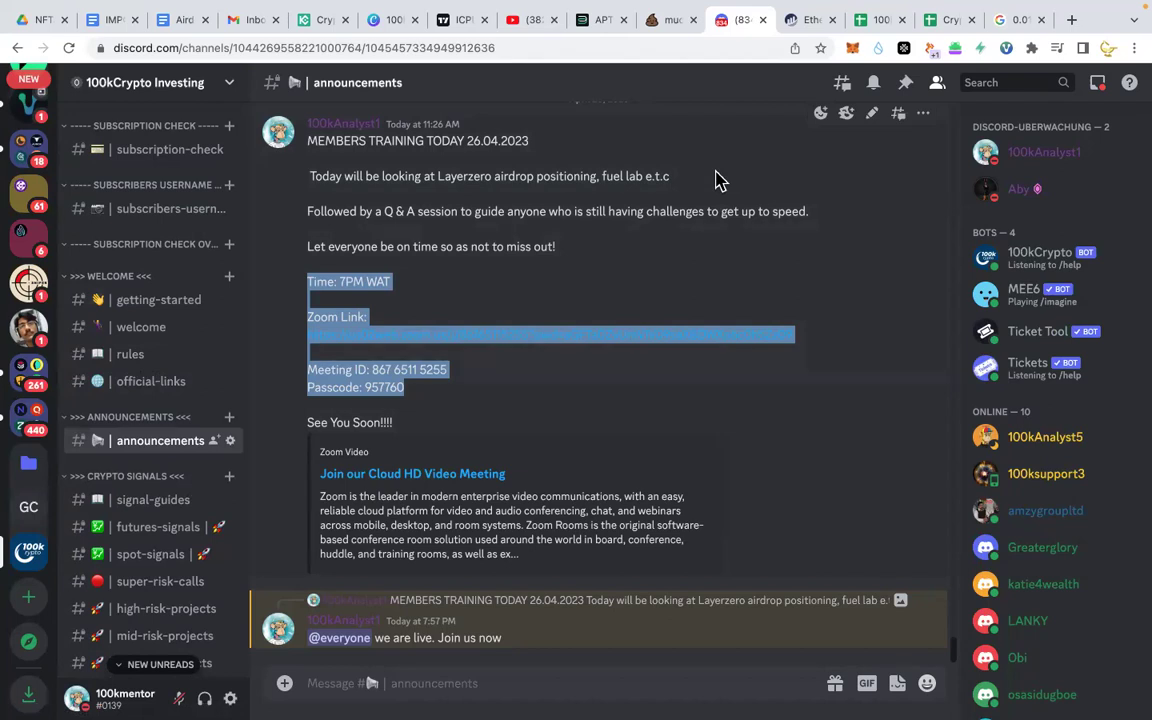
Step: Return to the members training spreadsheet and highlight row 182, the "GATEWAYS TO CRYPTO WEALTH" heading
click(936, 22)
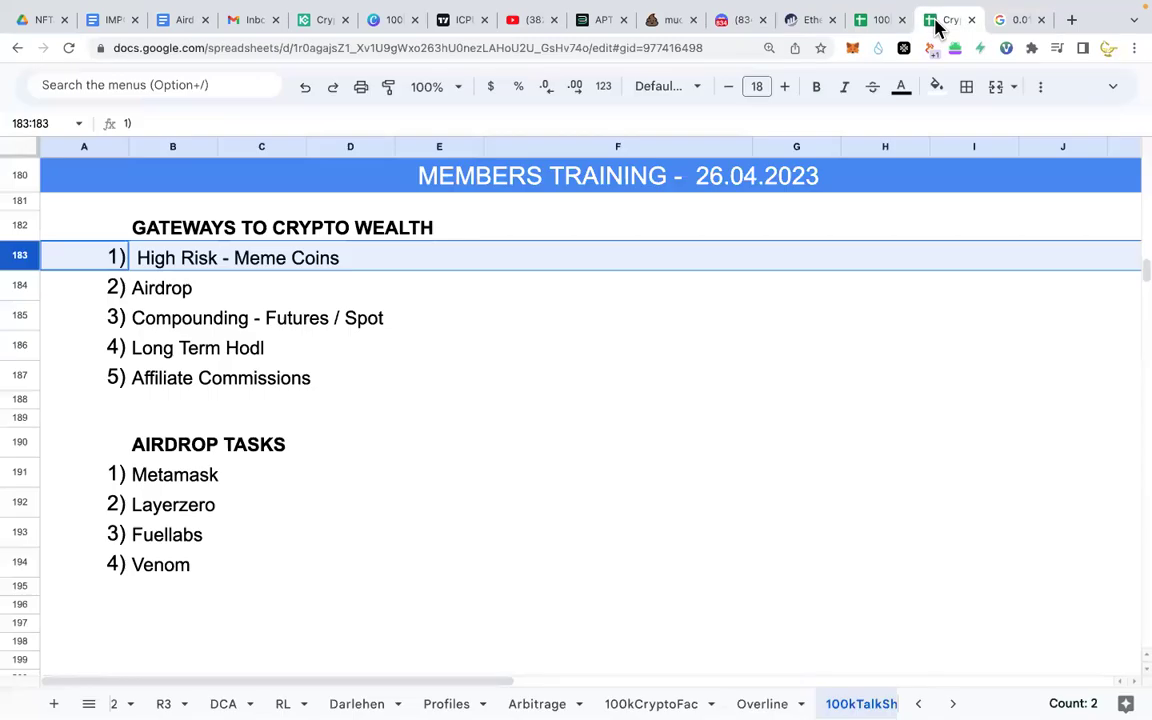
click(20, 225)
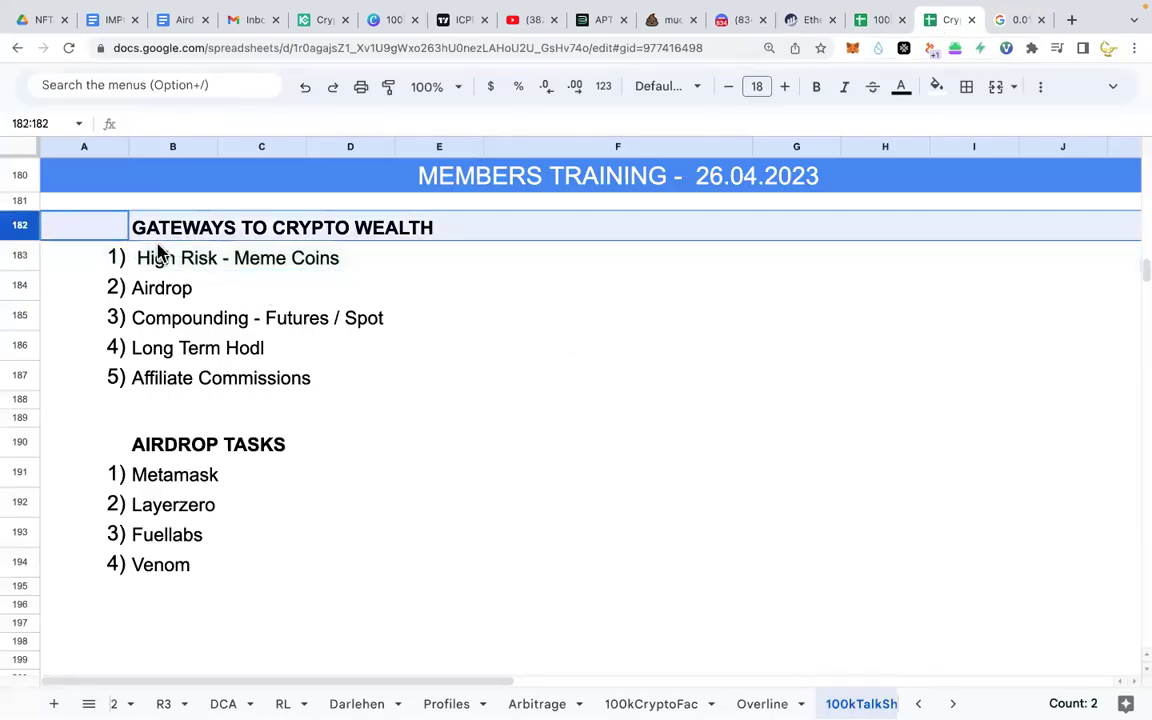
Step: Highlight the "GATEWAYS TO CRYPTO WEALTH" heading and its "High Risk - Meme Coins" row in turn, ending on the "Airdrop" entry in row 184
click(22, 255)
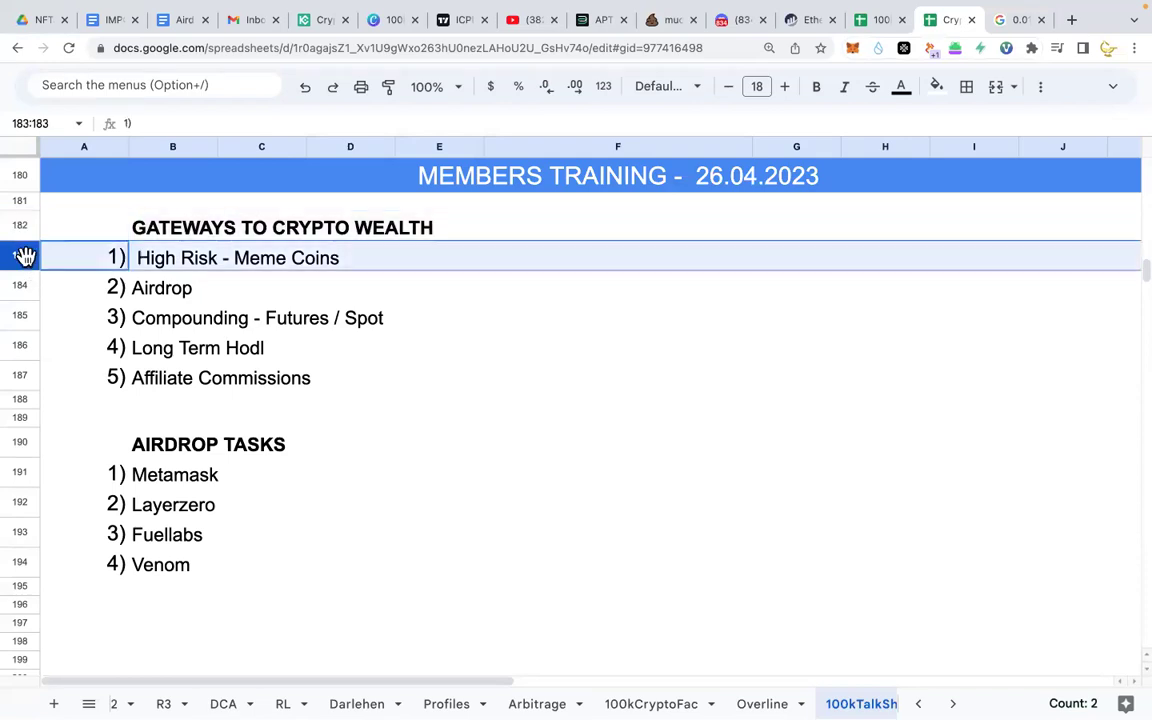
click(20, 226)
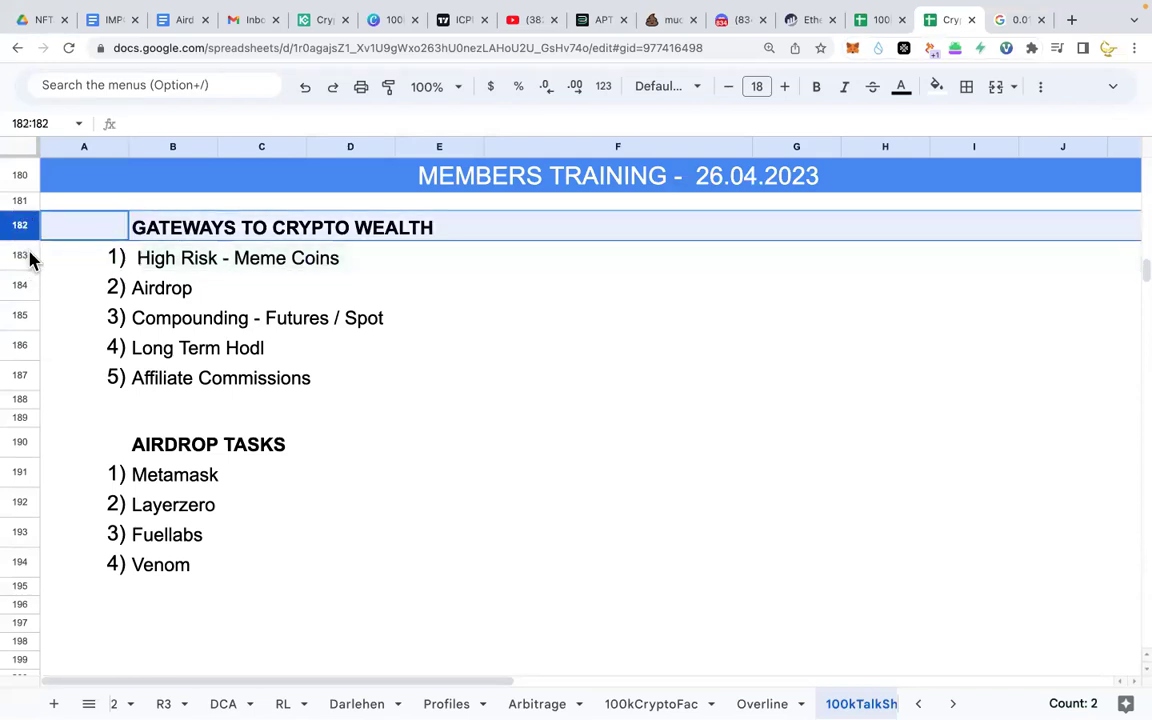
click(21, 256)
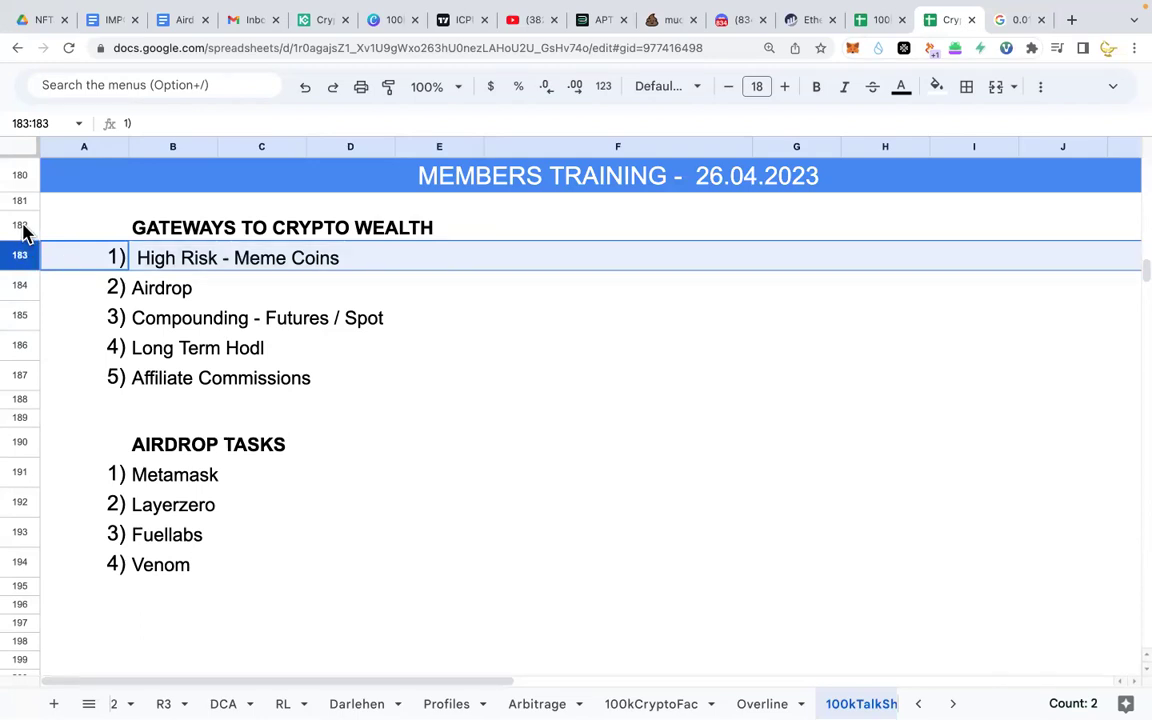
click(22, 222)
click(21, 255)
click(24, 287)
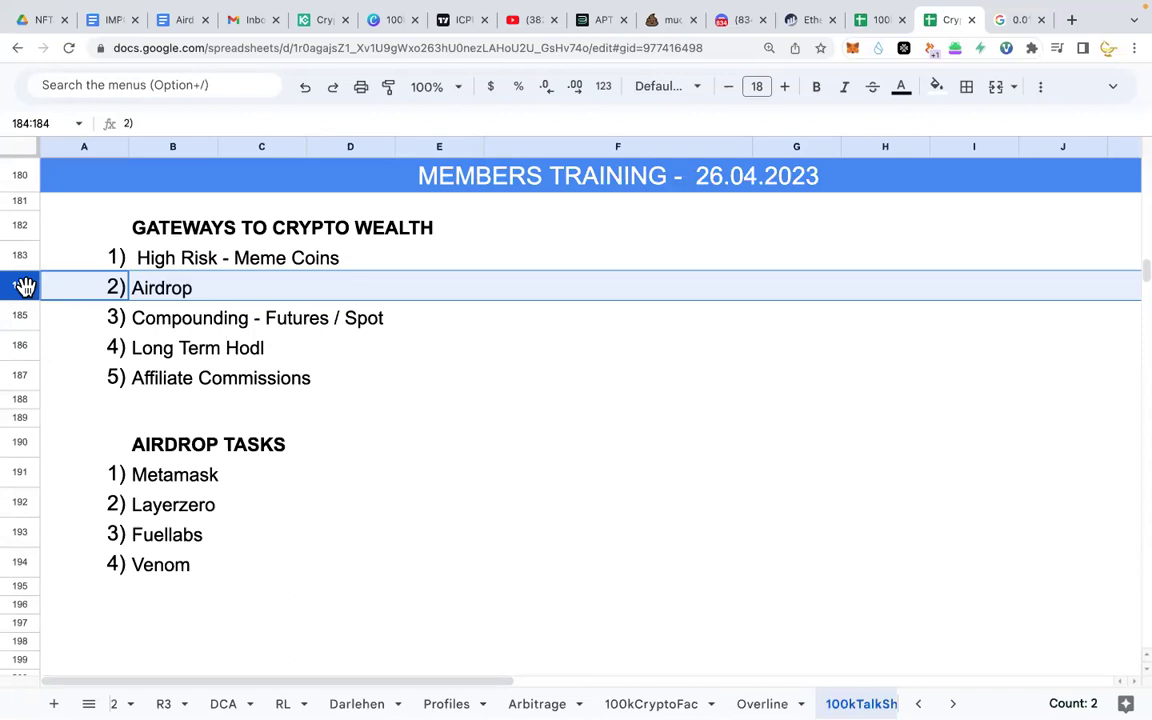
click(338, 292)
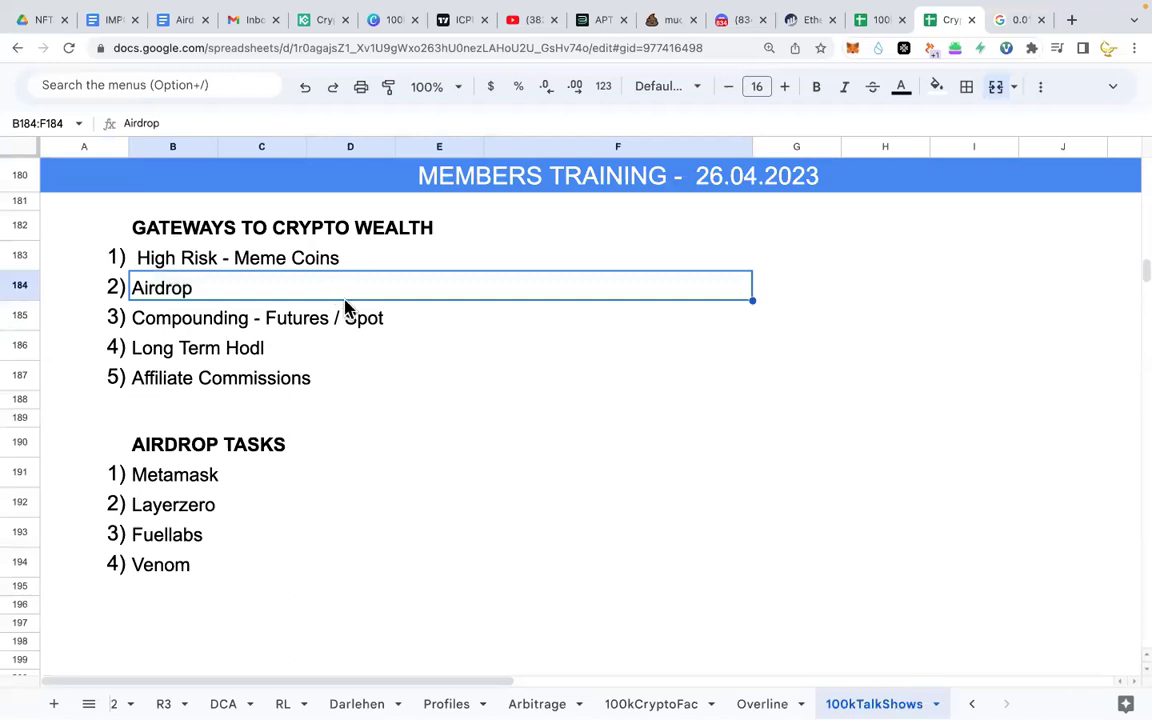
Step: Enter 1,500 in cell G184 and 10 in cell H184, beside the "Airdrop" entry
click(775, 300)
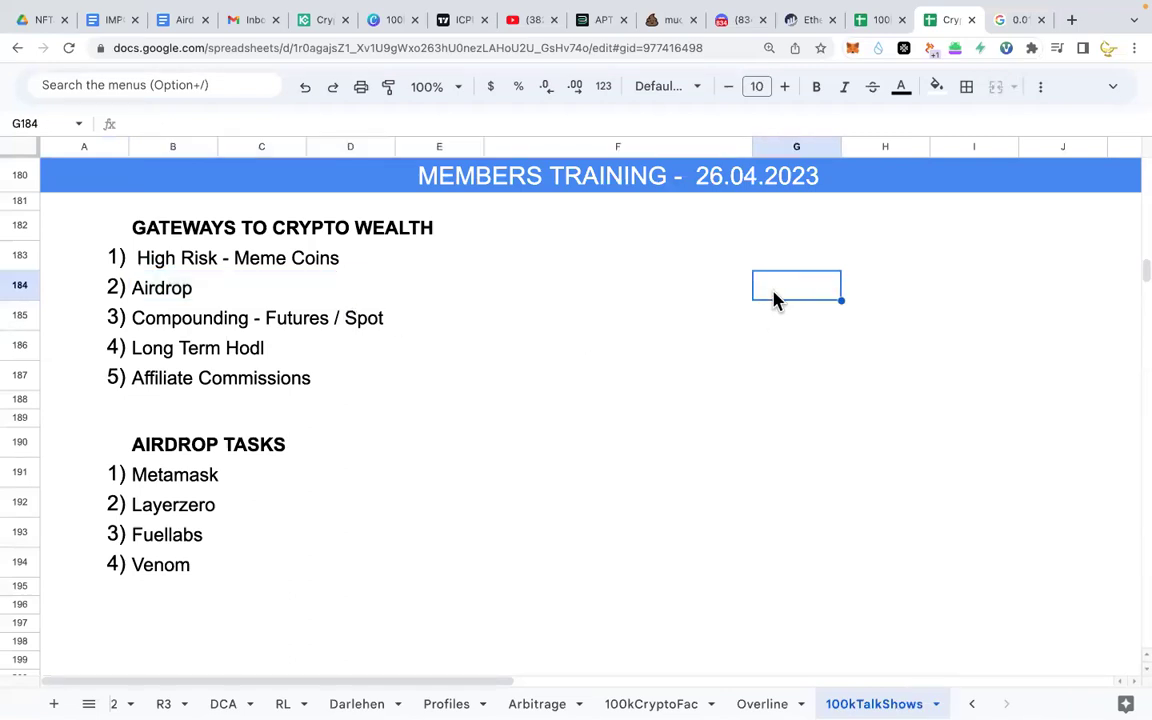
text(1,500)
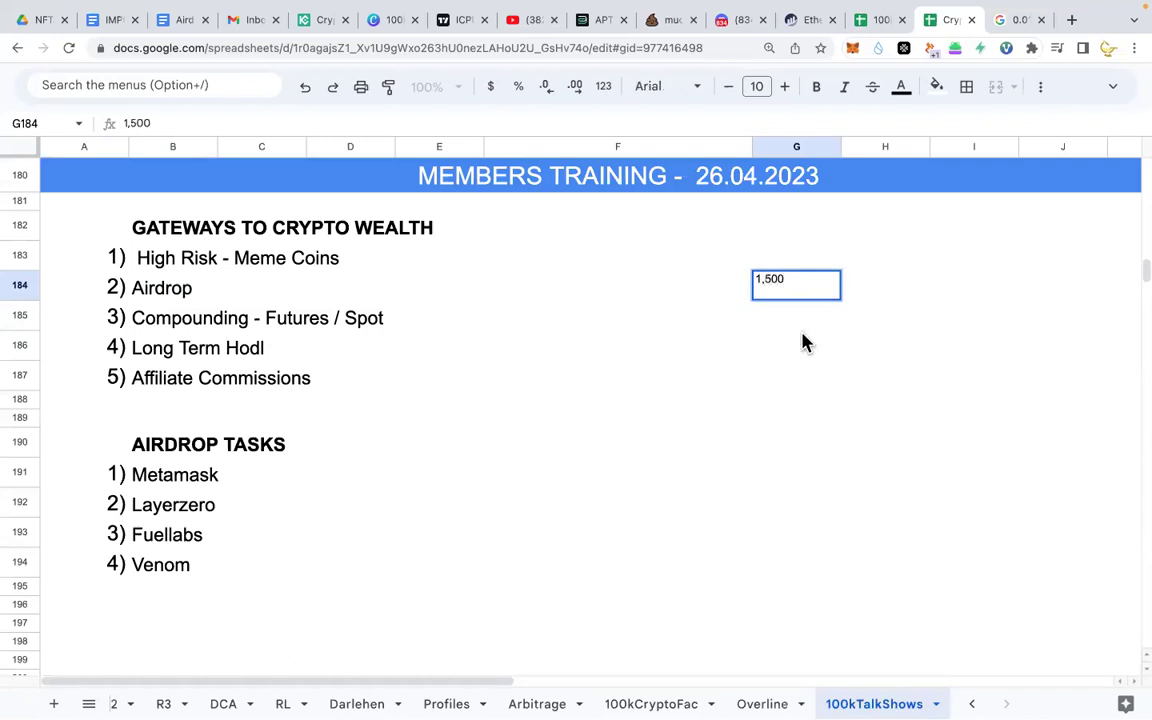
click(818, 420)
click(805, 295)
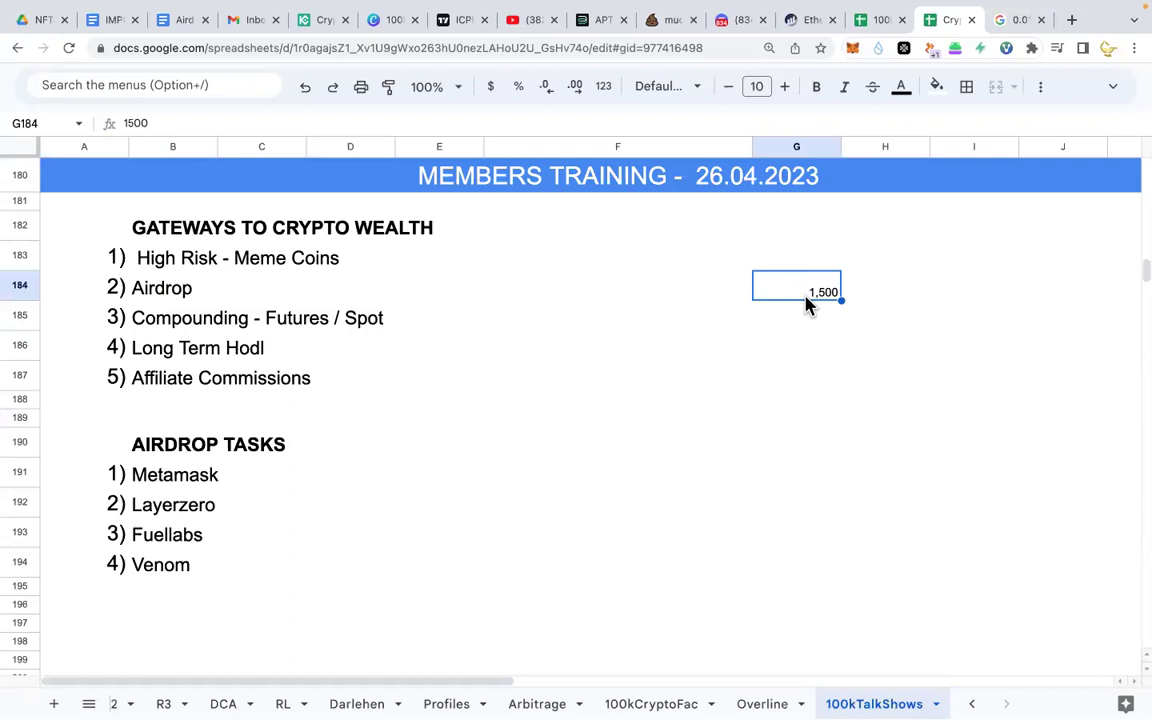
click(875, 298)
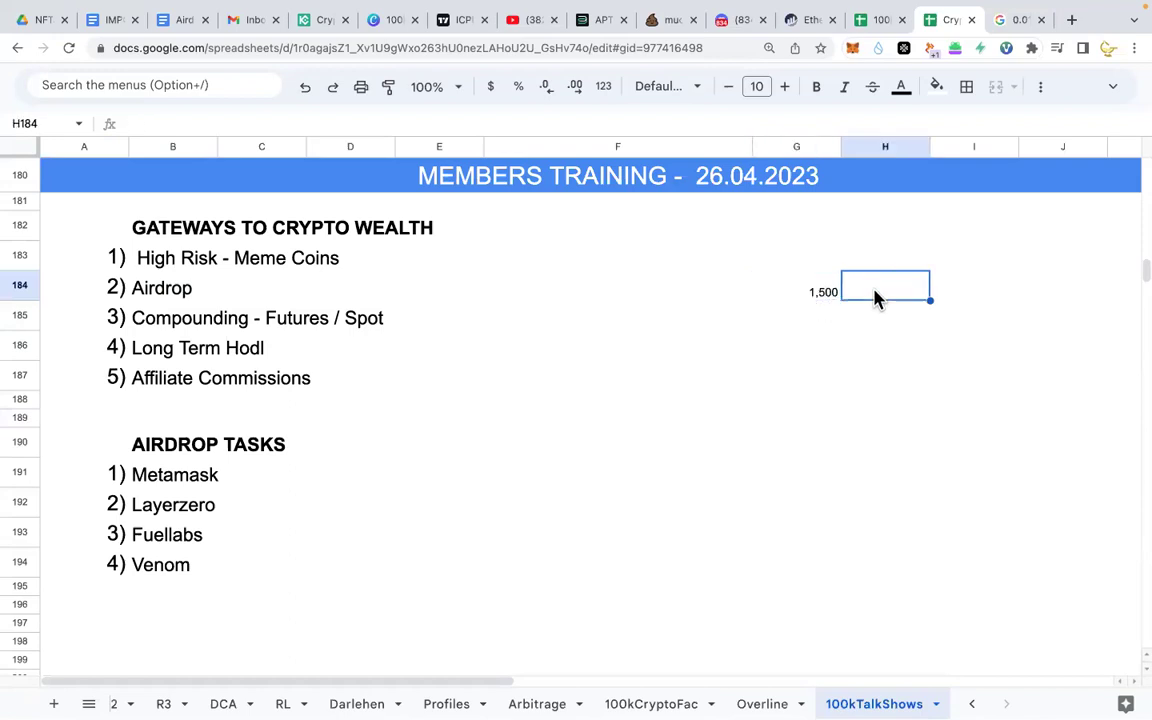
text(5)
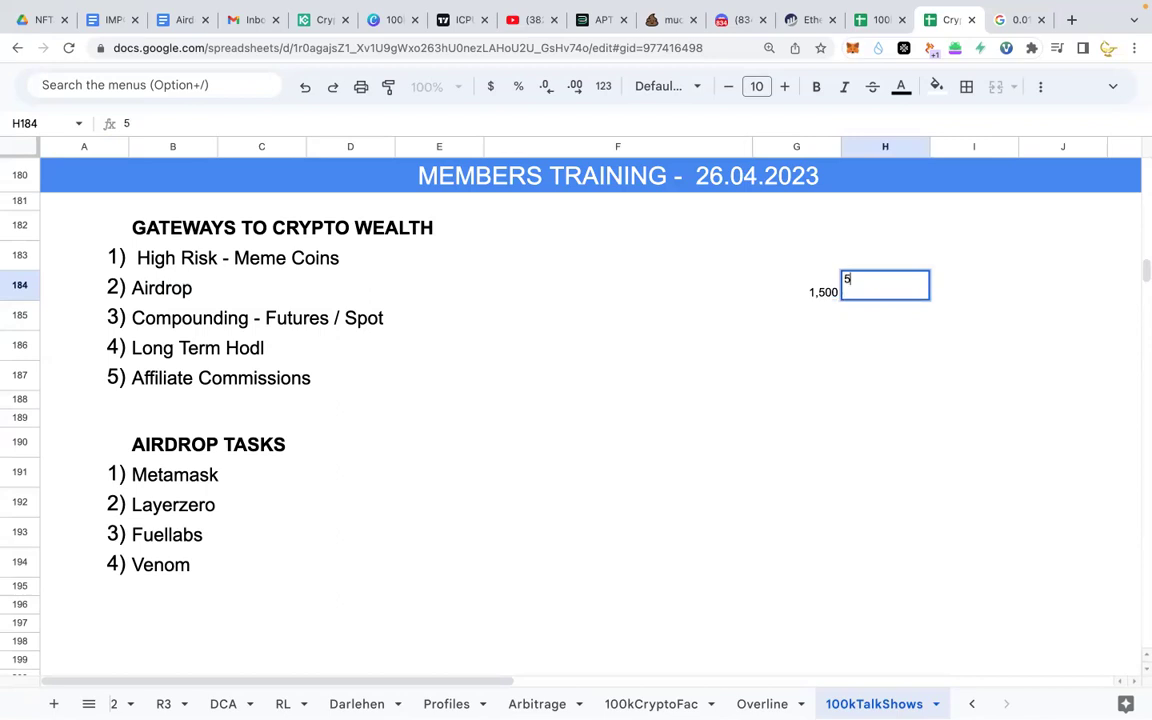
key(BackSpace)
text(10)
click(898, 375)
Step: Clear the example figures from cells G184 and H184
click(822, 300)
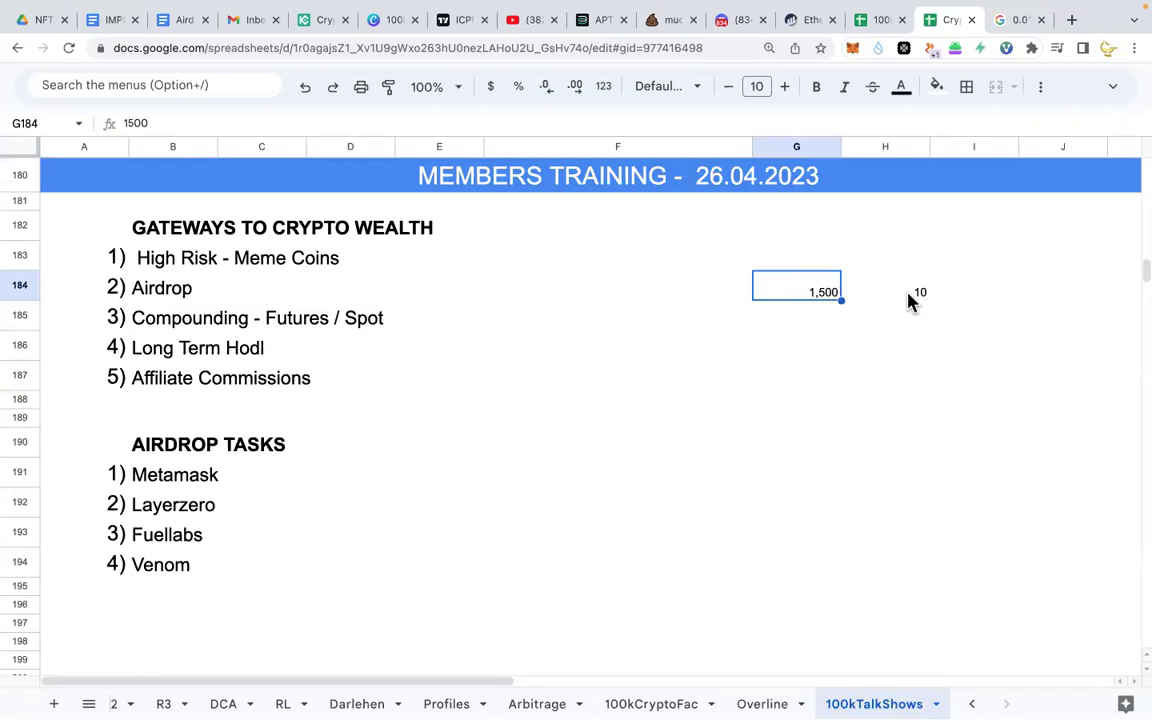
click(906, 298)
click(822, 300)
key(Delete)
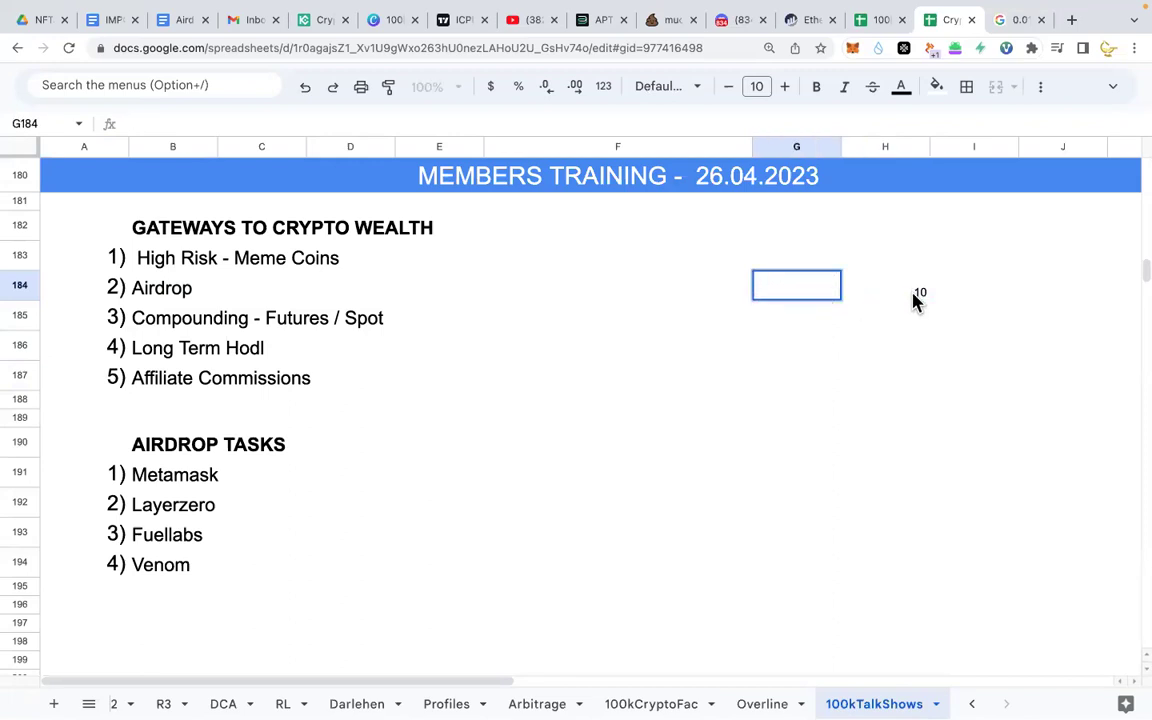
click(915, 300)
key(Delete)
click(780, 298)
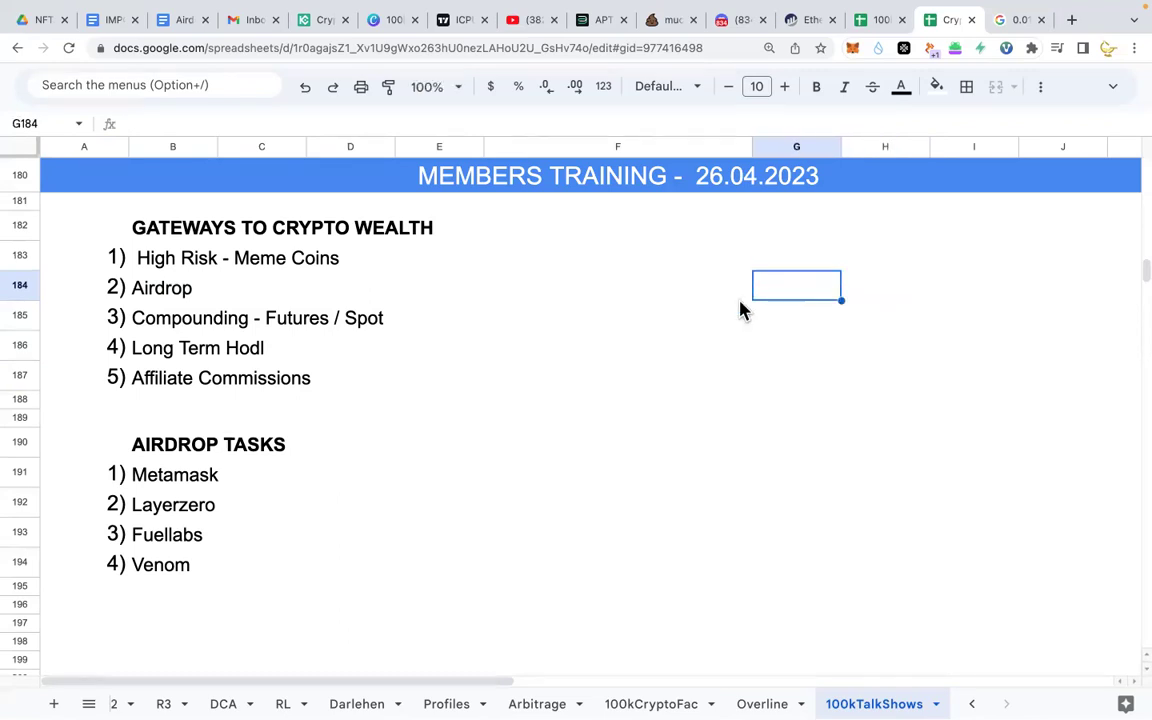
Step: Highlight the "High Risk - Meme Coins" entry in row 183 repeatedly, with a brief comparison to the "Airdrop" row
click(20, 258)
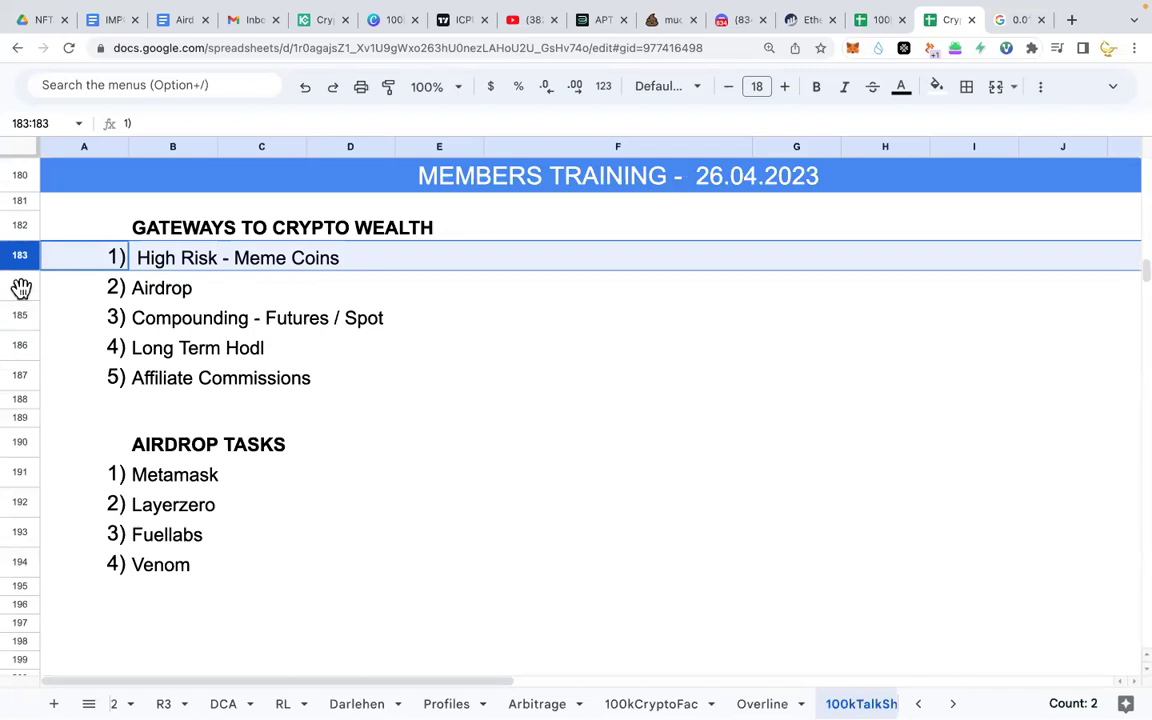
click(20, 287)
click(18, 256)
click(330, 261)
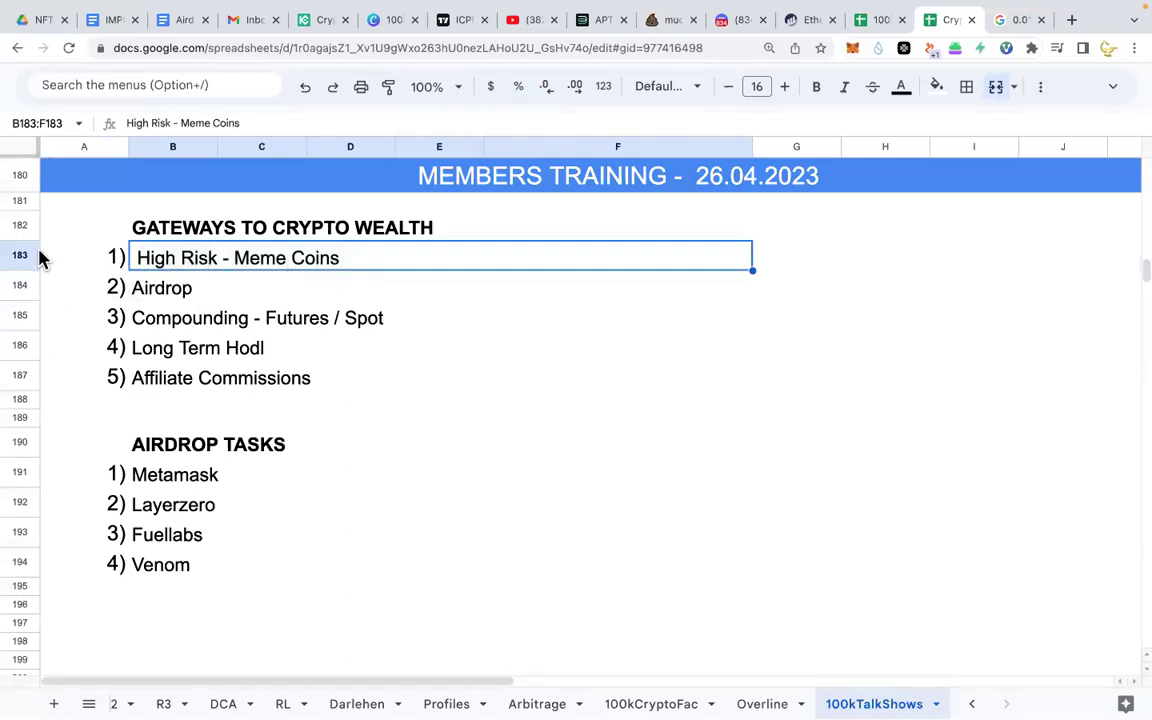
click(22, 253)
click(385, 262)
click(20, 254)
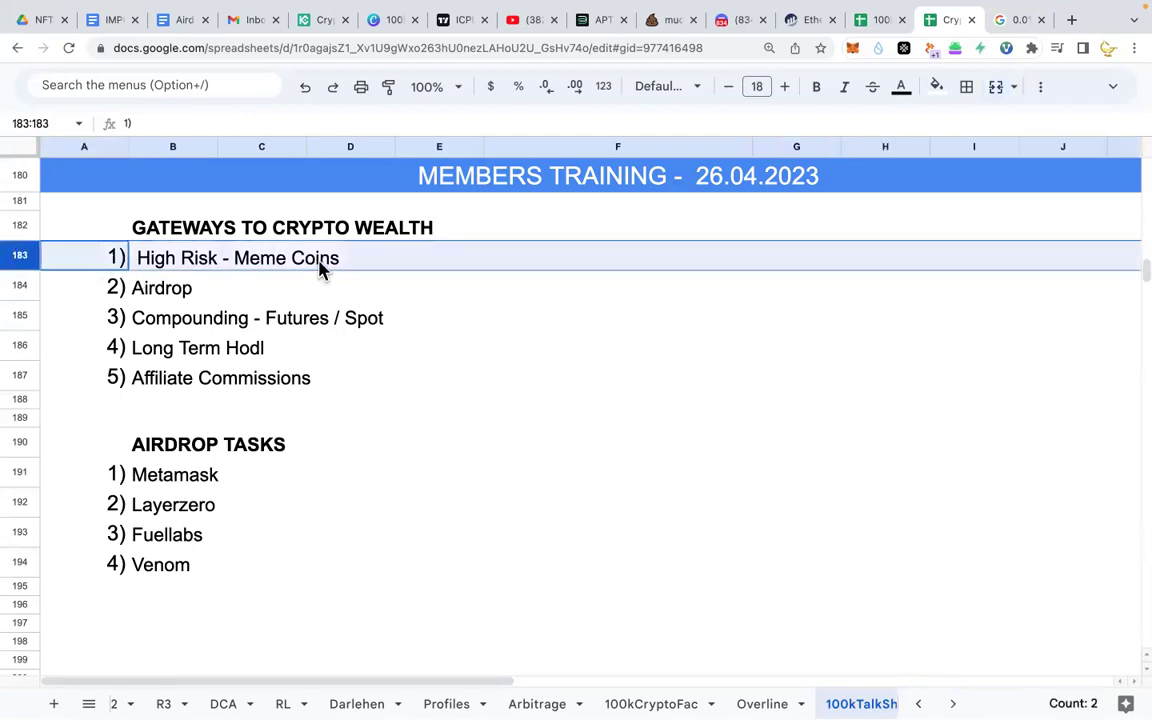
click(288, 252)
click(20, 252)
click(159, 262)
click(22, 256)
click(327, 260)
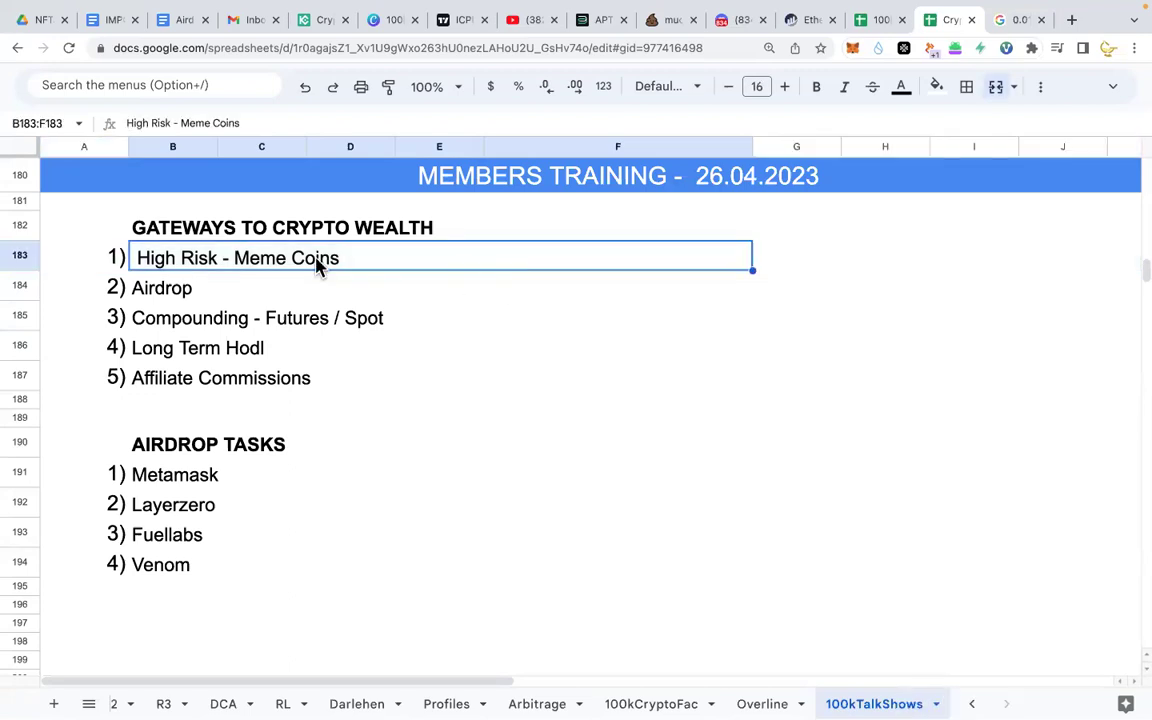
click(24, 256)
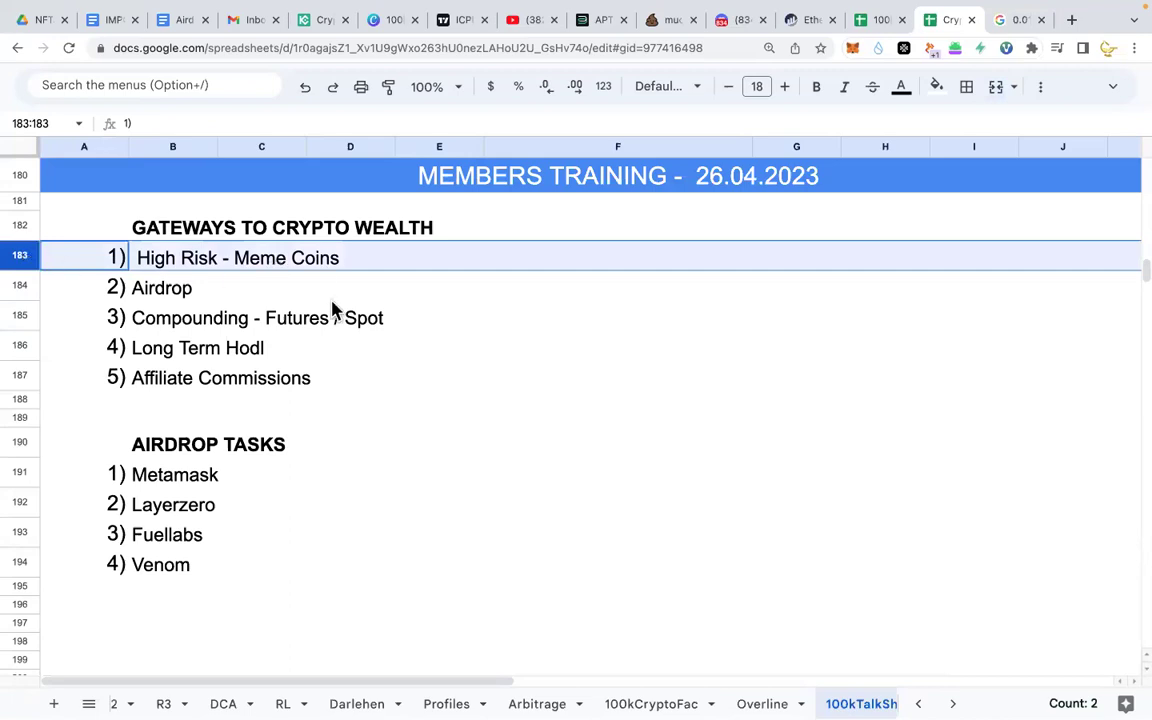
click(344, 266)
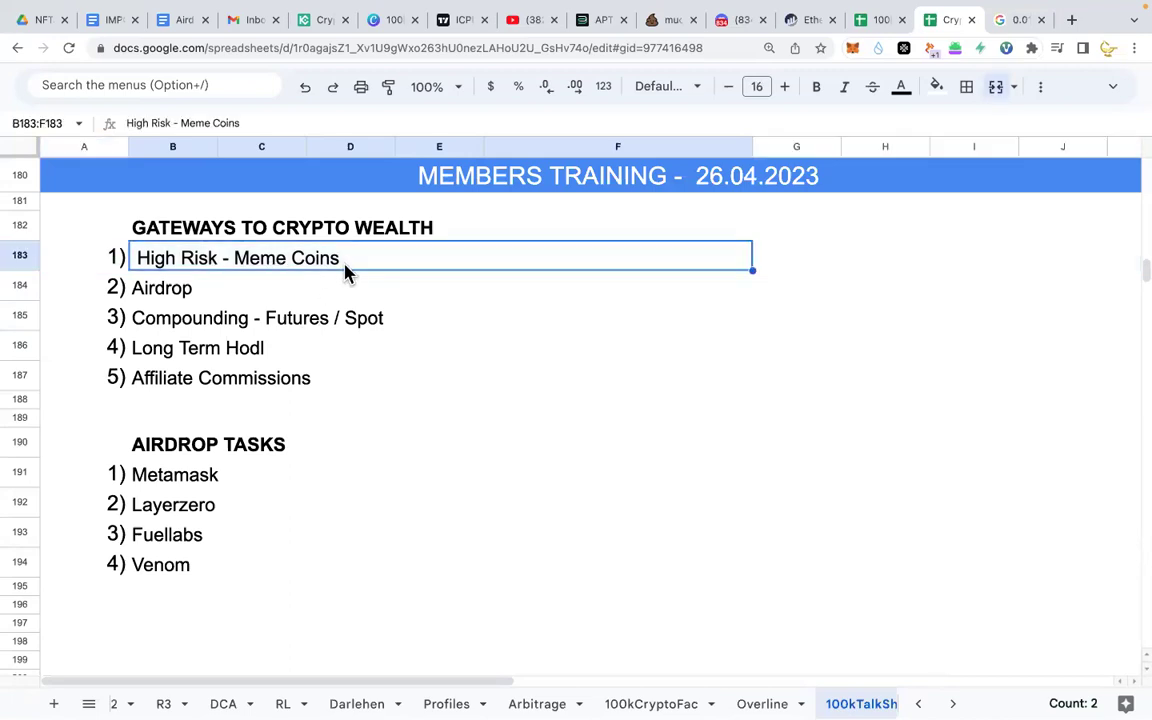
Step: Enter 100 in cell G183 as an example amount for meme coins, and clear it again
click(772, 262)
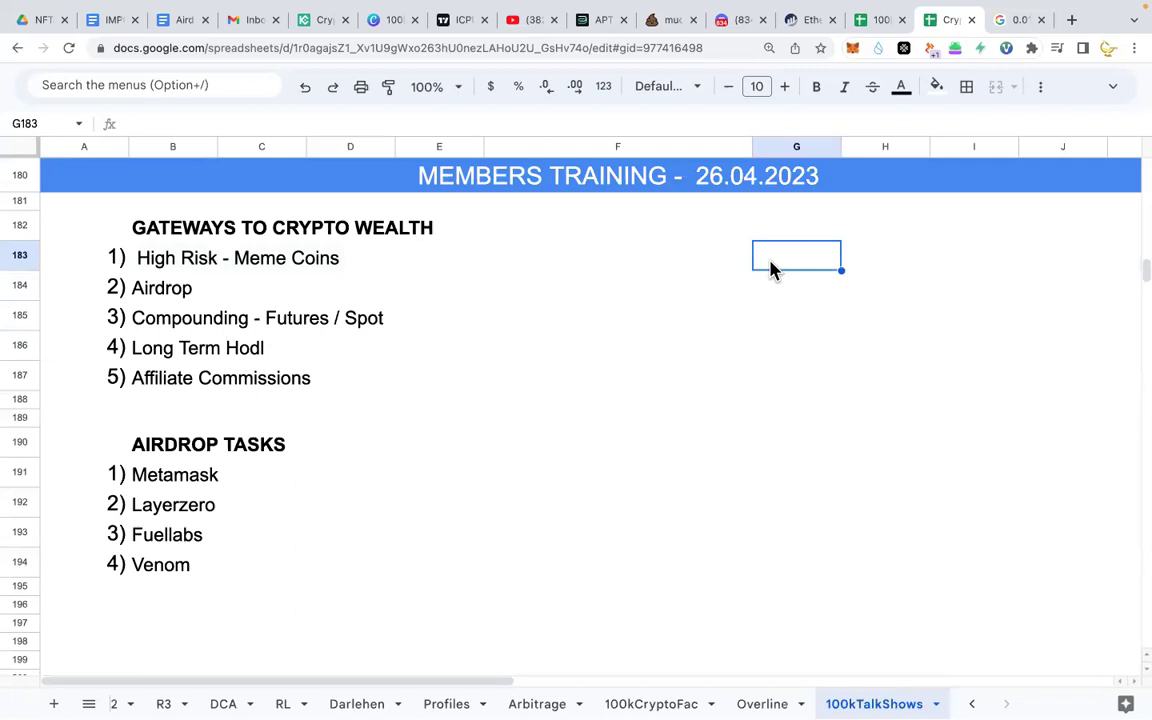
text(100)
key(Return)
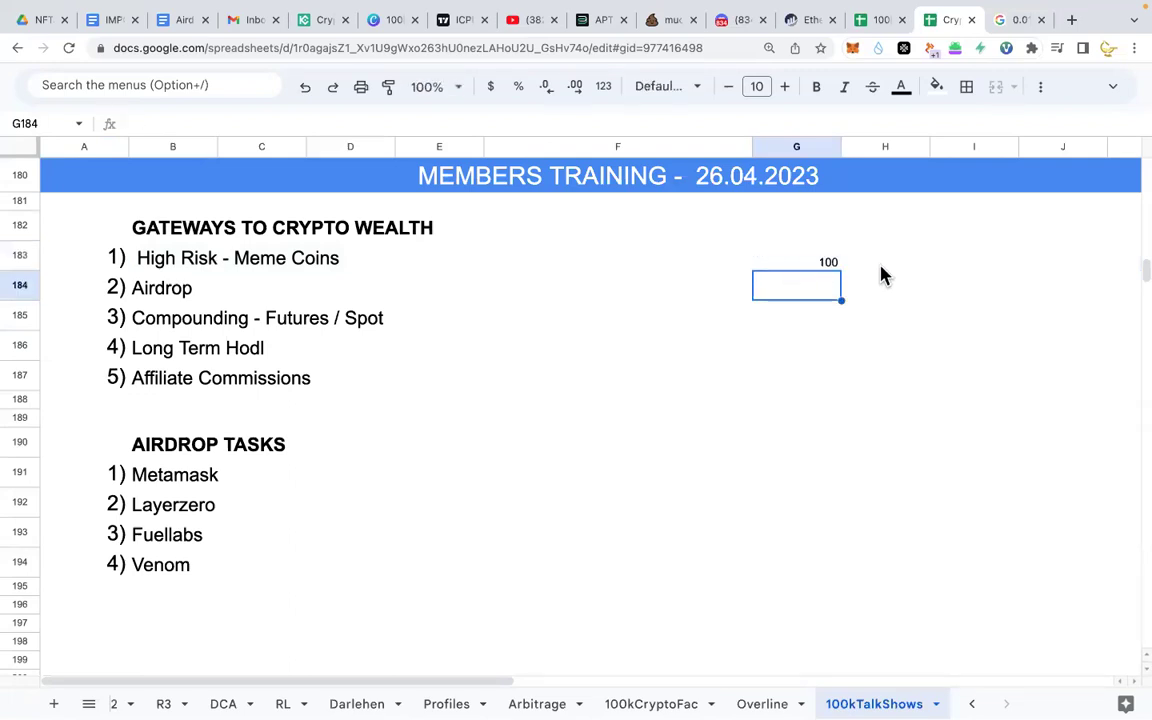
click(881, 266)
click(812, 265)
key(BackSpace)
click(864, 268)
click(805, 267)
click(890, 275)
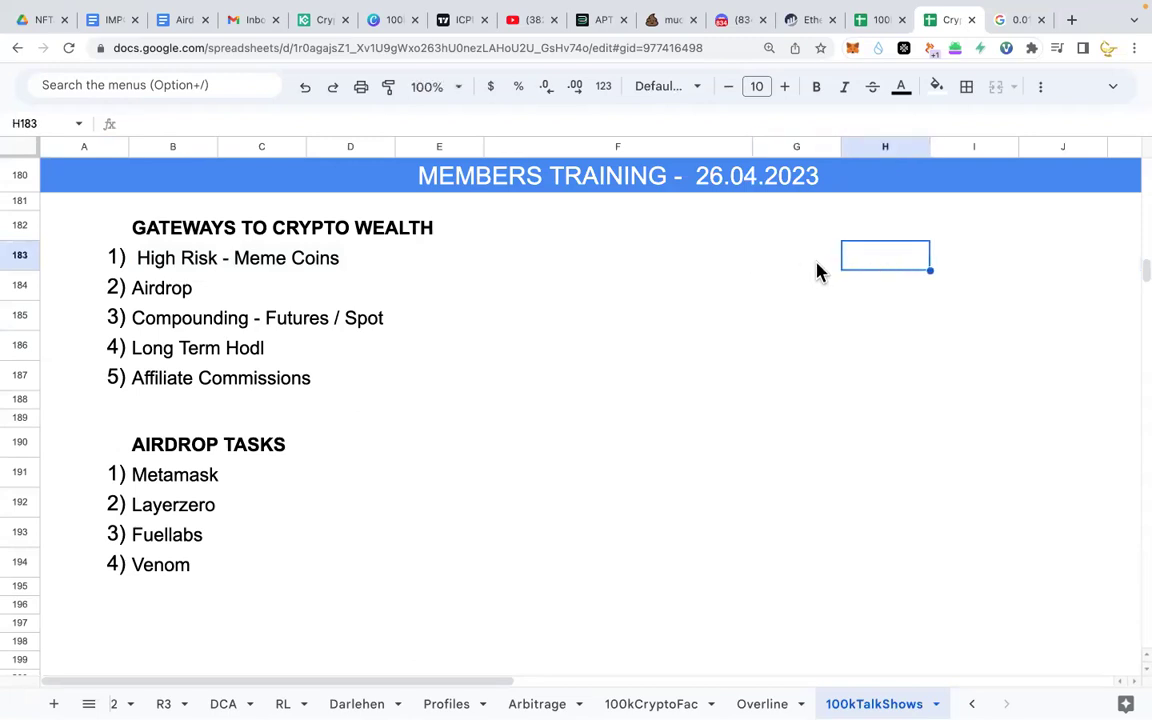
click(803, 264)
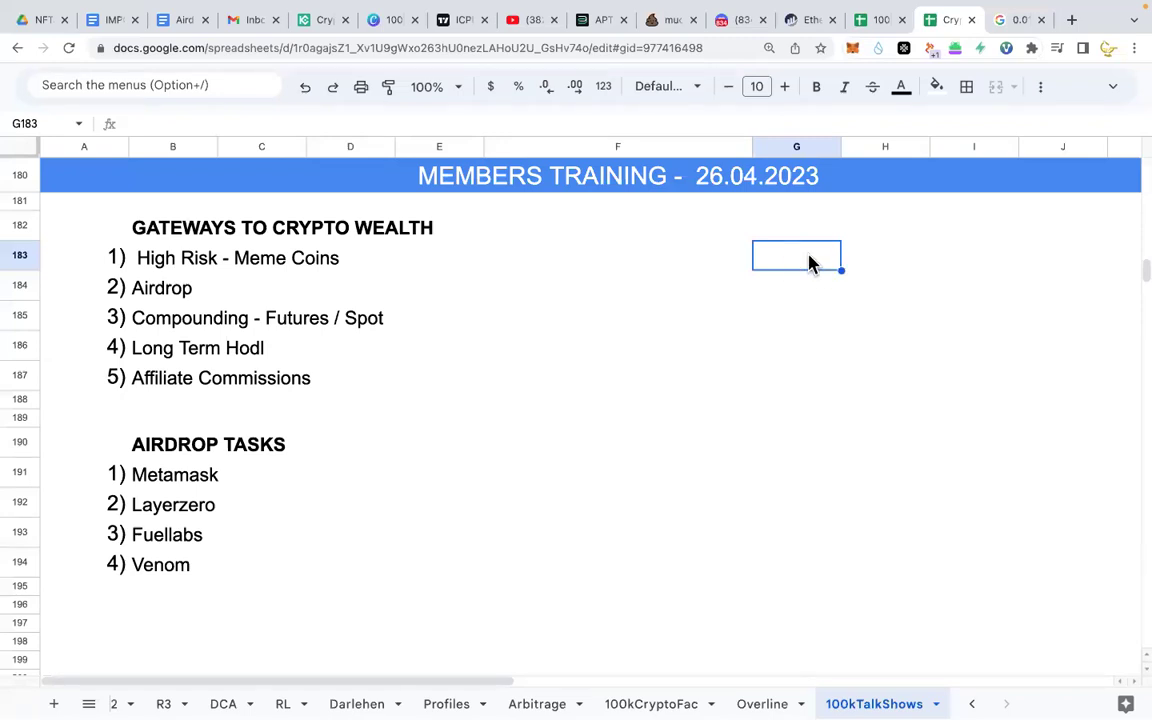
double_click(811, 257)
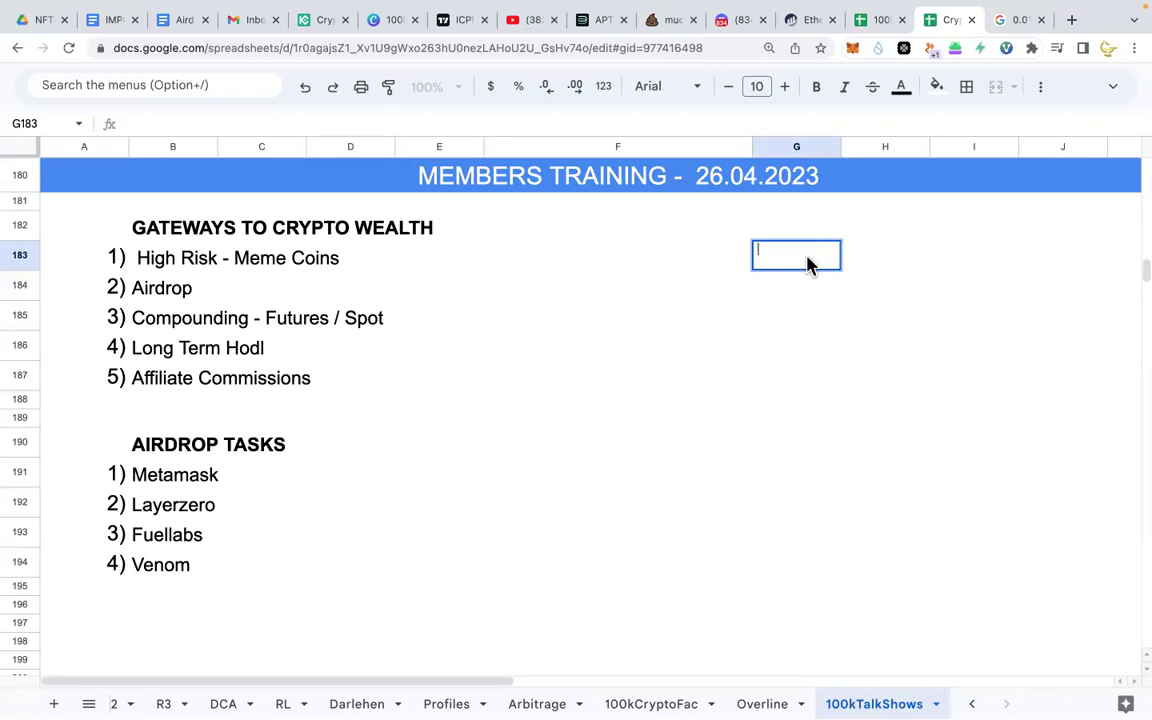
click(903, 264)
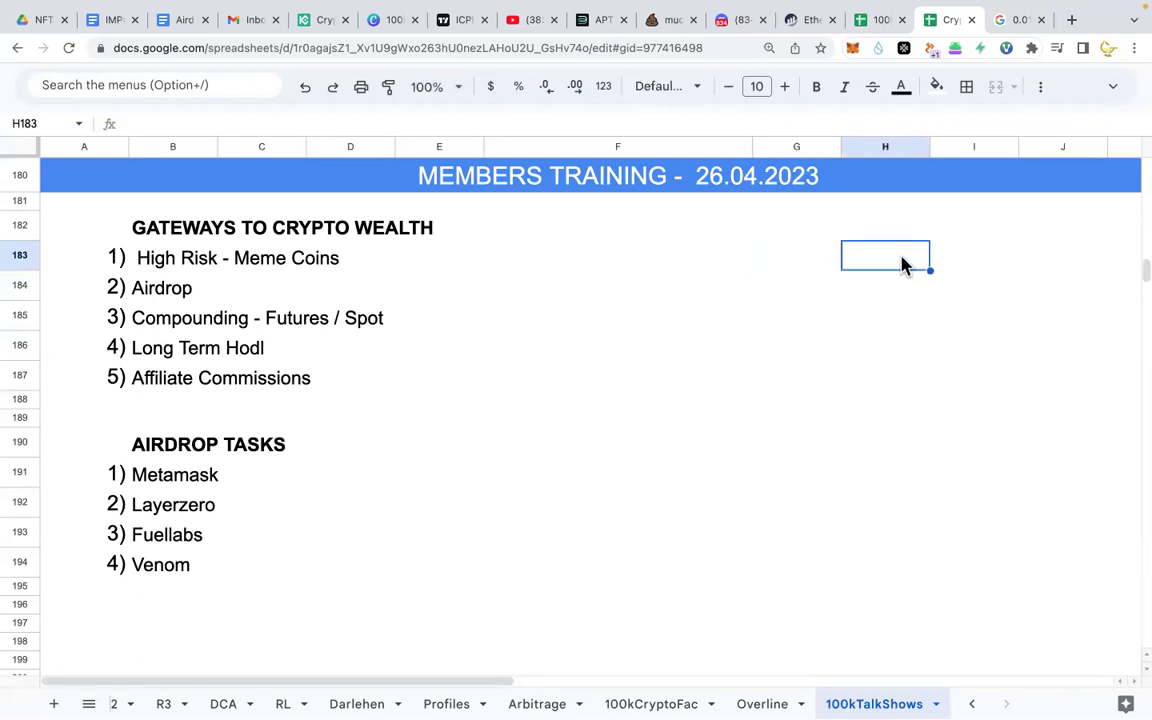
Step: Highlight the "High Risk - Meme Coins" row again and point out the empty cell G183 beside it
click(20, 254)
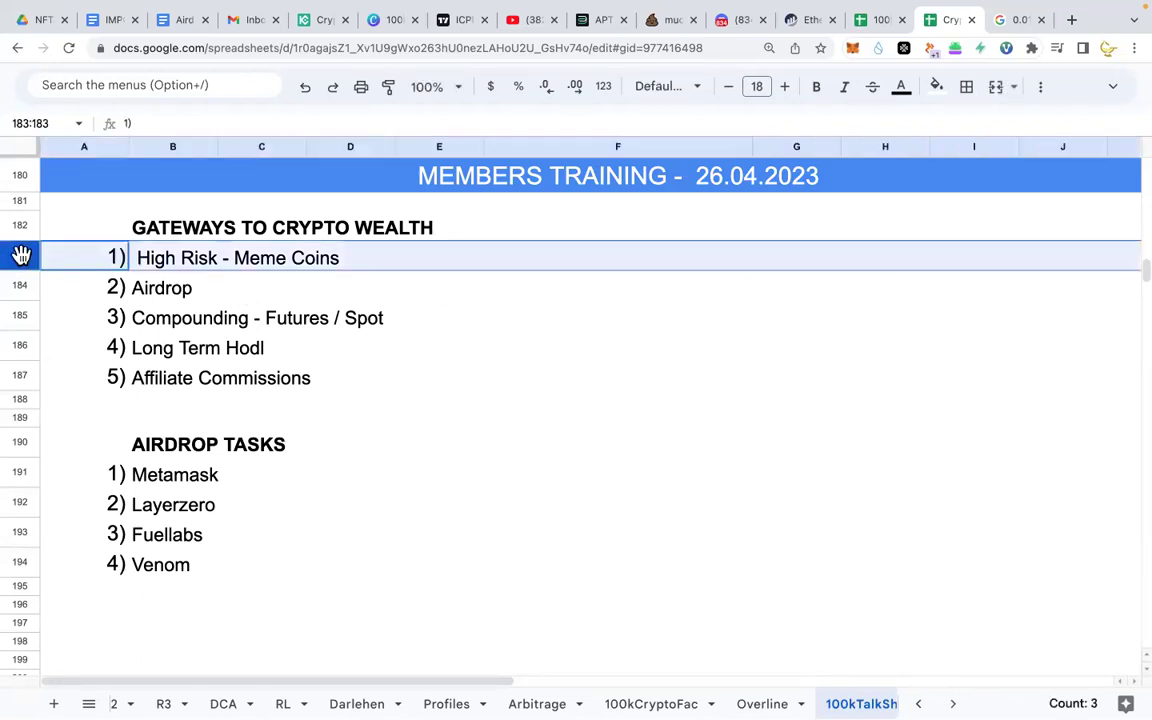
click(182, 263)
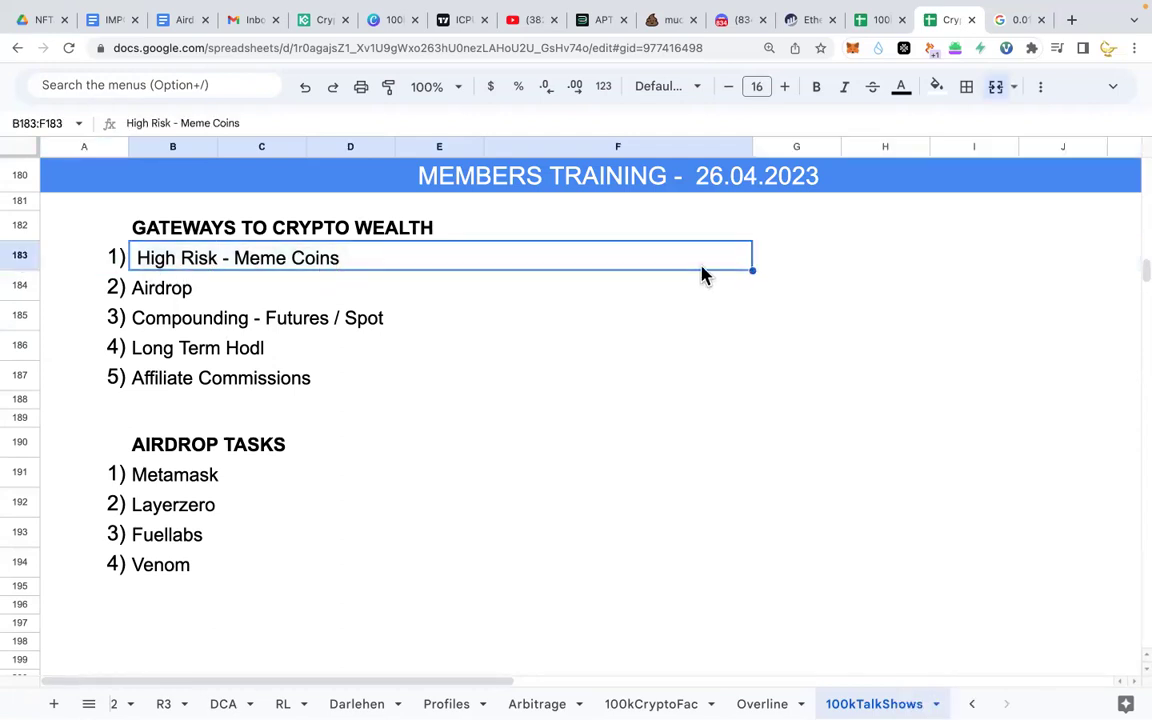
click(800, 262)
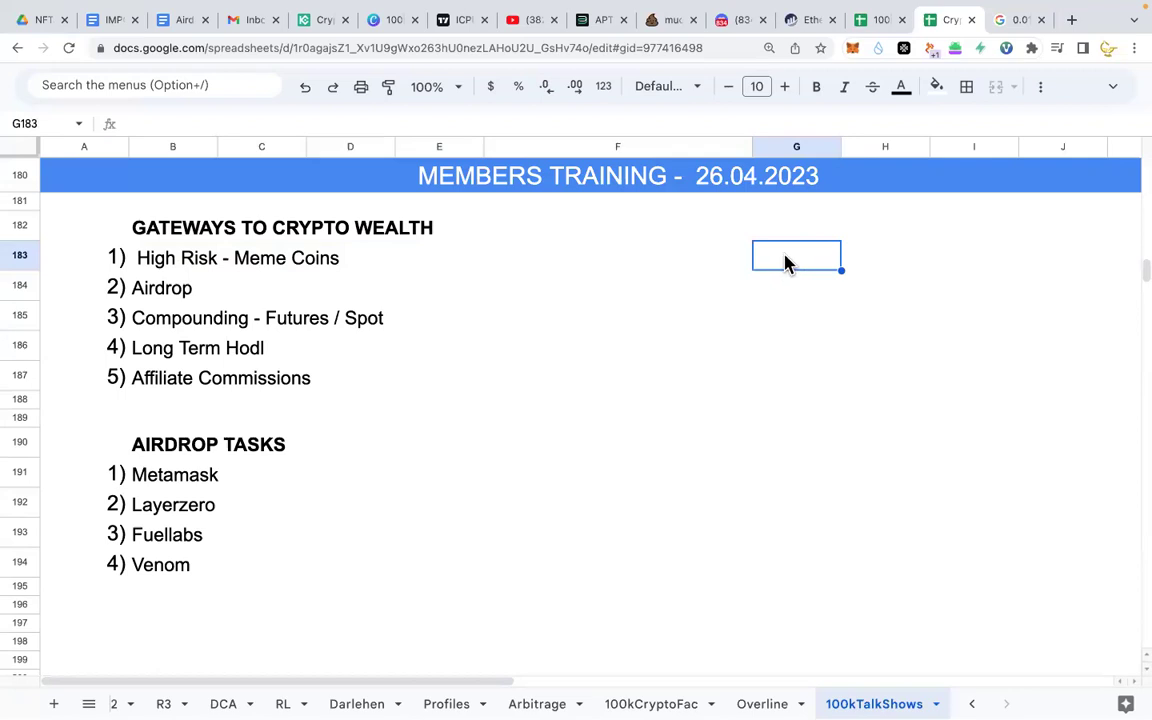
key(Down)
click(776, 259)
double_click(783, 255)
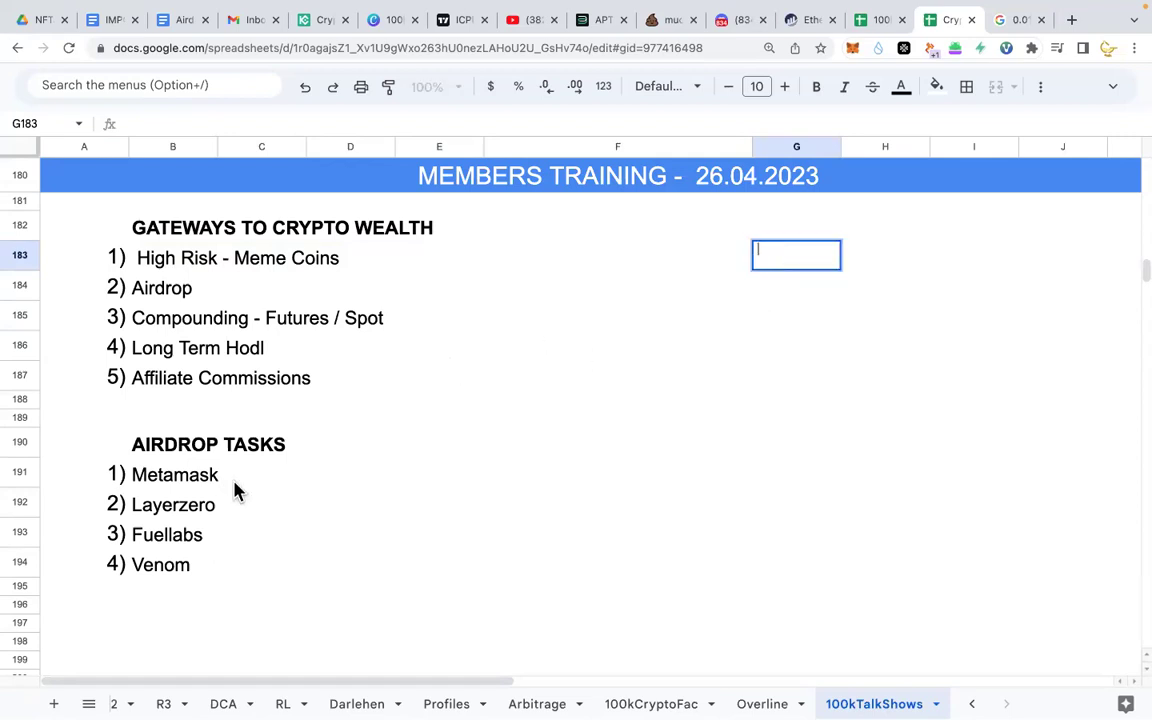
click(843, 287)
click(796, 260)
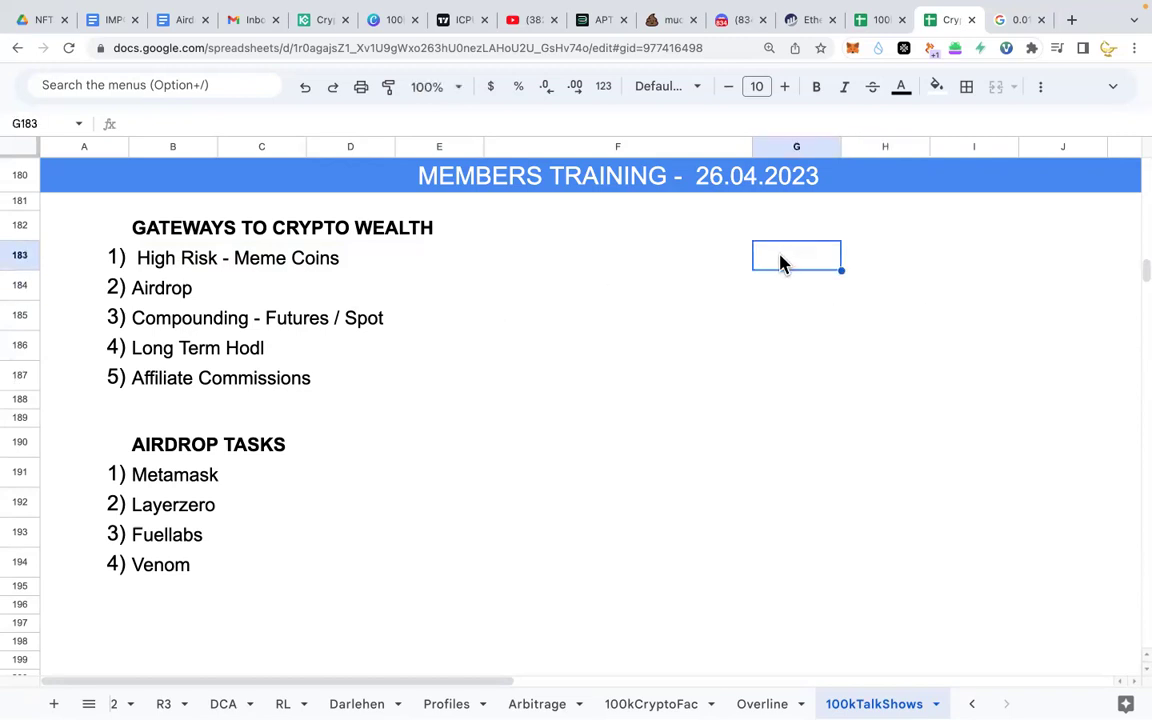
click(845, 265)
click(810, 267)
Step: Highlight the "Airdrop", "Compounding - Futures / Spot" and "Long Term Hodl" entries in rows 184 to 186, one after another
click(19, 288)
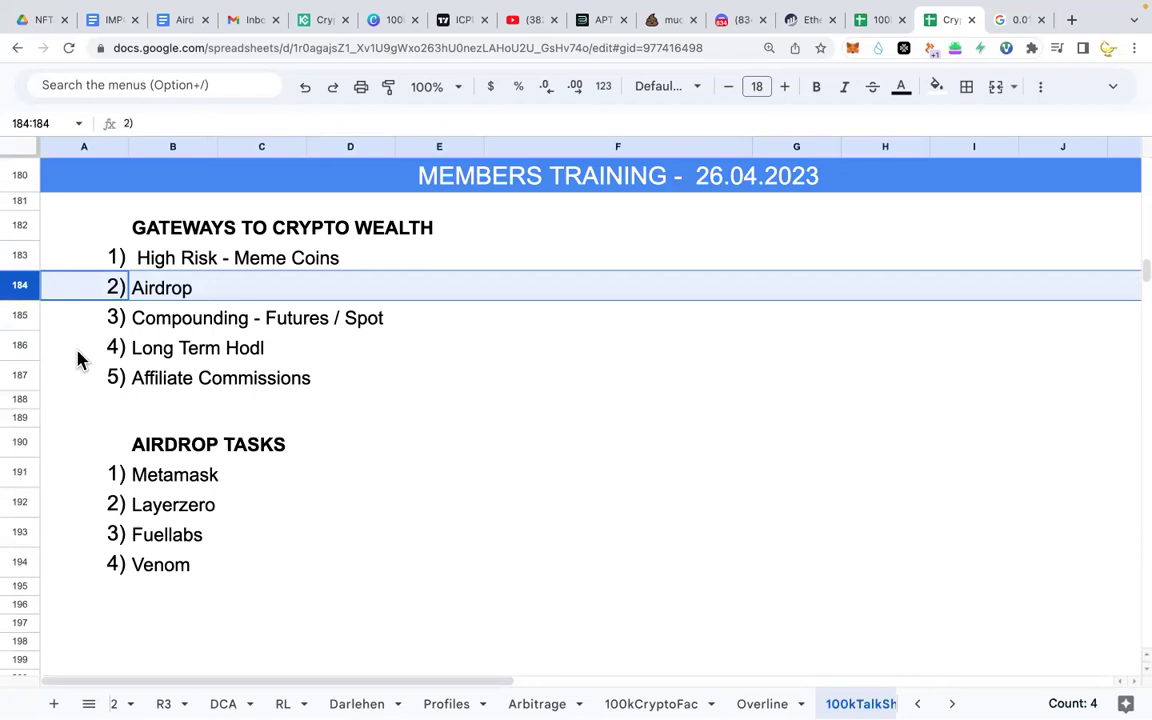
click(20, 316)
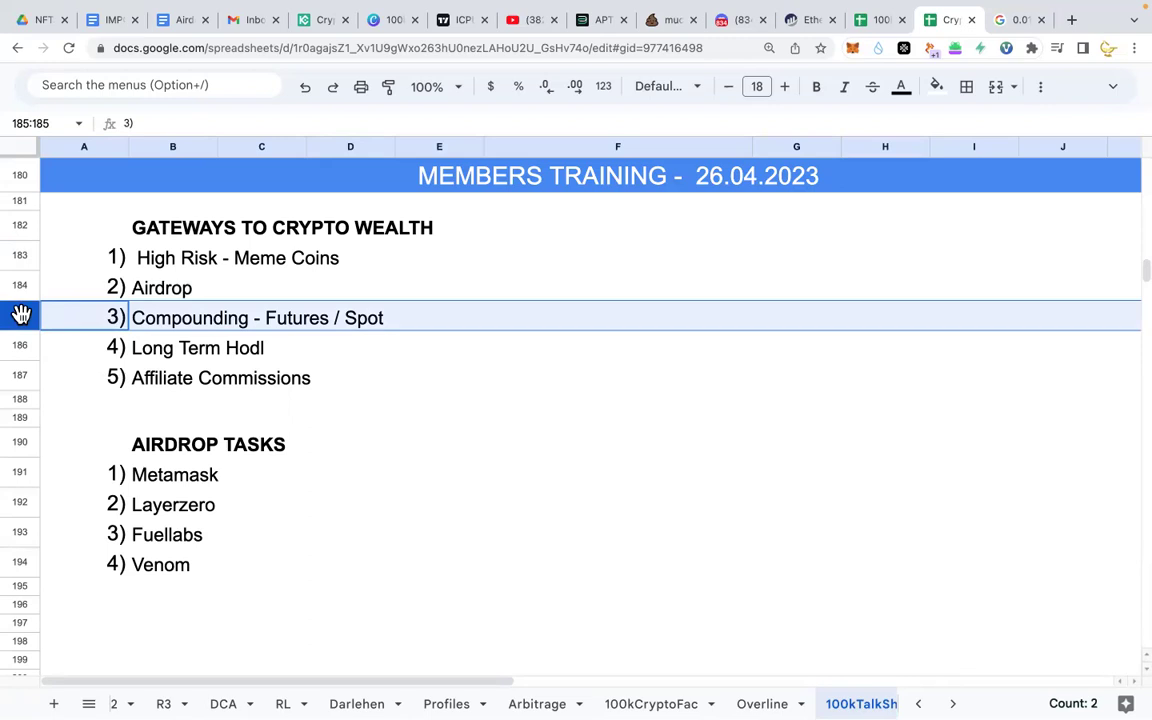
click(383, 321)
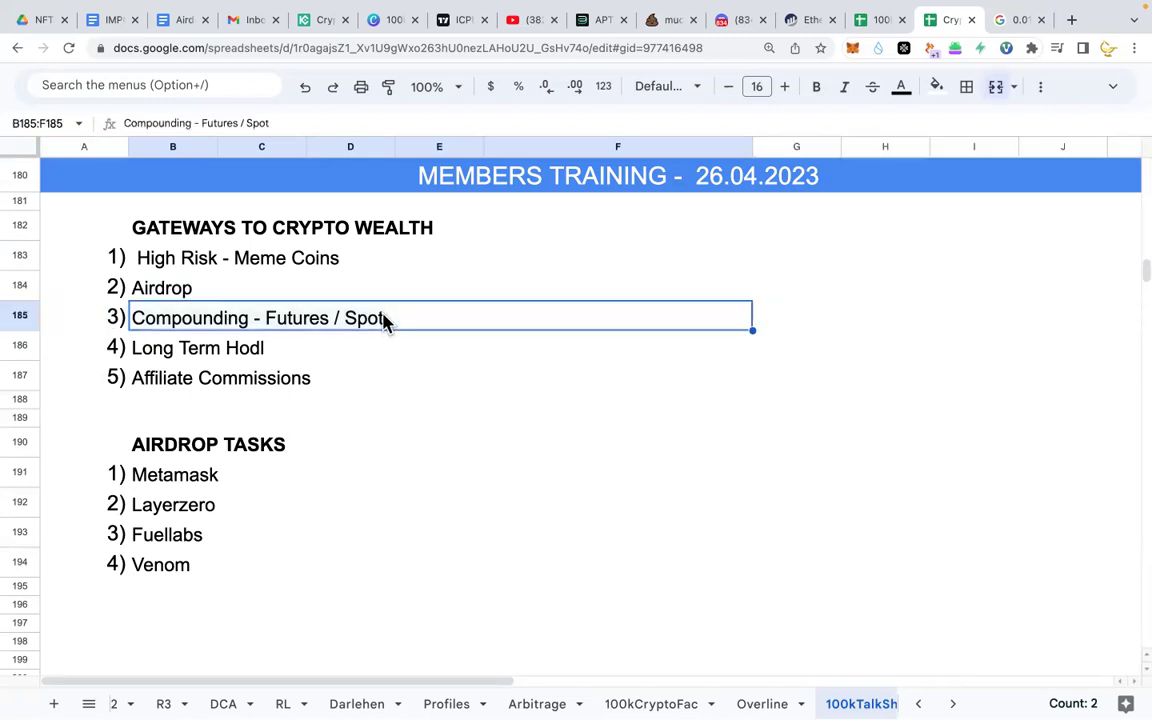
click(20, 320)
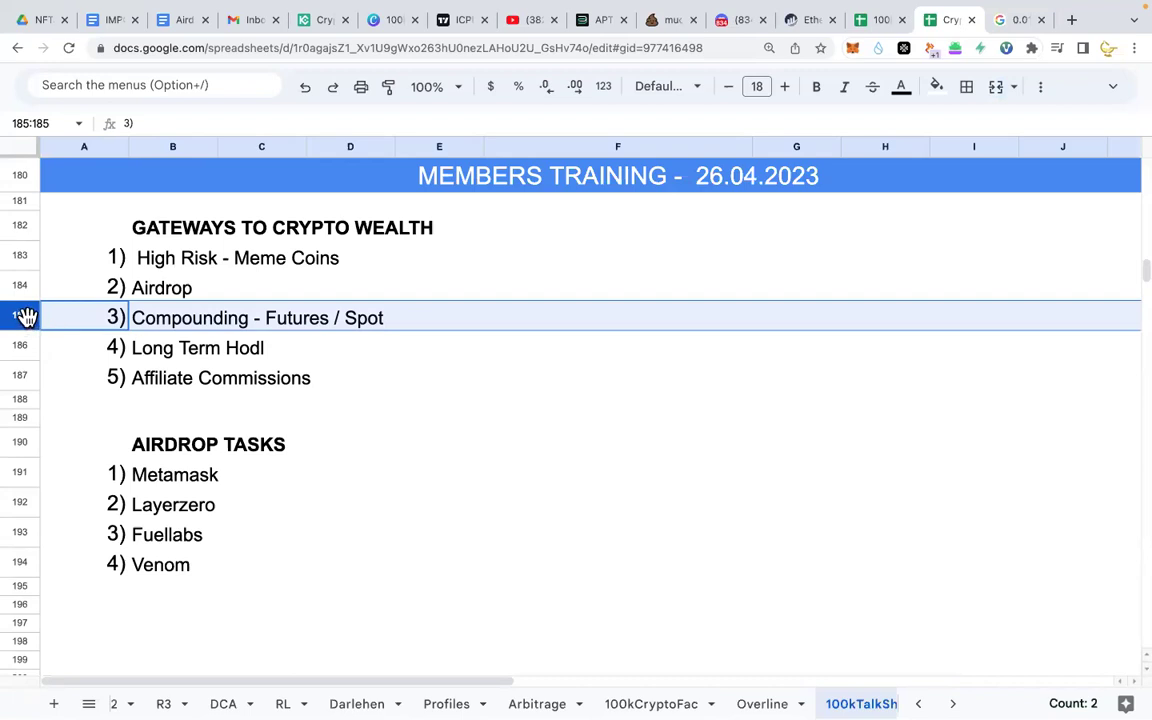
click(424, 347)
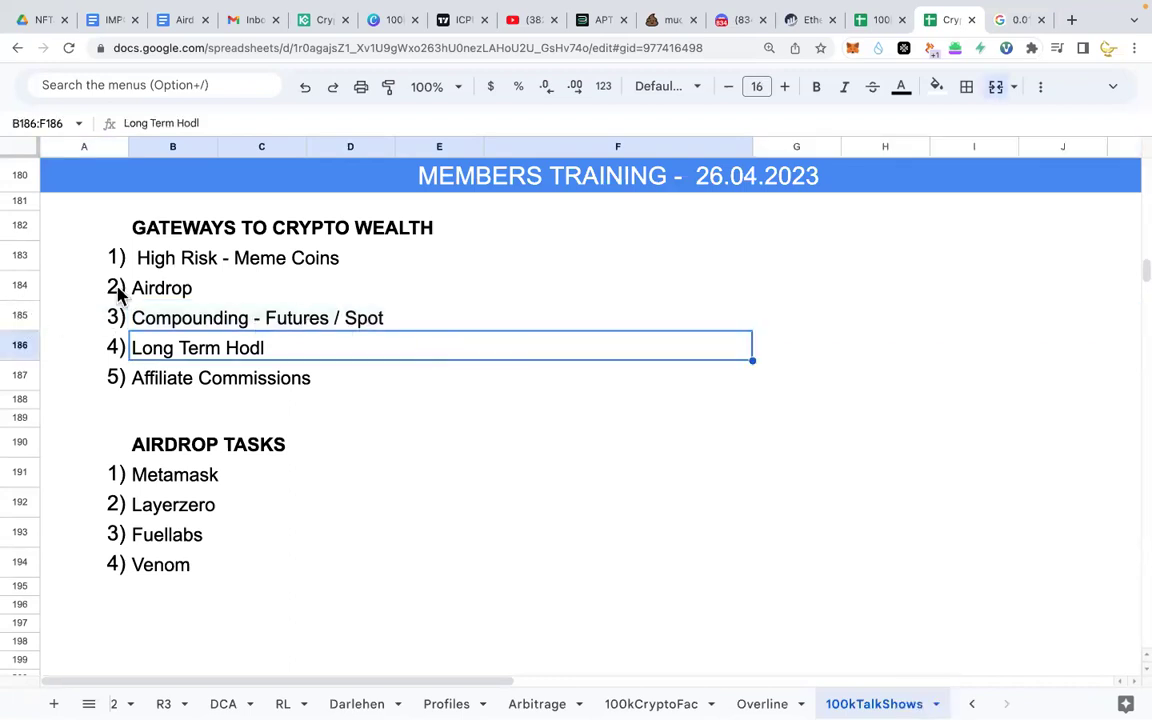
Step: Highlight the "Compounding - Futures / Spot" row 185, and switch to TradingView to examine the recent candles of the ICPUSDT 4h chart
click(24, 315)
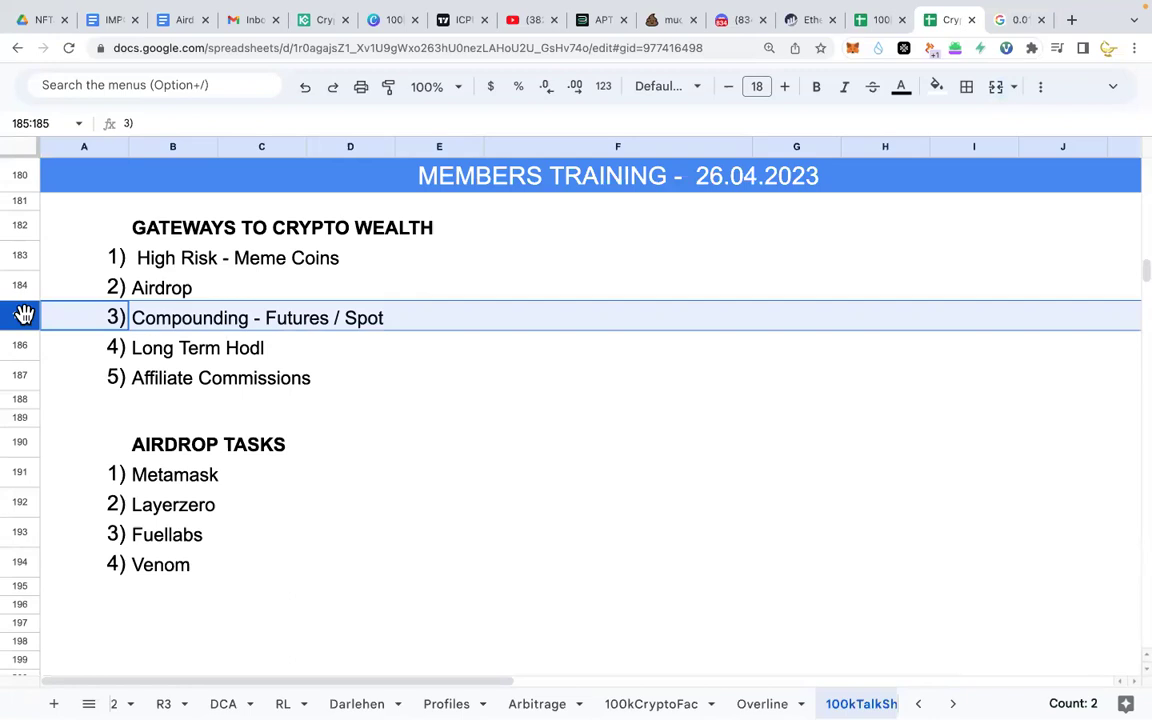
click(460, 20)
drag(542, 408, 465, 399)
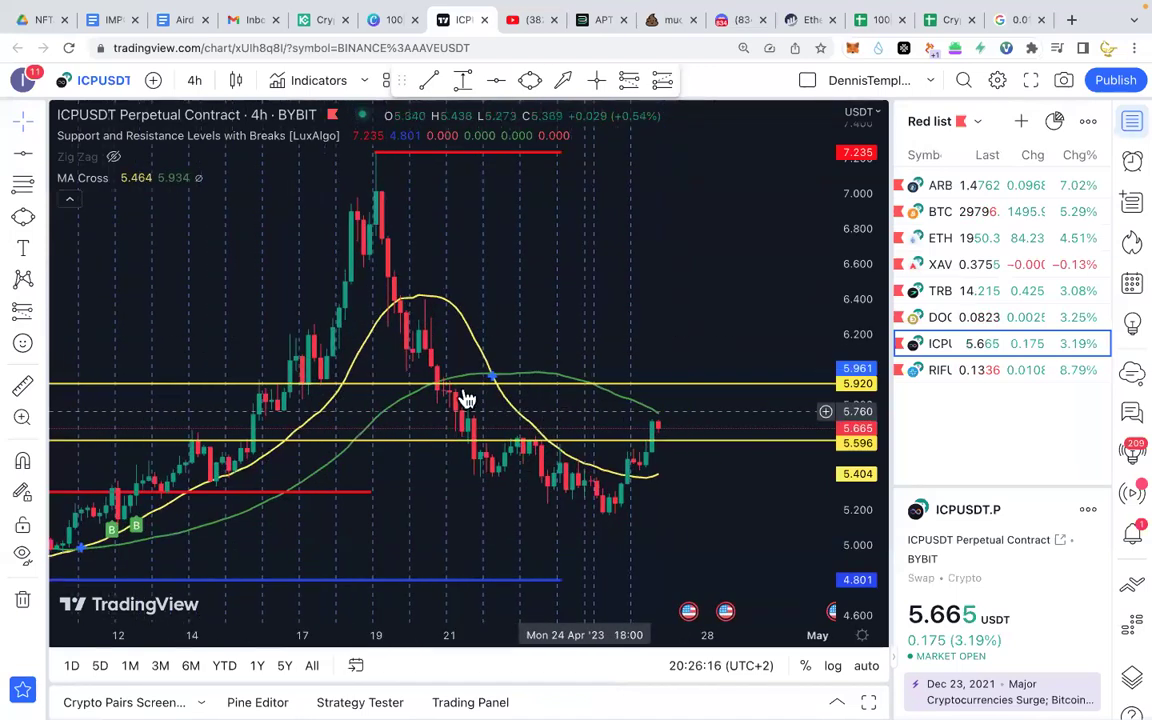
scroll(437, 393, right, 3)
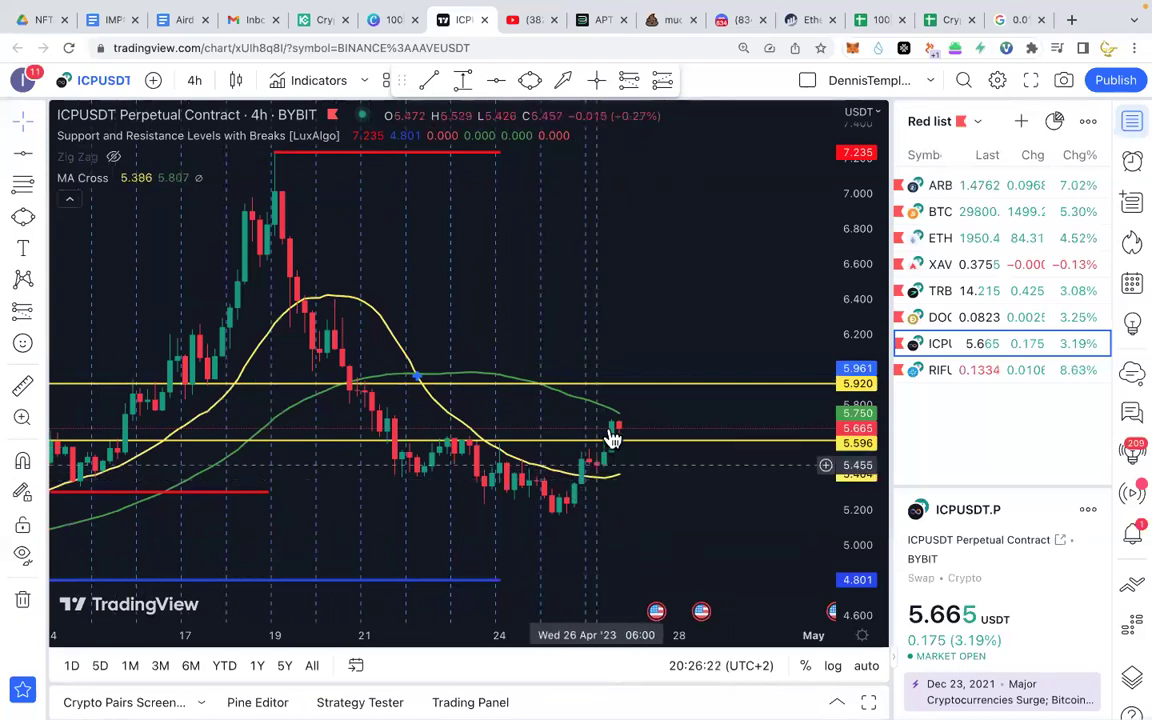
scroll(595, 455, down, 2)
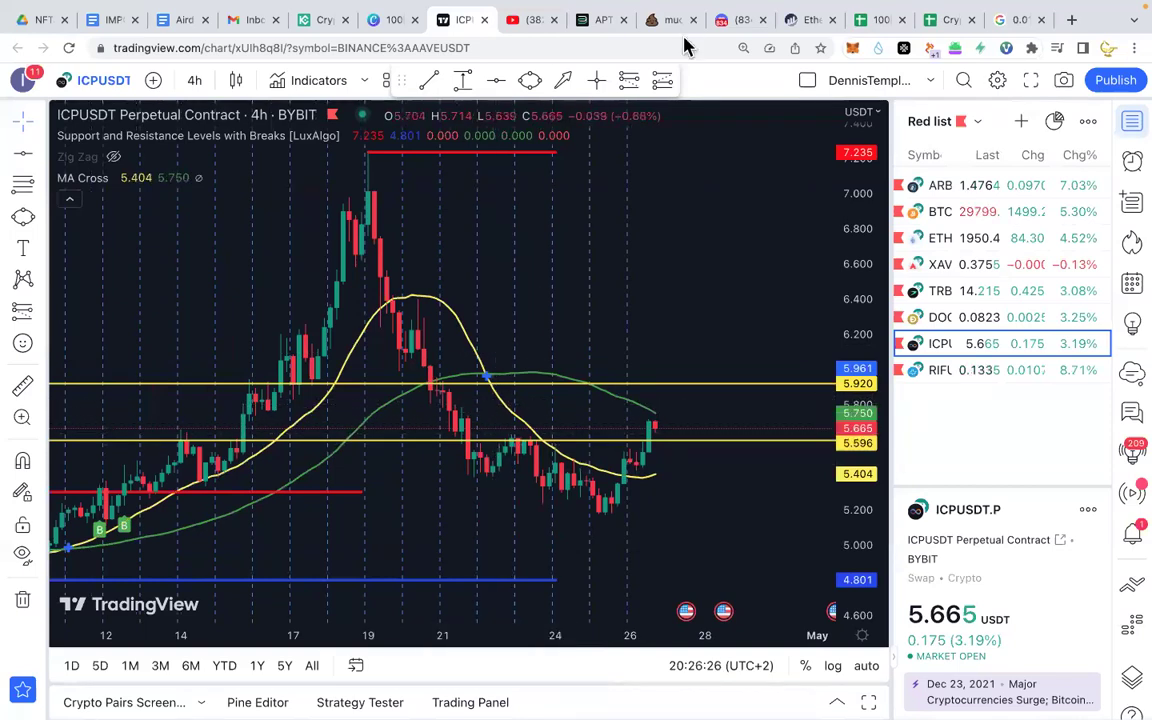
Step: Switch to Discord and review the latest BTC/USDT short signal and its take-profit updates in the futures-signals channel
click(940, 22)
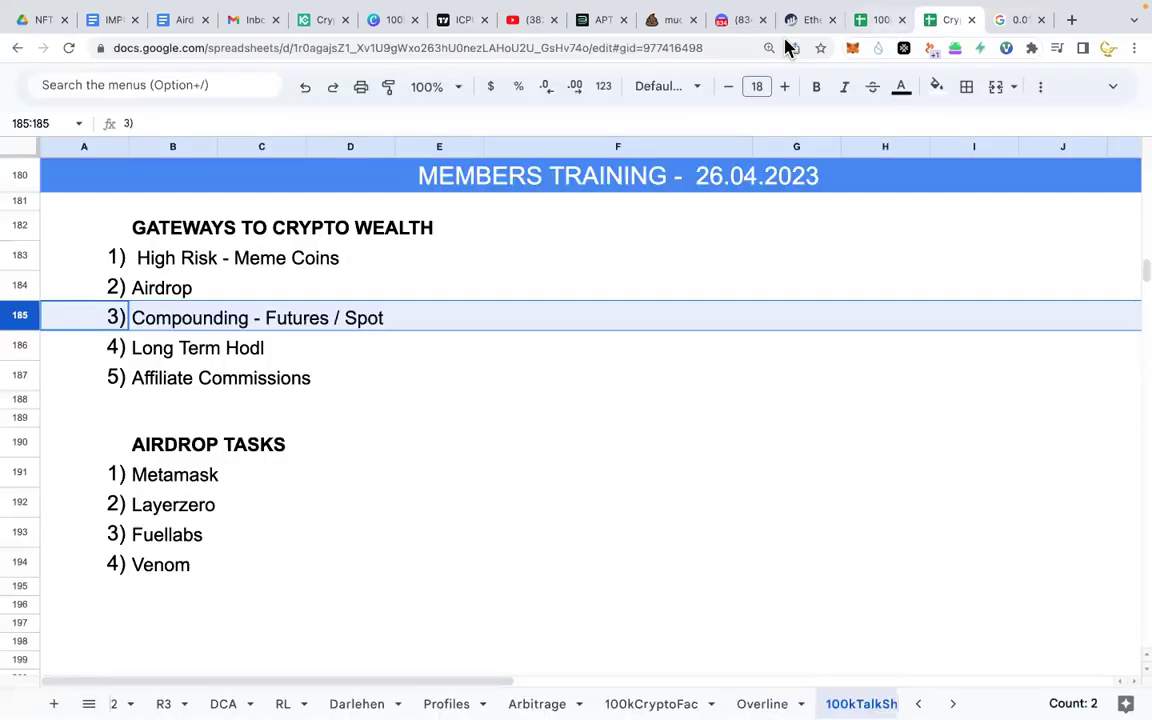
click(725, 22)
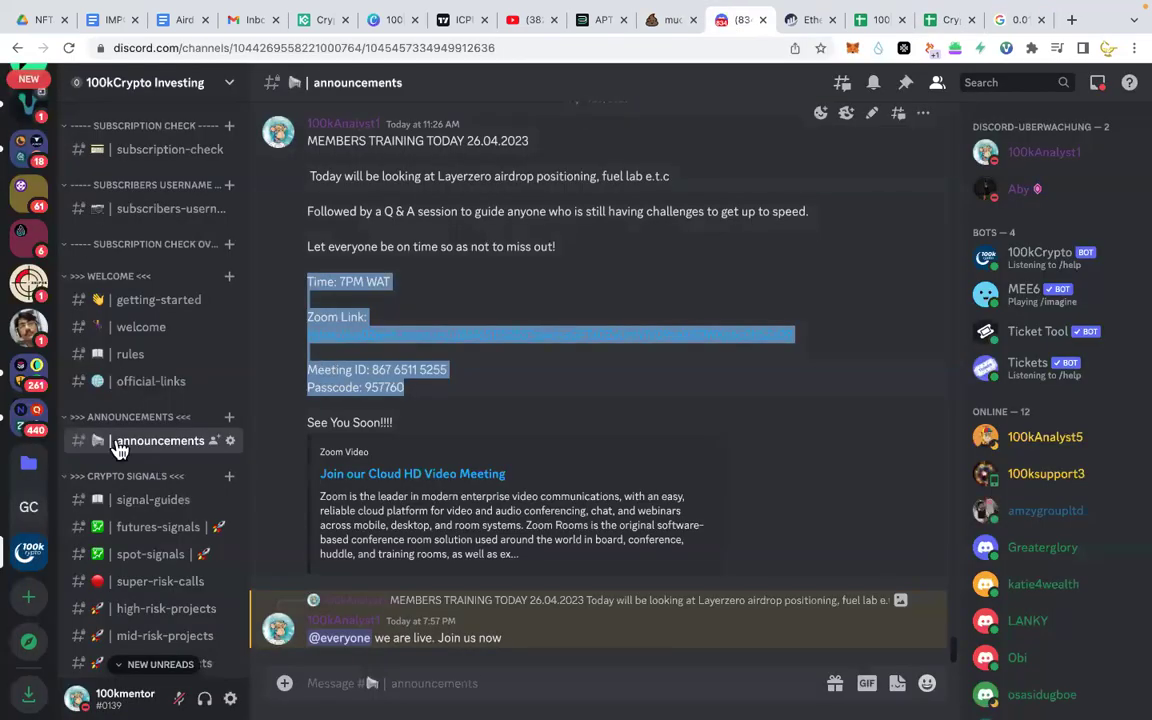
click(155, 386)
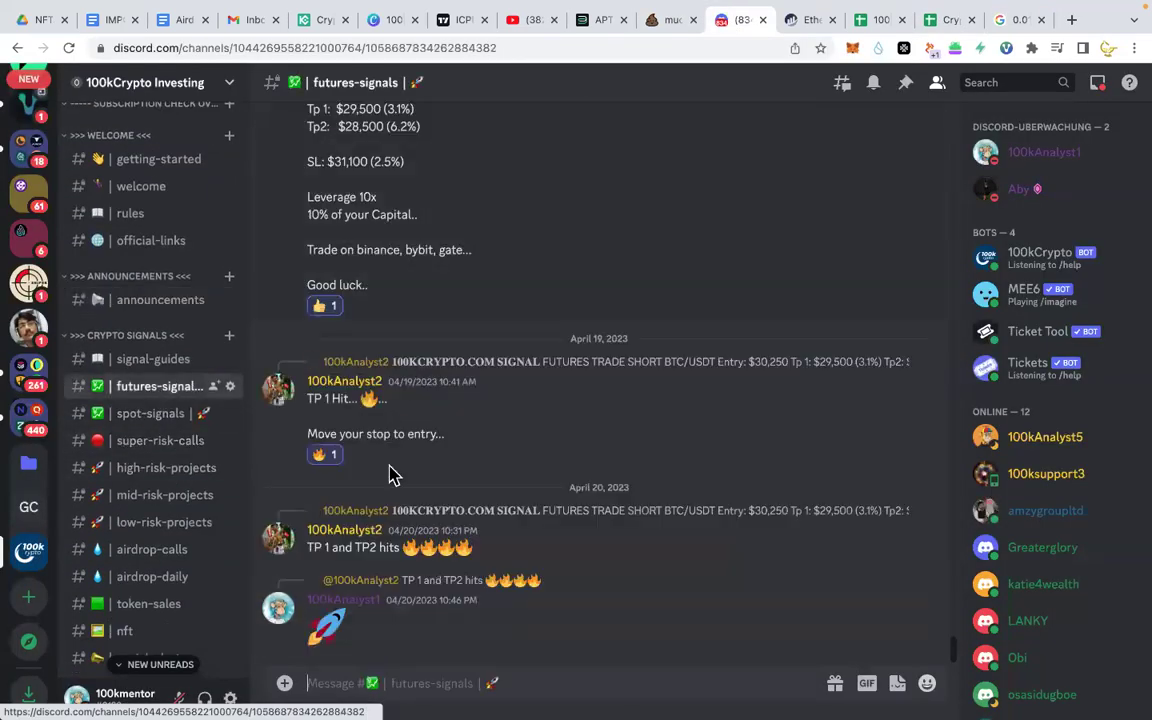
scroll(392, 455, up, 5)
scroll(392, 455, down, 4)
scroll(392, 455, up, 2)
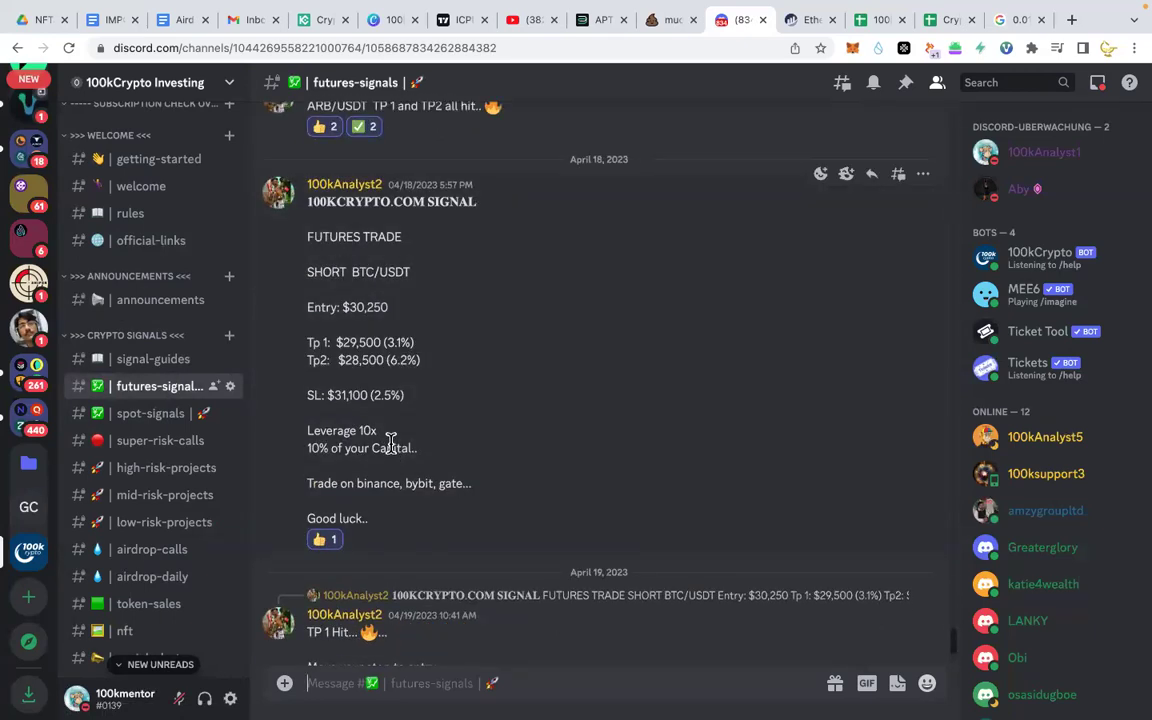
scroll(390, 445, down, 2)
scroll(390, 443, down, 1)
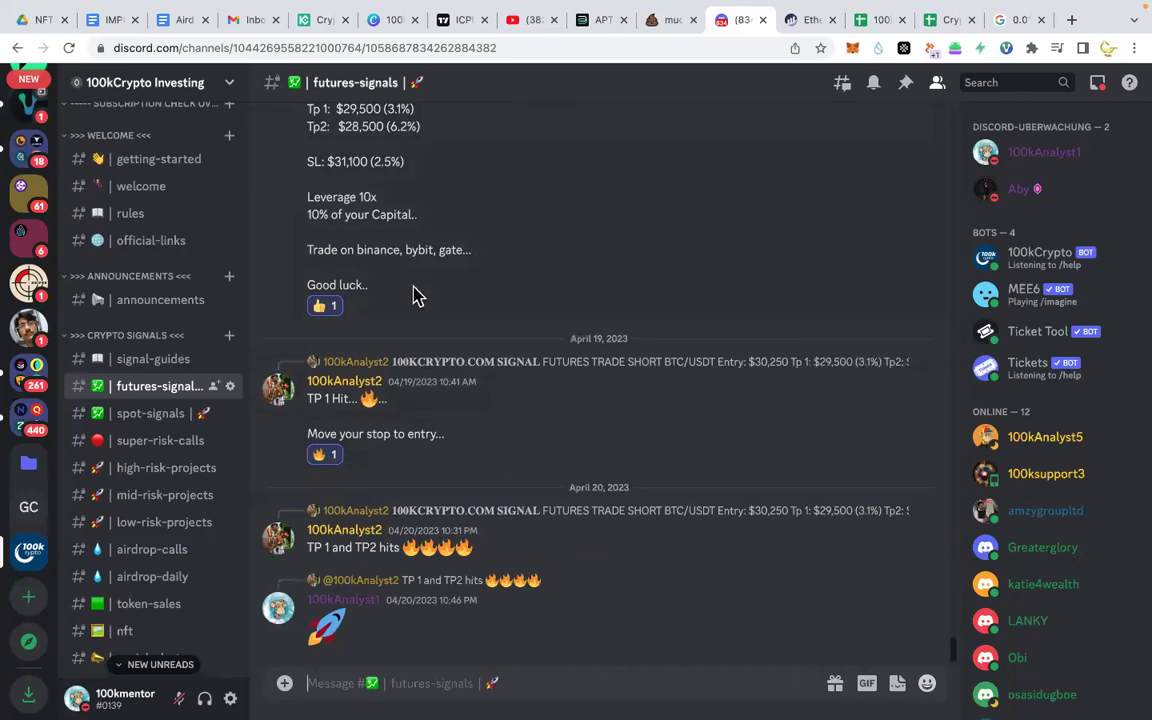
Step: Go back through the futures-signals history to examine the ARB/USDT and BTC/USDT short signals of April 5, 2023
scroll(411, 290, up, 10)
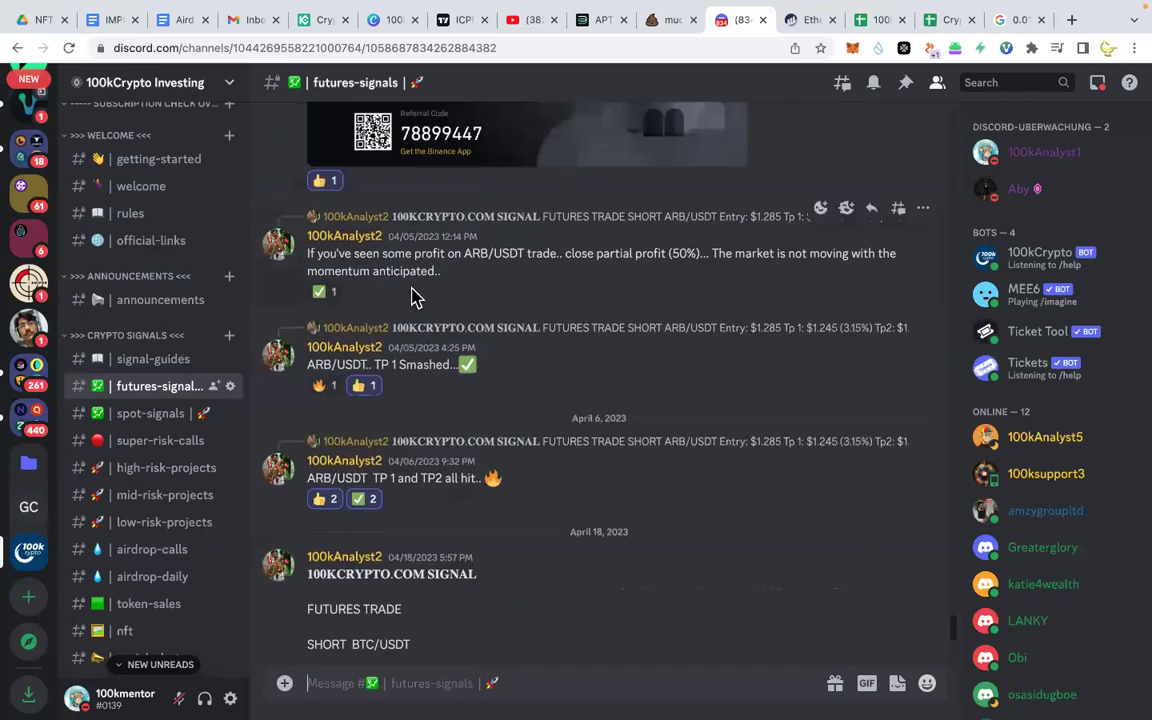
scroll(411, 297, up, 5)
scroll(413, 298, up, 3)
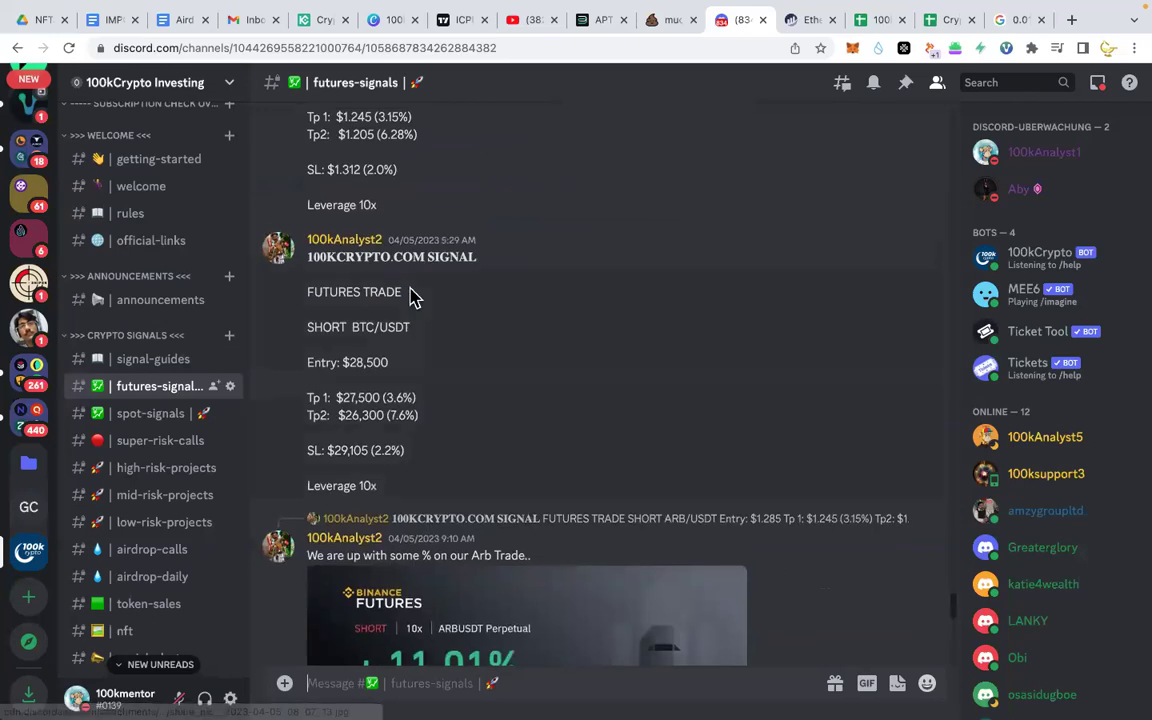
scroll(413, 298, up, 1)
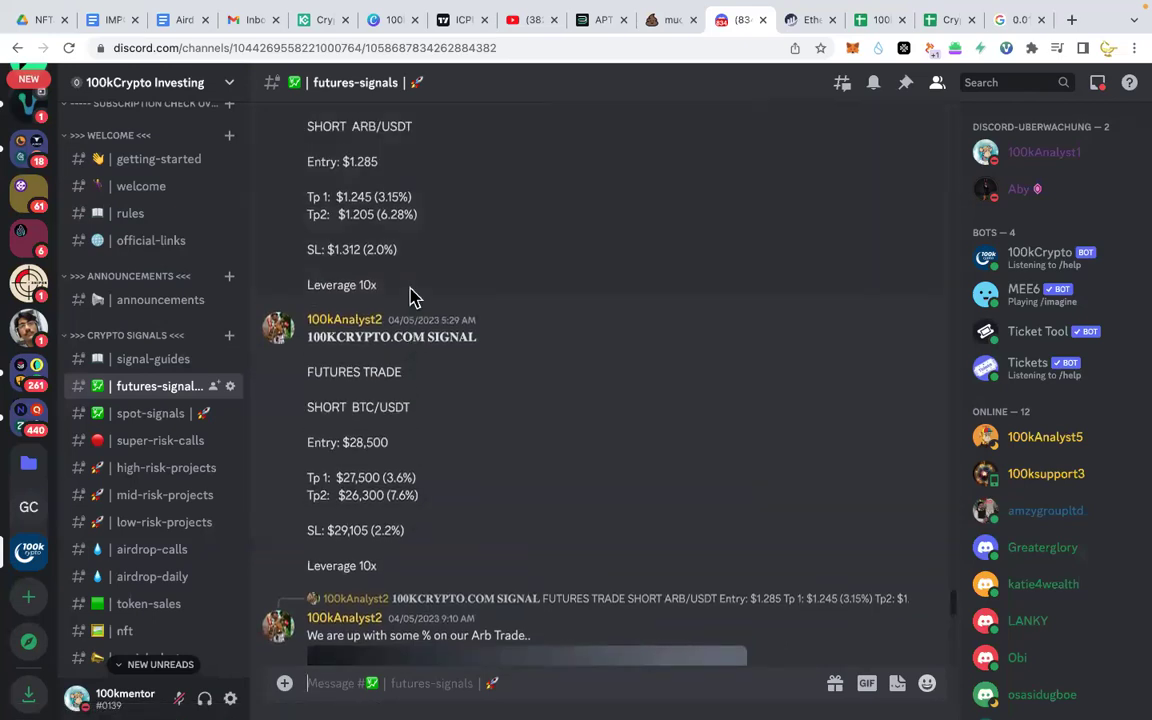
scroll(413, 297, down, 3)
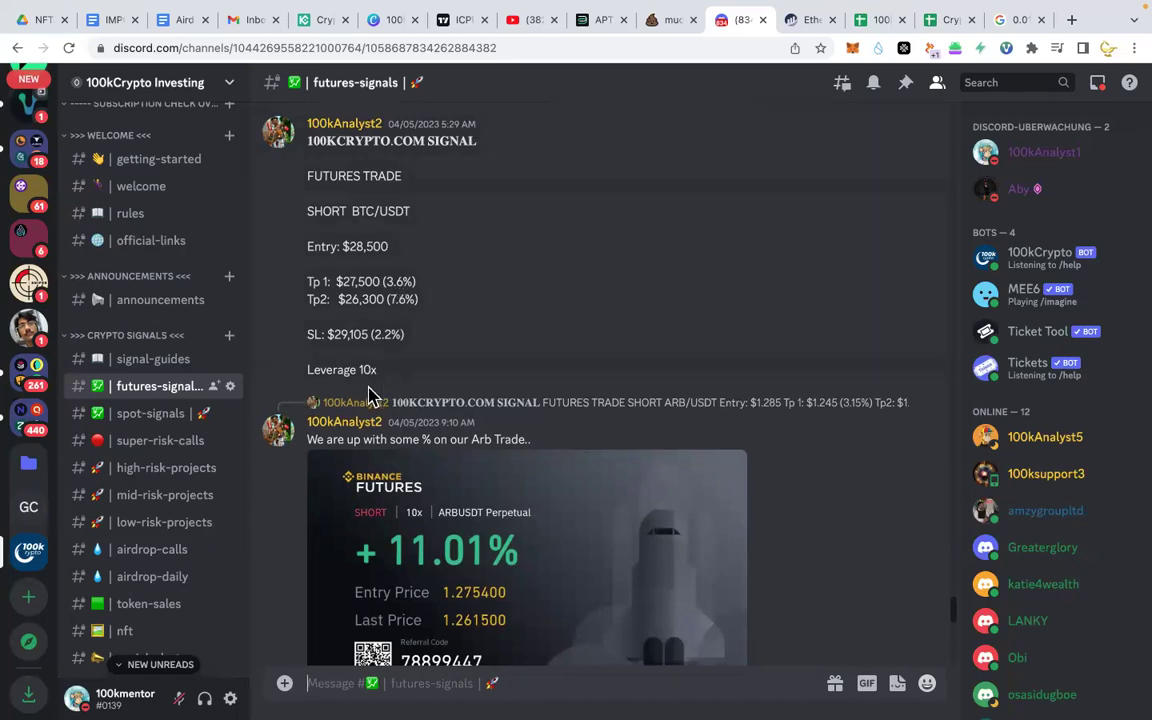
scroll(420, 250, up, 2)
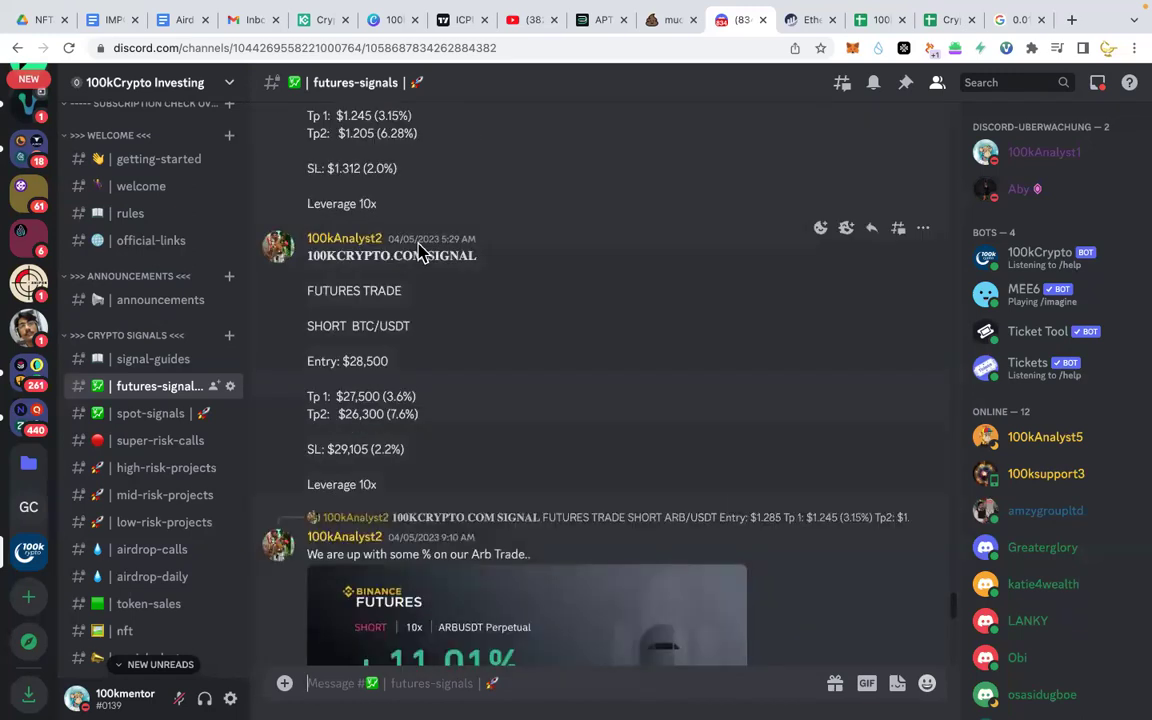
scroll(452, 273, down, 1)
scroll(450, 273, up, 5)
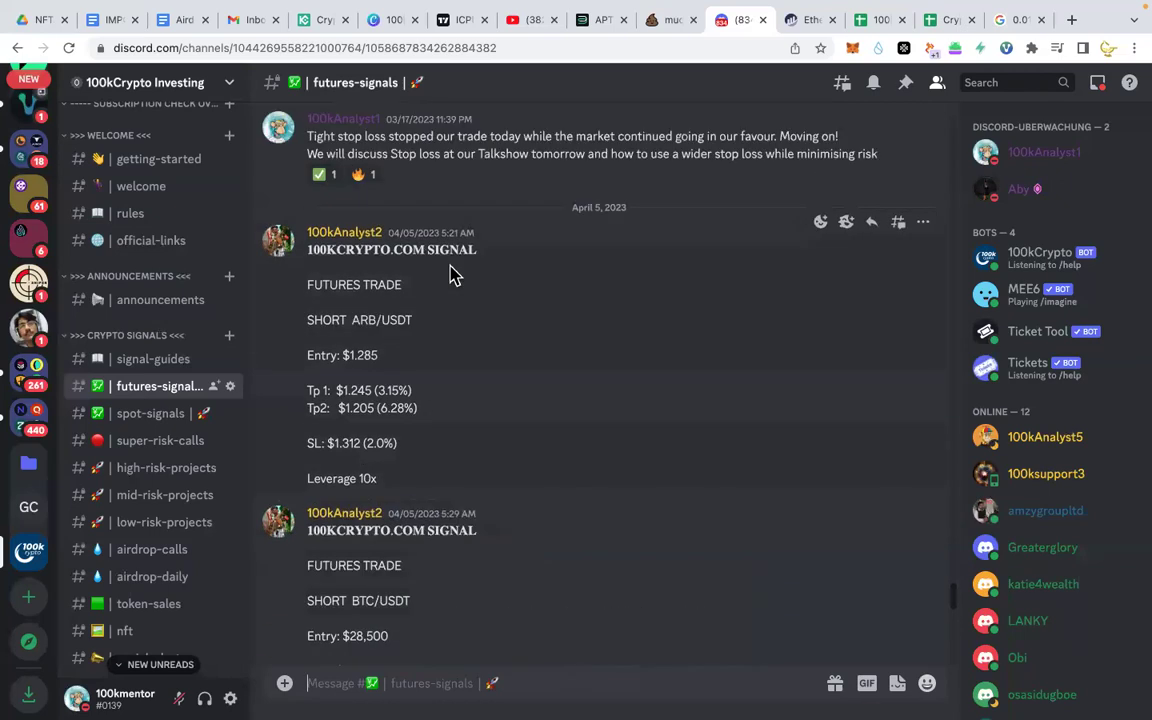
Step: Review the March 2023 futures signals, focusing on the BLZ/USDT short, and return to the newest messages
scroll(450, 273, up, 10)
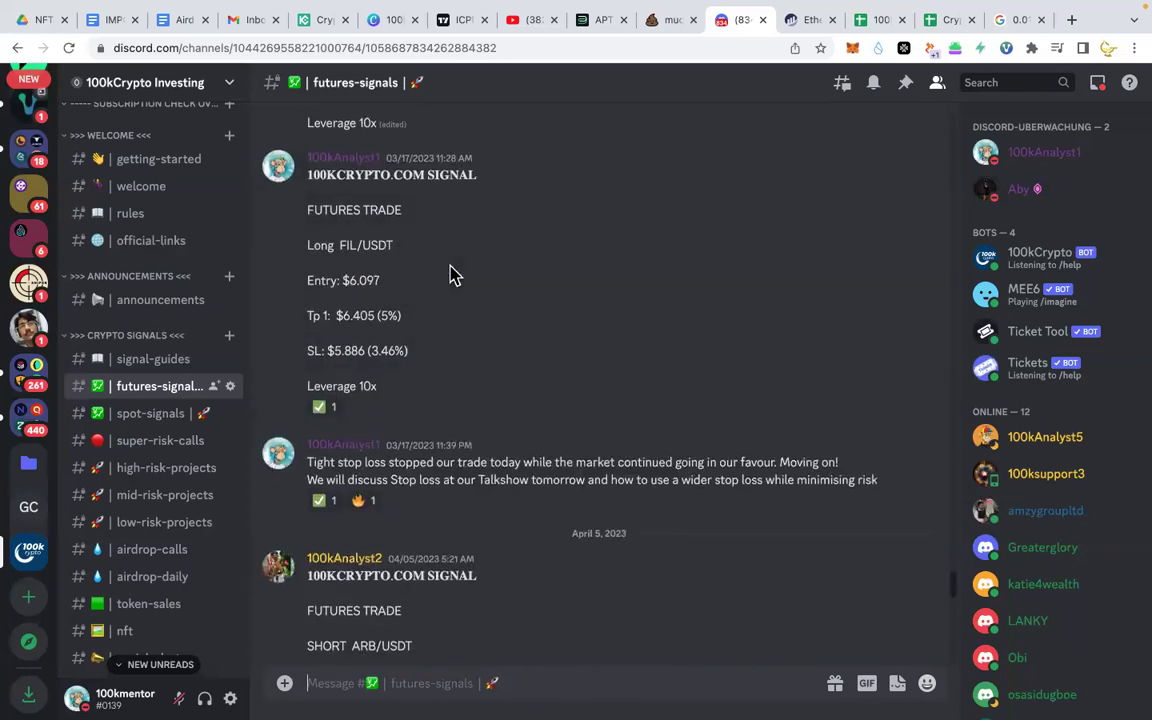
scroll(452, 273, up, 8)
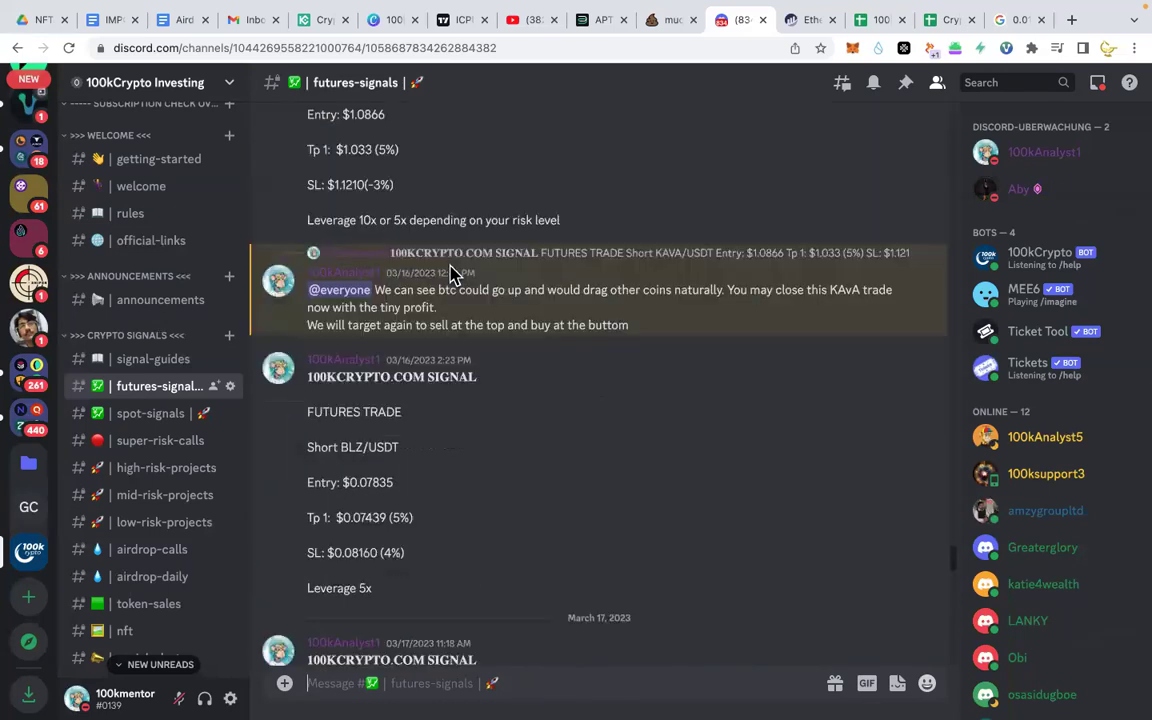
right_click(355, 420)
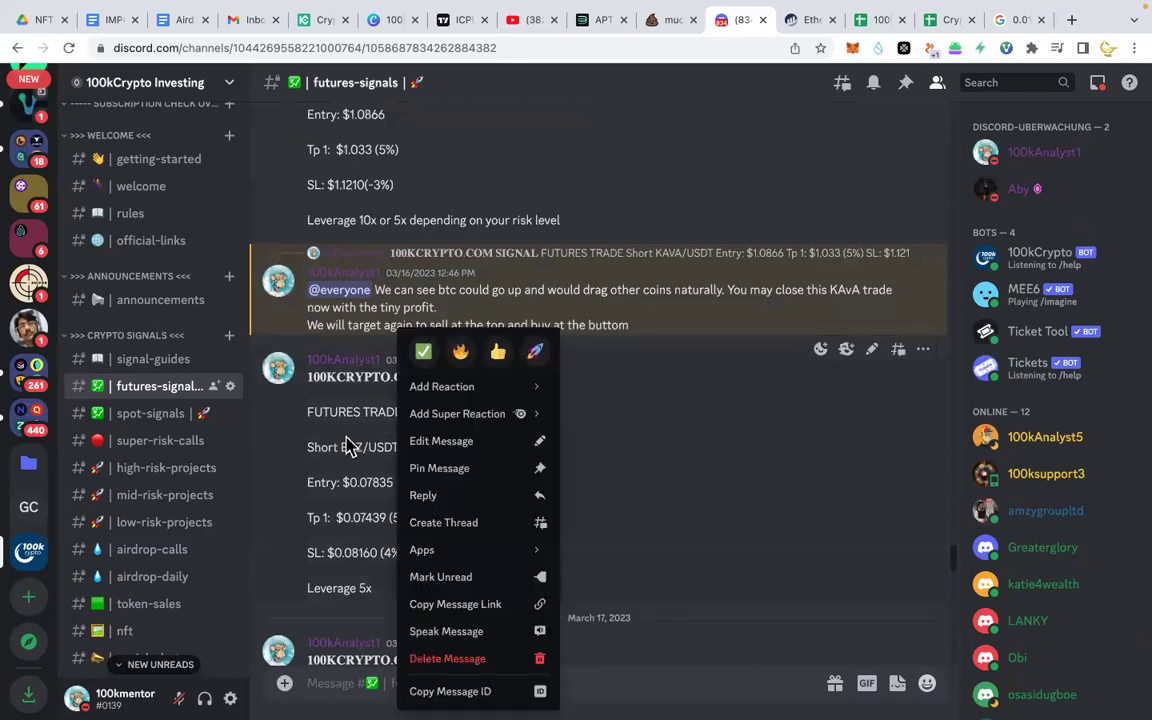
click(325, 395)
scroll(357, 362, down, 3)
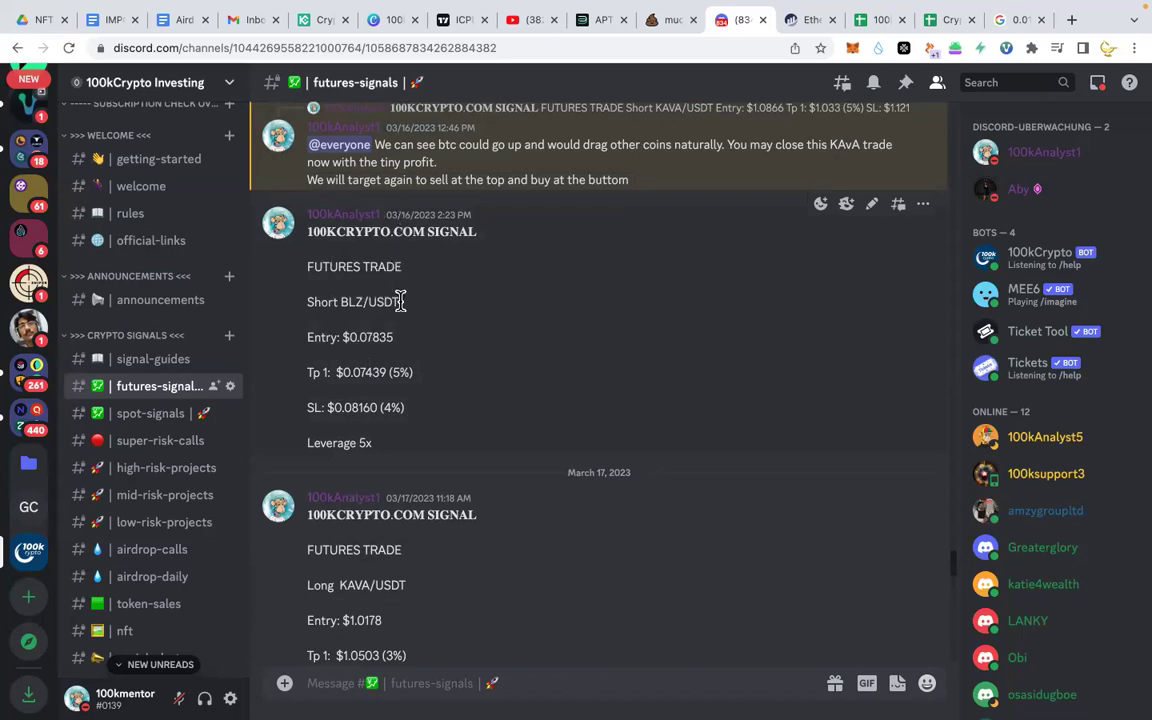
scroll(400, 305, down, 3)
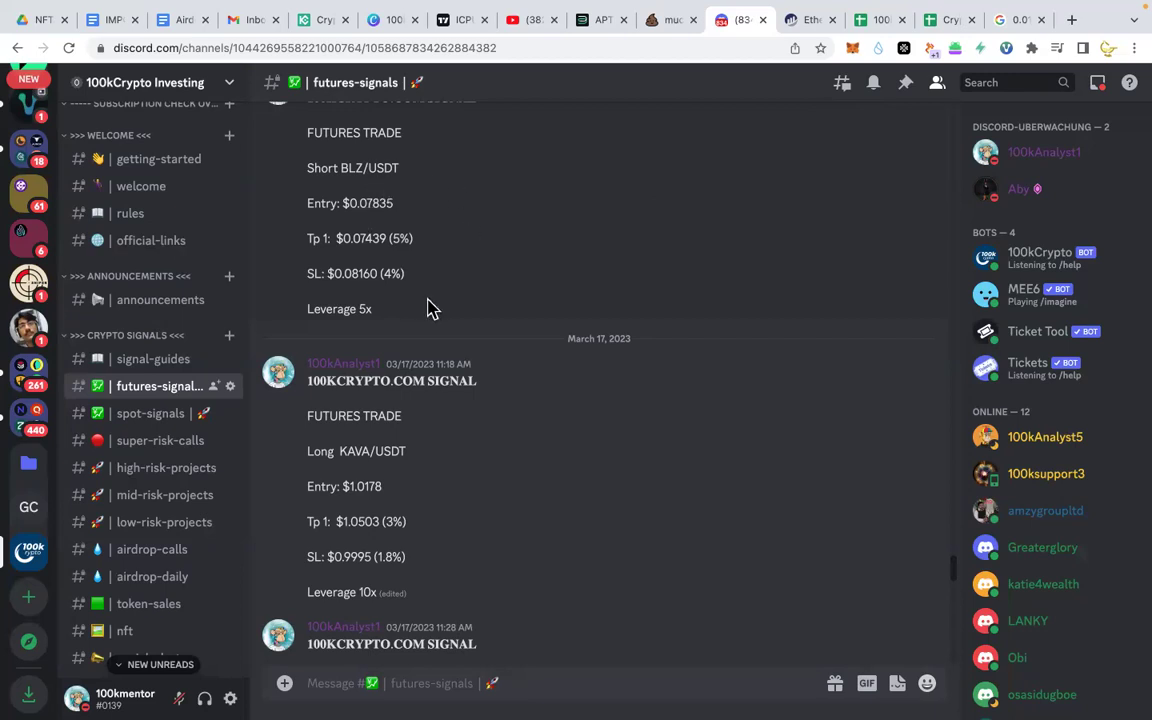
scroll(576, 248, down, 15)
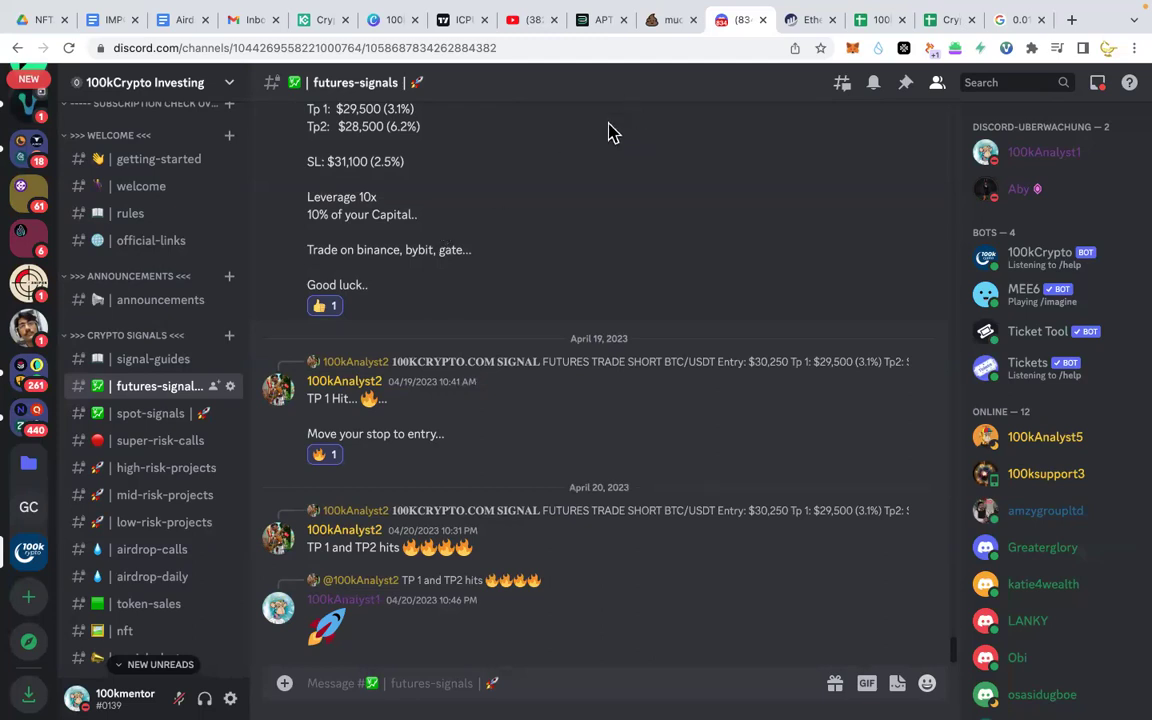
Step: Switch to TradingView and examine the recent price action on the ICPUSDT 4h chart again
click(444, 19)
scroll(612, 280, up, 3)
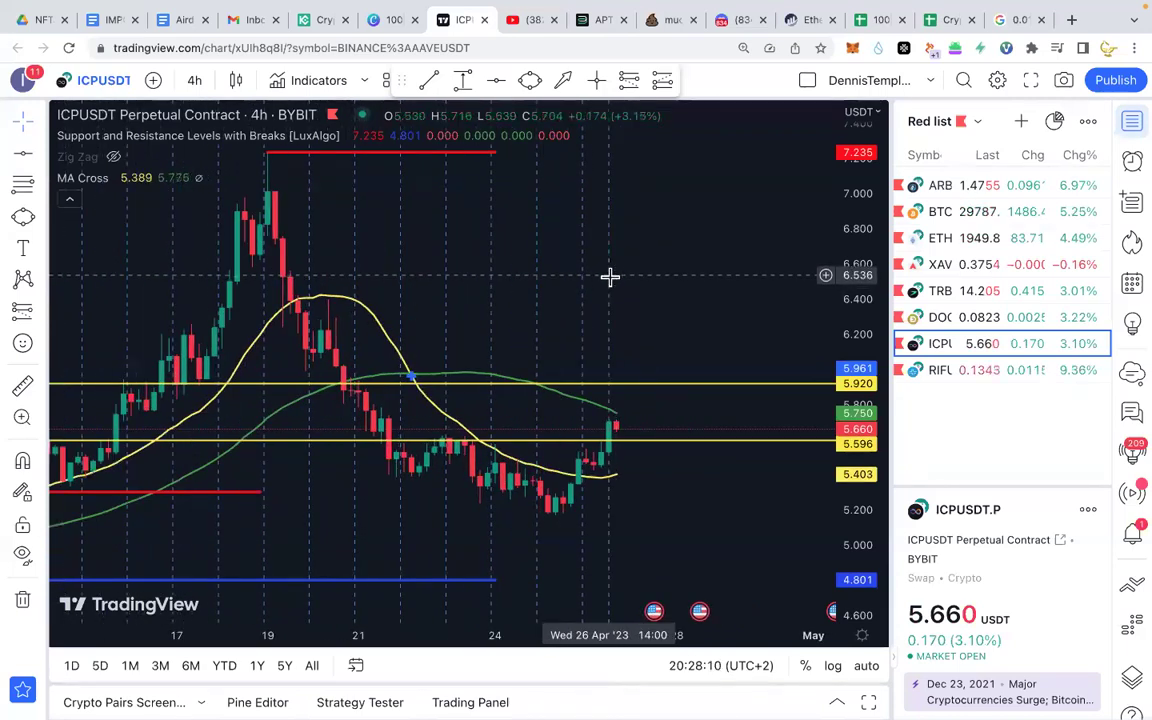
scroll(727, 244, left, 3)
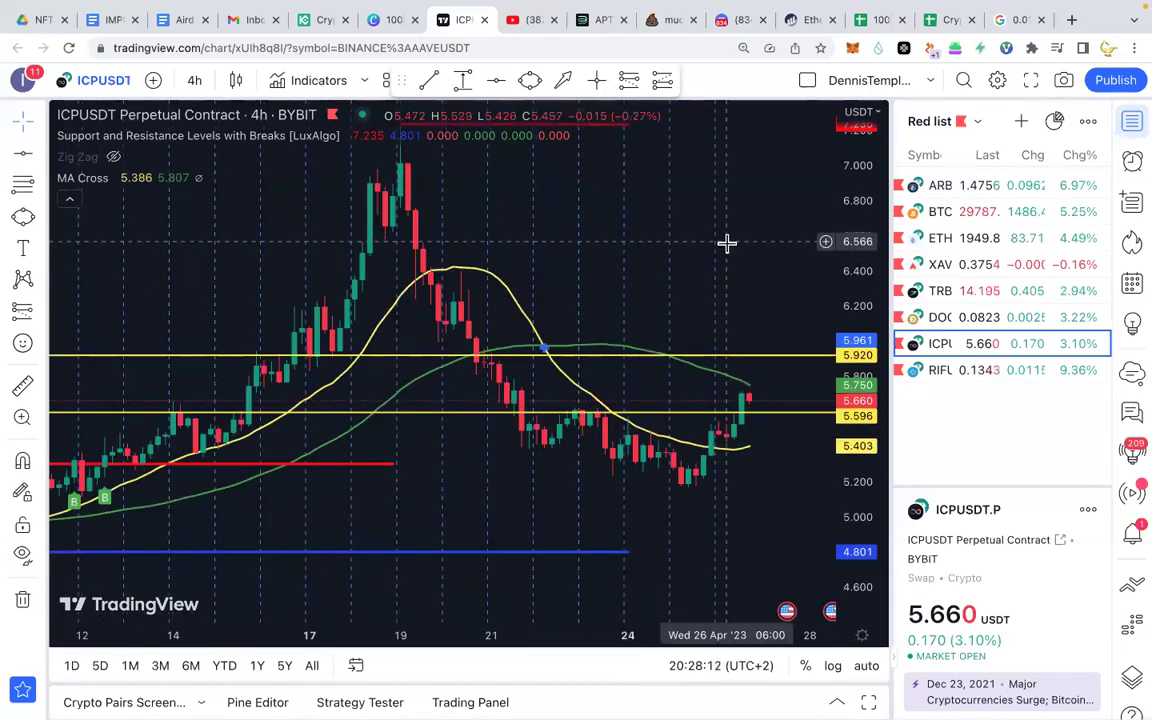
scroll(727, 244, left, 2)
scroll(727, 244, right, 2)
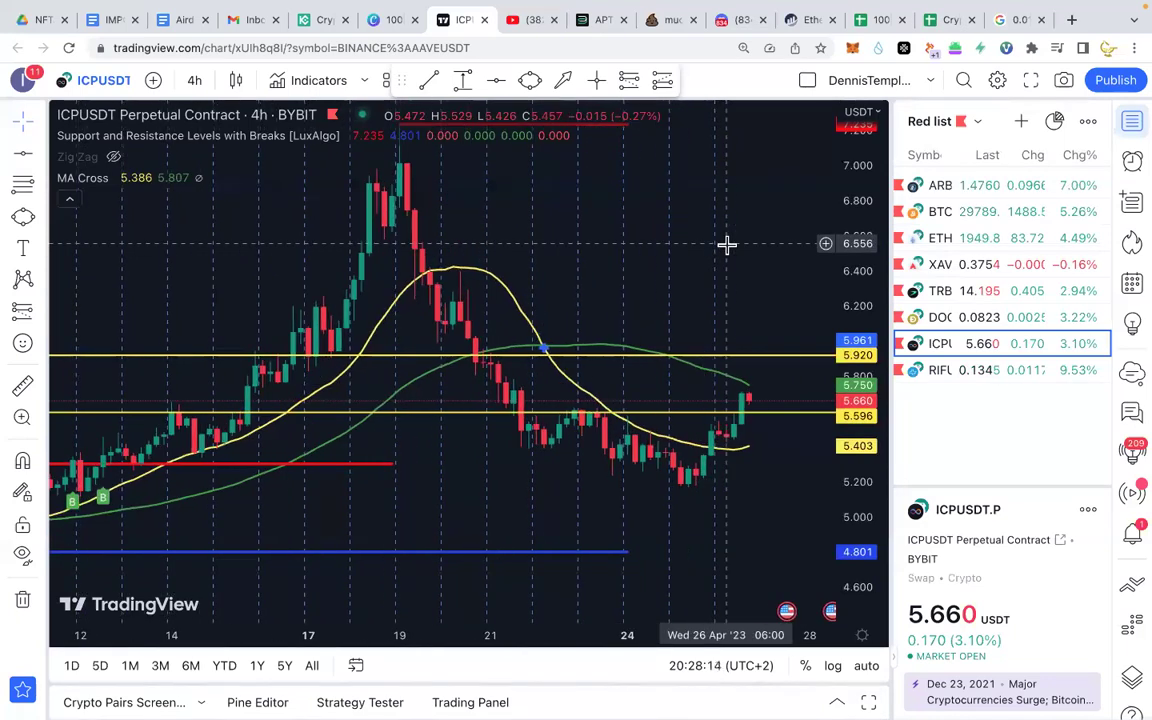
Step: Return to the training spreadsheet and highlight the "Compounding - Futures / Spot" entry in row 185 repeatedly
click(950, 19)
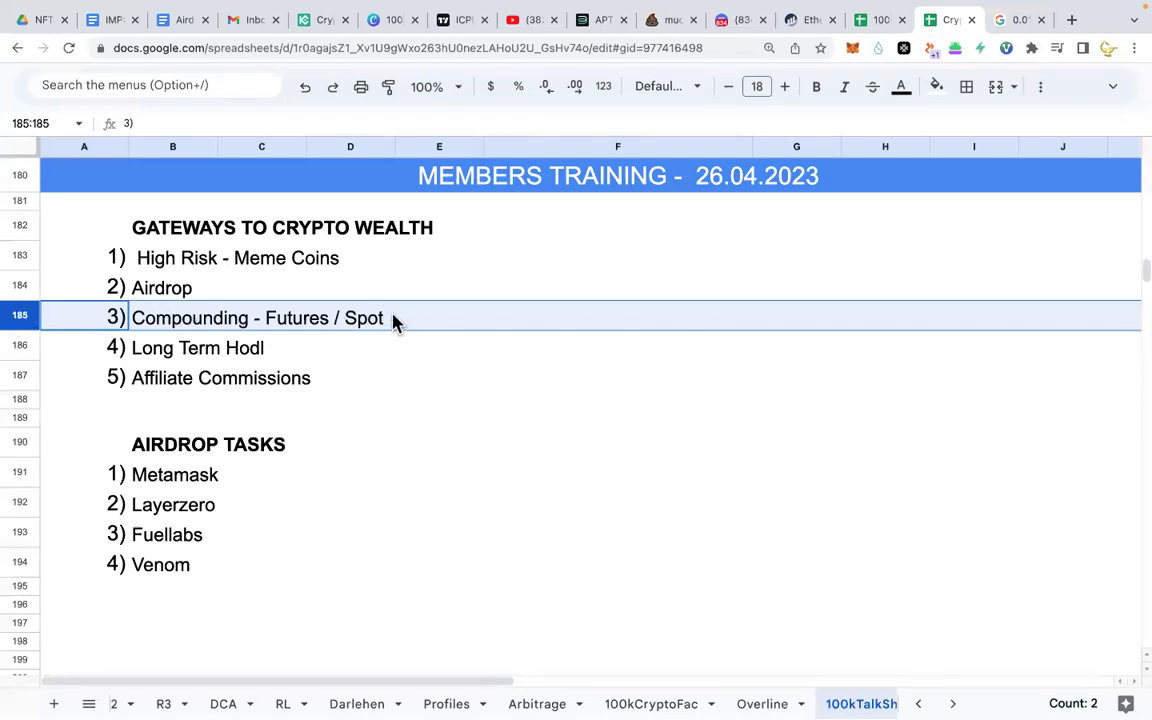
click(399, 356)
click(28, 314)
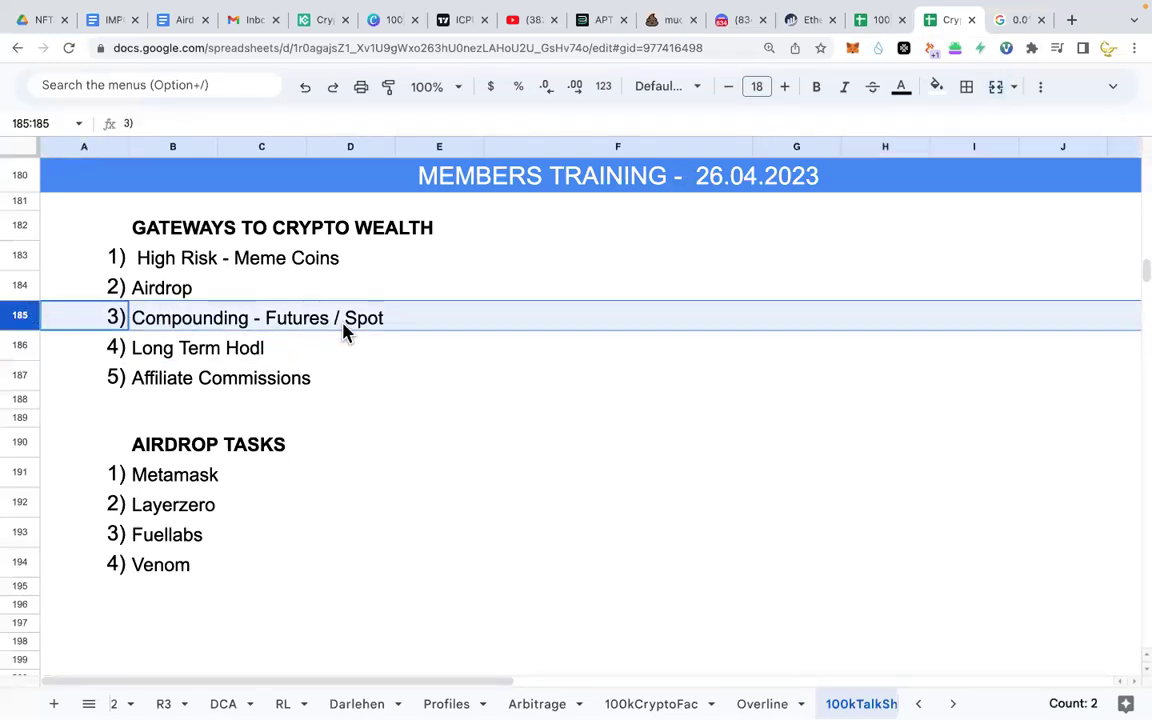
click(401, 325)
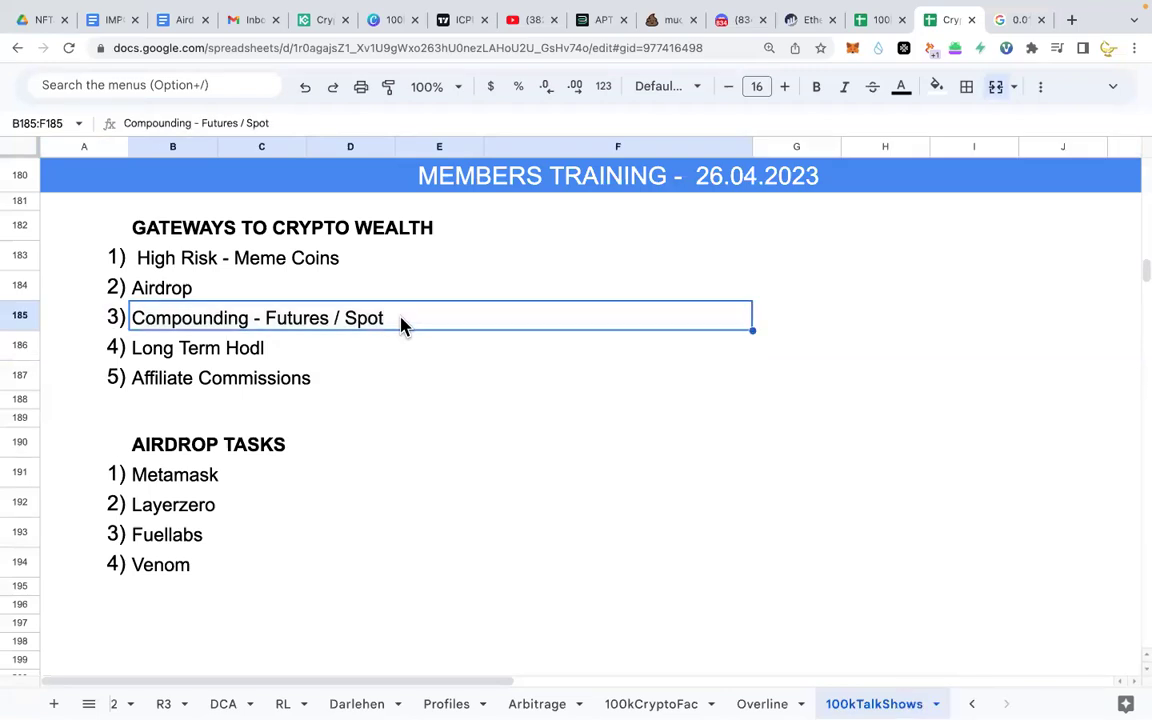
click(21, 311)
click(155, 330)
click(21, 314)
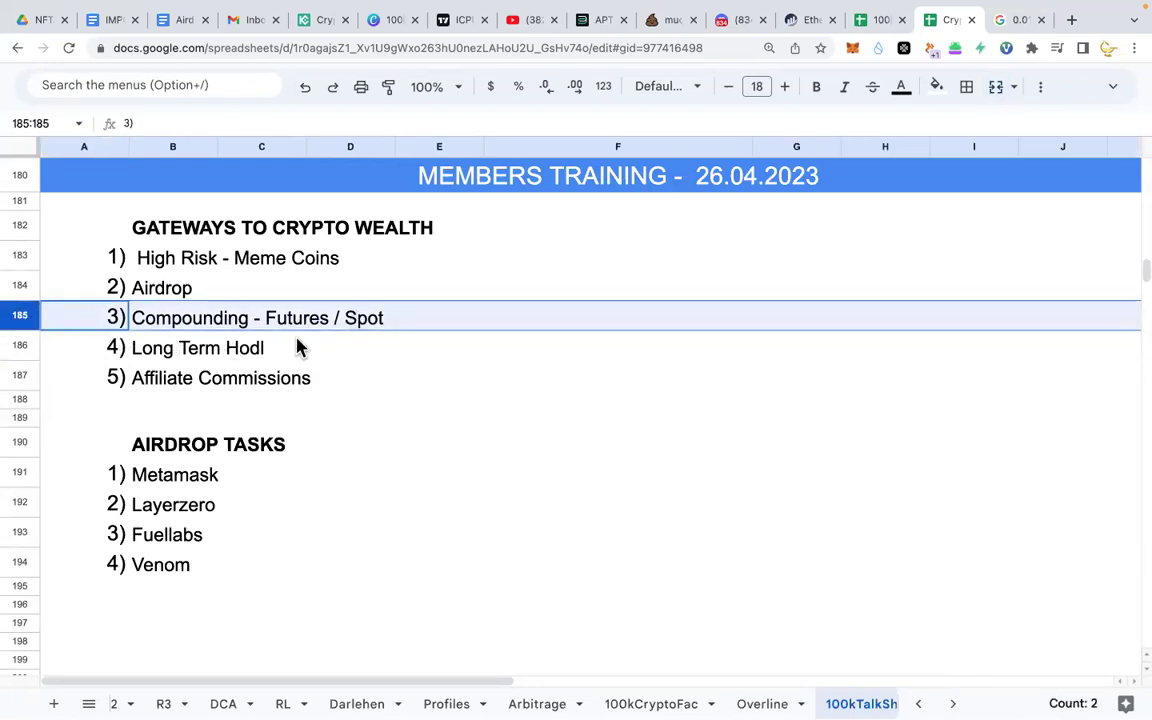
click(368, 334)
click(21, 315)
click(348, 322)
Step: Point out the "Long Term Hodl" entry, and mark the "Spot" part of the compounding entry in row 185
click(337, 345)
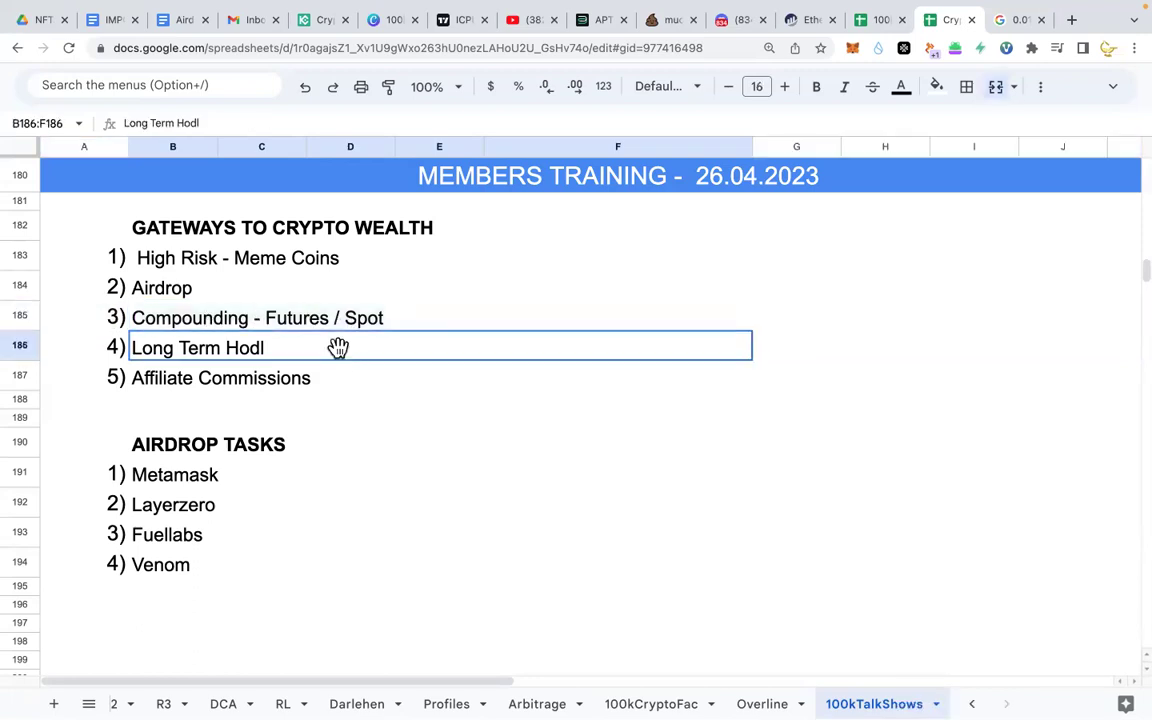
click(327, 428)
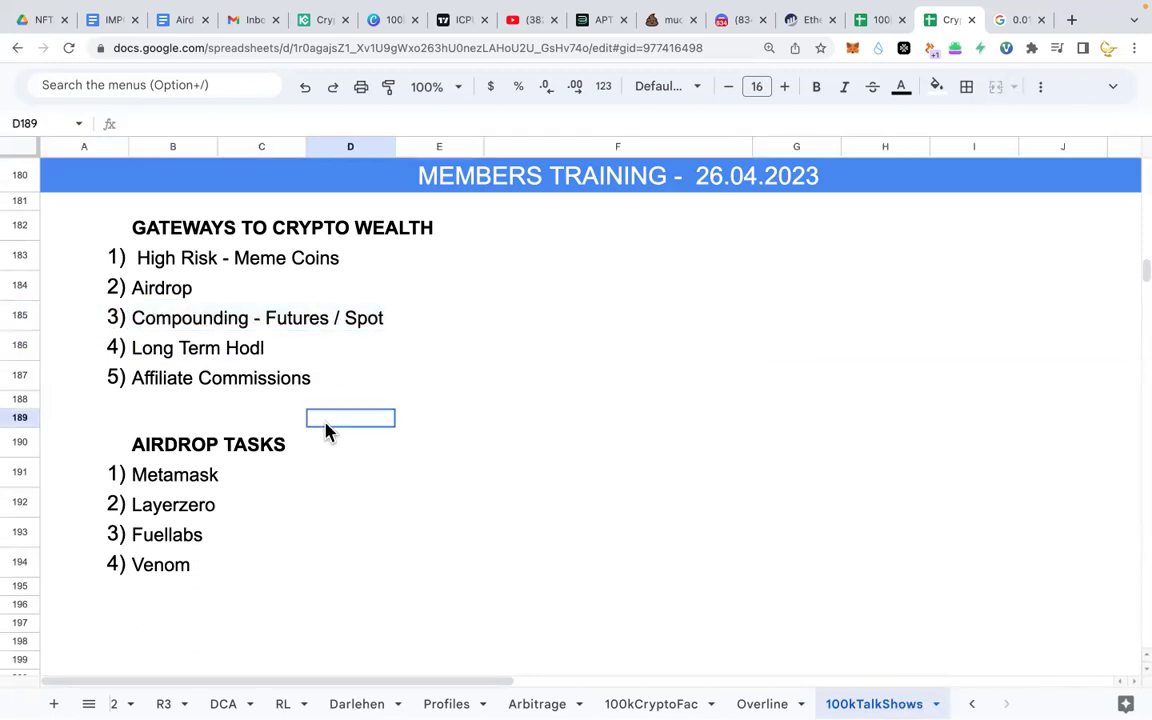
click(20, 318)
double_click(357, 318)
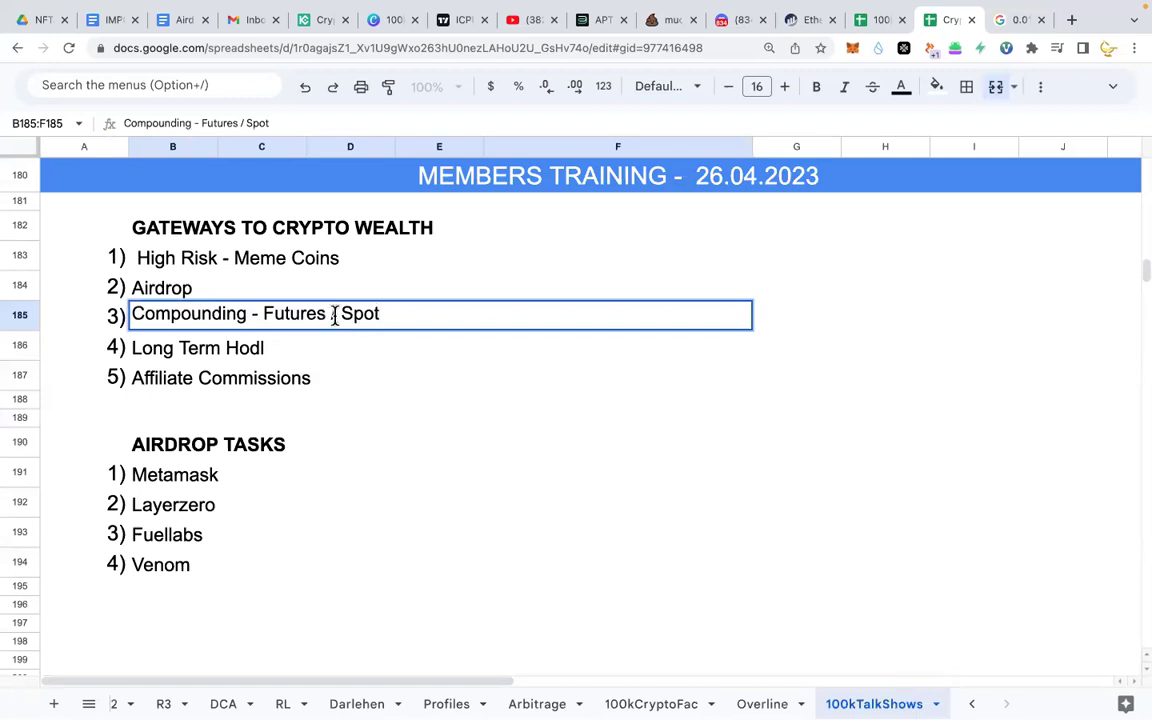
drag(338, 316, 394, 316)
click(420, 318)
Step: Switch to TradingView, load the DOGEUSDT spot chart from the Red list watchlist, and examine its recent candles
click(447, 22)
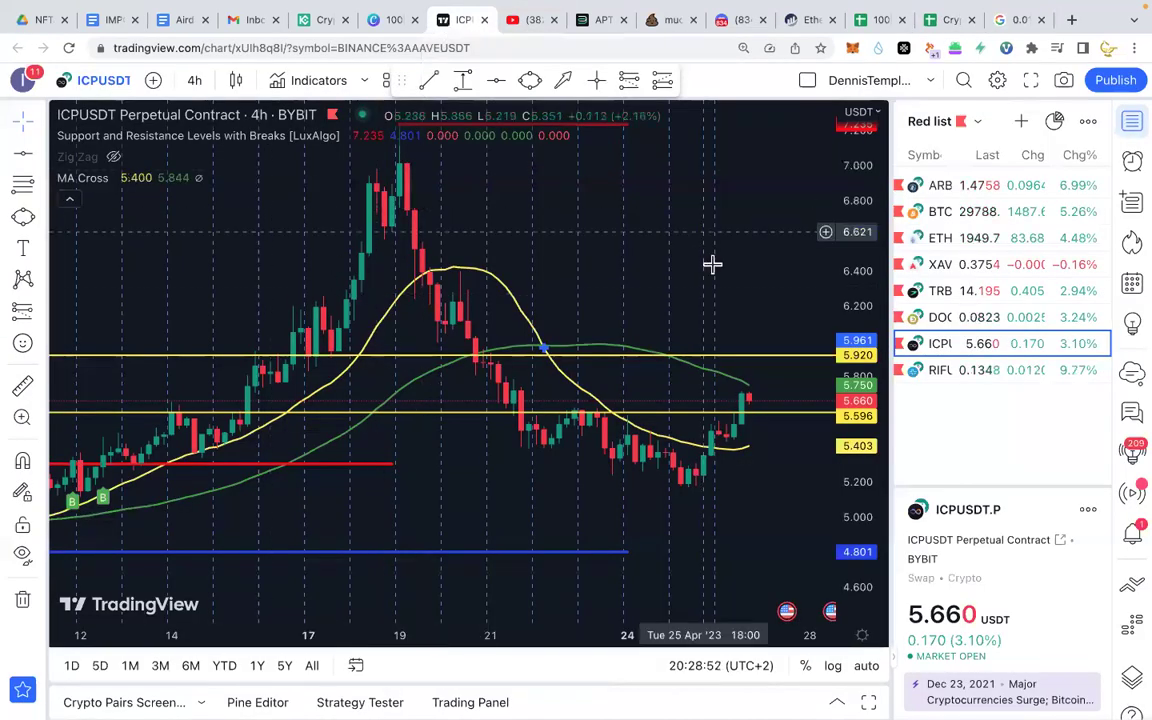
click(952, 318)
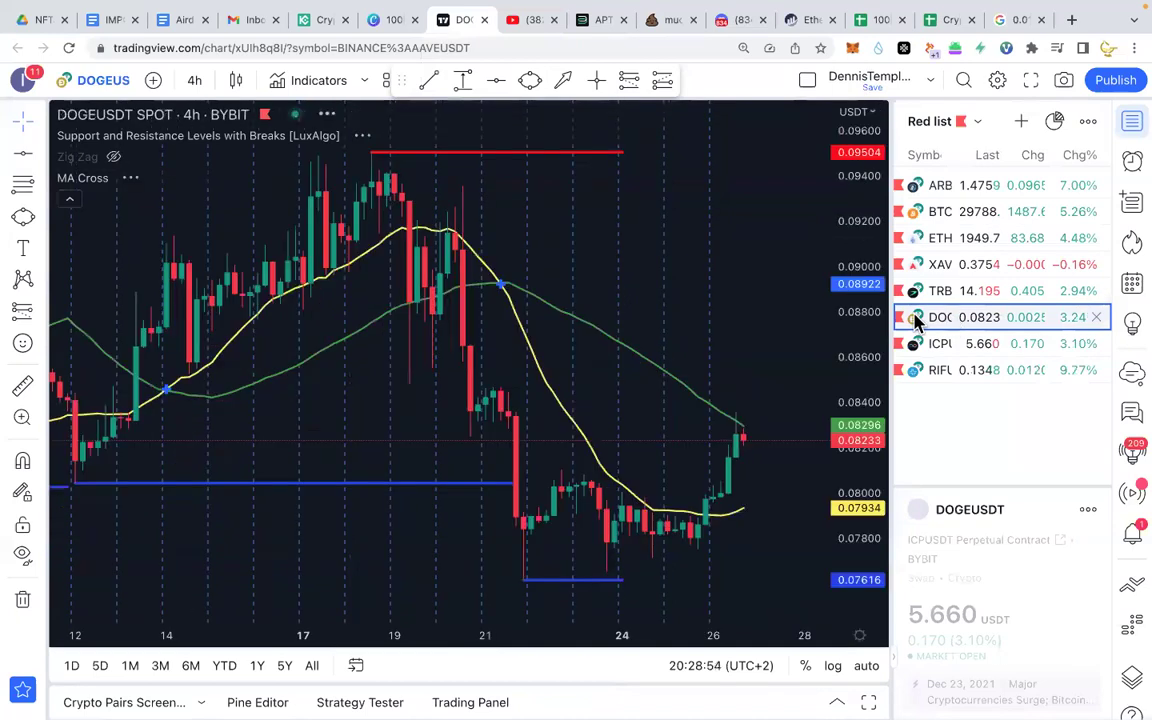
scroll(714, 336, up, 3)
scroll(714, 336, left, 3)
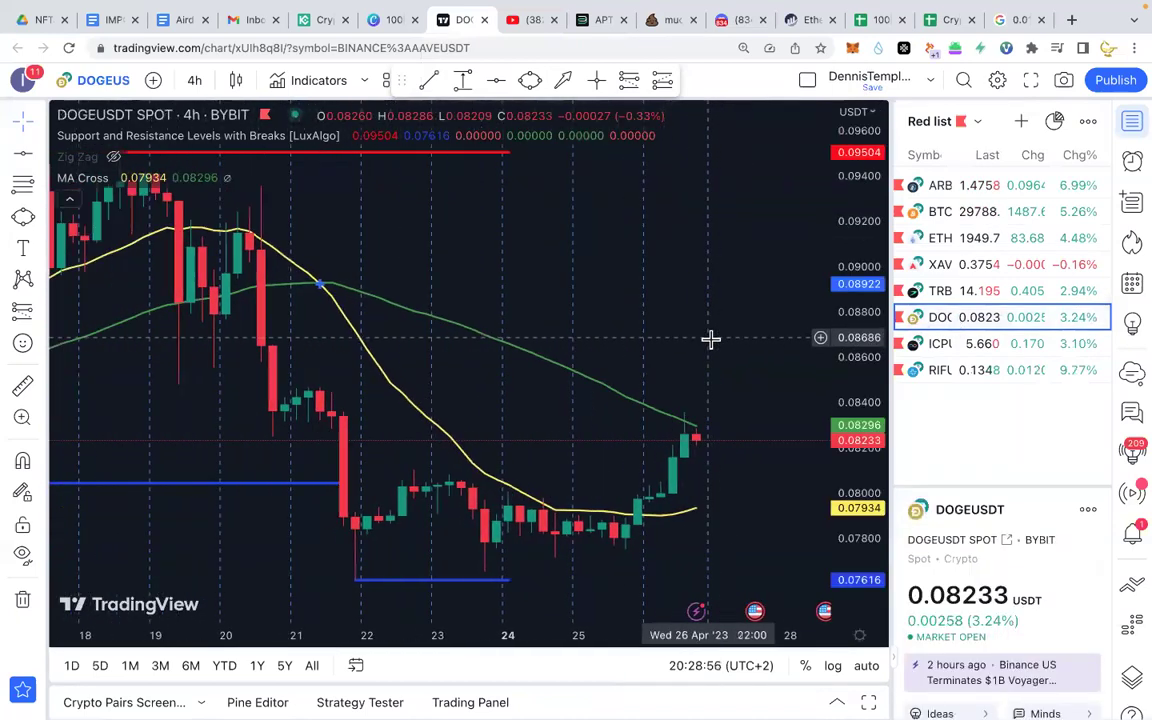
scroll(712, 335, left, 3)
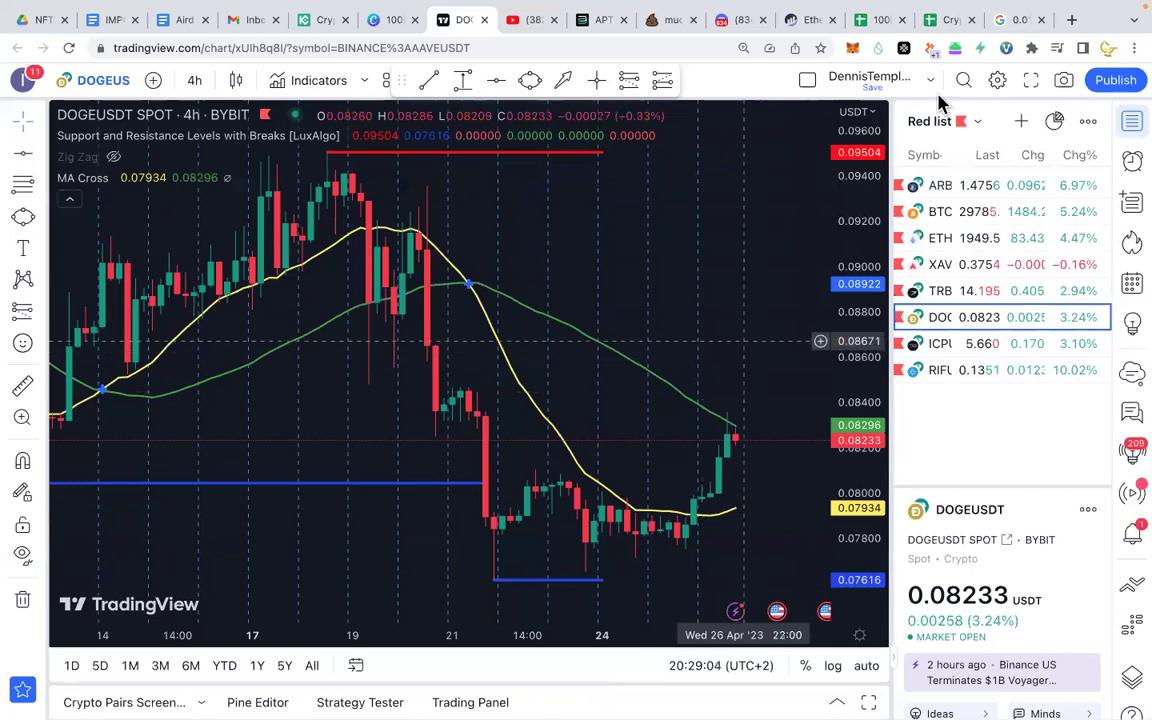
Step: Return to the training spreadsheet, highlight row 185, and point out "Spot" in the "Compounding - Futures / Spot" entry
click(944, 20)
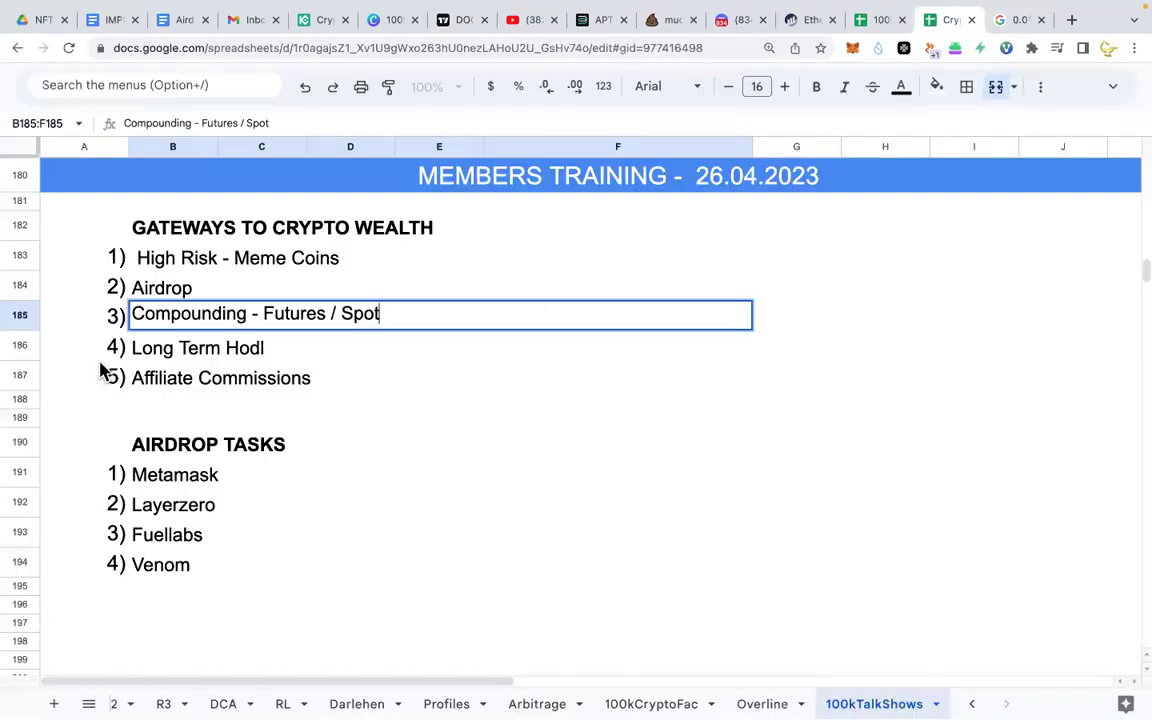
click(21, 307)
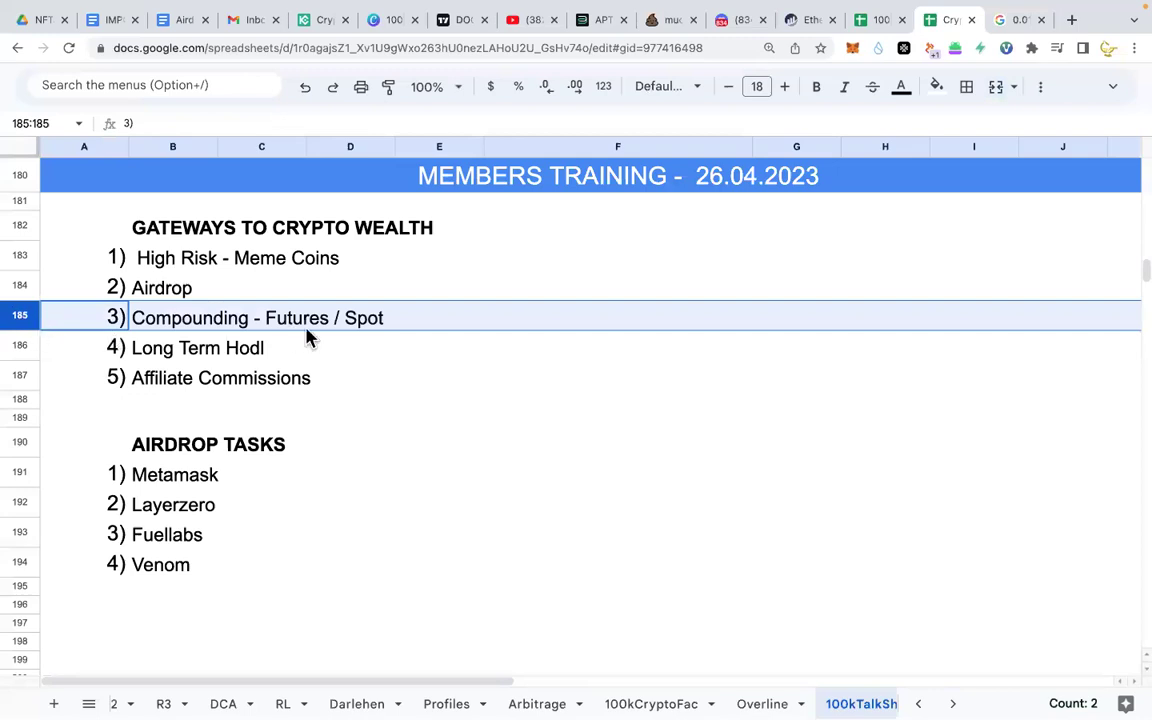
click(444, 320)
click(21, 316)
double_click(375, 328)
click(342, 318)
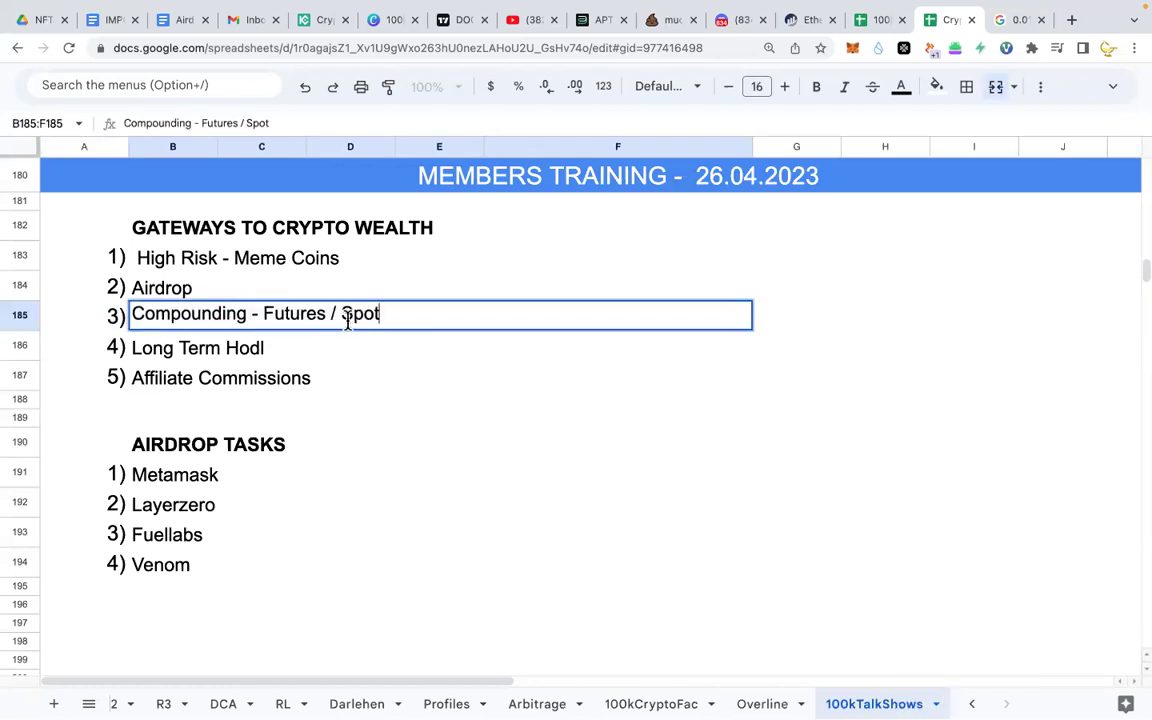
Step: Mark the word "Futures" in the compounding entry, leave the text unchanged, and highlight the whole of row 185
click(21, 316)
double_click(267, 313)
drag(262, 313, 327, 316)
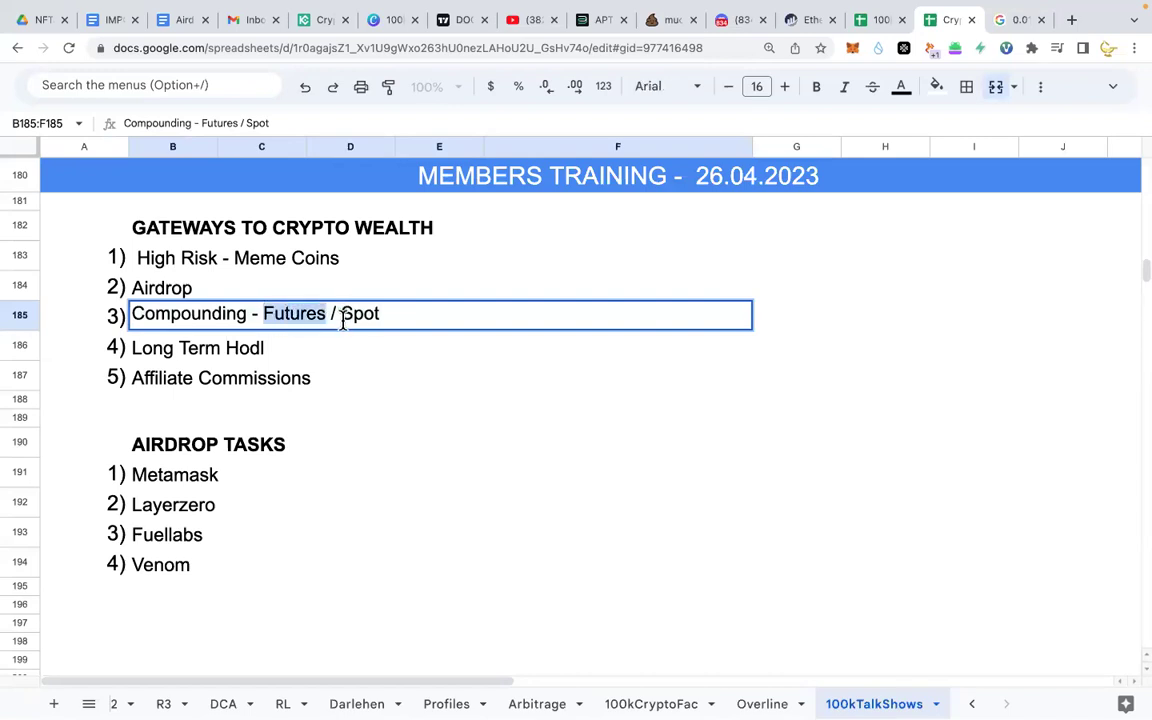
click(266, 316)
drag(266, 313, 311, 315)
click(386, 384)
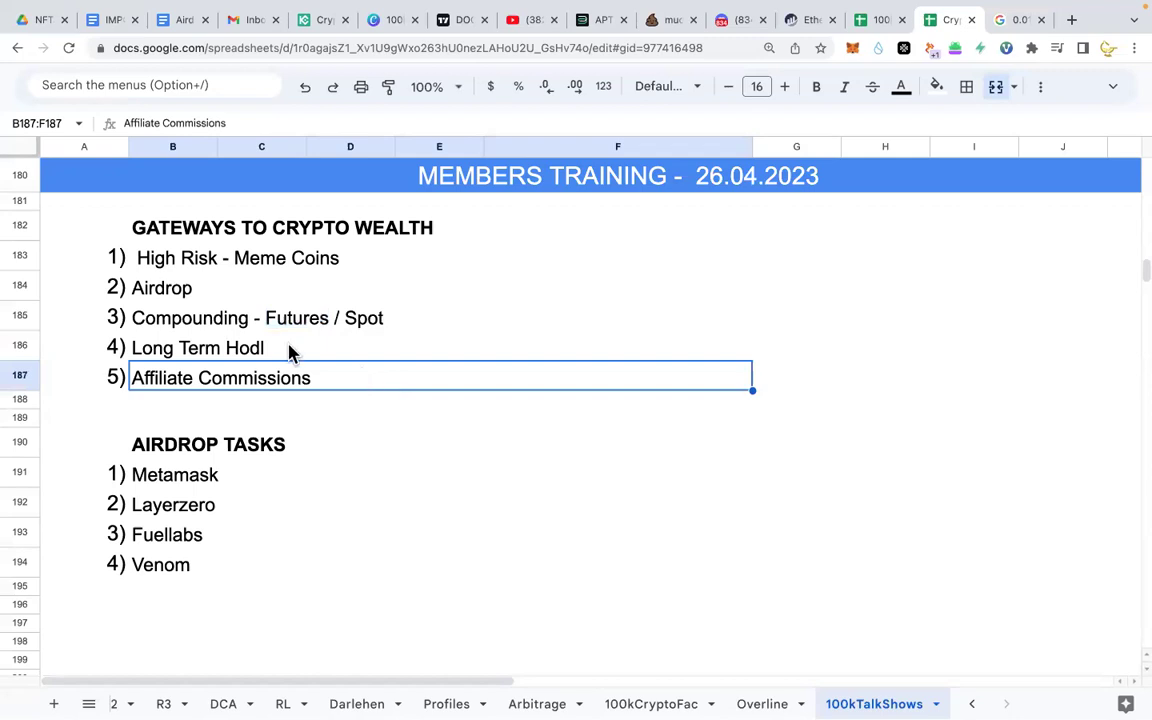
click(18, 316)
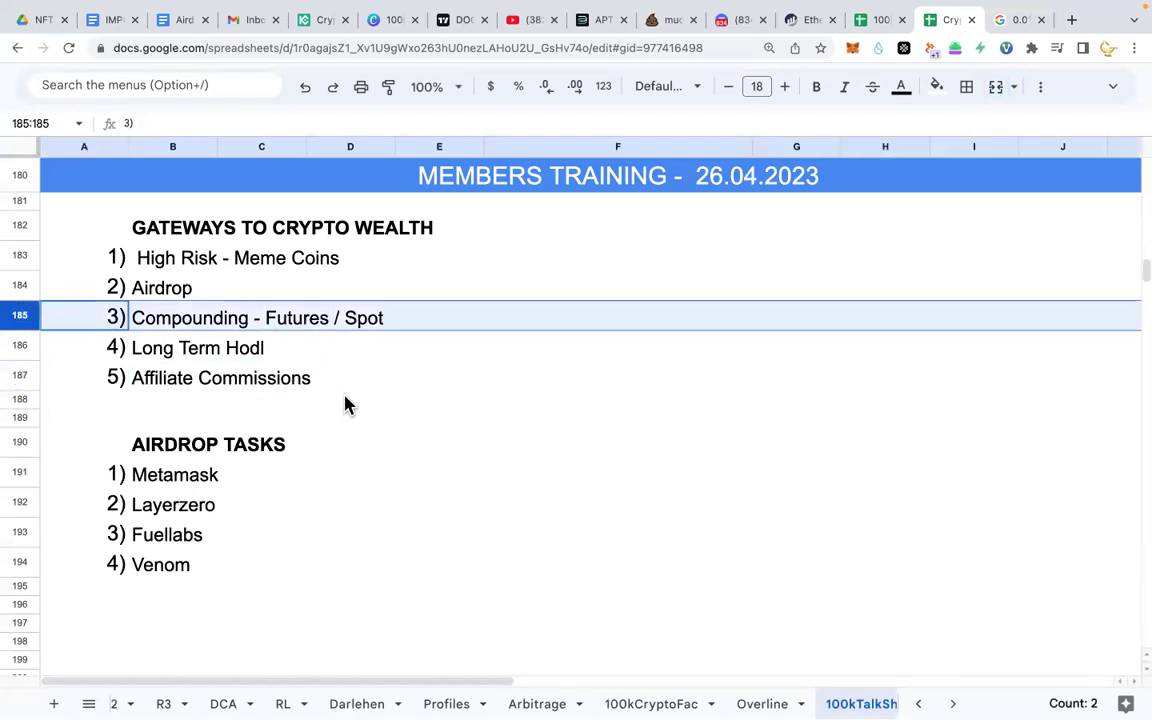
Step: Highlight the "Long Term Hodl" row, and switch to Discord to show the low-risk-projects channel
click(20, 344)
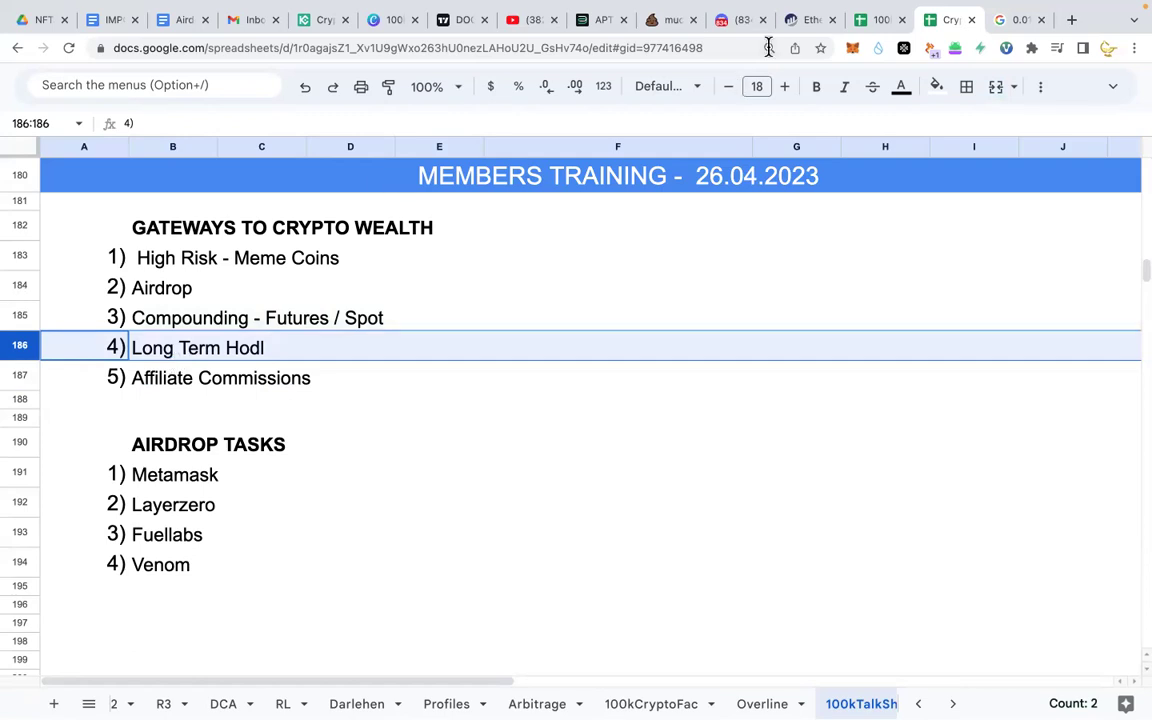
click(727, 28)
scroll(172, 404, down, 5)
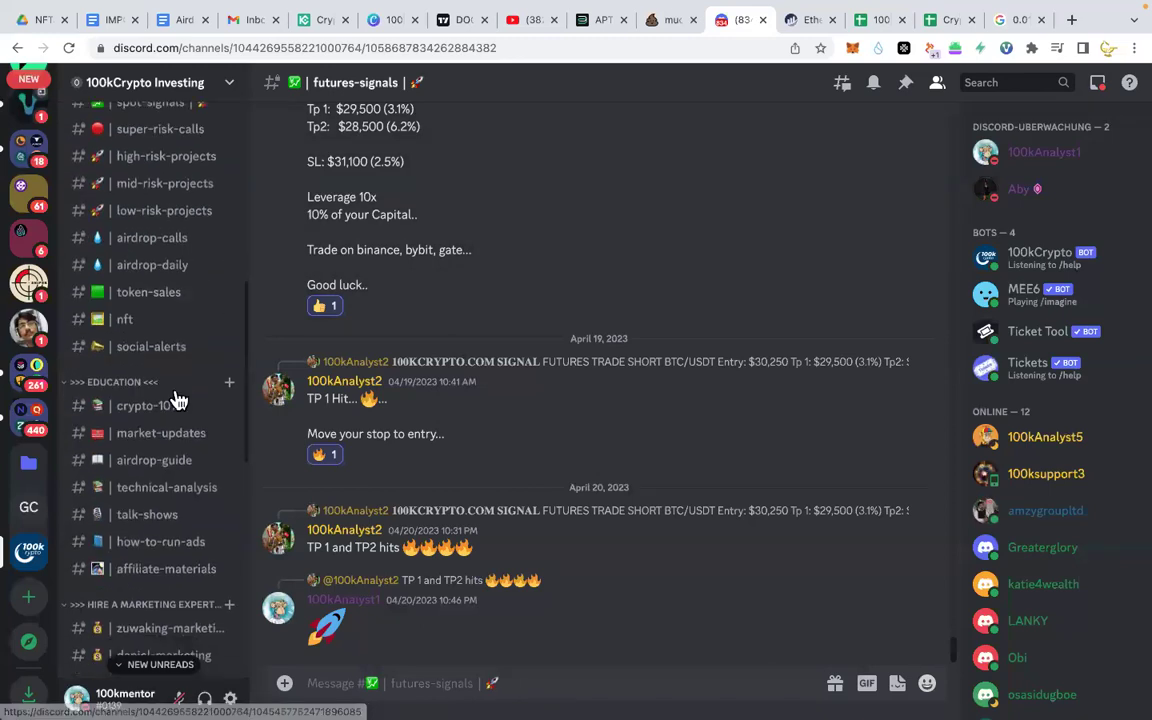
scroll(174, 376, up, 3)
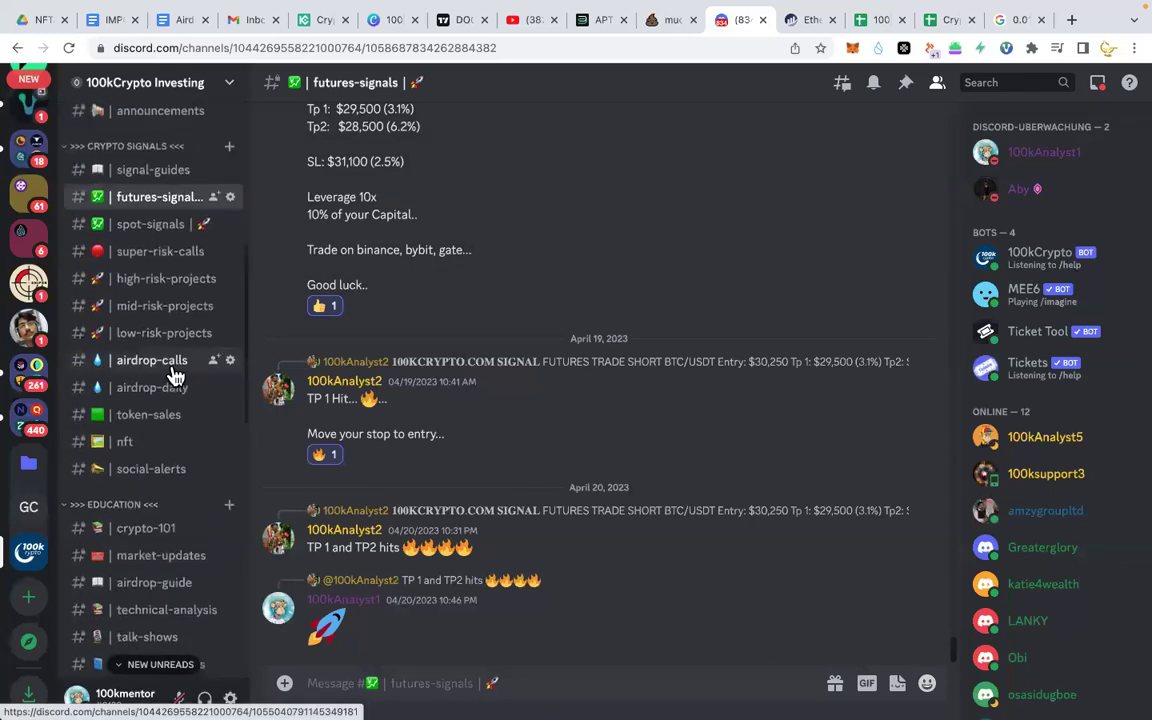
scroll(172, 340, down, 1)
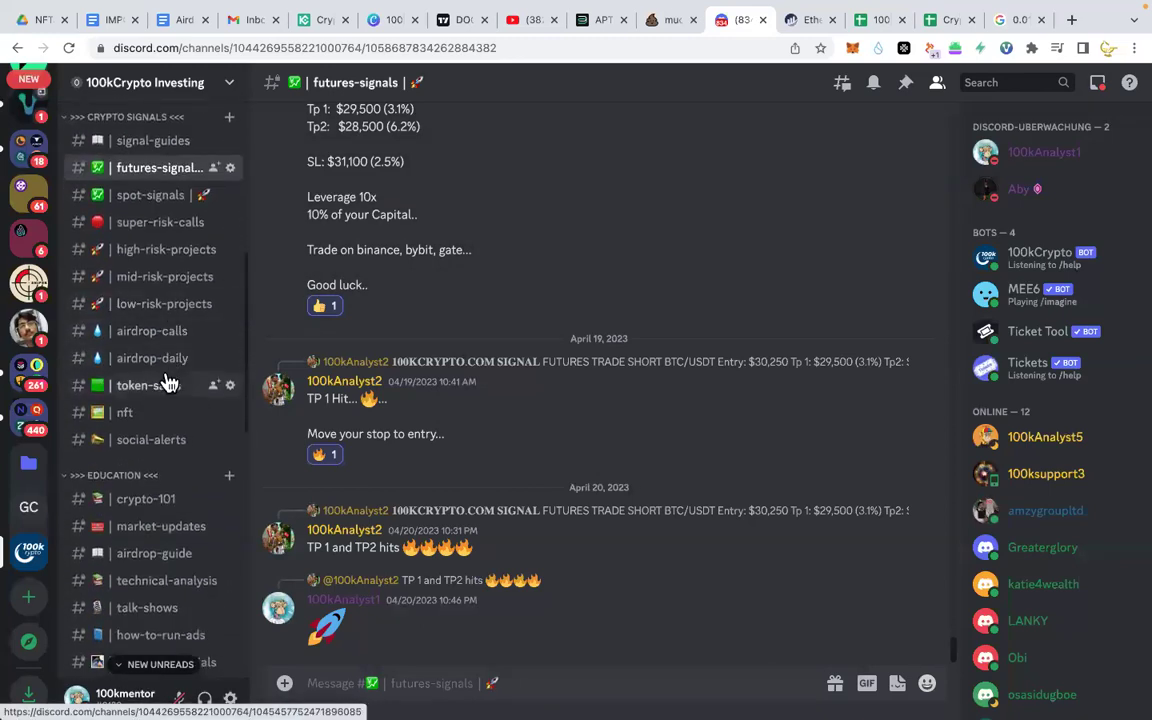
click(182, 311)
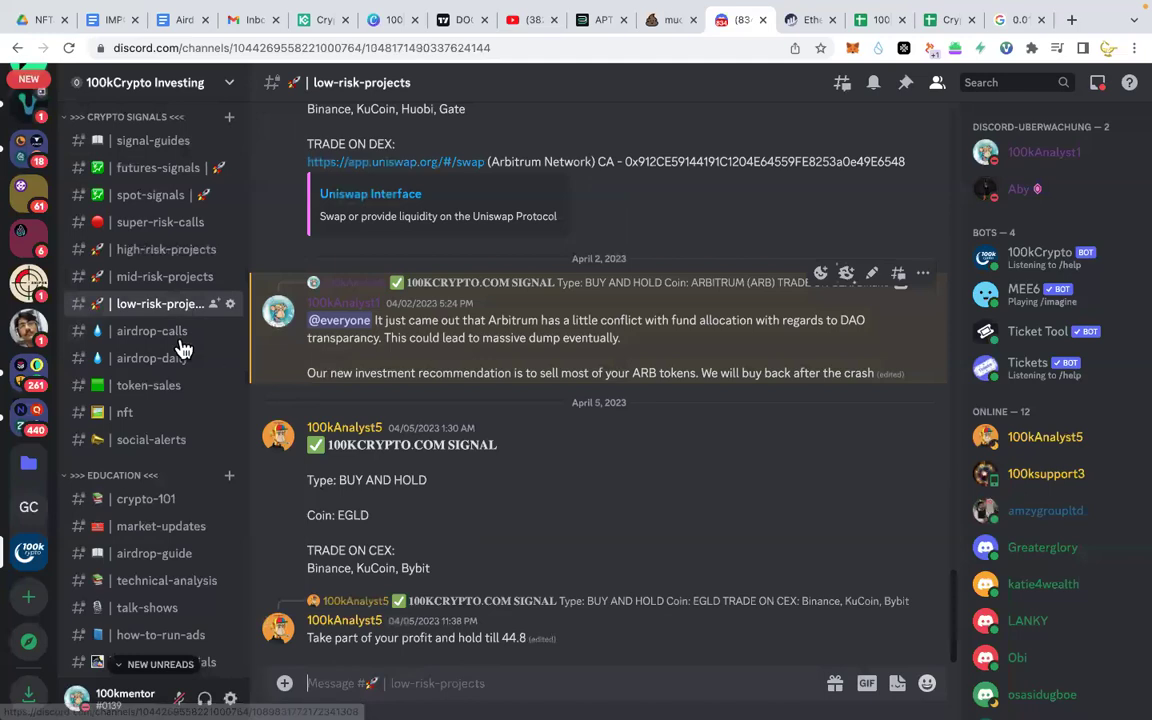
Step: Open the mid-risk-projects channel and look through its recent coin recommendations, including the April 24 FTT post
click(165, 278)
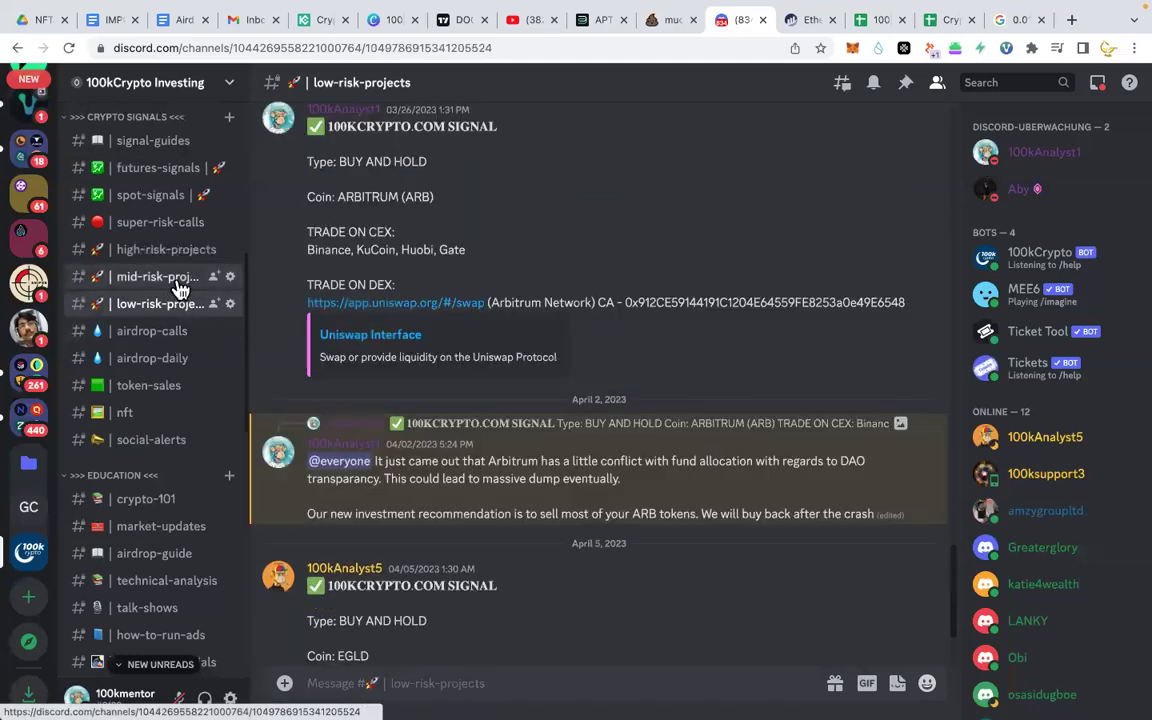
scroll(419, 358, down, 10)
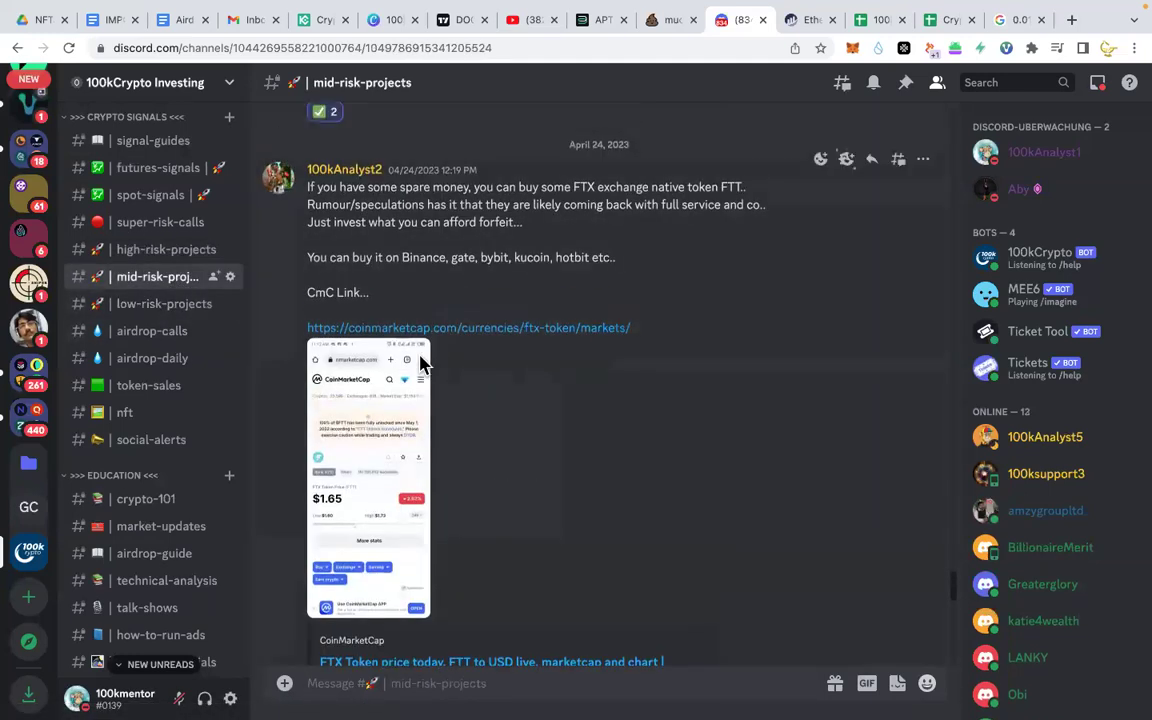
scroll(419, 365, up, 3)
scroll(419, 365, down, 10)
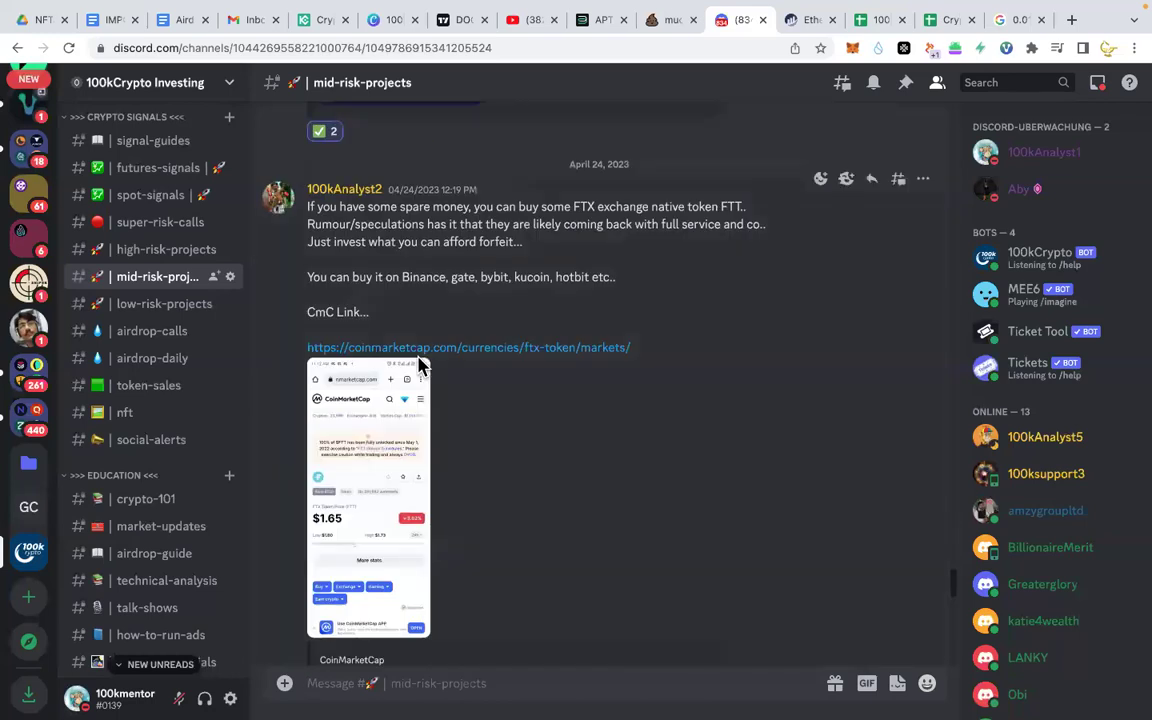
scroll(419, 368, down, 4)
scroll(419, 365, up, 10)
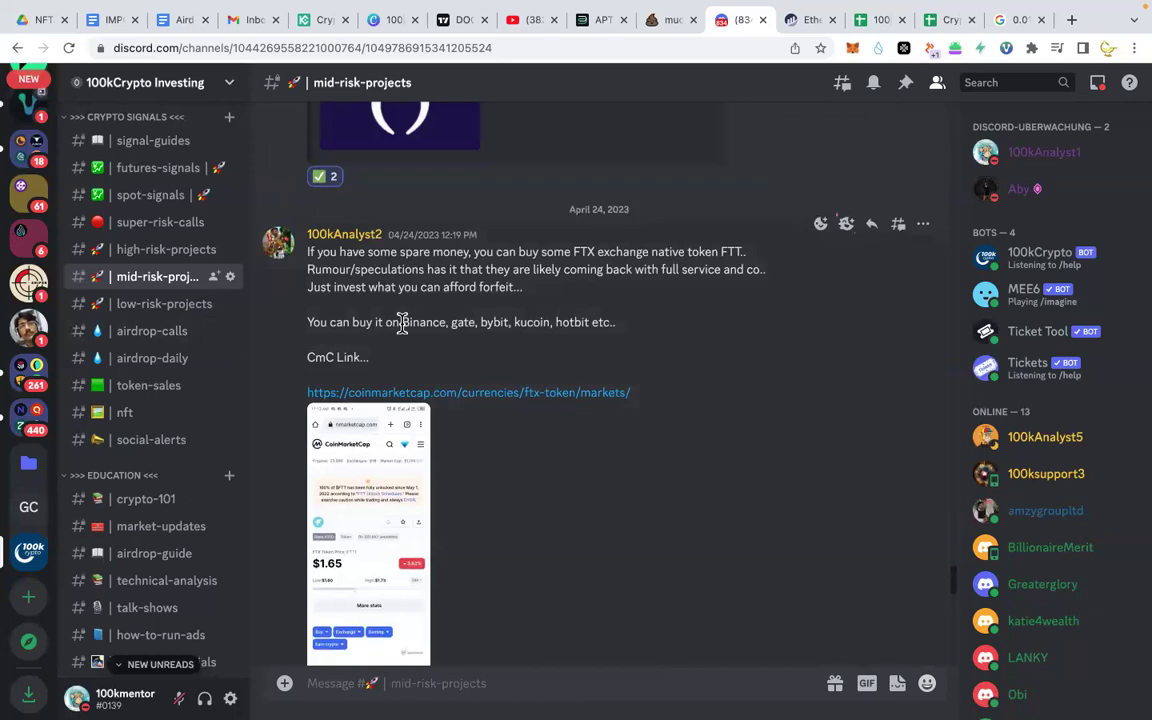
scroll(404, 328, down, 3)
scroll(404, 334, down, 6)
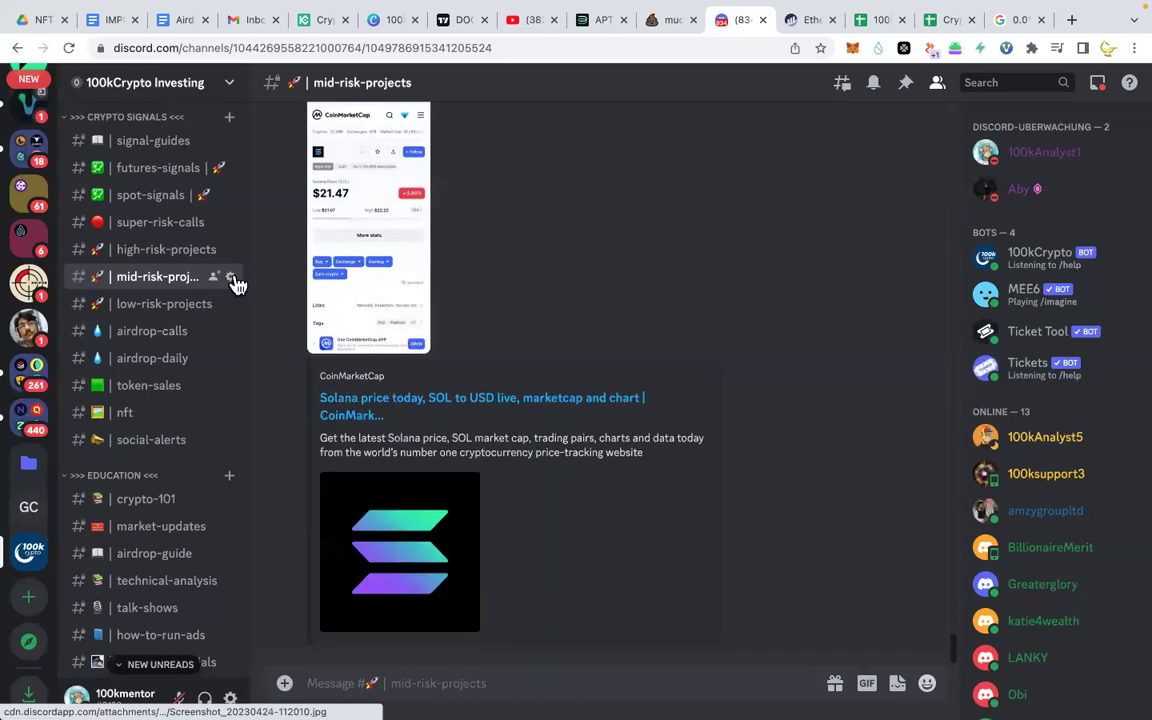
Step: Revisit the low-risk-projects channel, and look through the buy-and-hold signals in high-risk-projects
click(168, 315)
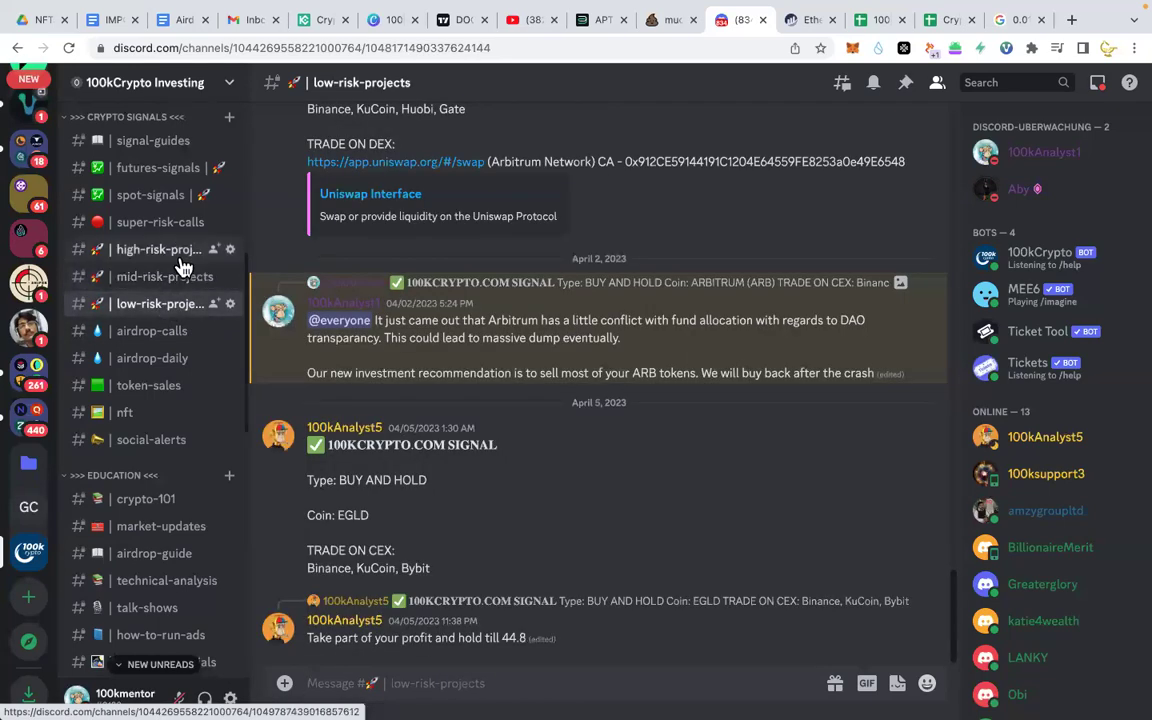
click(168, 250)
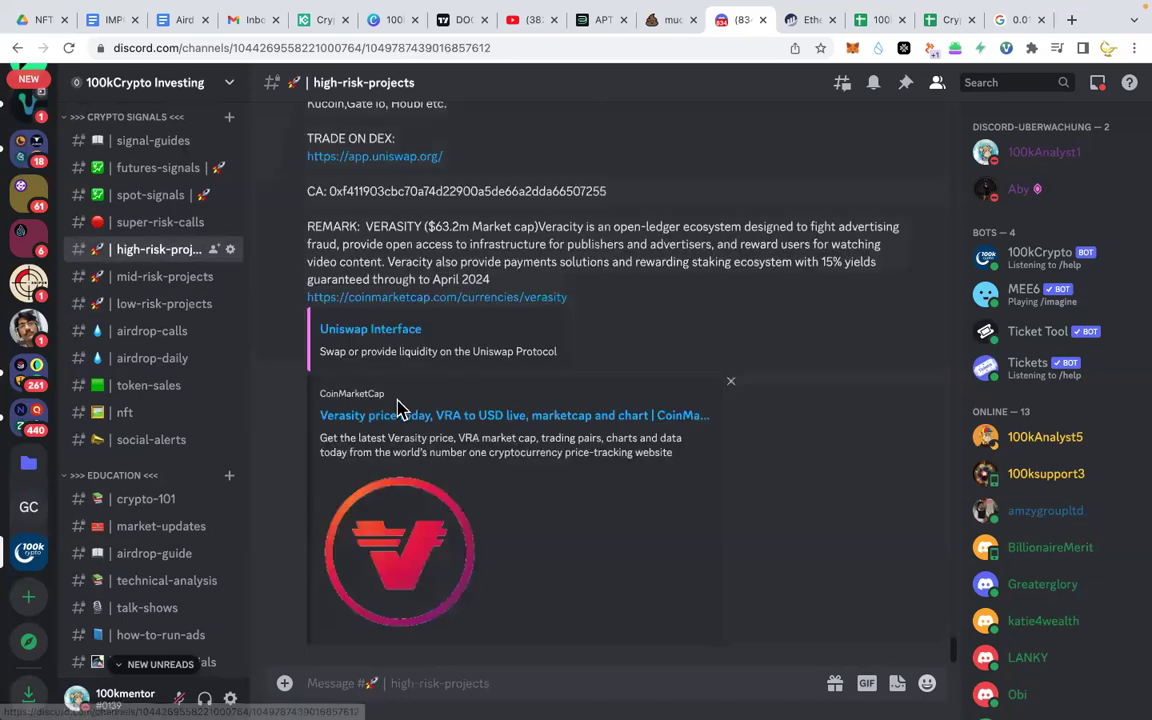
scroll(390, 400, up, 10)
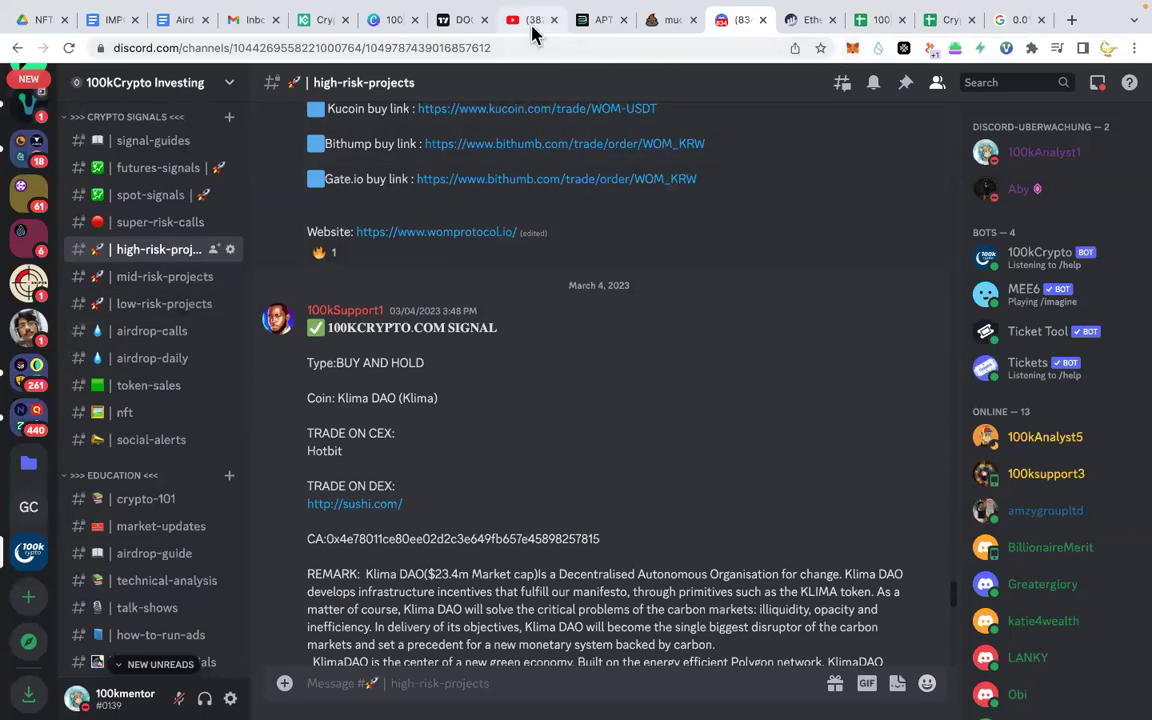
Step: Return briefly to the spreadsheet, switch to TradingView, change the Red list to Watchlist, and look through all its coins
click(930, 22)
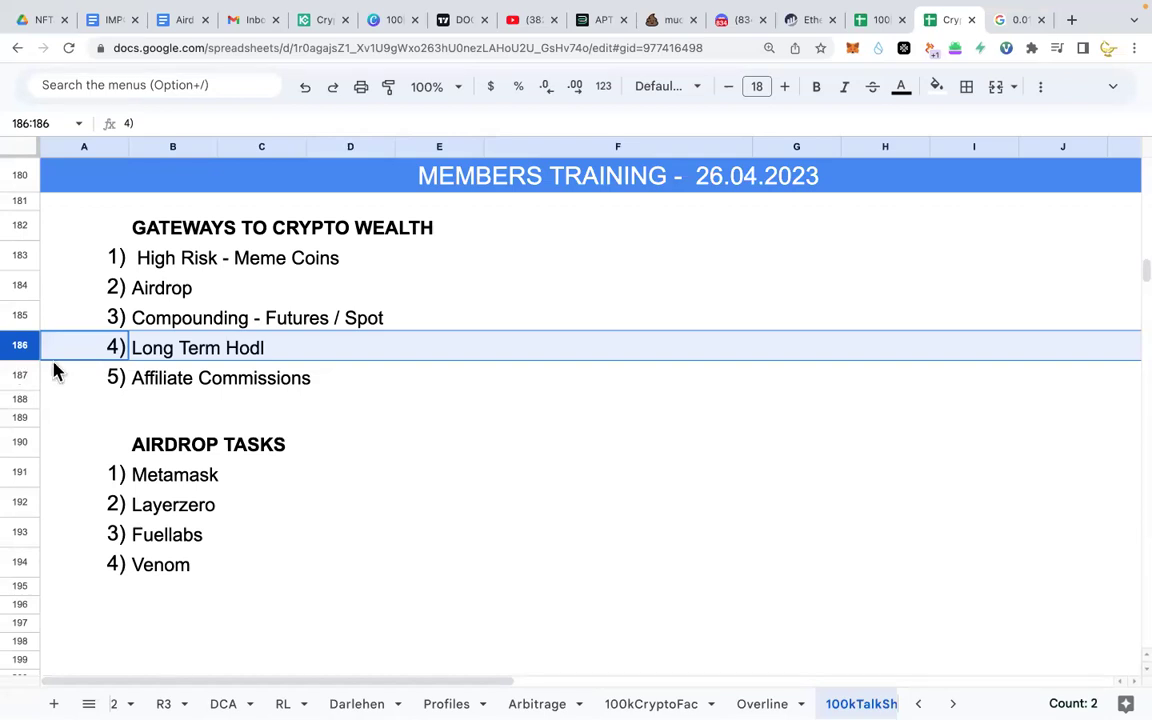
click(452, 20)
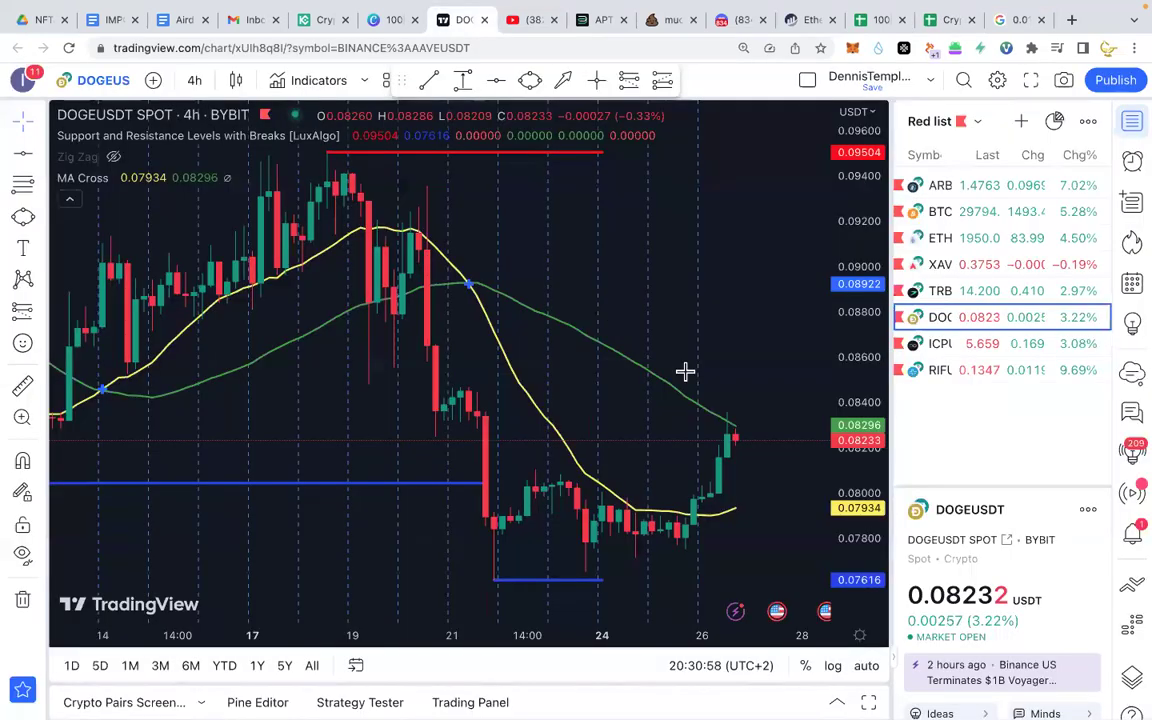
click(966, 124)
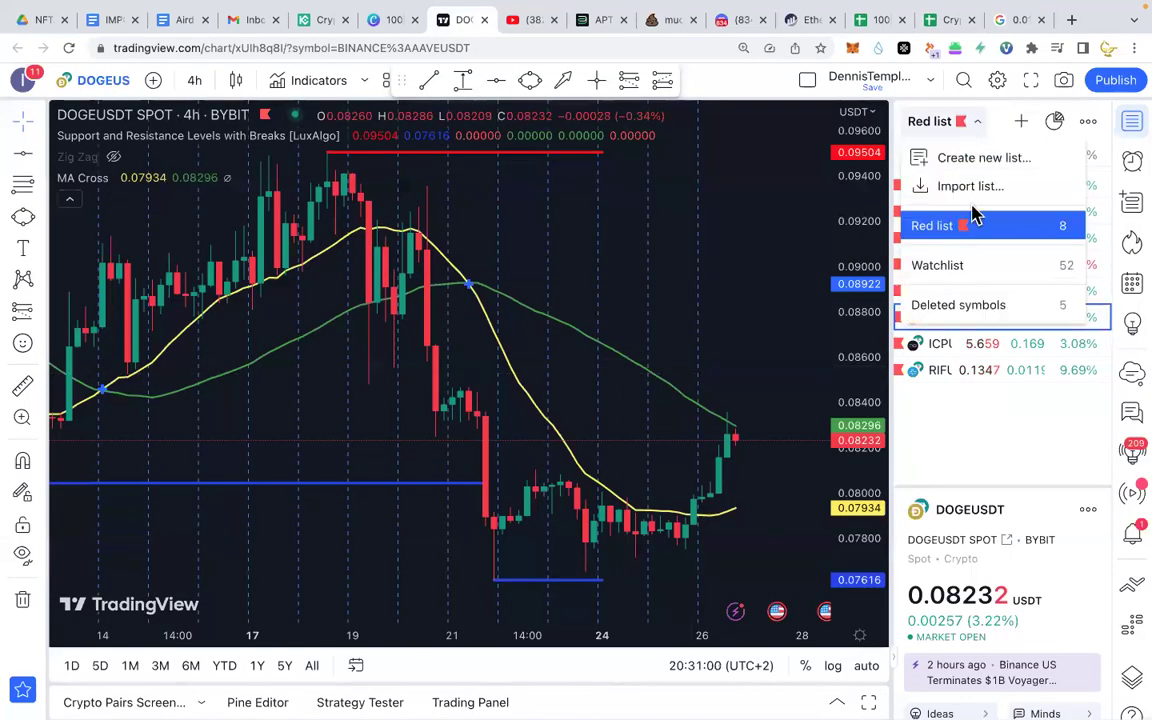
click(953, 267)
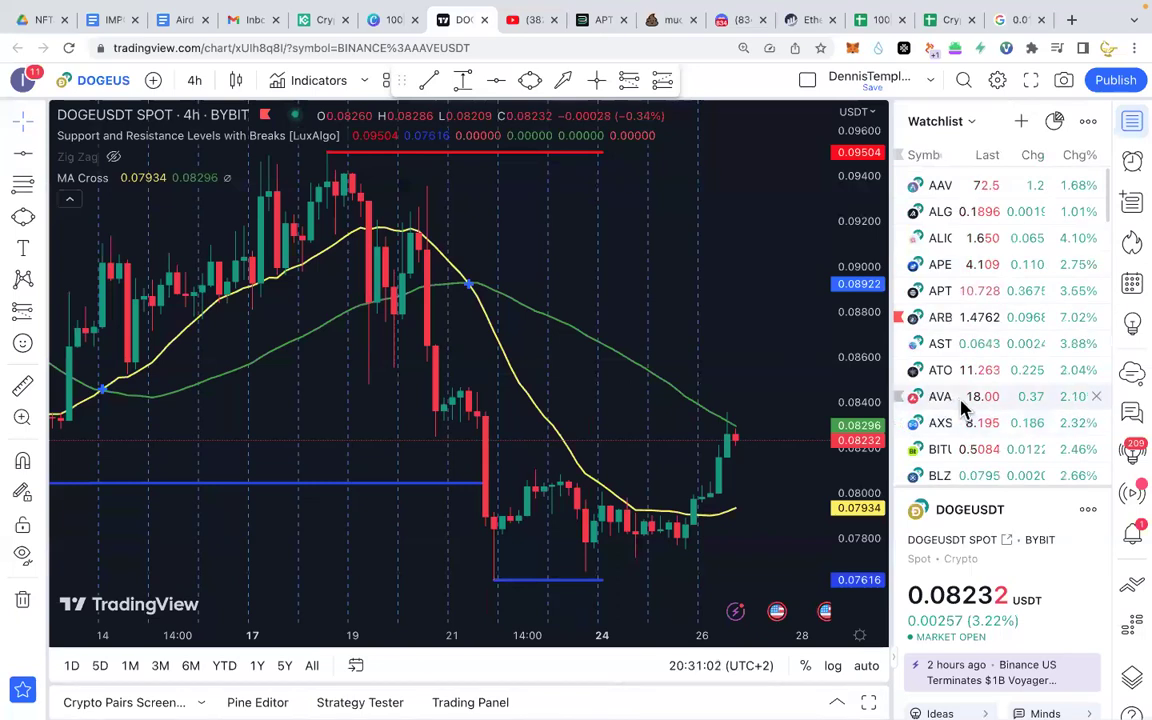
scroll(964, 408, down, 8)
scroll(957, 413, up, 8)
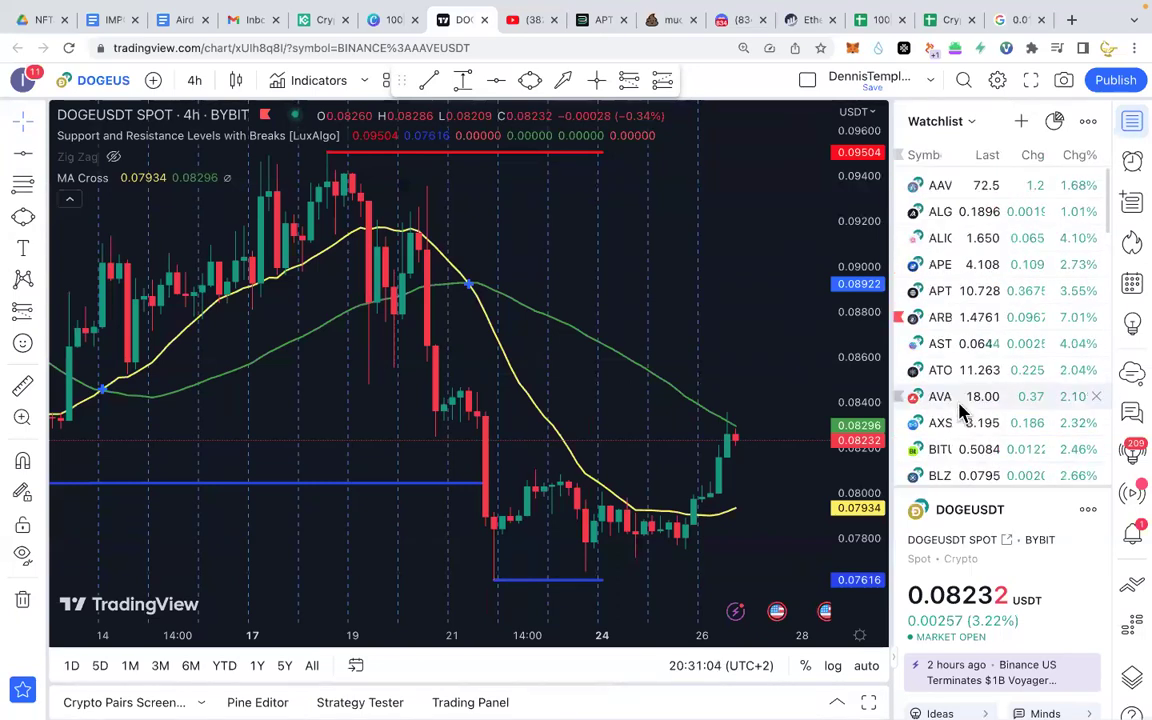
scroll(945, 395, down, 15)
scroll(950, 398, down, 3)
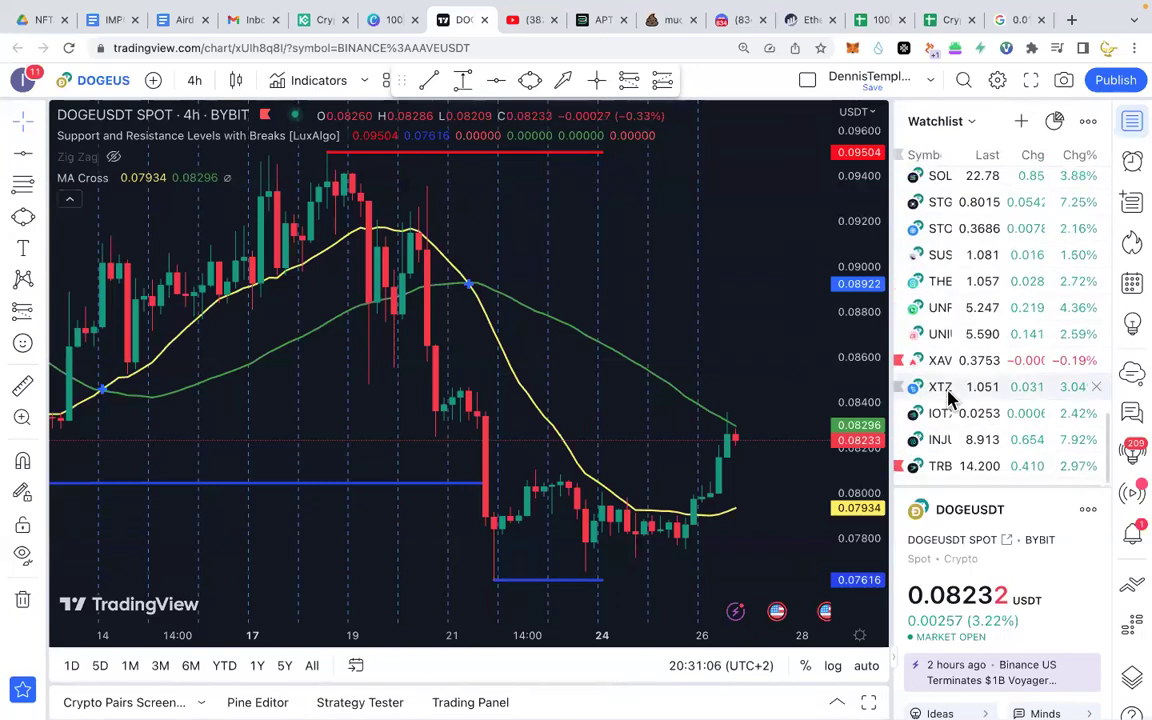
scroll(945, 350, up, 15)
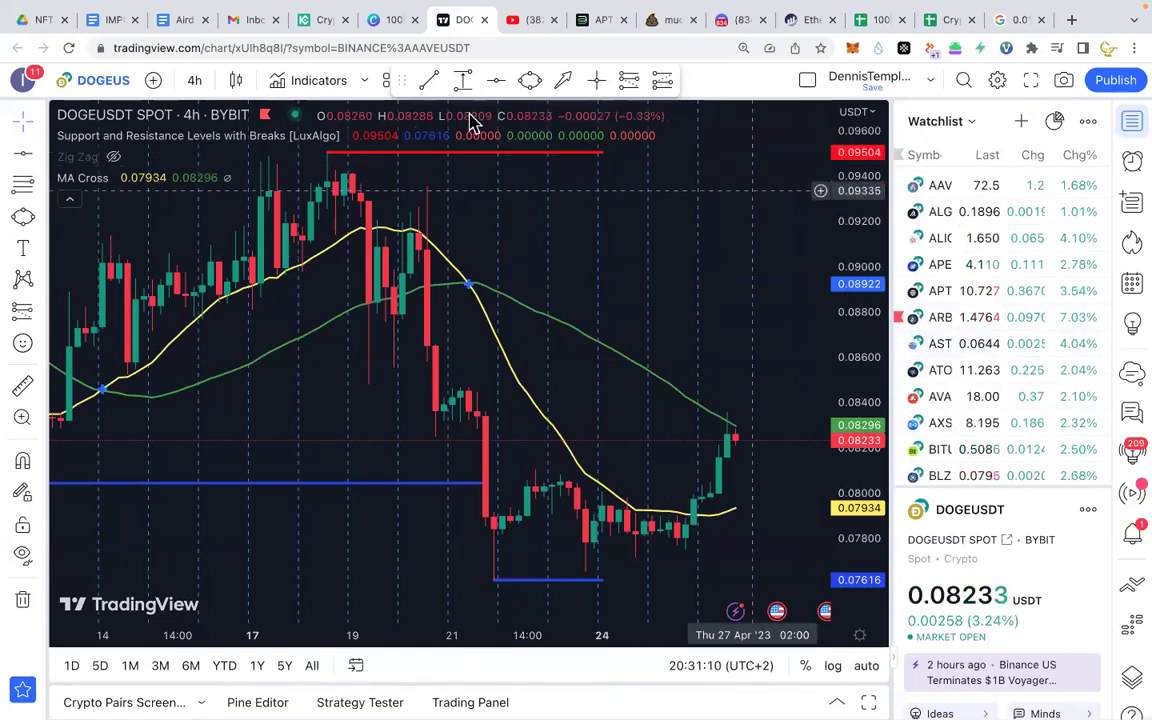
Step: Return to the training spreadsheet and highlight the "Affiliate Commissions", "High Risk - Meme Coins" and "Airdrop" rows in turn
click(948, 22)
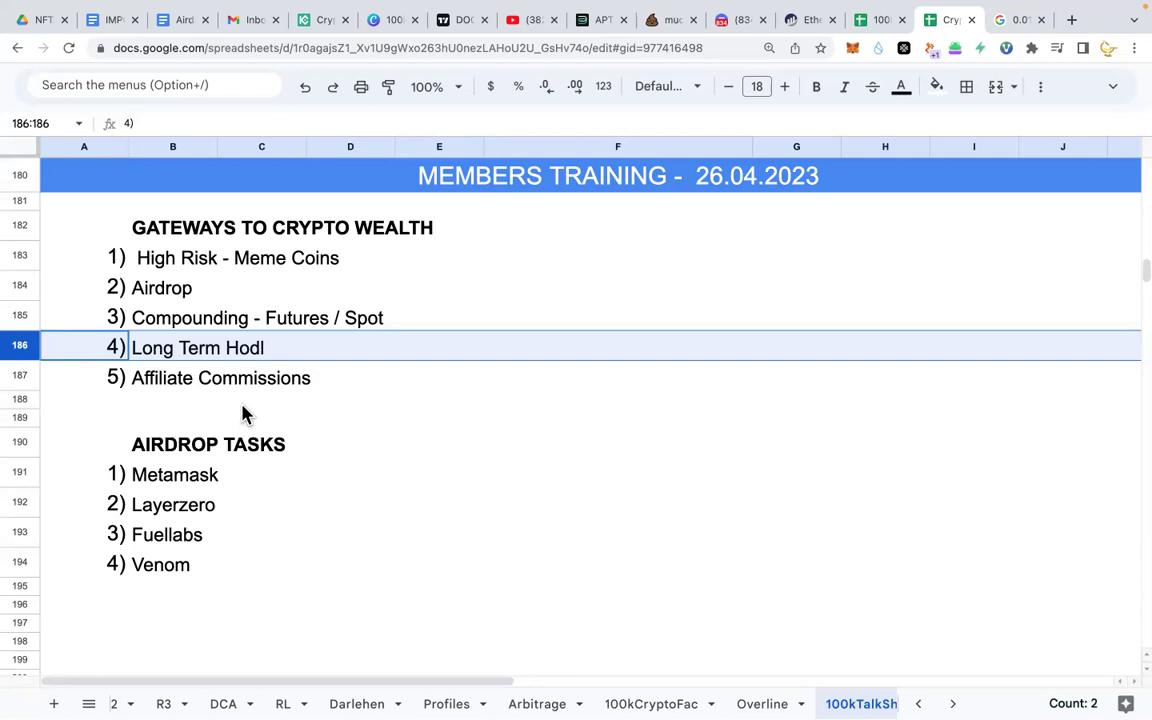
click(21, 374)
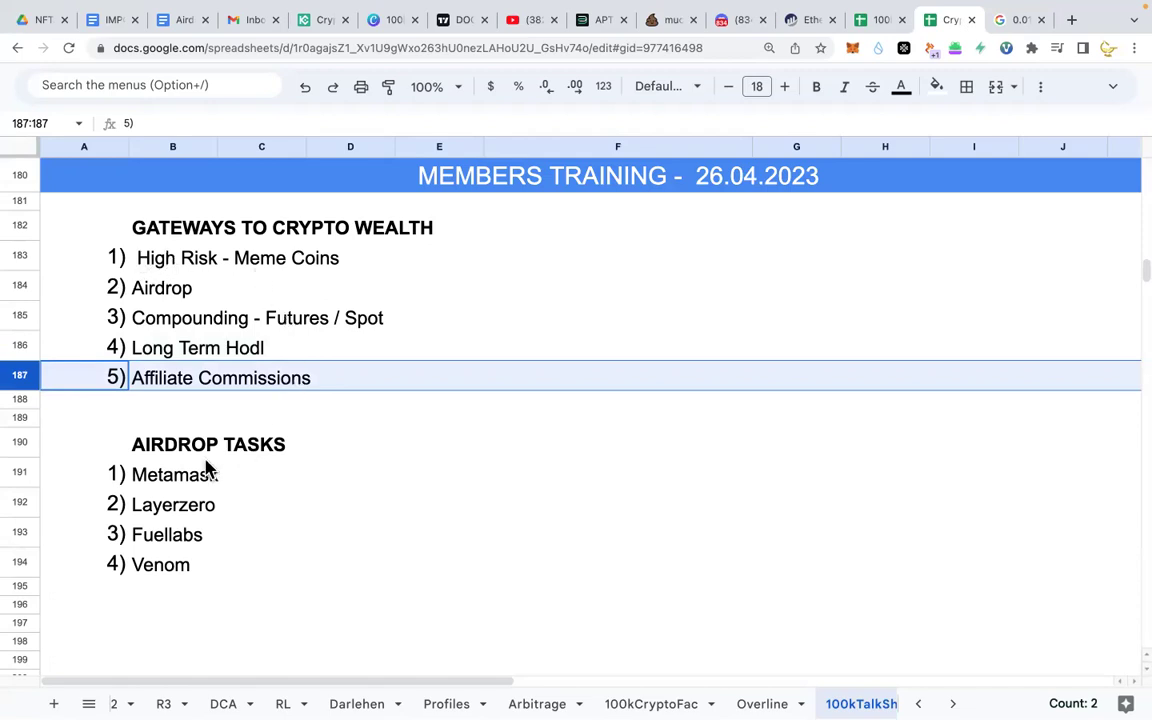
click(21, 253)
click(24, 292)
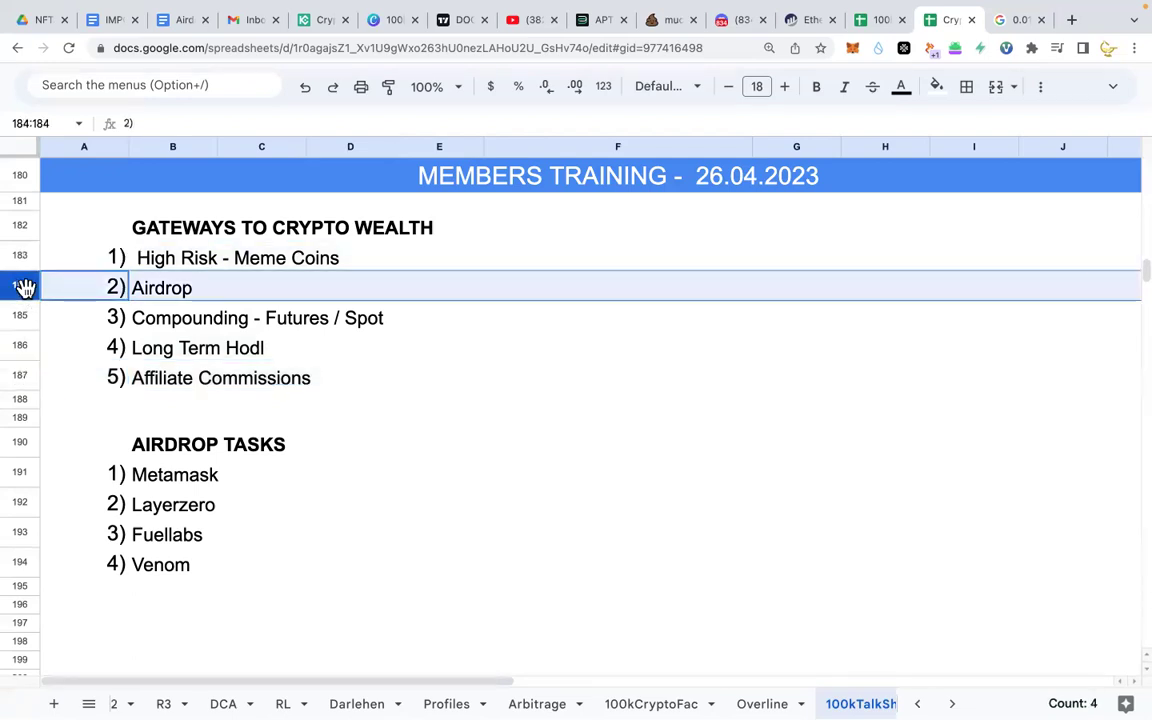
Step: Recap the five gateways by highlighting rows 183 to 187 one after another, ending on "Affiliate Commissions"
click(21, 253)
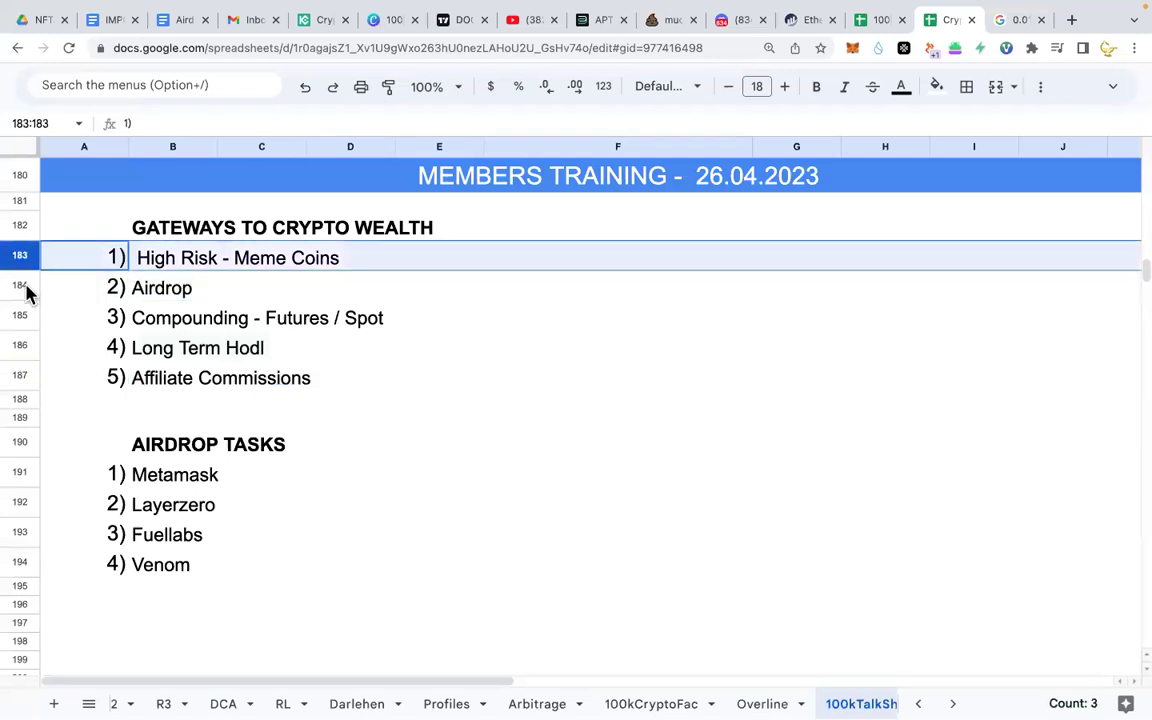
click(25, 289)
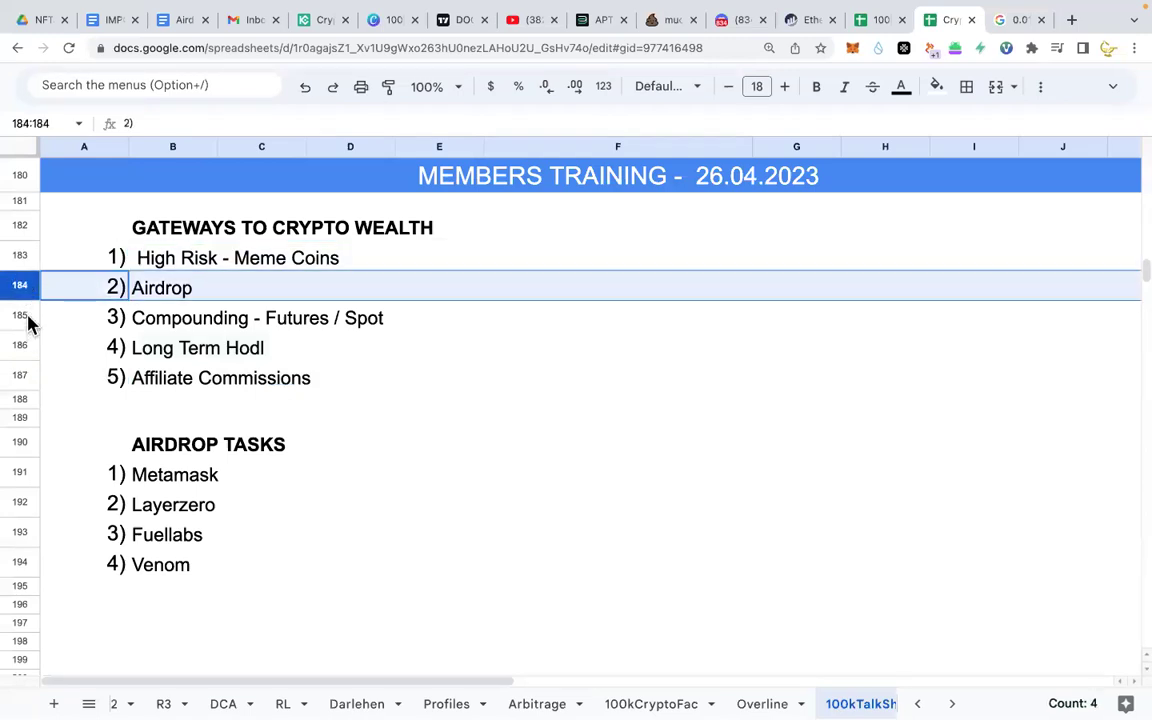
click(27, 316)
click(21, 347)
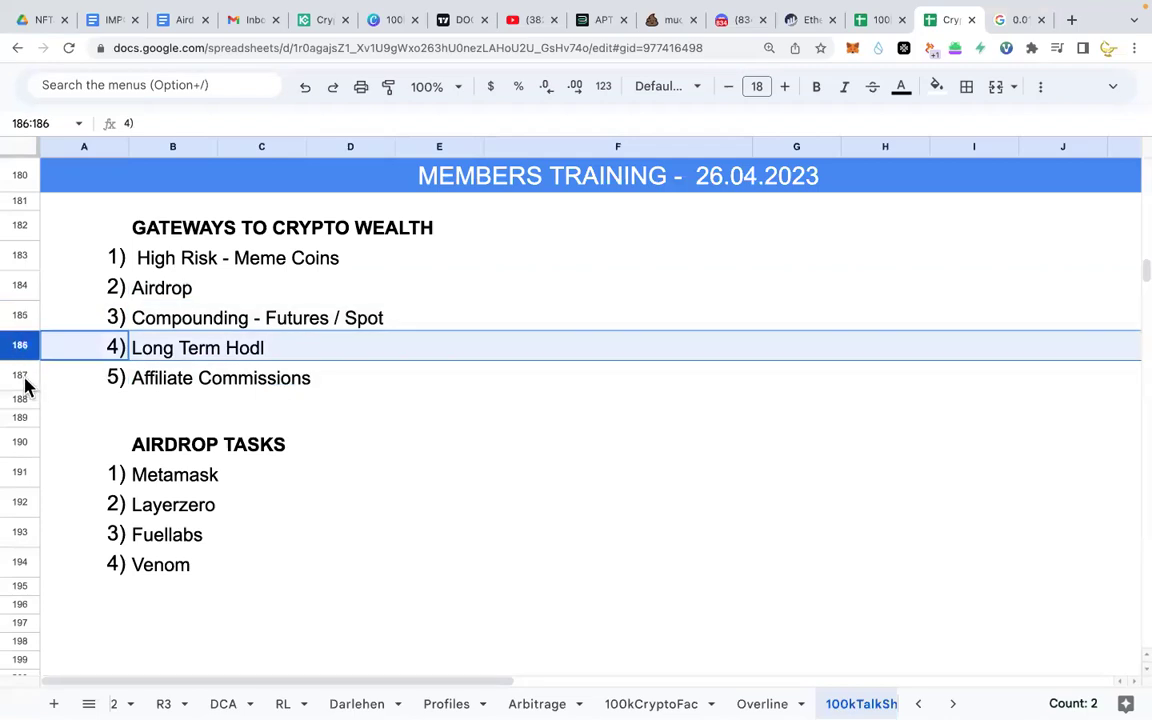
click(23, 377)
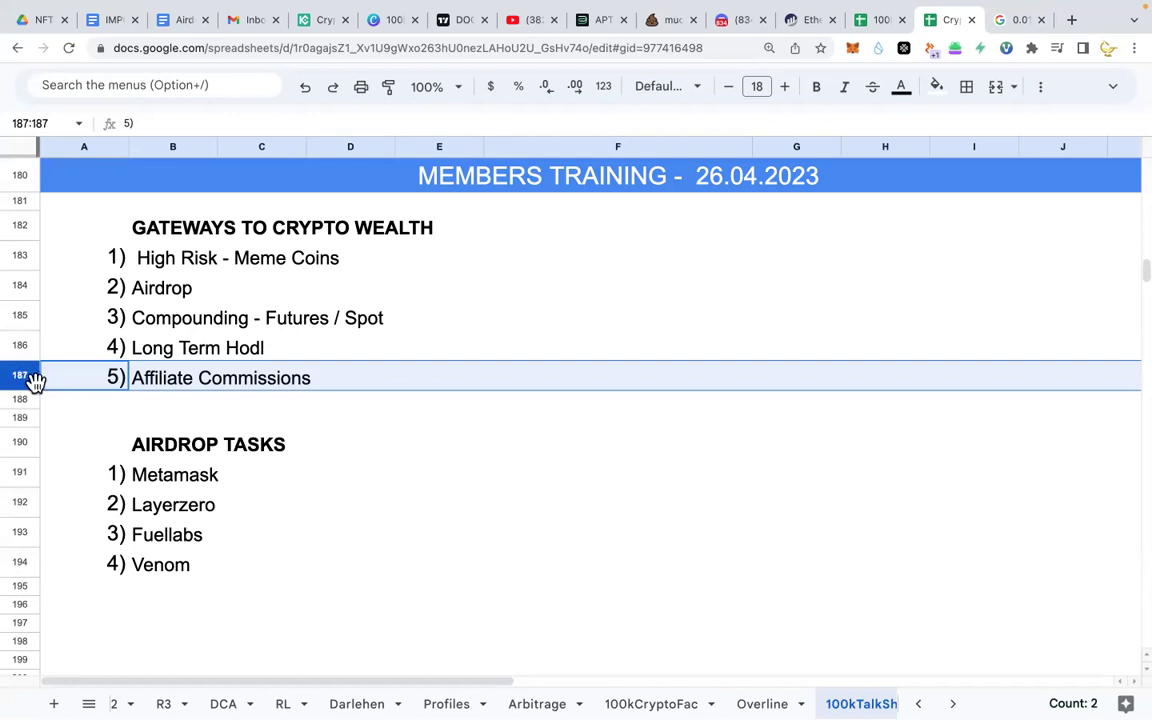
click(195, 387)
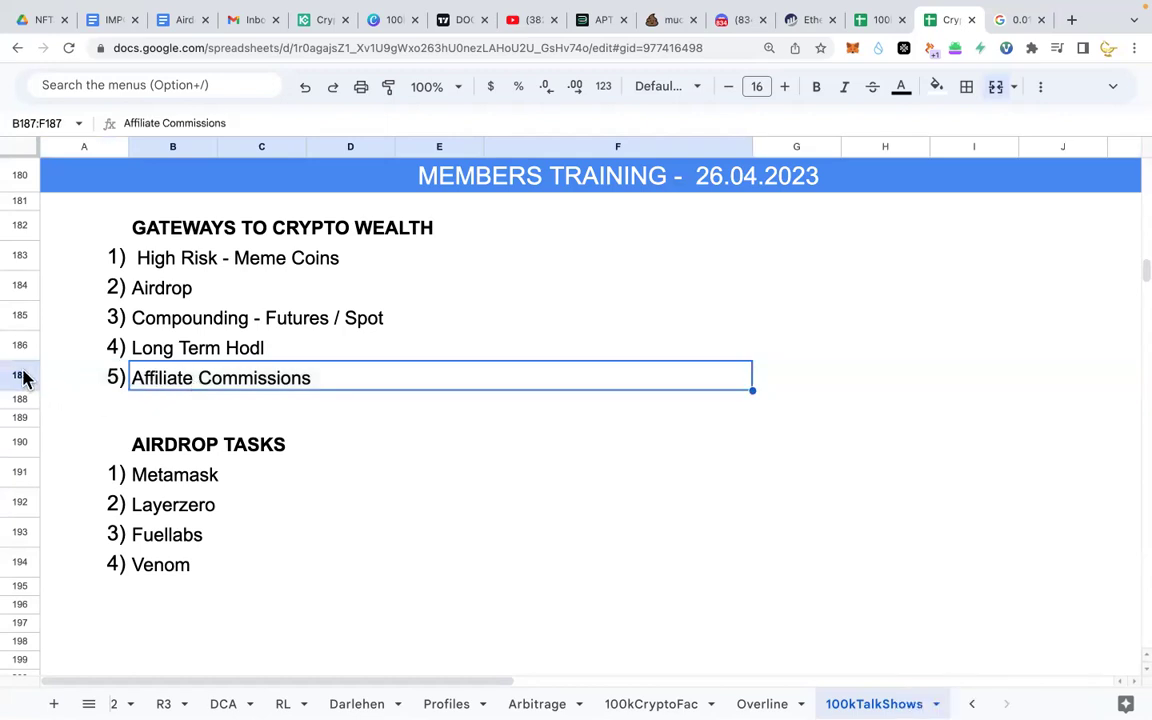
click(22, 373)
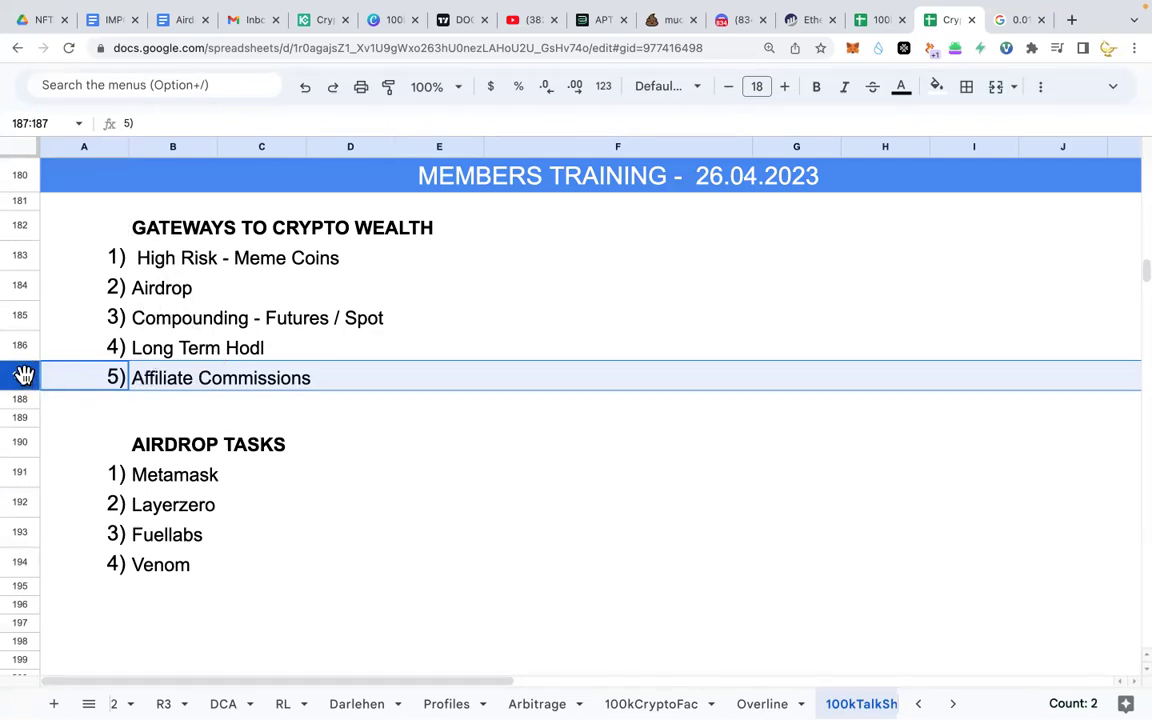
Step: Emphasise the "Affiliate Commissions" row, switching briefly to "Long Term Hodl" and back to row 187
click(314, 385)
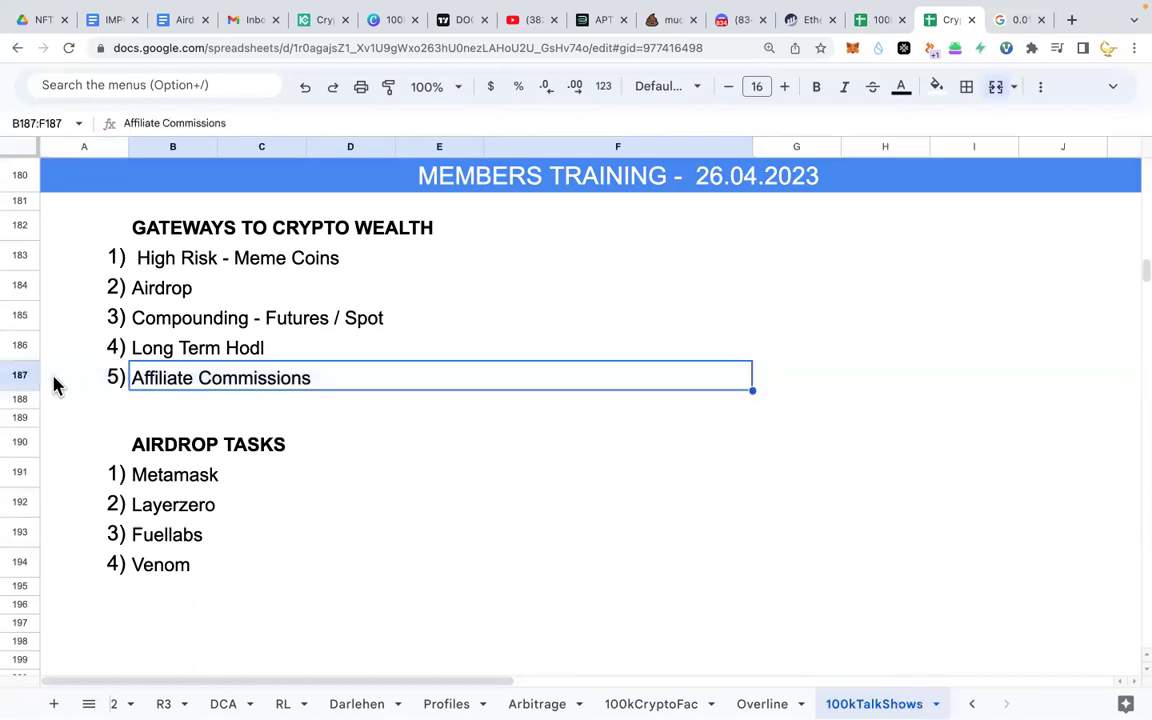
click(22, 376)
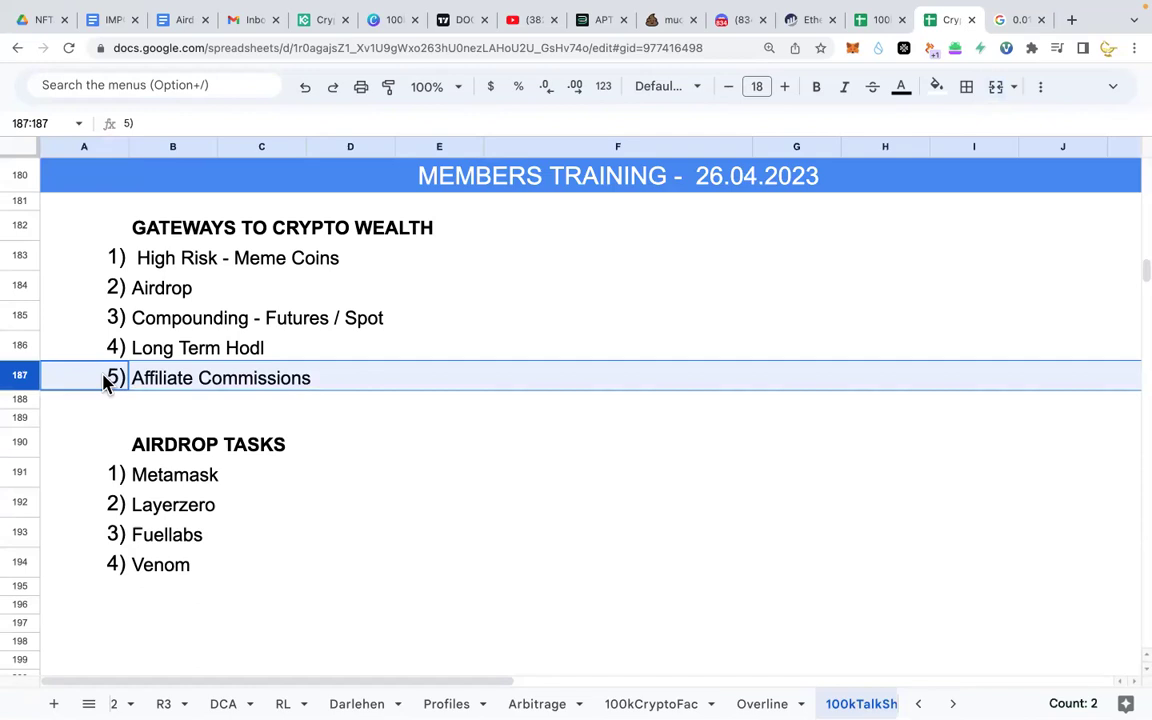
click(268, 381)
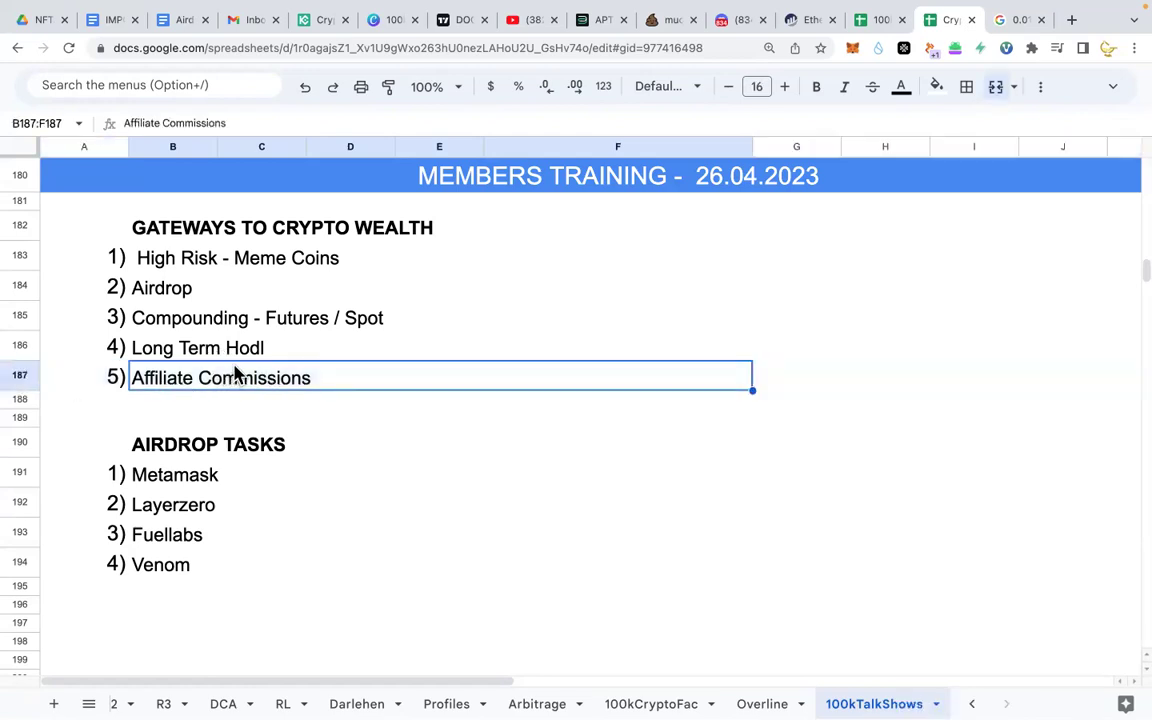
click(23, 375)
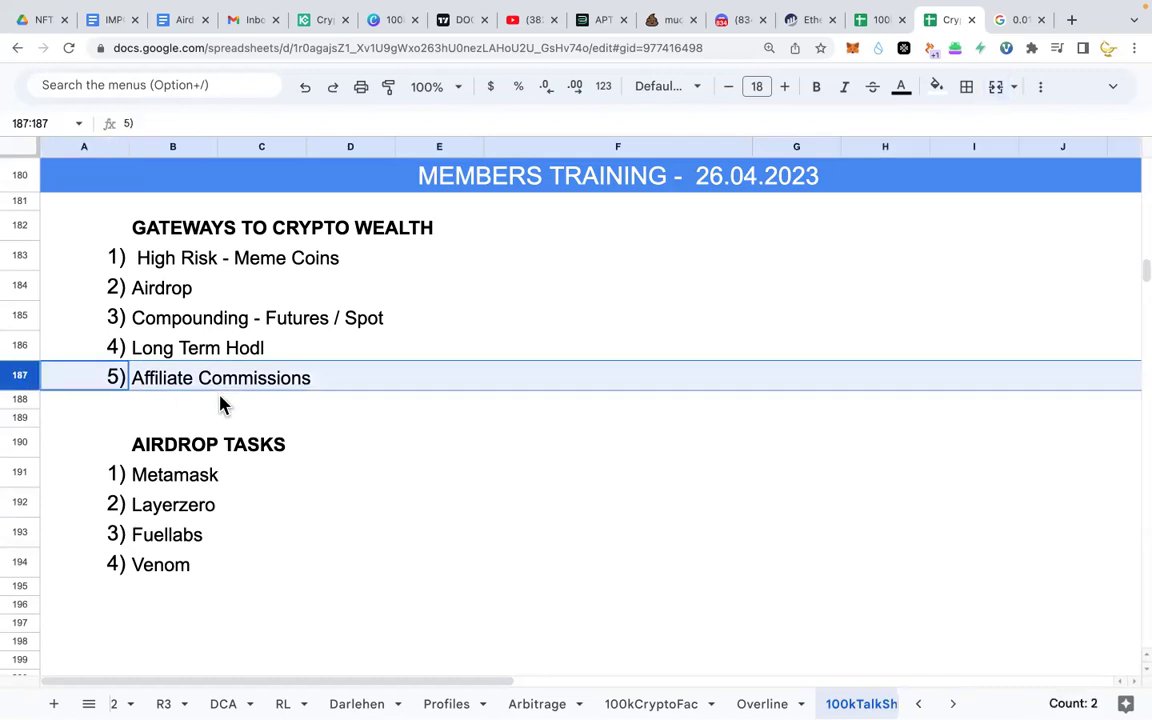
click(21, 374)
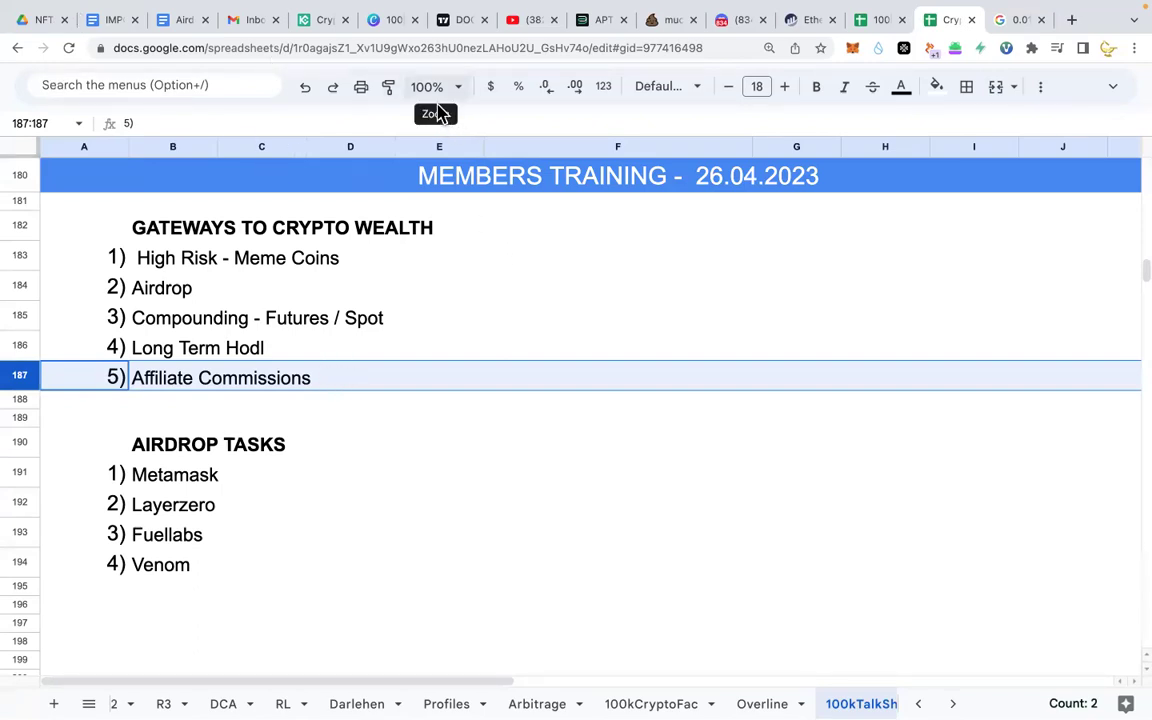
click(20, 345)
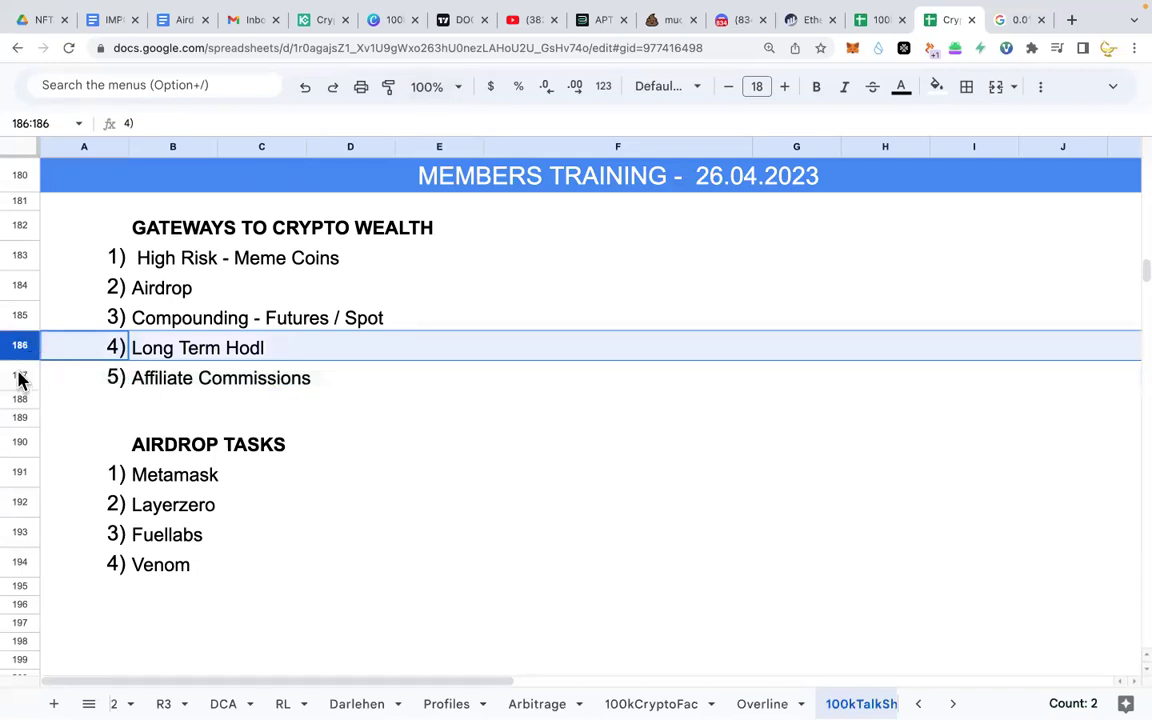
click(21, 378)
click(195, 388)
click(16, 376)
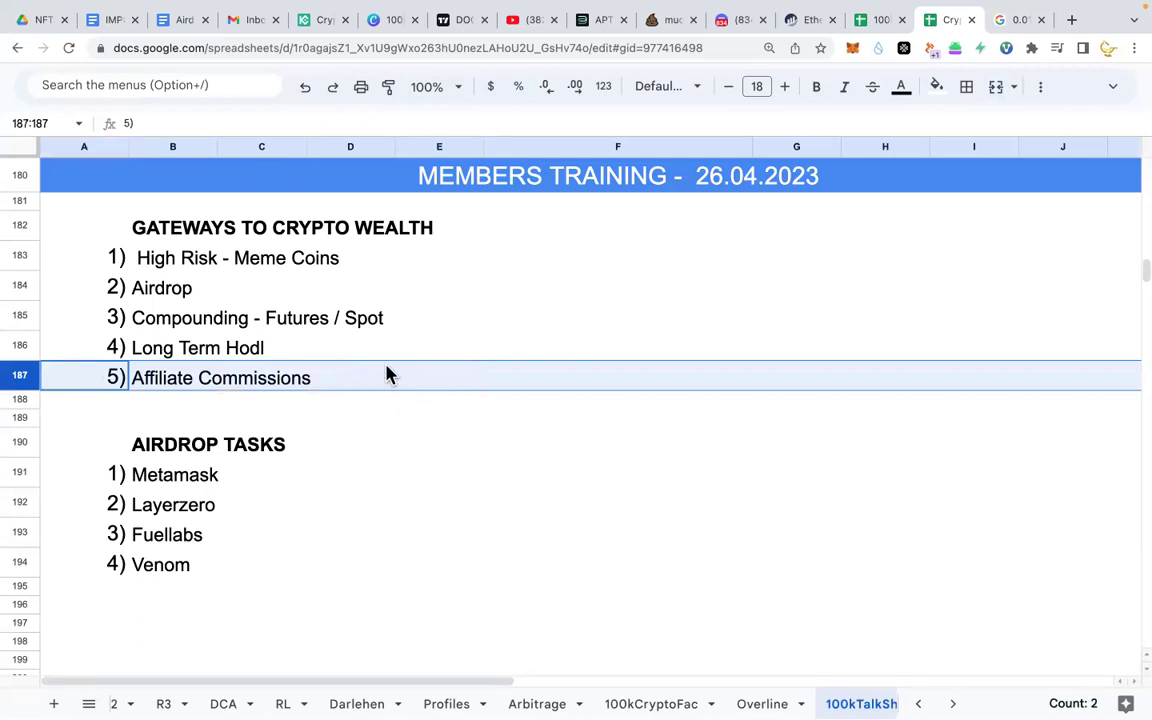
click(686, 380)
click(766, 384)
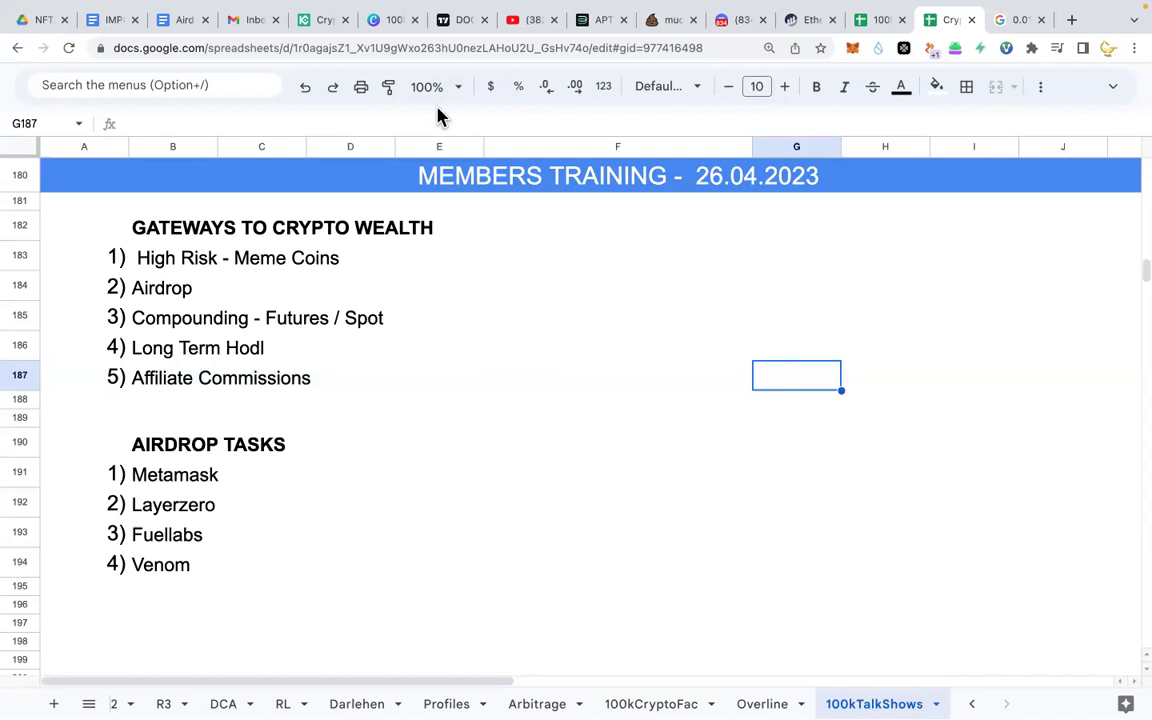
click(20, 375)
click(276, 380)
click(118, 383)
click(130, 386)
click(98, 386)
click(165, 383)
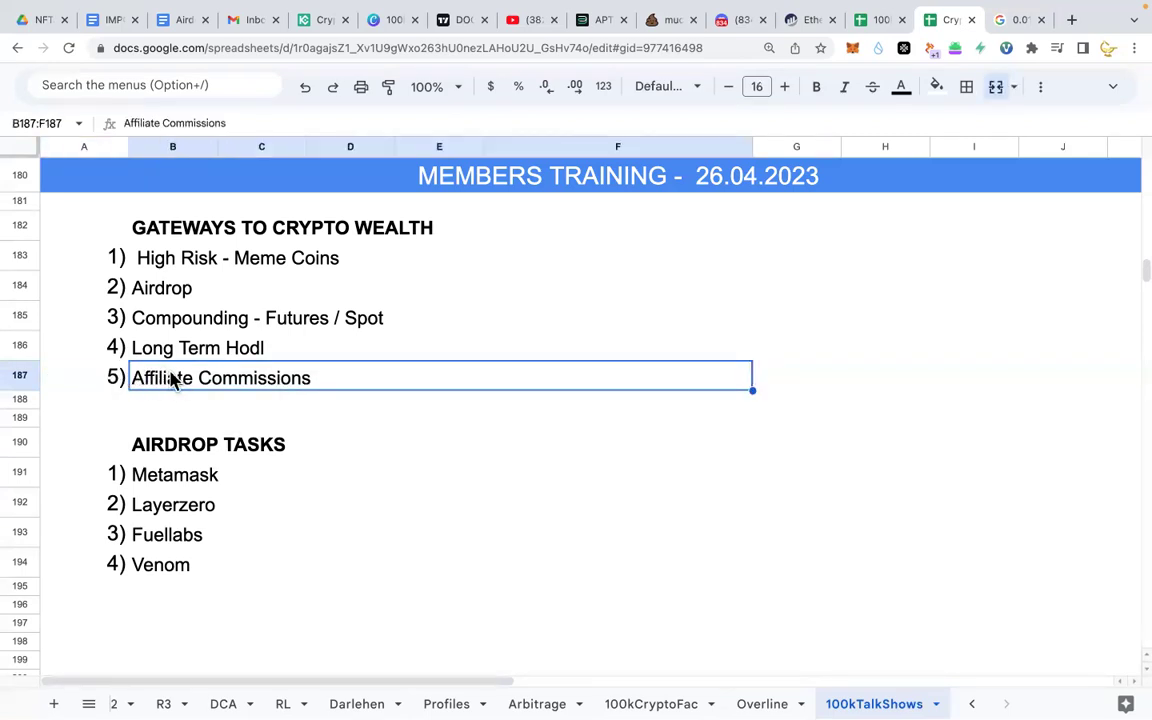
click(100, 383)
click(182, 386)
click(18, 375)
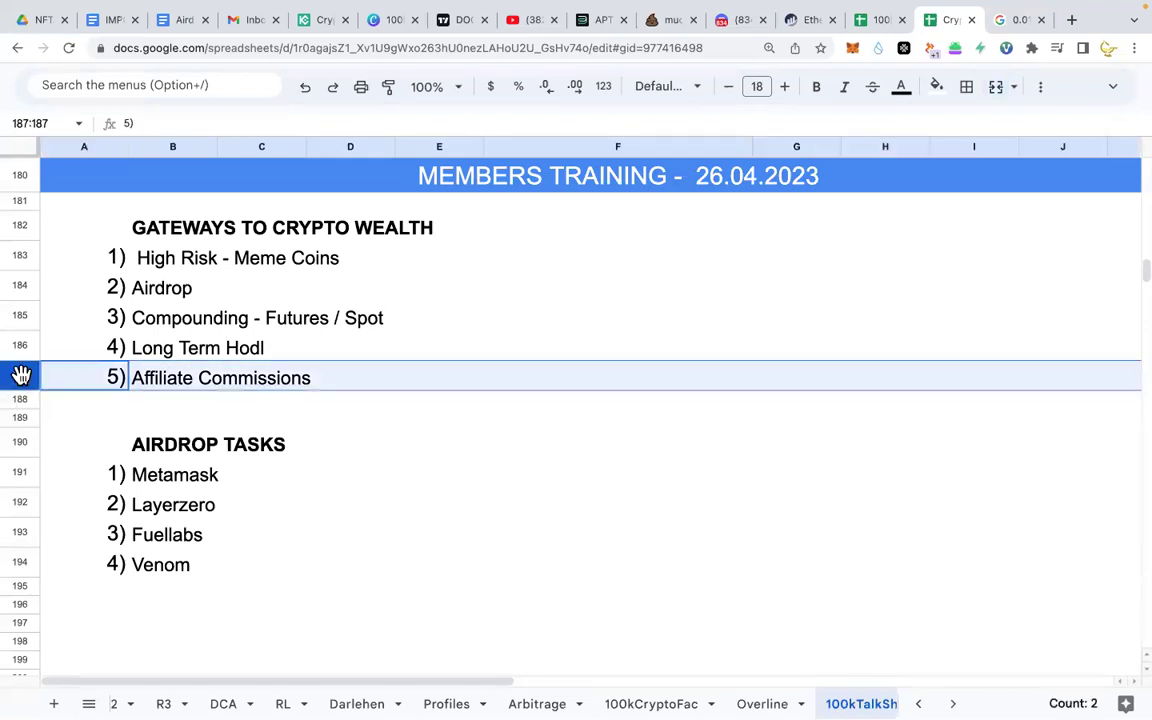
click(160, 383)
click(95, 385)
click(12, 379)
click(150, 381)
click(74, 388)
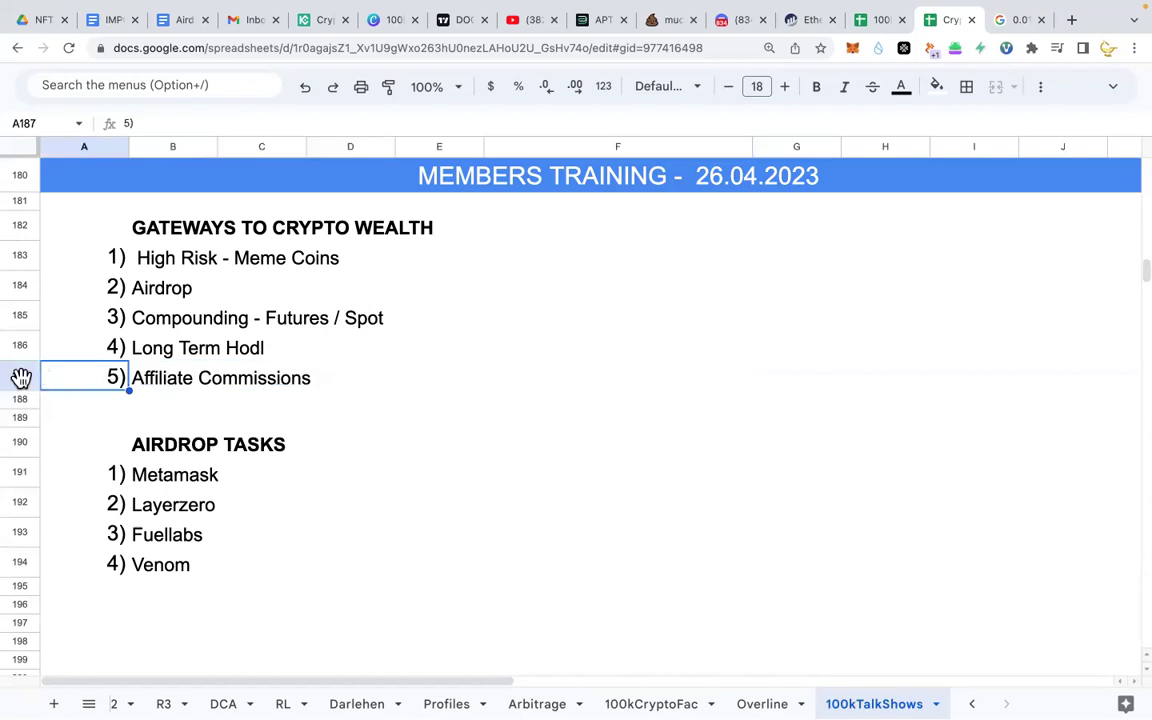
click(20, 378)
click(174, 384)
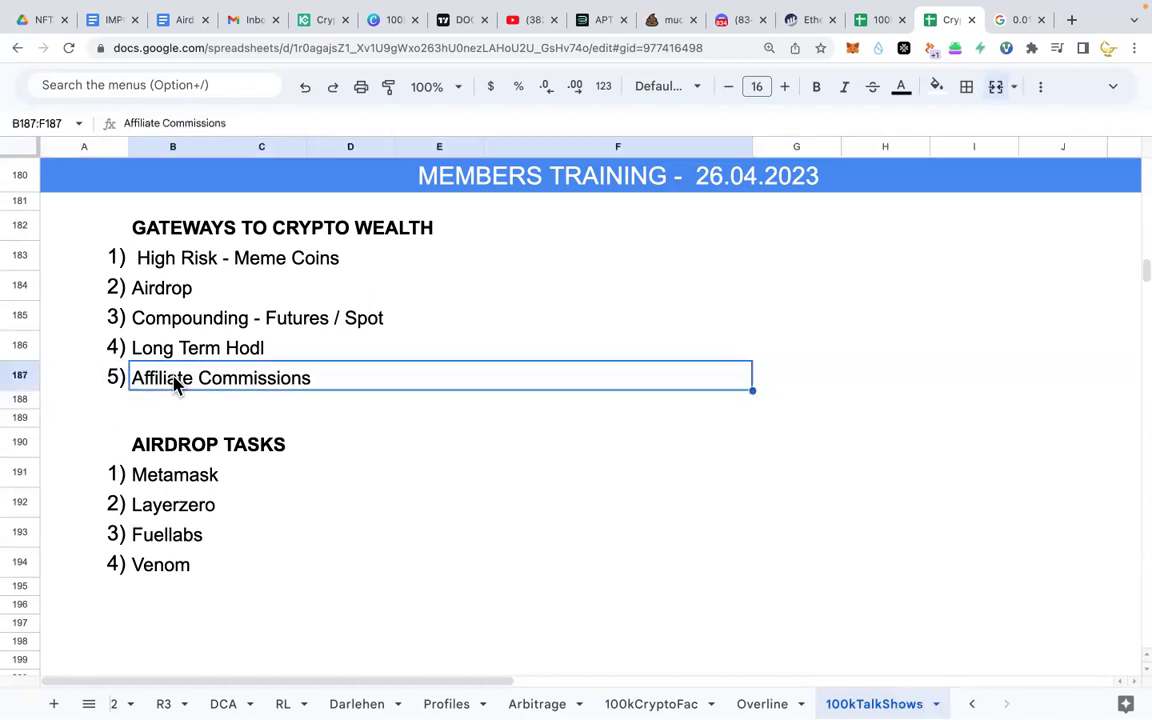
click(70, 388)
click(22, 379)
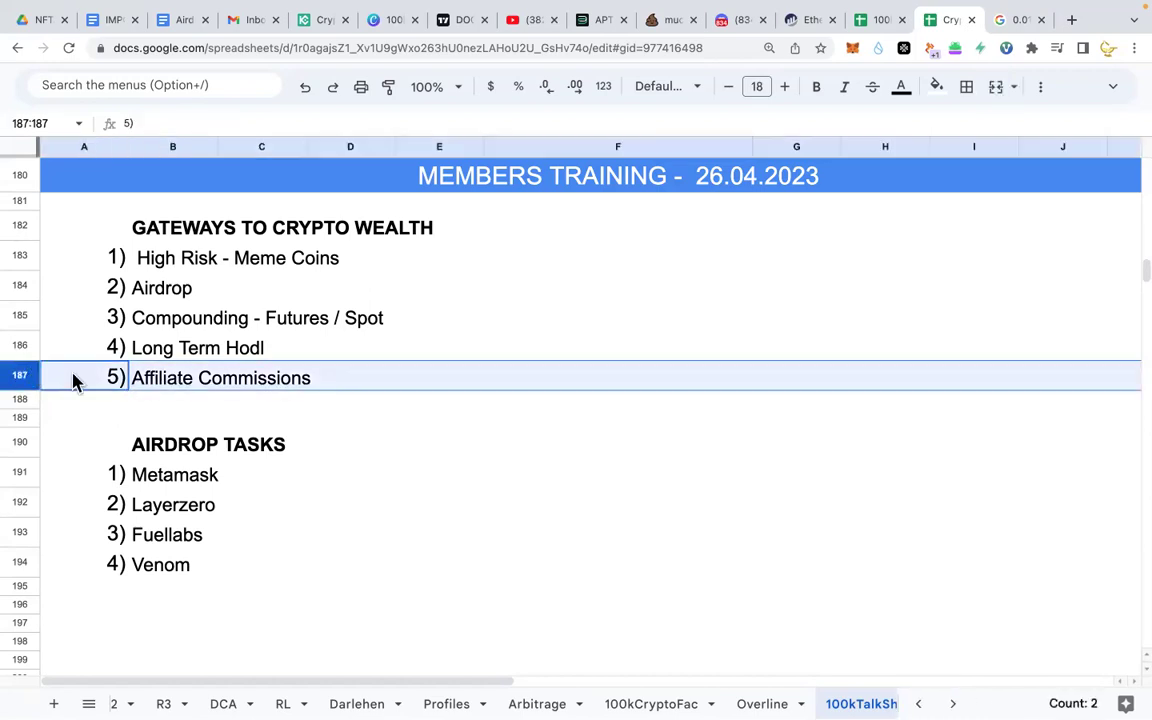
click(182, 387)
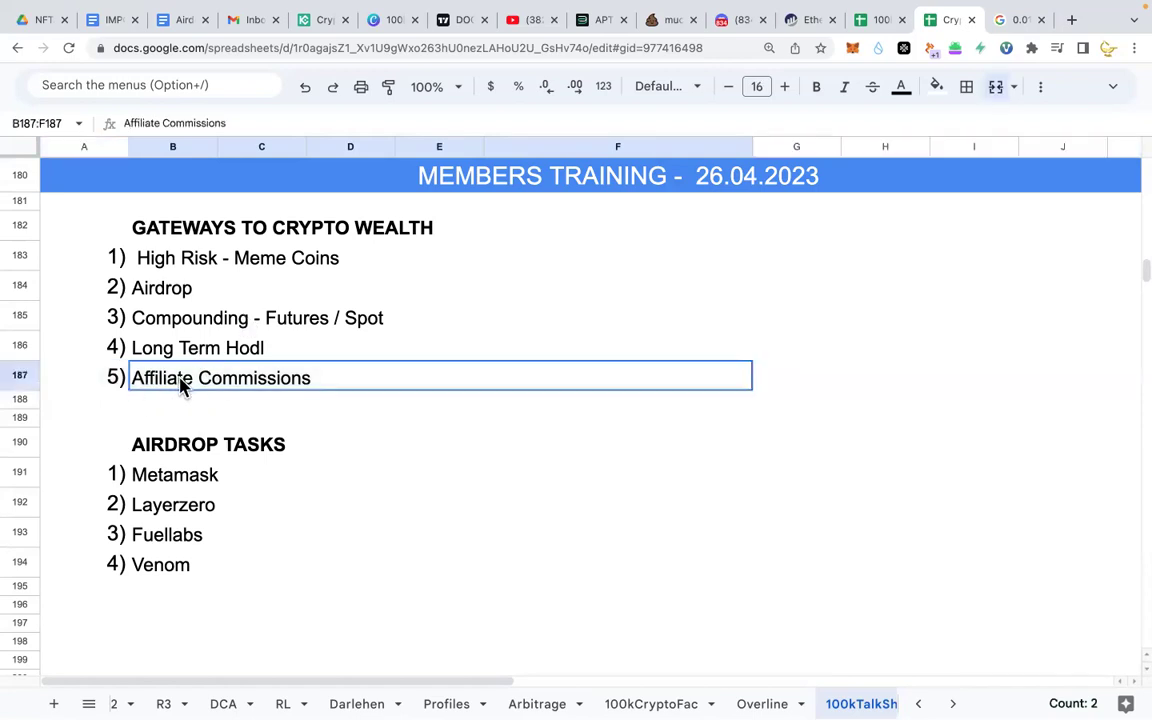
click(100, 386)
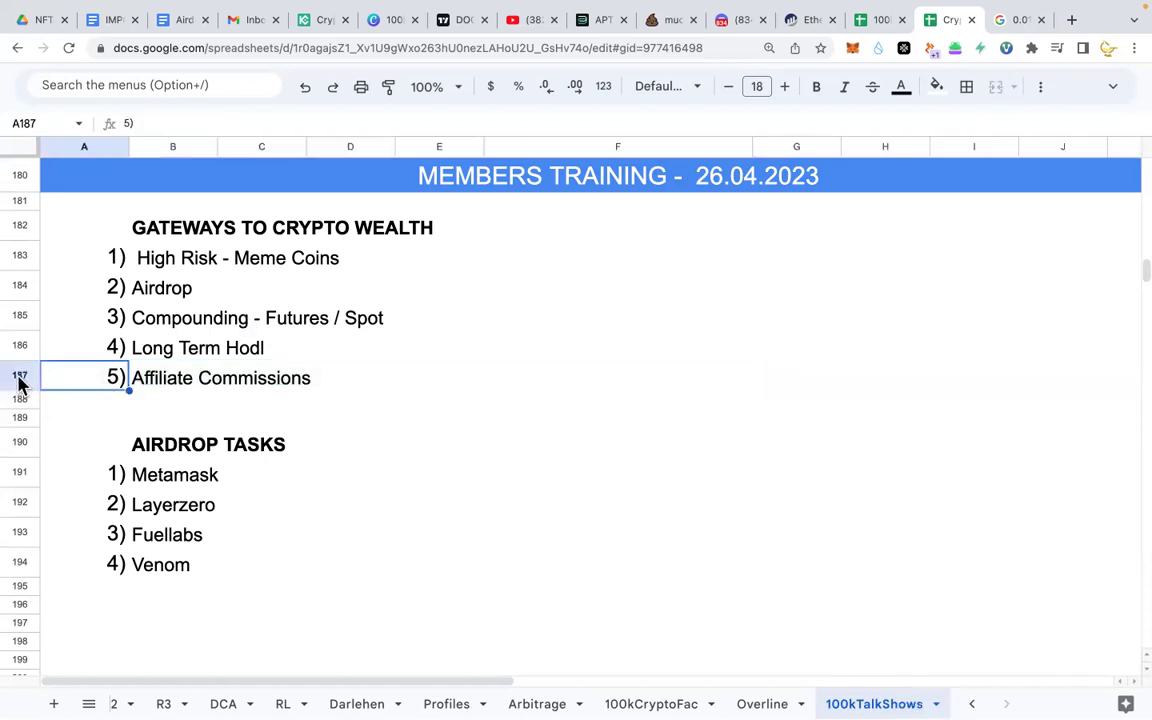
click(20, 383)
click(210, 391)
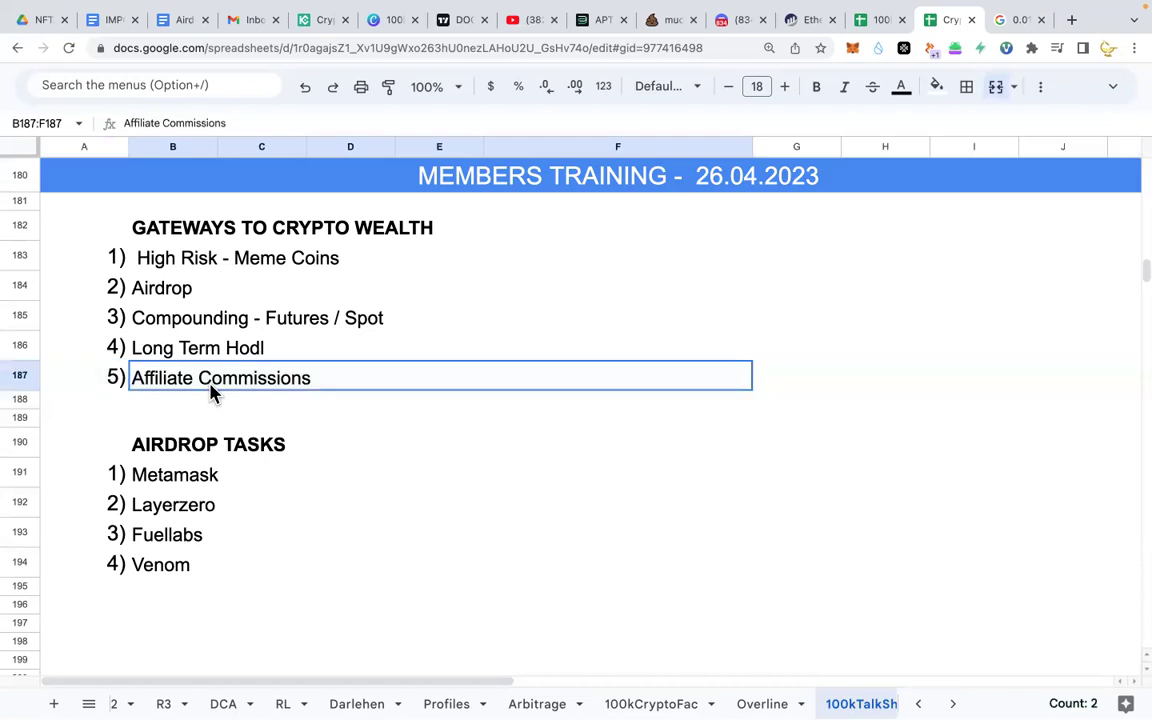
click(103, 387)
click(20, 379)
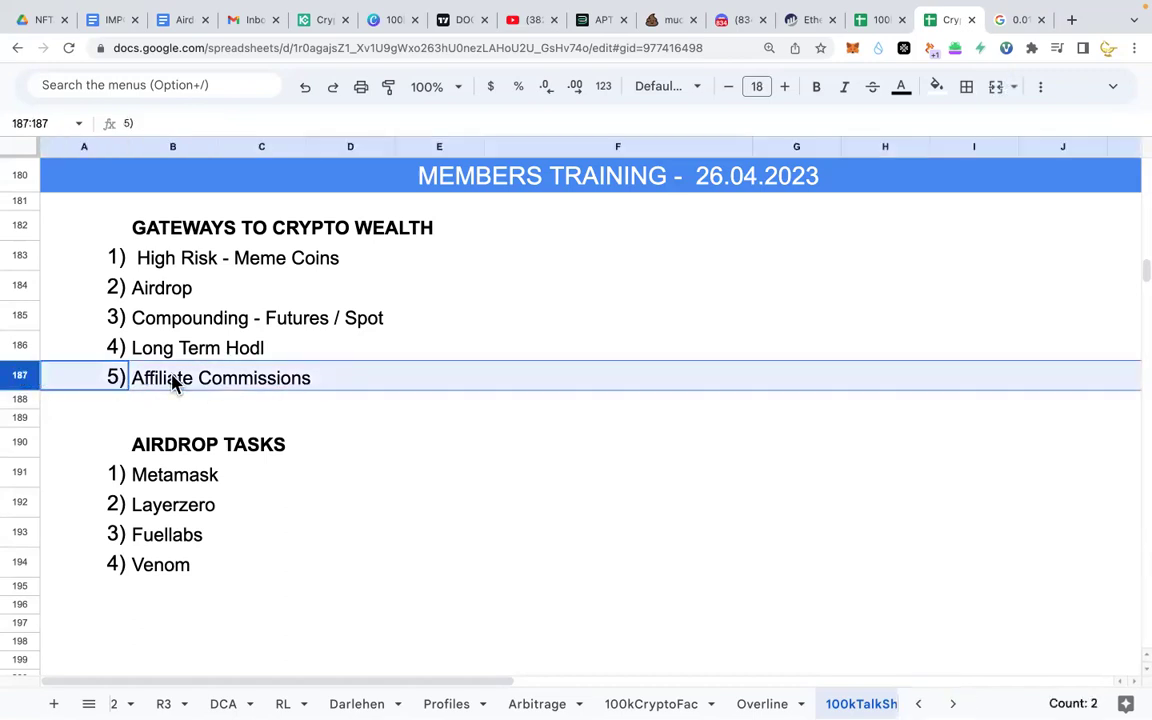
click(203, 383)
click(57, 388)
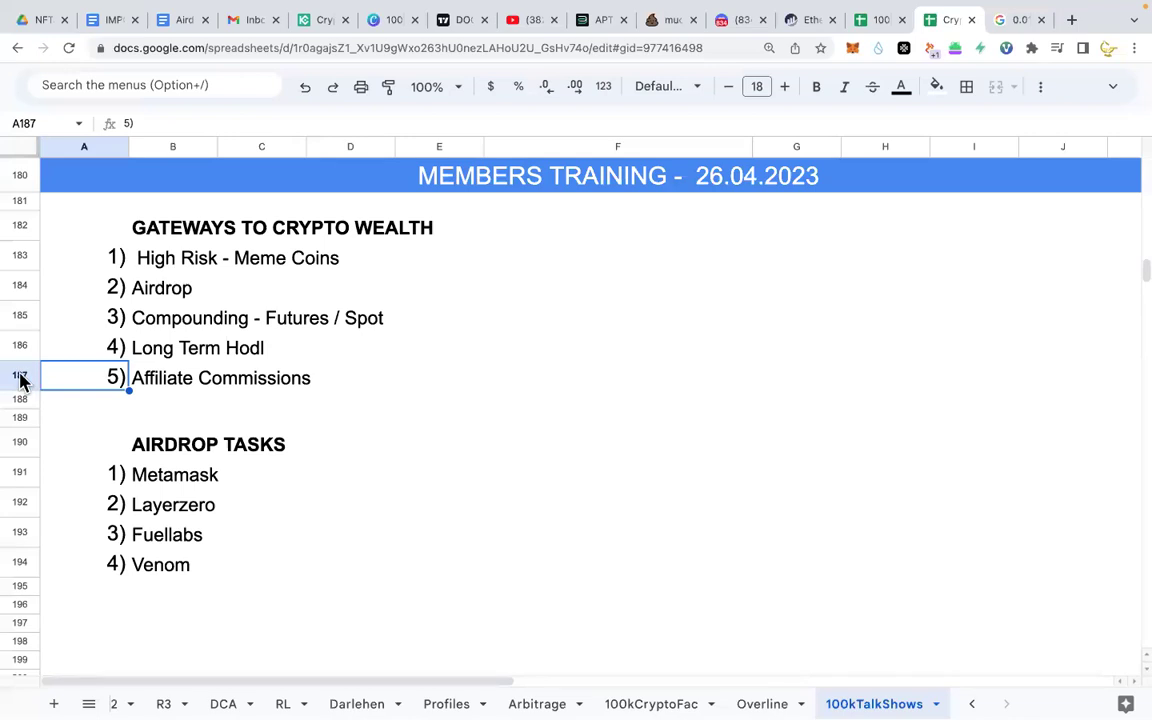
click(186, 385)
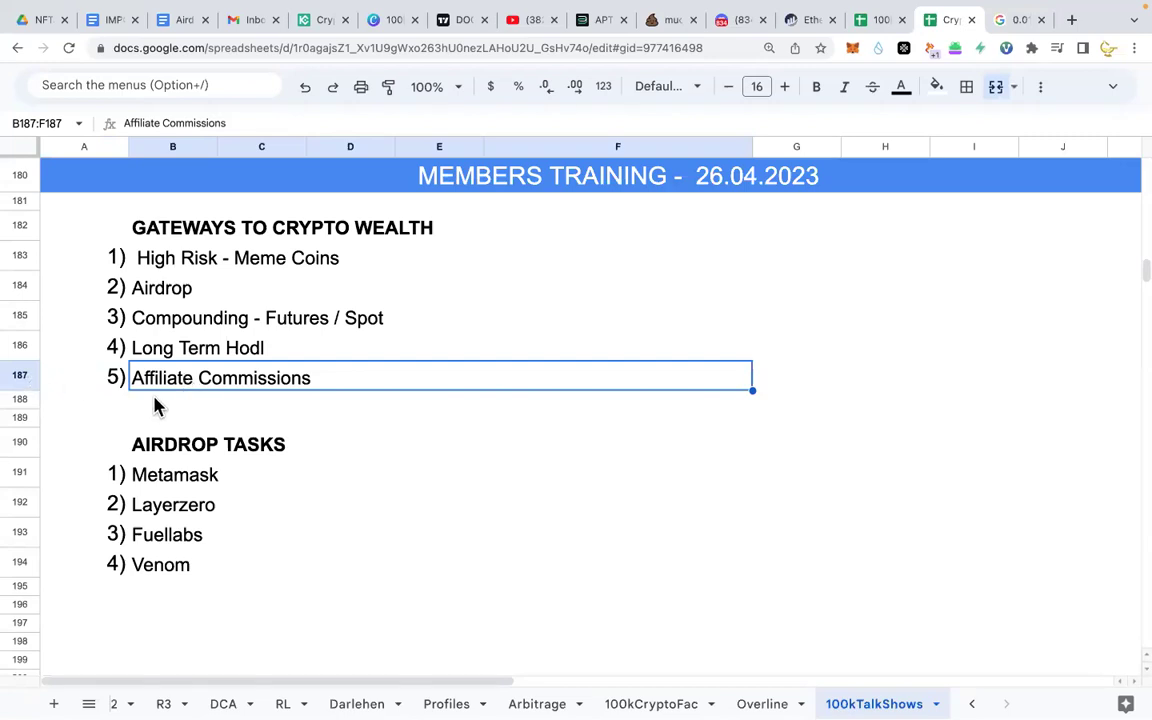
click(22, 377)
click(173, 387)
click(21, 376)
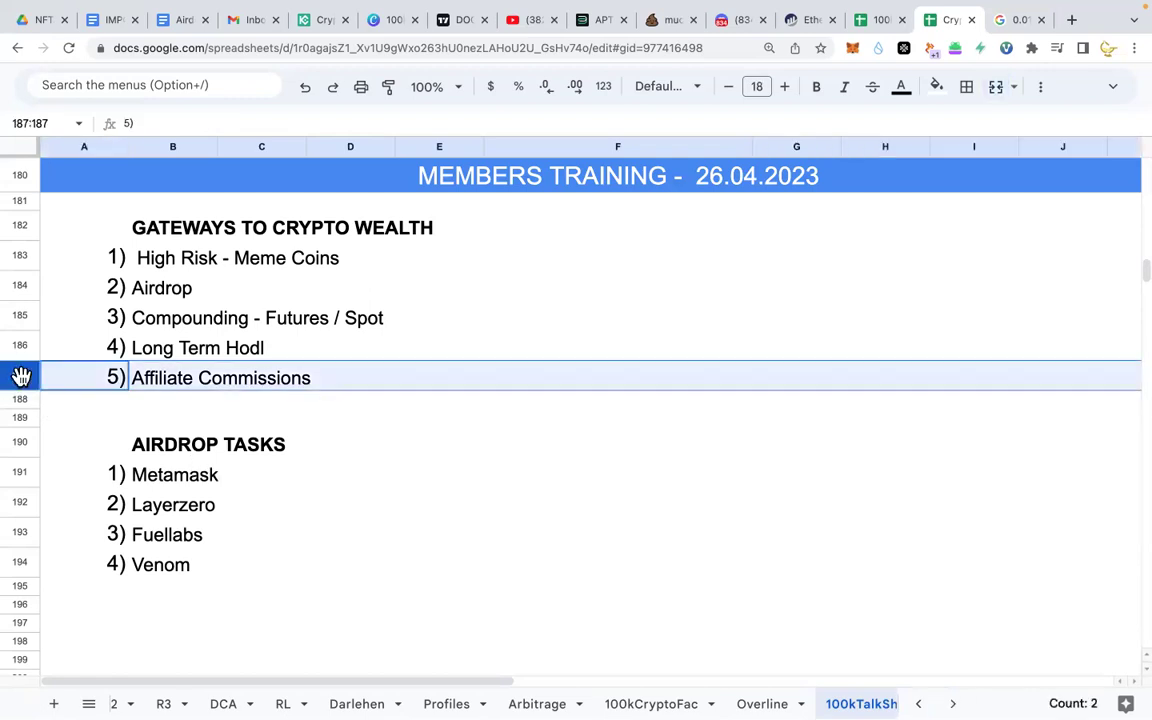
click(155, 381)
click(115, 388)
click(155, 385)
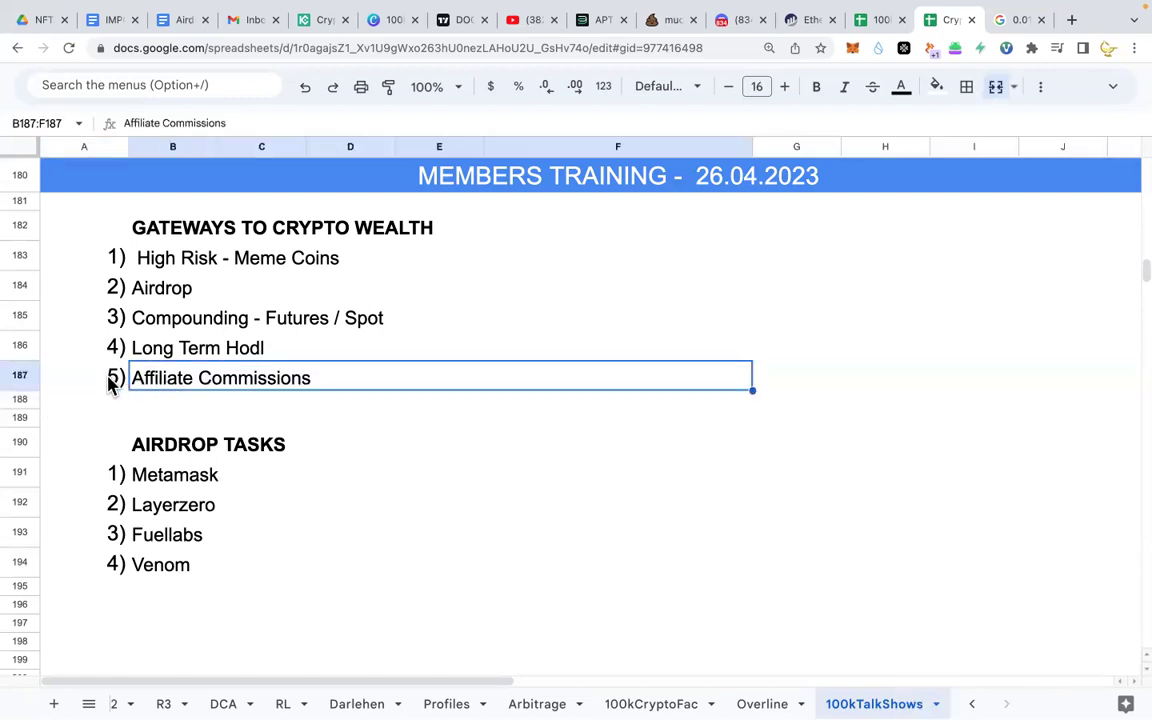
click(112, 386)
click(150, 386)
click(22, 381)
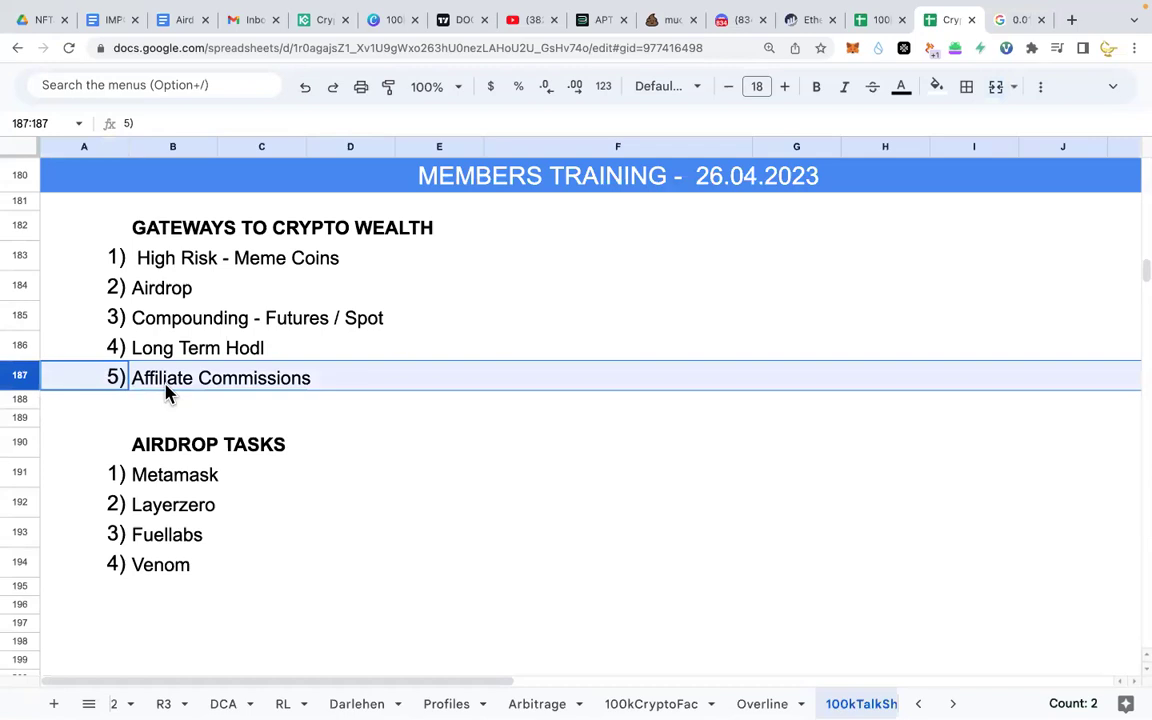
click(111, 384)
click(150, 388)
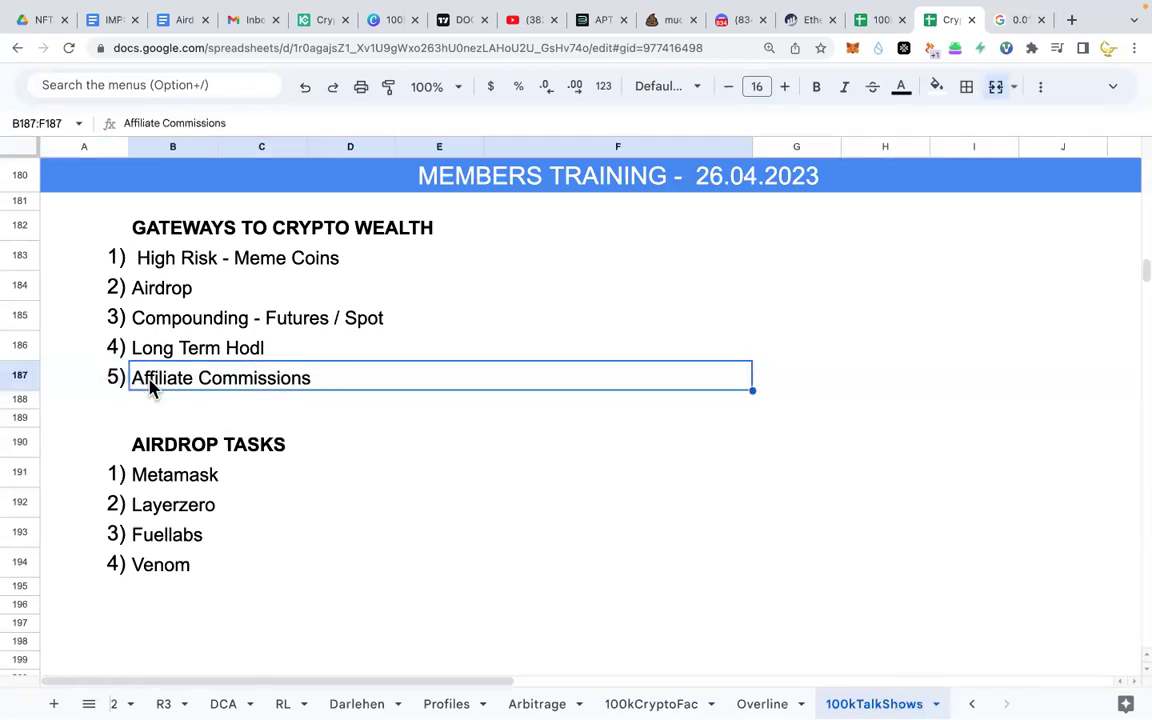
click(103, 386)
click(155, 387)
click(108, 384)
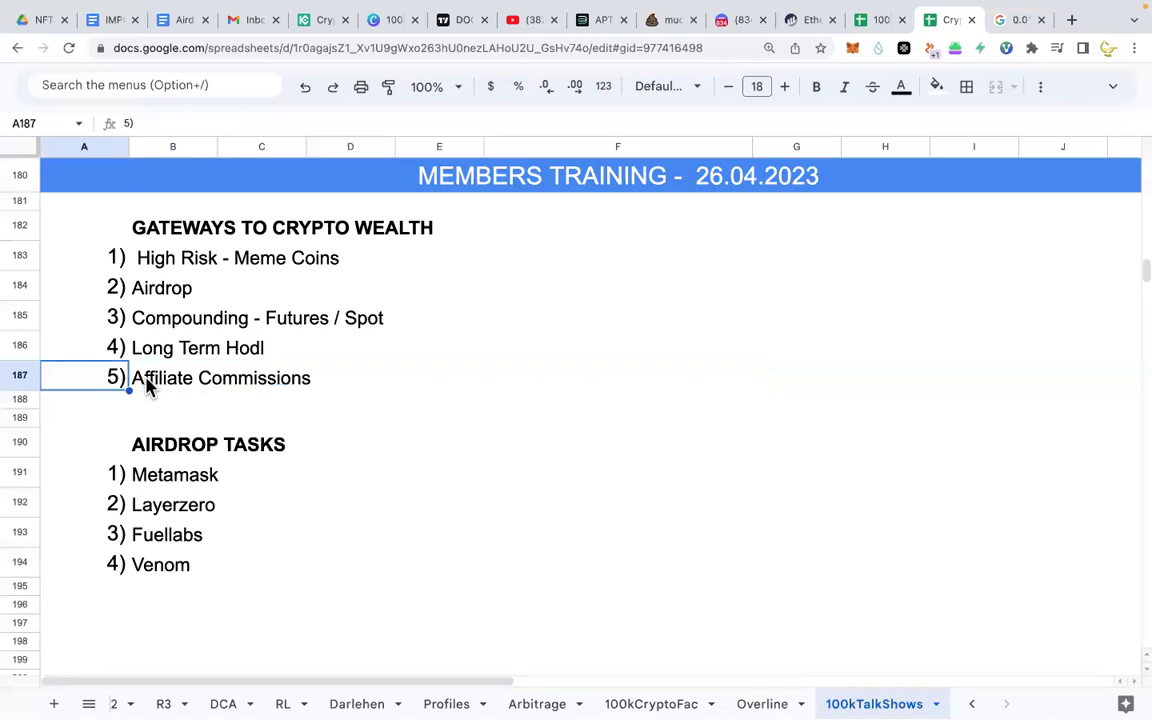
click(146, 385)
click(89, 386)
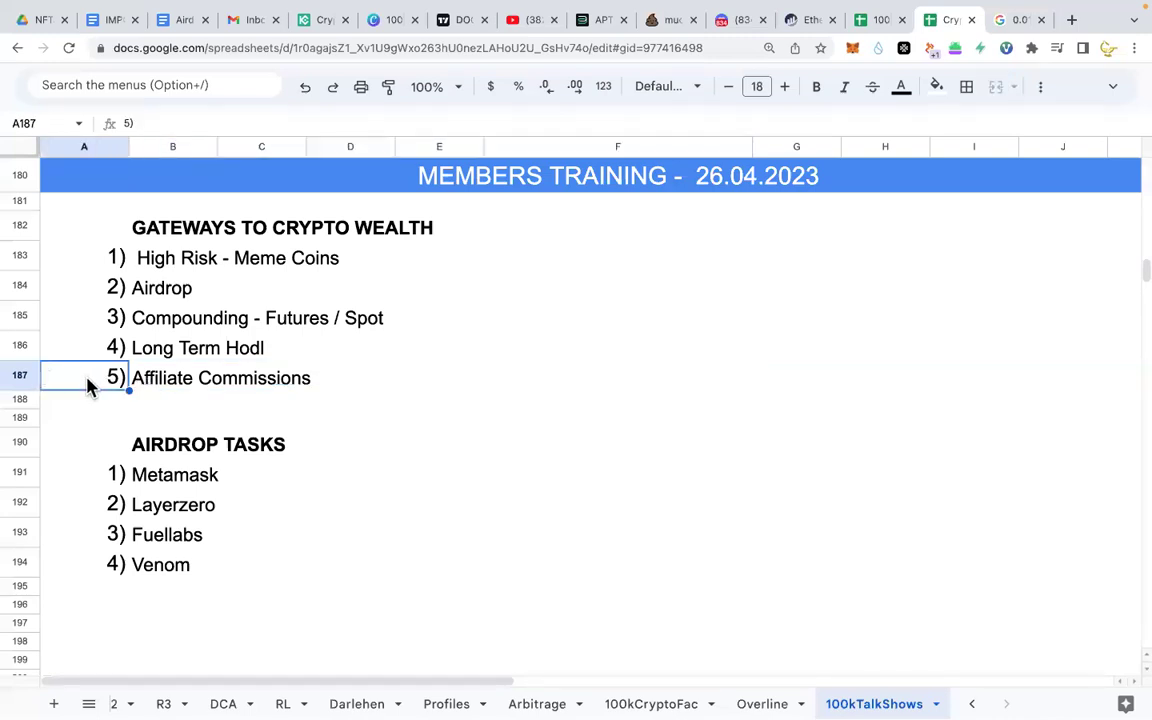
click(21, 374)
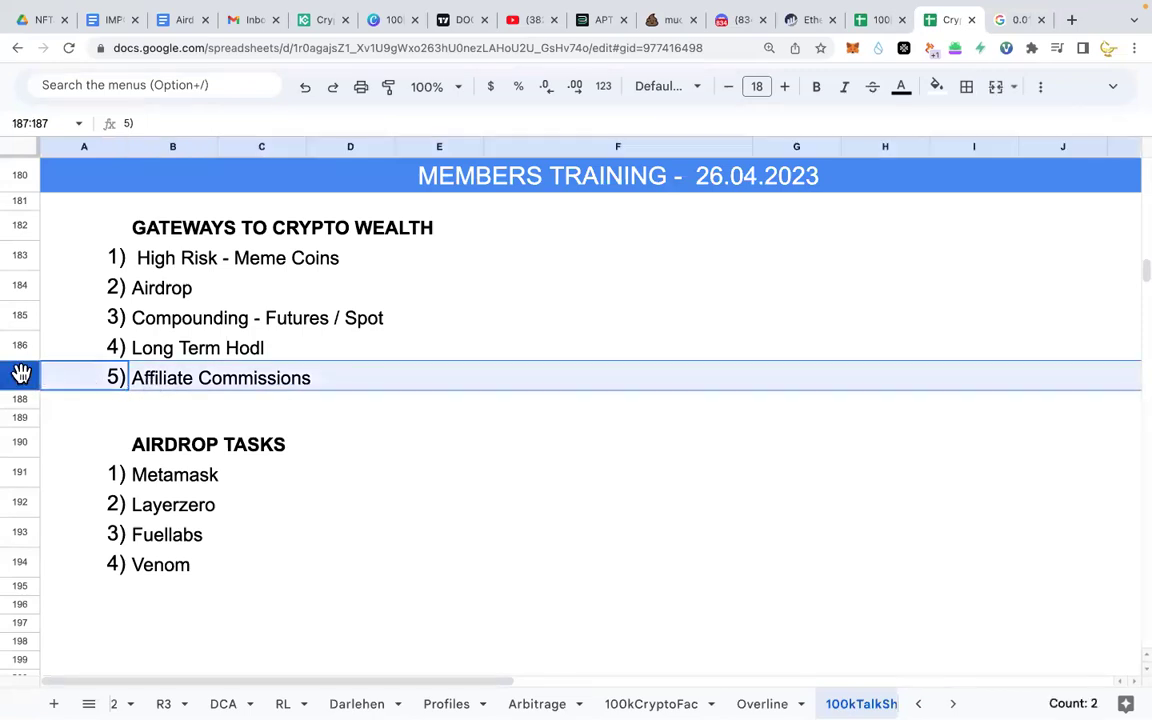
click(190, 388)
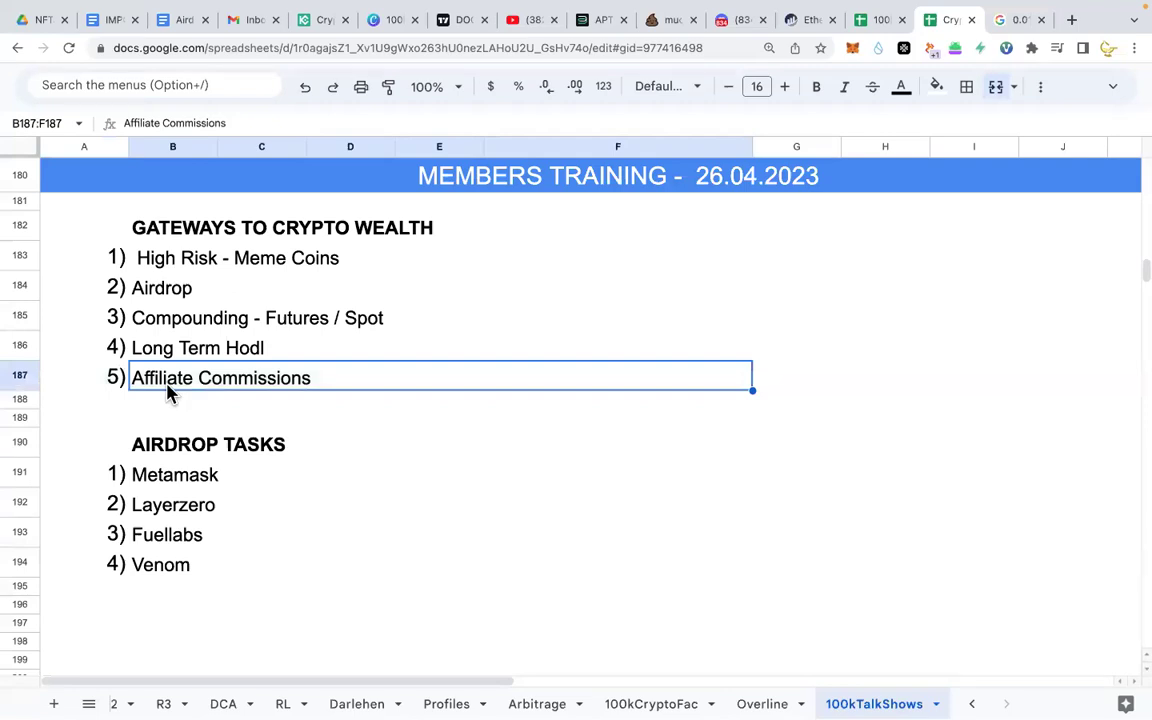
click(20, 377)
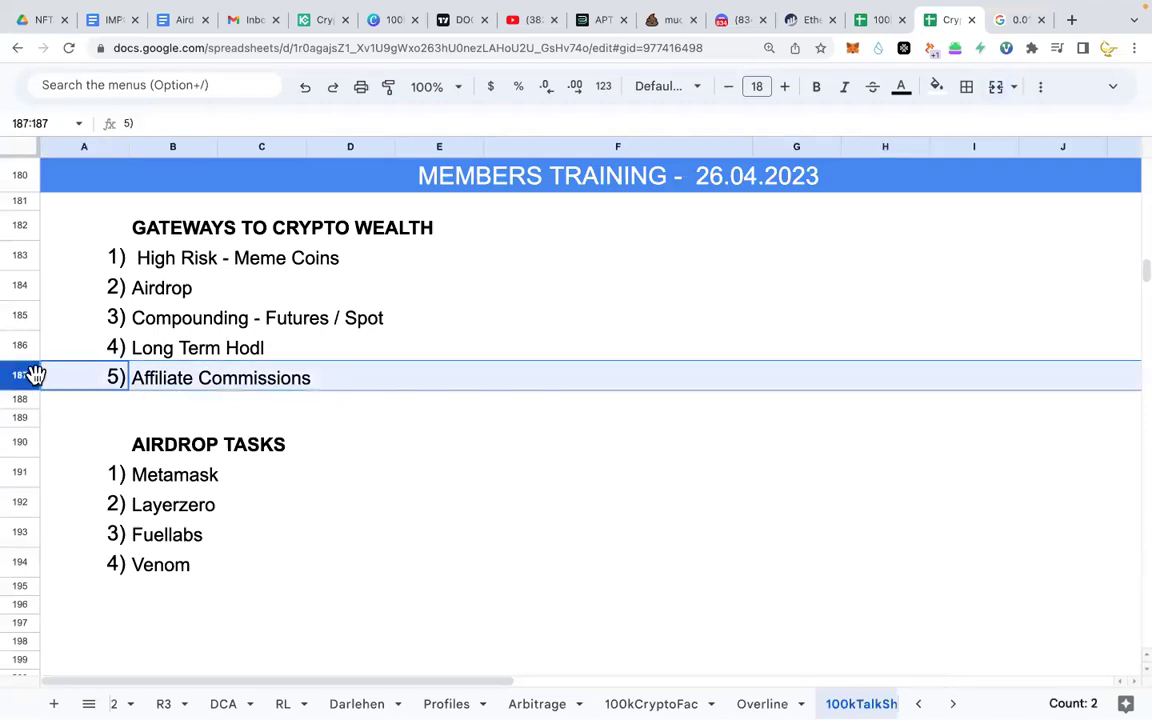
click(190, 389)
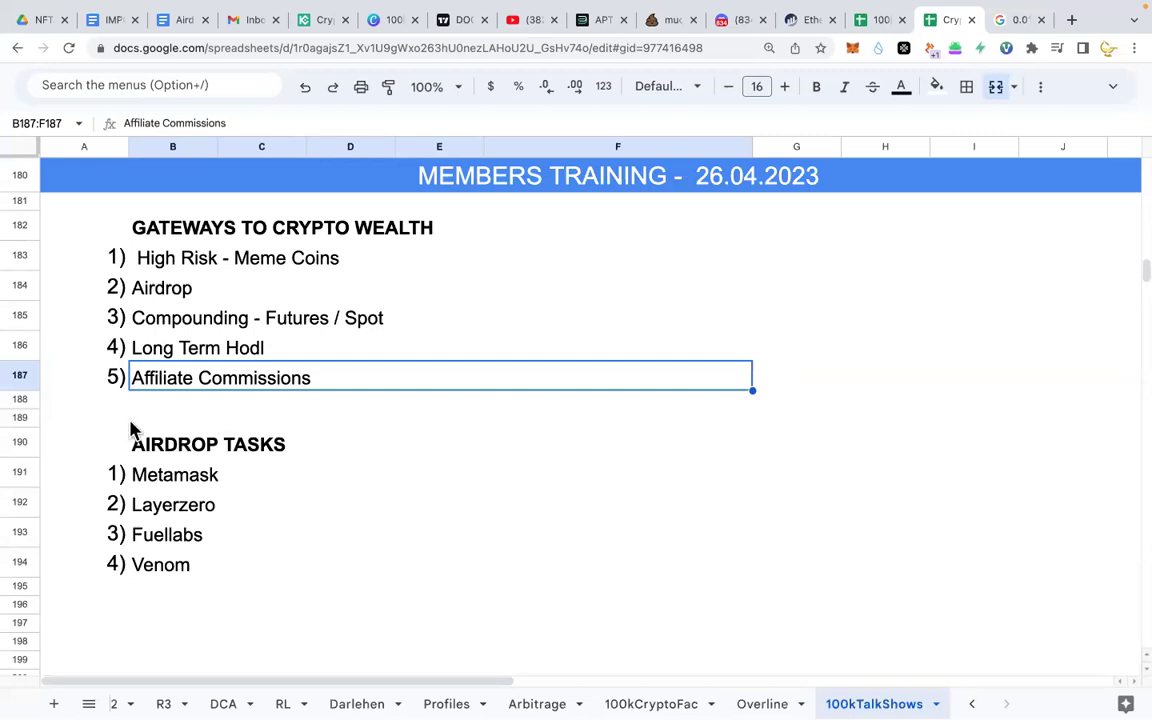
click(24, 375)
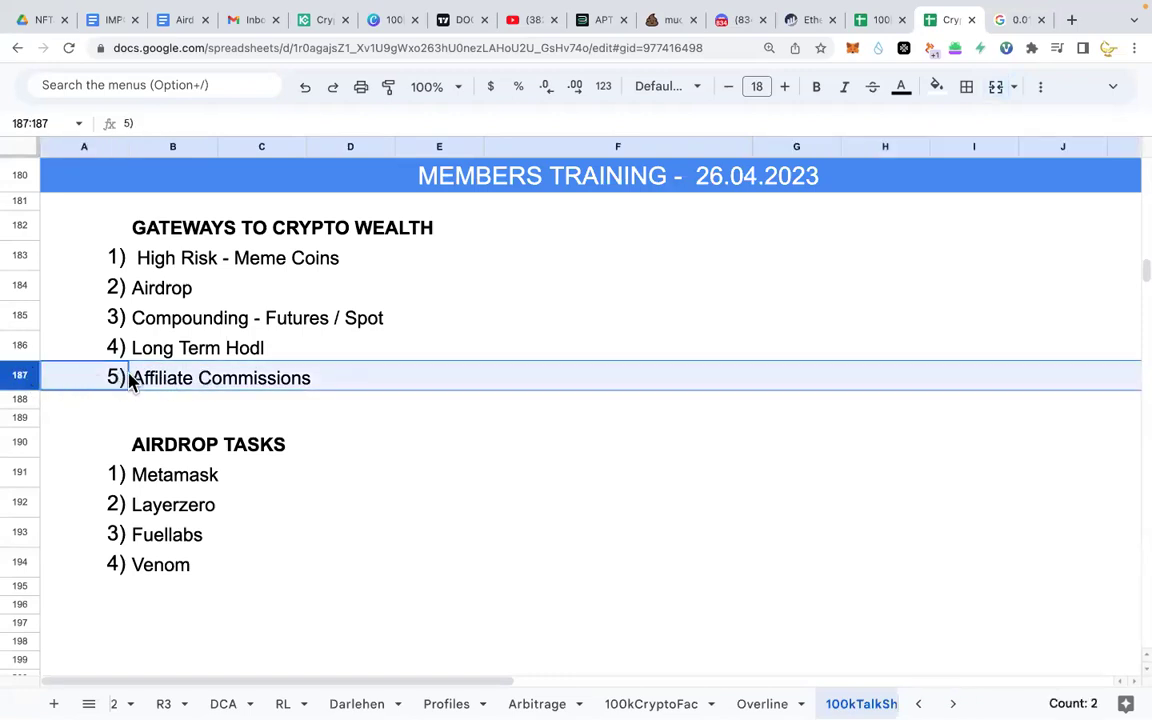
click(149, 380)
click(22, 376)
click(194, 389)
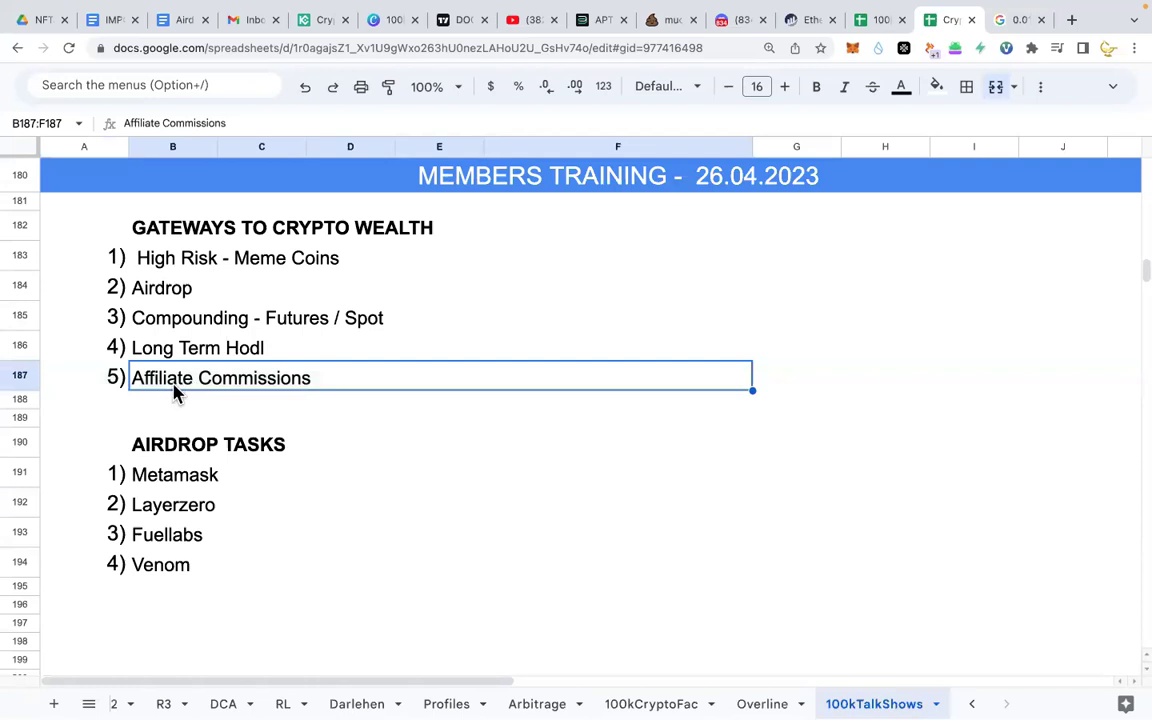
click(113, 386)
click(150, 389)
click(24, 374)
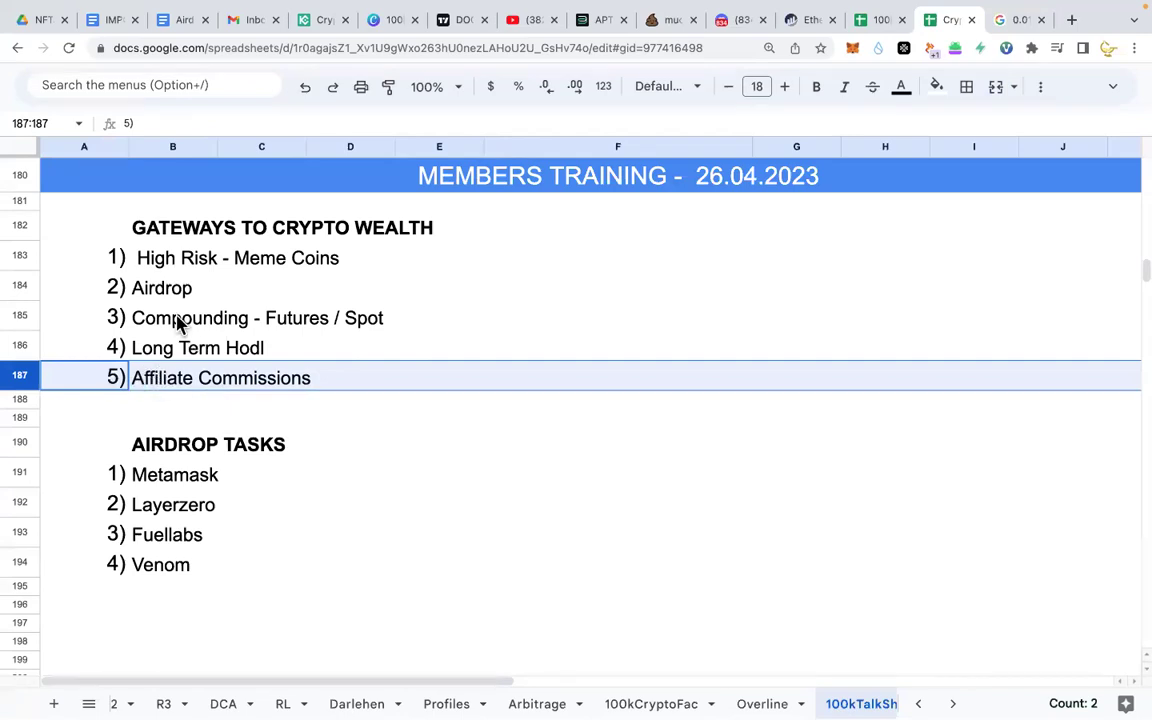
Step: Highlight the "Compounding - Futures / Spot", "High Risk - Meme Coins" and "Affiliate Commissions" rows, return to "High Risk - Meme Coins", and end on "Airdrop"
click(21, 312)
click(21, 256)
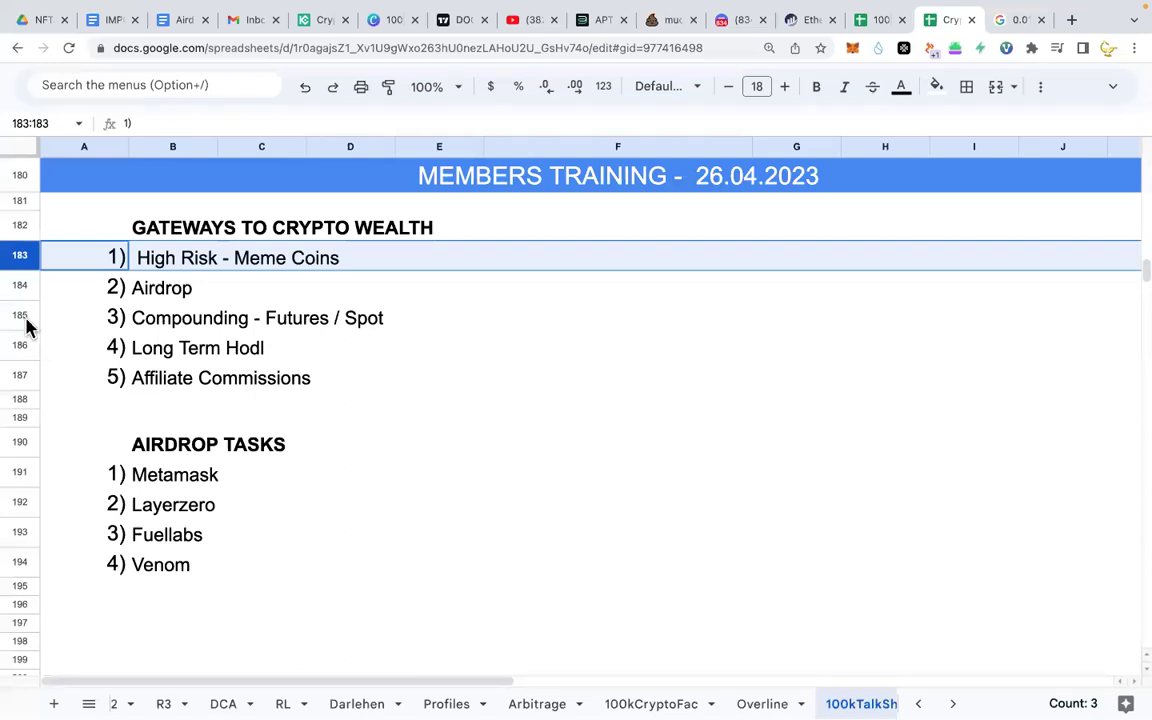
click(26, 378)
click(21, 255)
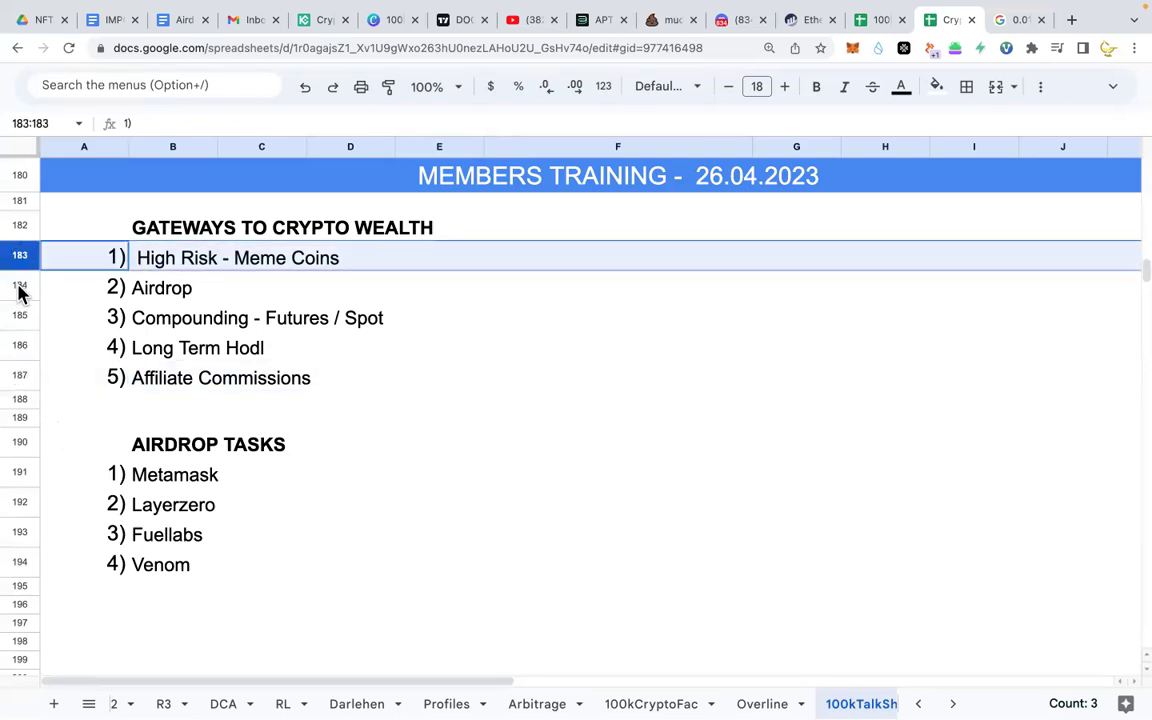
click(20, 287)
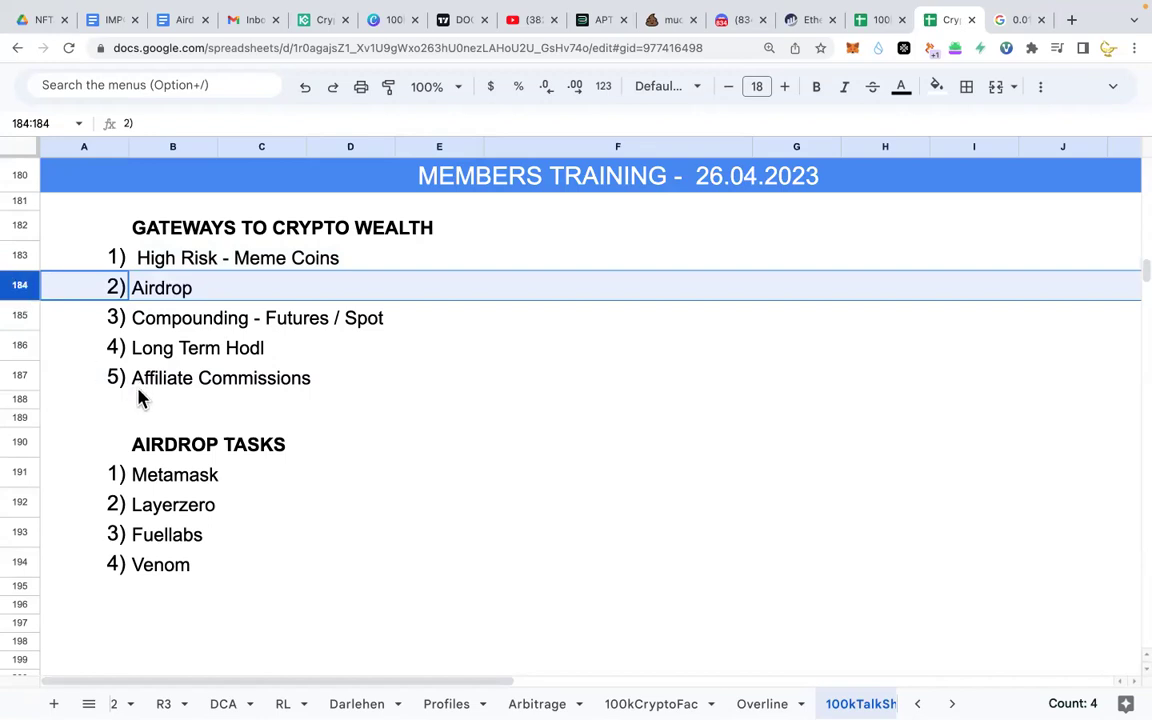
Step: Move down to the "AIRDROP TASKS" list and highlight the "Metamask" entry in row 191
scroll(141, 440, down, 2)
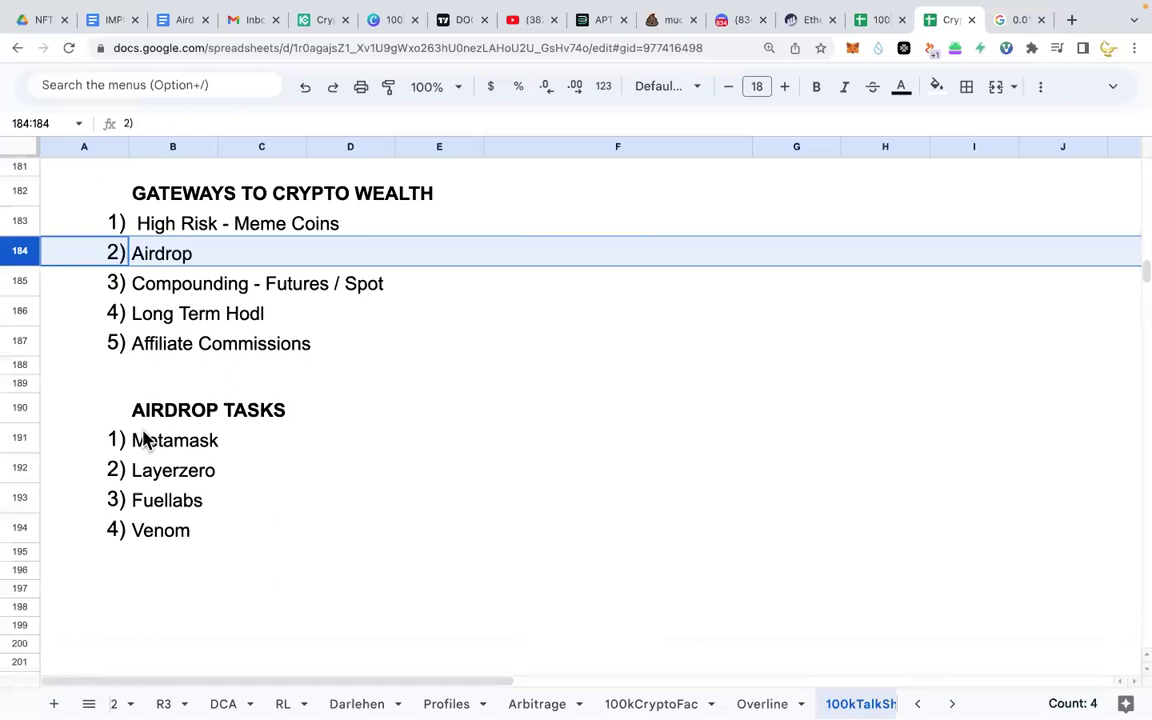
scroll(141, 440, down, 2)
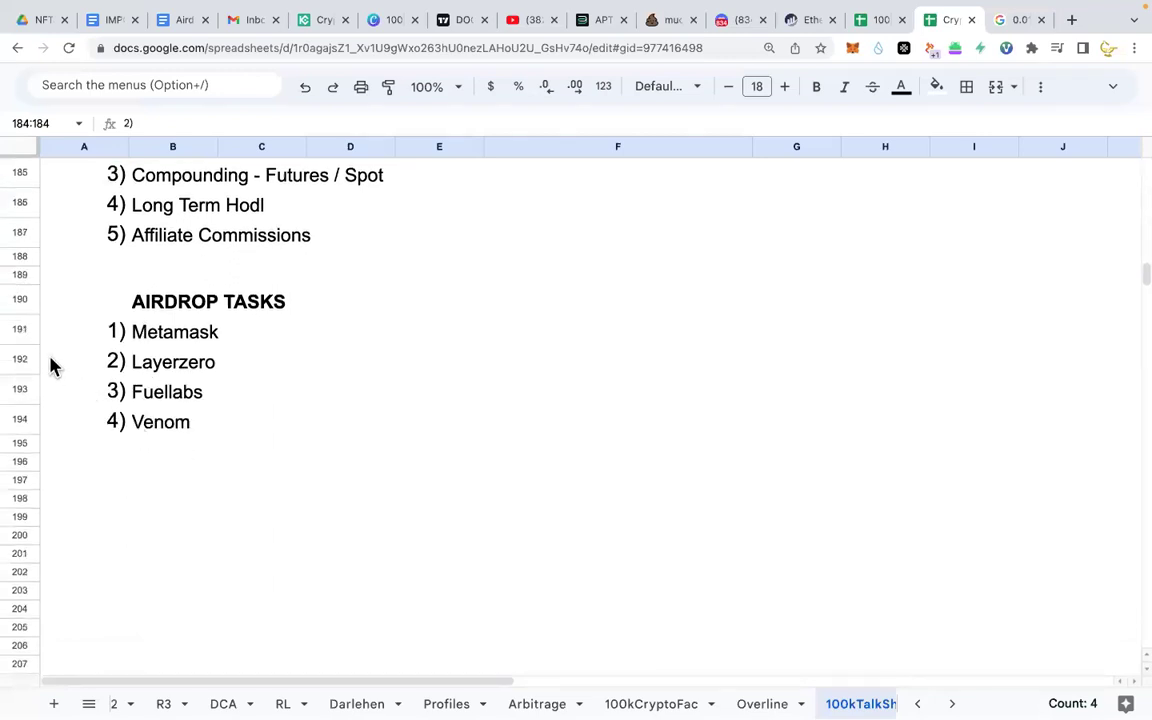
click(21, 330)
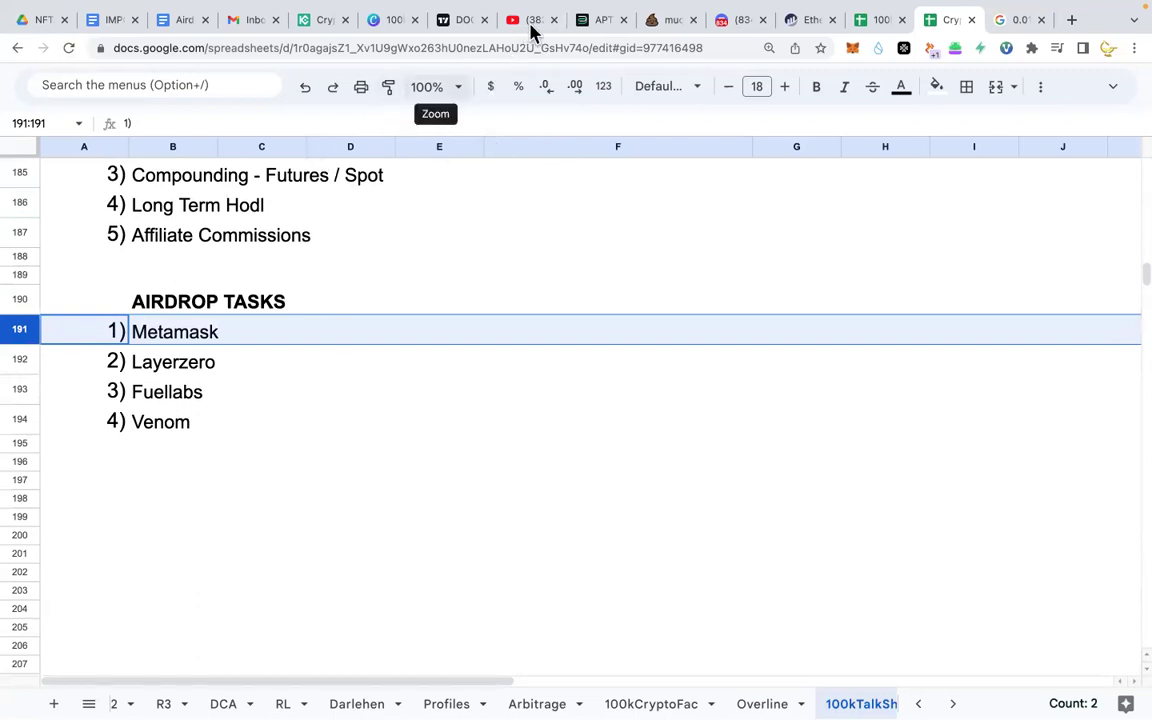
click(411, 329)
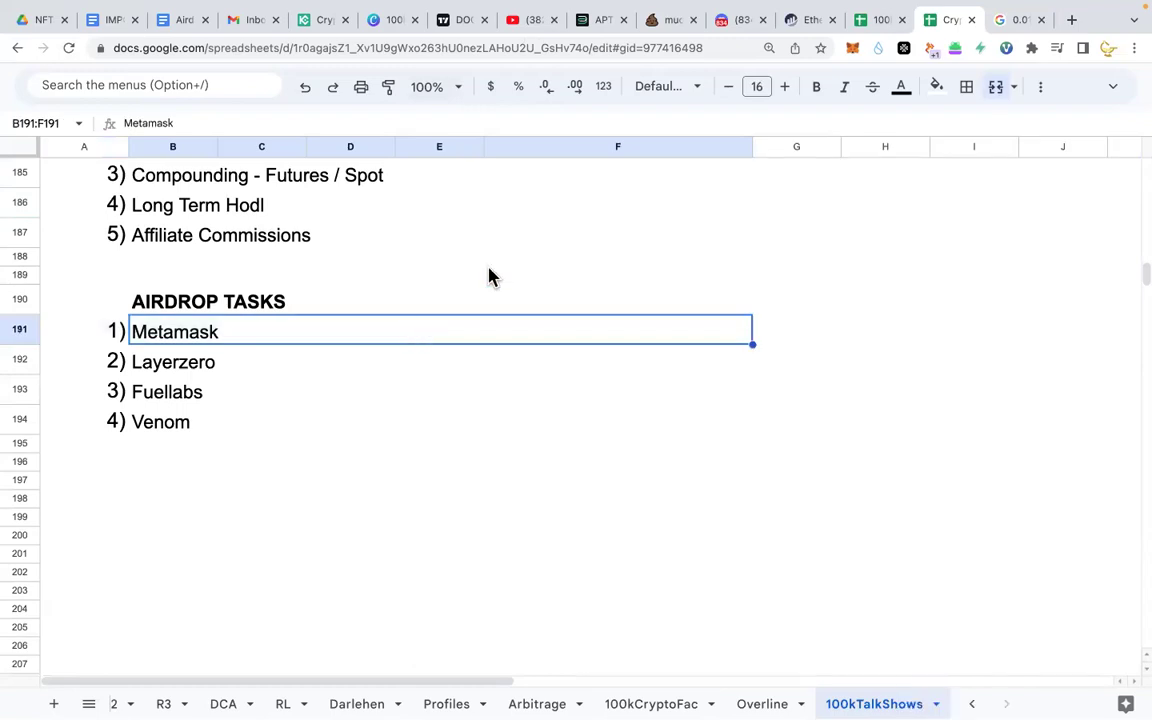
Step: Switch to Discord, open the airdrop-calls channel and show the Gitcoin beta round donation post with its guide video
click(731, 27)
scroll(140, 380, down, 1)
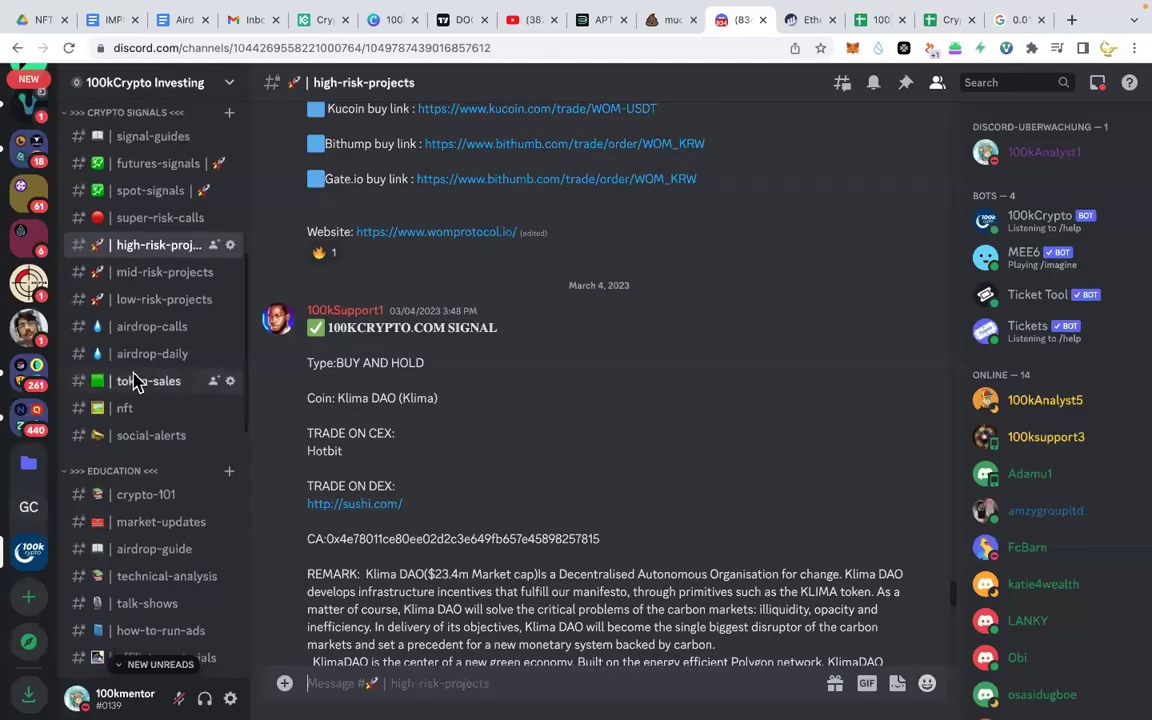
click(160, 302)
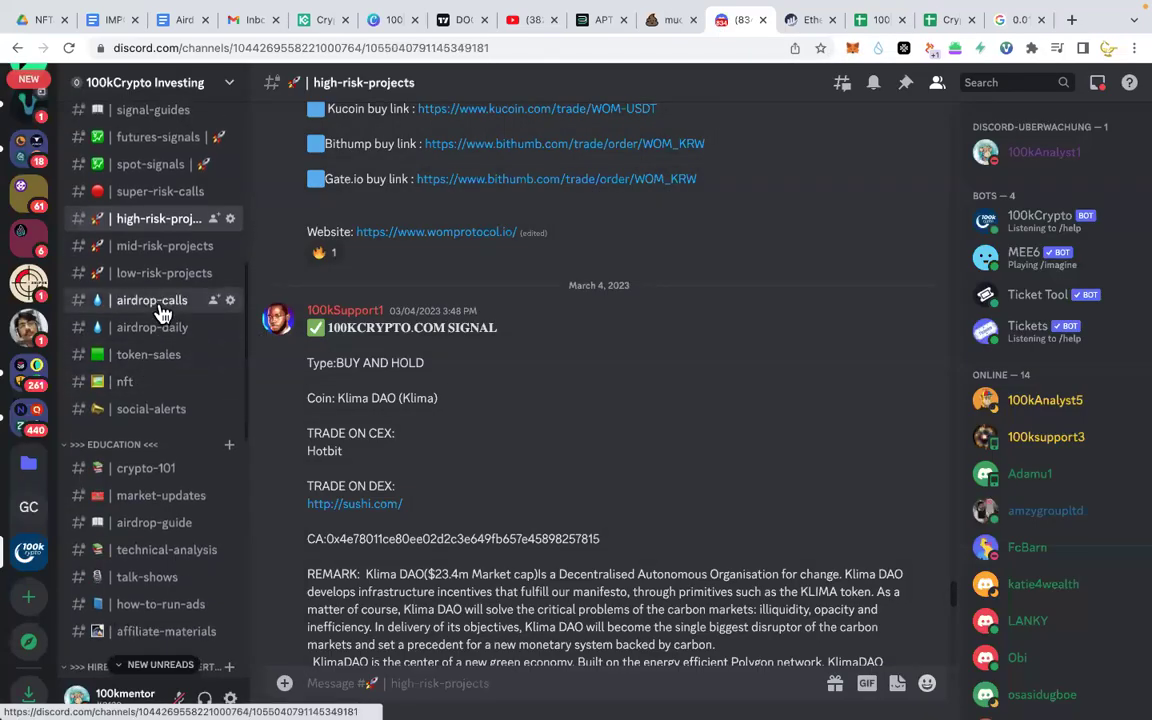
scroll(445, 380, up, 20)
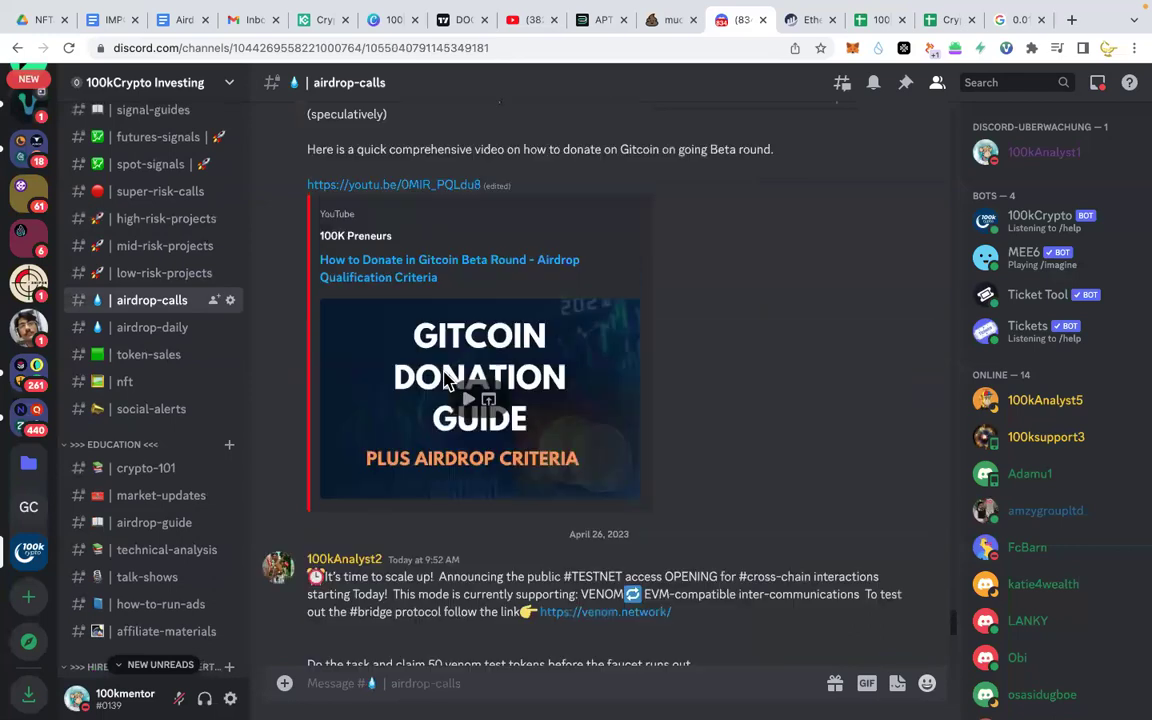
scroll(445, 372, down, 5)
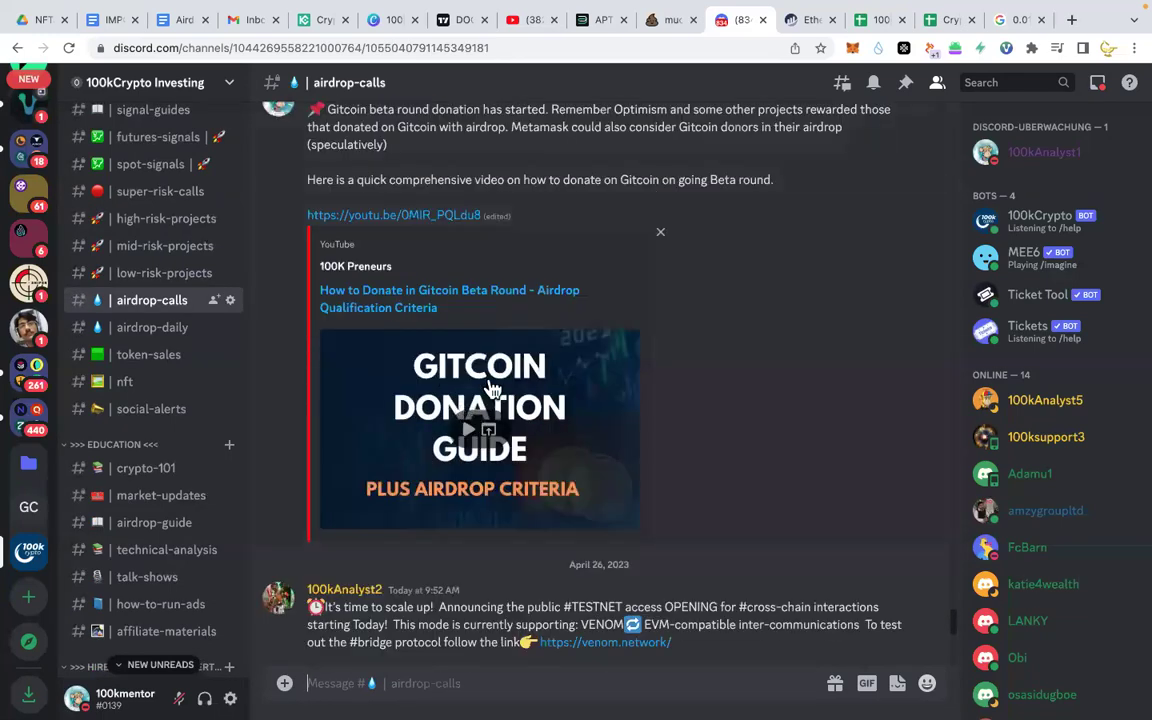
click(947, 20)
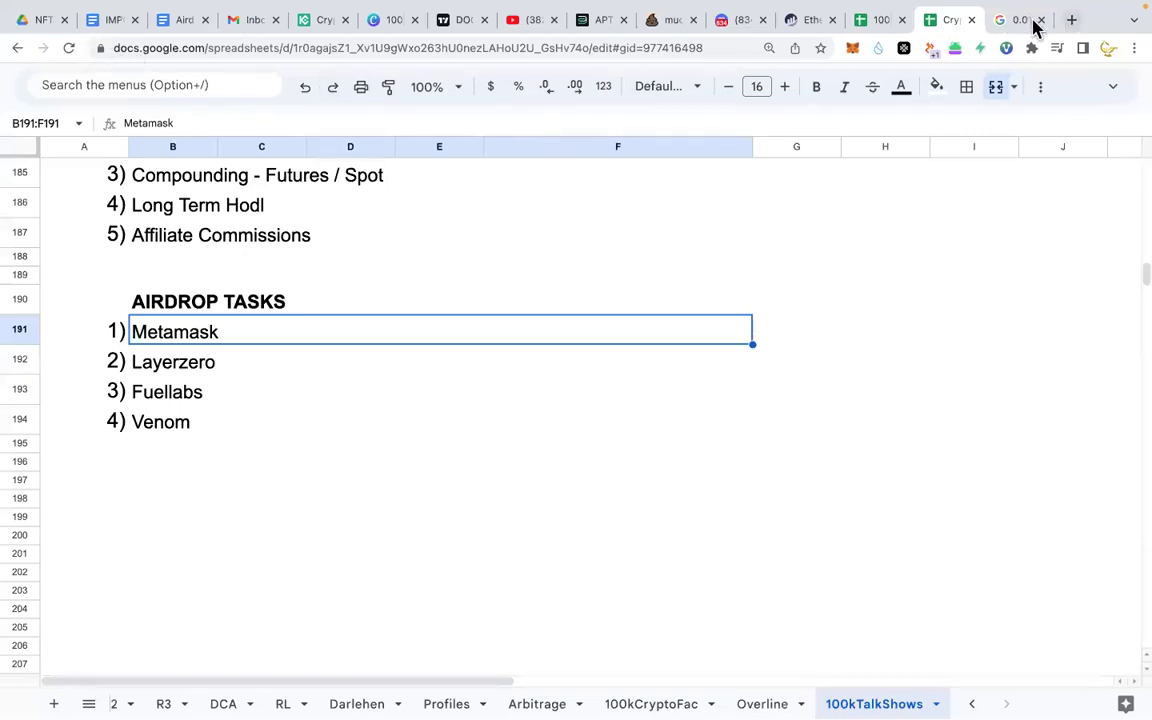
mouse_move(1030, 3)
click(1020, 63)
click(246, 93)
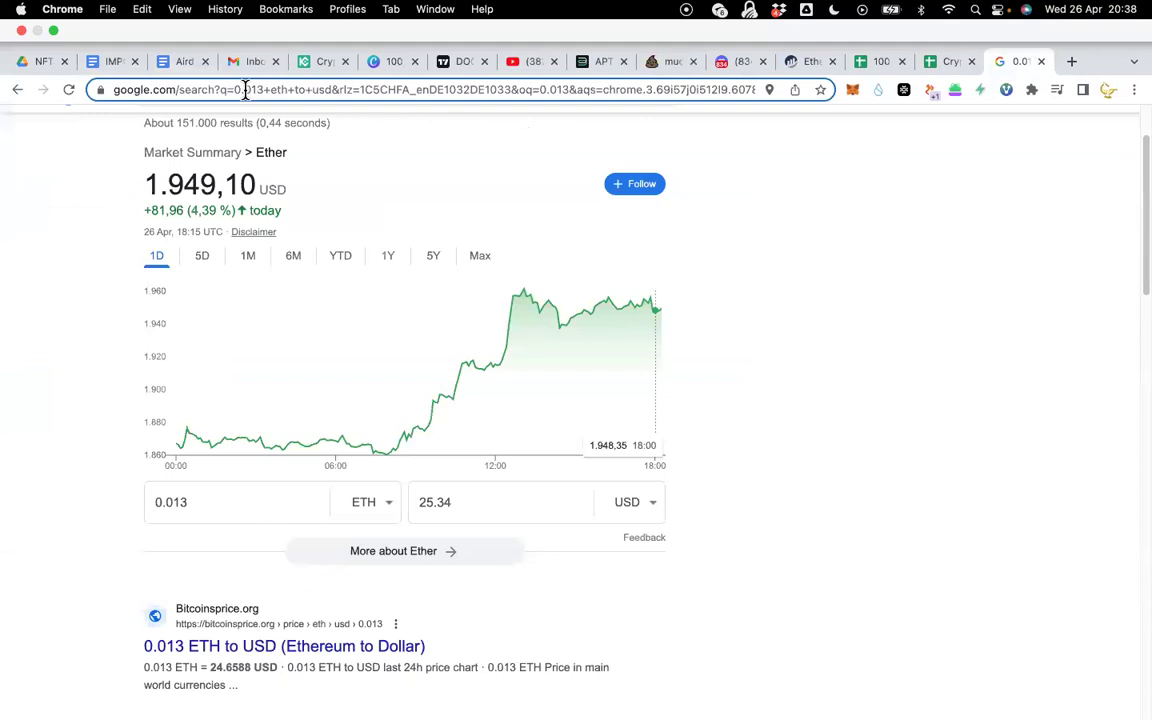
text(arbi)
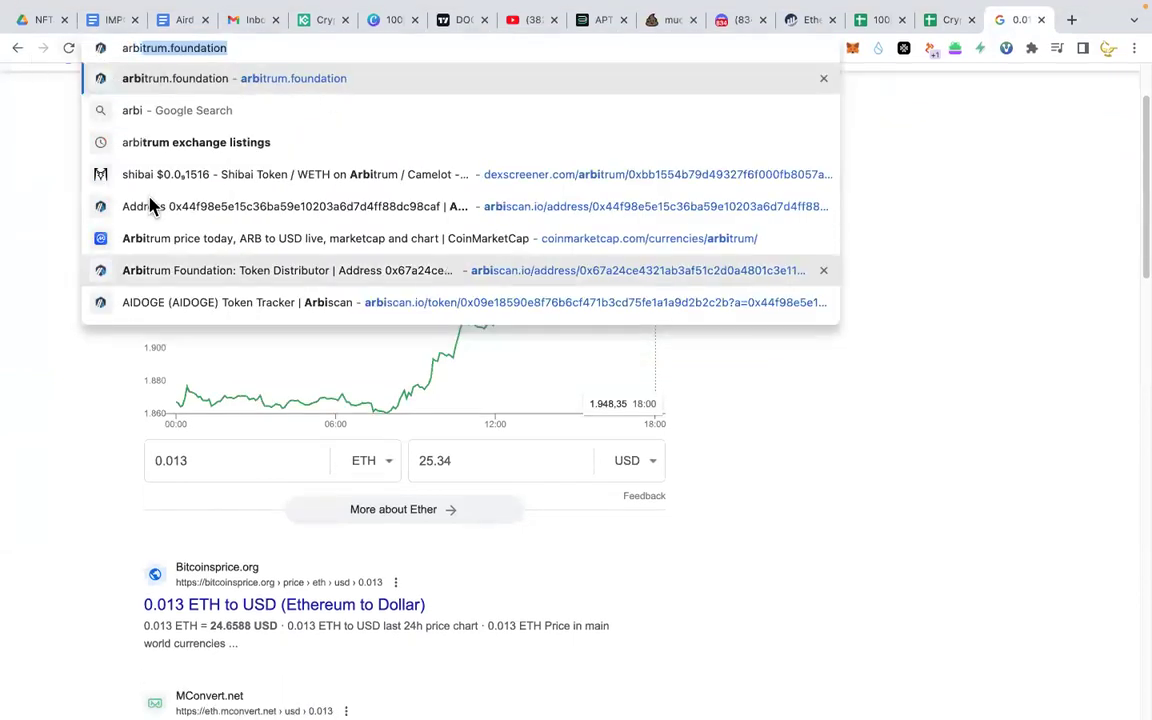
click(250, 19)
click(450, 48)
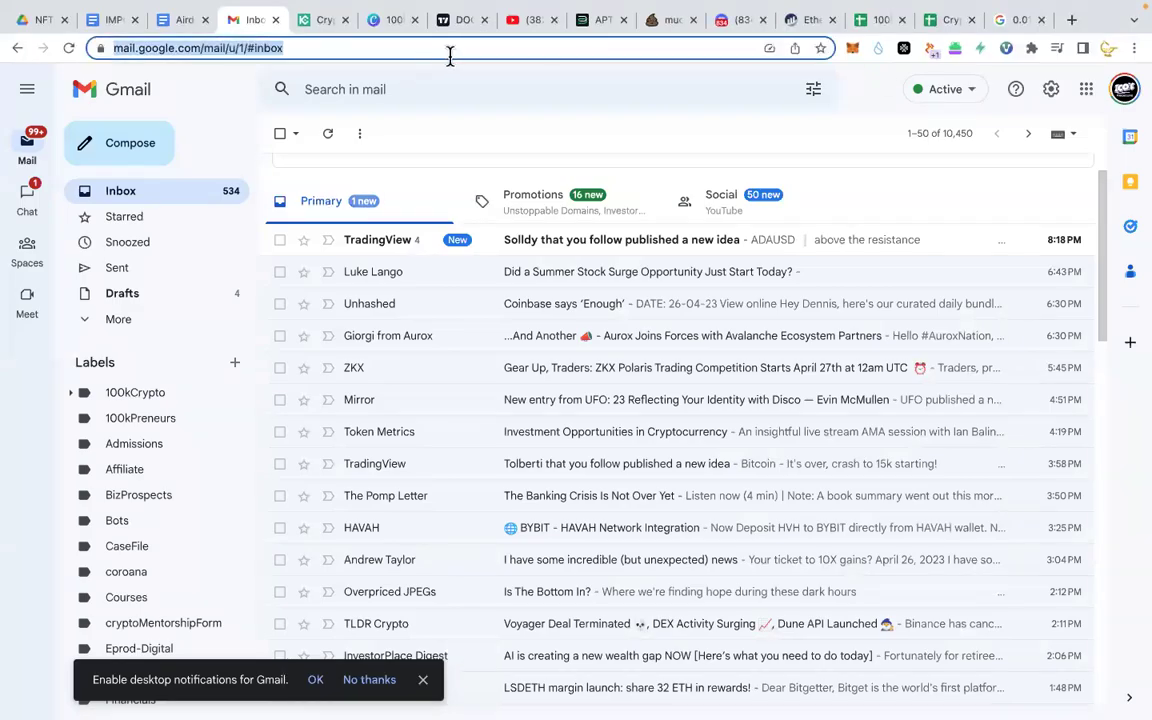
Step: Search Google for "optimism airdrop criteria" in the tab holding the ETH price results
click(1014, 20)
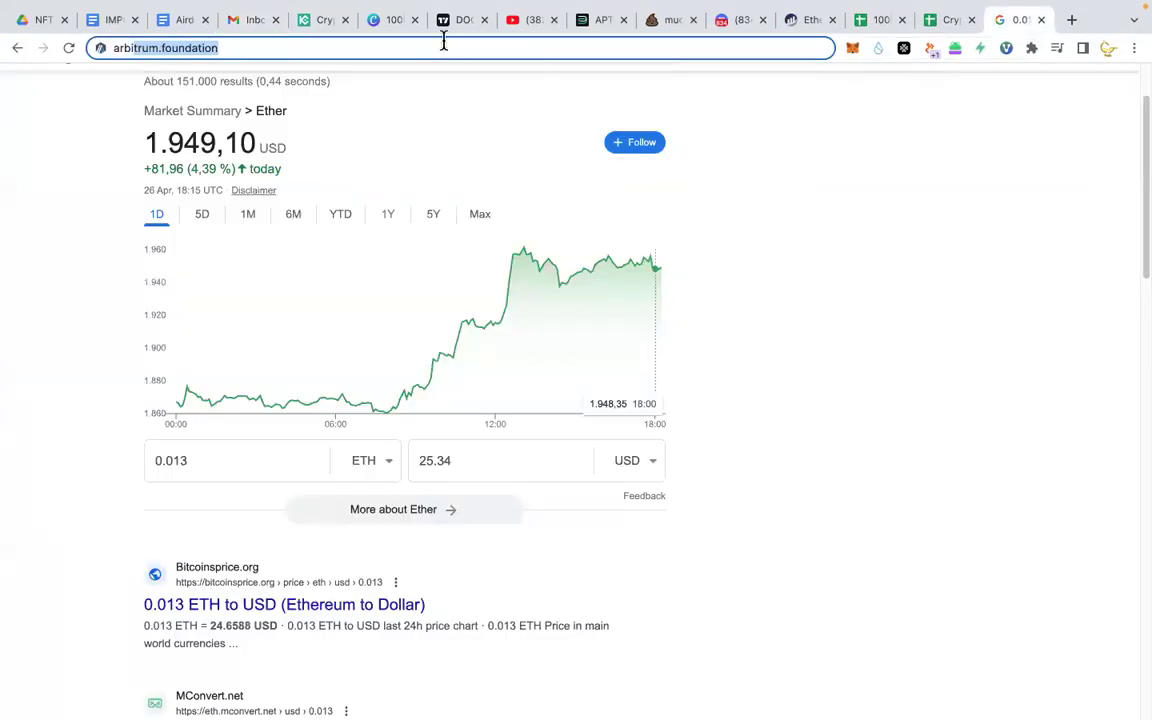
click(445, 48)
text(arbi)
key(BackSpace)
key(BackSpace)
key(BackSpace)
key(BackSpace)
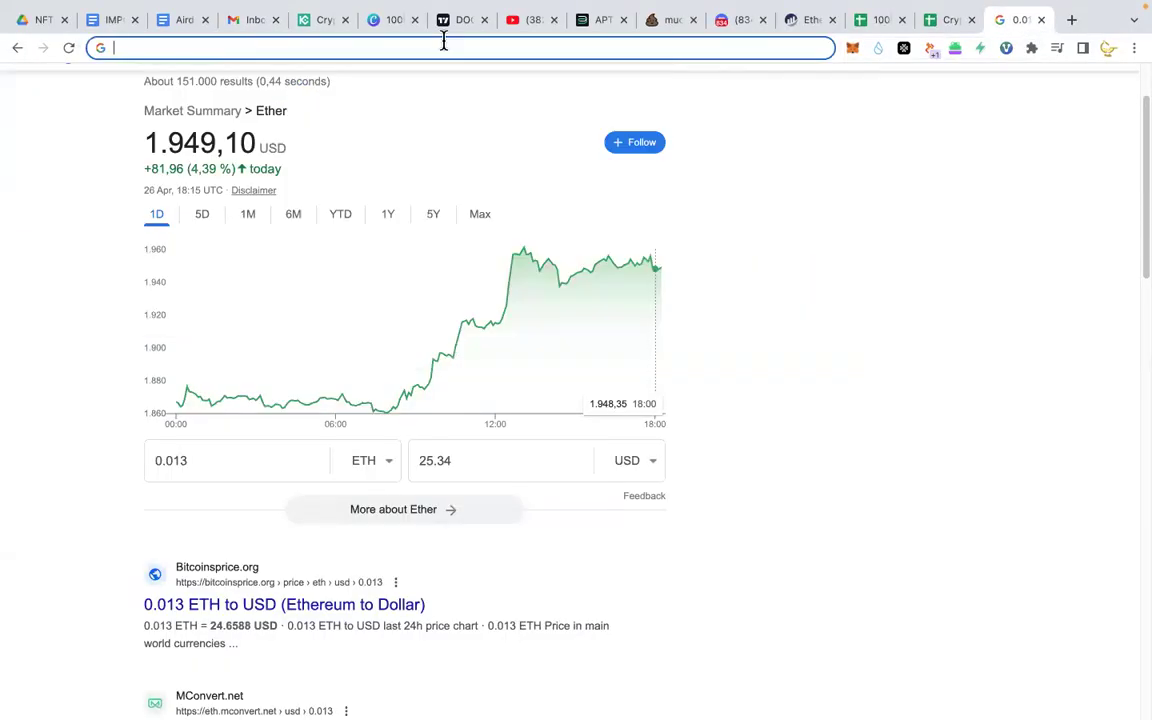
text(arb)
key(BackSpace)
key(BackSpace)
key(BackSpace)
key(BackSpace)
text(opt)
key(Return)
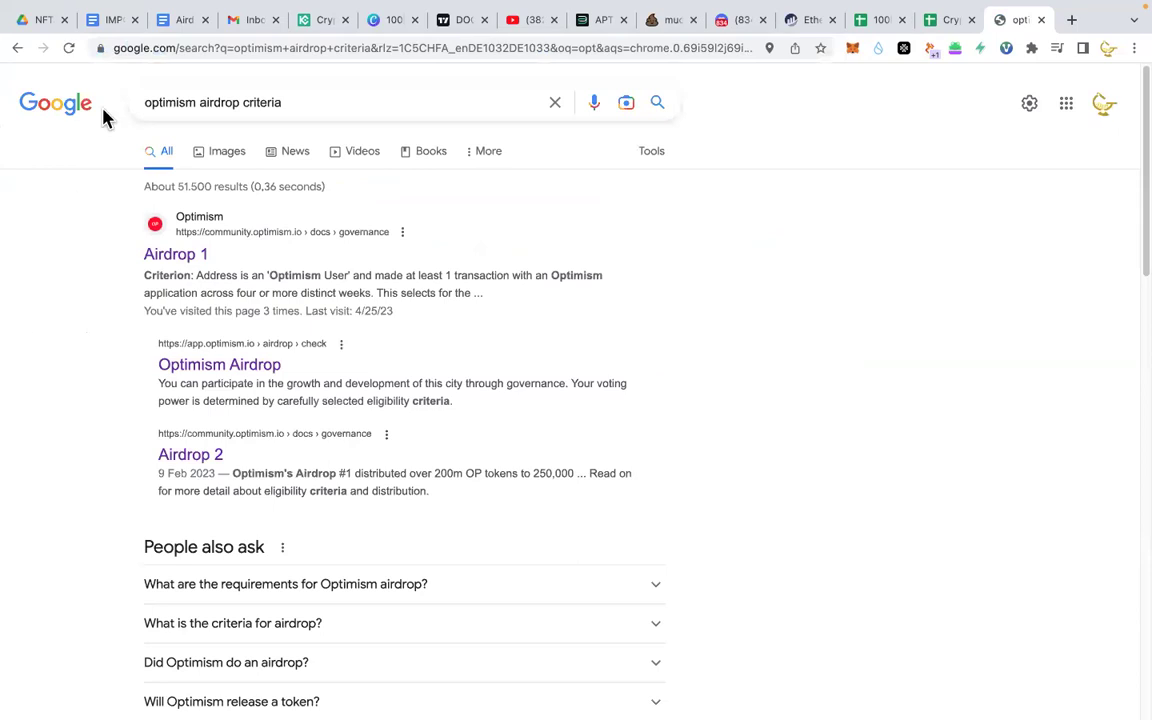
Step: Open Optimism's "Airdrop 1" page and highlight "Gitcoin Donors (on L1)" and its OP allocation in the allocations table
click(190, 256)
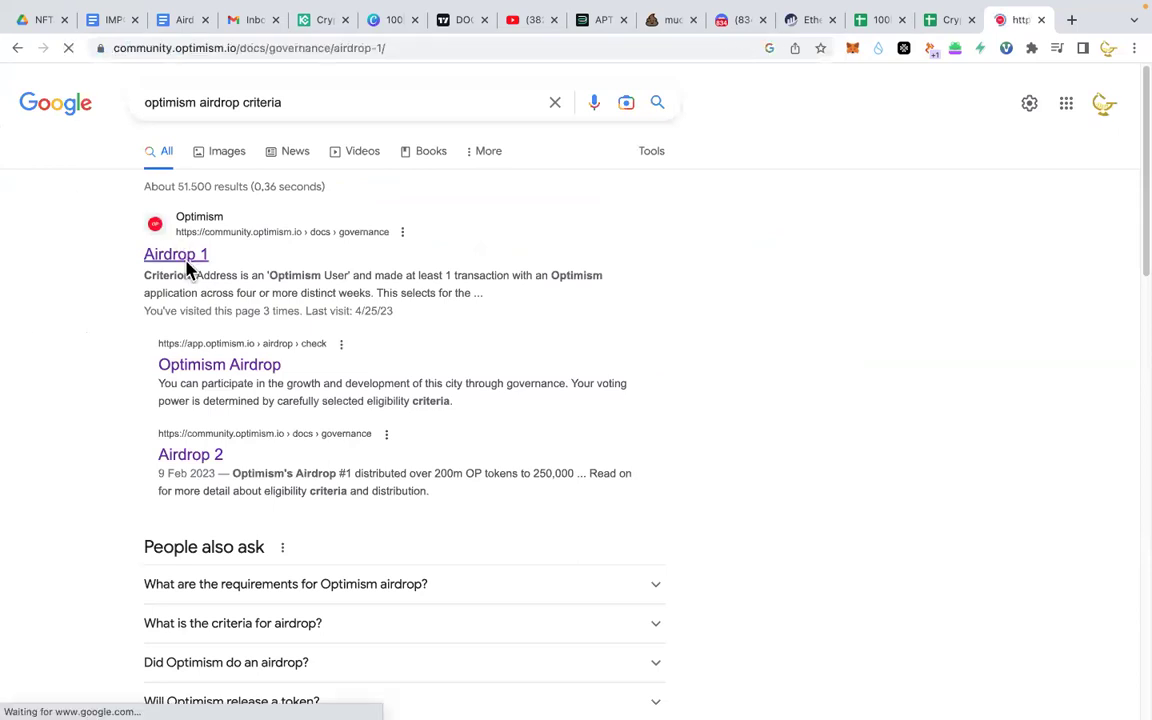
scroll(370, 388, down, 3)
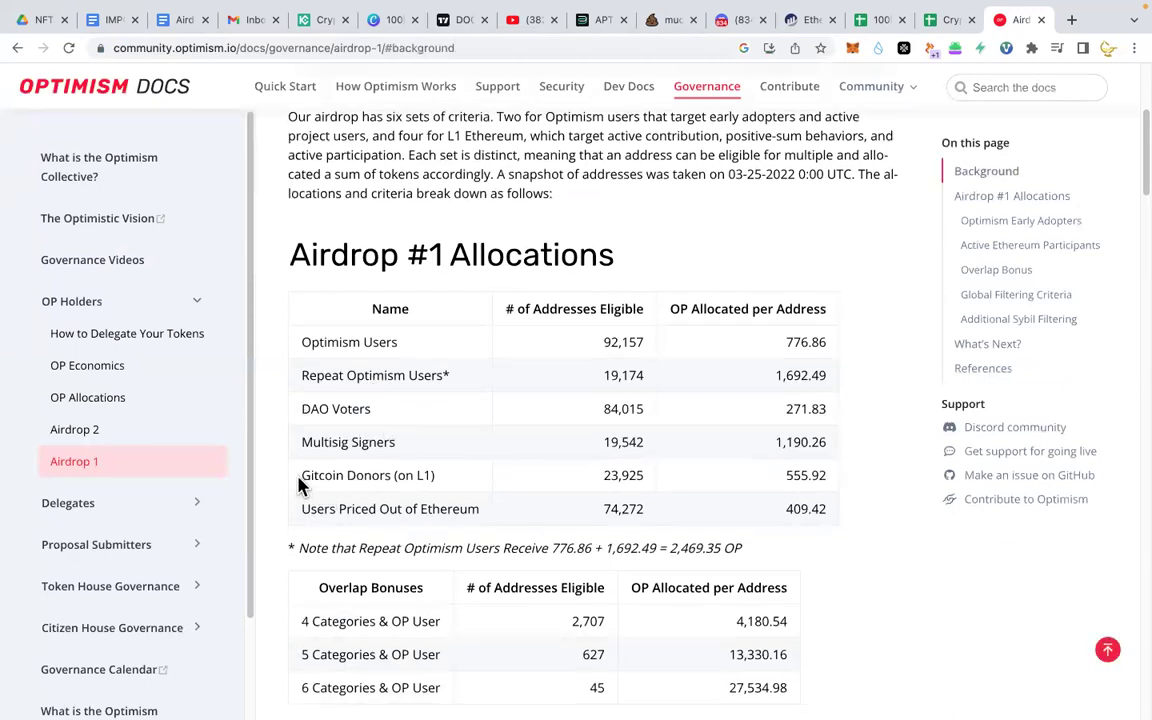
drag(300, 477, 453, 481)
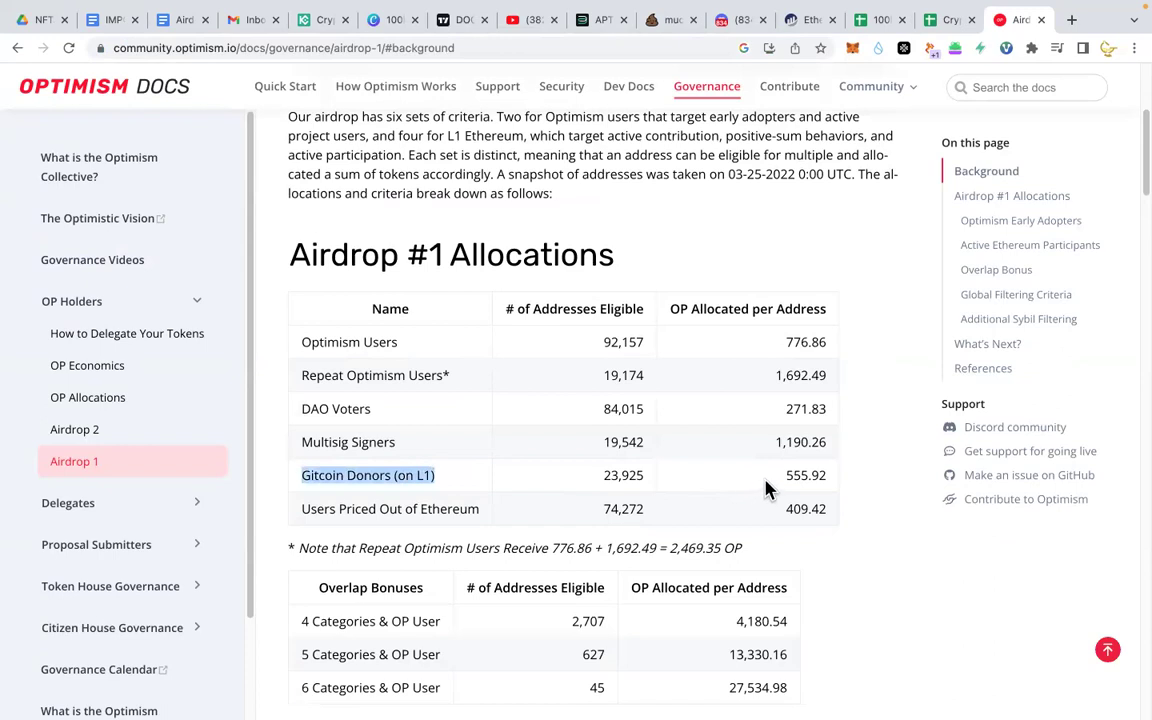
click(392, 489)
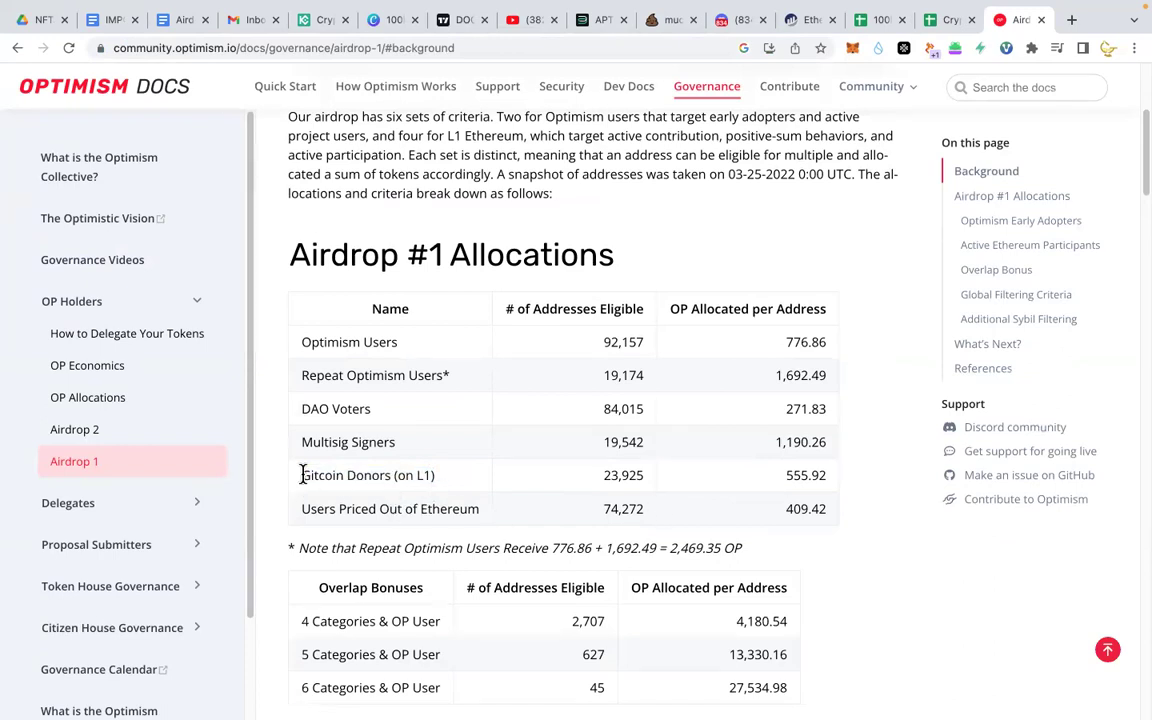
drag(390, 474, 426, 476)
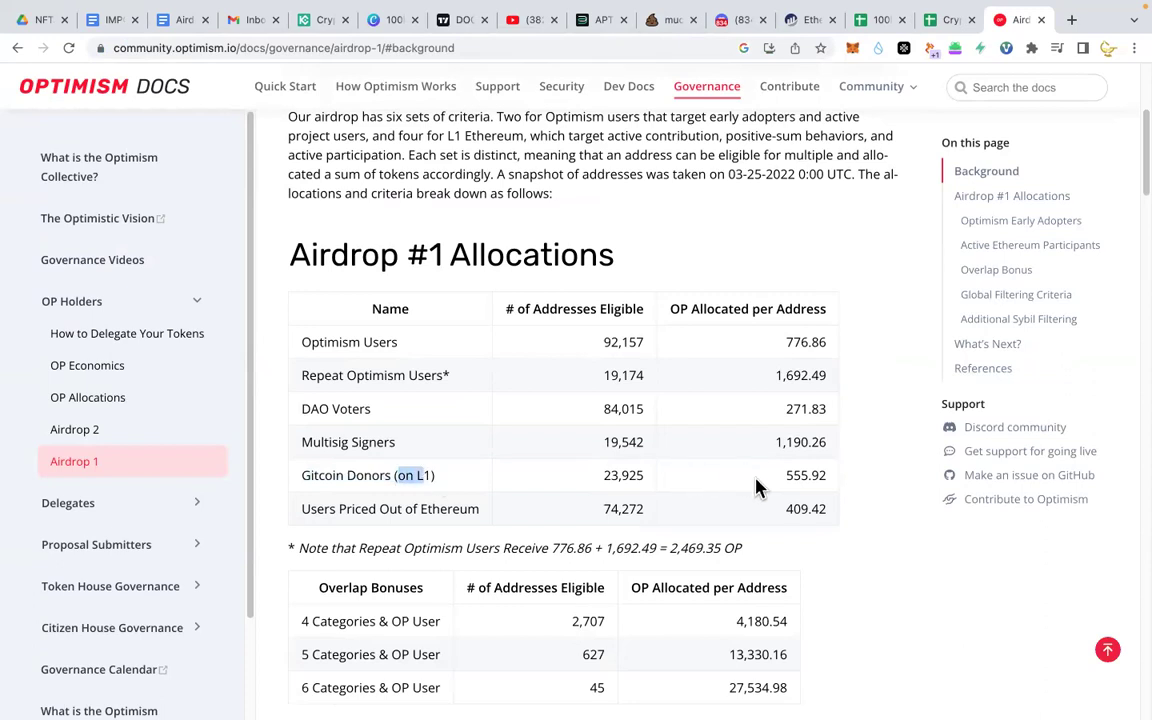
drag(785, 480, 815, 481)
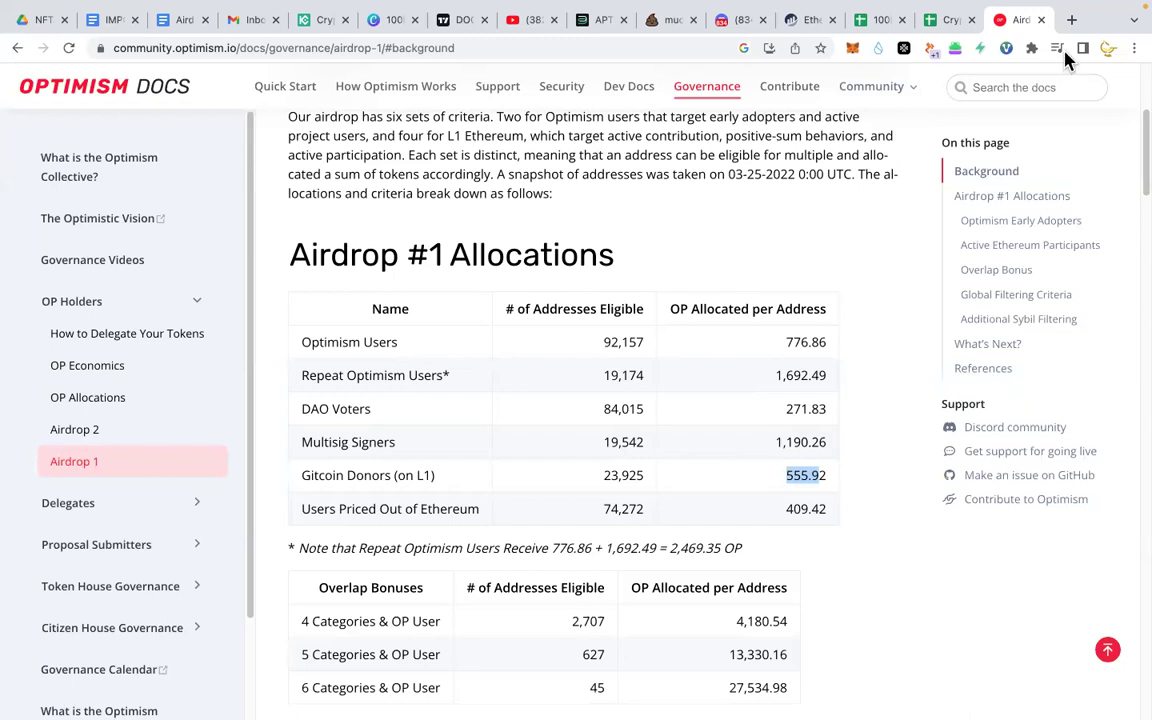
Step: Search for "optimism token price" in a new tab and open Optimism's CoinMarketCap page
click(1071, 20)
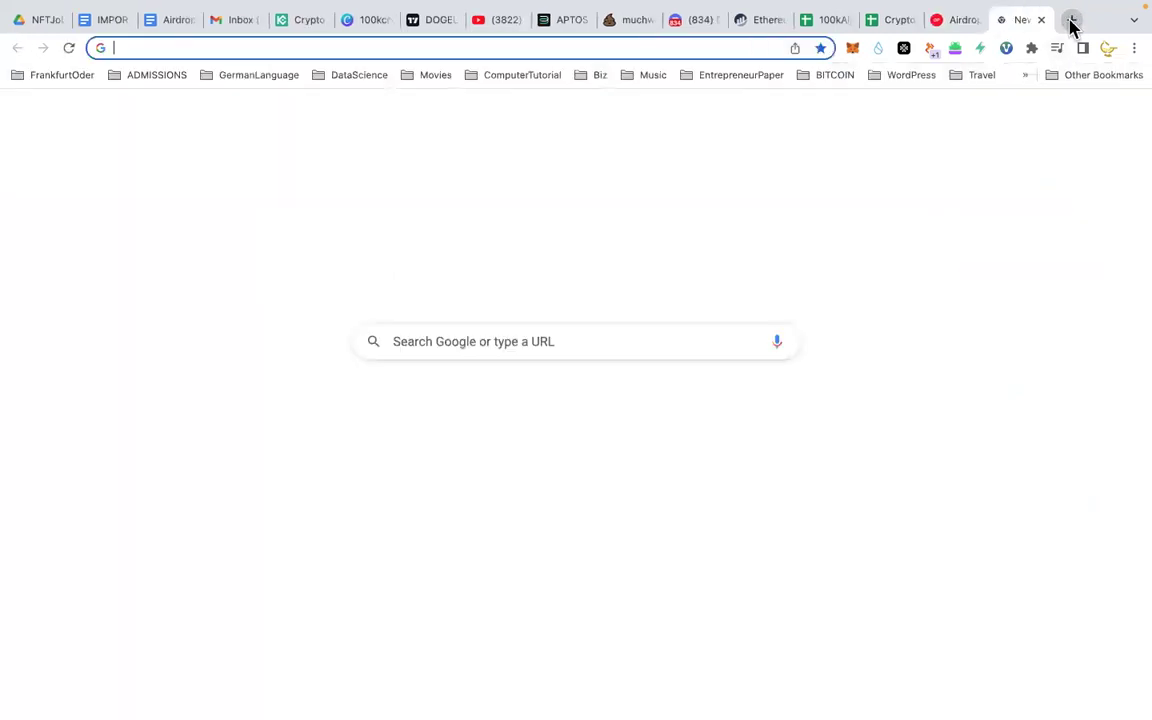
text(optimism to)
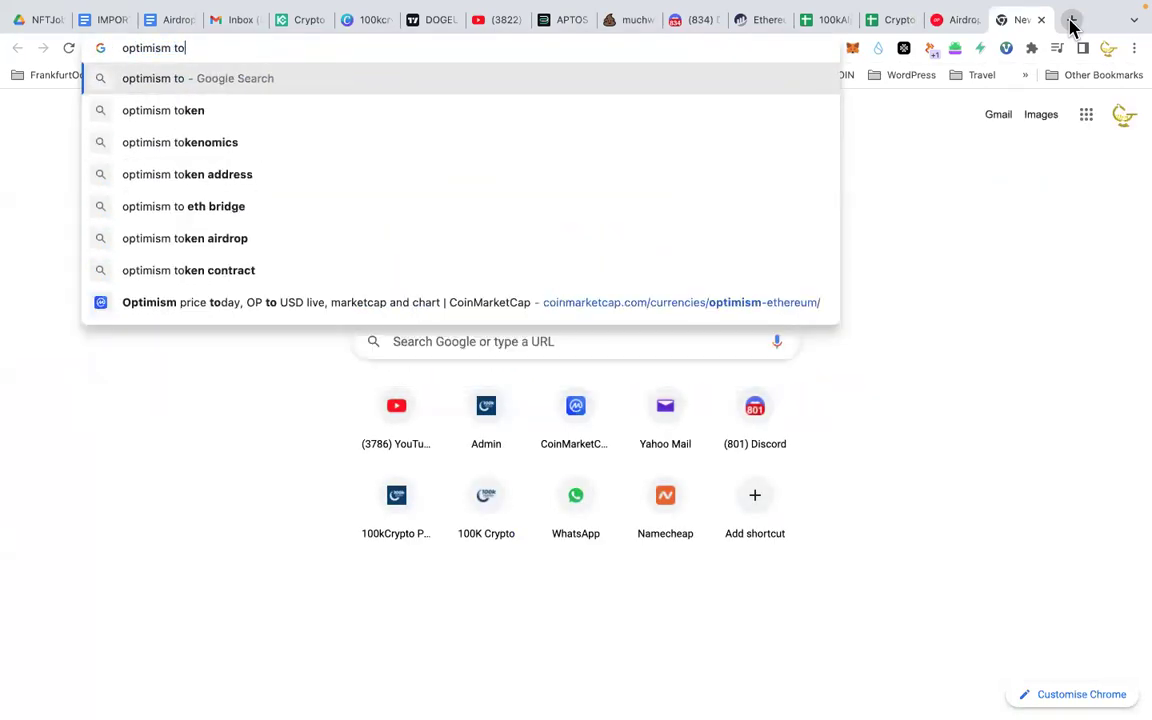
text(ken price)
key(Return)
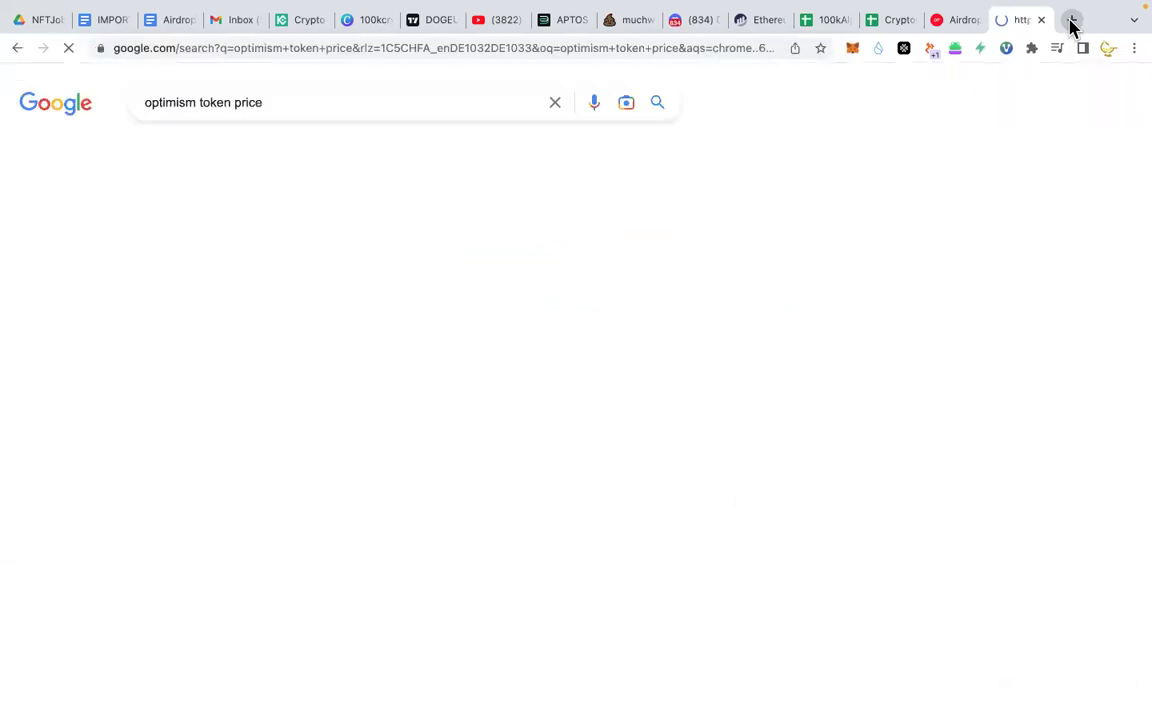
click(243, 256)
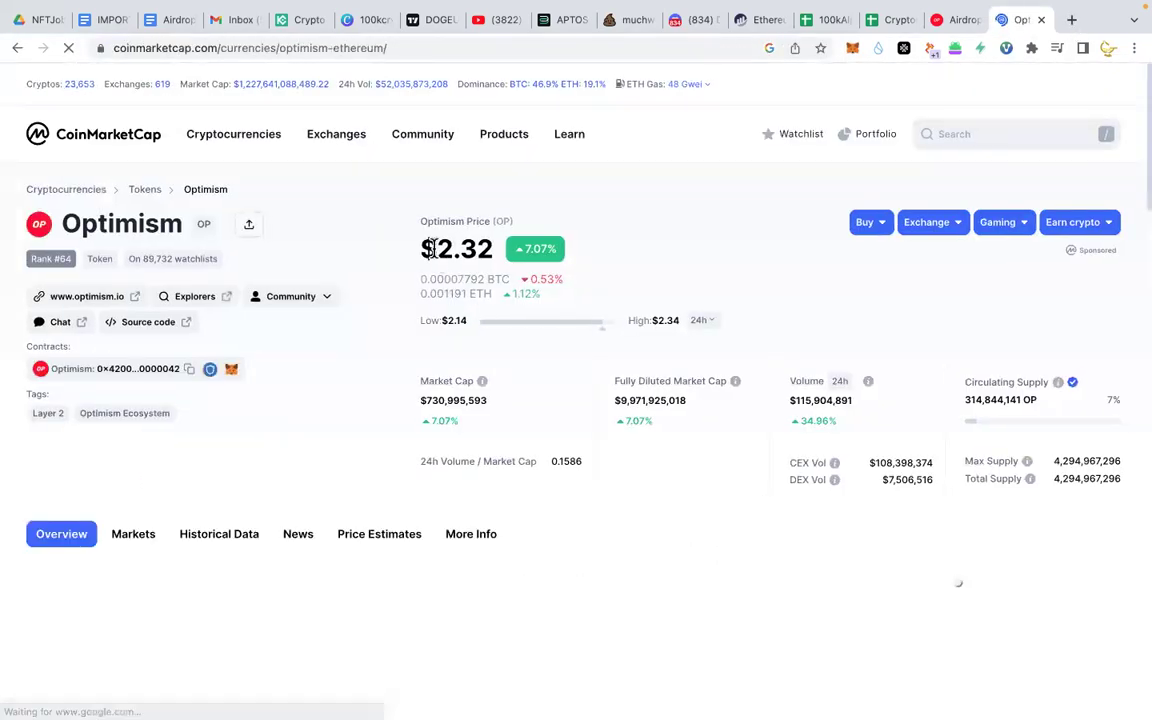
Step: Return to the Airdrop #1 allocations, review the overlap bonuses, and highlight the Gitcoin Donors entry and its OP allocation again
click(958, 22)
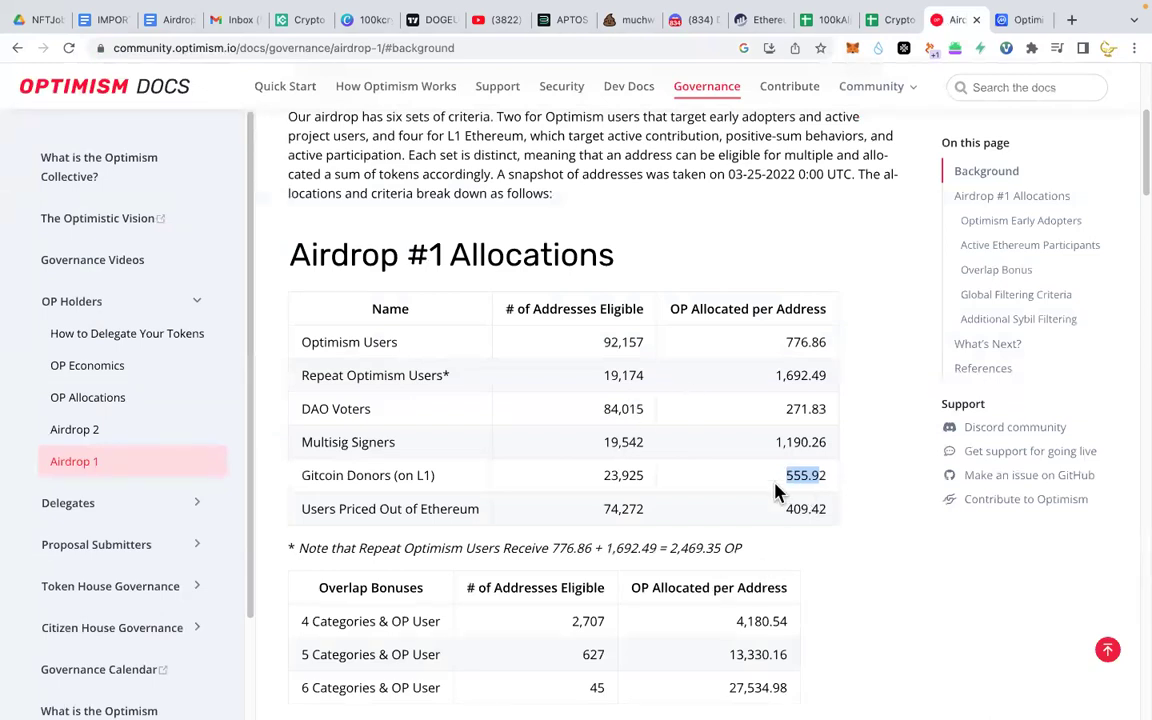
click(845, 481)
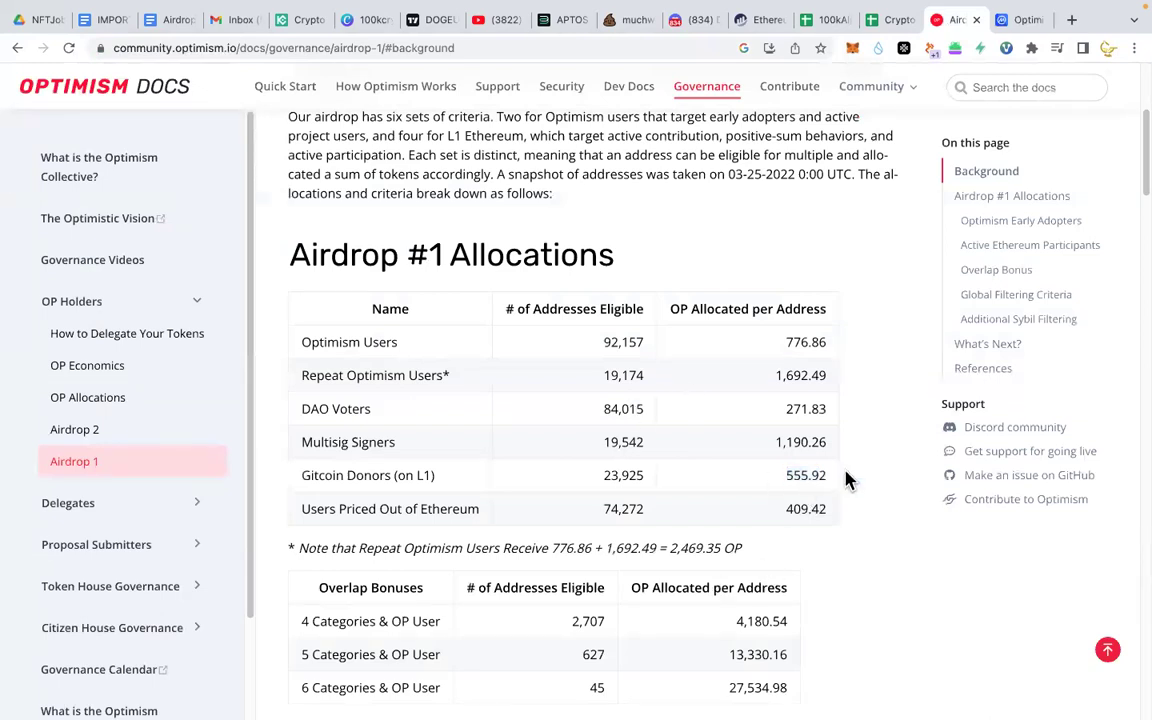
scroll(700, 505, down, 1)
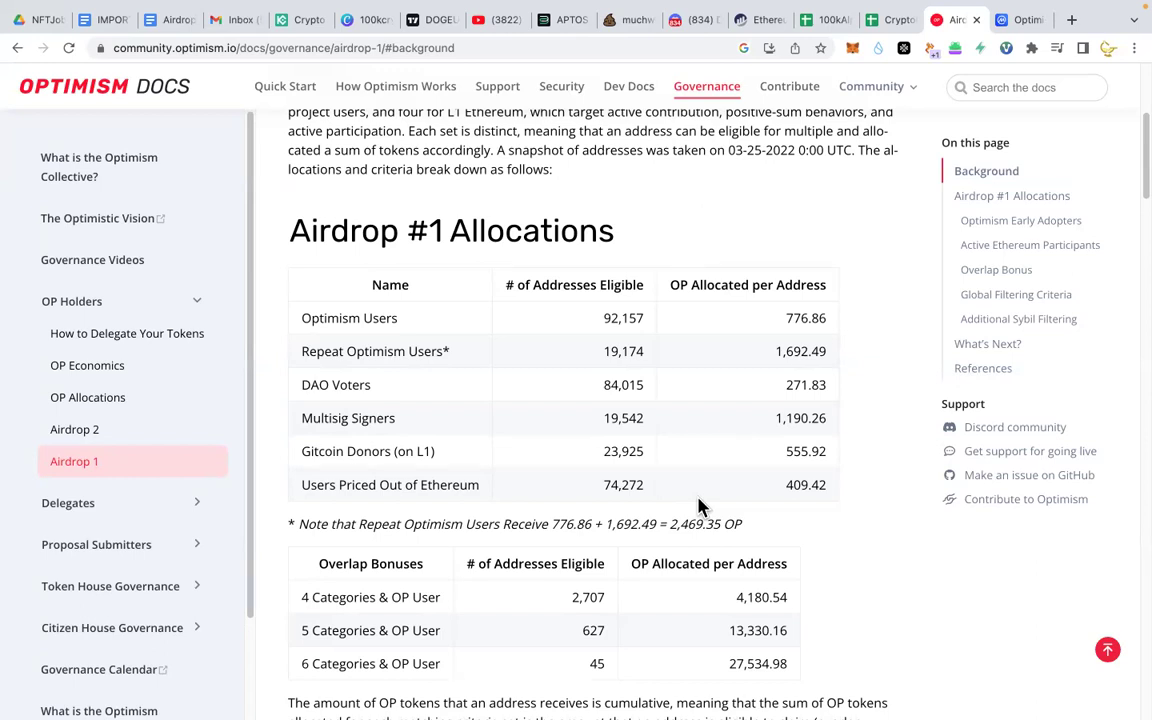
scroll(700, 510, down, 3)
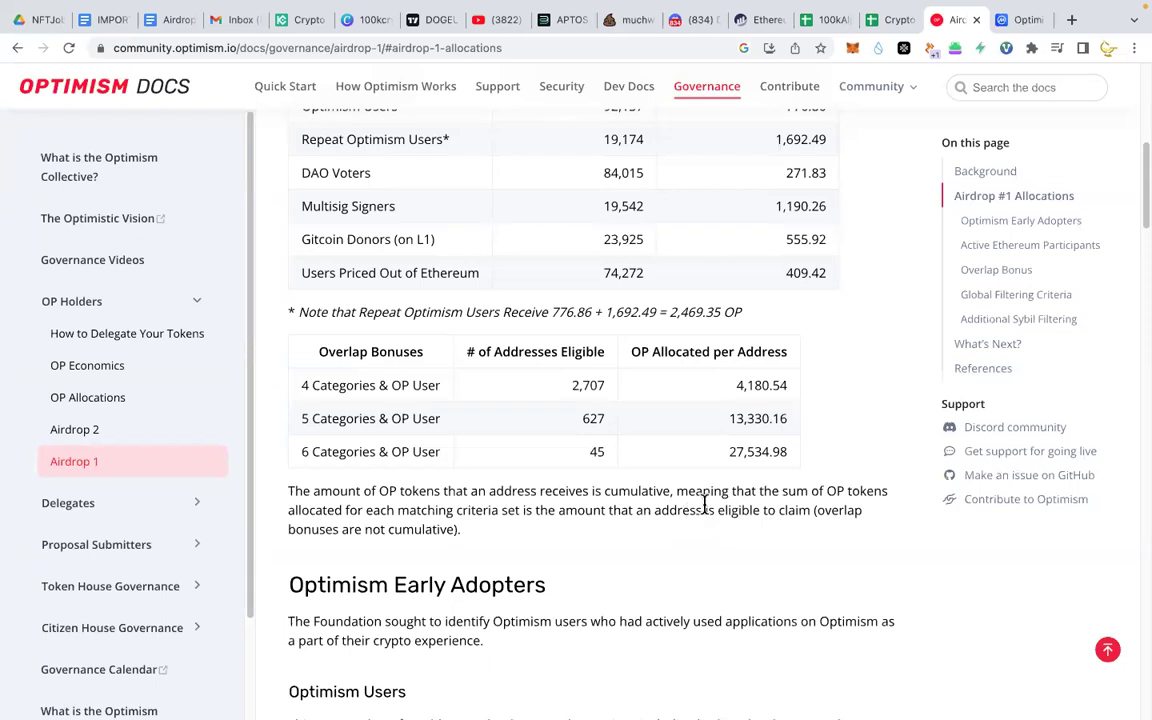
scroll(663, 452, up, 3)
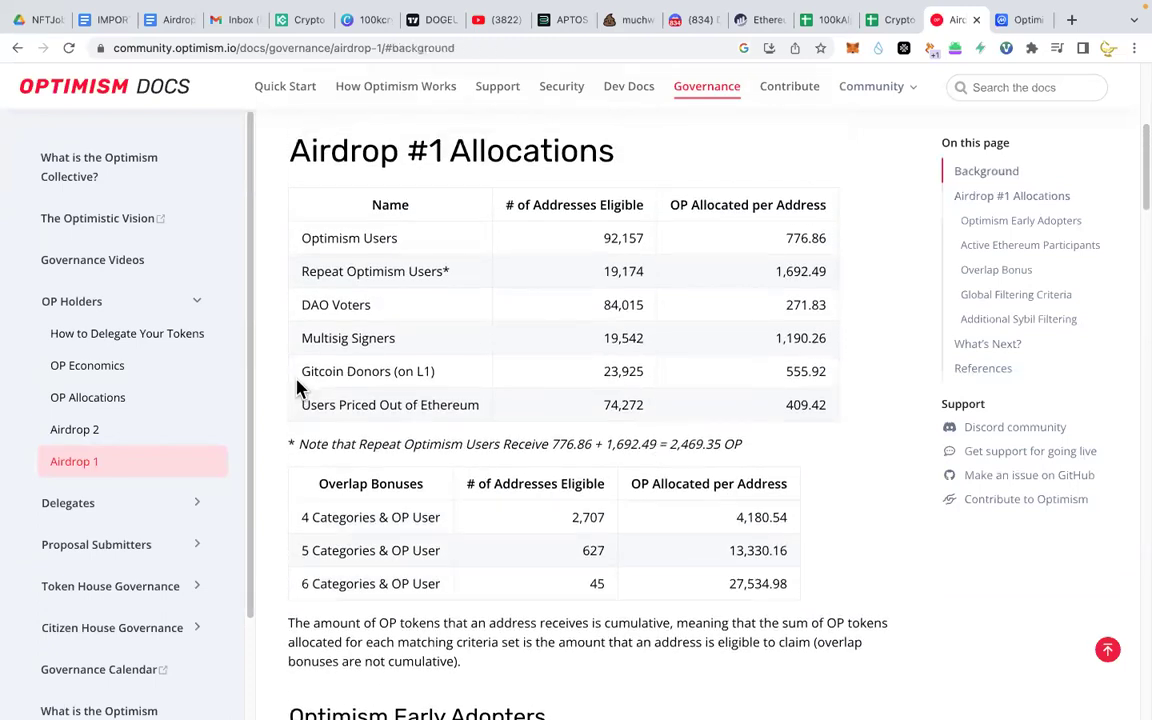
triple_click(445, 378)
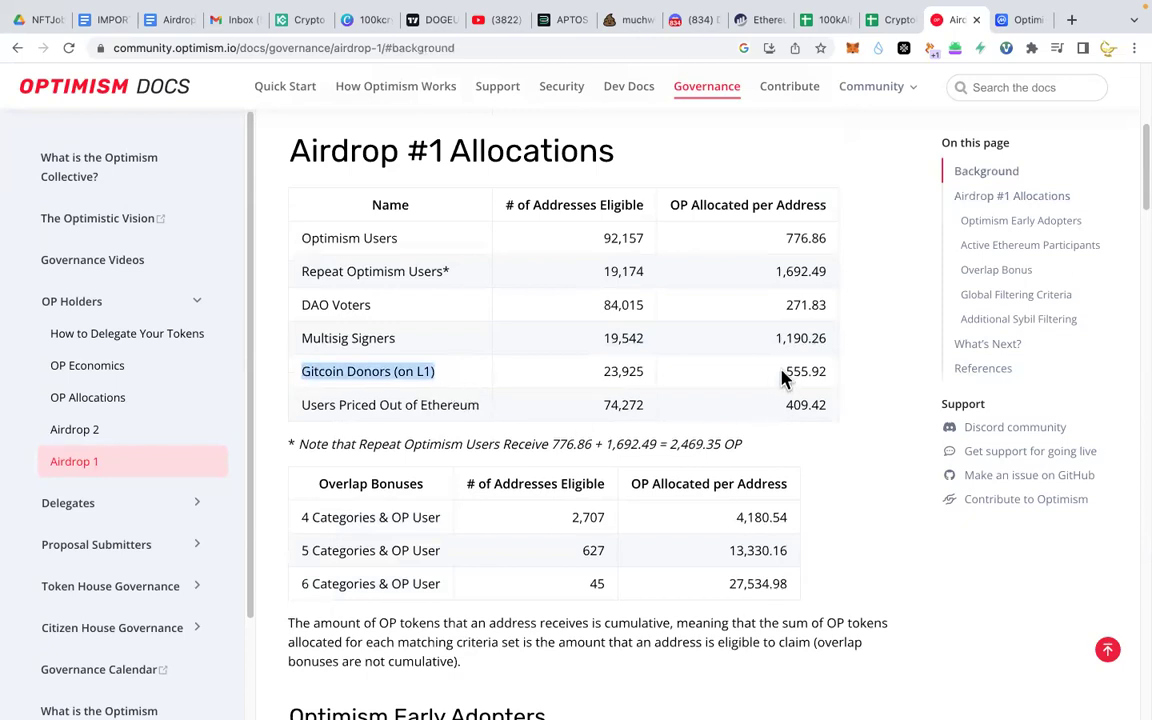
drag(783, 376, 824, 373)
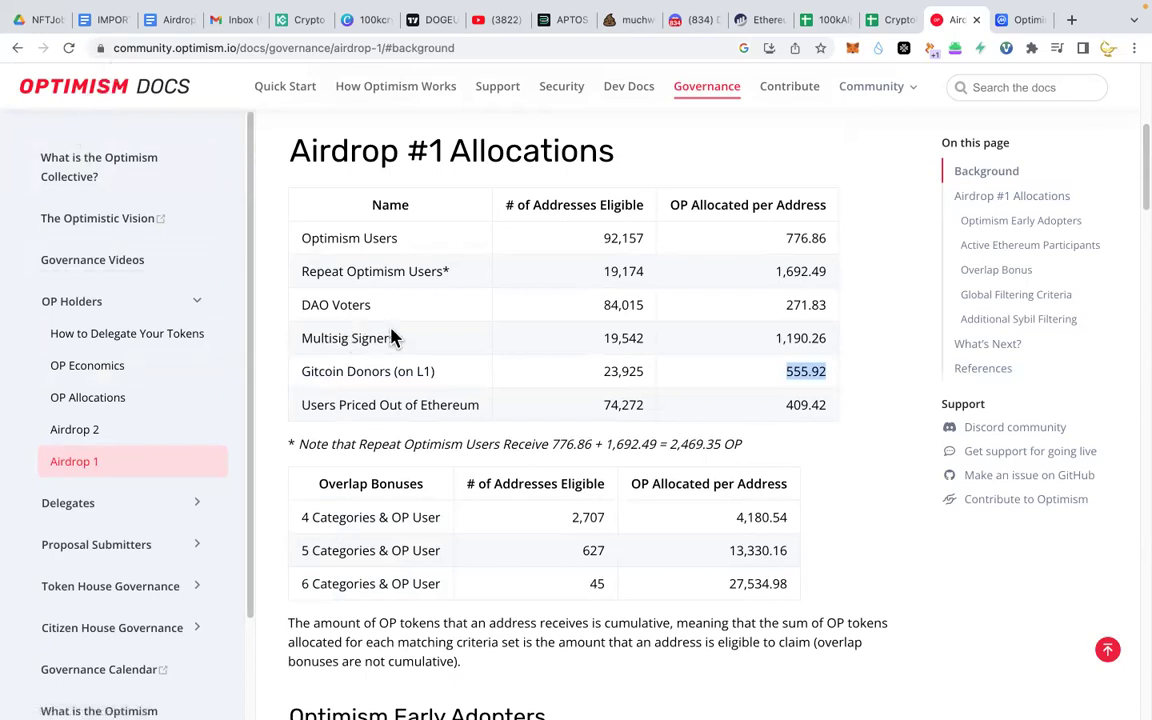
scroll(520, 442, down, 3)
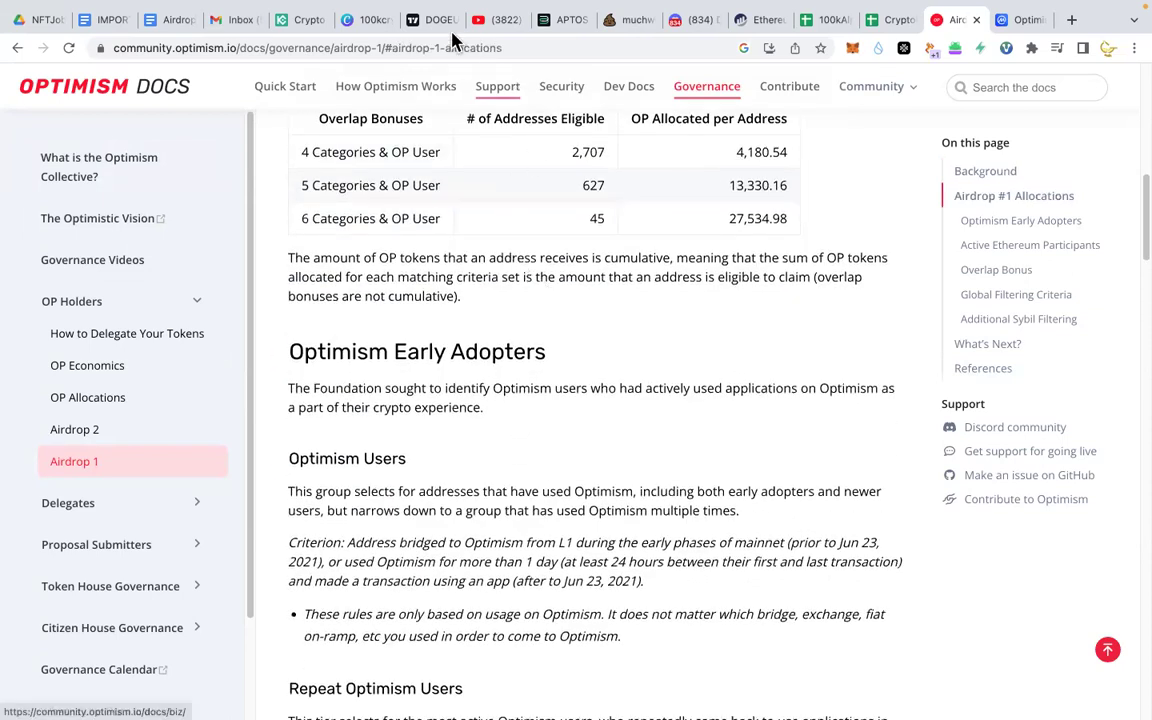
Step: Switch back to Discord's airdrop-calls channel and show the text of the Gitcoin beta round donation post
click(672, 20)
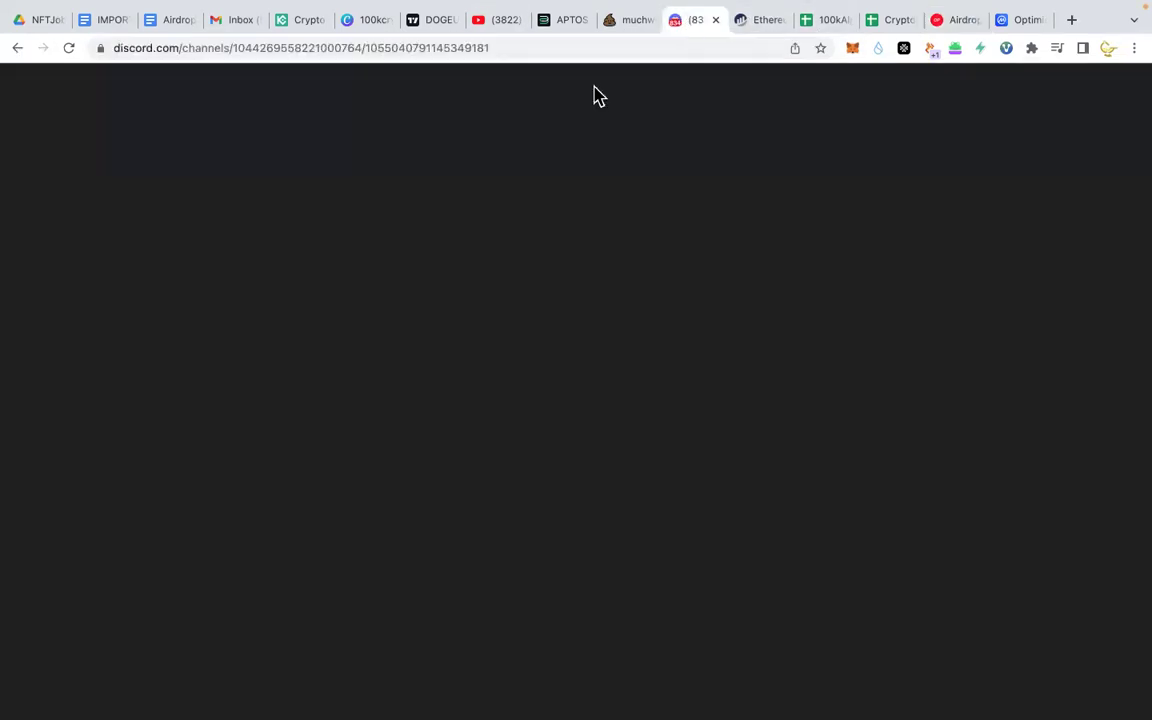
scroll(390, 255, up, 3)
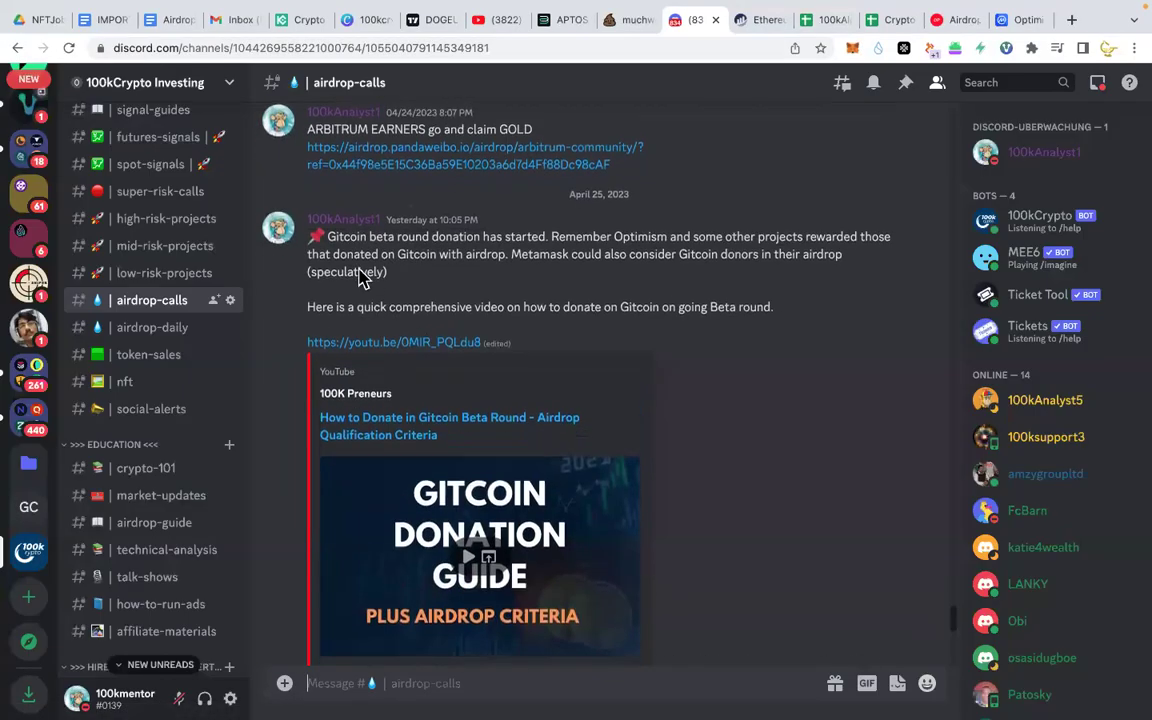
Step: Highlight the text of the Gitcoin beta round donation post in the airdrop-calls channel
drag(776, 309, 308, 245)
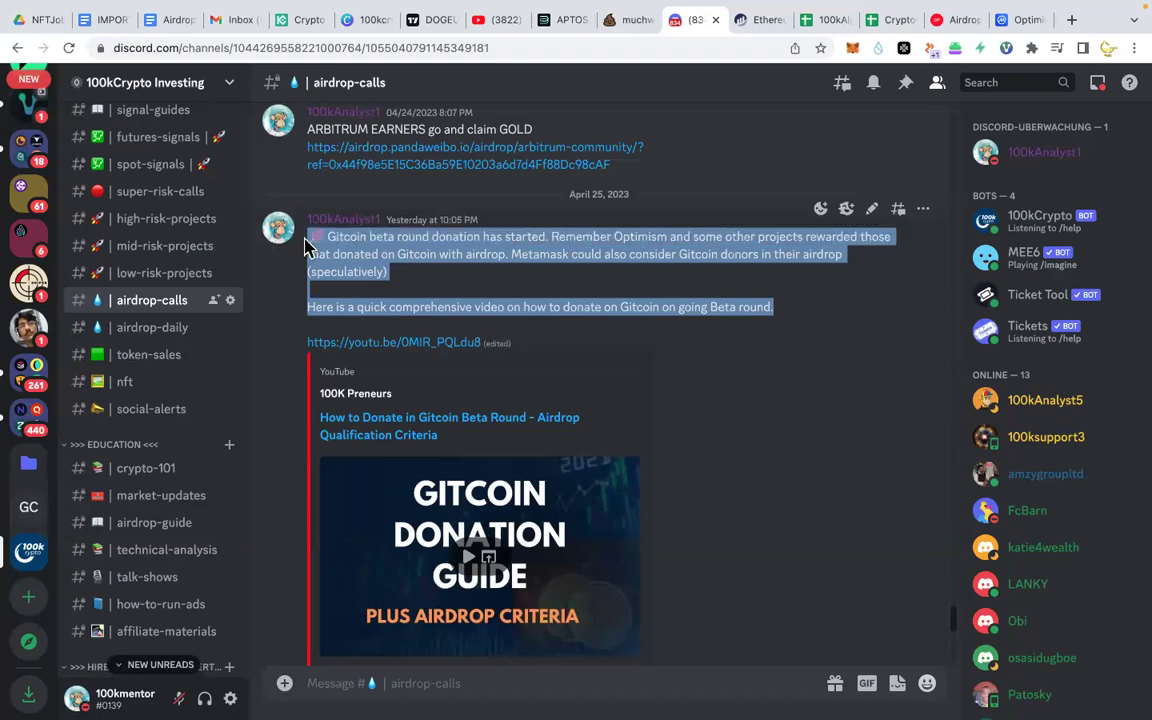
click(310, 240)
drag(789, 316, 368, 216)
click(407, 243)
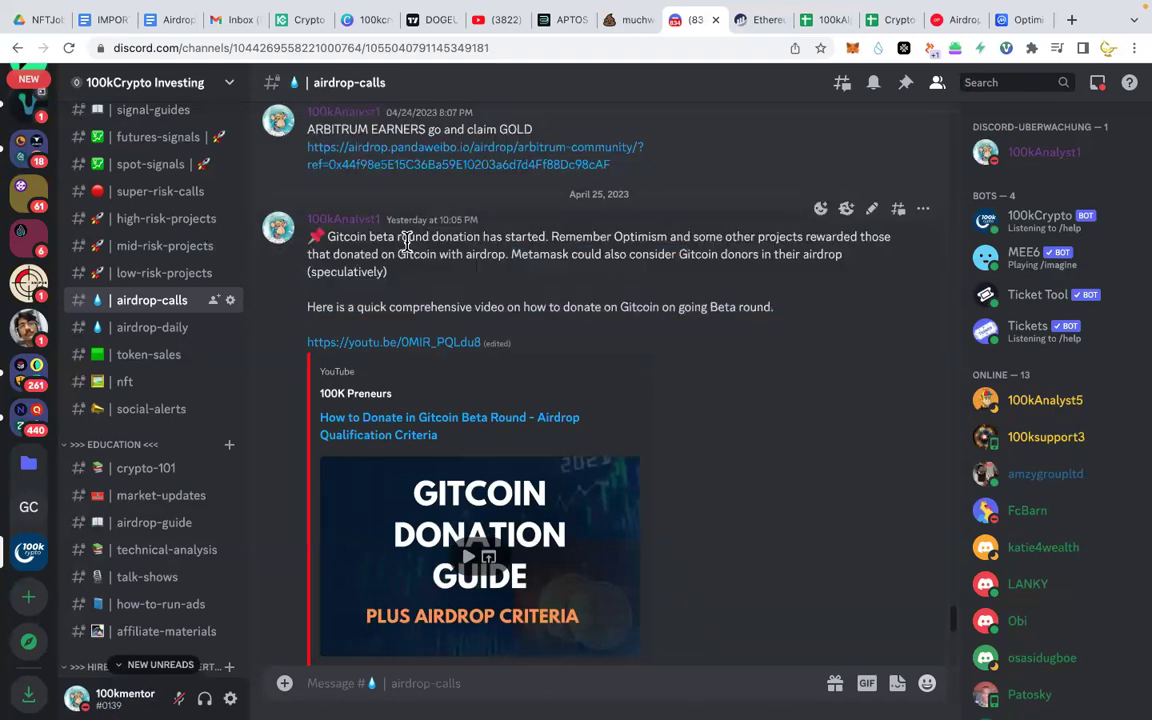
drag(782, 312, 300, 228)
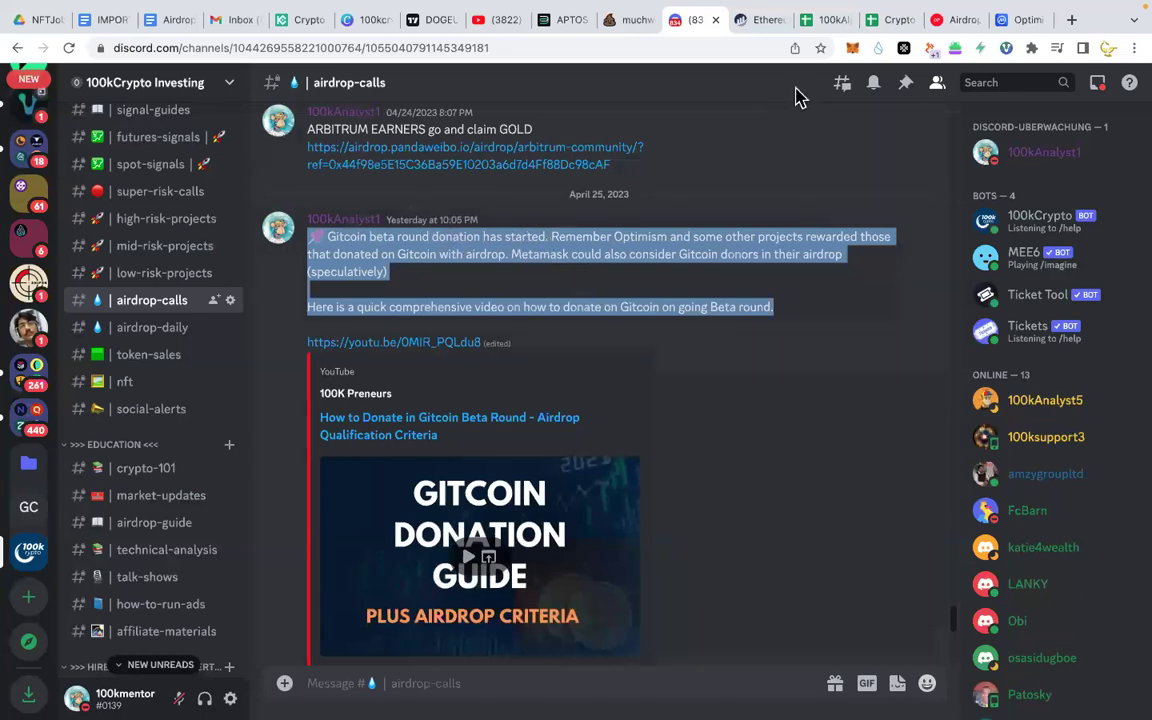
Step: Return to the 100kTalkShows sheet, review the airdrop tasks, and highlight the Metamask row followed by the Layerzero row
click(889, 27)
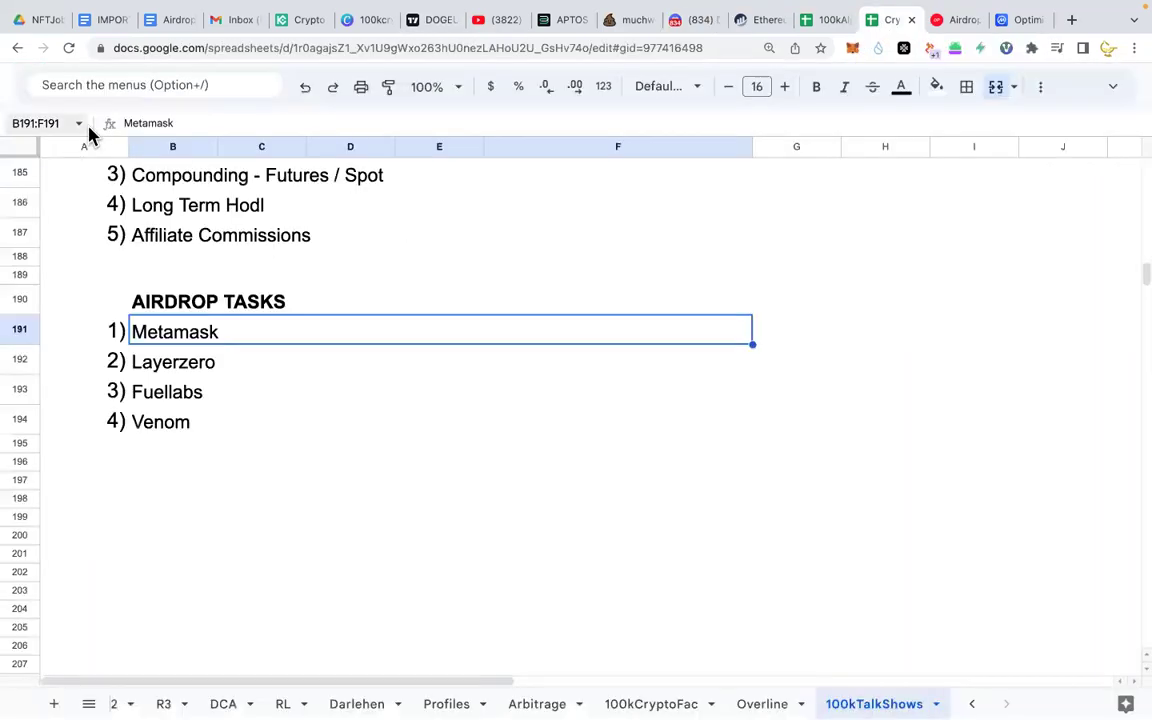
click(18, 329)
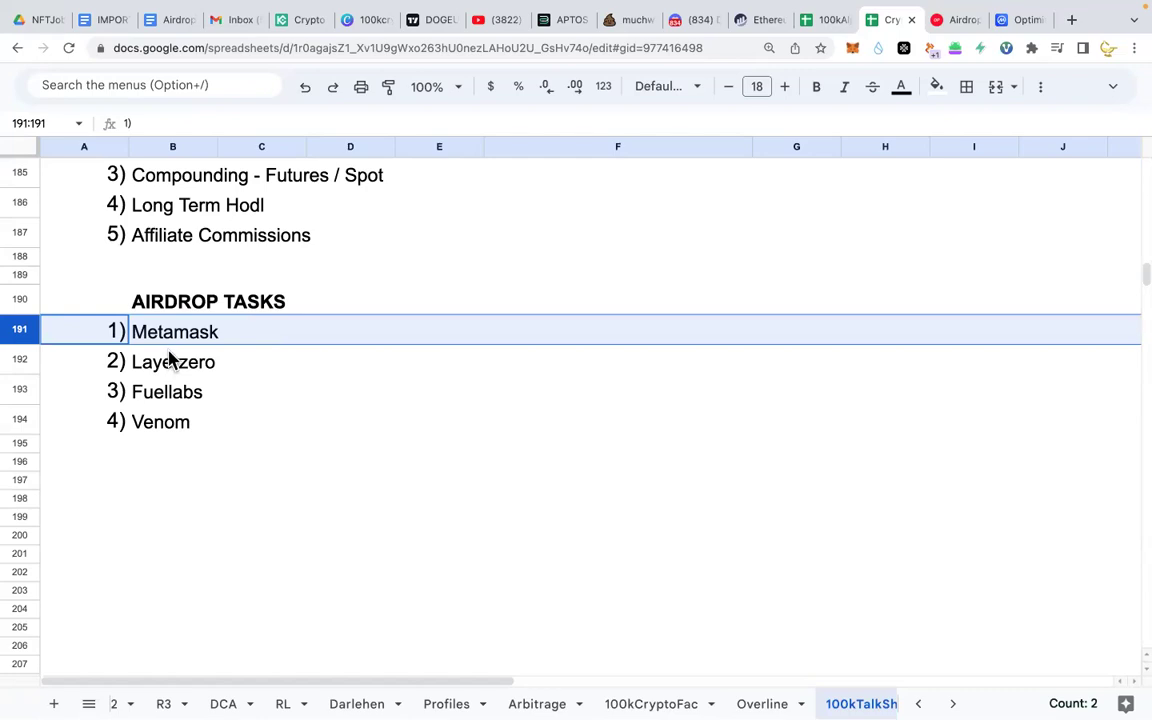
scroll(205, 355, down, 1)
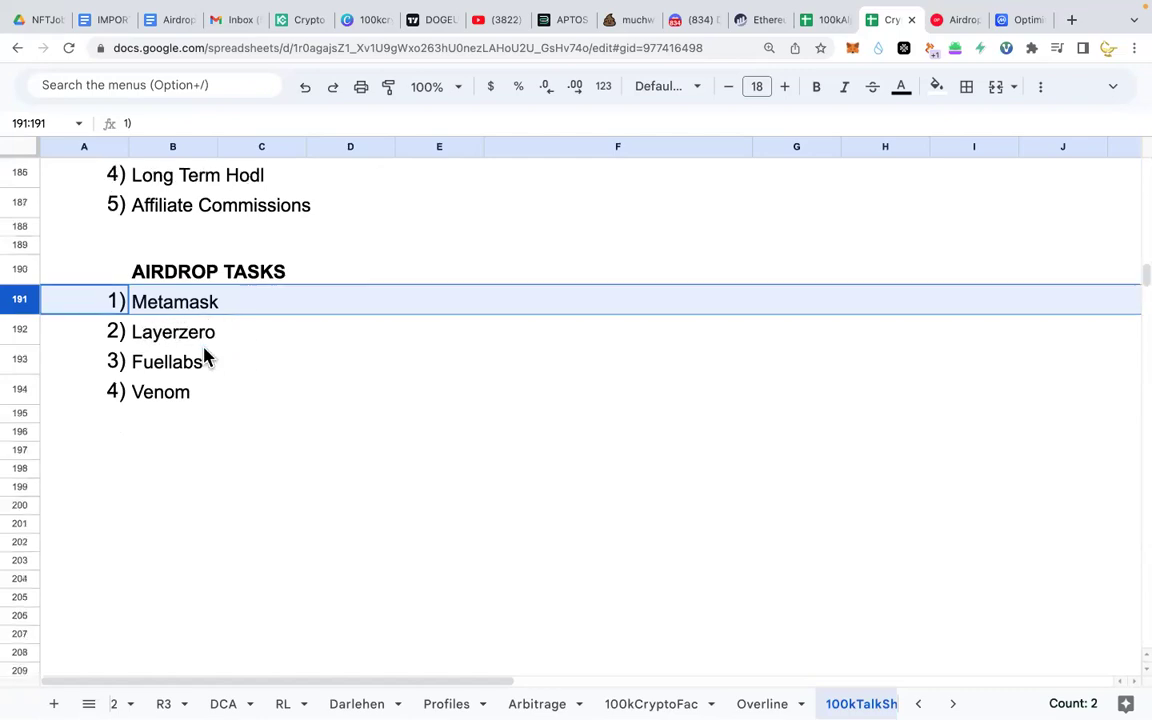
scroll(205, 355, up, 2)
scroll(205, 355, up, 1)
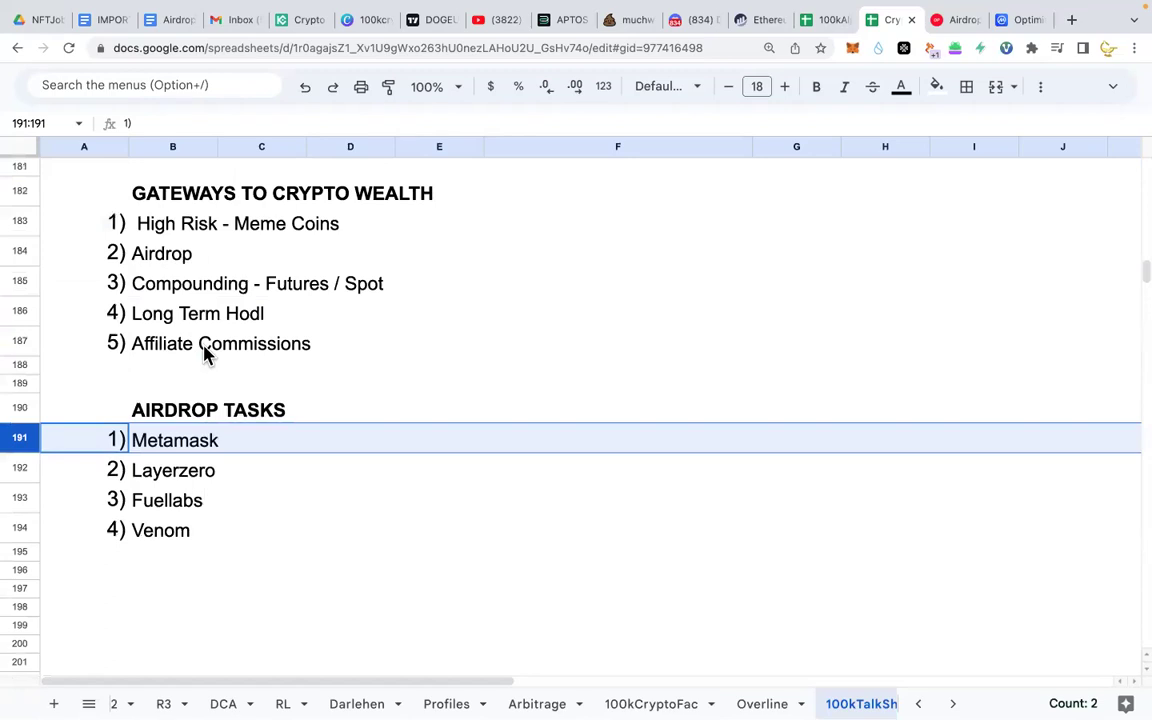
click(290, 450)
click(113, 455)
click(20, 438)
click(18, 468)
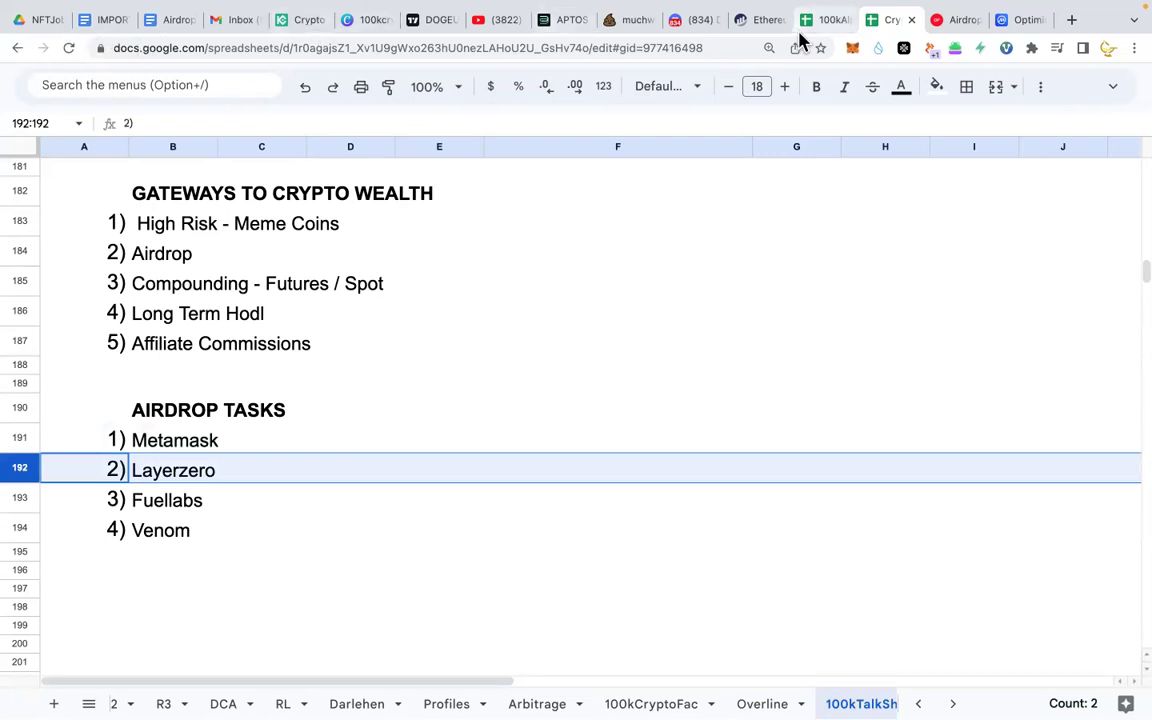
Step: Open the 100KCRYPTO $10K Airdrop Alpha's sheet and go through the bridging and swap tasks under Project 2: Layerzero
click(828, 22)
scroll(630, 273, down, 6)
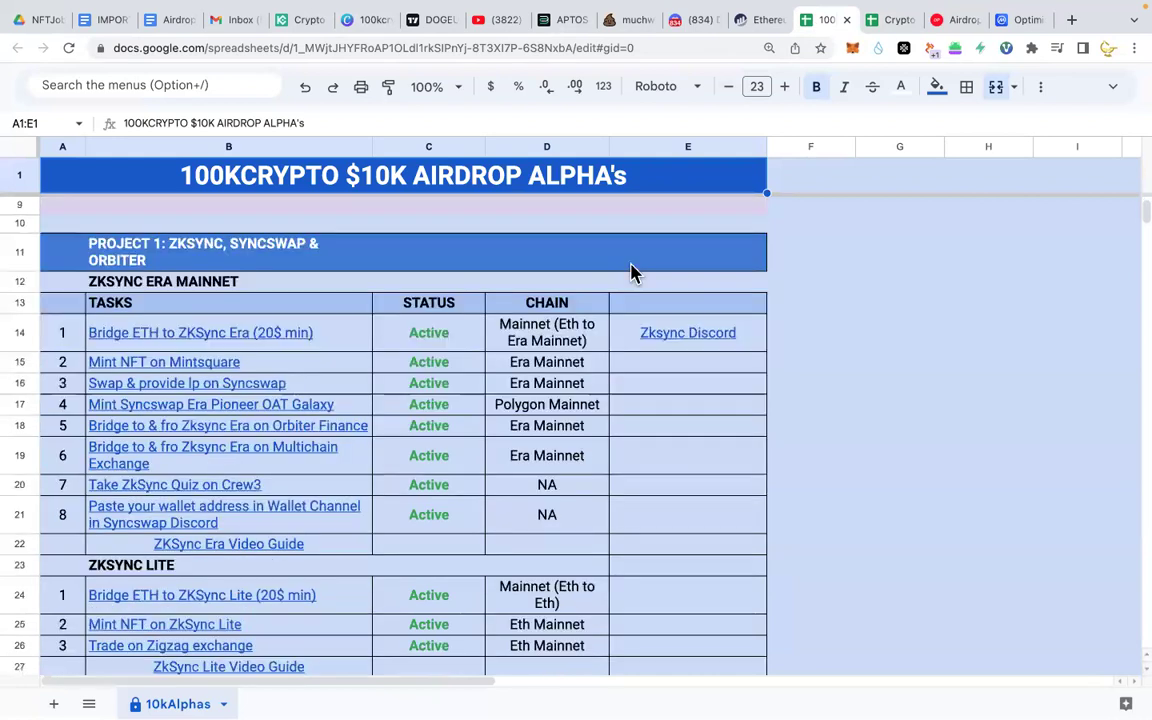
scroll(630, 273, down, 5)
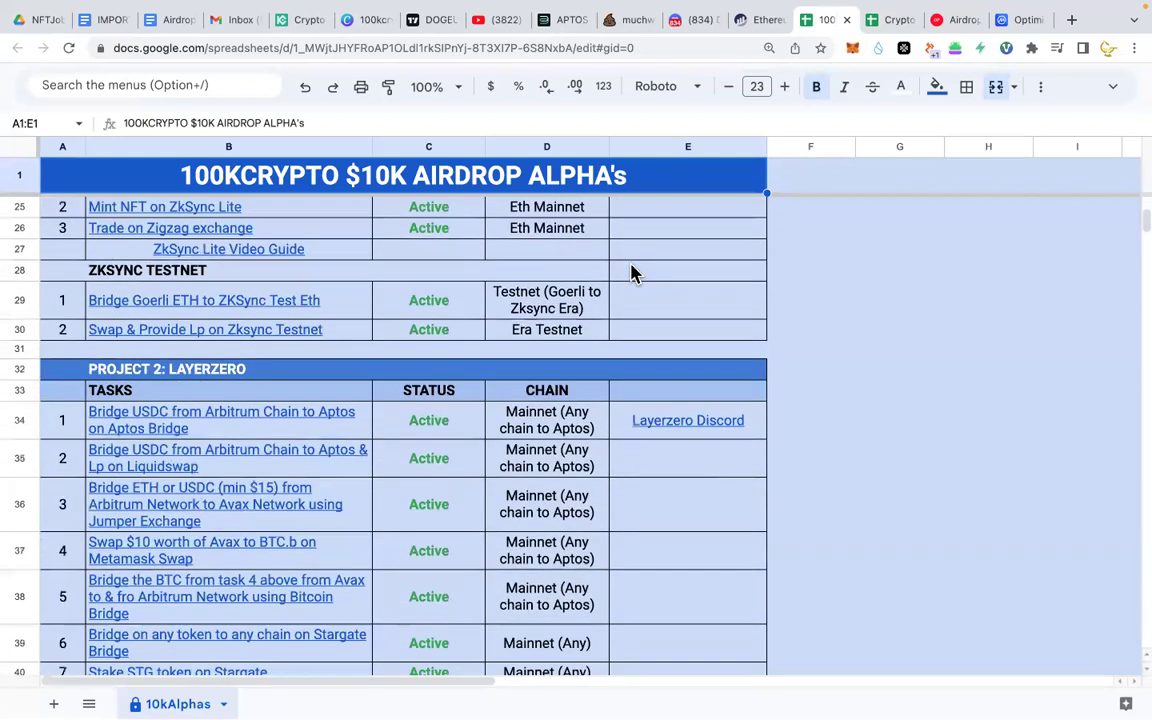
scroll(630, 273, down, 1)
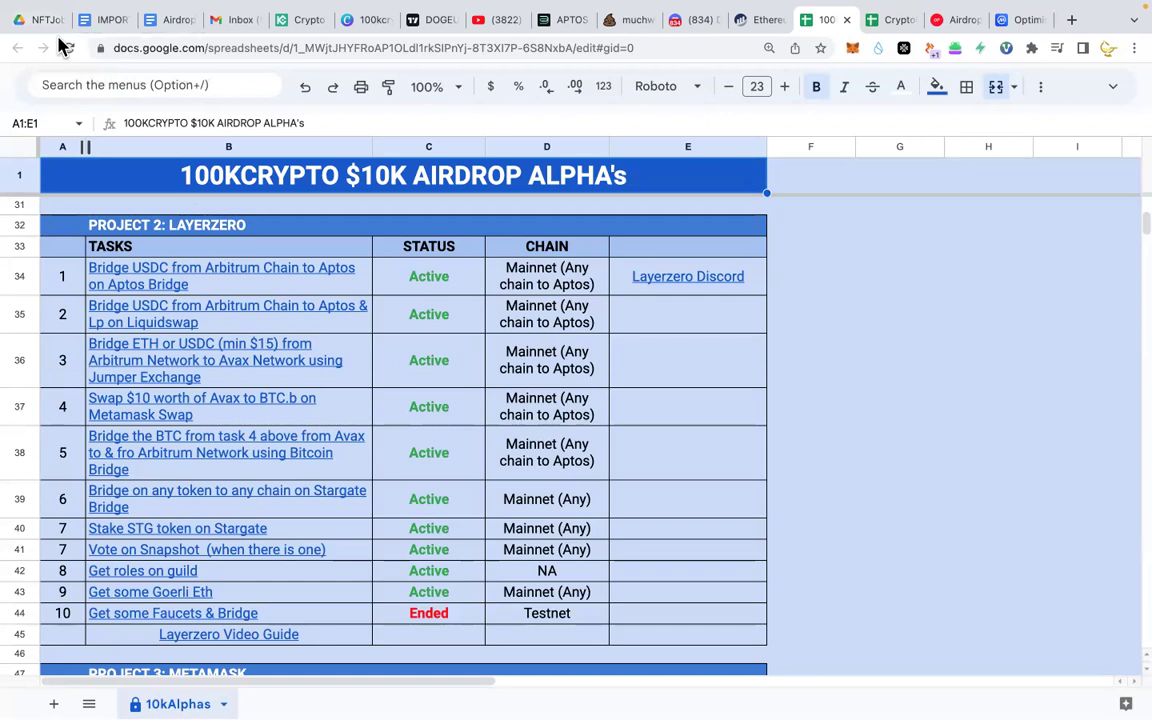
click(280, 292)
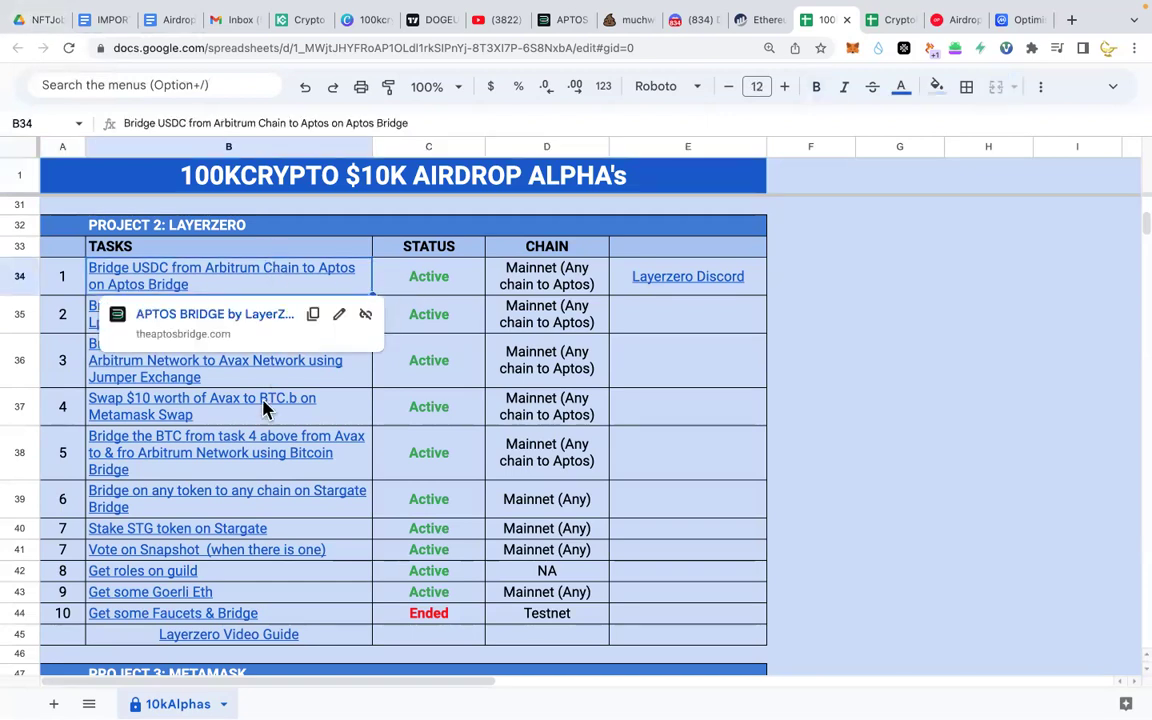
click(295, 405)
click(249, 355)
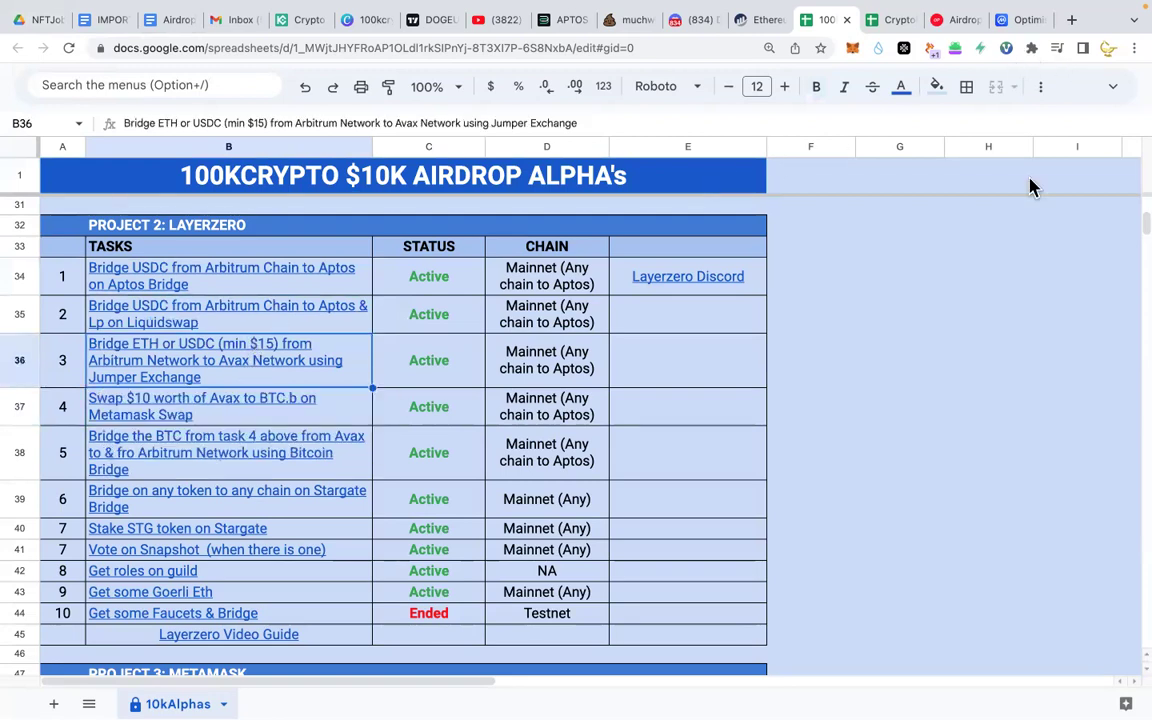
Step: Open layerzero.network in a new tab and show the Bridges links in its footer
click(1071, 19)
text(lay)
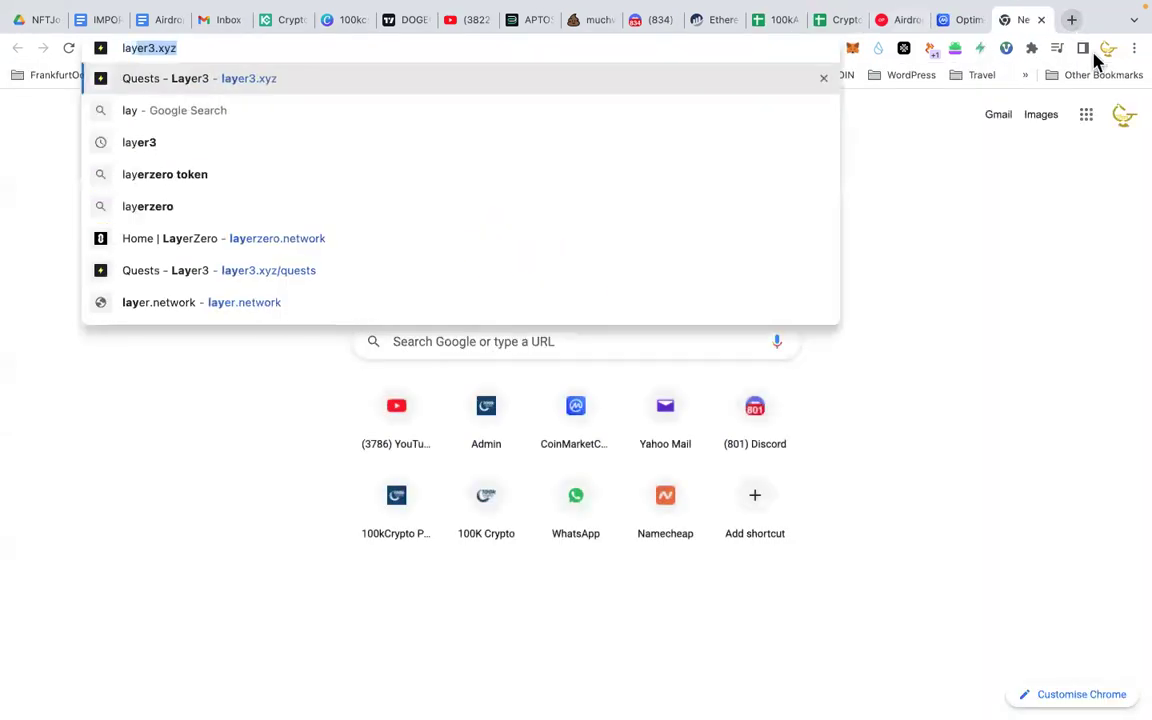
click(253, 246)
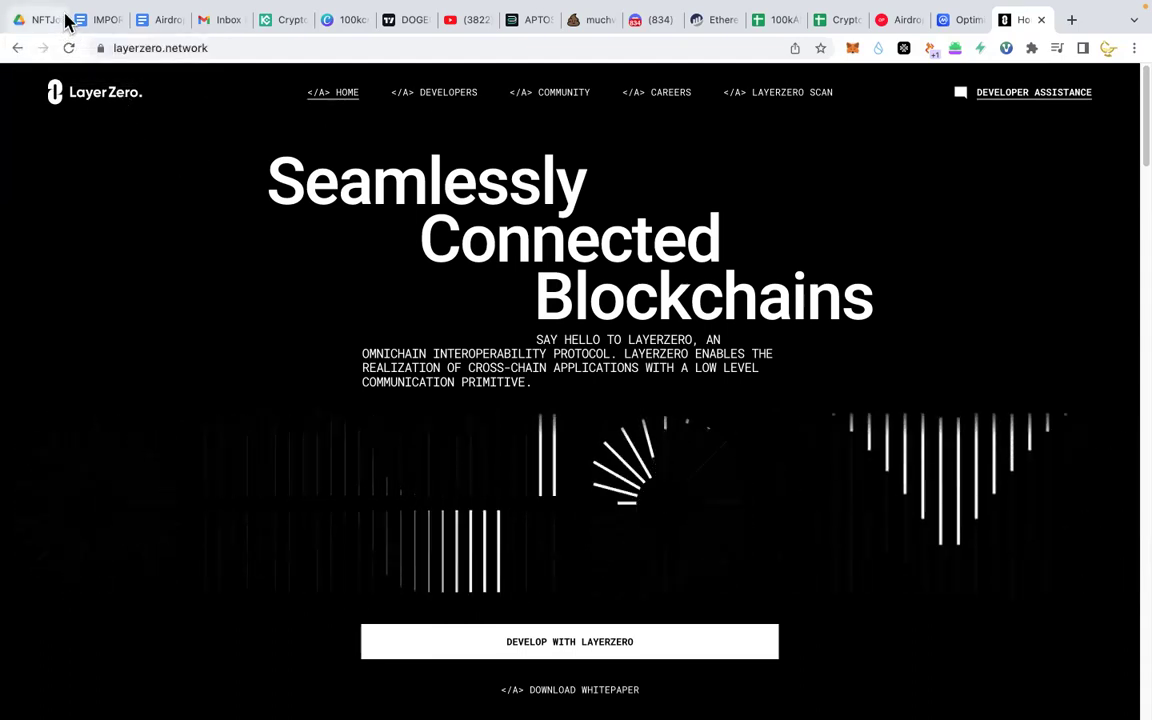
scroll(352, 283, down, 3)
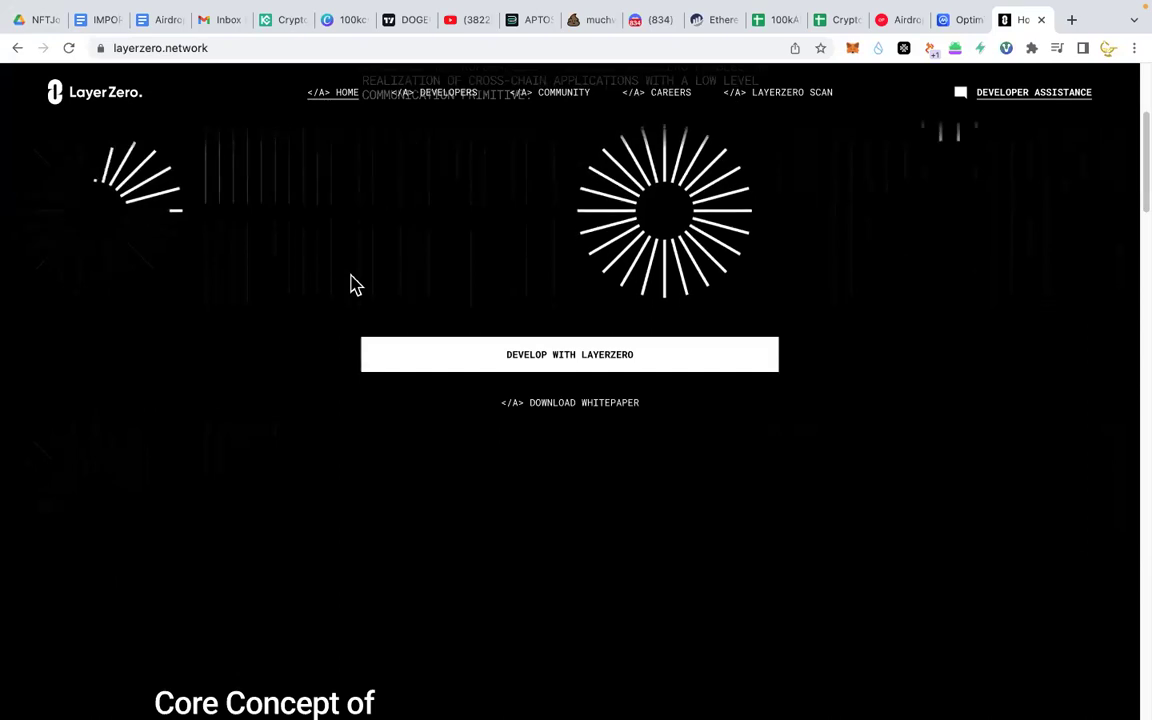
scroll(352, 283, up, 3)
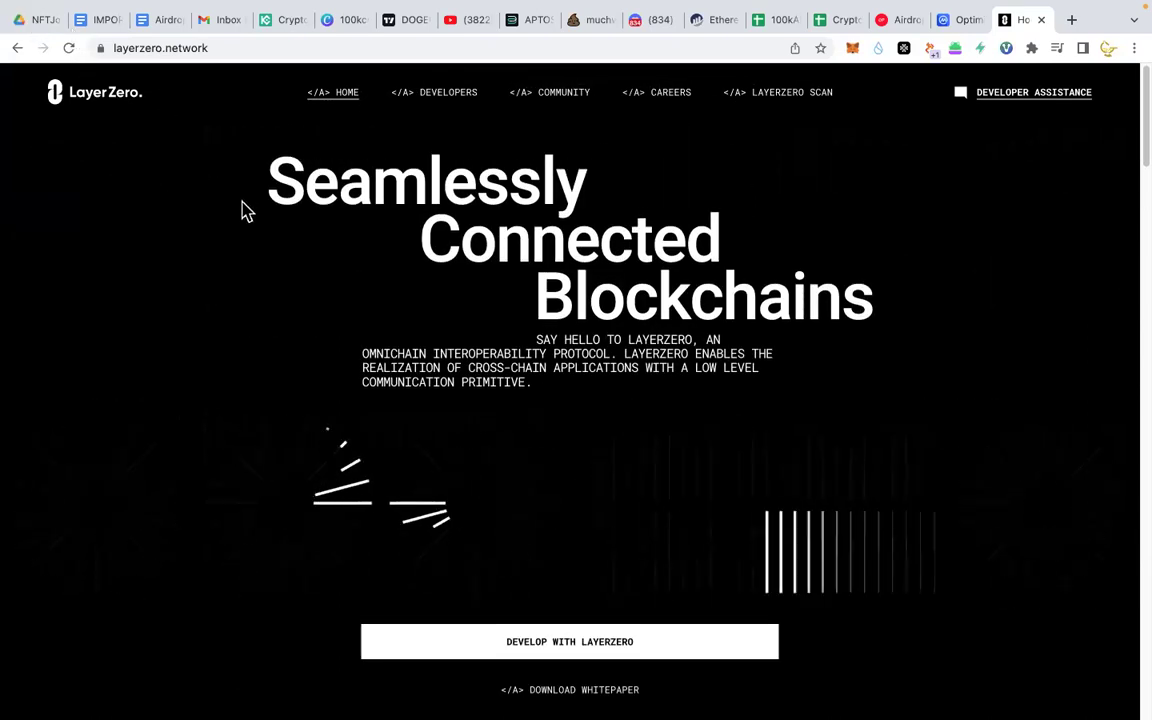
scroll(280, 256, down, 20)
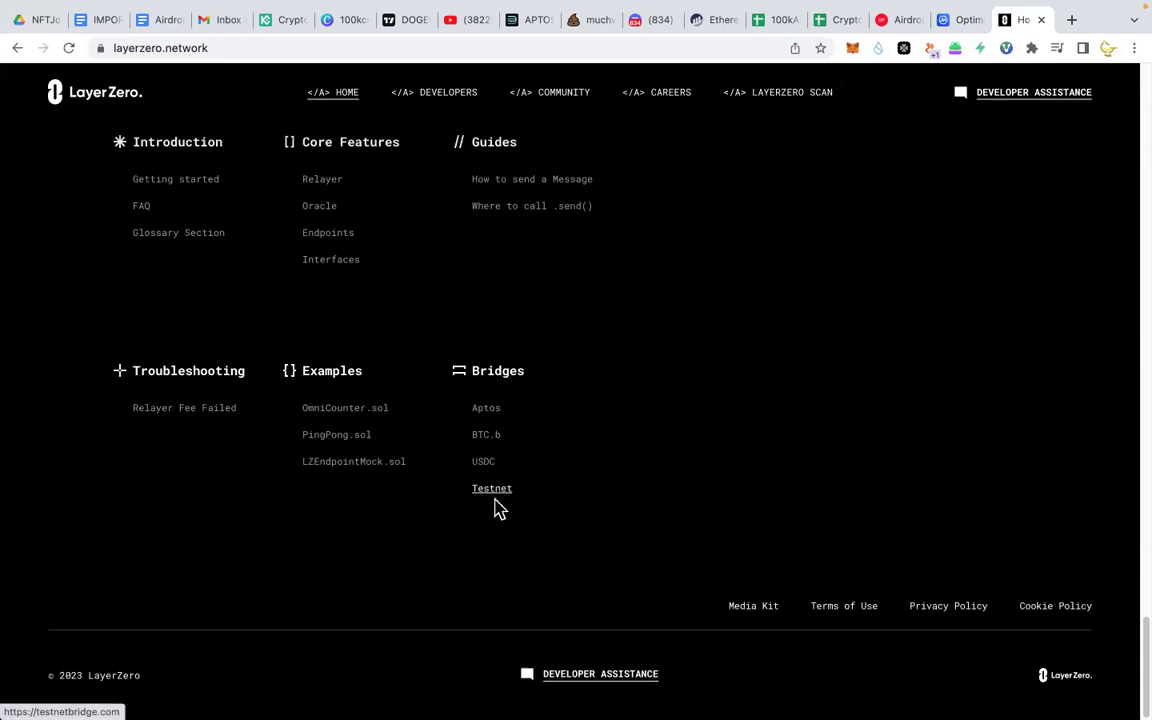
Step: View the Aptos bridge's transfer page and the BTC.b bridge from LayerZero's Bridges links, closing each page after viewing
click(488, 418)
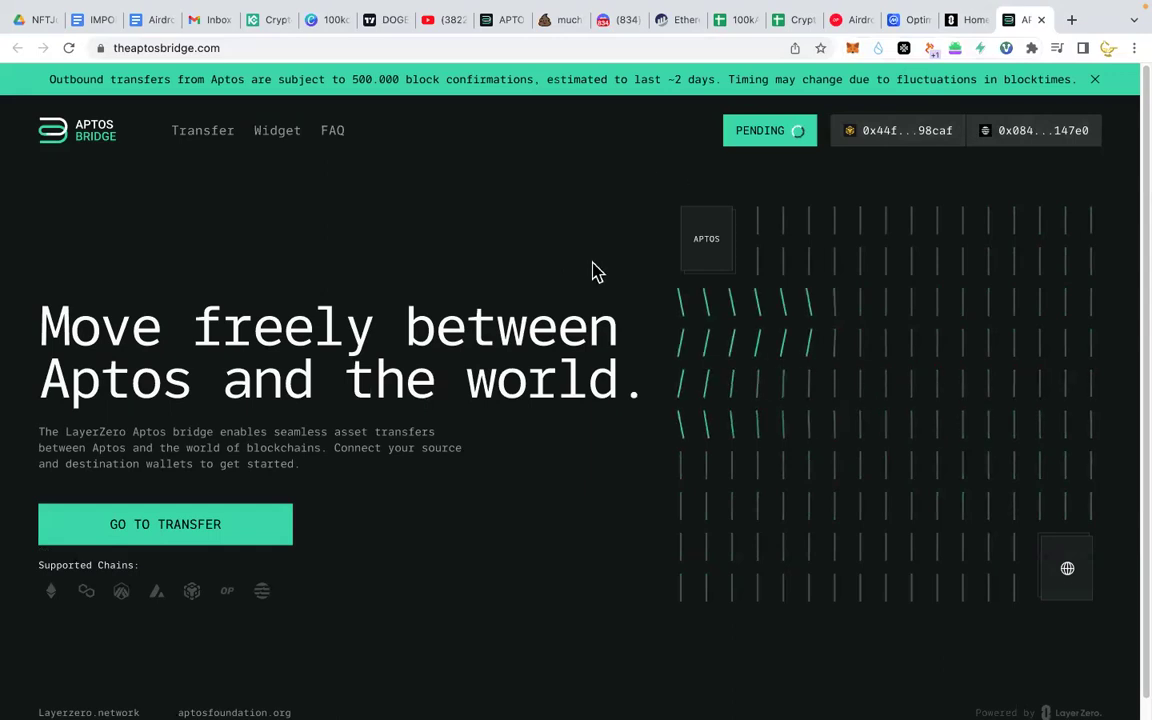
click(208, 538)
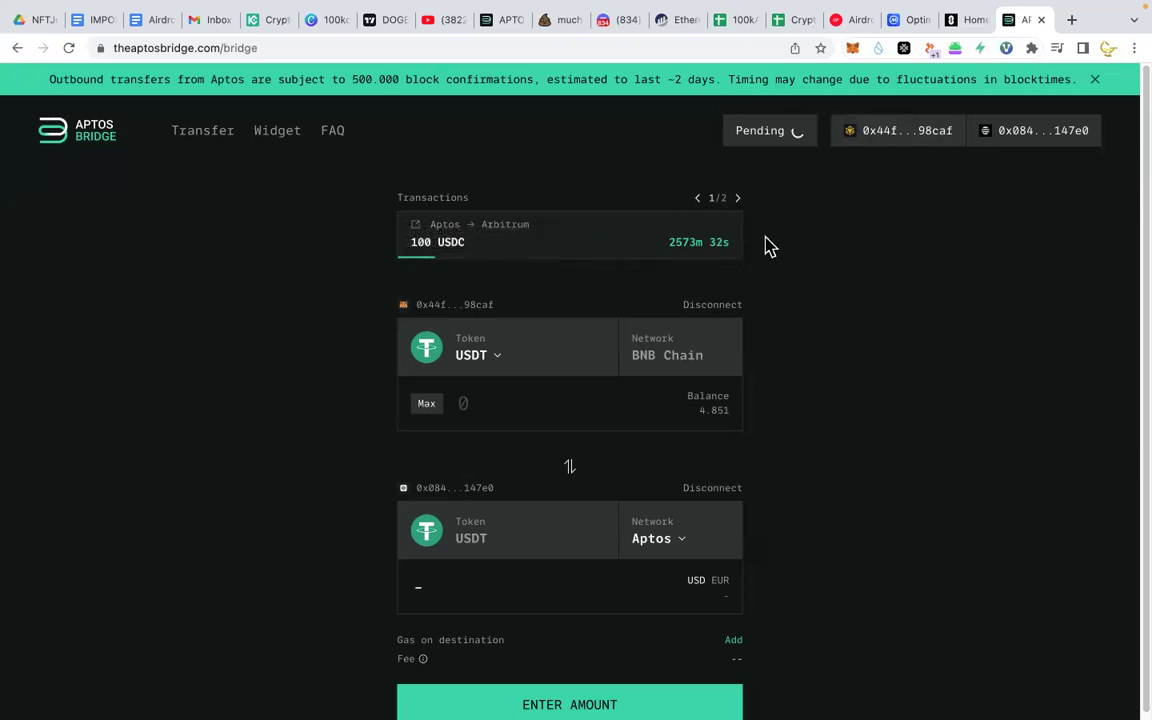
click(1041, 20)
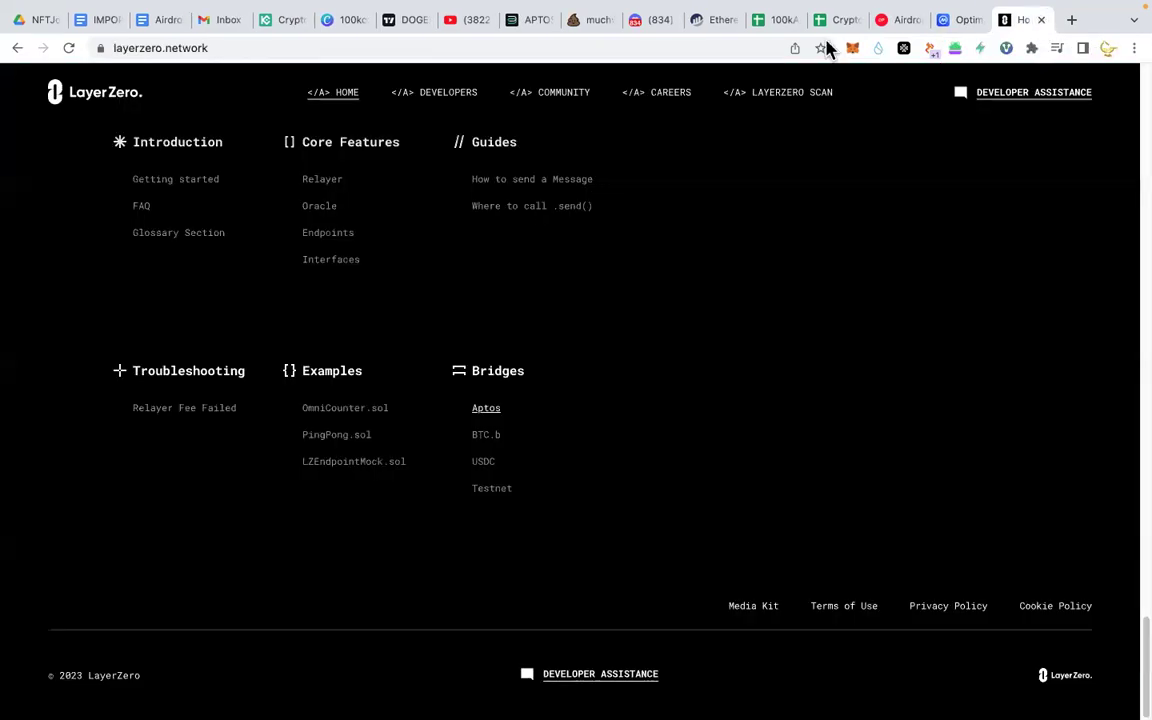
click(491, 440)
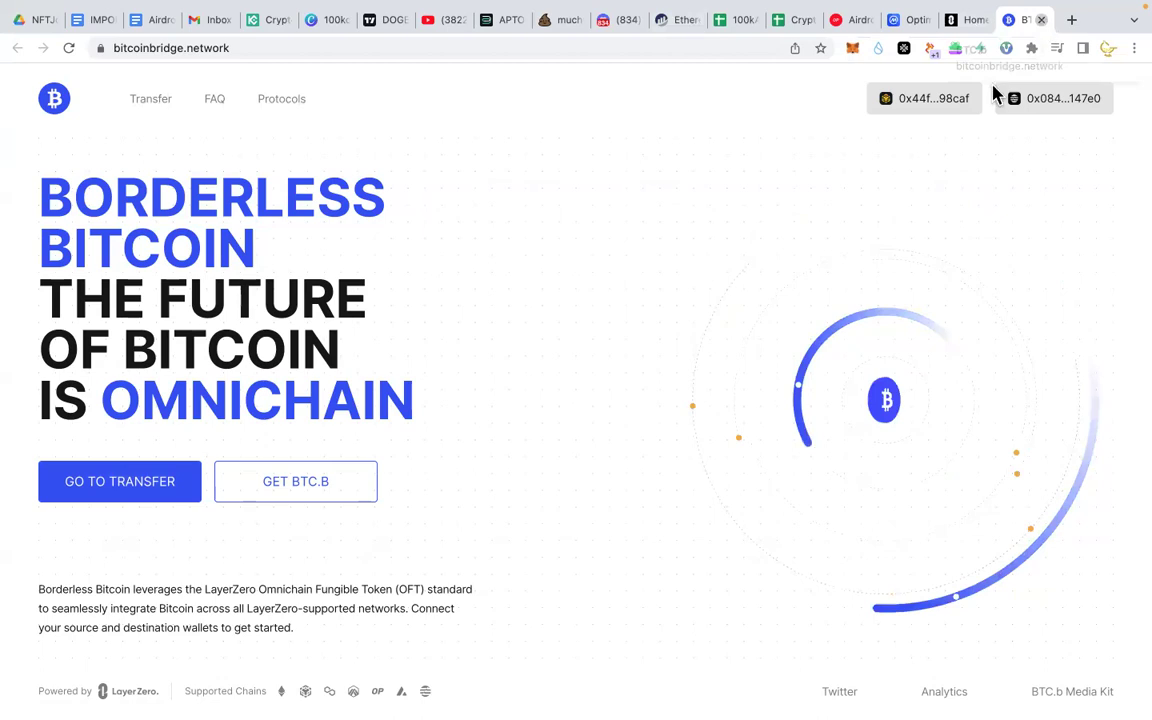
key(super+w)
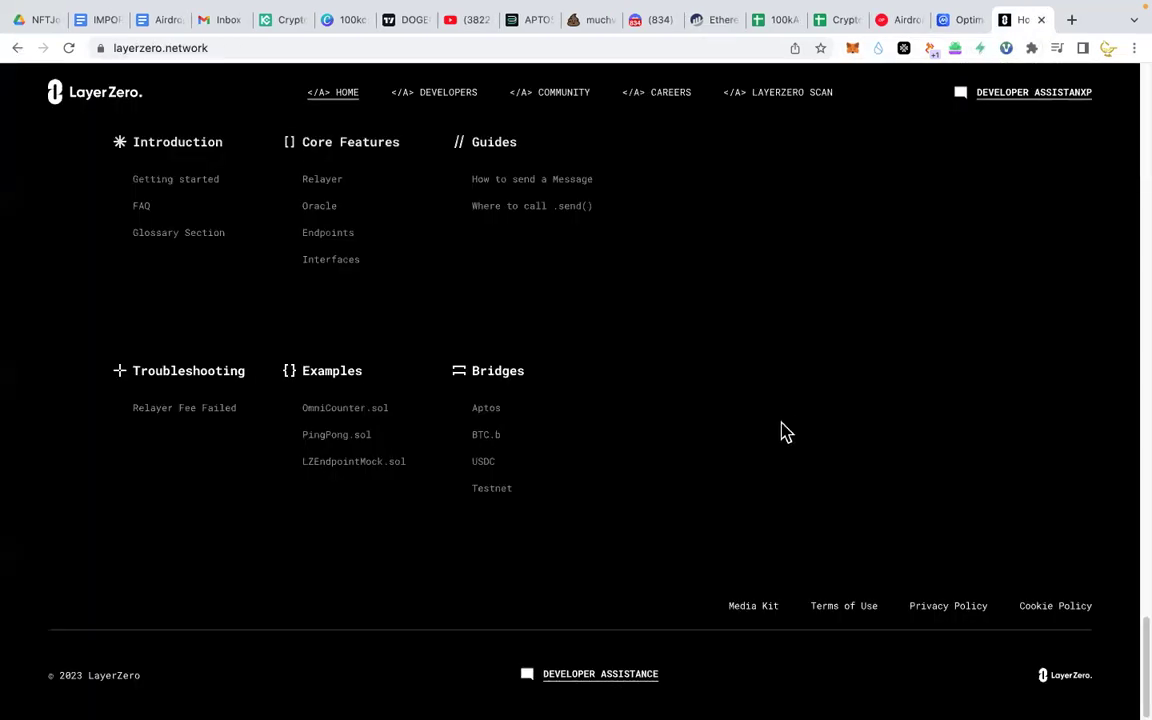
Step: Highlight the deprecation notice on LayerZero's USDC bridge page, and select the "Get some Faucets & Bridge" row in the Airdrop Alpha's sheet
click(485, 465)
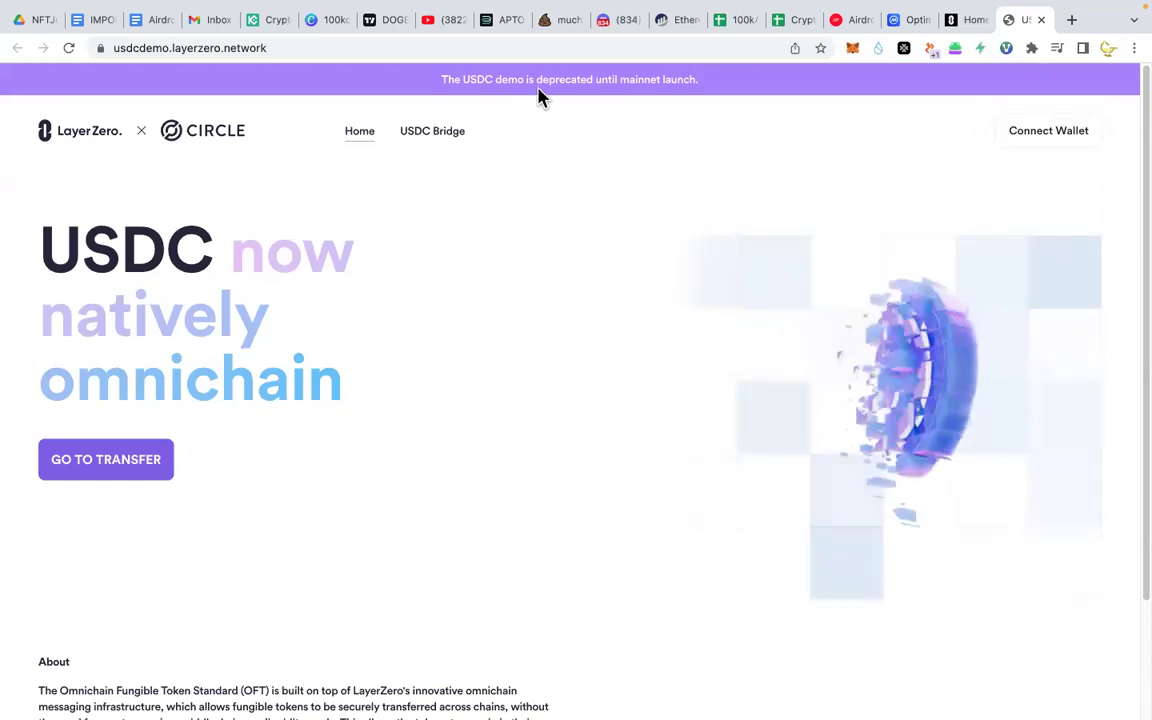
drag(445, 80, 738, 97)
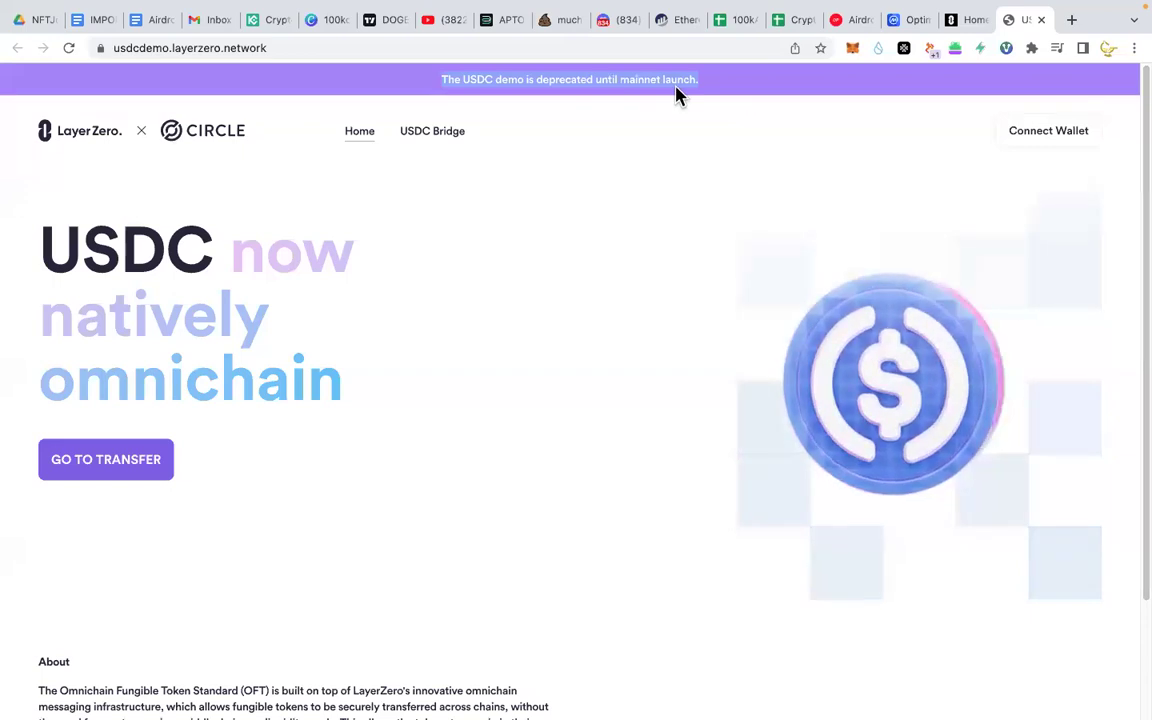
click(787, 30)
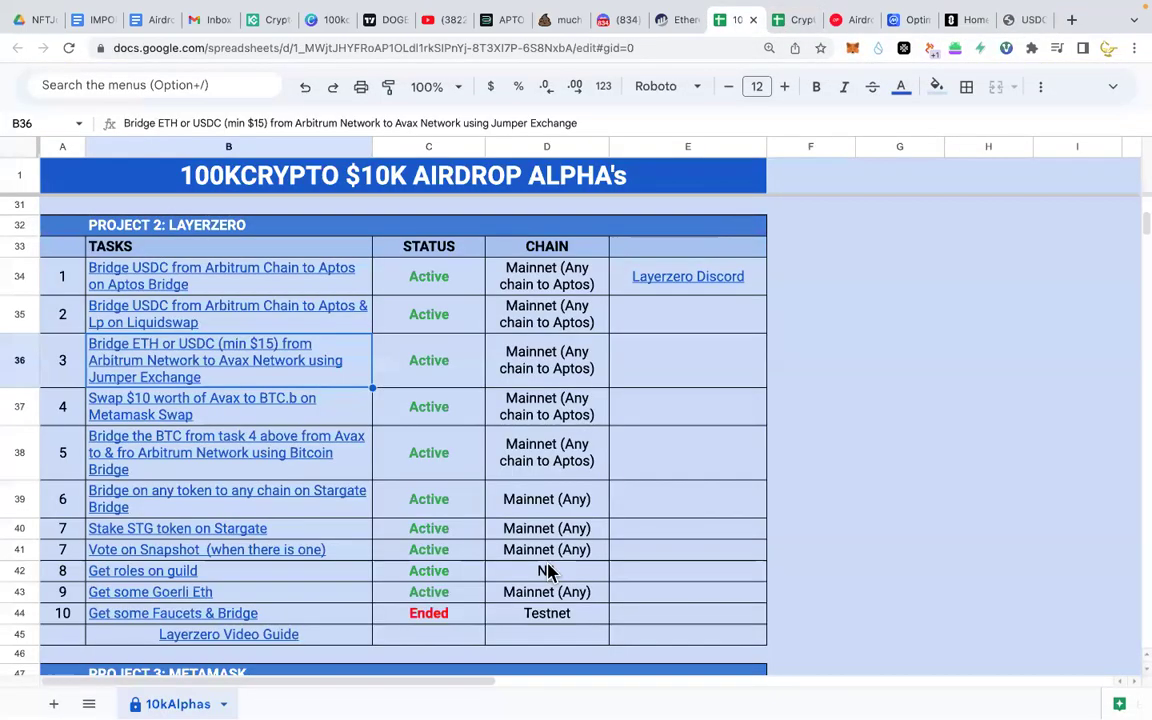
click(737, 20)
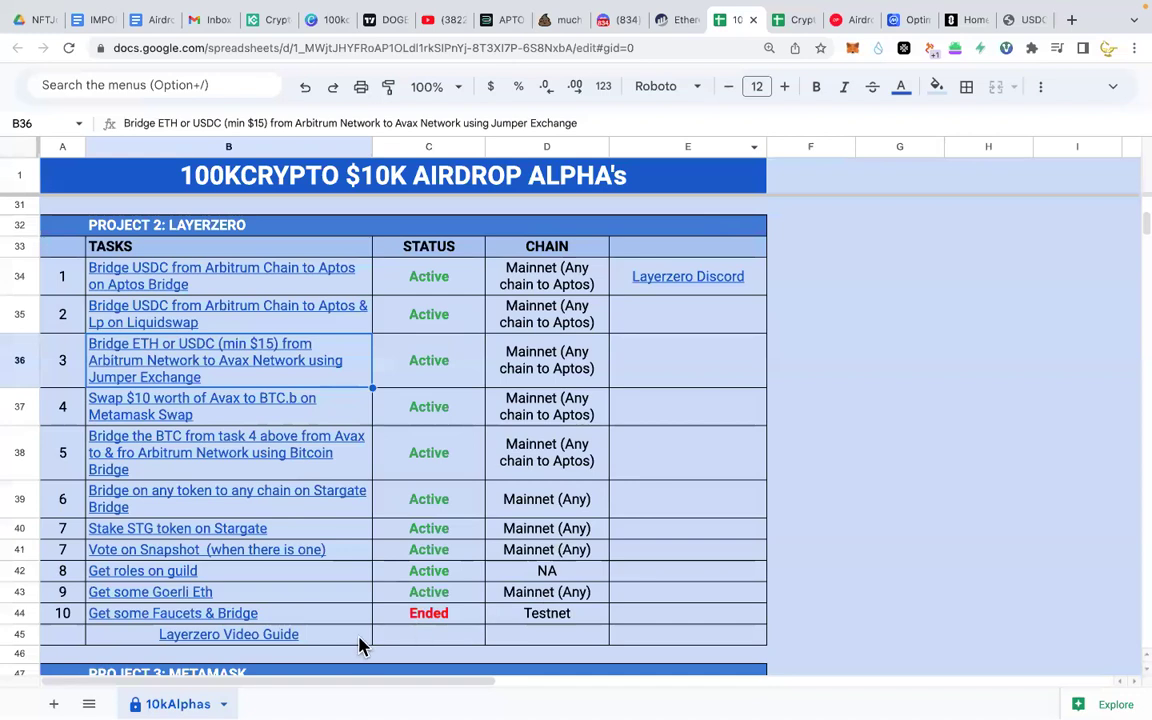
click(19, 613)
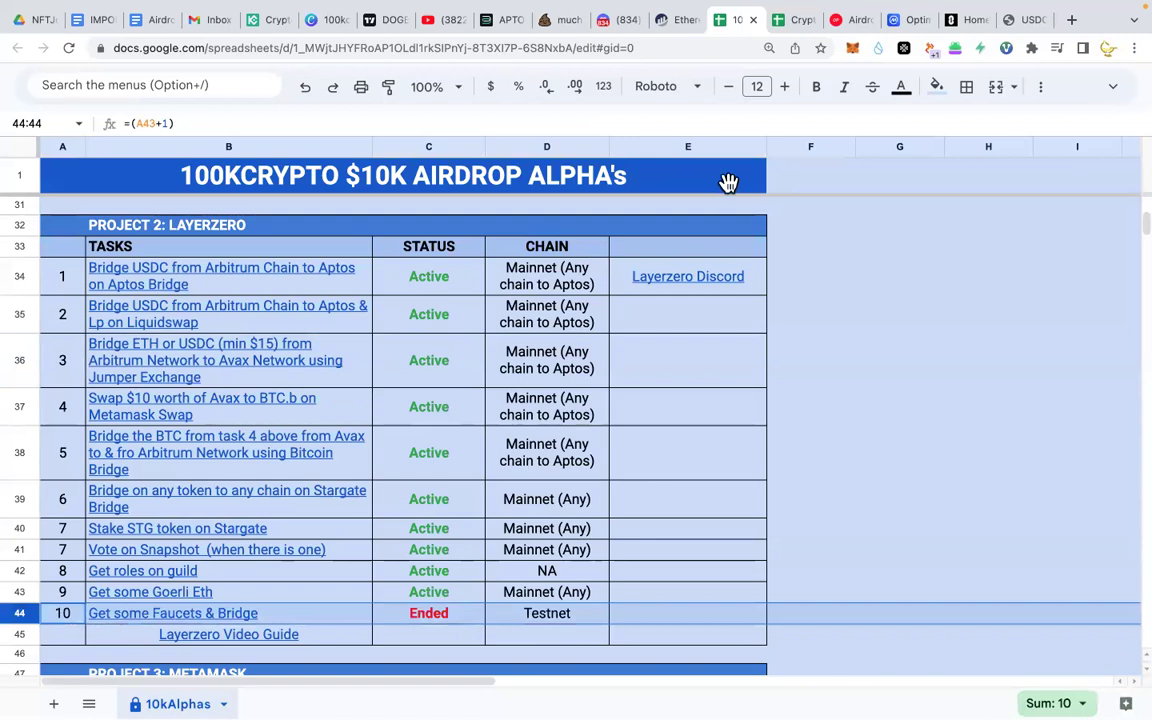
Step: Close the USDC demo page and open the Testnet bridge from LayerZero's Bridges links
click(1010, 20)
click(972, 20)
click(1027, 28)
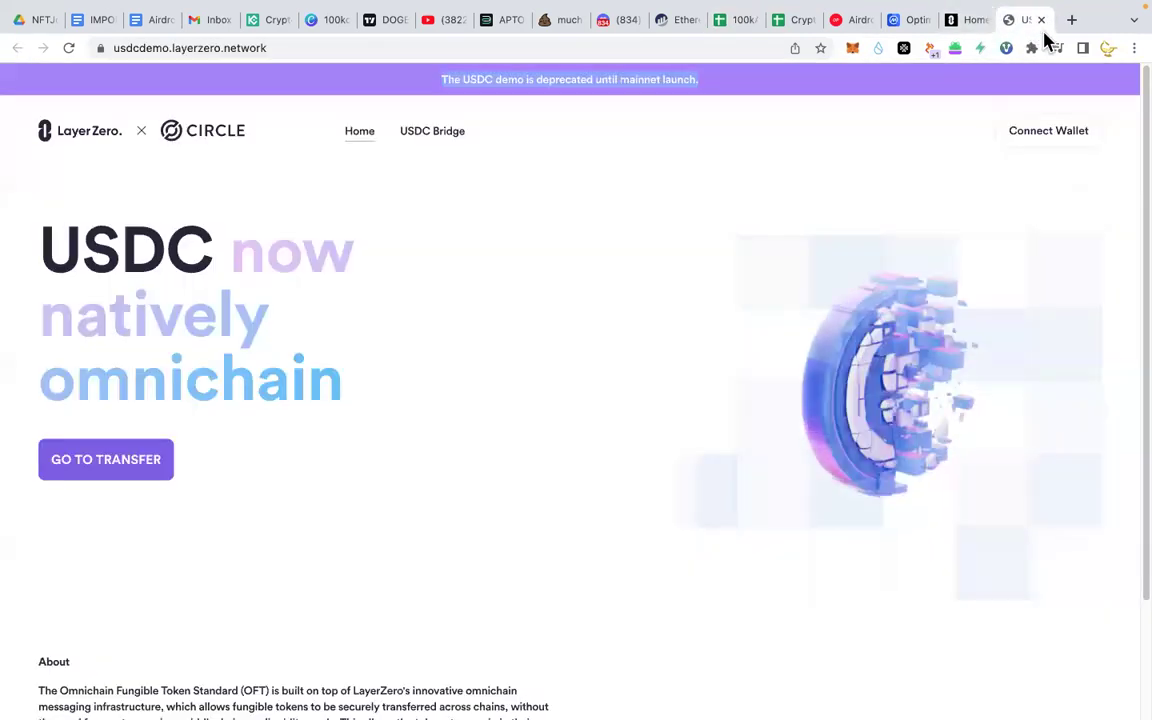
click(1038, 20)
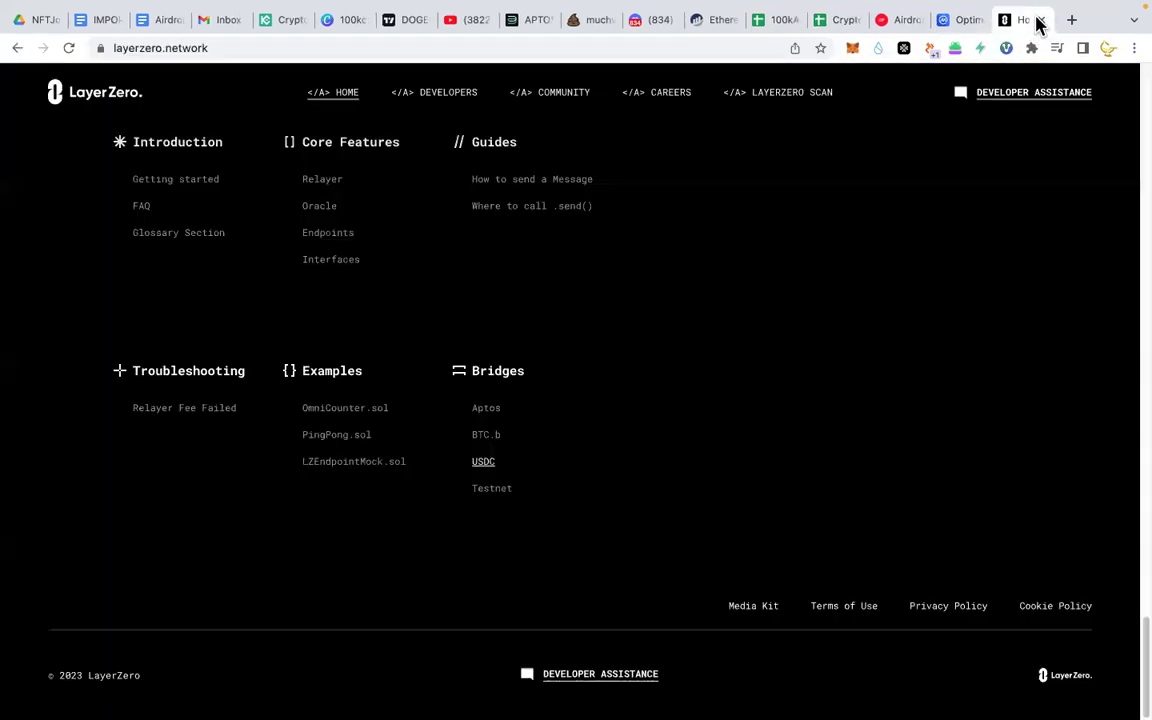
click(489, 489)
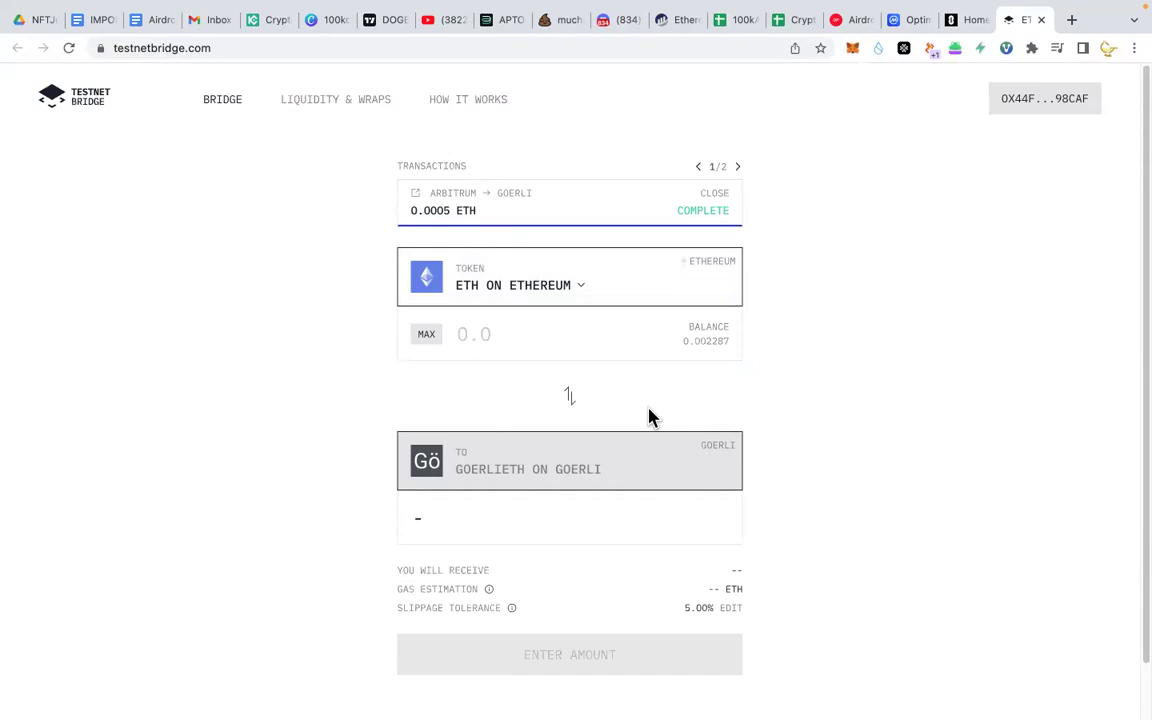
scroll(648, 416, down, 2)
scroll(785, 256, up, 2)
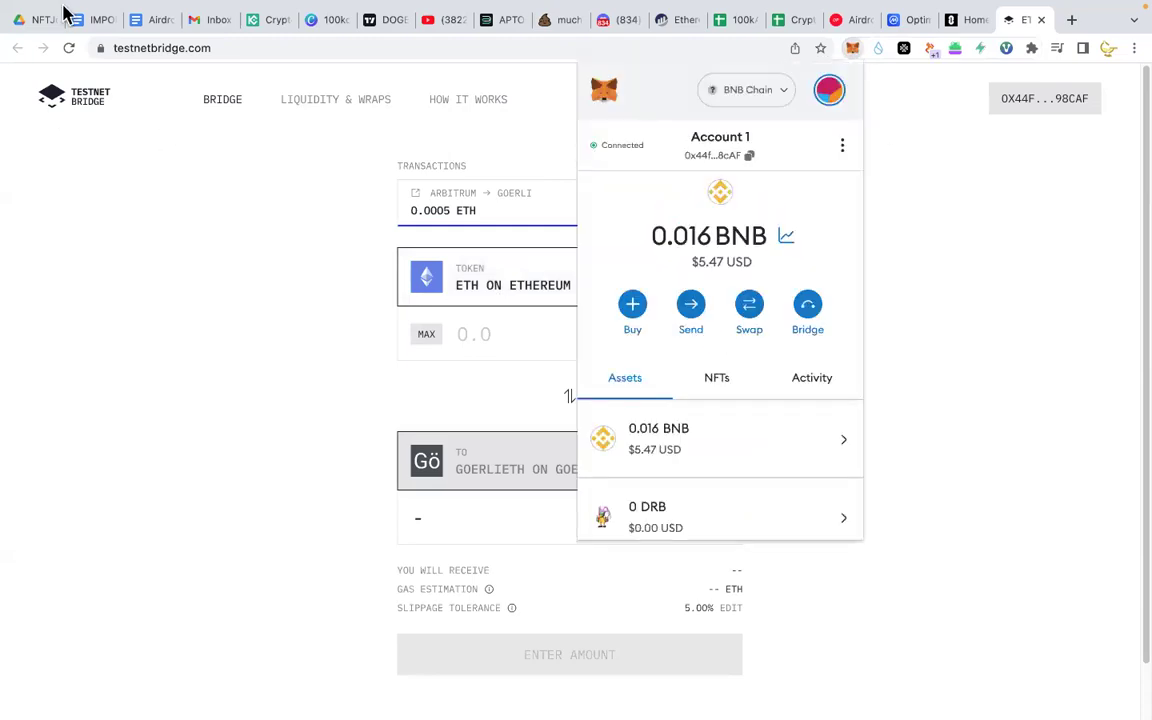
Step: Look through the wallet's network list around BNB Chain, dismiss it, and close the Testnet Bridge page
click(752, 97)
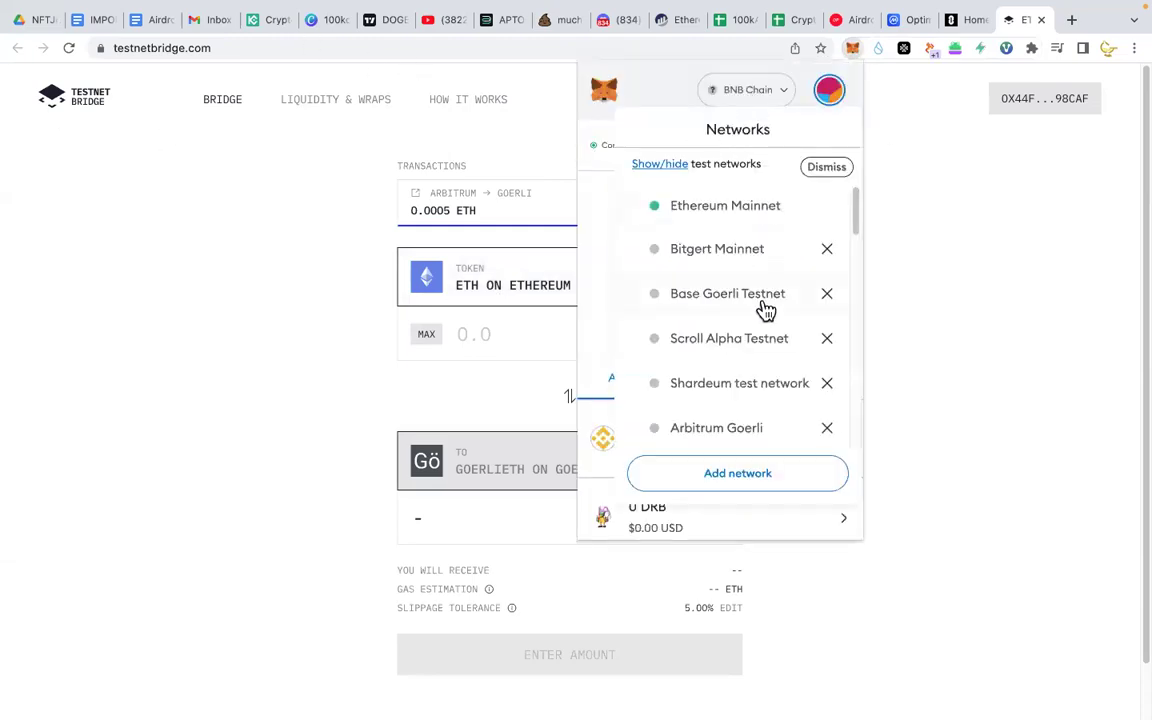
scroll(764, 311, down, 5)
scroll(776, 312, down, 2)
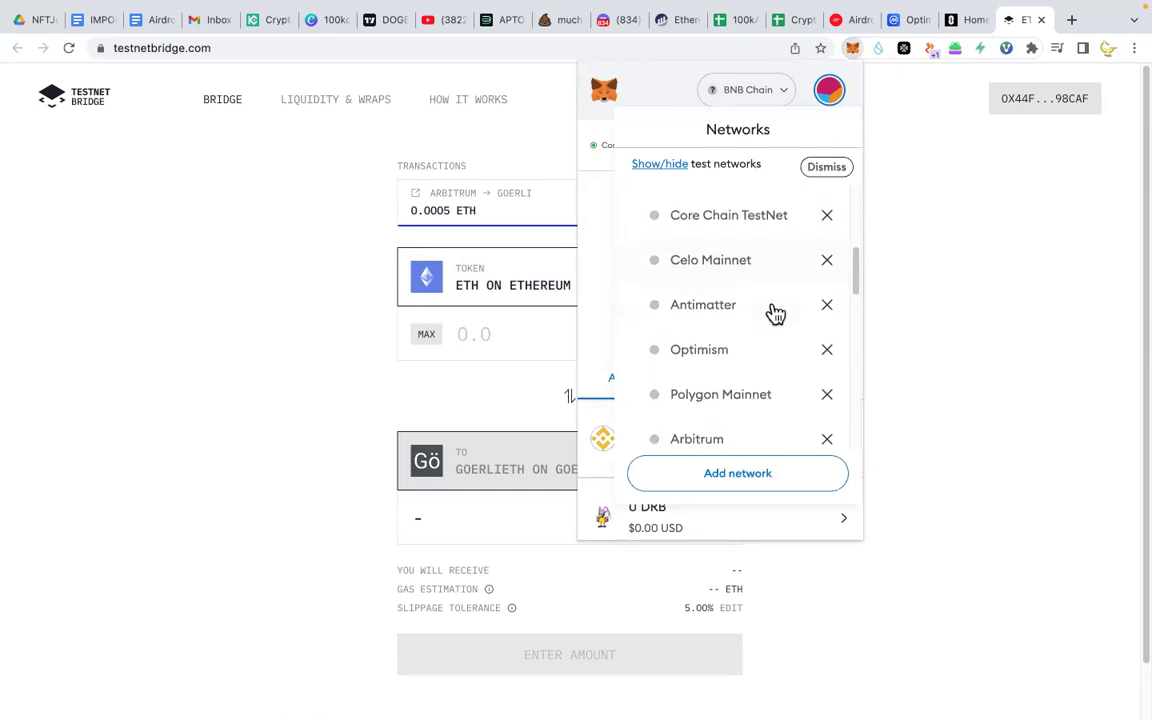
scroll(758, 367, down, 3)
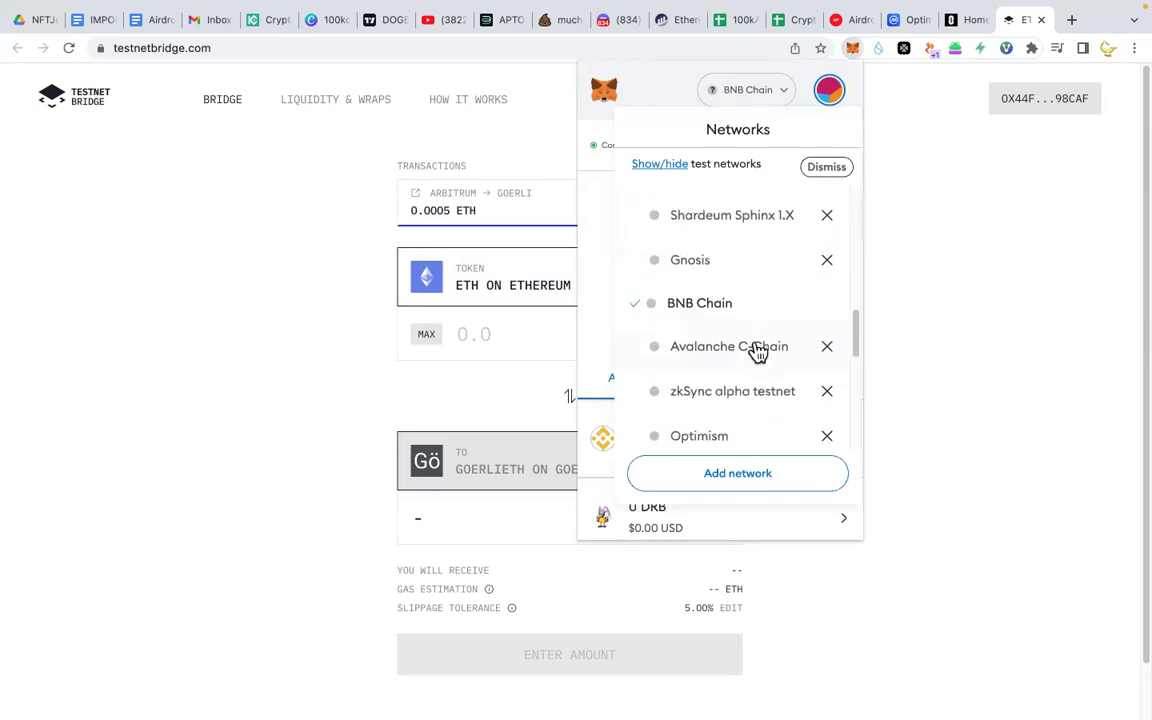
click(985, 267)
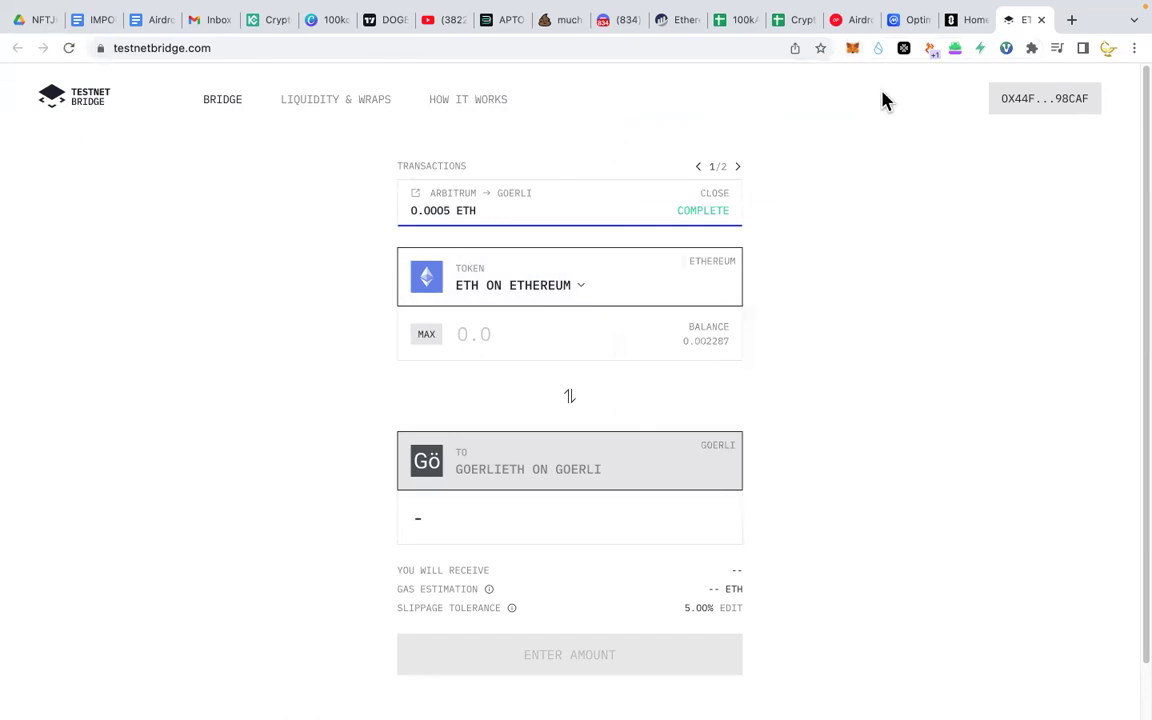
click(1040, 22)
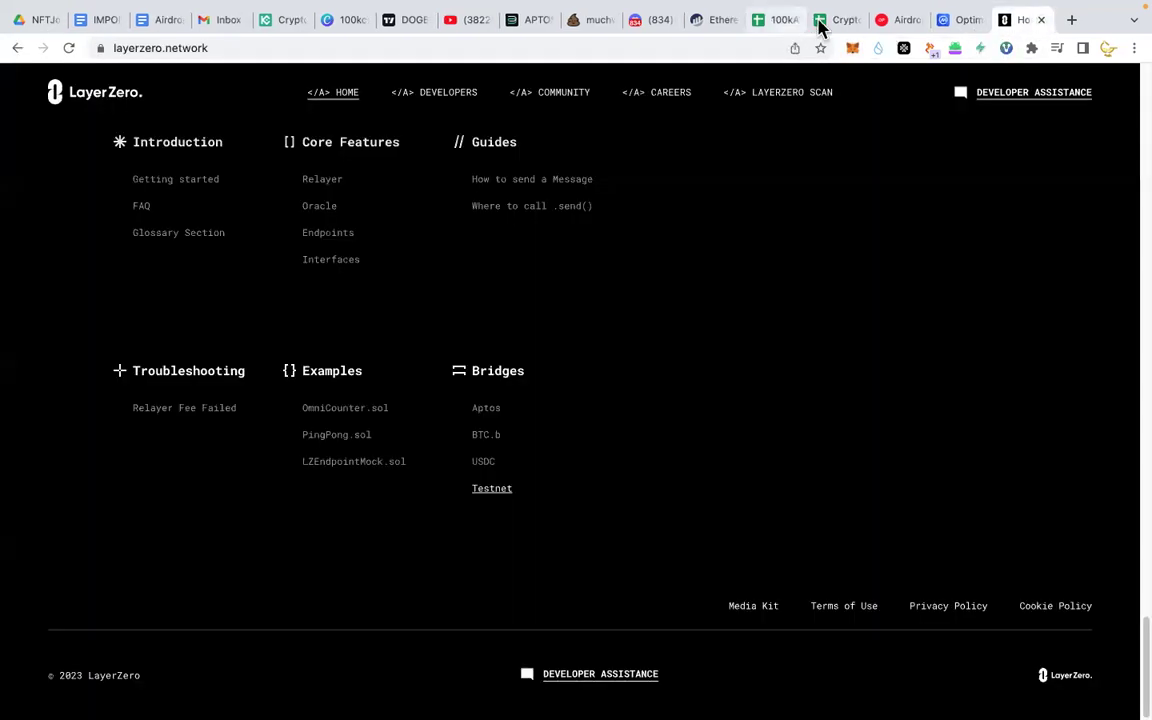
Step: Return to the sheet with the airdrop tasks and highlight the five Gateways to Crypto Wealth rows one by one, twice over
click(834, 22)
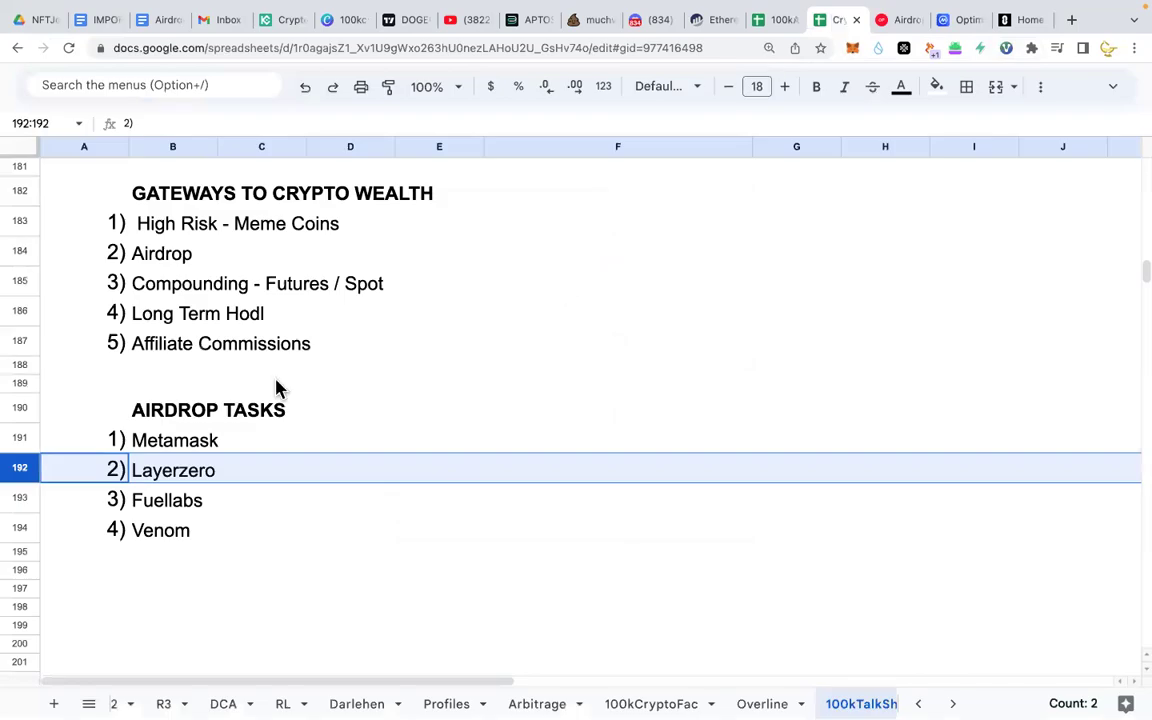
click(21, 222)
click(26, 250)
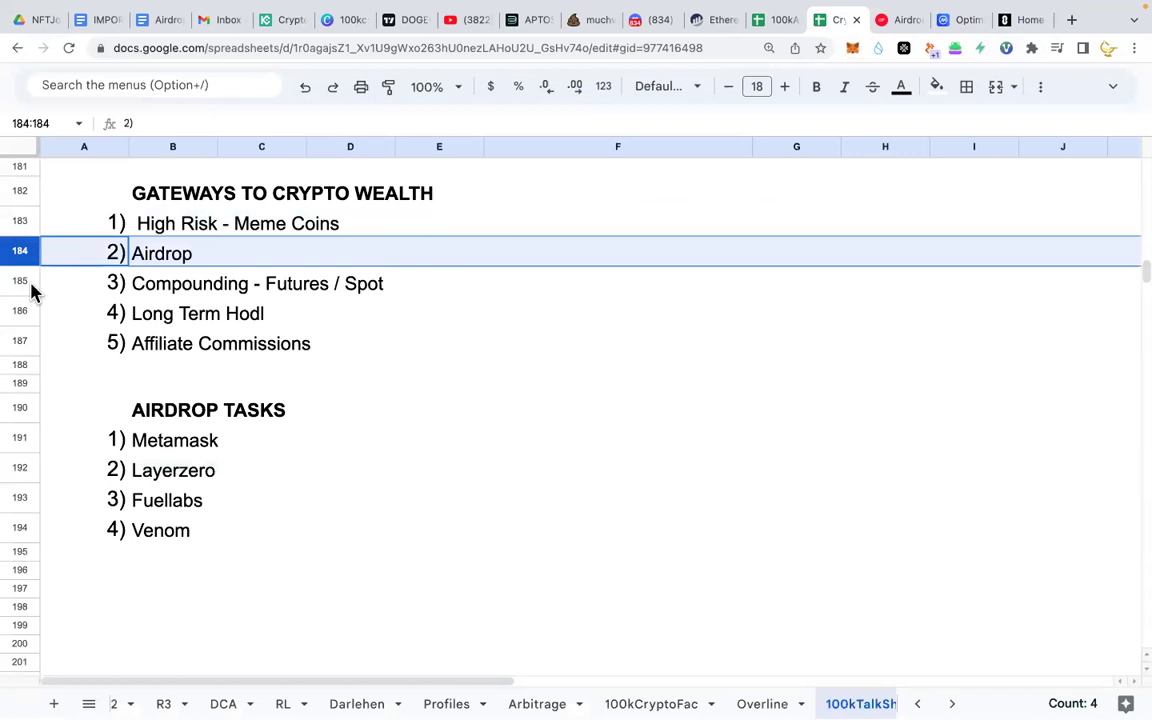
click(26, 281)
click(27, 310)
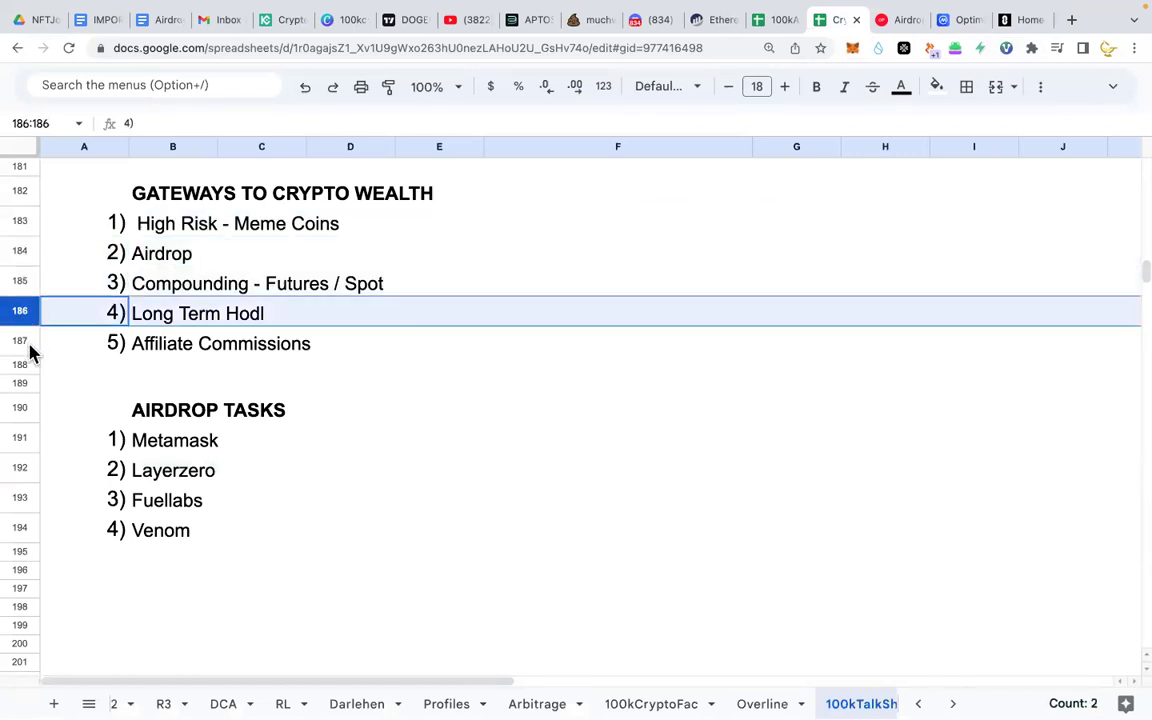
click(21, 340)
click(25, 250)
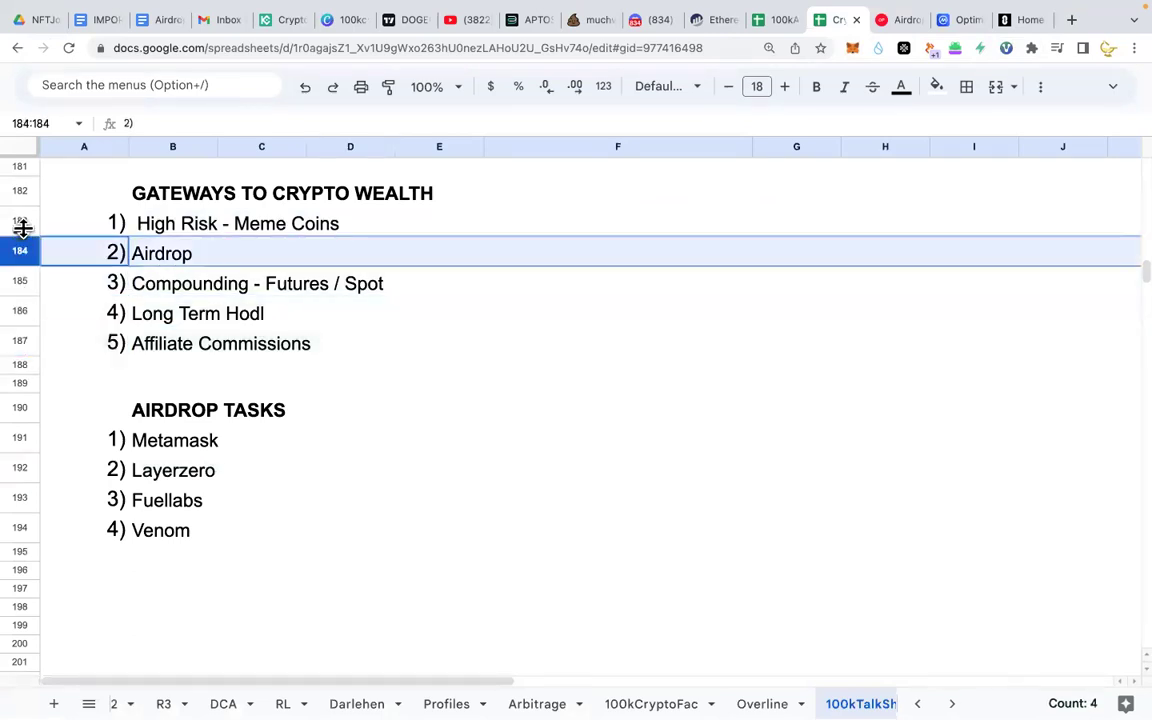
click(23, 221)
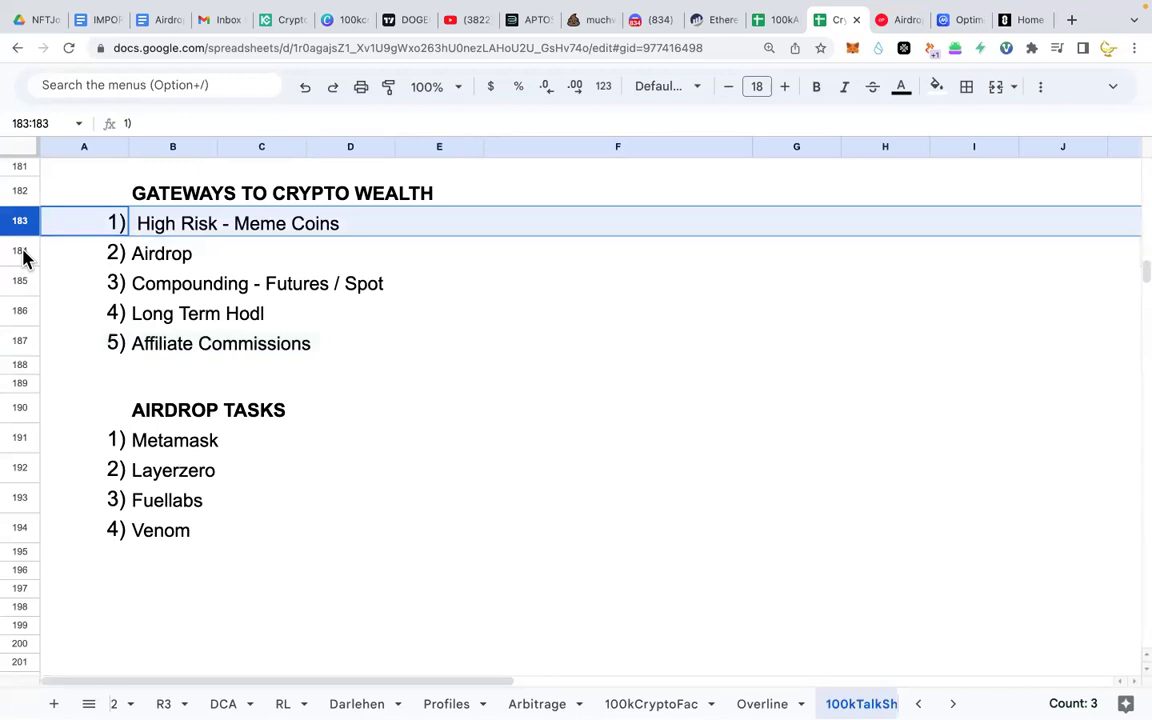
click(25, 252)
click(27, 280)
click(21, 309)
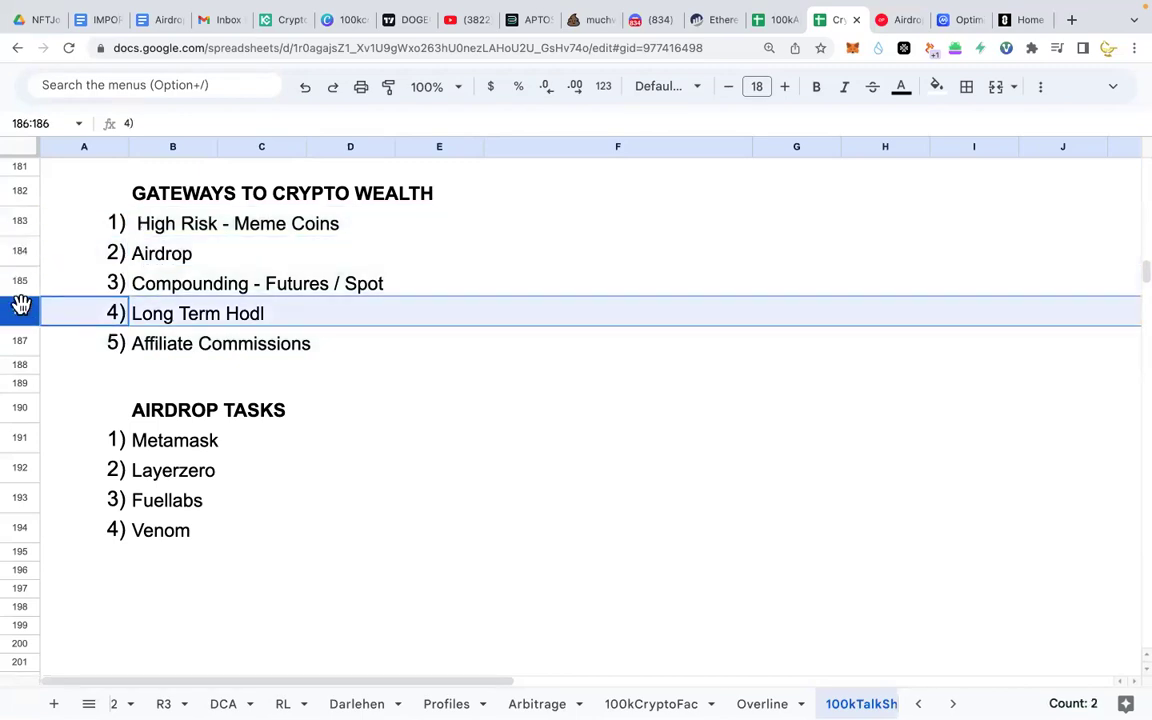
click(24, 340)
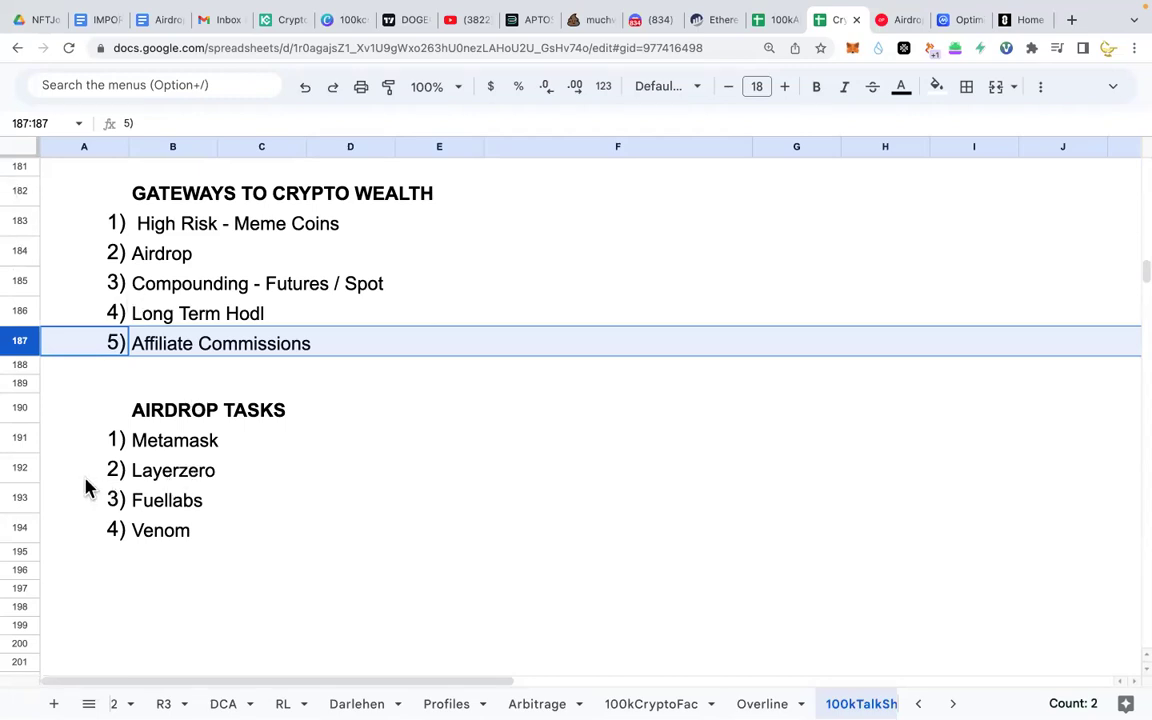
Step: Switch to the Airdrop Alpha's sheet, point out the Layerzero Video Guide cell, and highlight task 1, bridging USDC from Arbitrum to Aptos
click(764, 29)
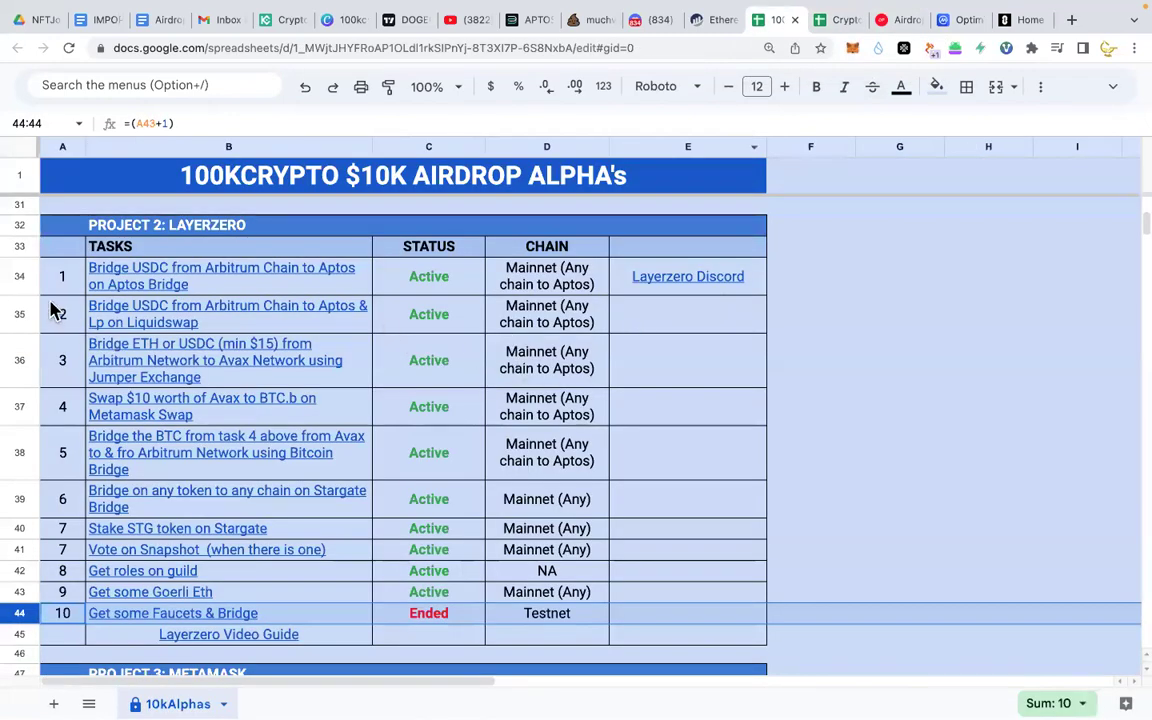
scroll(330, 450, down, 1)
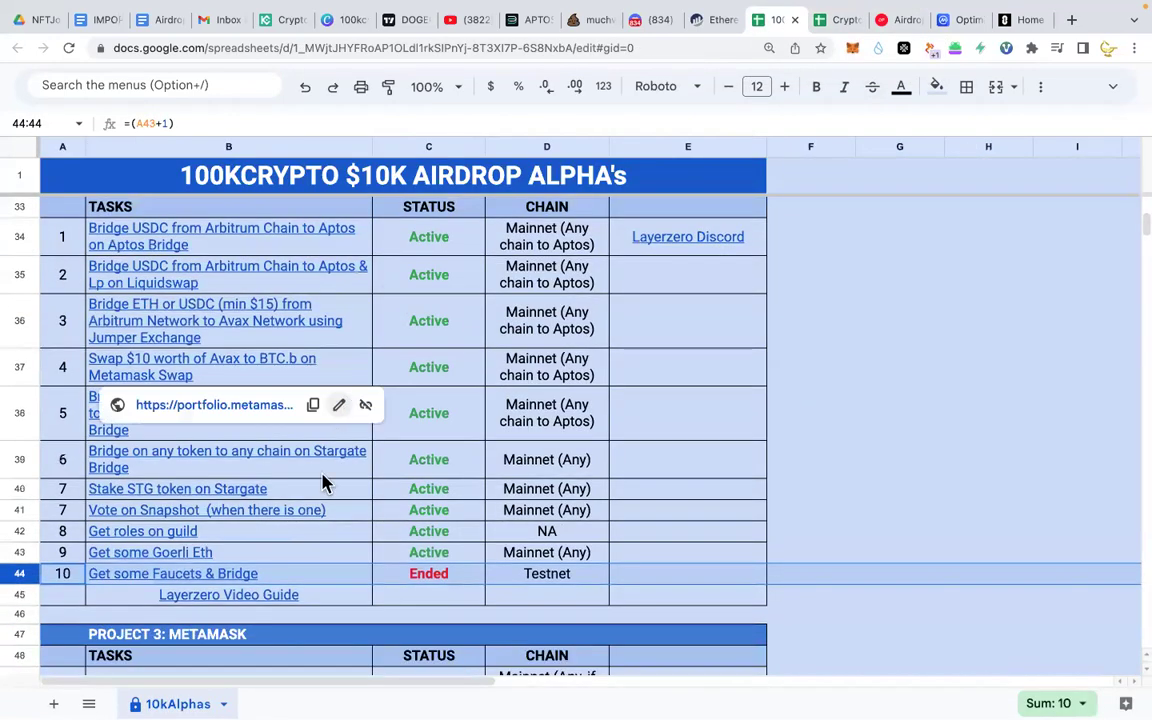
click(252, 601)
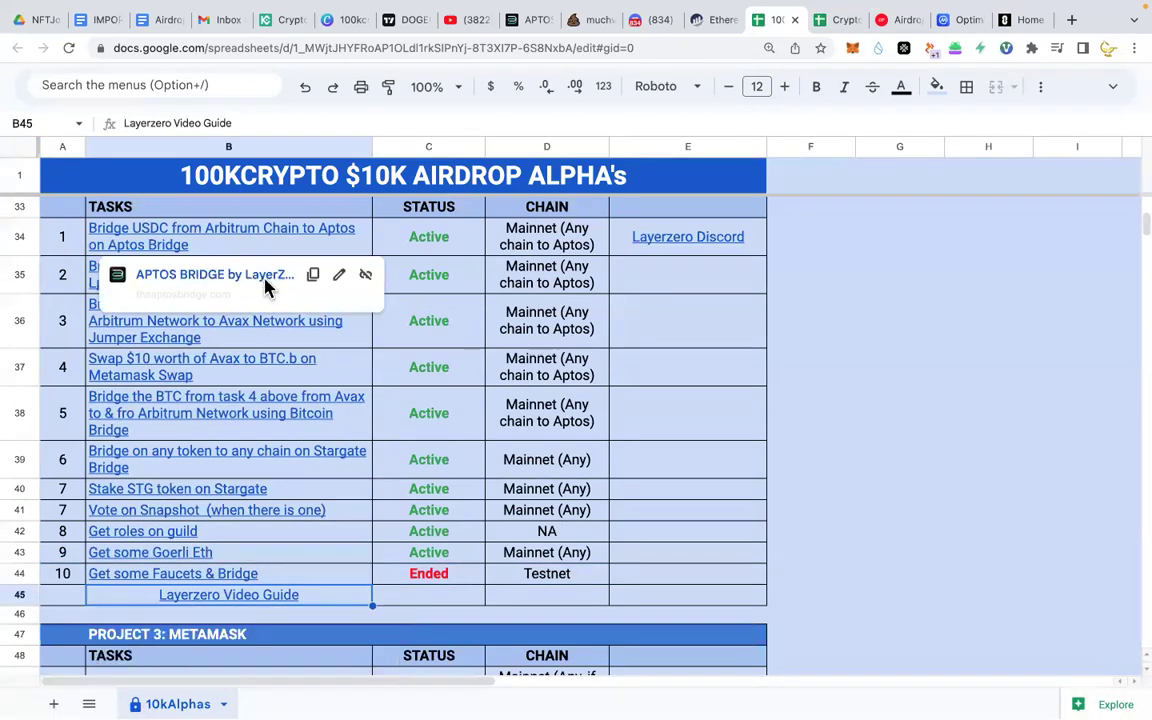
click(543, 242)
click(126, 233)
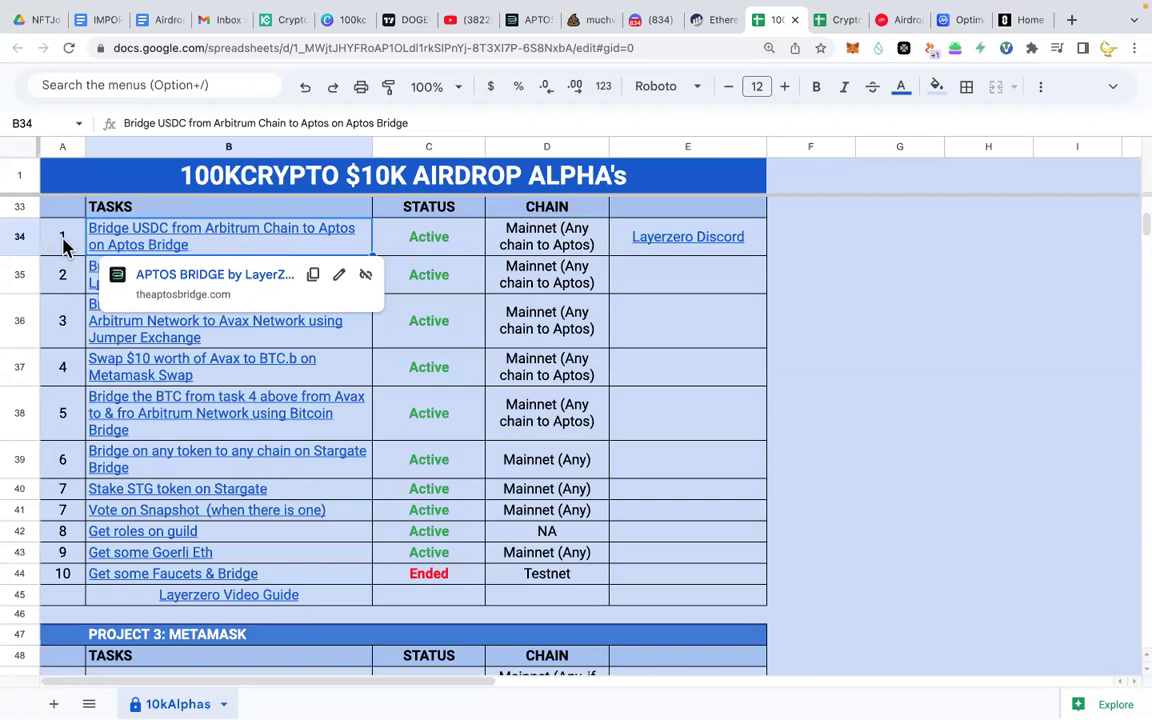
click(19, 237)
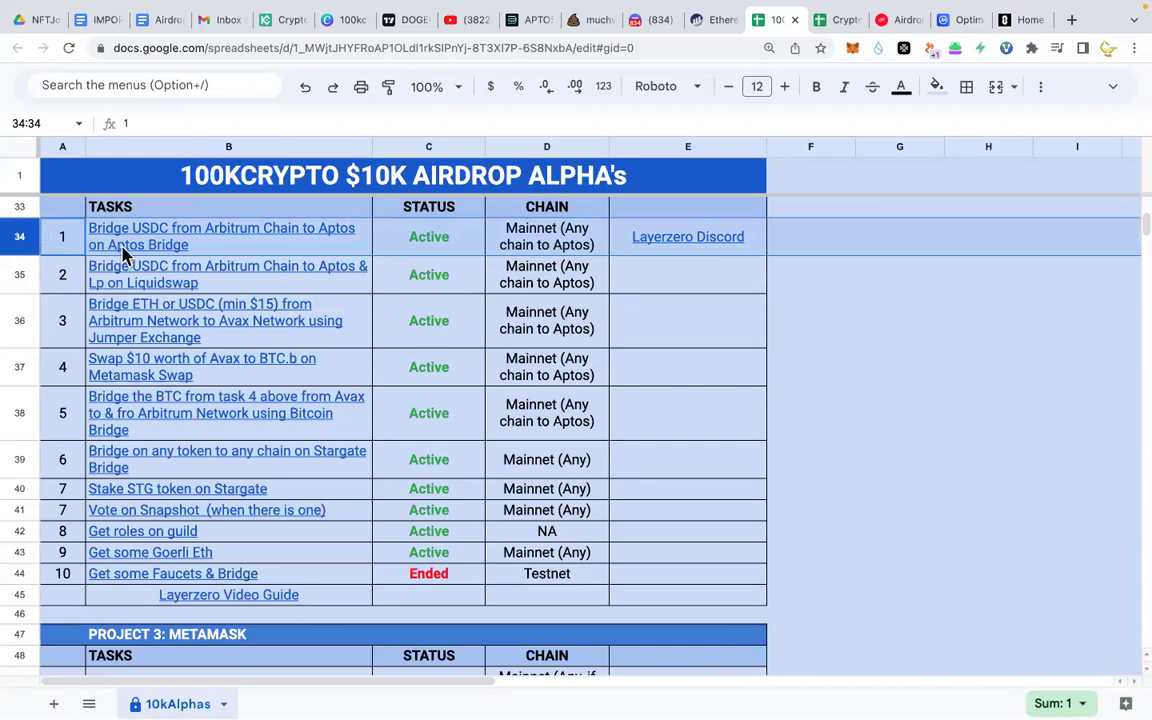
Step: Open the Aptos Bridge from the LayerZero task 1 link and examine the remaining time of the pending Aptos to Arbitrum transfer
mouse_move(145, 232)
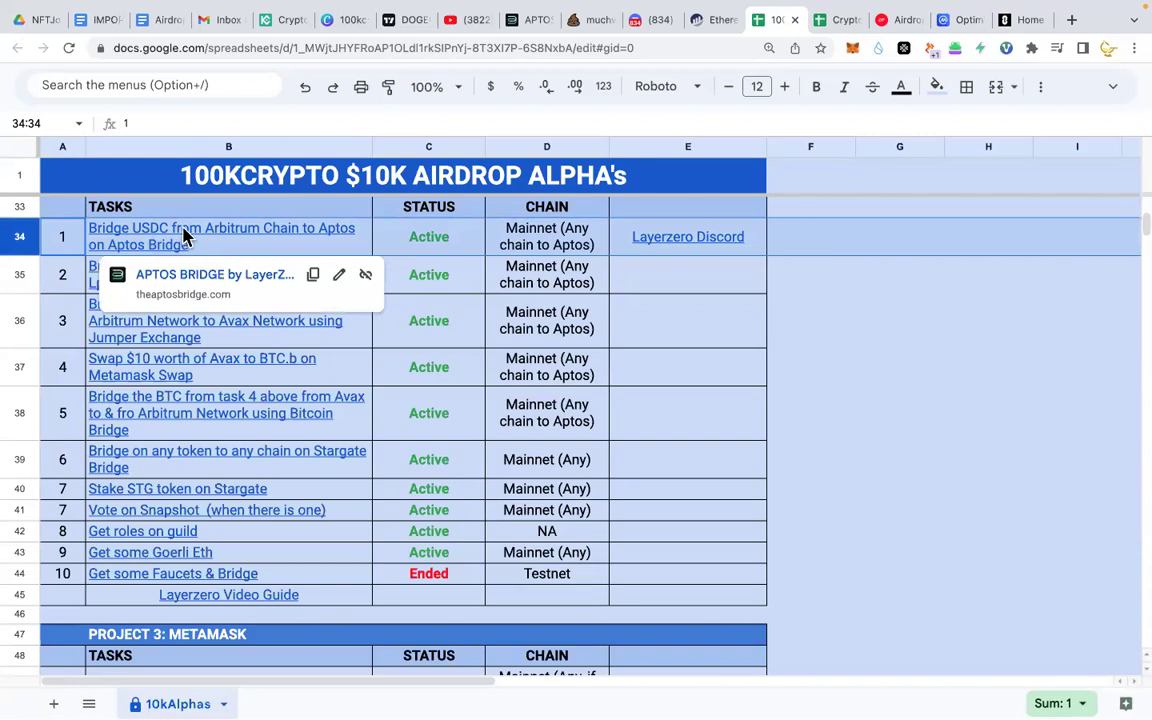
click(185, 236)
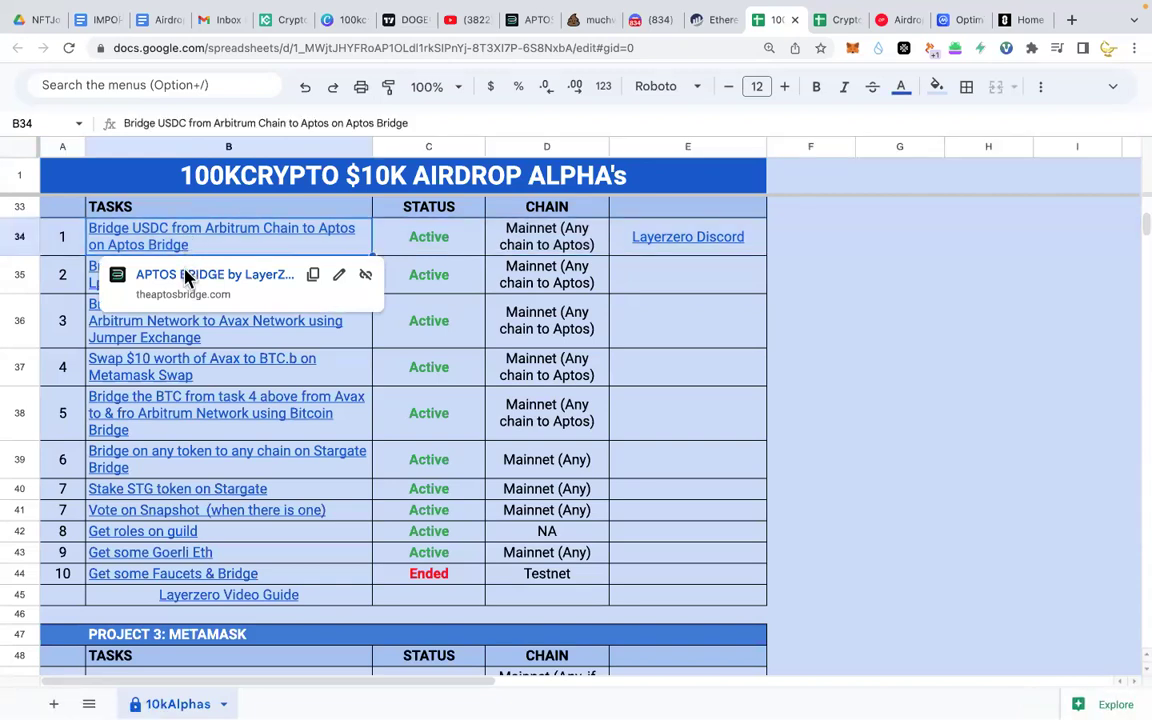
click(186, 276)
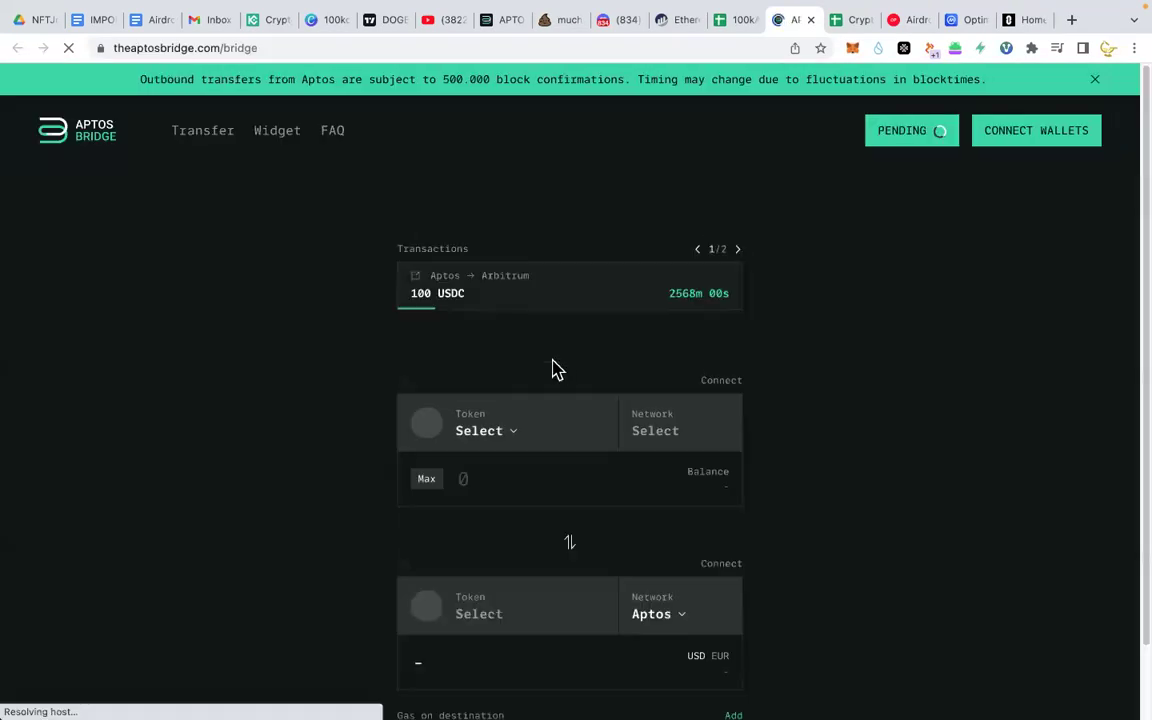
scroll(556, 370, down, 1)
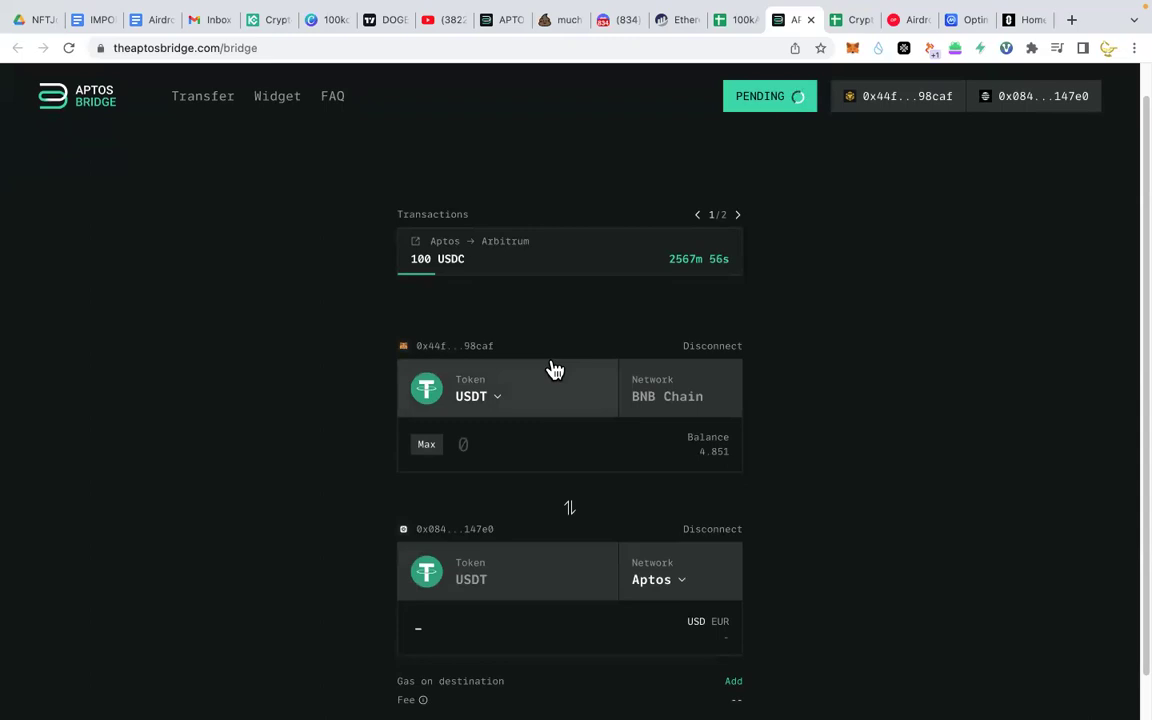
scroll(556, 370, down, 1)
scroll(556, 370, down, 1)
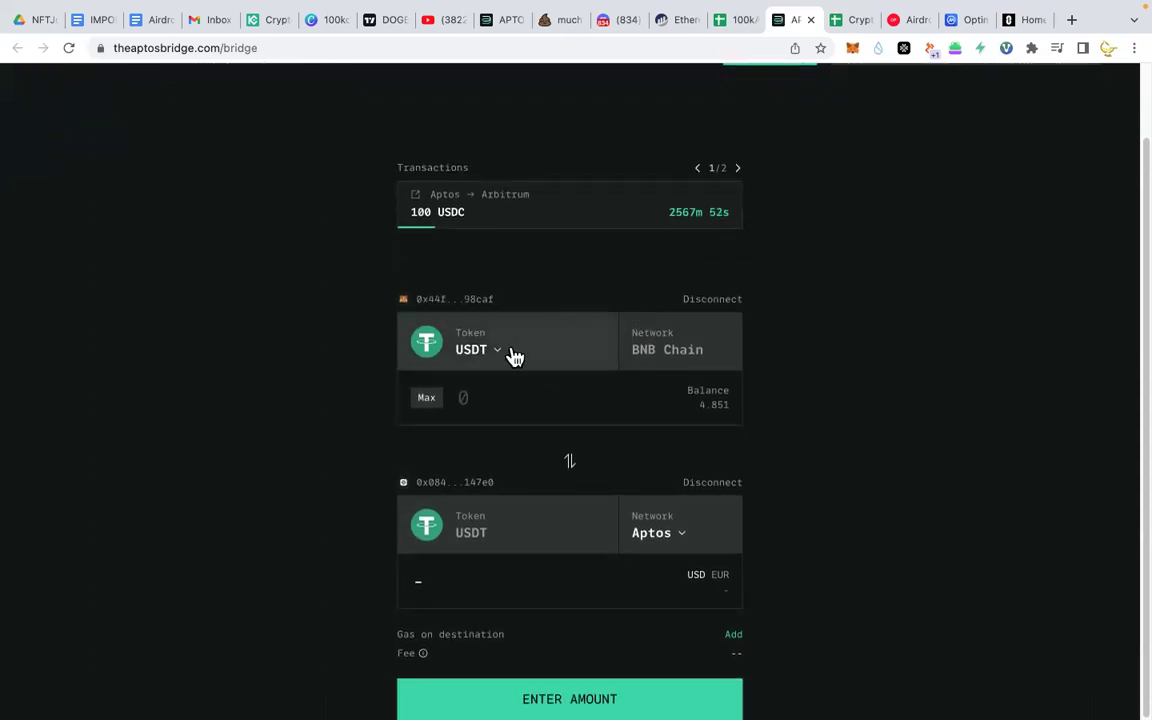
drag(668, 212, 694, 210)
click(681, 314)
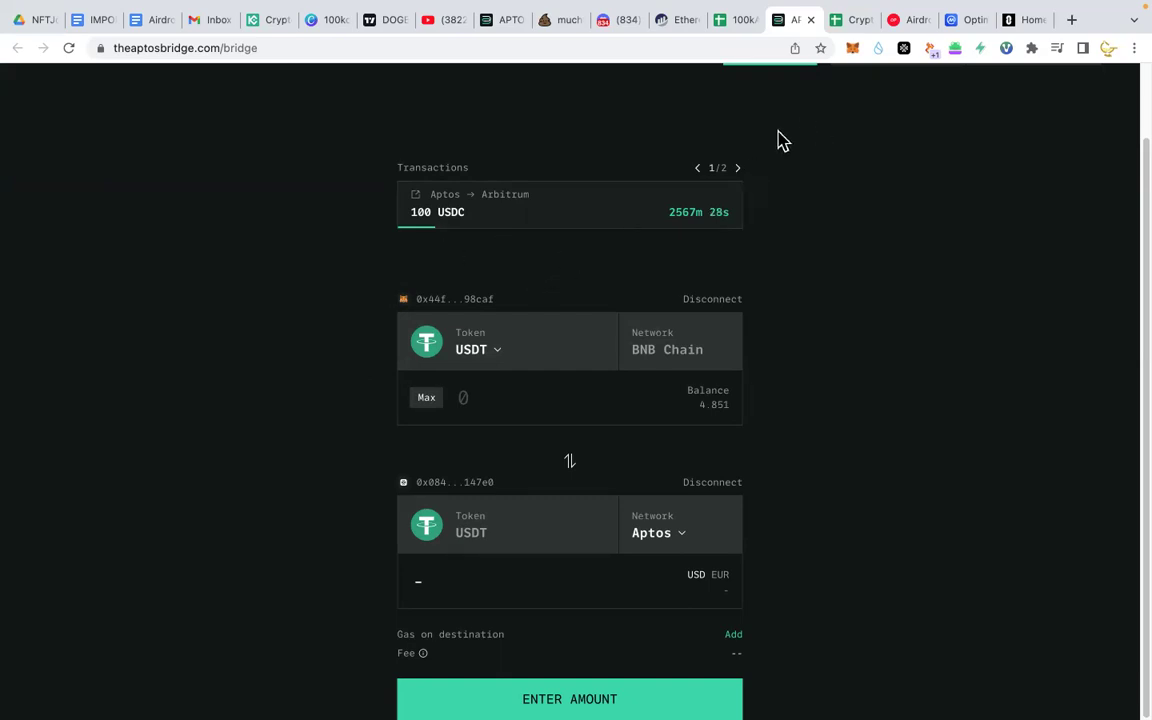
Step: Return to the Airdrop Alpha's sheet and highlight LayerZero task 2, bridging USDC to Aptos and providing LP on Liquidswap
click(735, 20)
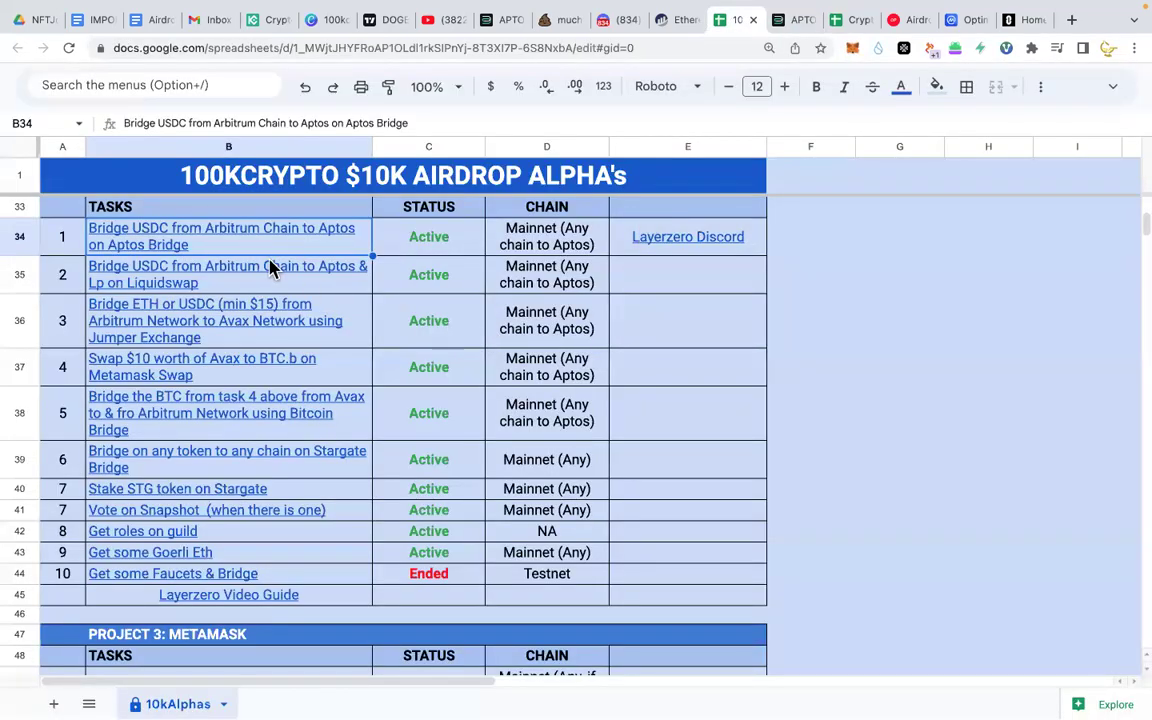
click(19, 283)
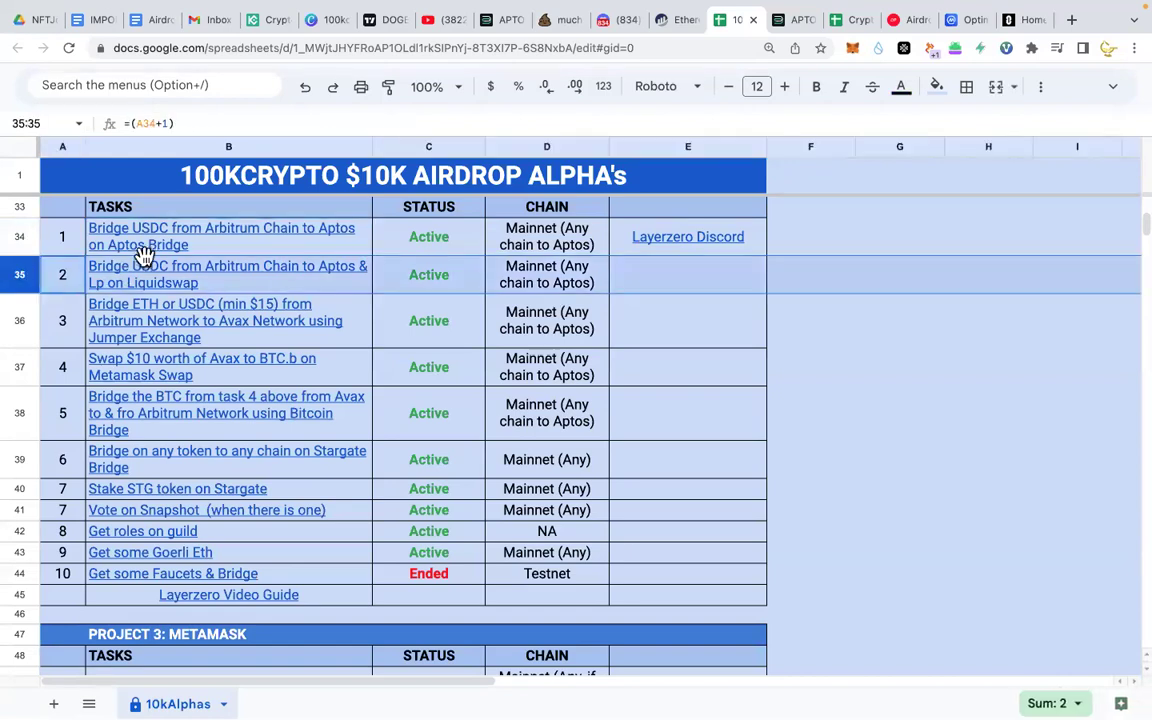
Step: Open the LiquidSwap Bridge link from task 2, look over its bridge form, and close the site to return to the spreadsheet
click(160, 278)
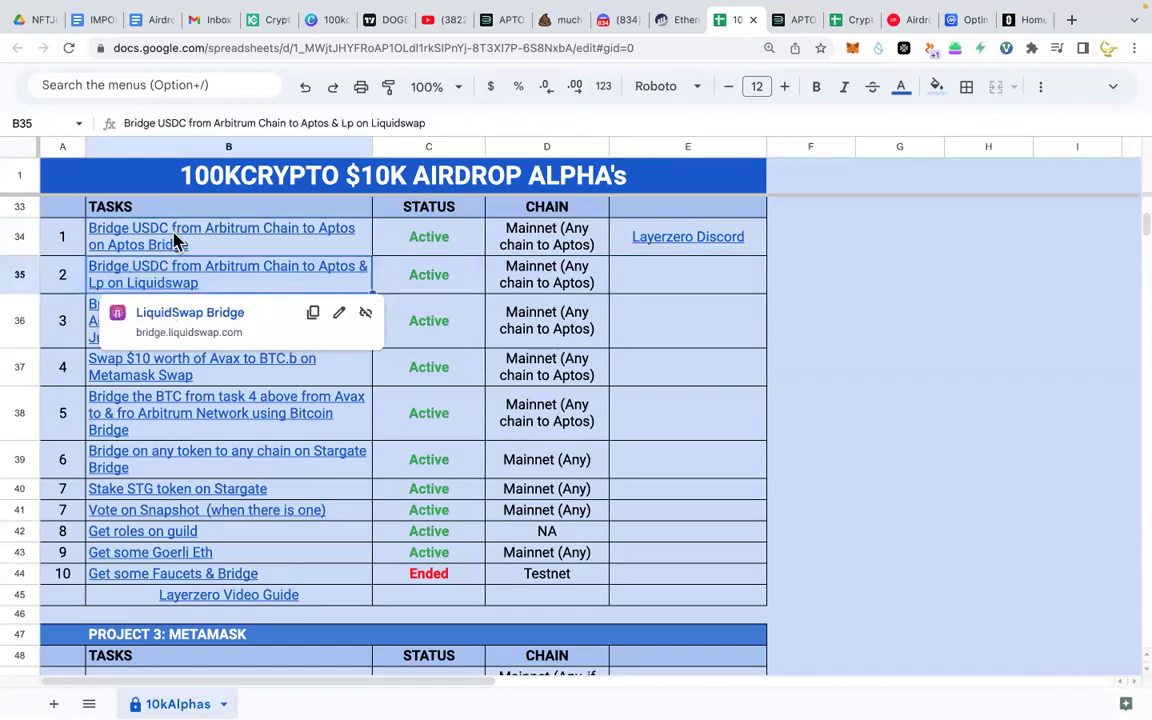
click(178, 316)
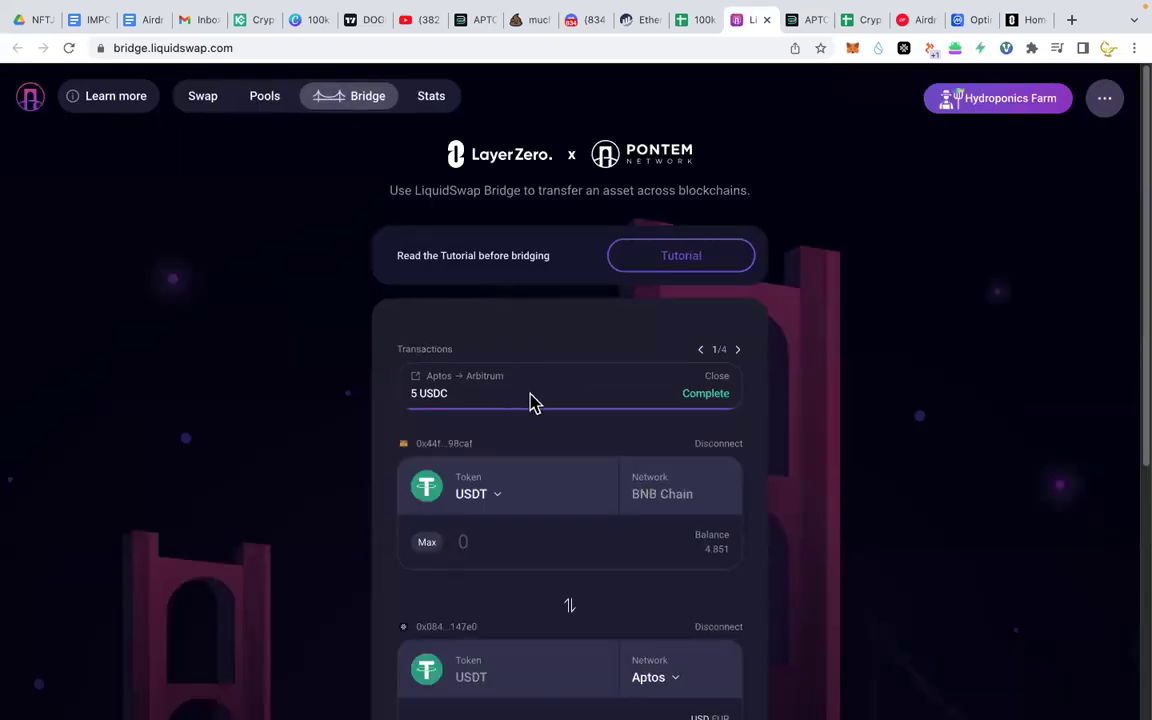
scroll(712, 358, down, 1)
scroll(712, 358, down, 3)
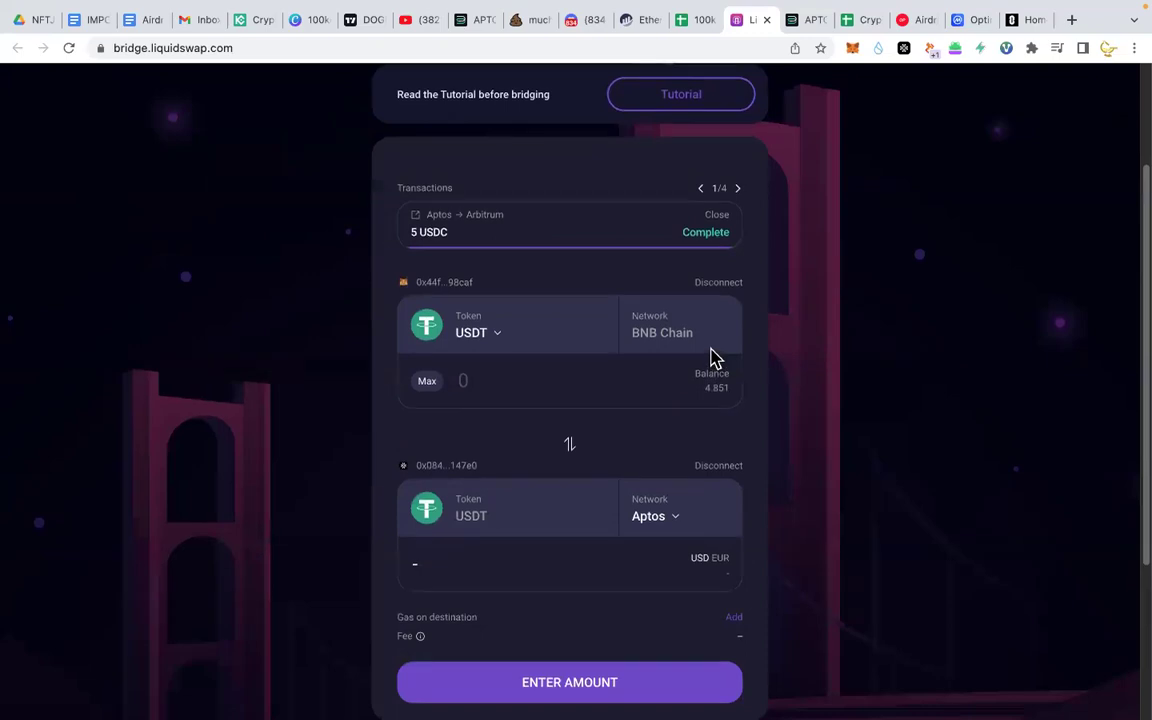
scroll(419, 362, up, 3)
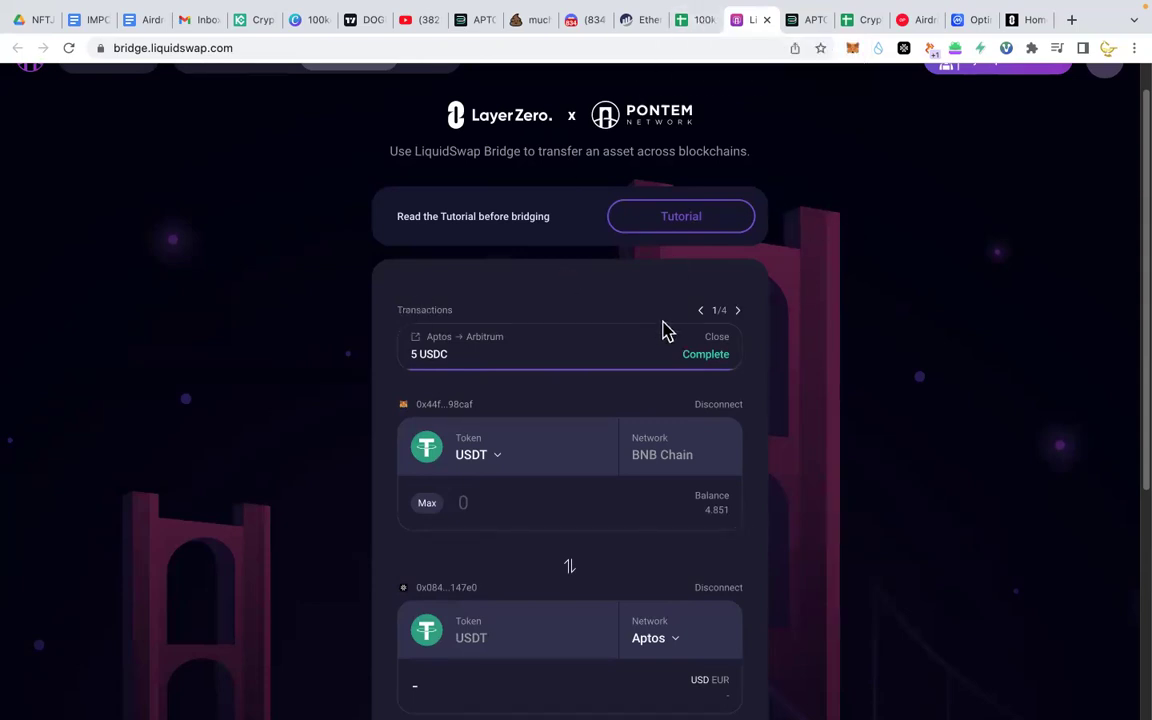
click(766, 20)
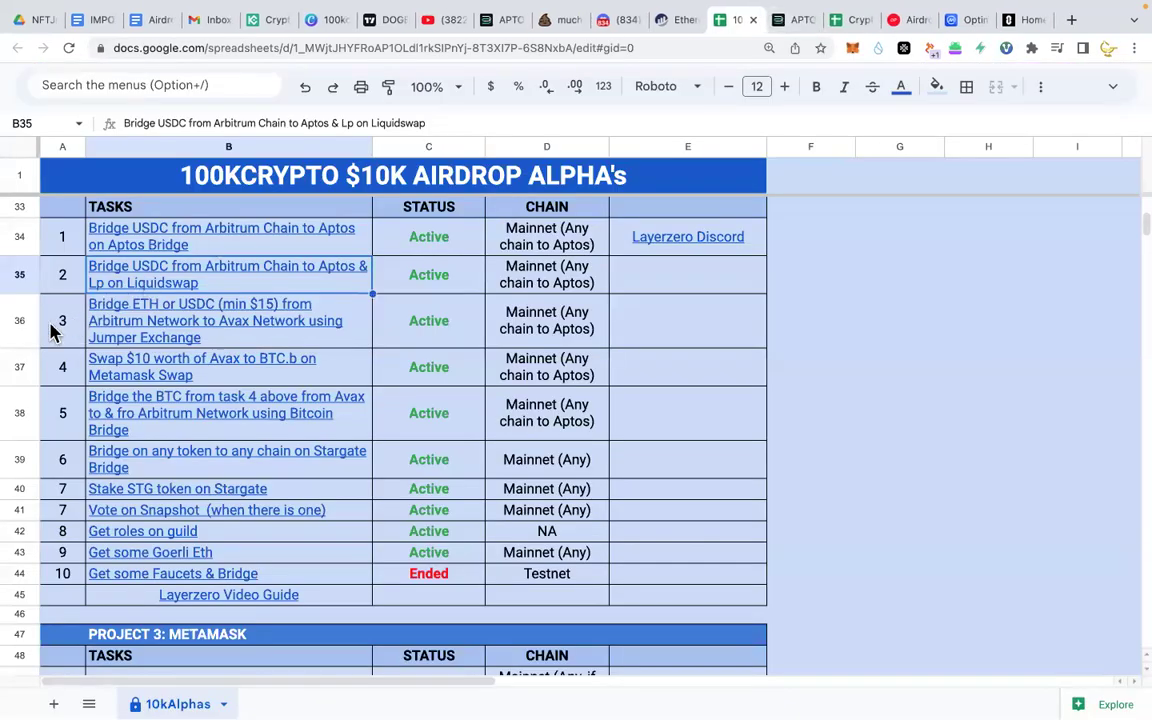
Step: Highlight task 3 in the LayerZero task list and open its Jumper Exchange link
click(127, 322)
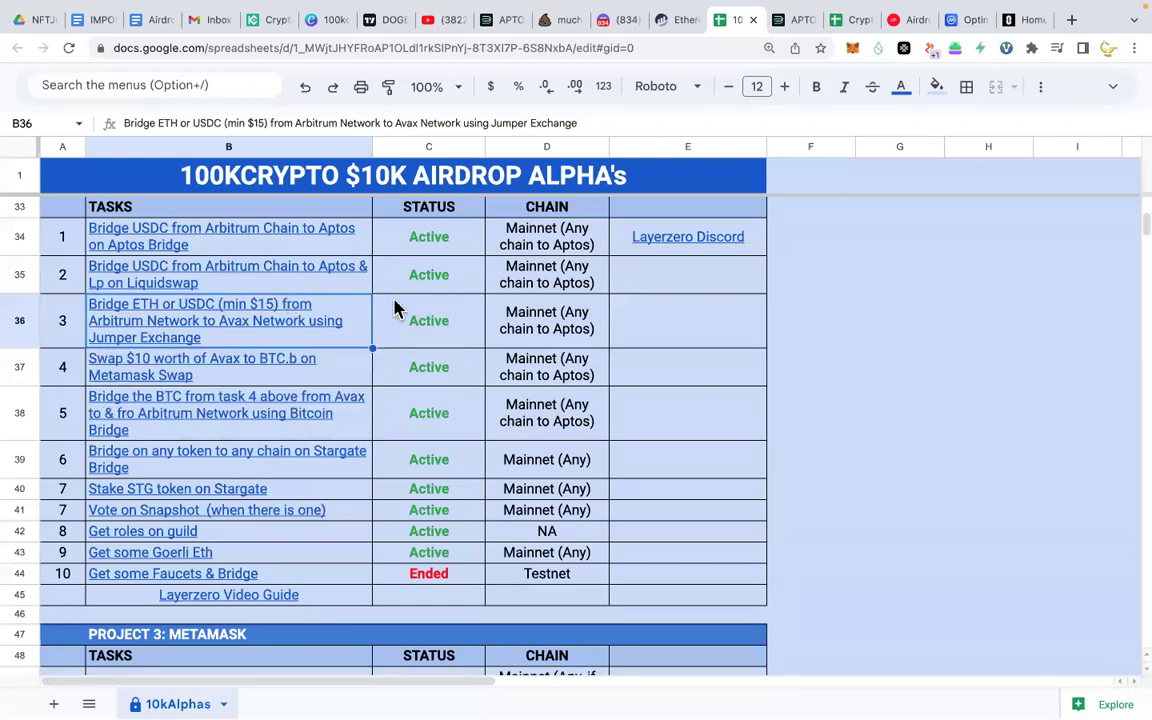
mouse_move(299, 334)
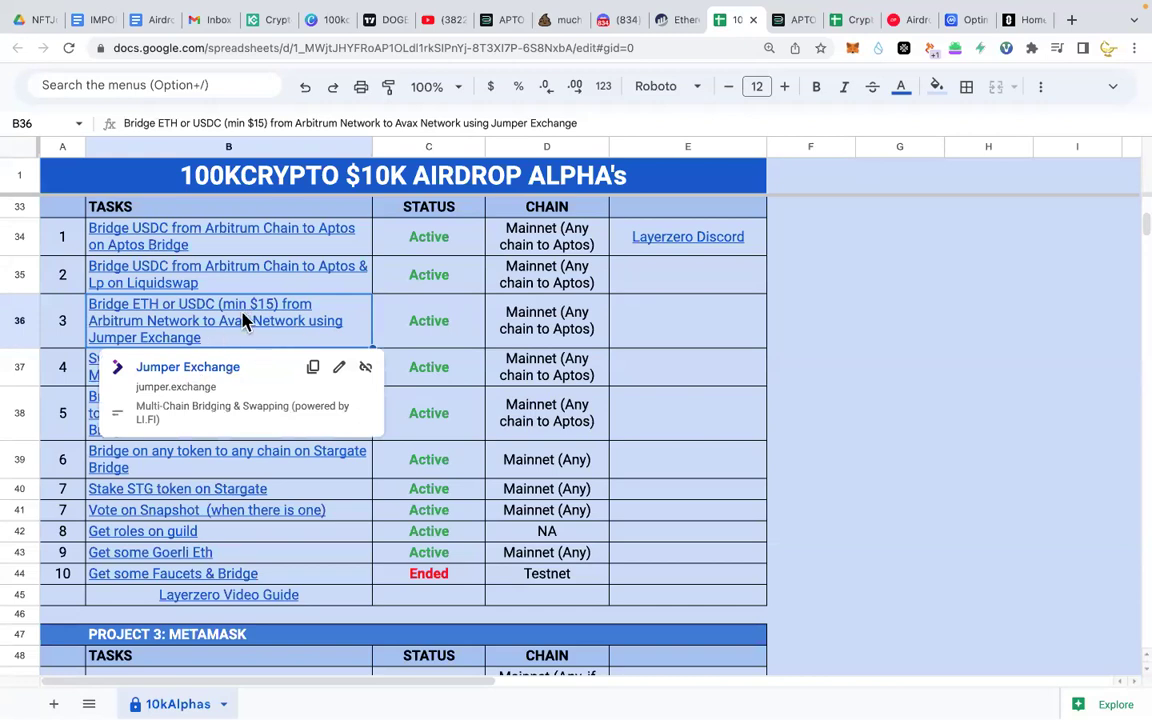
click(790, 320)
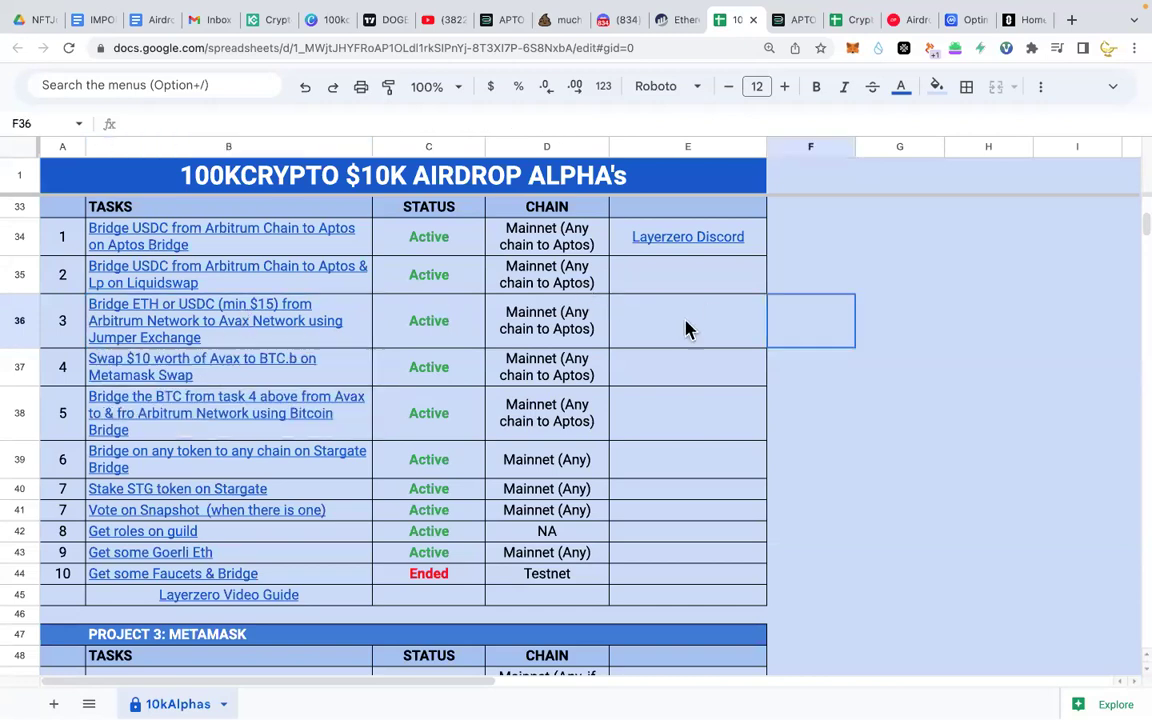
click(21, 320)
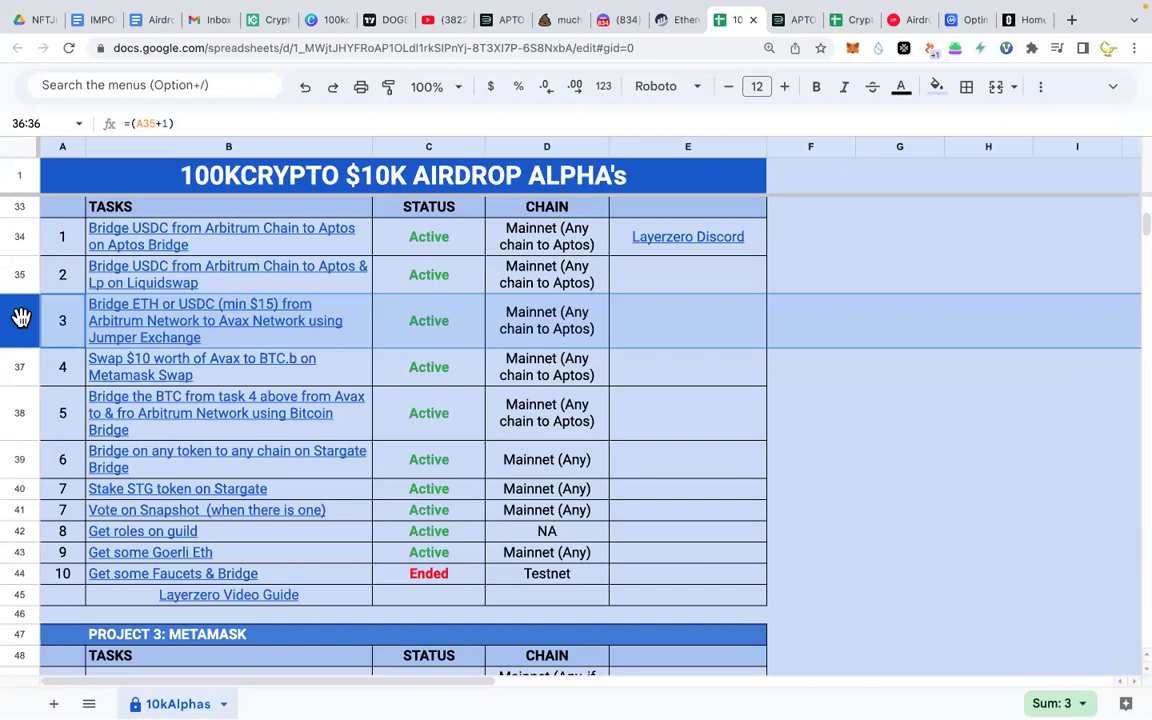
mouse_move(160, 328)
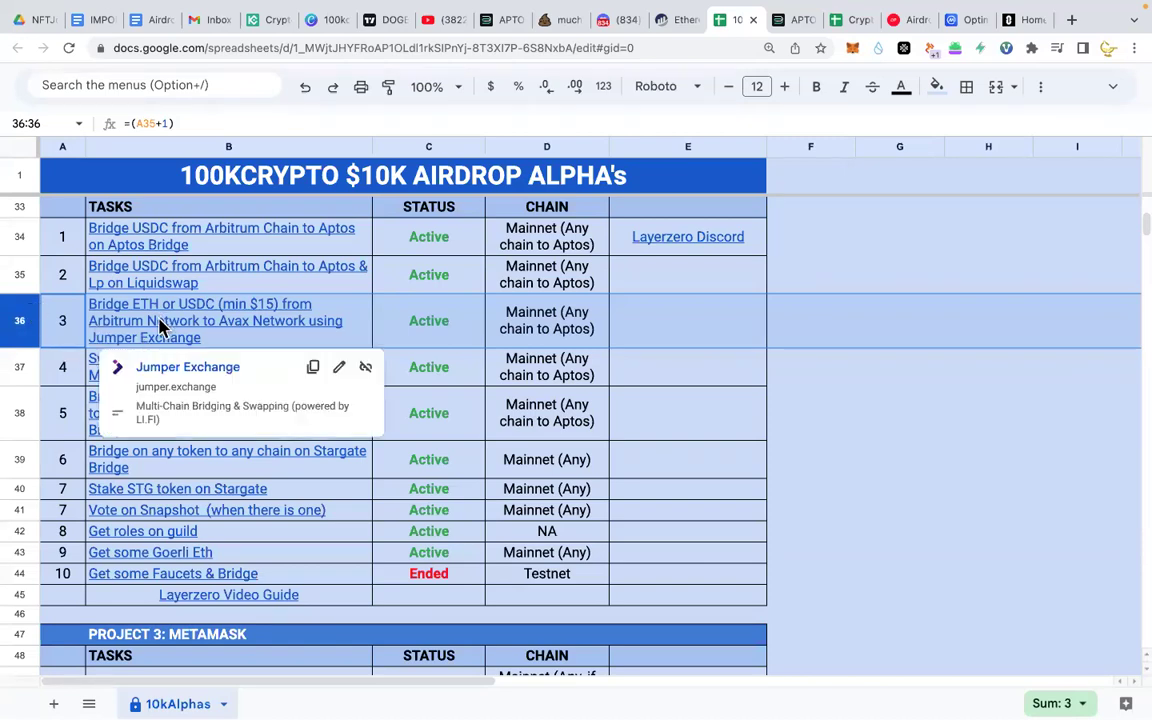
click(160, 328)
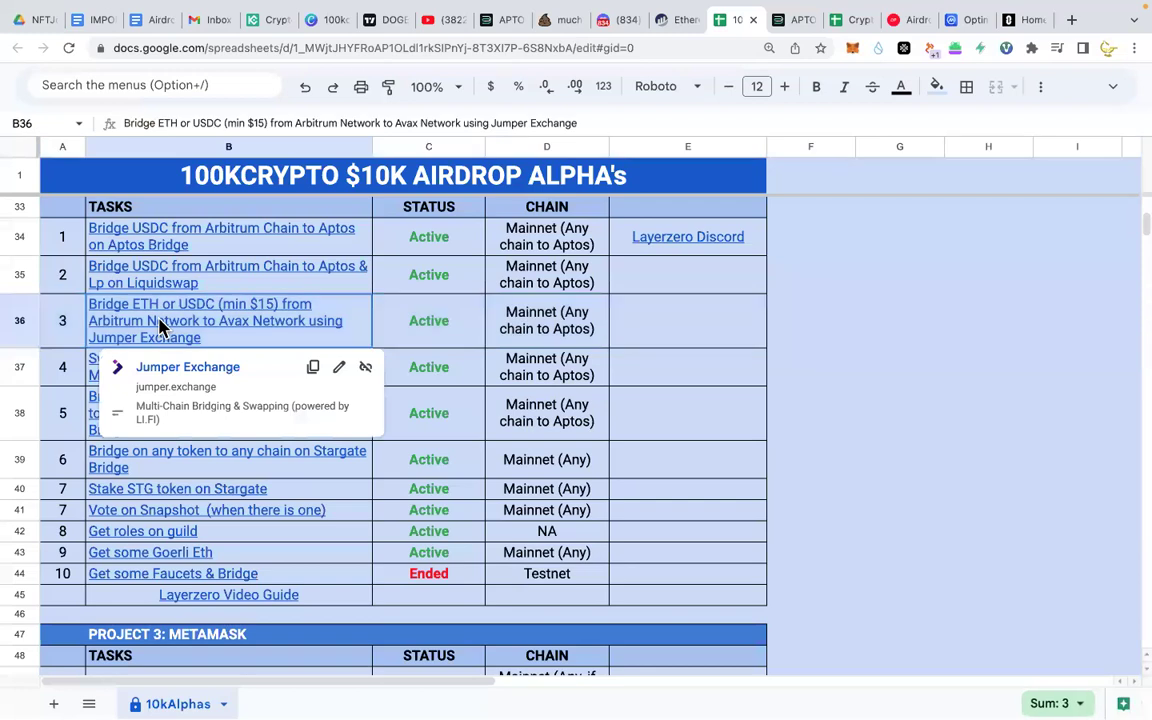
click(167, 370)
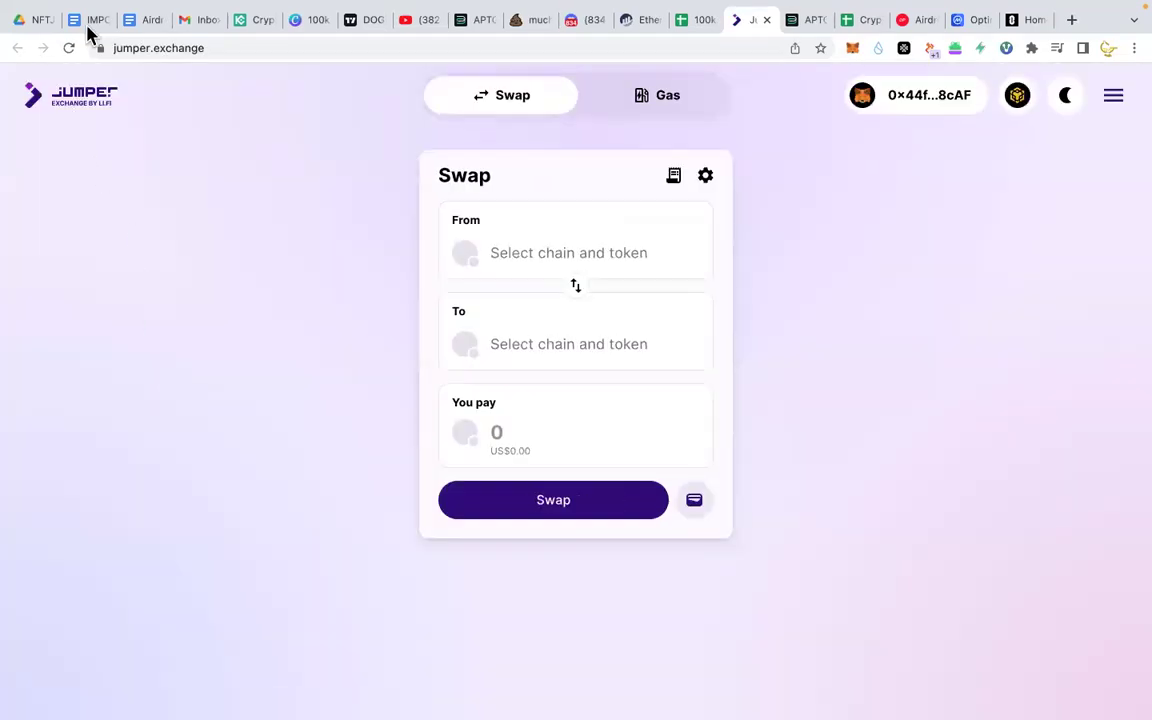
Step: Set the source of the Jumper swap to USDC on the Arbitrum chain
click(514, 104)
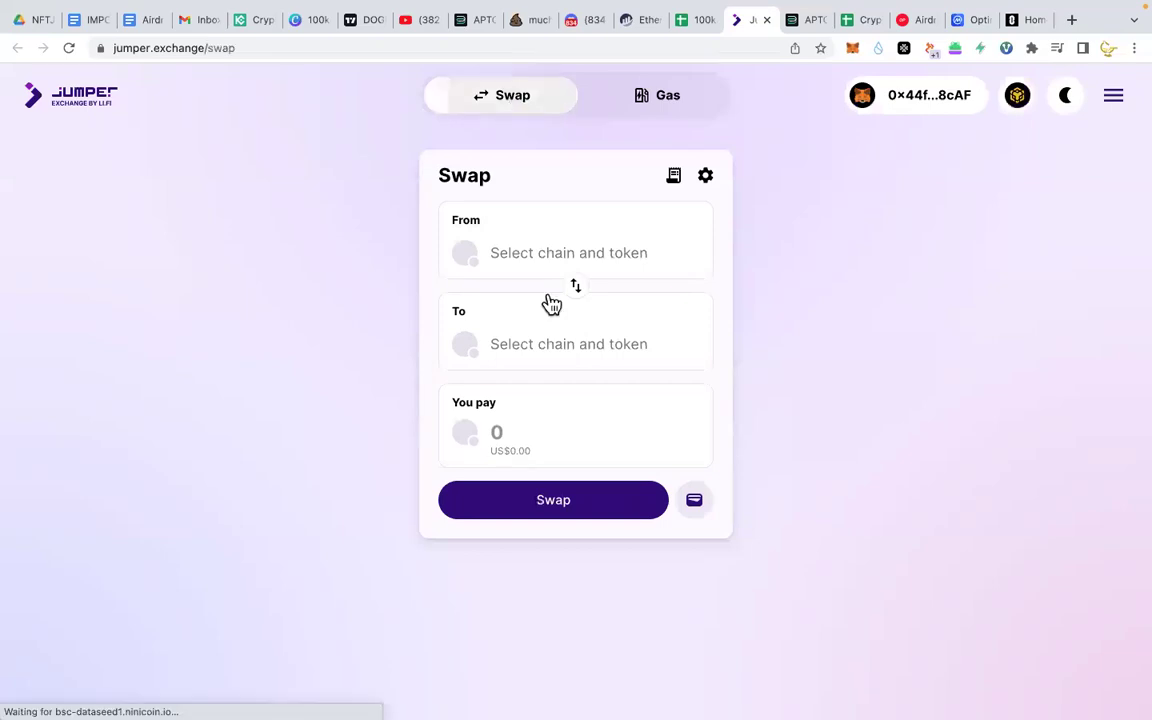
click(512, 250)
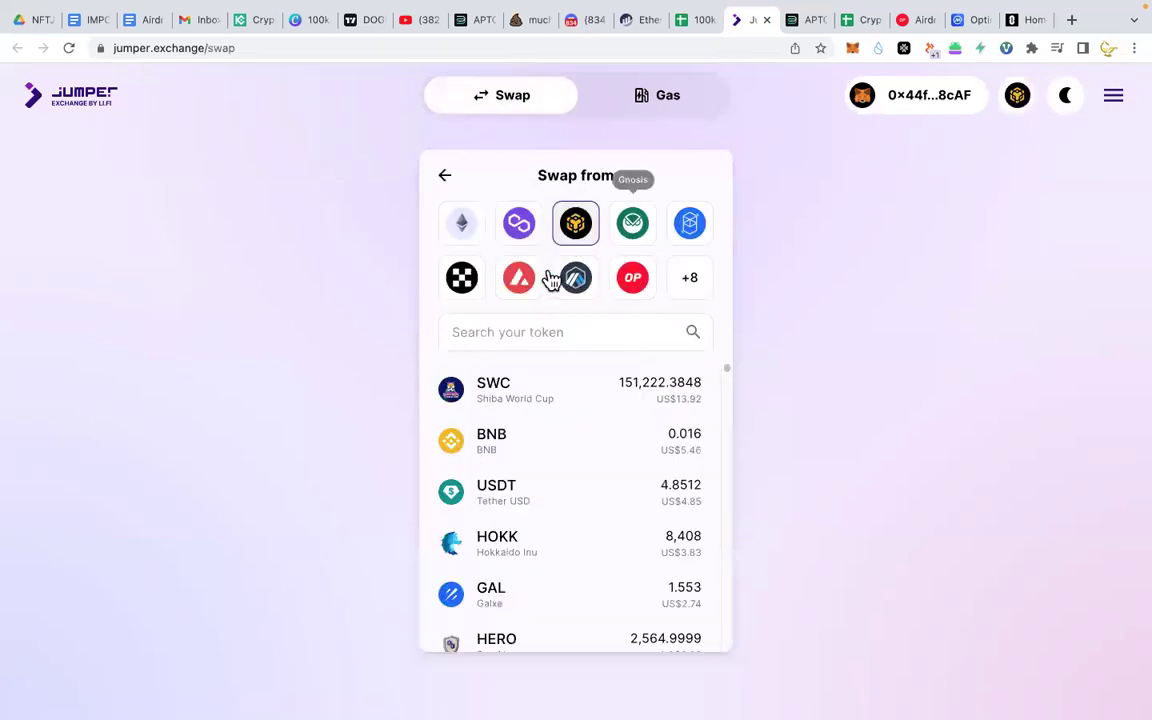
click(580, 282)
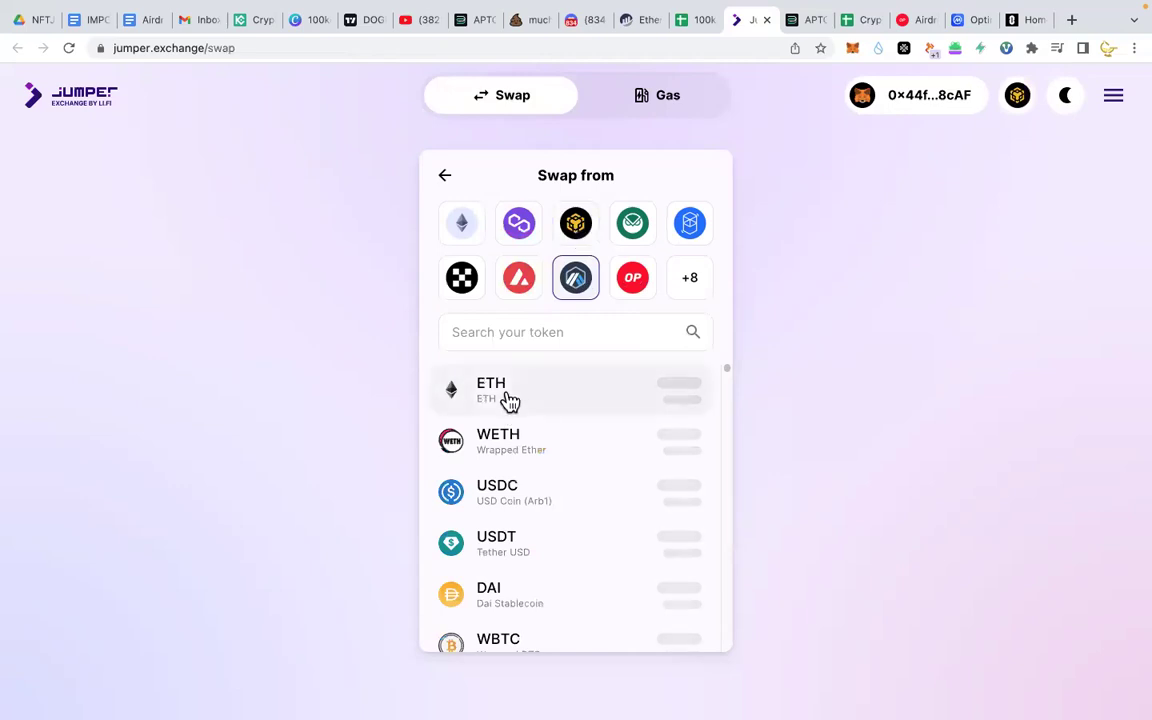
click(500, 491)
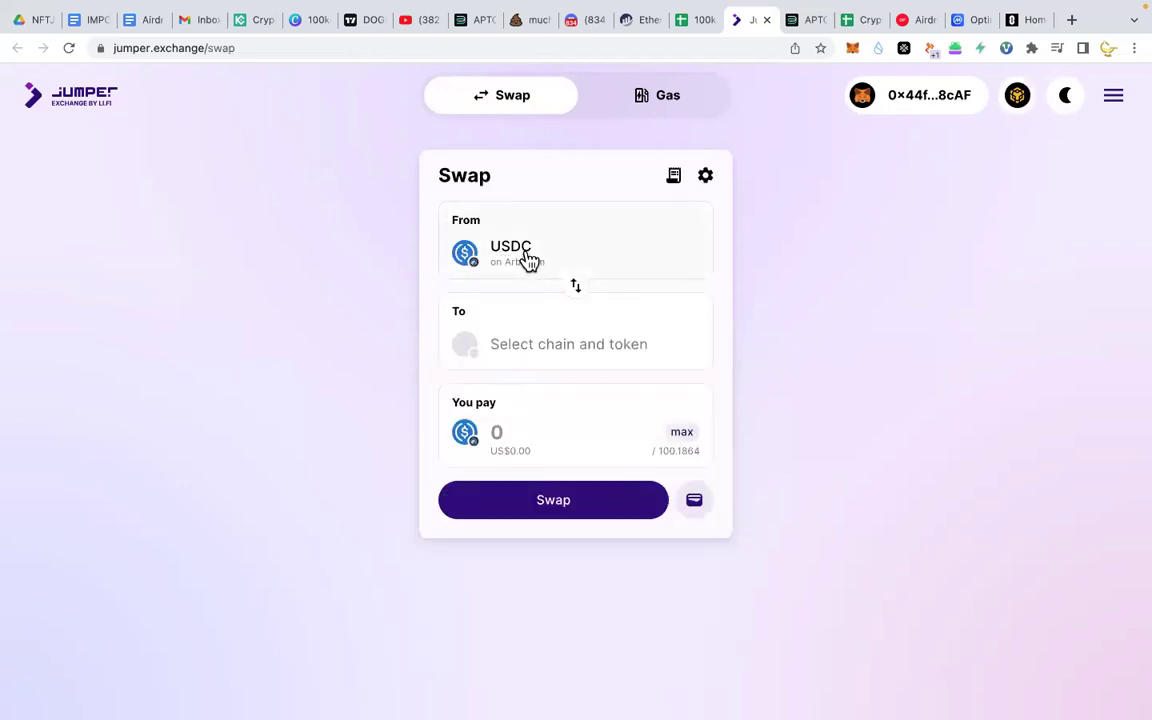
Step: Set the destination of the Jumper swap to AVAX on the Avalanche chain
click(553, 355)
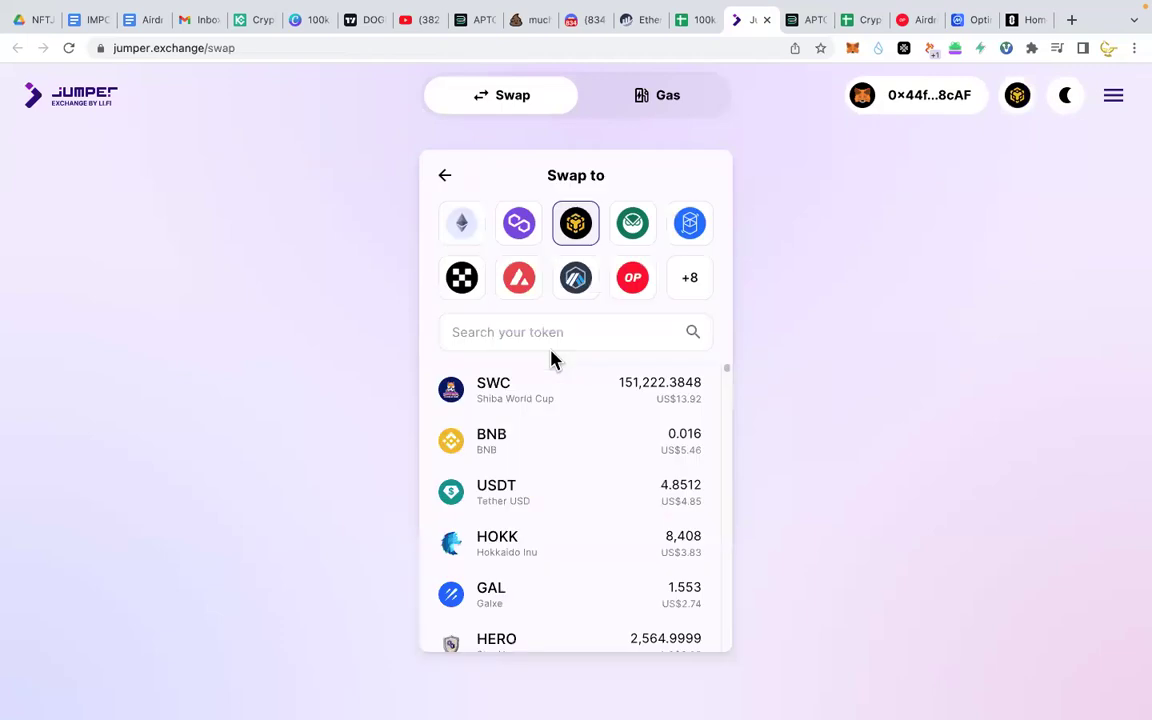
click(522, 283)
click(505, 390)
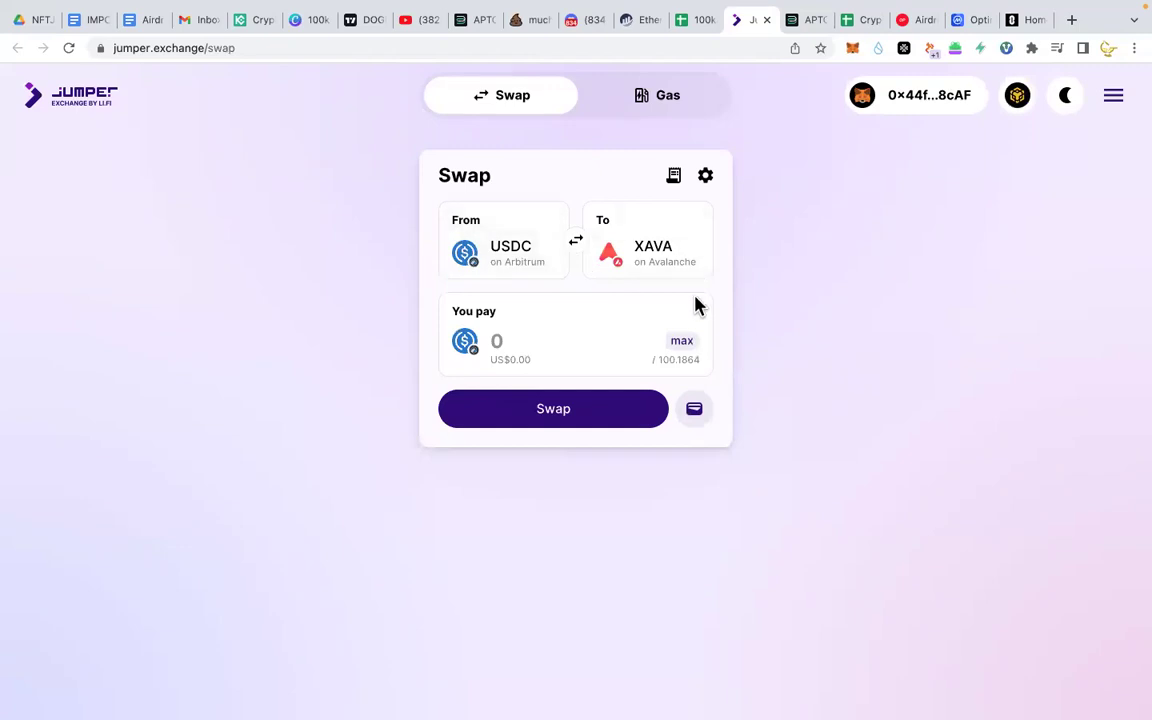
click(656, 262)
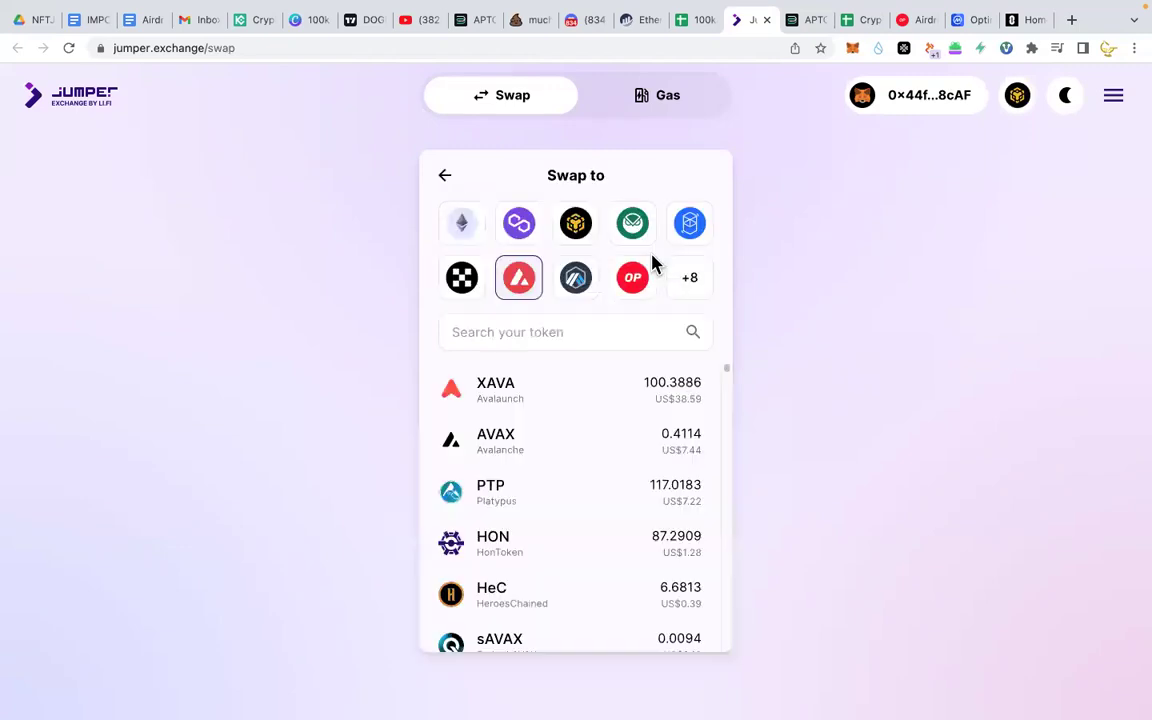
click(517, 445)
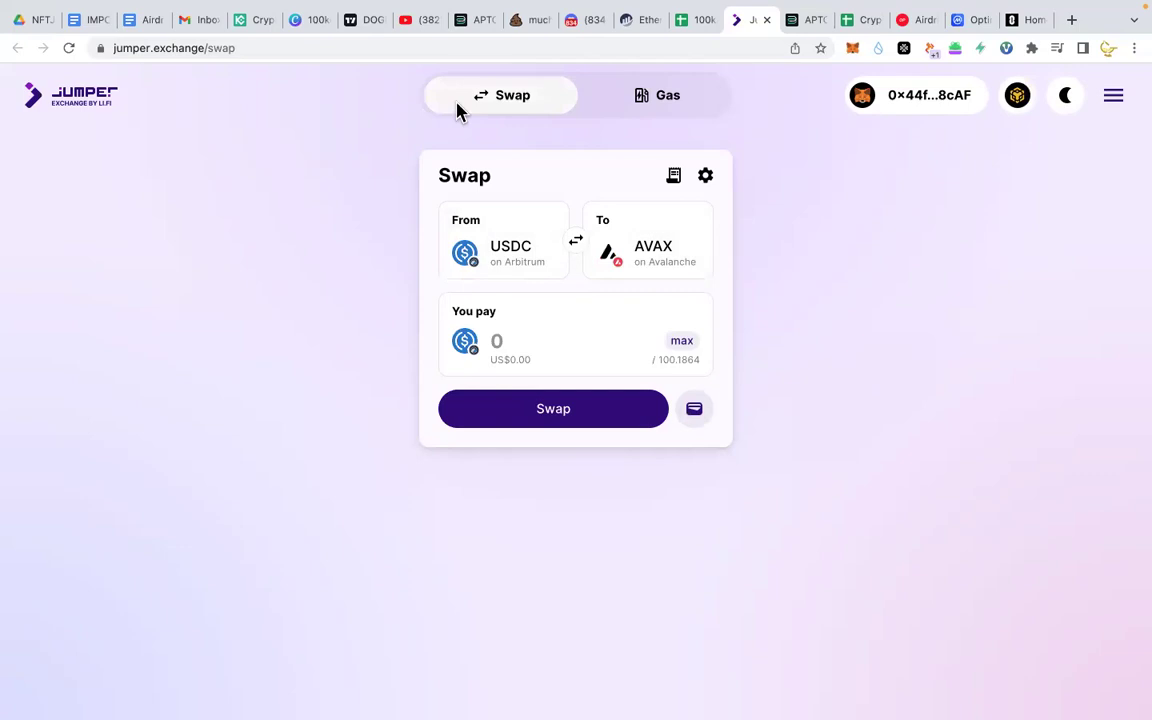
Step: Return to the airdrop spreadsheet, highlight task 4, and open its MetaMask Swap link
click(695, 22)
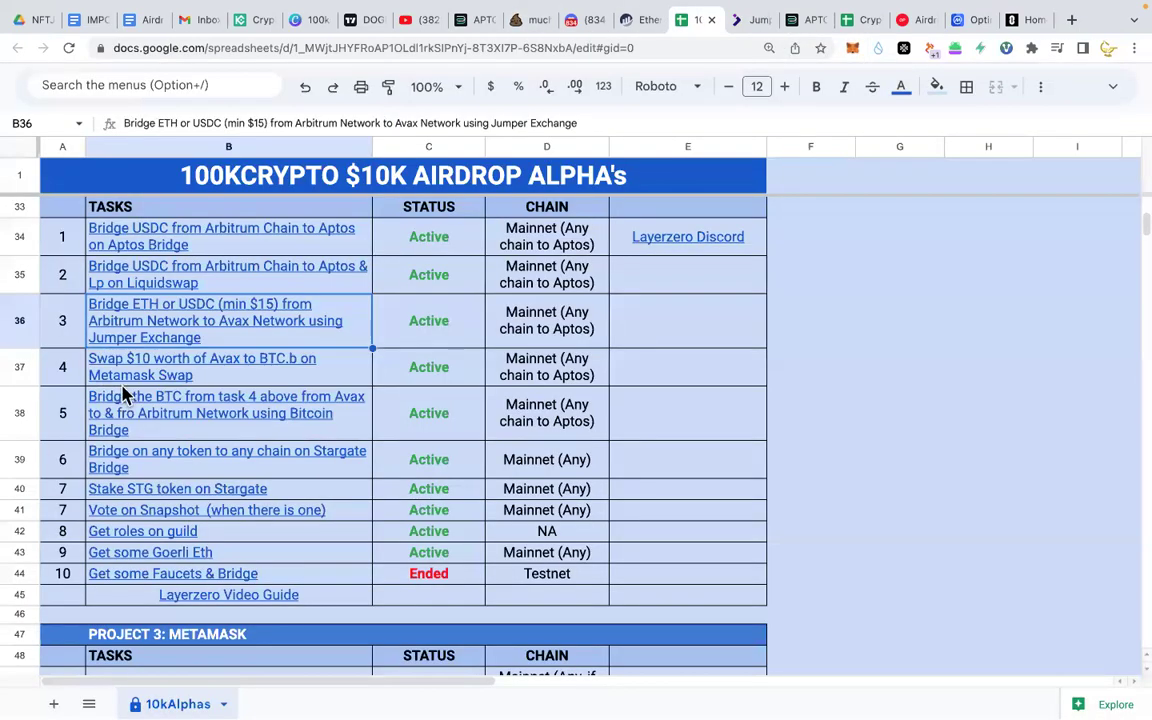
click(15, 372)
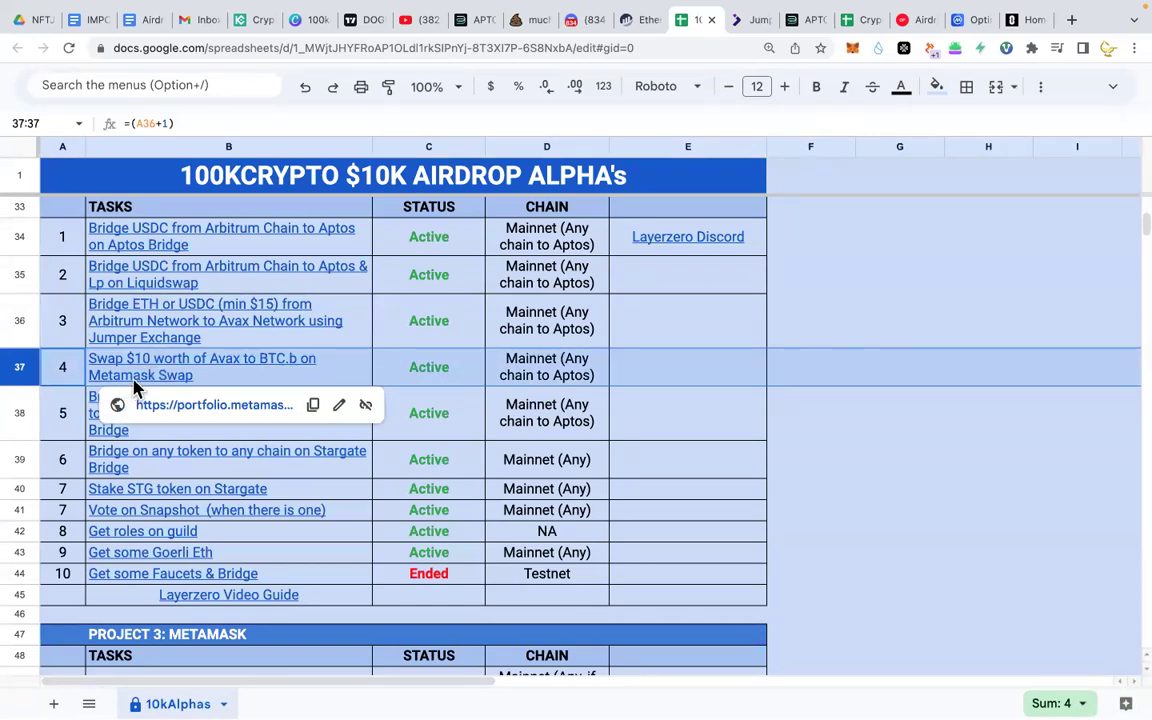
click(192, 405)
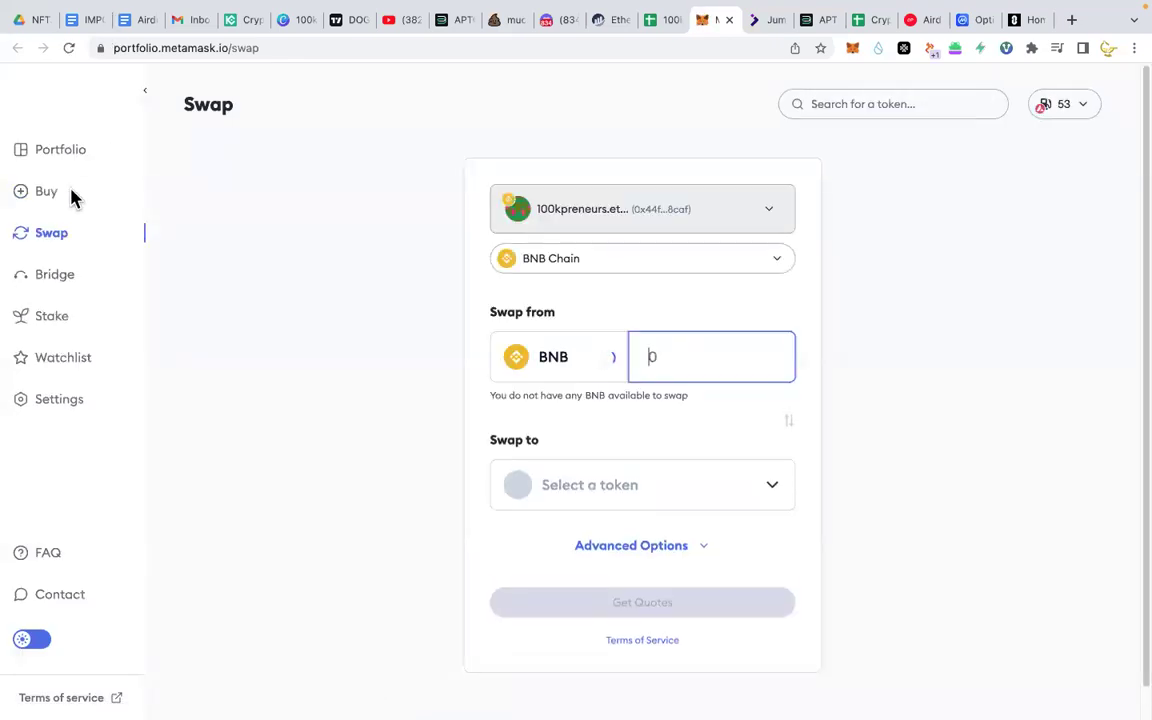
Step: View the MetaMask portfolio briefly, return to Swap, and switch the network to Avalanche, approving the change in the wallet
click(55, 155)
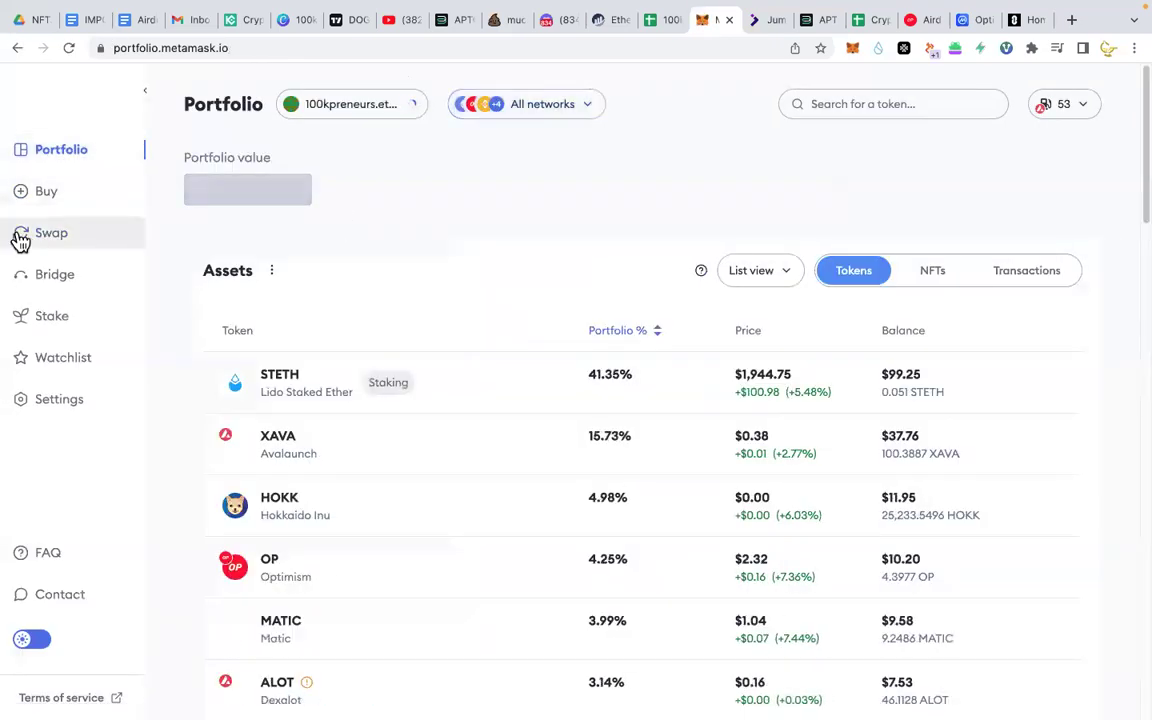
click(44, 236)
click(663, 262)
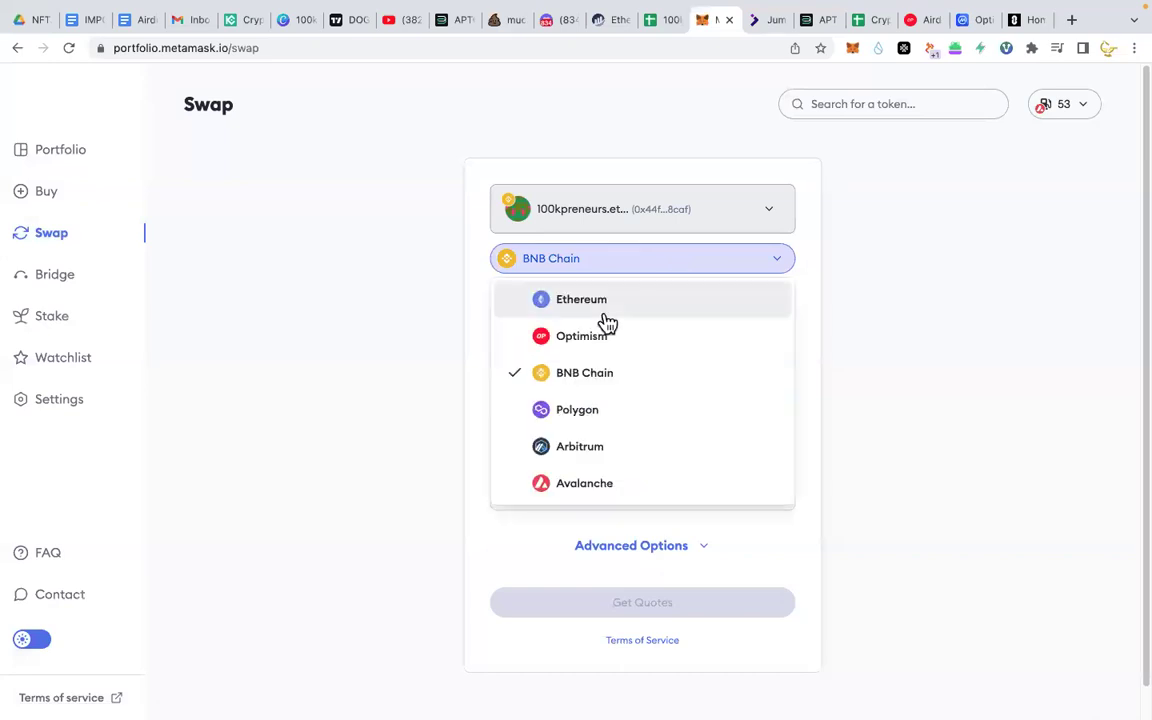
click(607, 483)
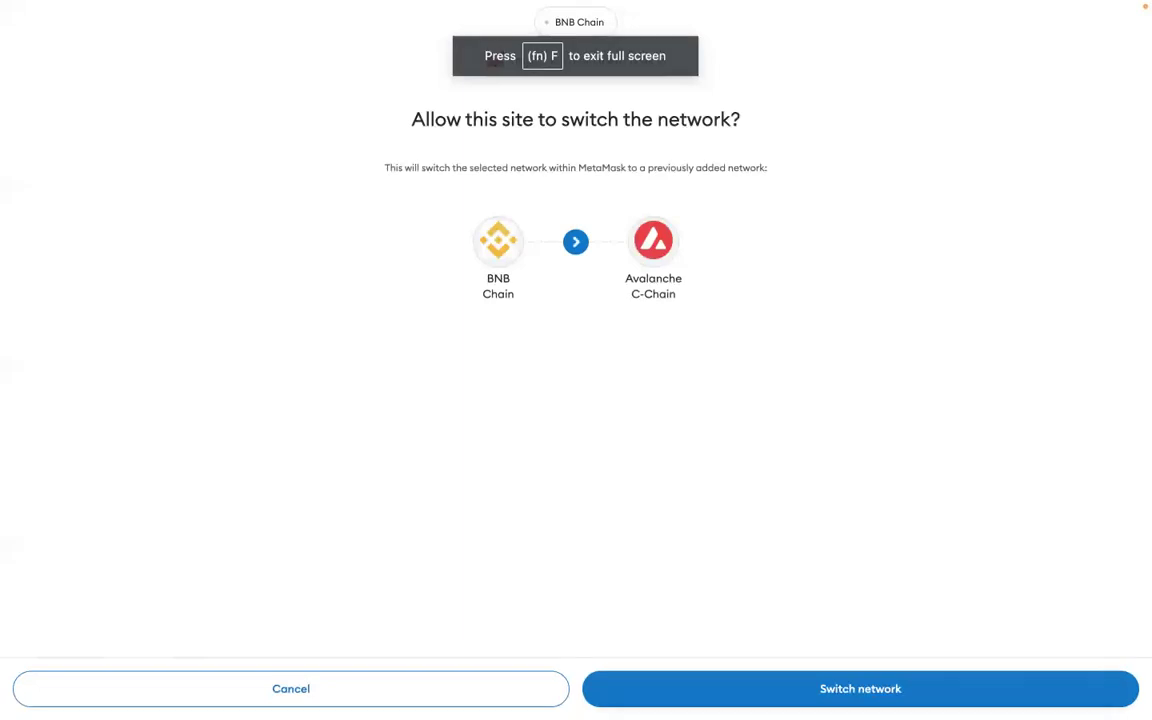
click(860, 689)
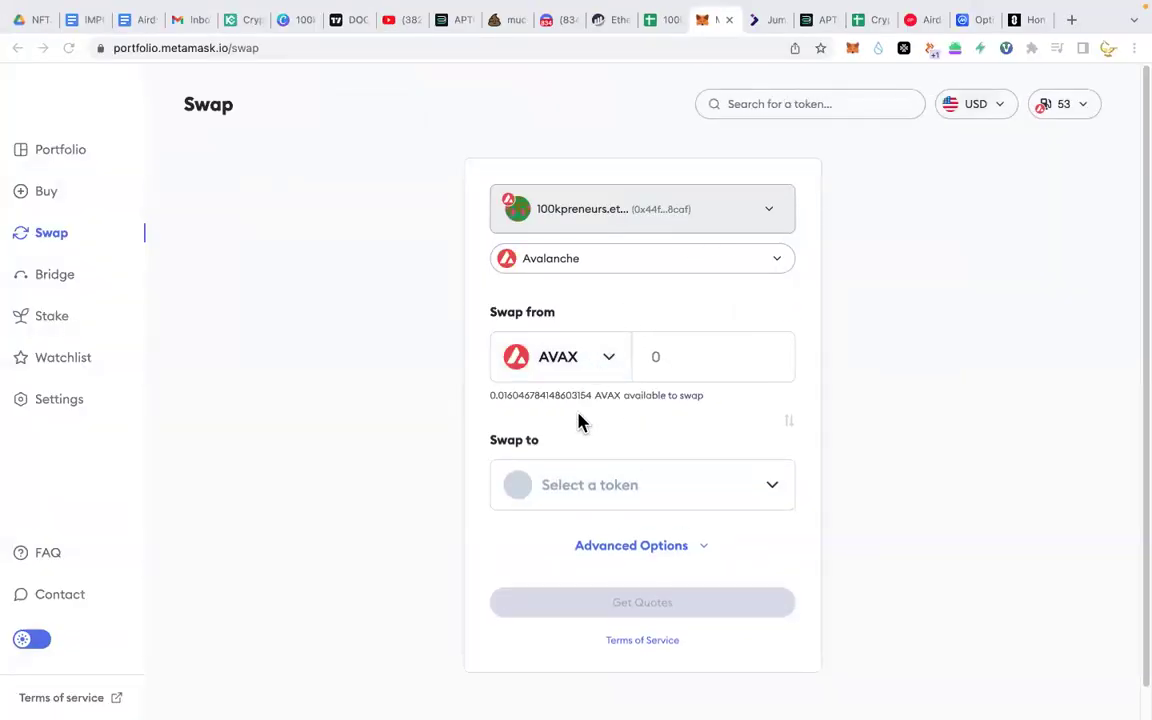
Step: Search for "btc.b" and choose BTC.B as the token to receive in the MetaMask swap
click(753, 492)
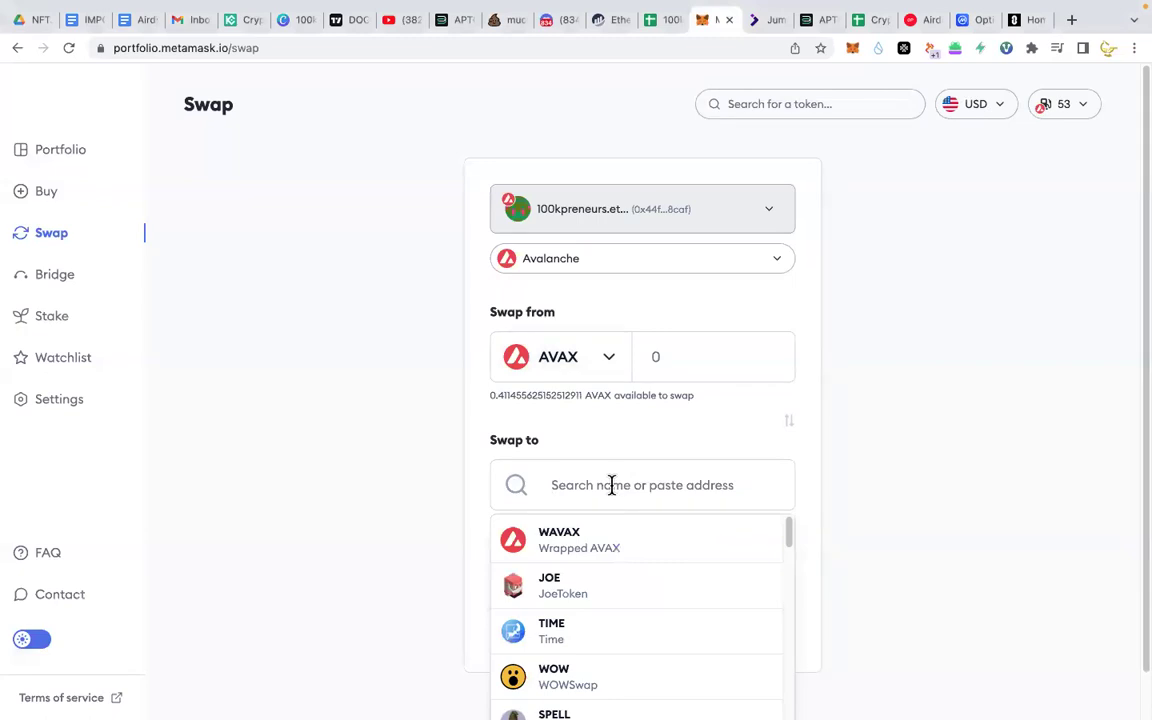
text(btc)
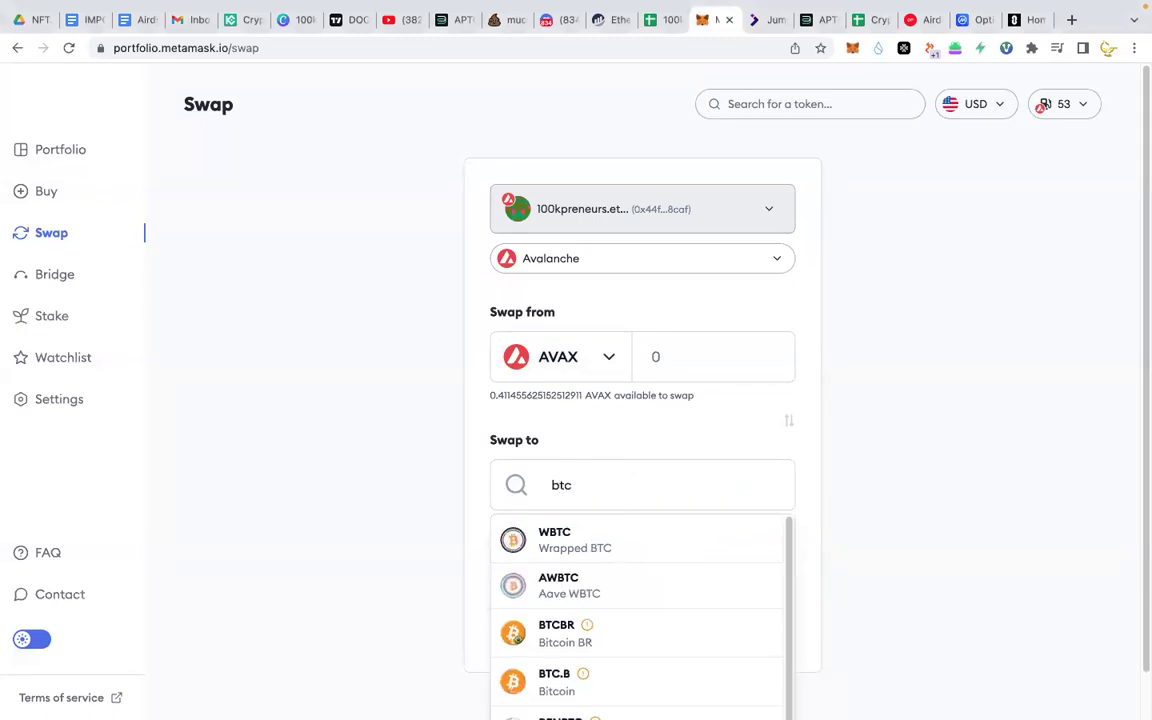
text(.b)
click(568, 541)
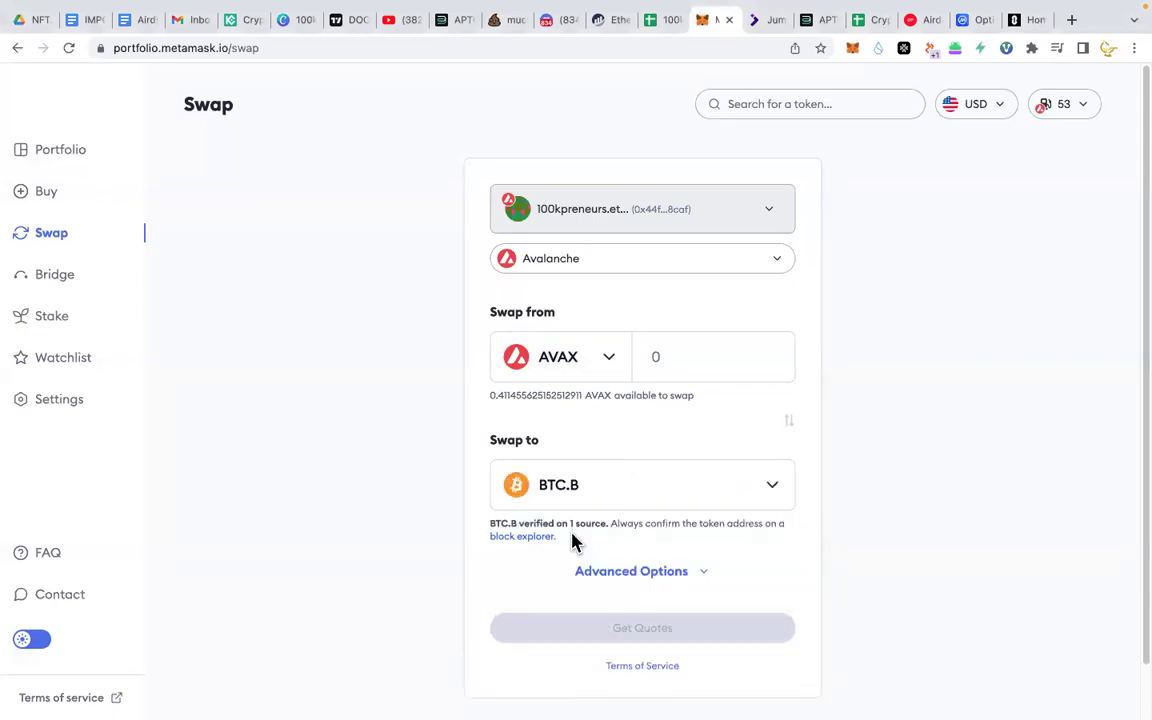
Step: Enter 0.2 AVAX as the amount to swap from
click(656, 368)
text(.01)
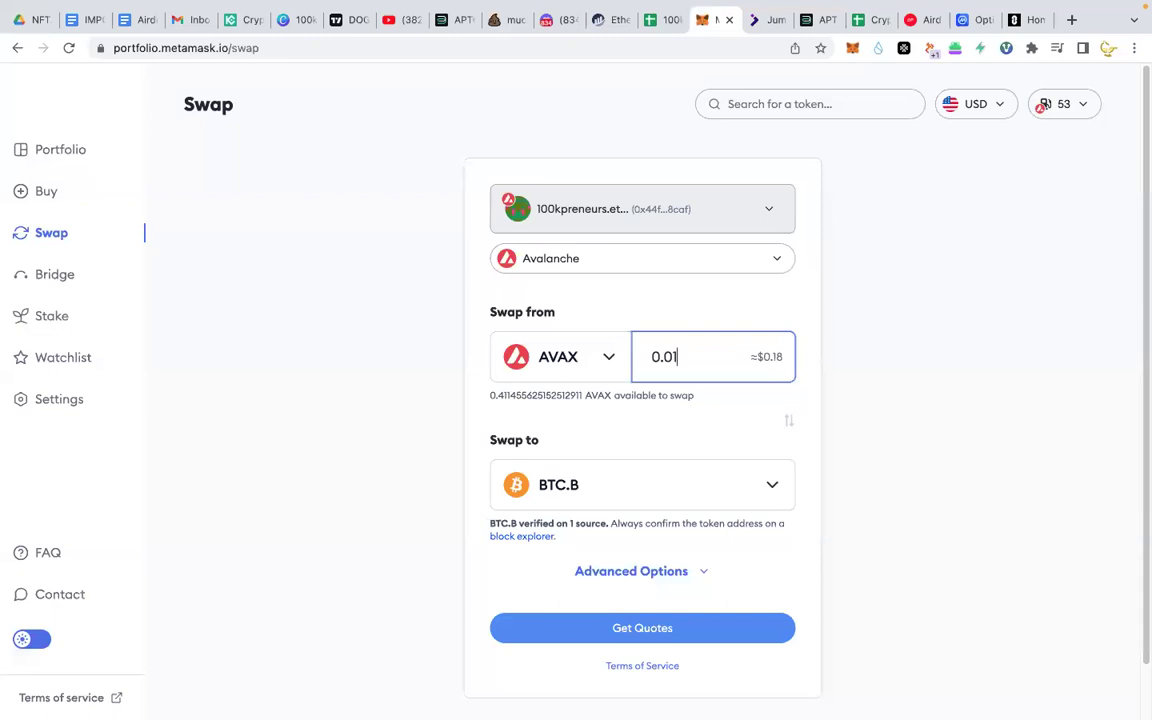
key(BackSpace)
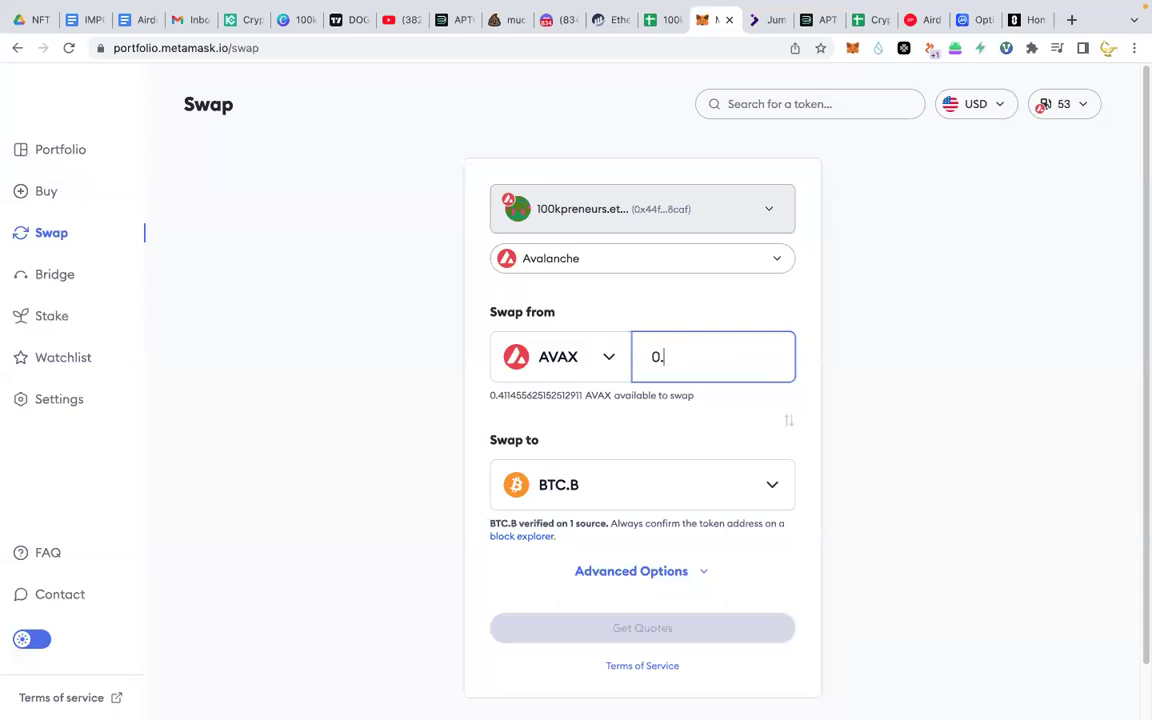
text(2)
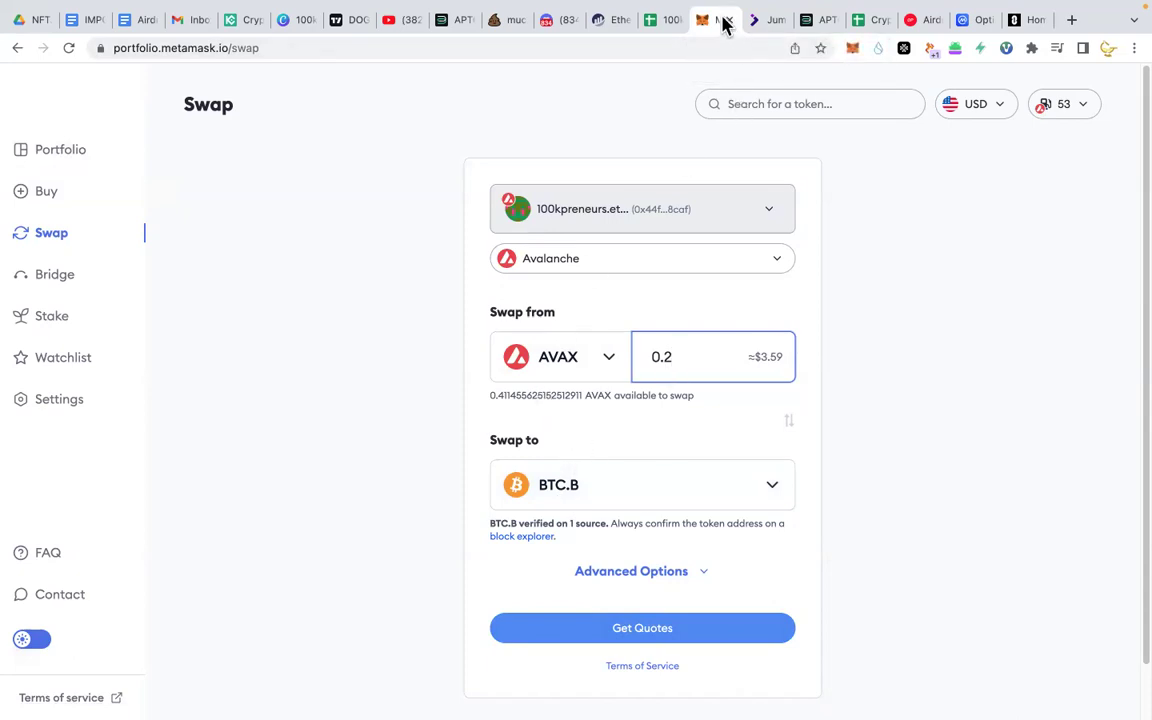
Step: Return to the airdrop spreadsheet, highlight task 5, and open its Bitcoin Bridge link
click(655, 20)
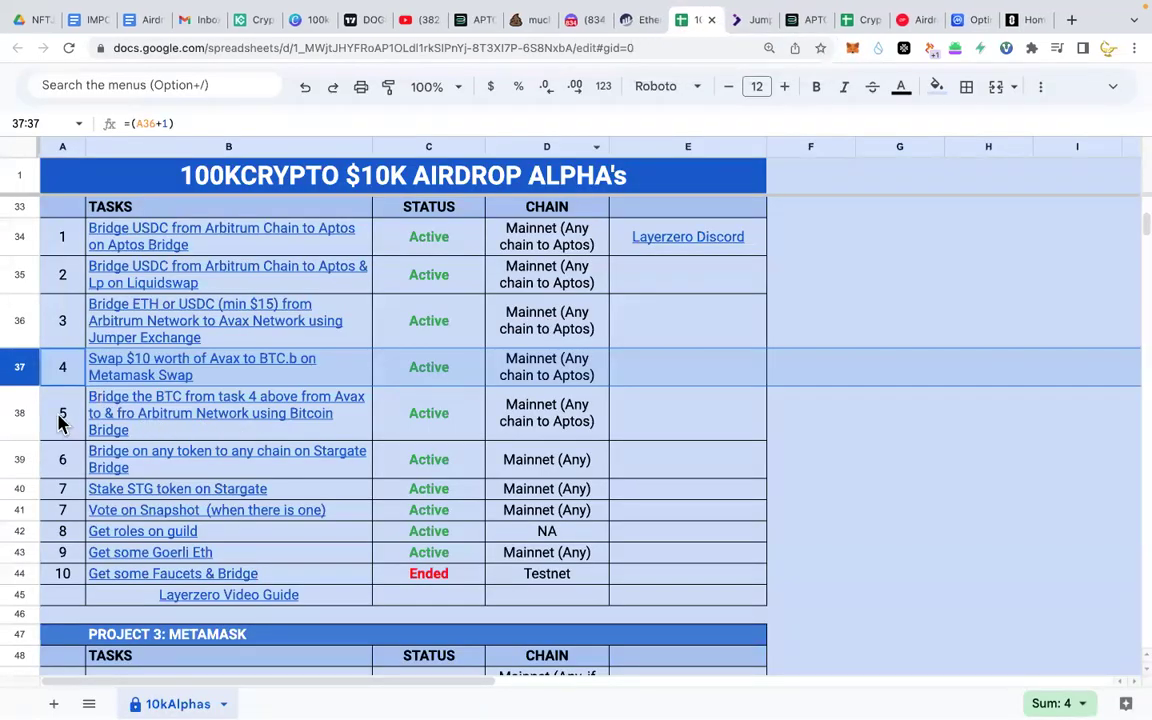
click(21, 413)
click(154, 412)
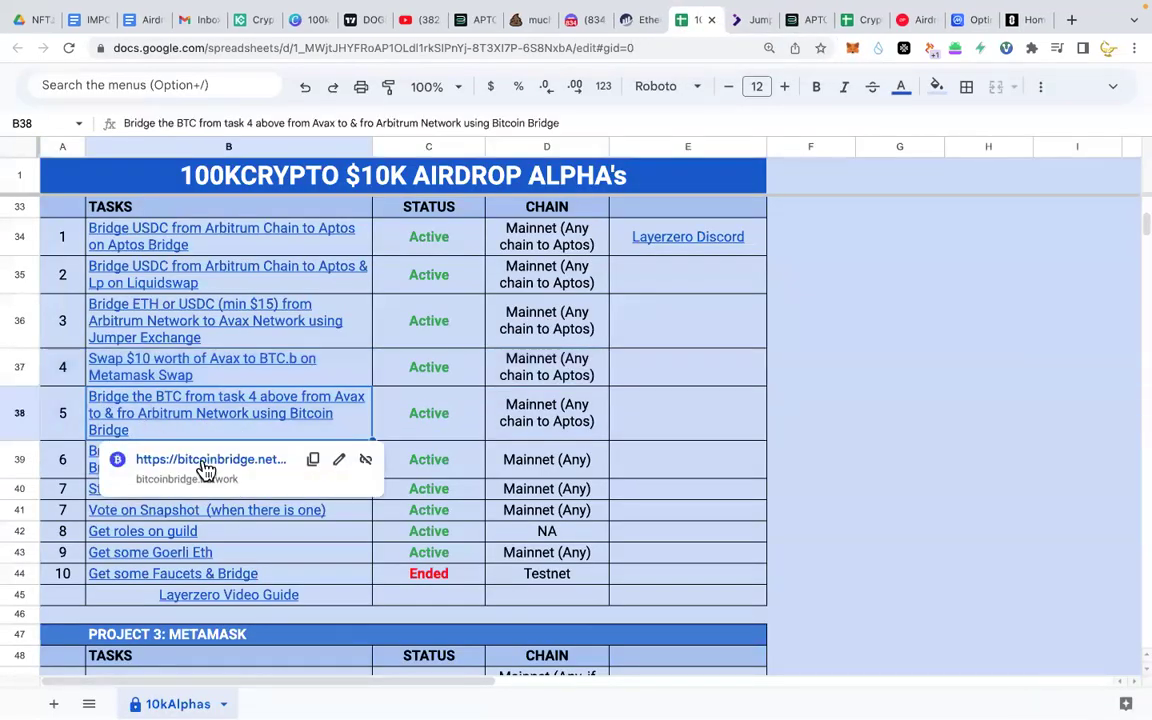
click(204, 467)
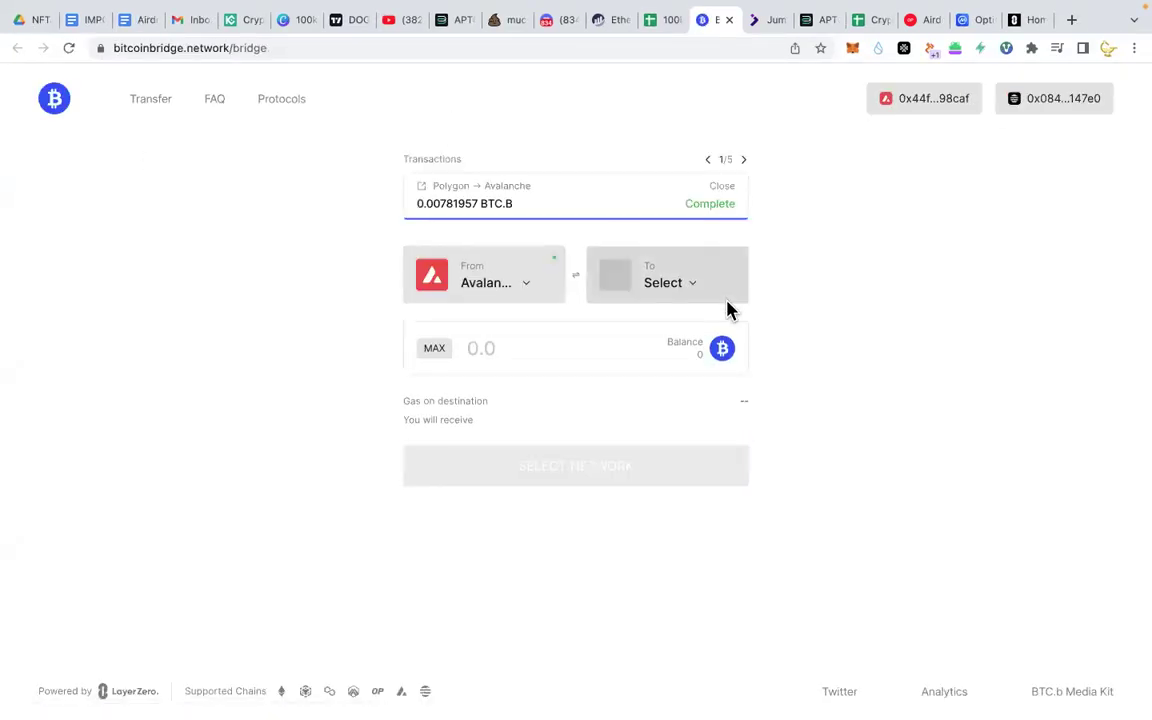
Step: Set the BTC.b bridge destination to Polygon with the maximum amount, and demonstrate reversing the direction and switching it back
click(690, 290)
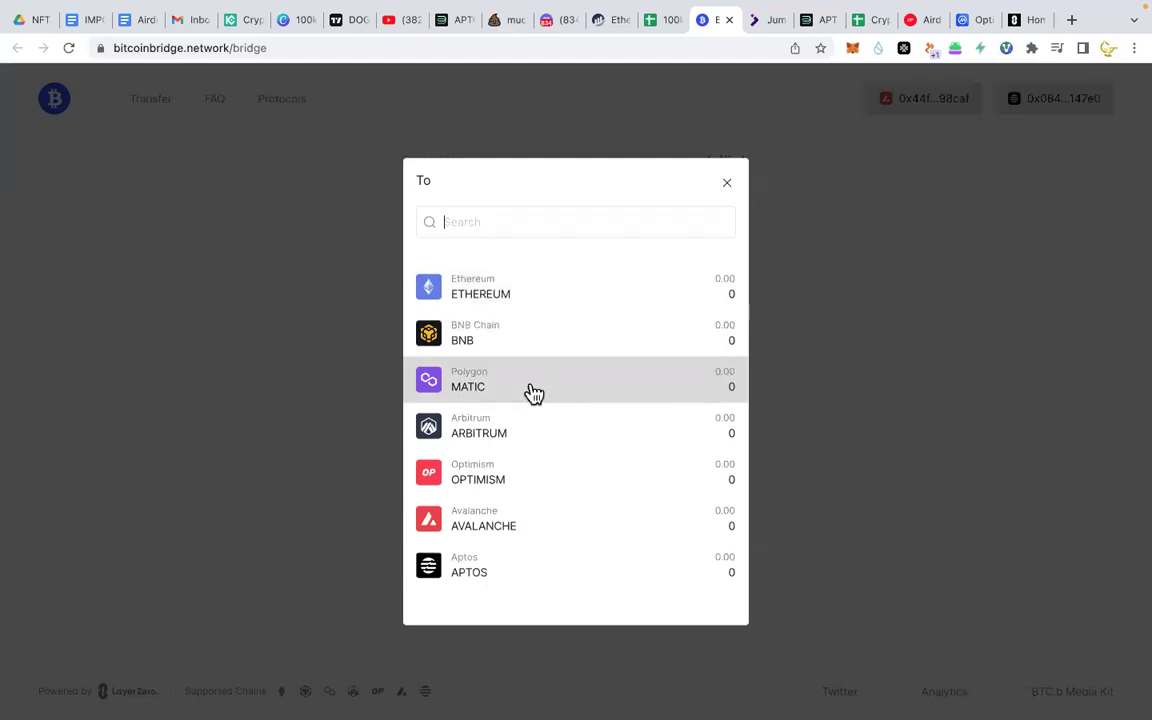
click(543, 393)
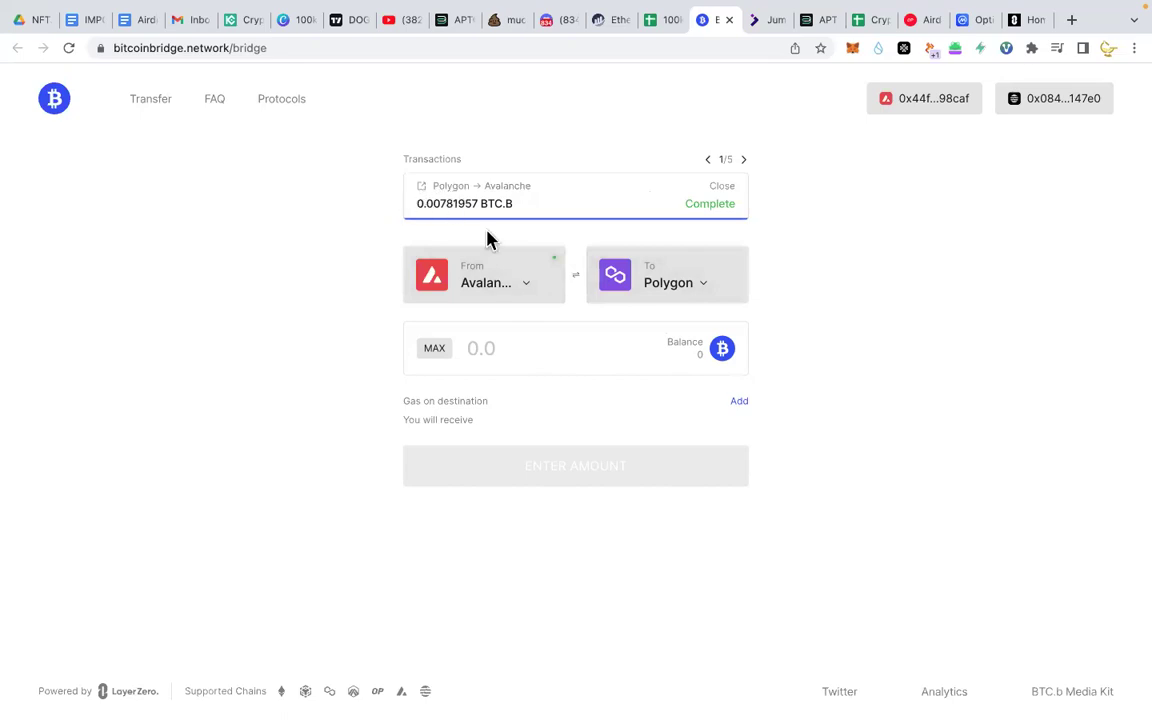
click(432, 352)
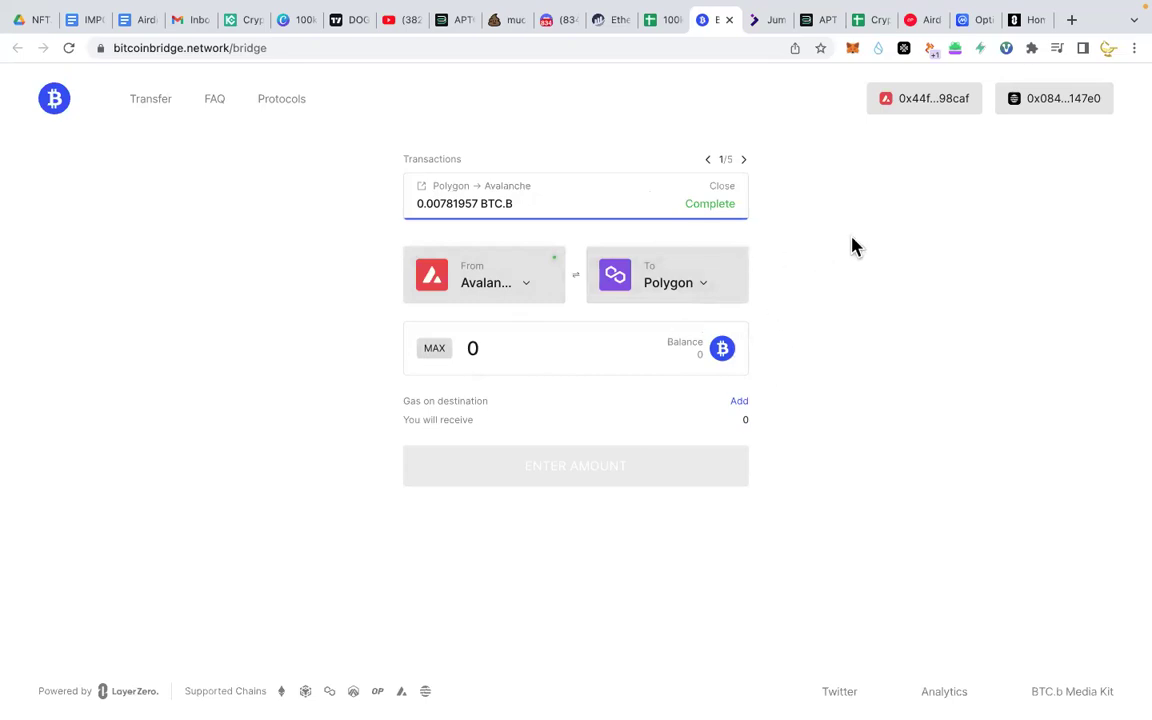
click(577, 280)
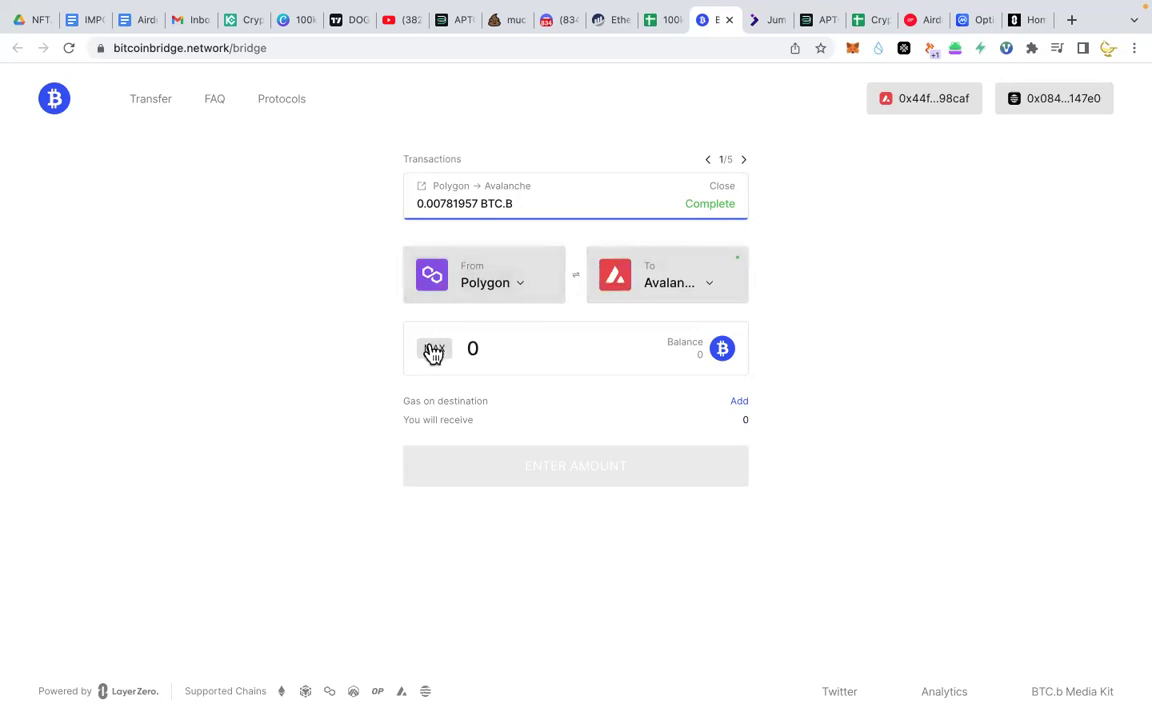
click(575, 283)
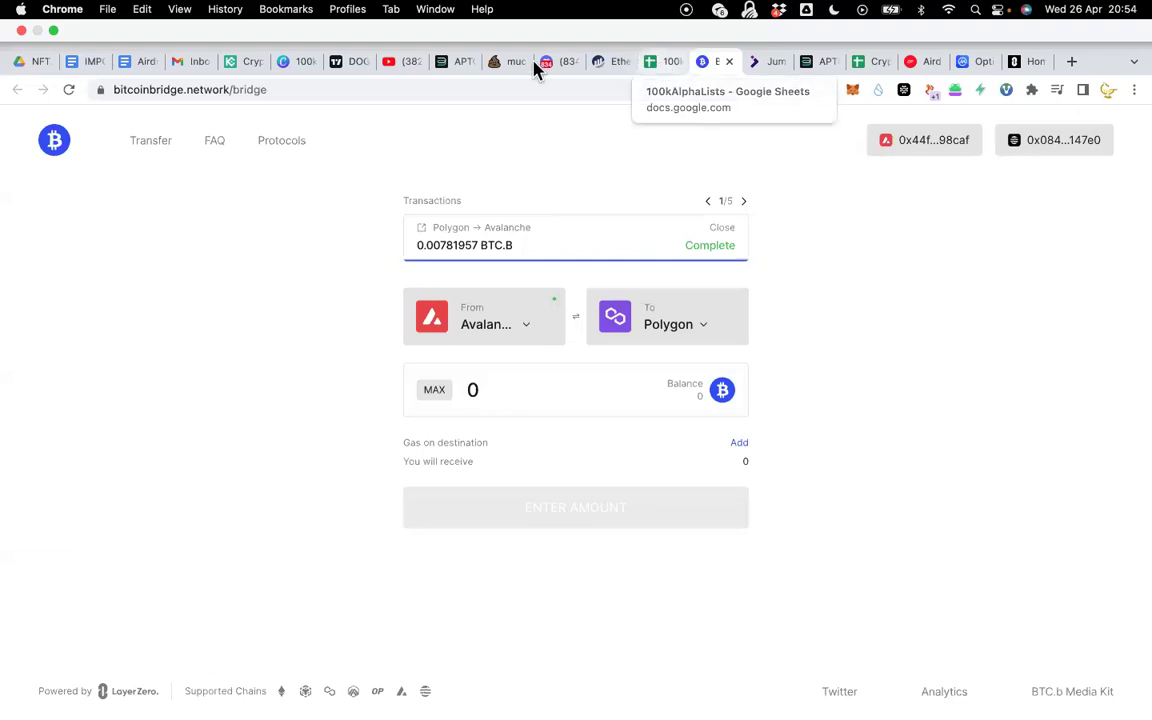
Step: Return to the airdrop spreadsheet and review tasks 4 and 5, covering the MetaMask swap and the Bitcoin Bridge transfer
click(662, 70)
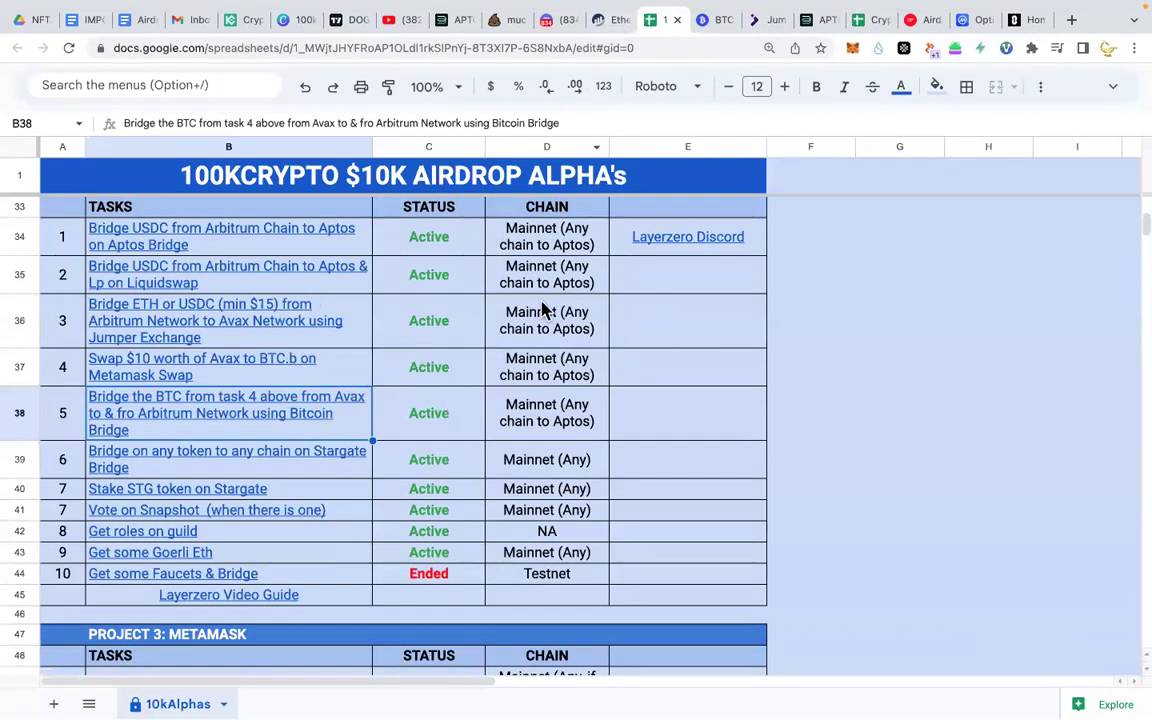
click(280, 363)
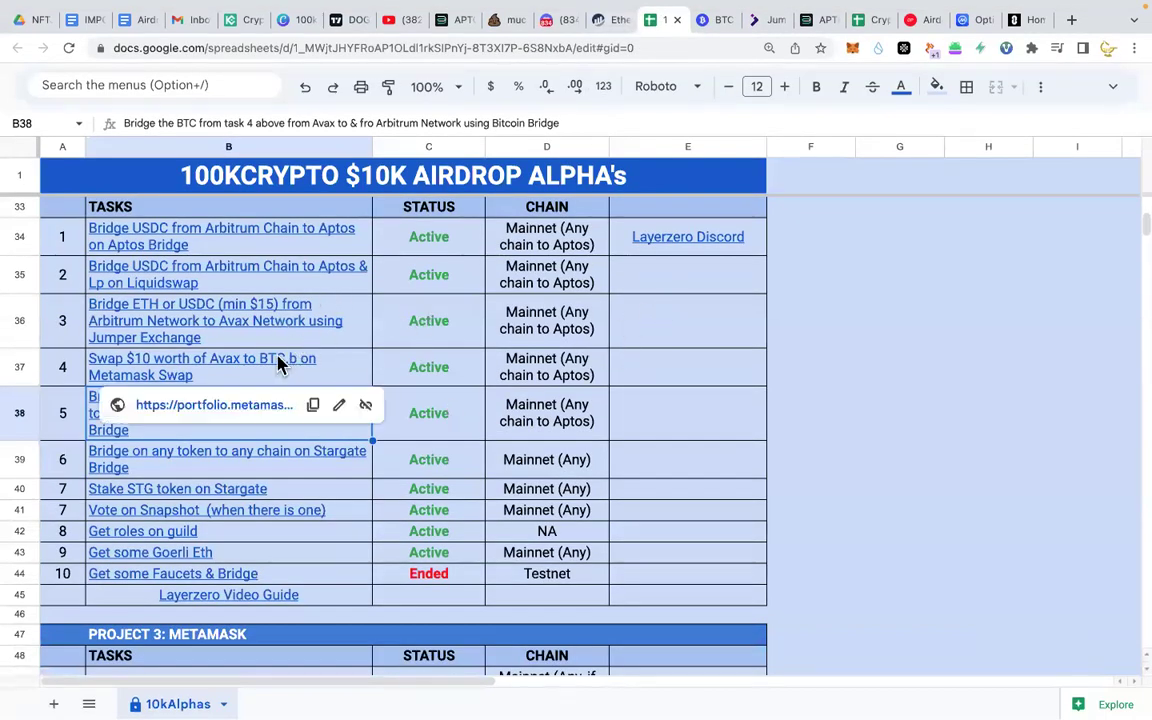
click(547, 381)
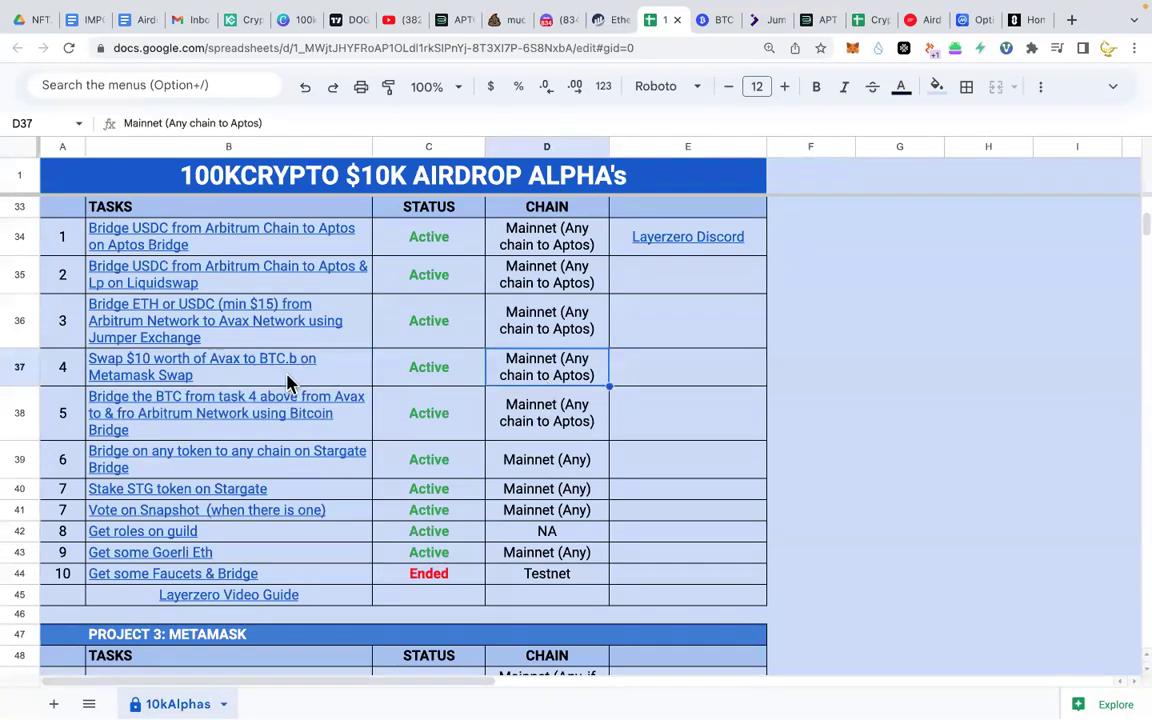
click(133, 424)
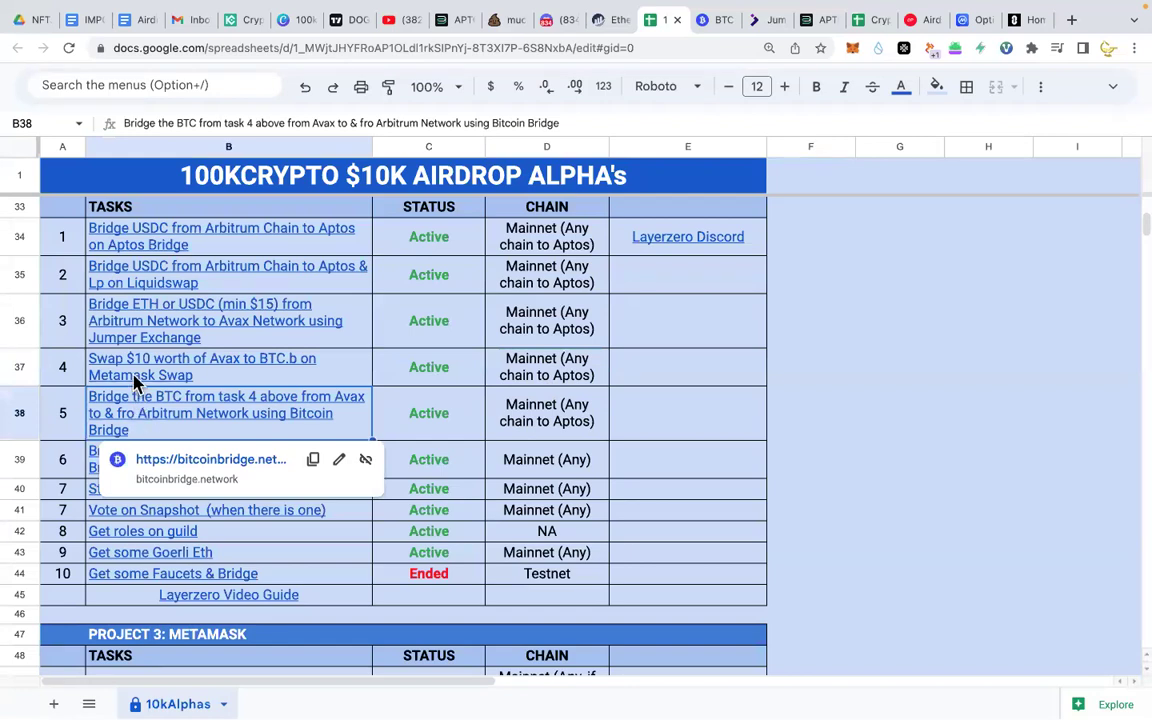
mouse_move(146, 455)
click(113, 378)
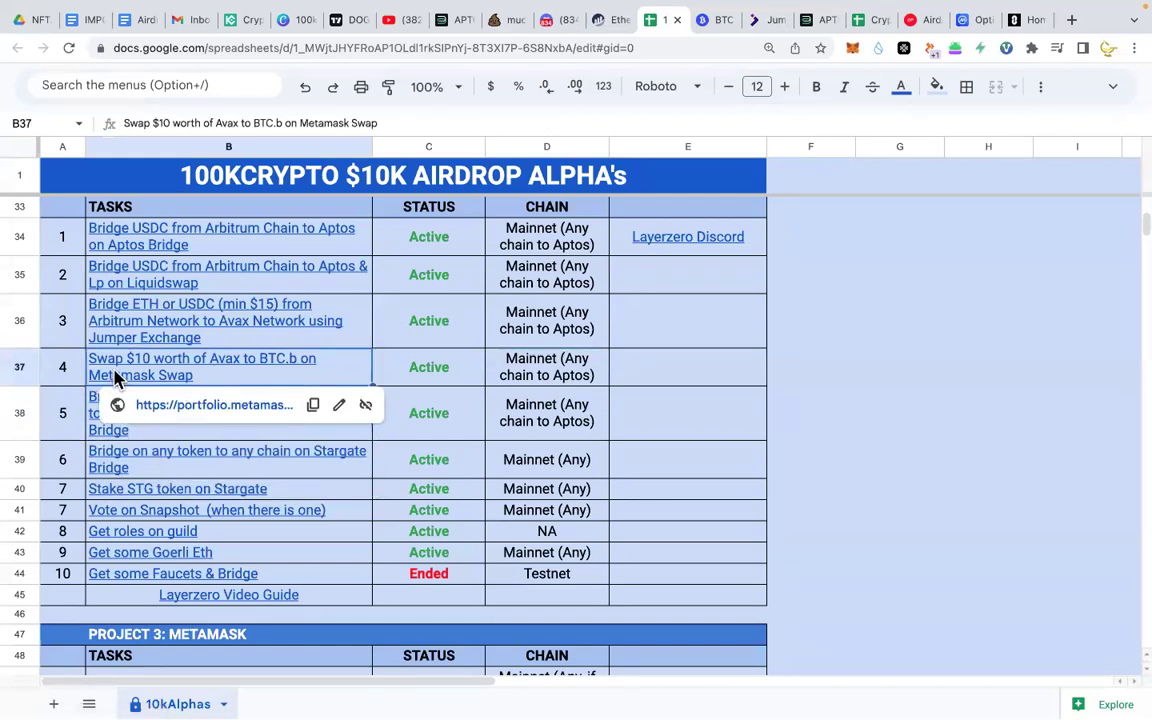
click(108, 437)
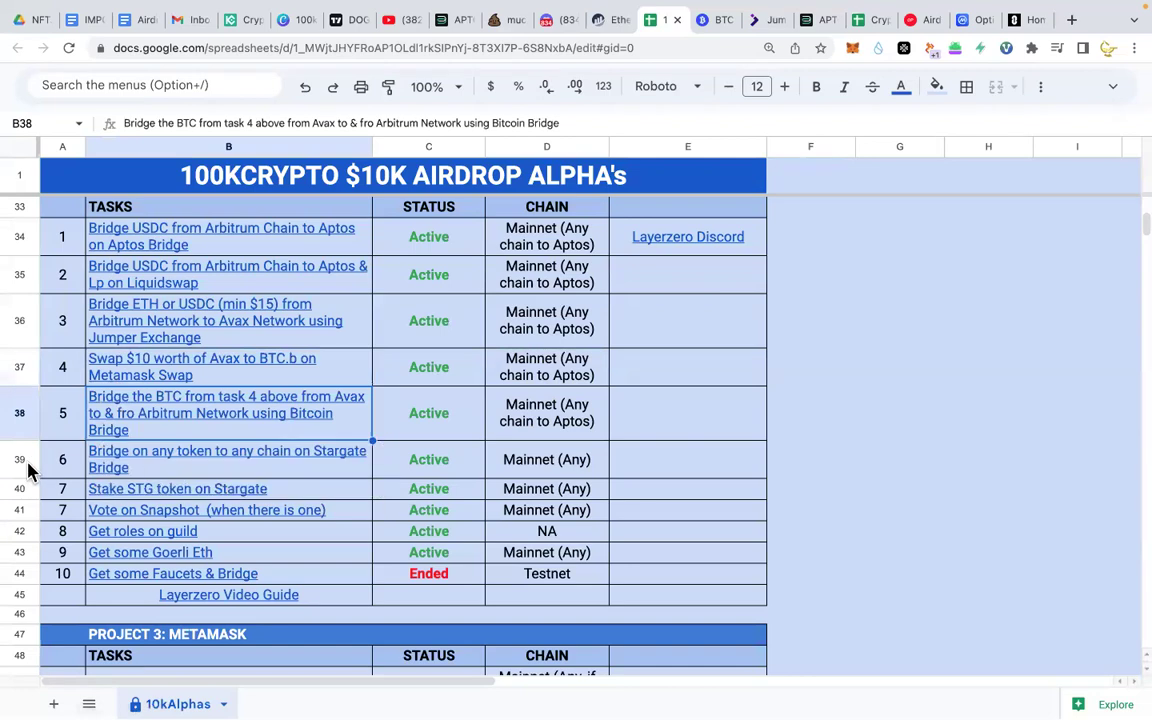
Step: Open the Stargate Bridge link of task 6 and go to the Transfer page
click(162, 462)
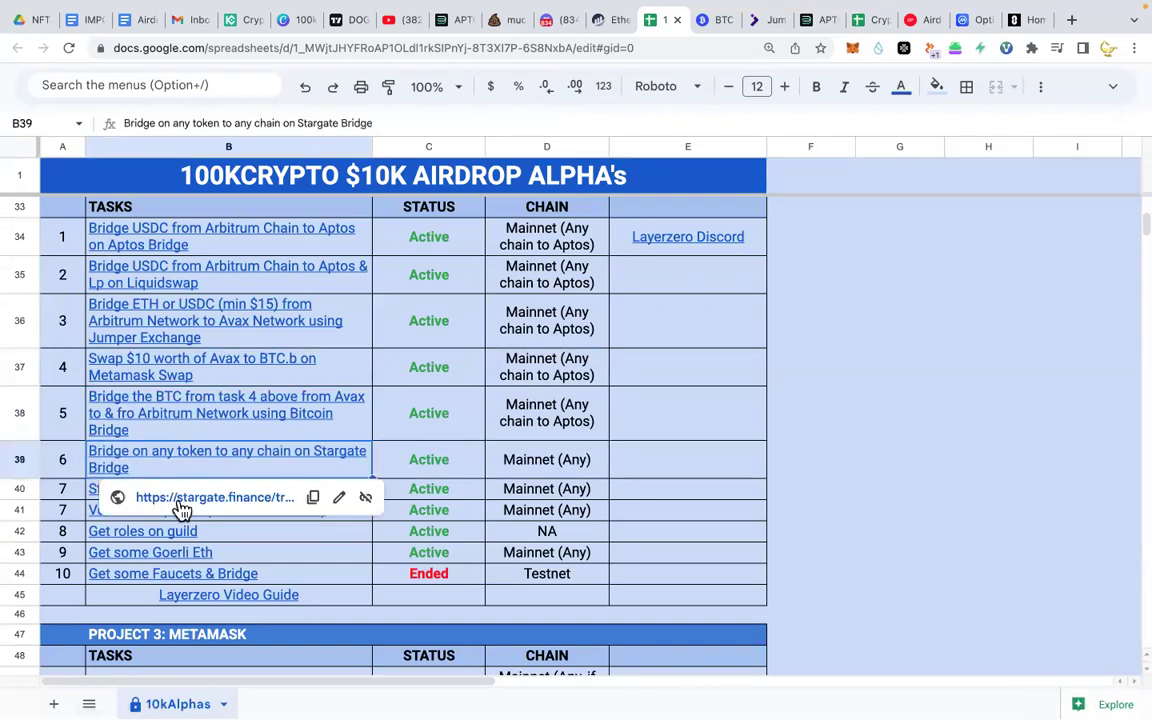
click(180, 505)
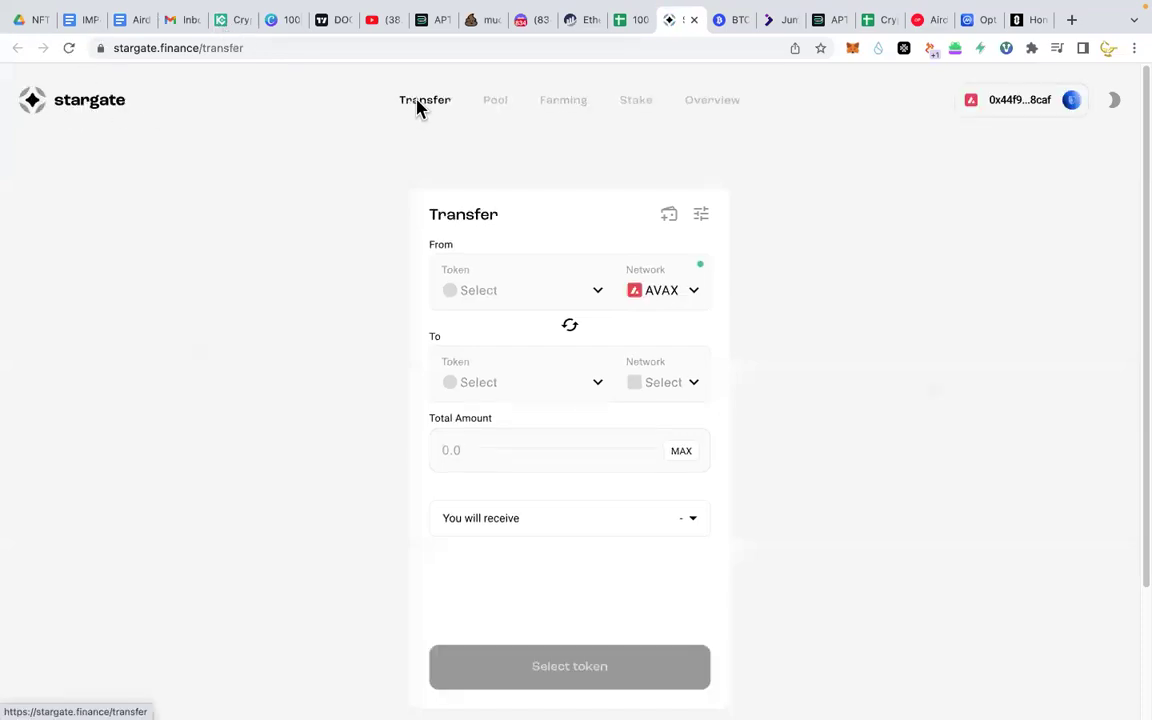
click(418, 106)
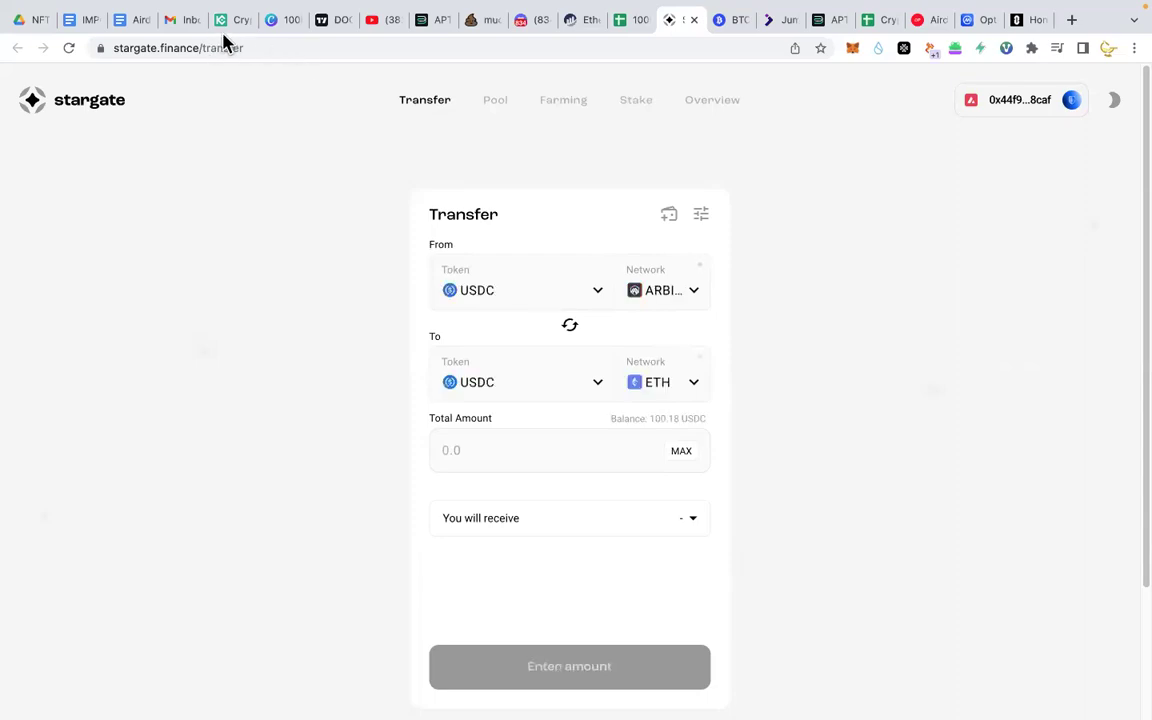
Step: Recheck the task 6 wording in the airdrop spreadsheet and go back to the Stargate transfer page
click(630, 22)
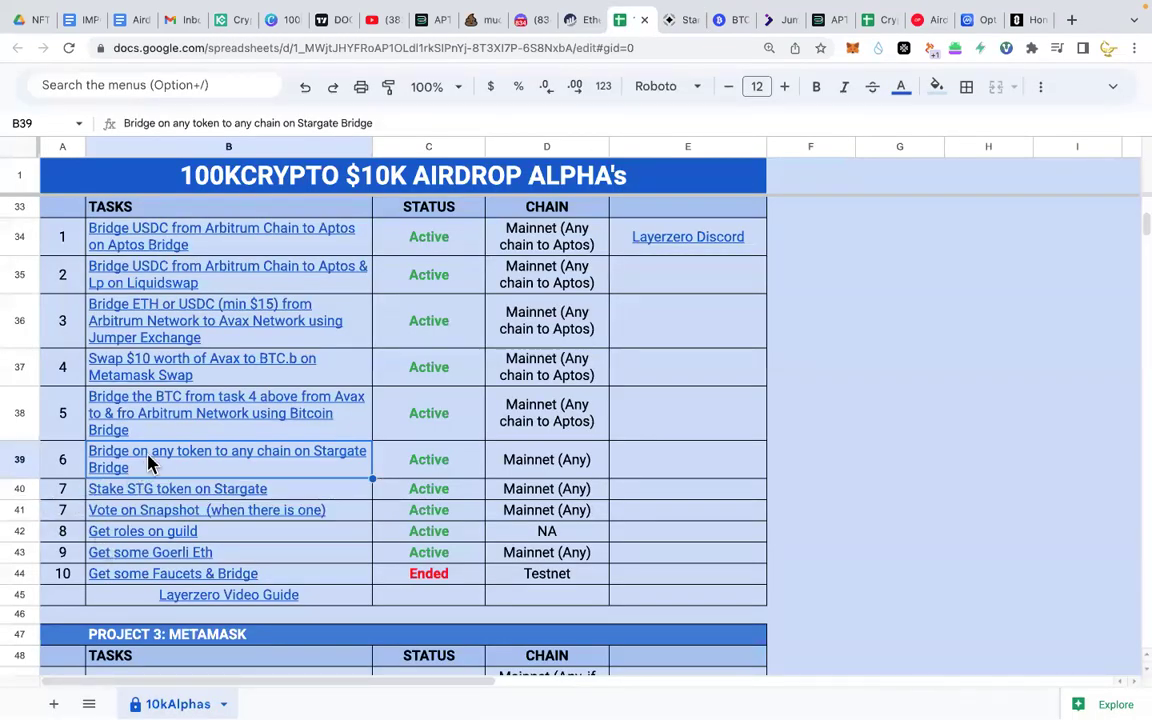
mouse_move(148, 460)
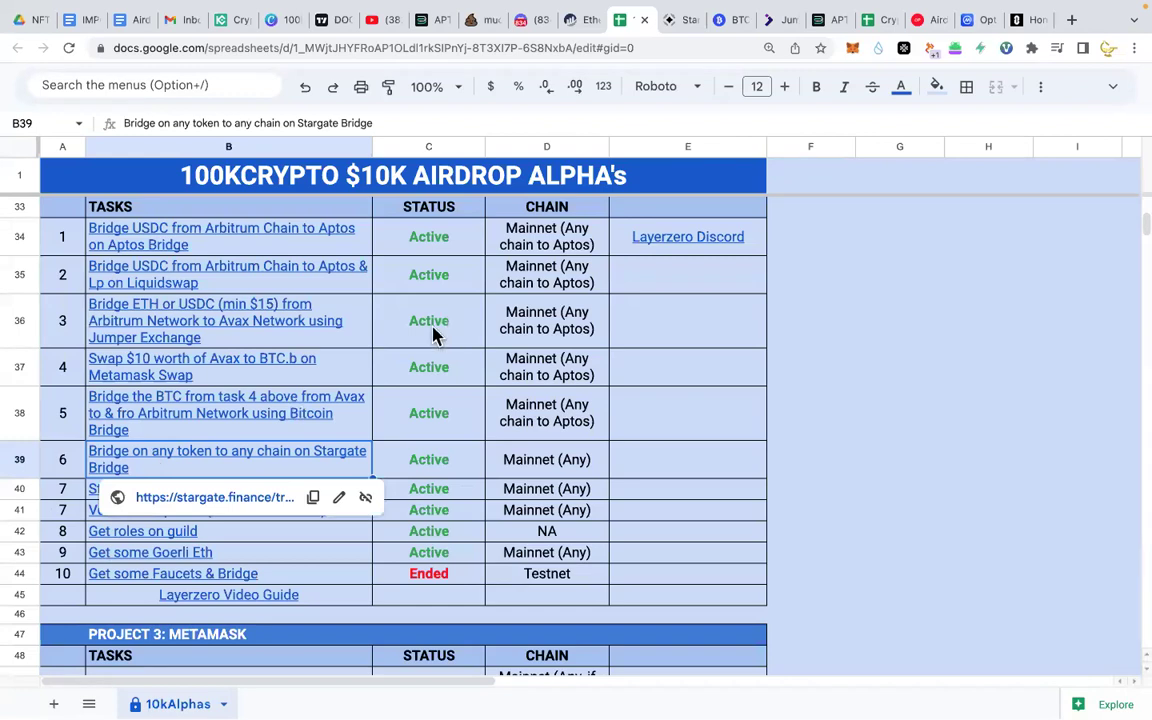
click(676, 19)
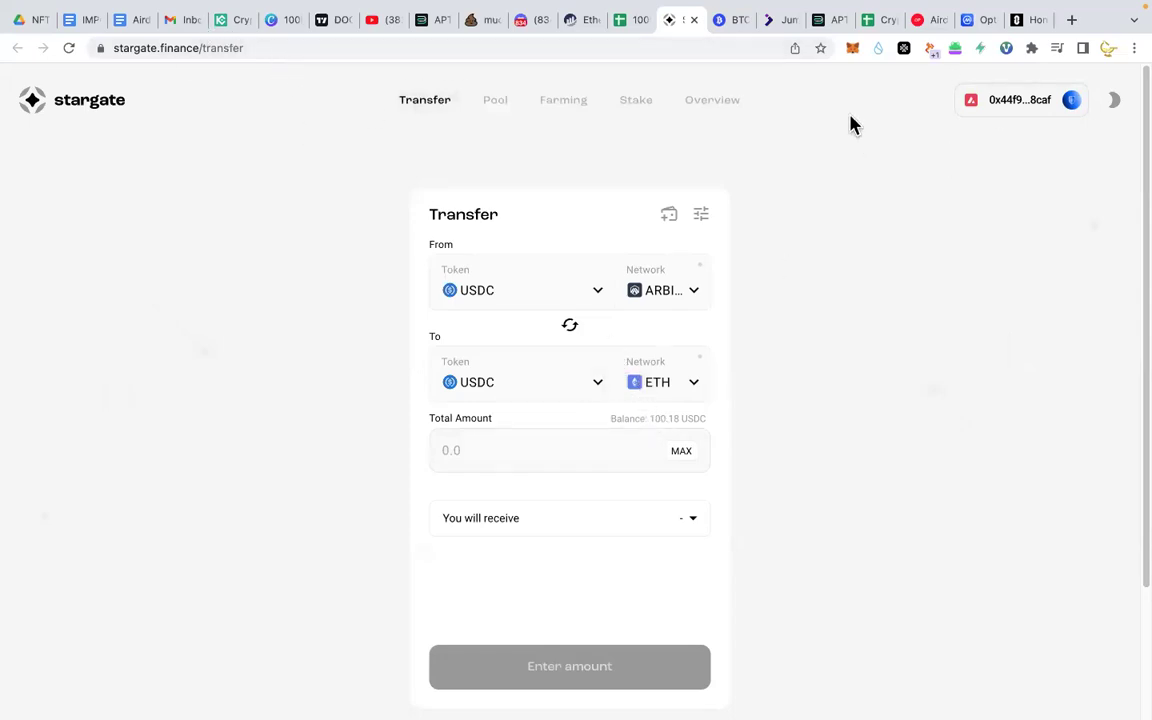
Step: Switch the MetaMask wallet network to Arbitrum and check the assets held there
click(850, 55)
click(735, 92)
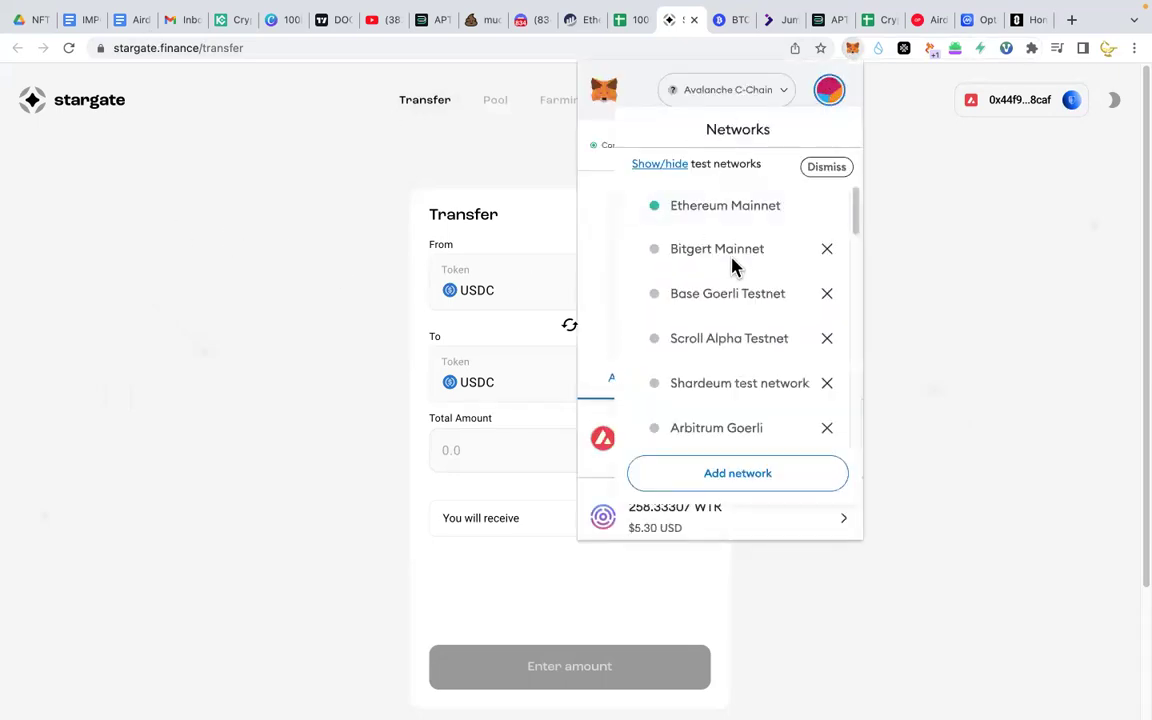
scroll(740, 270, down, 5)
scroll(735, 330, down, 2)
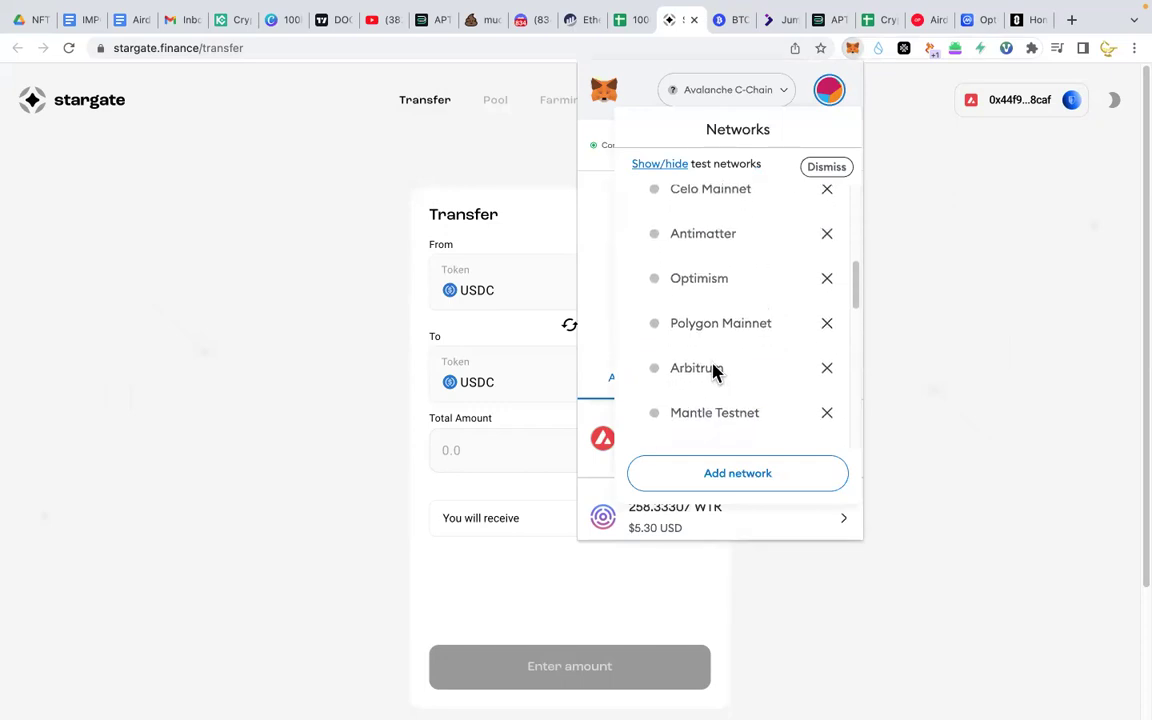
click(705, 373)
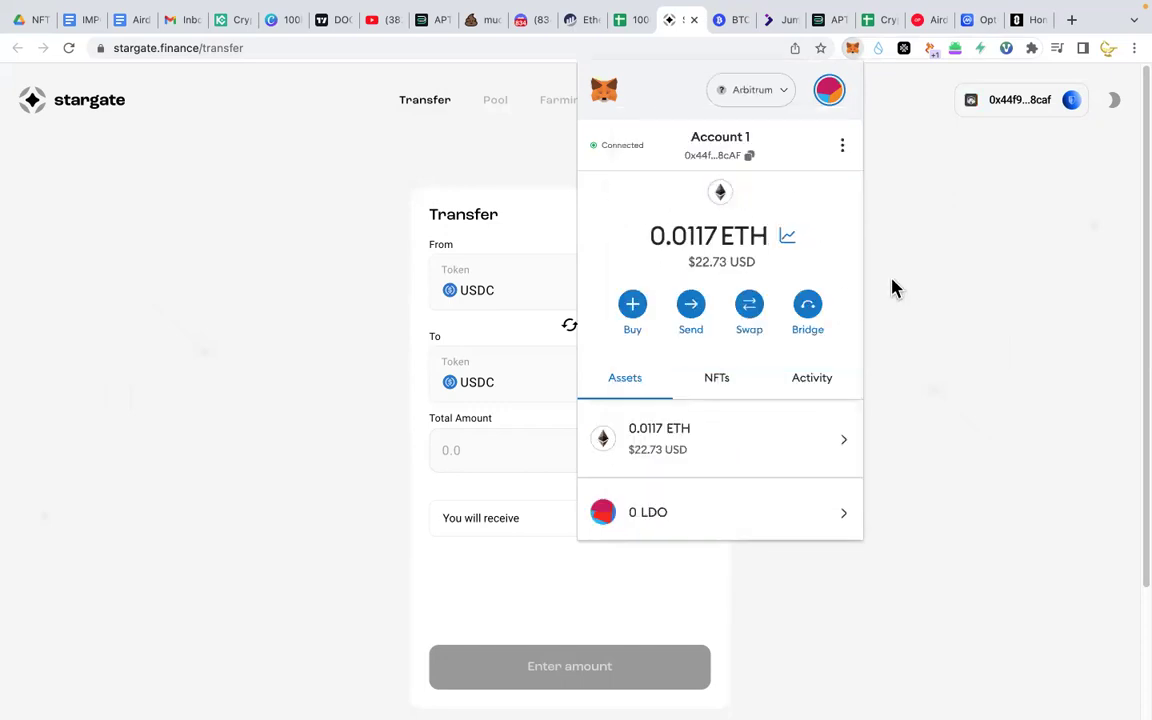
scroll(726, 455, down, 5)
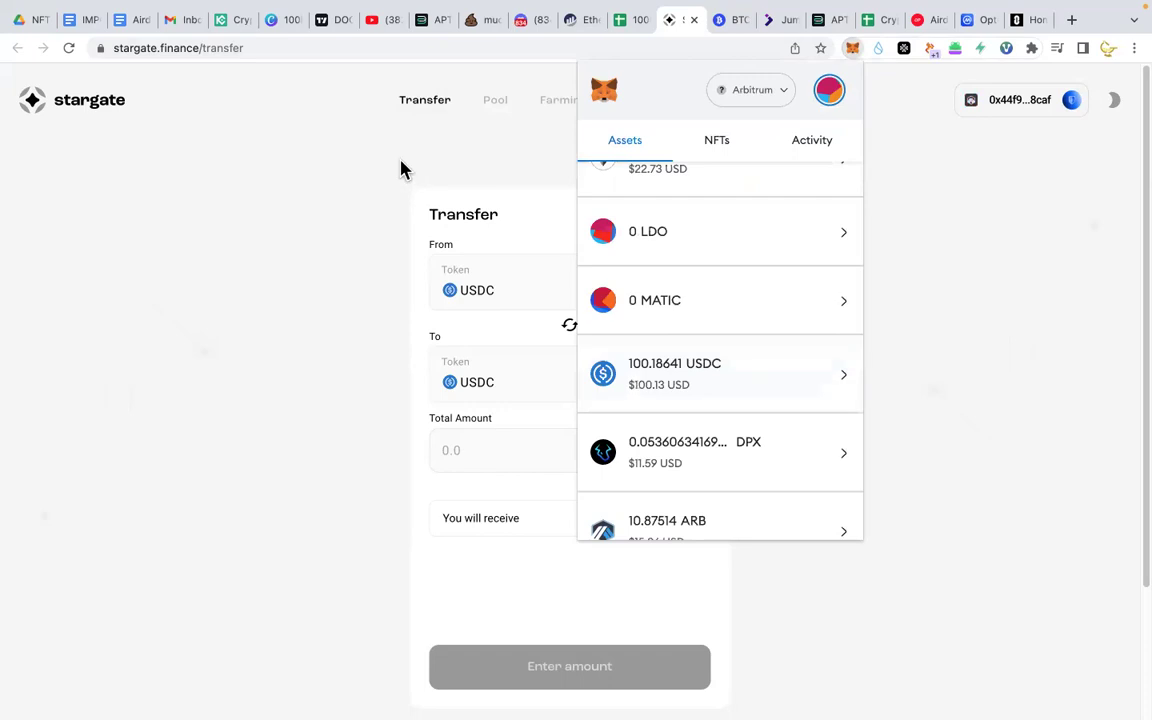
click(401, 170)
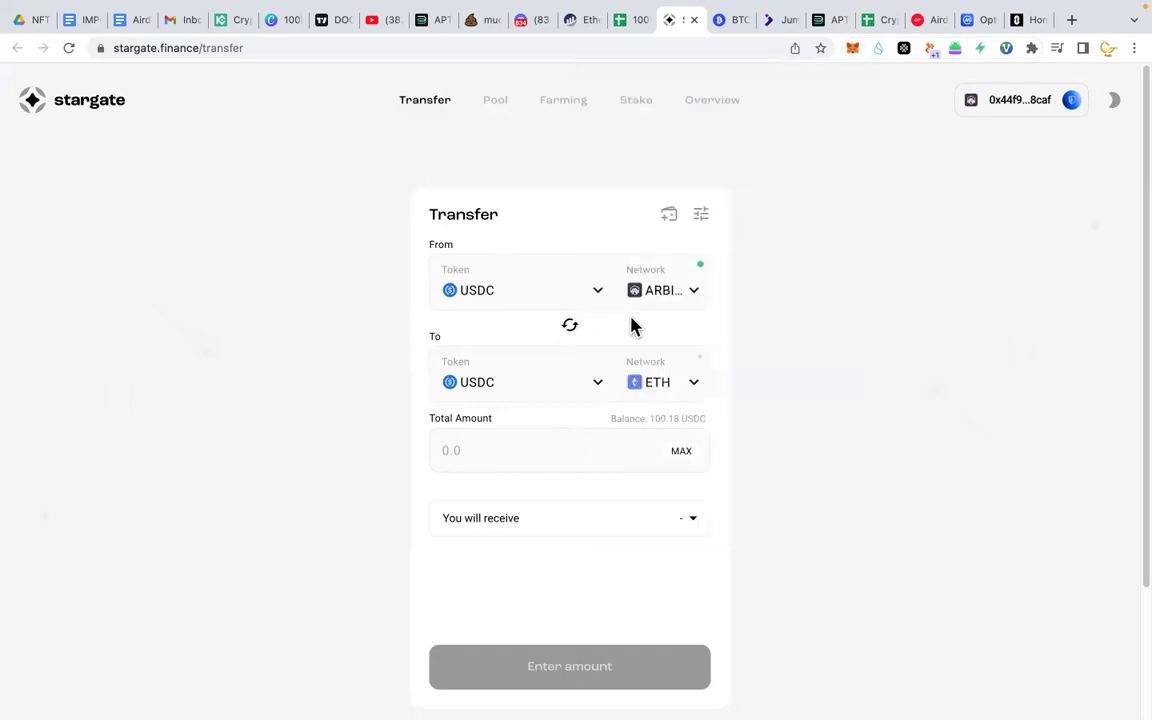
Step: Set the Stargate destination network to Polygon and view the available destination tokens, keeping USDC
click(684, 391)
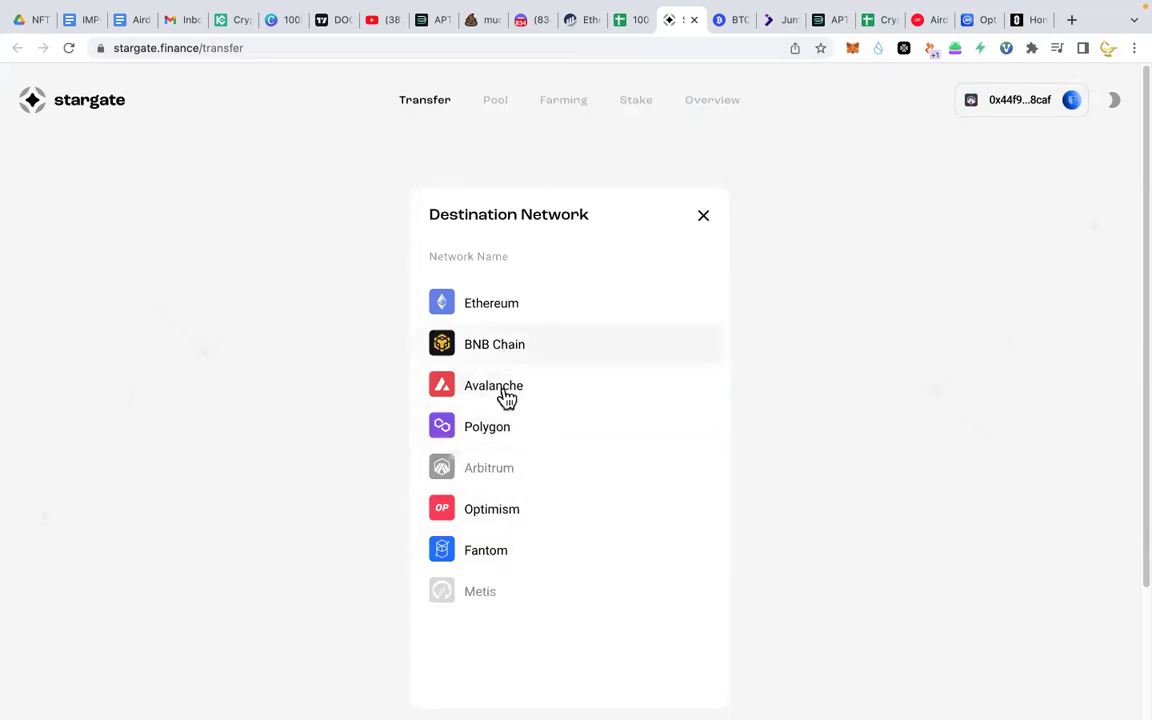
click(503, 428)
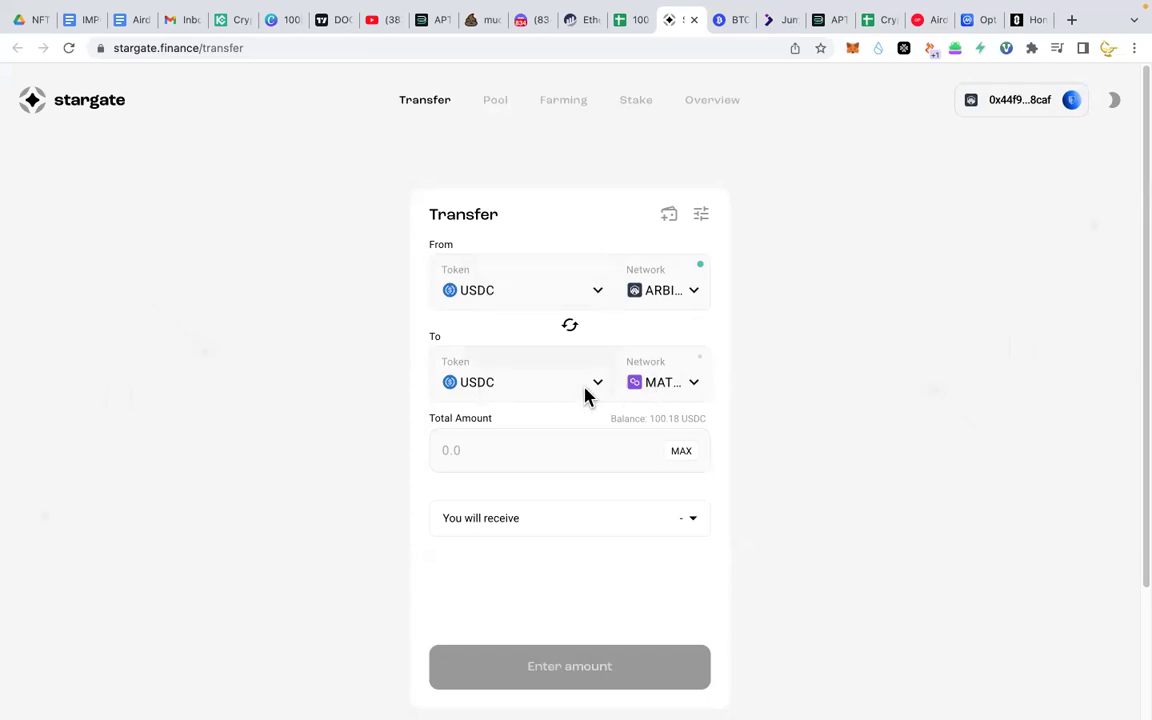
click(502, 391)
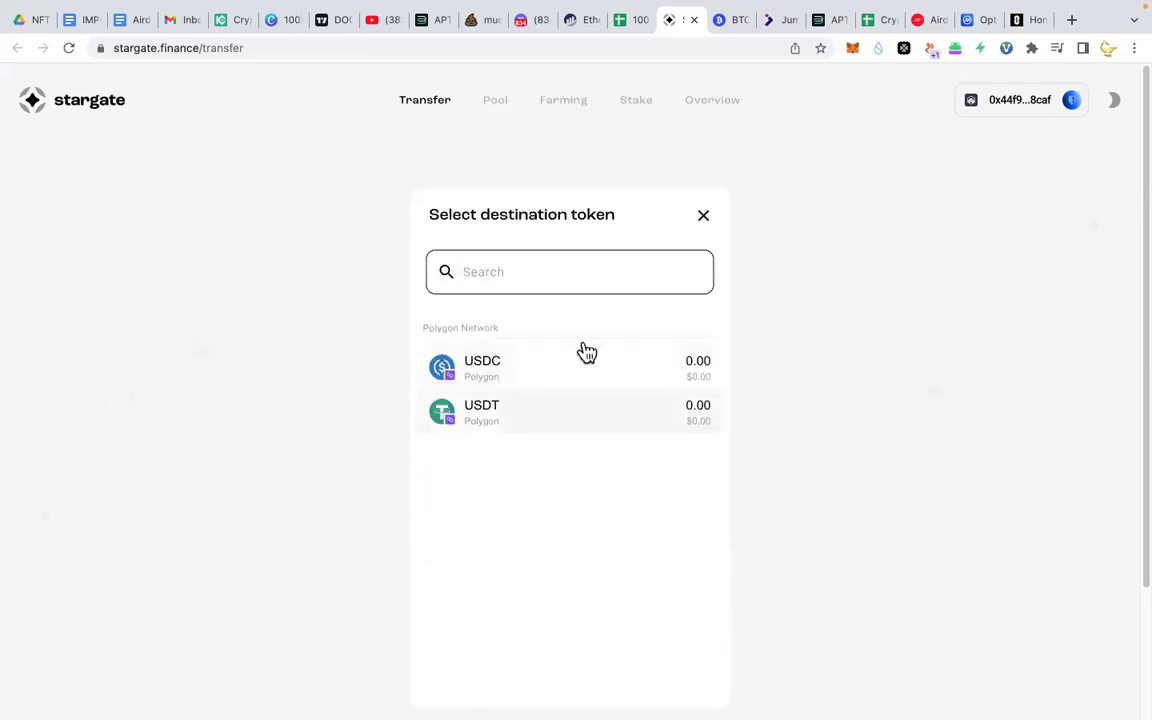
click(702, 222)
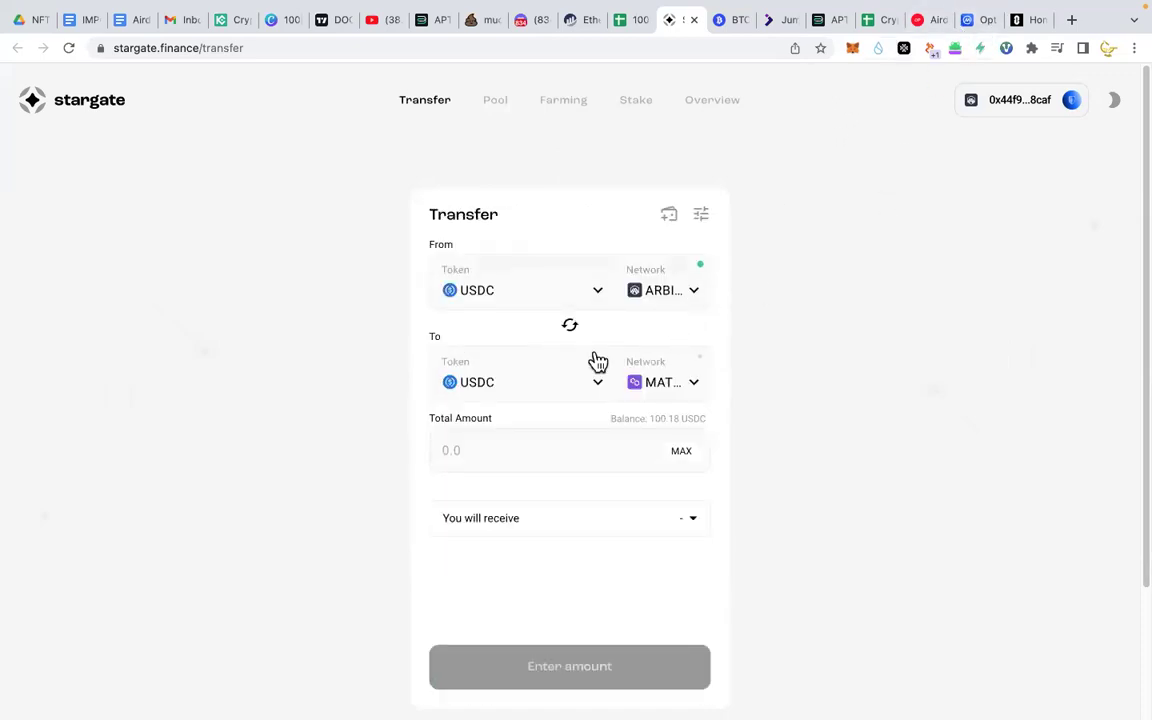
Step: Enter the maximum amount of 100.186414 USDC and start the Stargate transfer
click(683, 455)
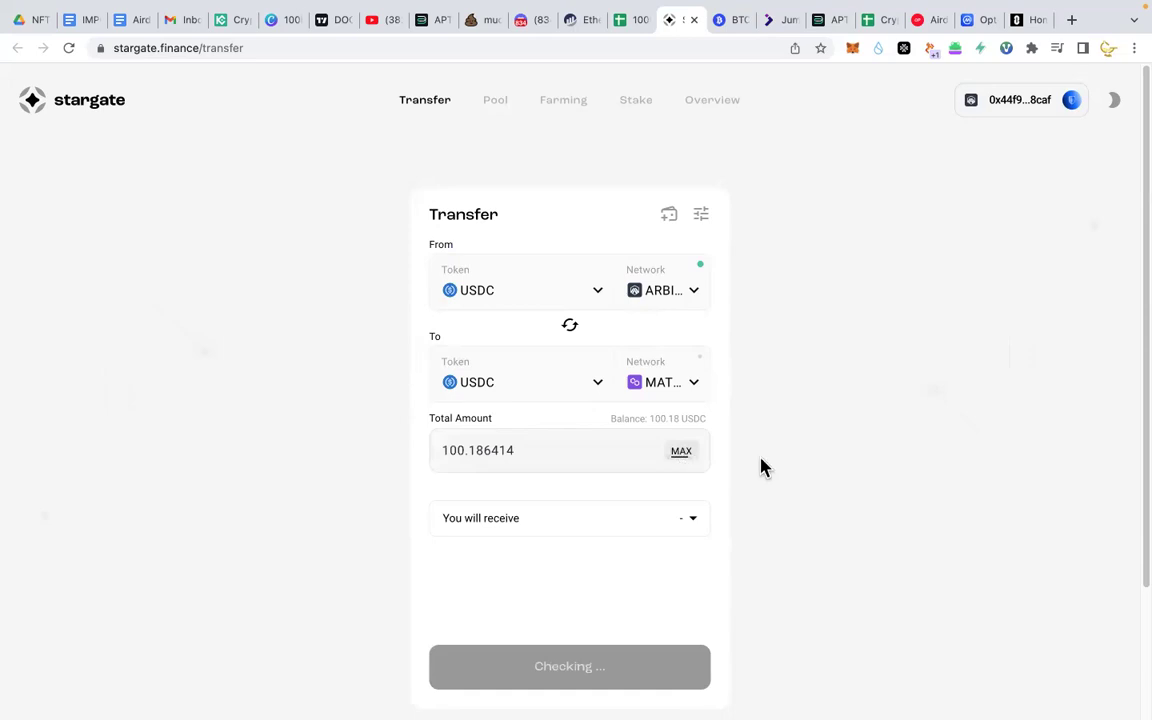
scroll(764, 466, down, 2)
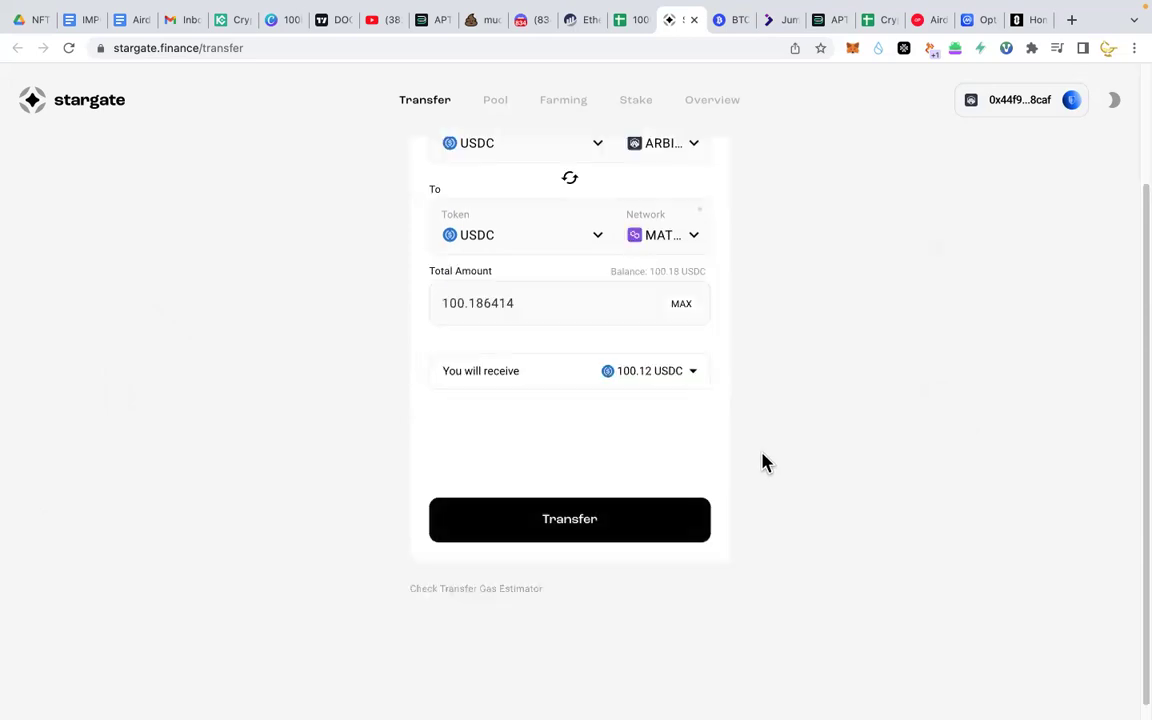
click(594, 522)
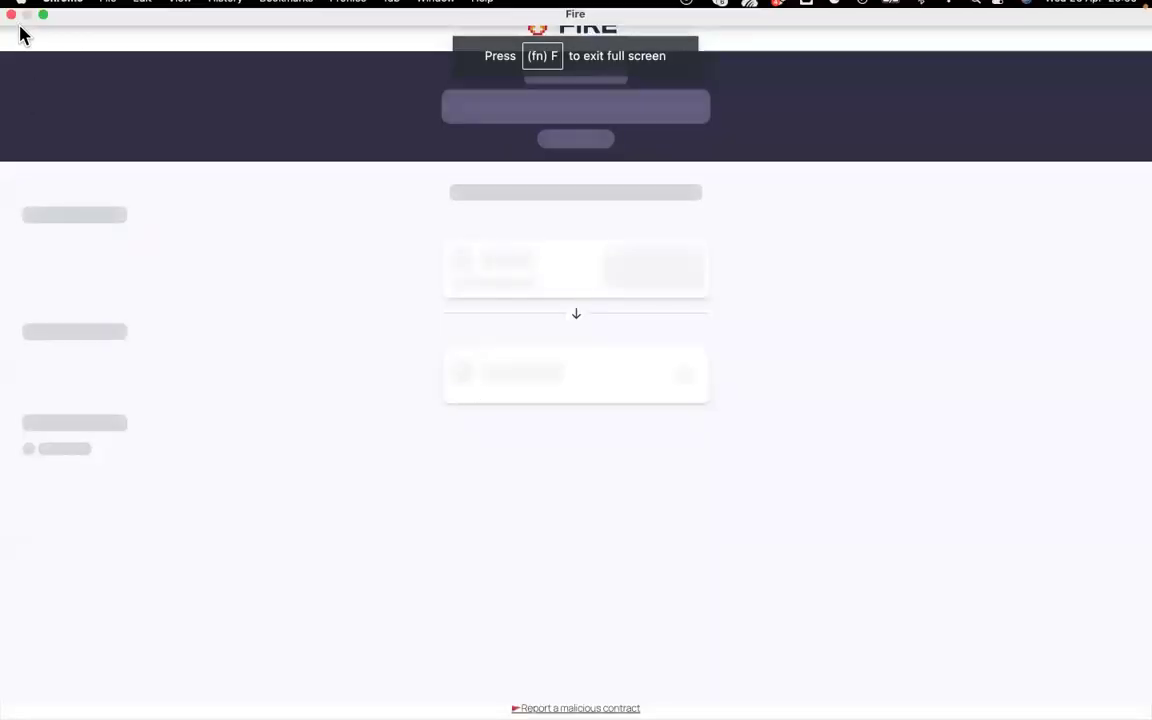
Step: Dismiss the Fire window, set the USDC spending cap to the maximum of 100.186414, and approve it in the wallet
click(13, 27)
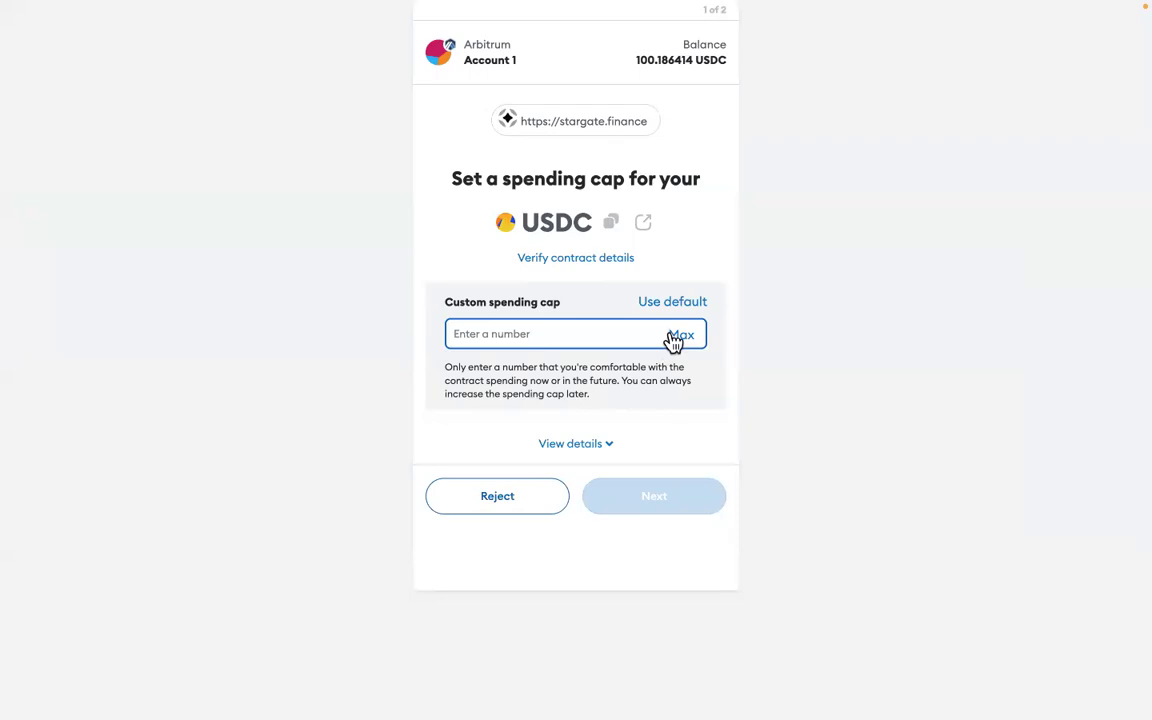
click(678, 336)
click(634, 495)
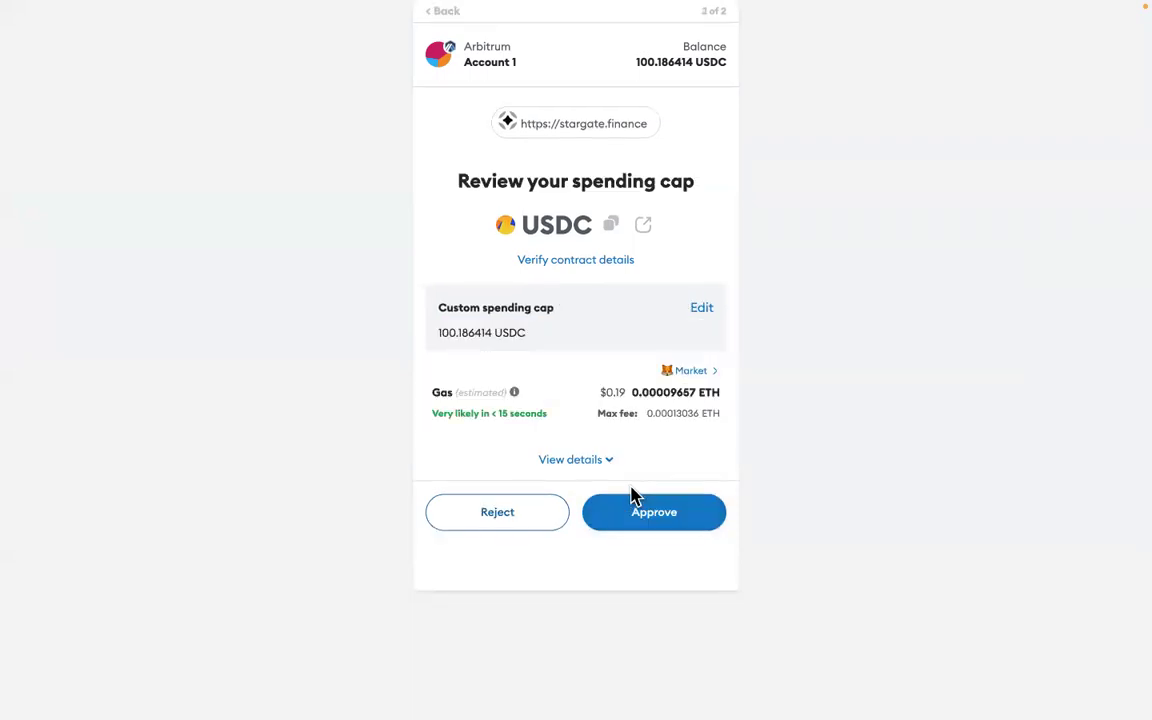
click(617, 525)
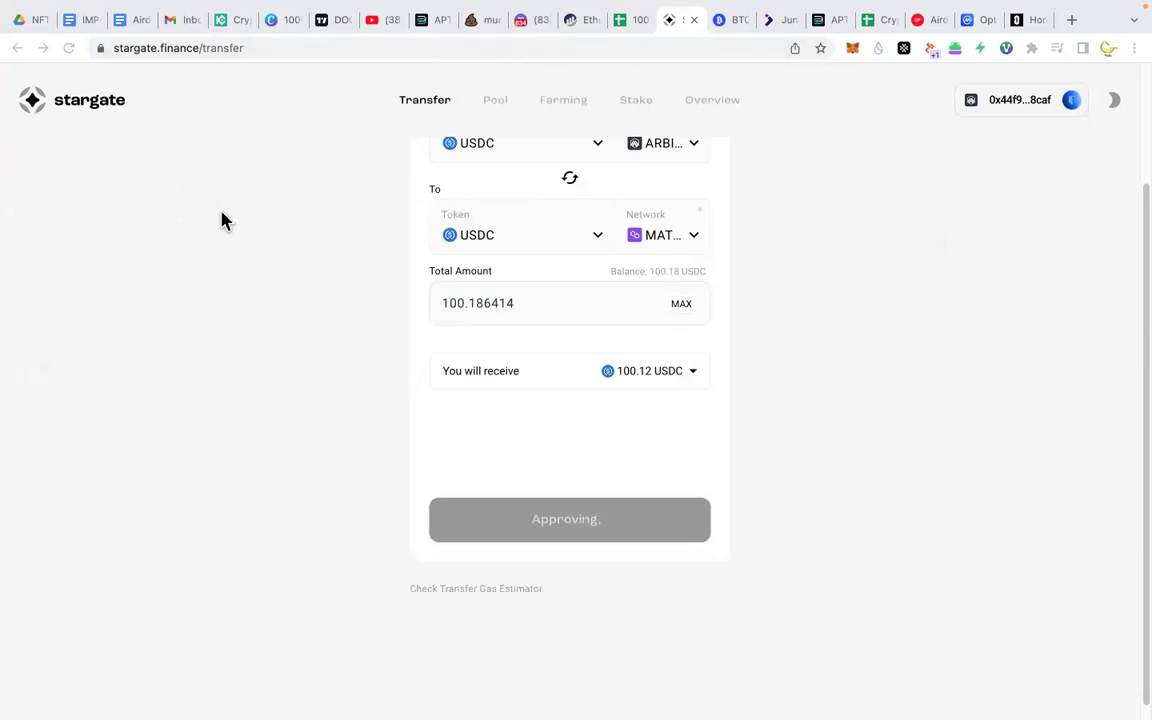
Step: Return to the airdrop spreadsheet and select the "Stake STG token on Stargate" task
click(628, 21)
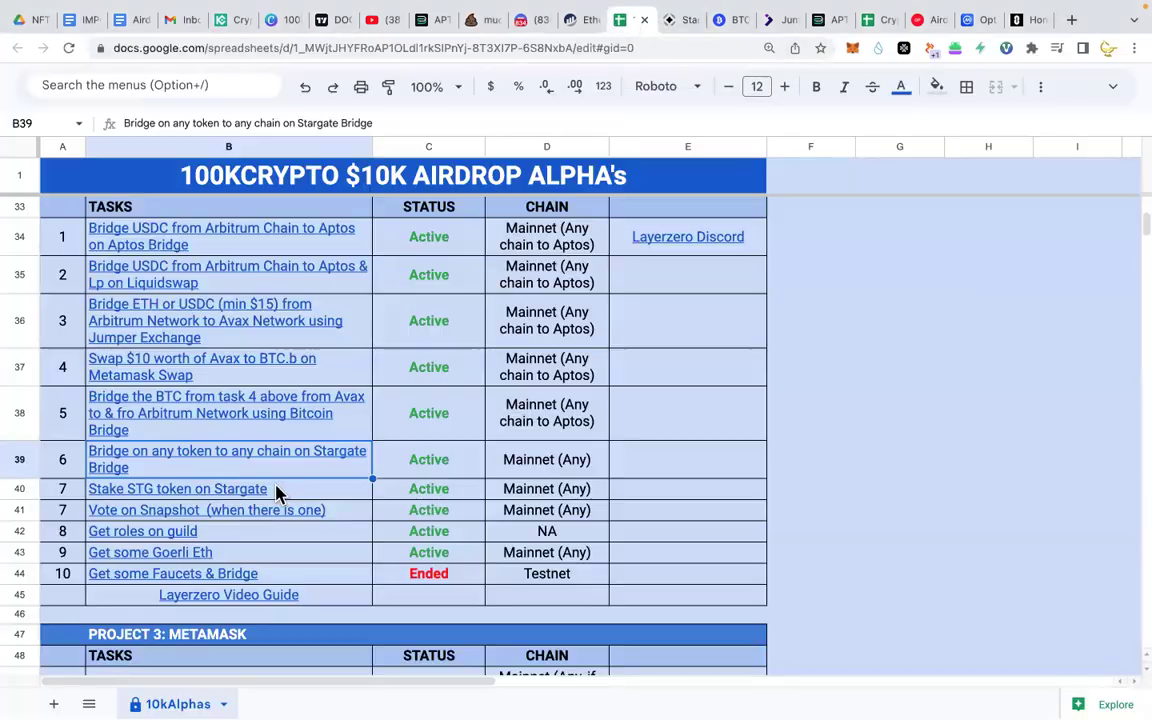
click(19, 489)
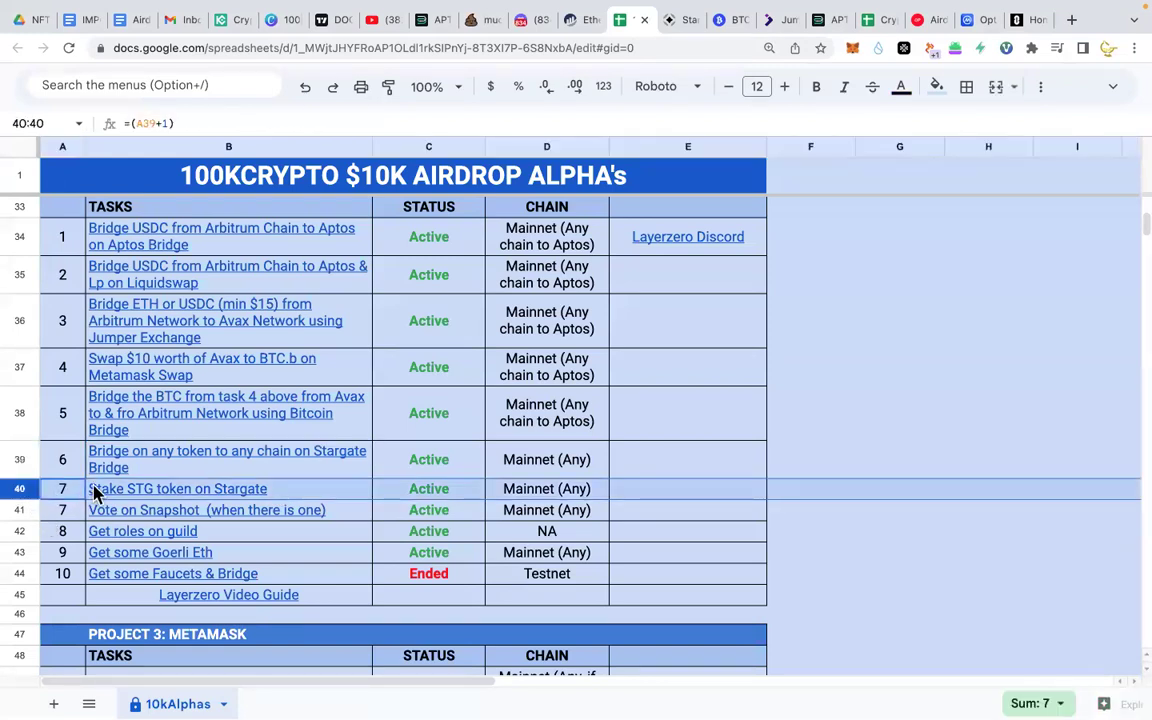
click(159, 488)
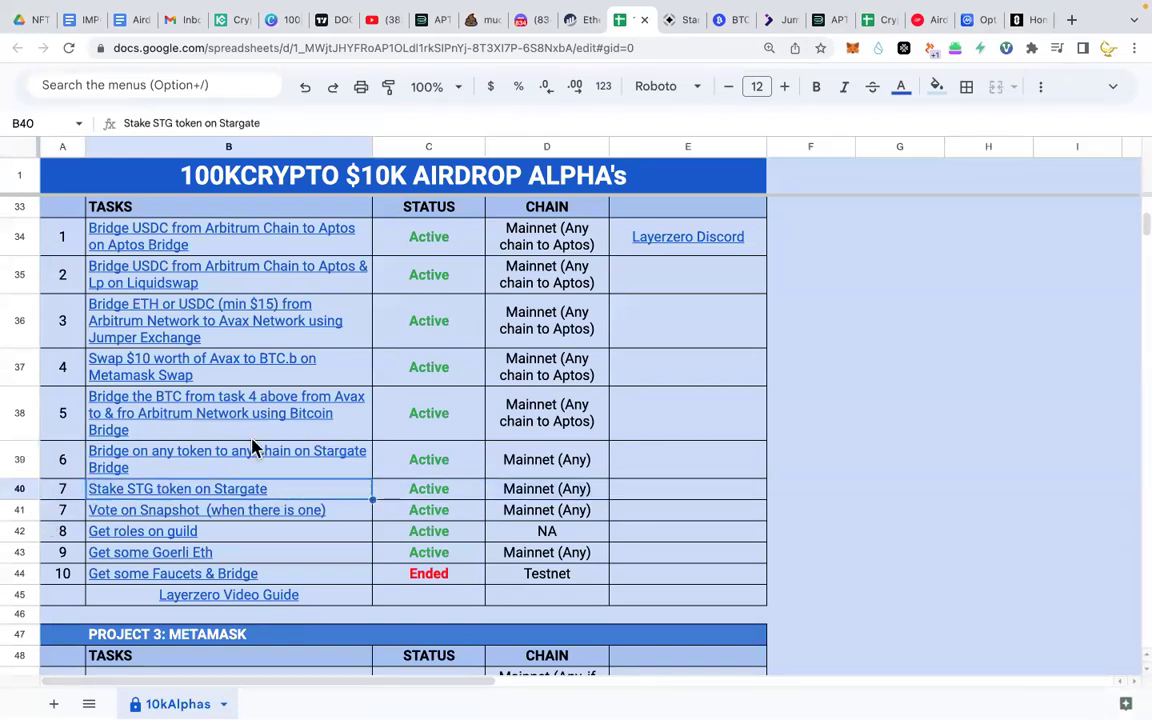
Step: Dismiss the Fire window and confirm the pending Stargate swap transaction in the MetaMask wallet
click(850, 50)
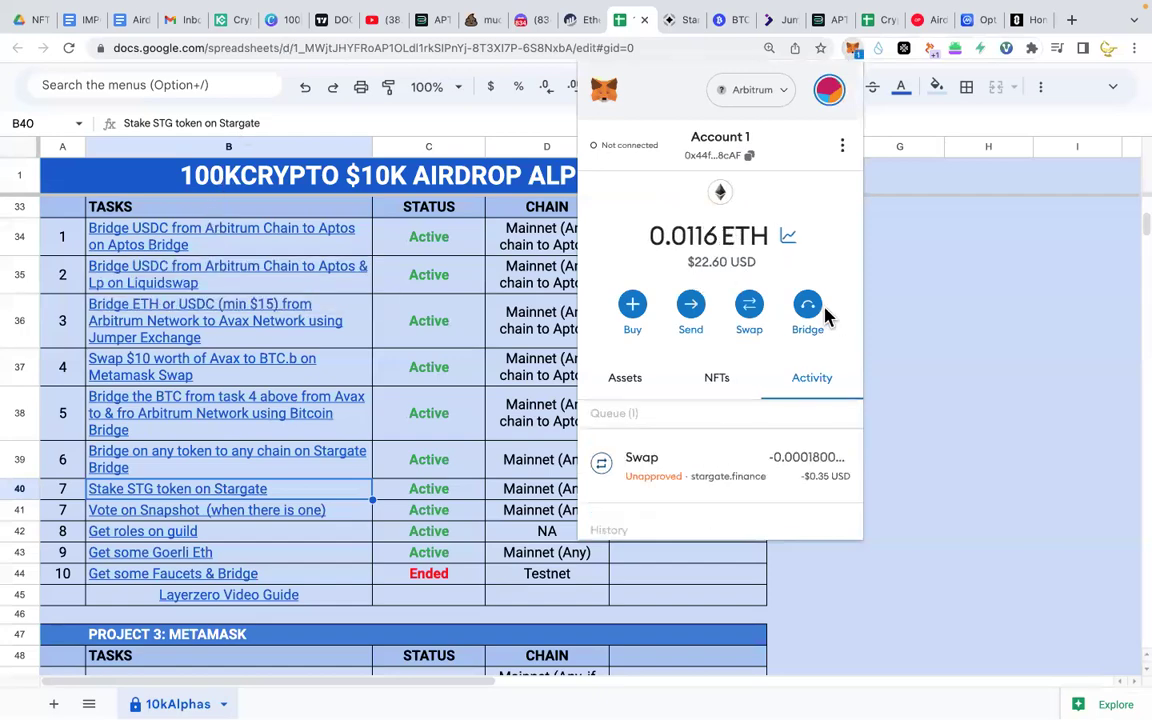
click(825, 312)
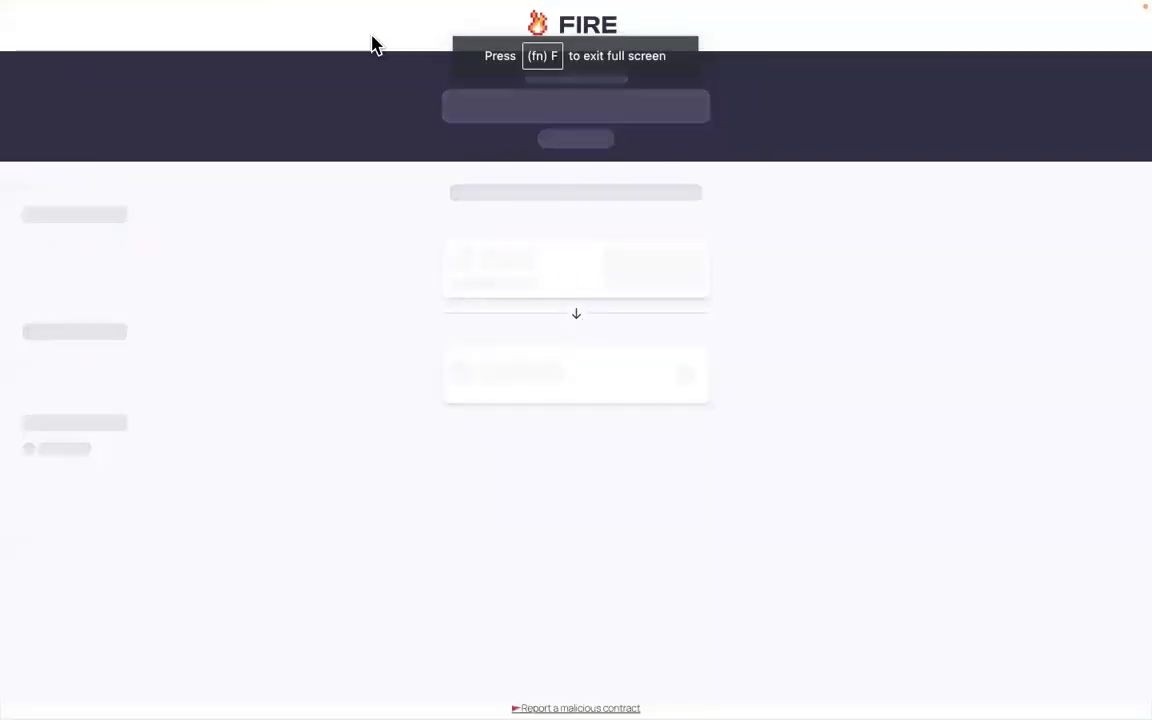
click(12, 29)
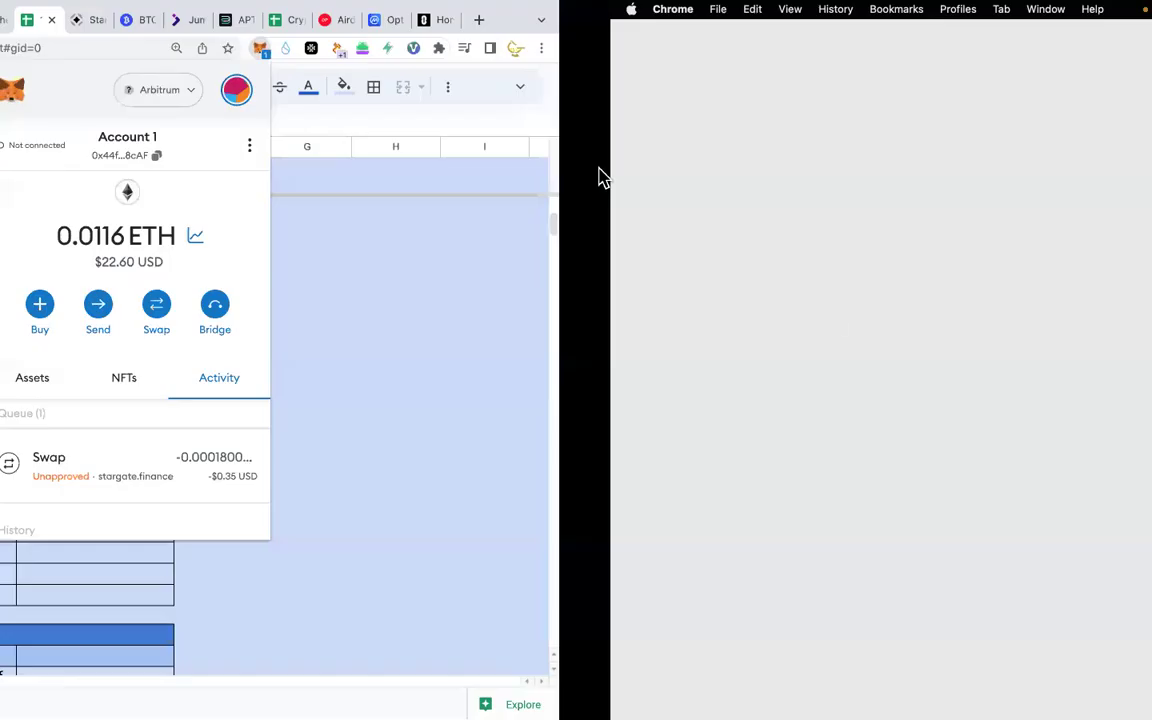
scroll(750, 412, down, 5)
scroll(753, 404, up, 5)
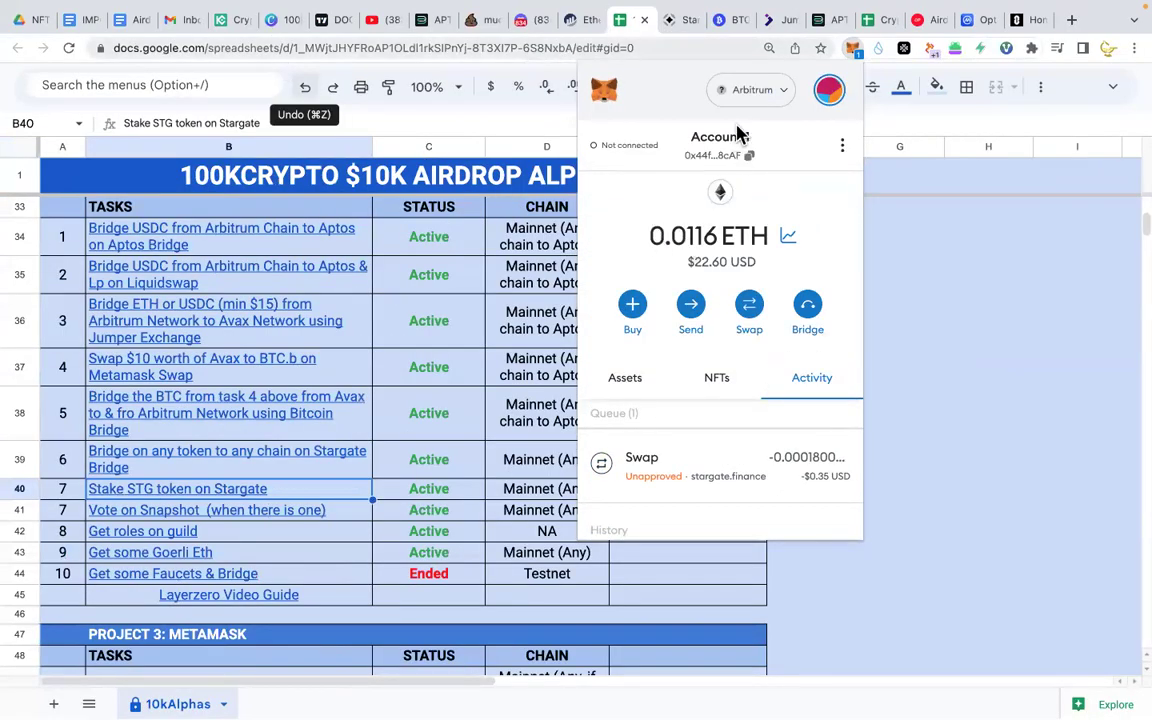
click(853, 50)
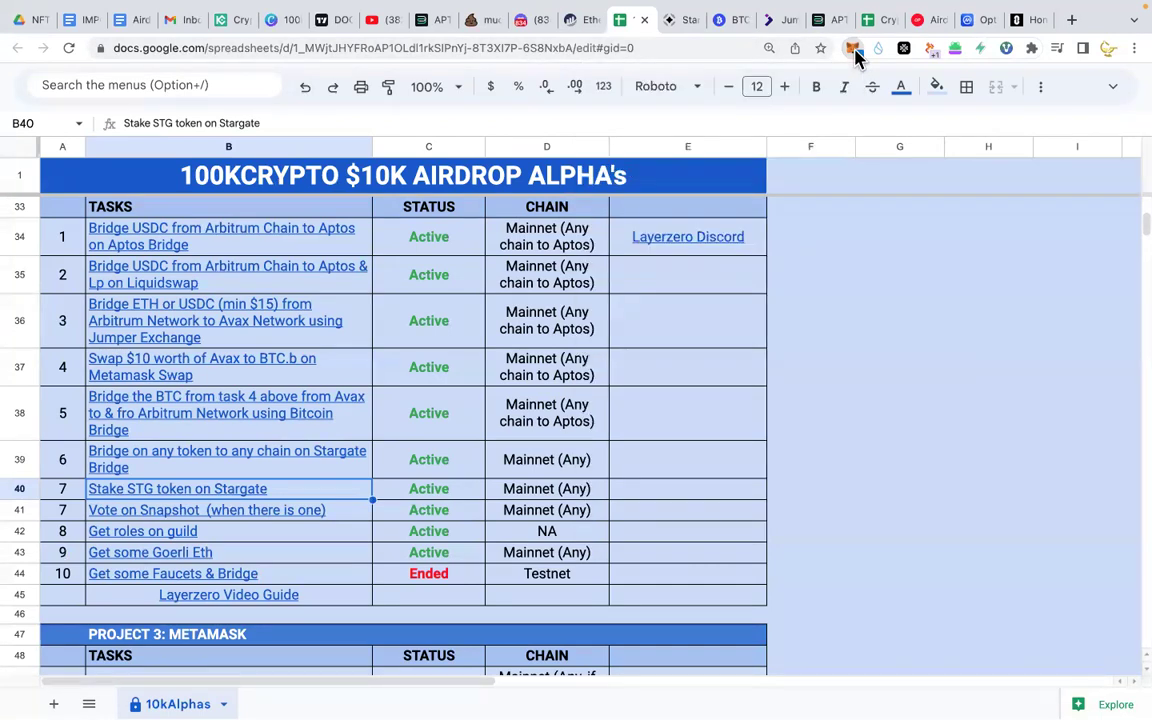
click(853, 52)
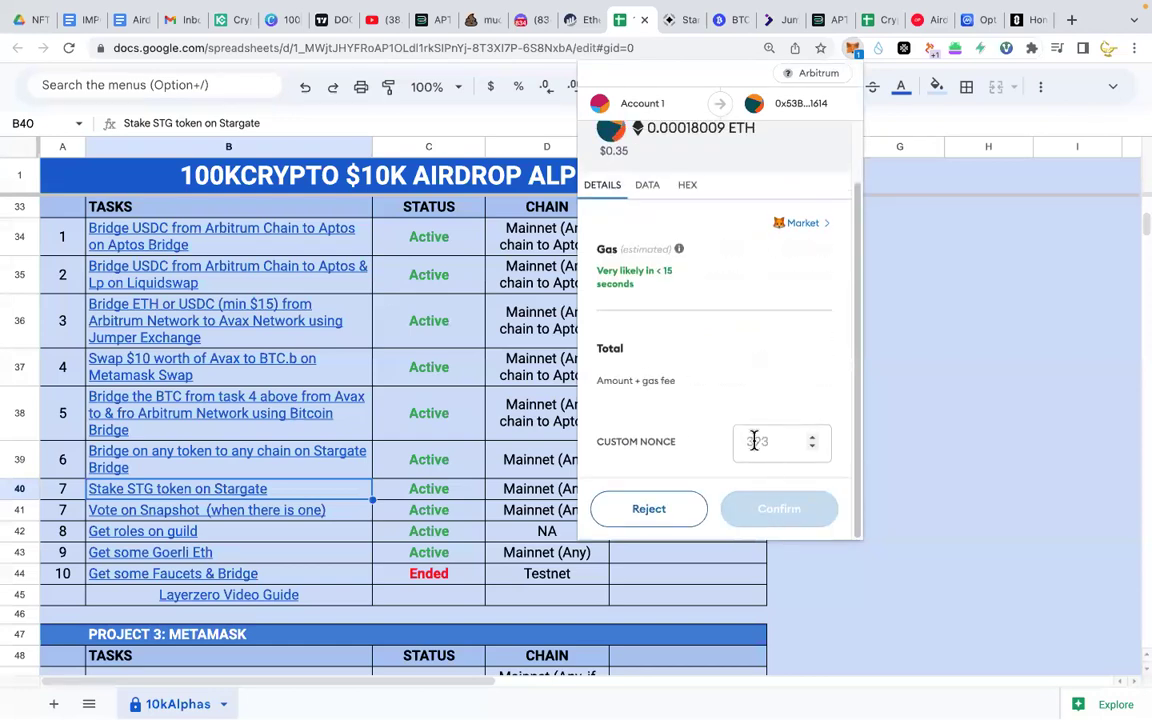
click(779, 509)
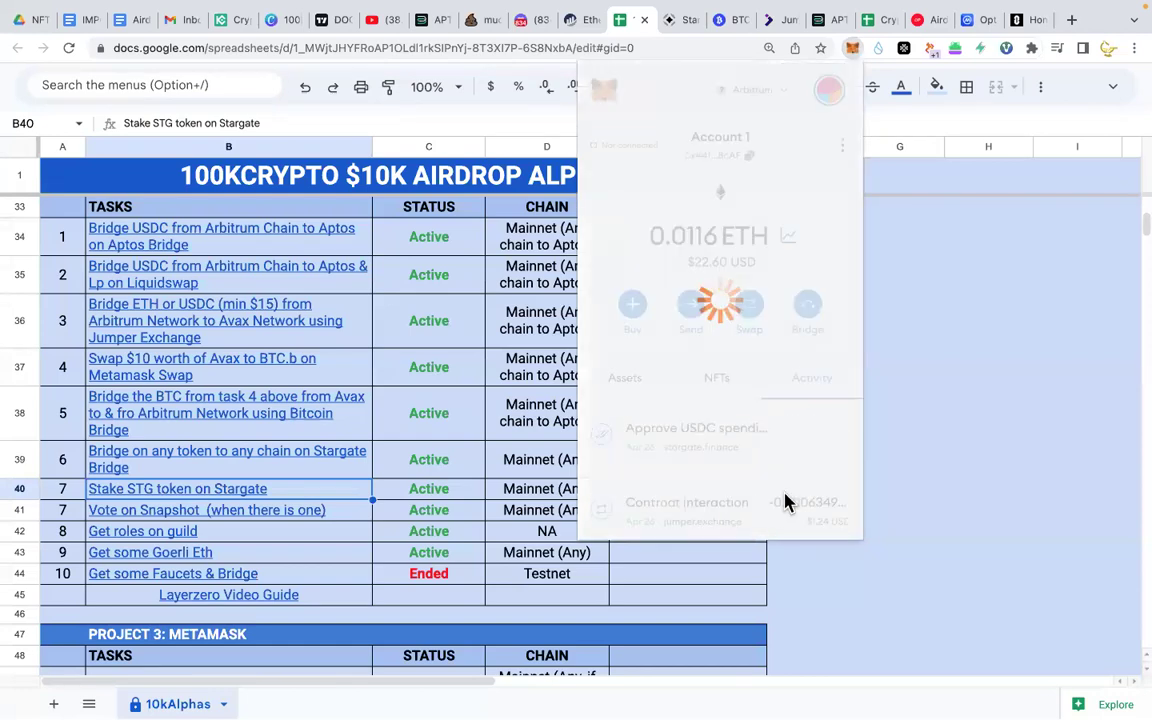
click(920, 392)
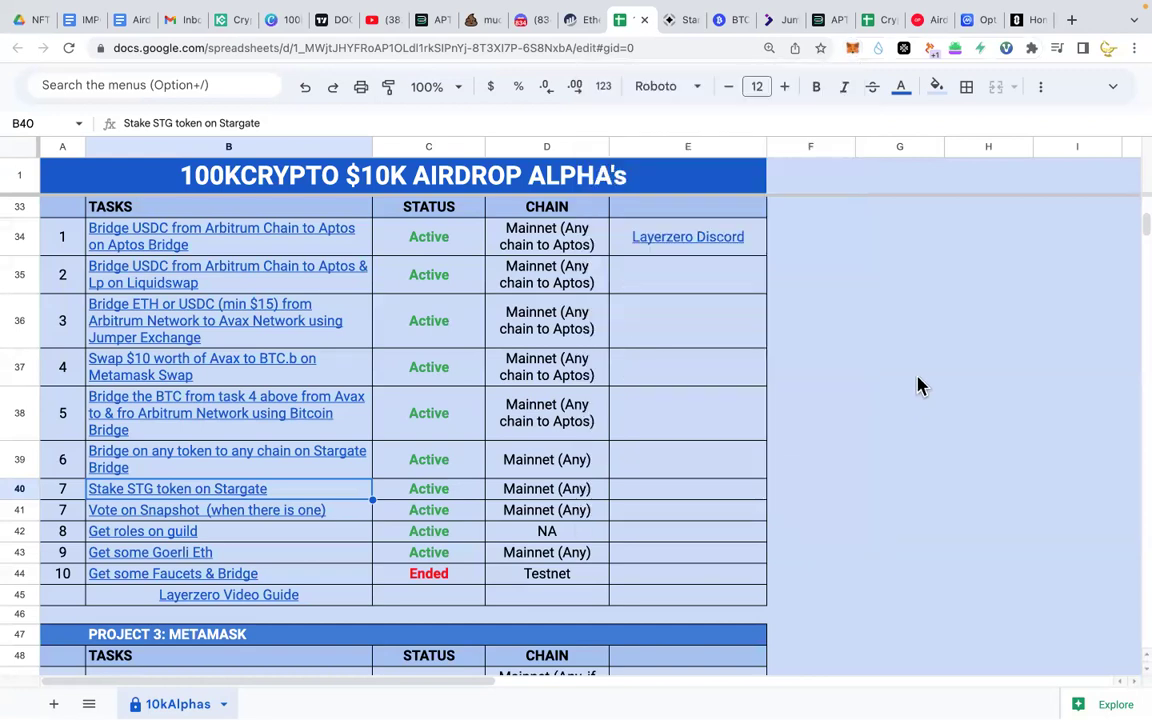
Step: Open the swap page of MetaMask Portfolio from the wallet and choose ARB on Arbitrum as the token to swap from
click(852, 50)
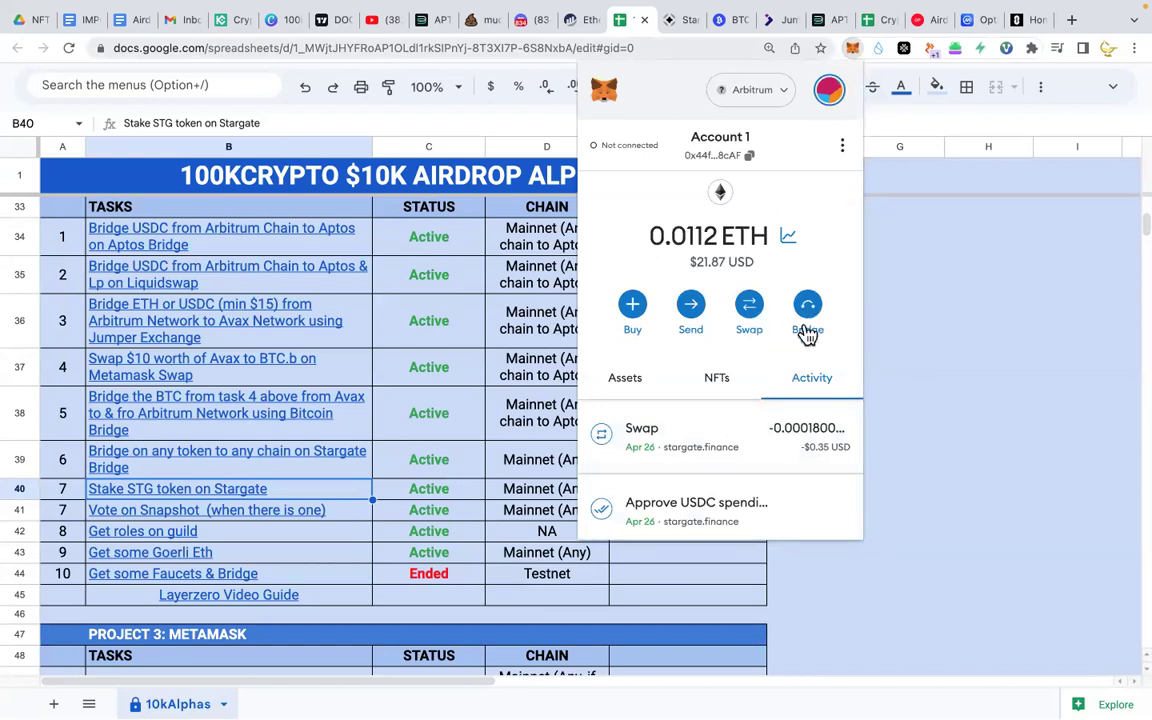
click(788, 240)
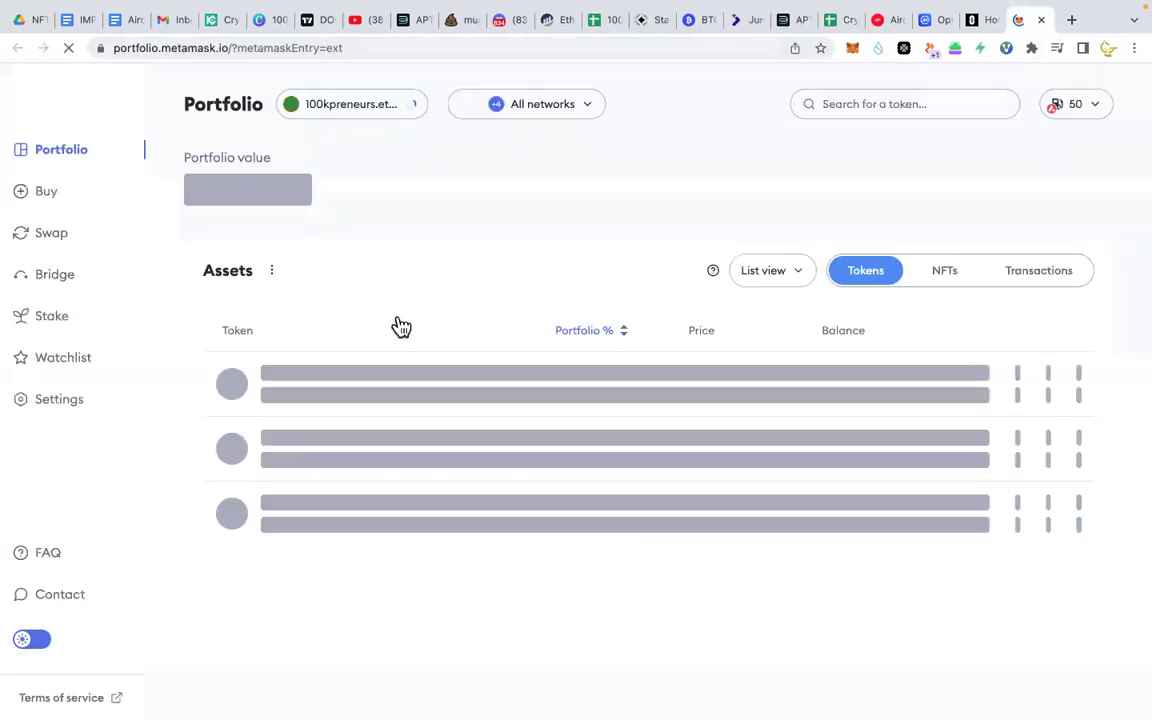
click(55, 237)
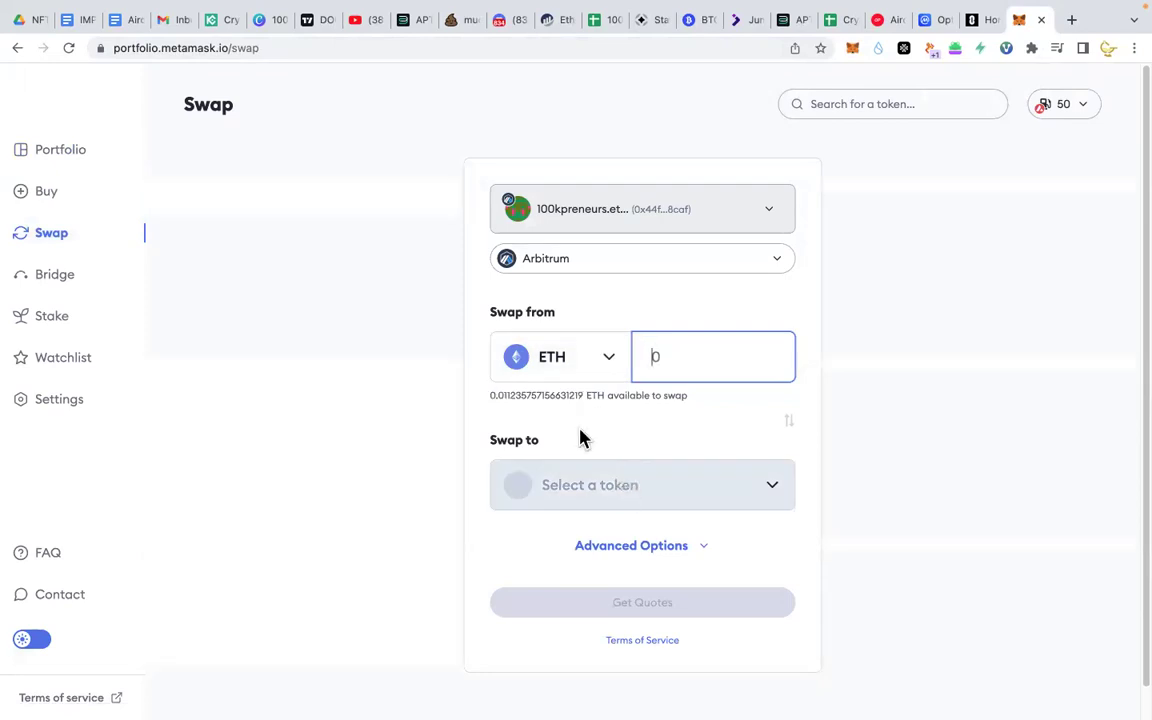
click(589, 358)
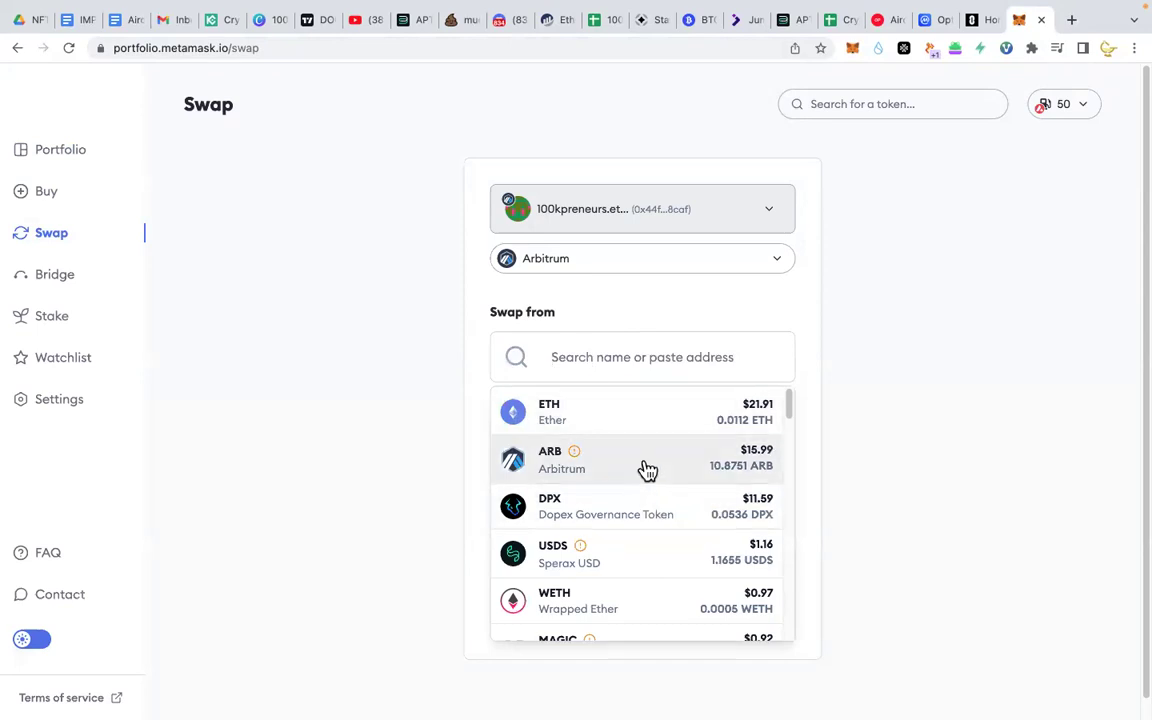
click(647, 466)
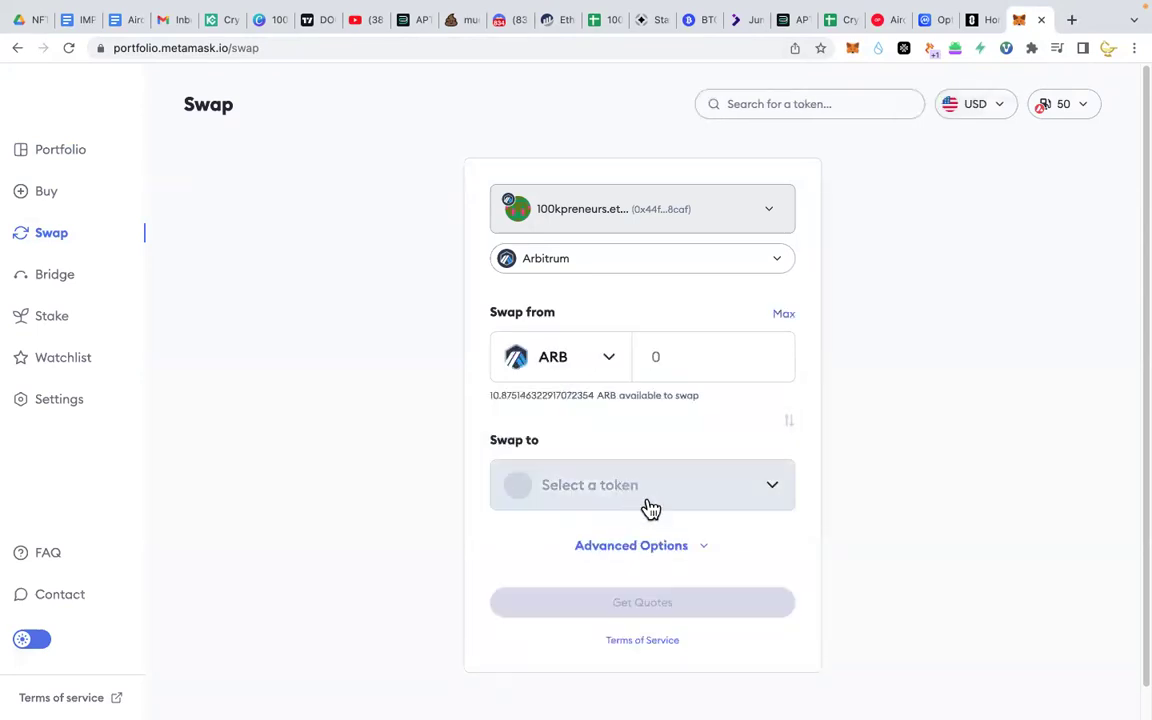
Step: Choose STG as the token to swap to and set the swap amount to the maximum available ARB
click(650, 500)
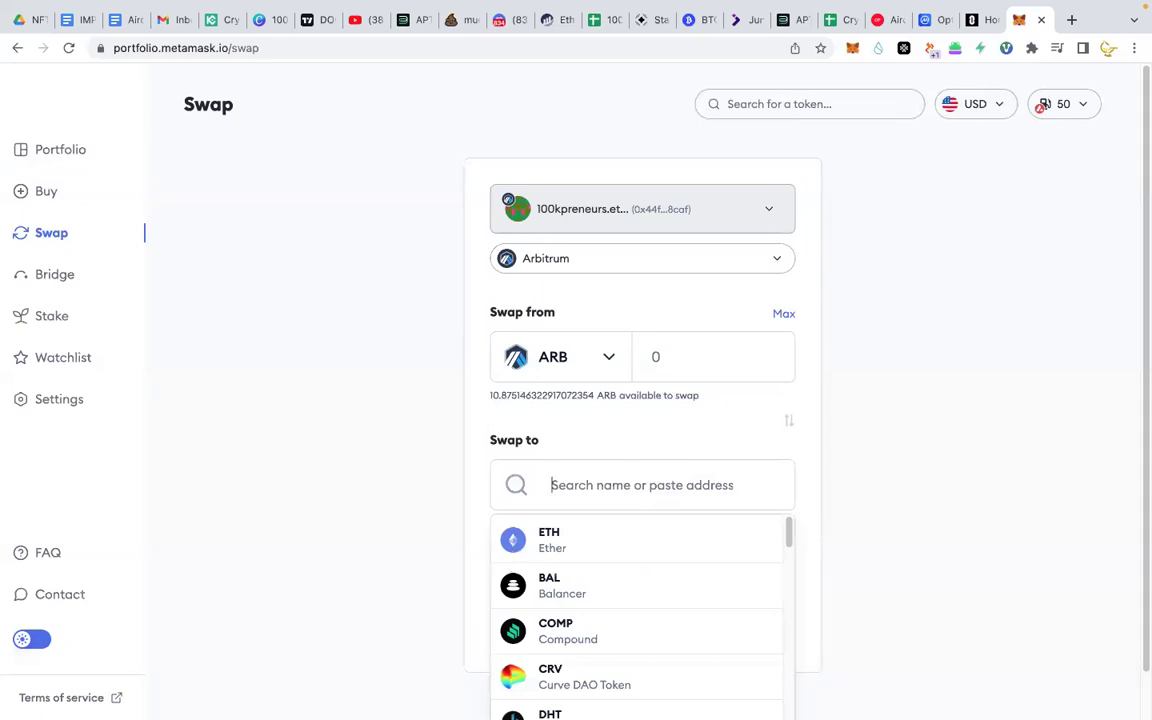
text(stg)
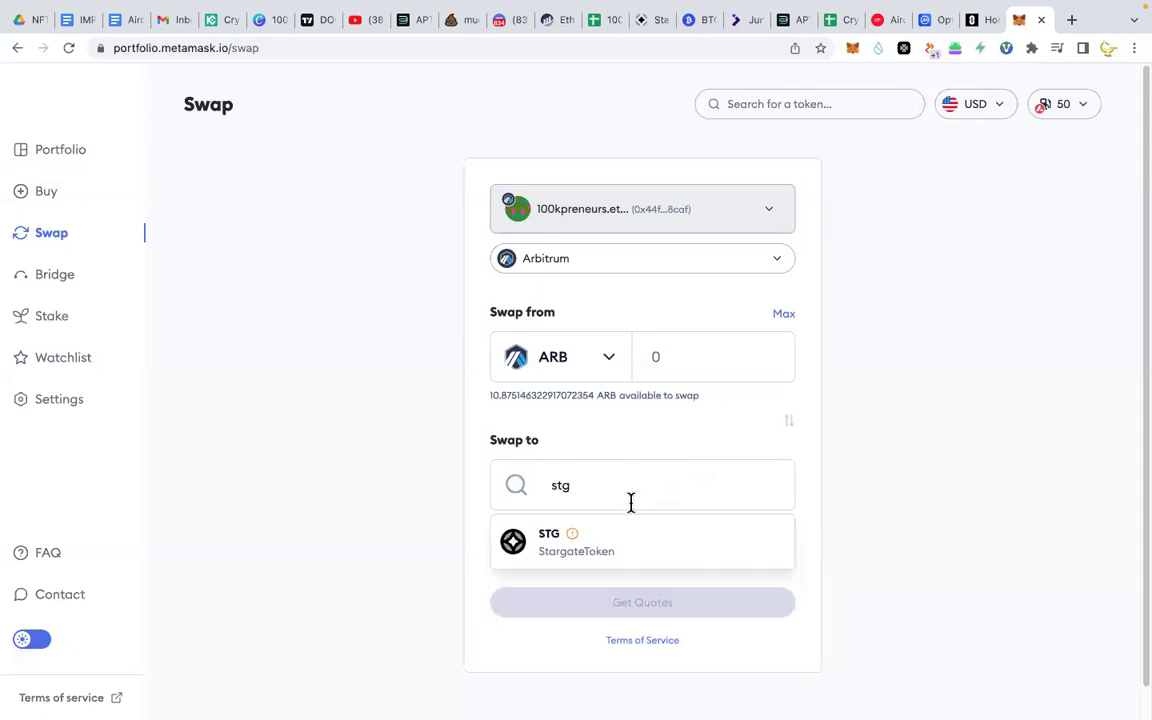
click(602, 552)
click(697, 370)
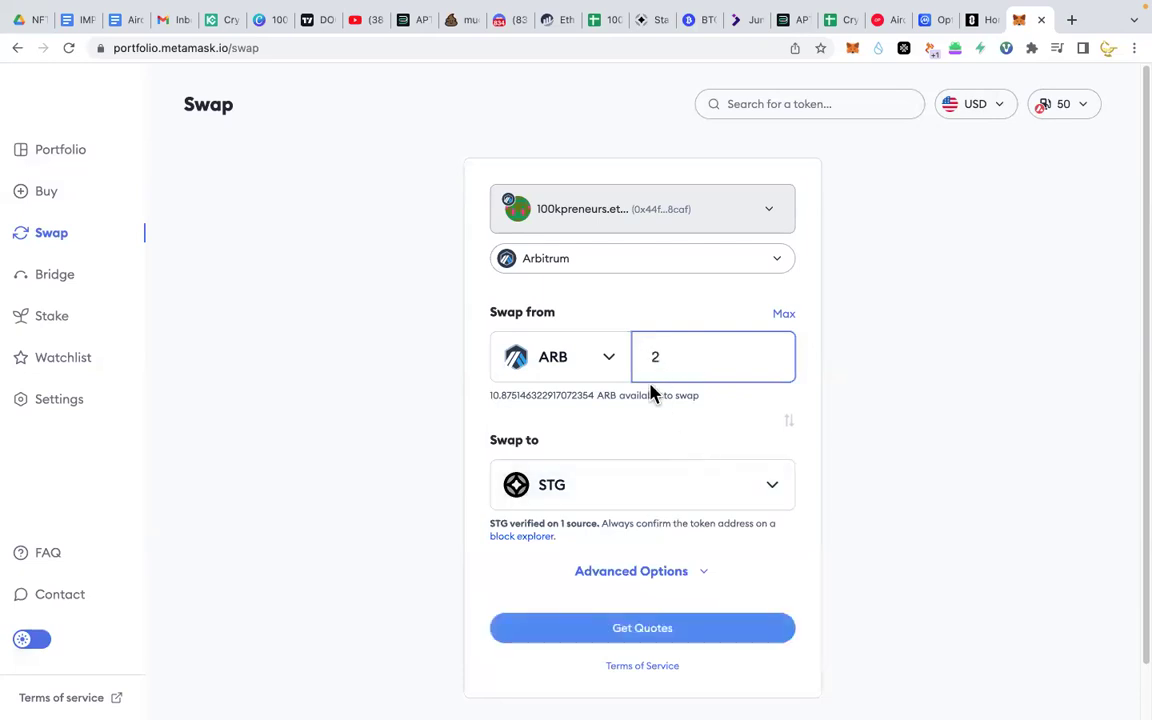
click(786, 316)
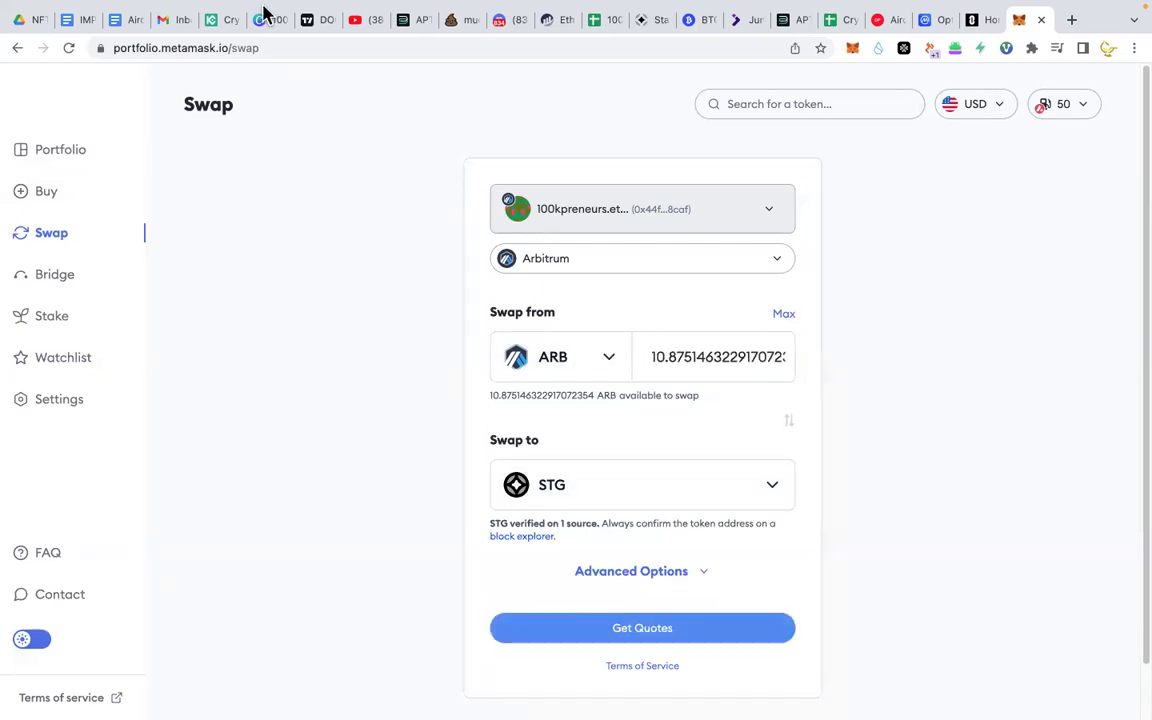
Step: Return to the airdrop spreadsheet and open the link of the "Stake STG token on Stargate" task
click(596, 21)
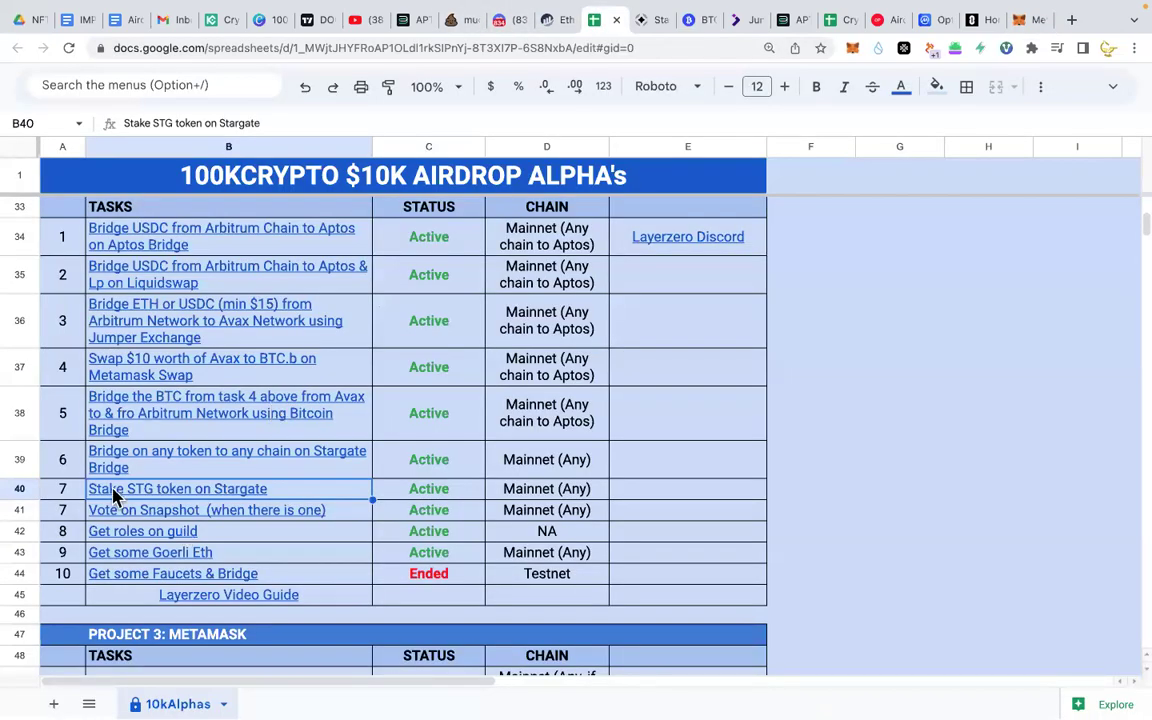
mouse_move(115, 497)
click(152, 524)
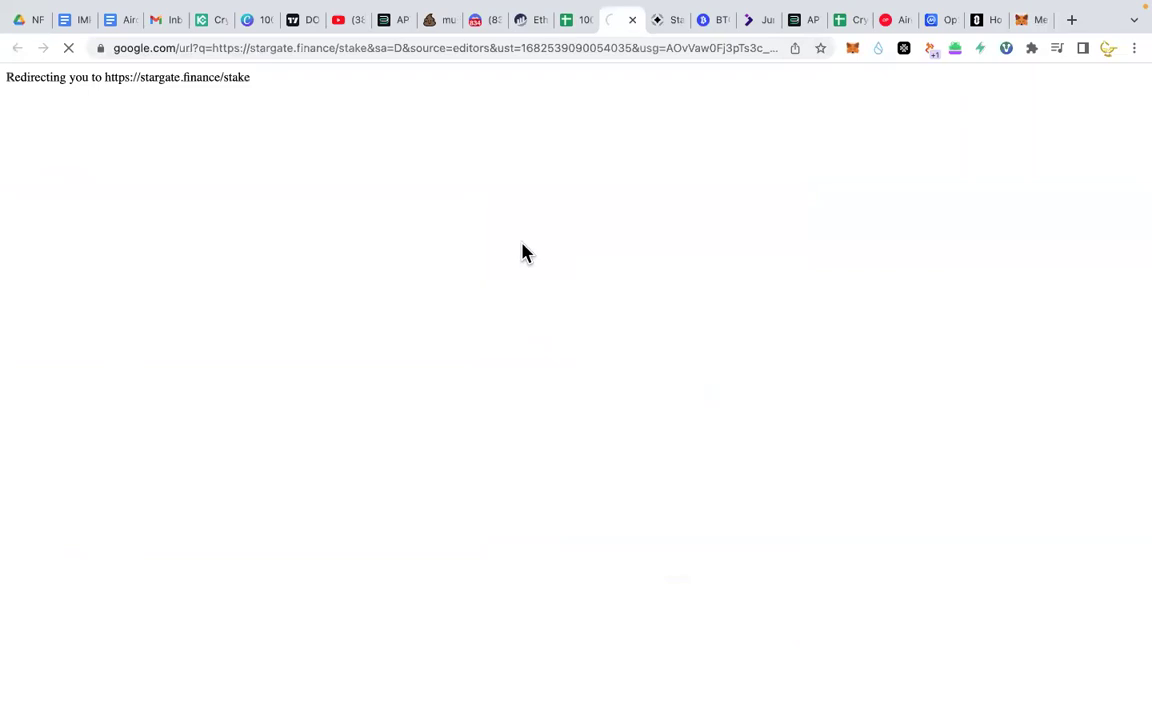
Step: Close the old Stargate transfer, Bitcoin Bridge, Jumper and neighbouring APT tabs and return to the Stargate stake page
click(677, 28)
key(ctrl+w)
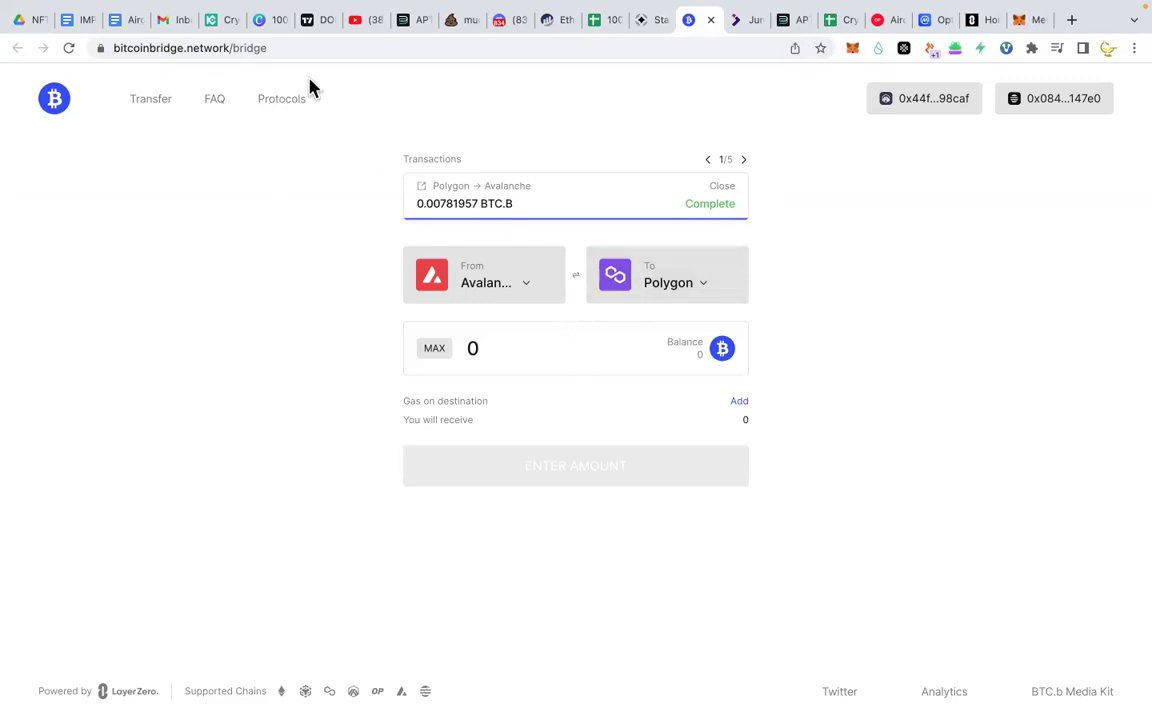
click(711, 21)
click(641, 21)
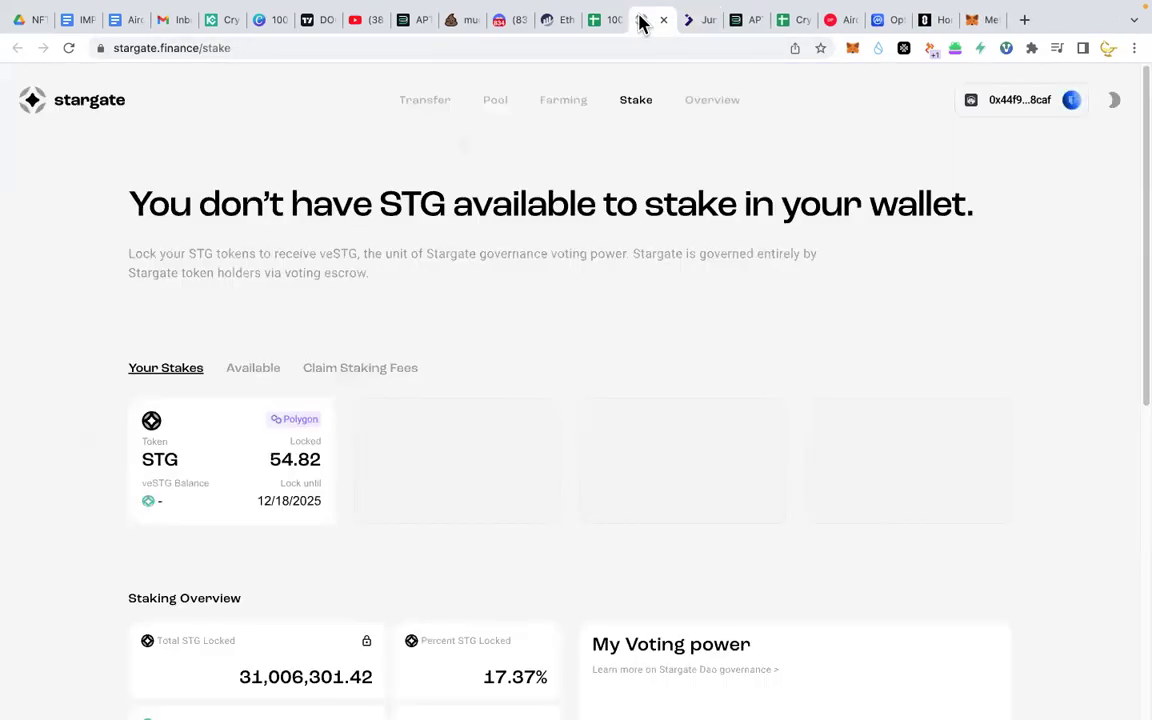
click(692, 30)
click(640, 26)
click(703, 28)
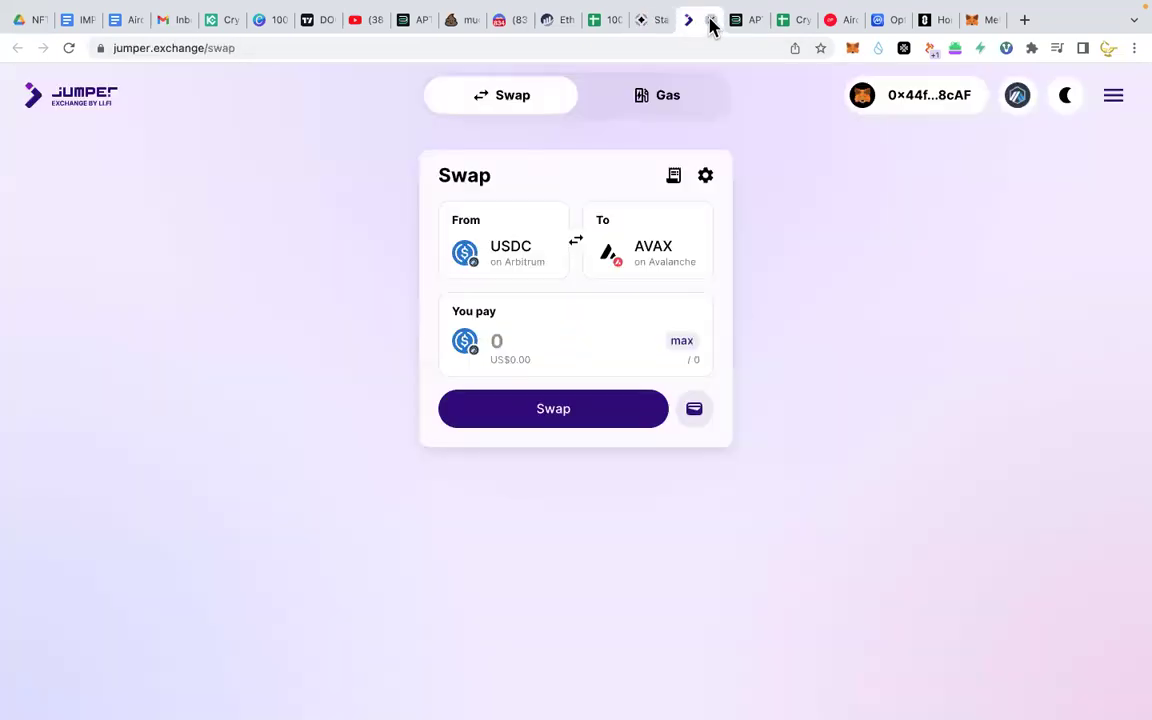
click(710, 21)
click(710, 21)
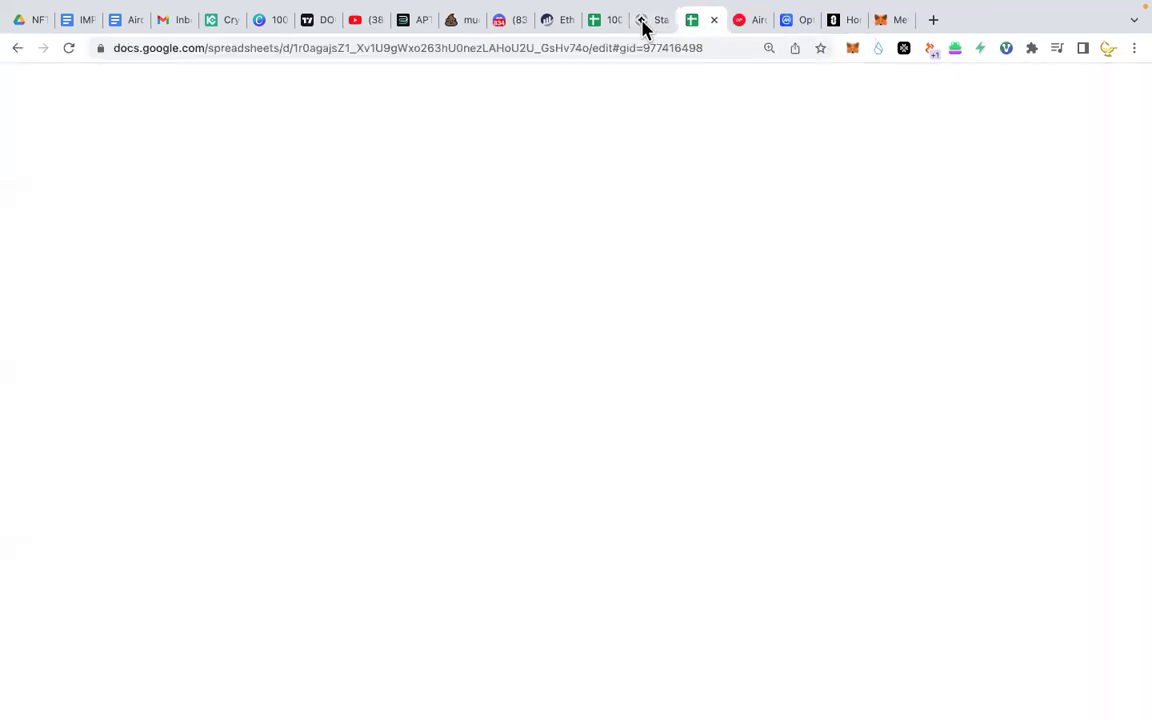
click(643, 24)
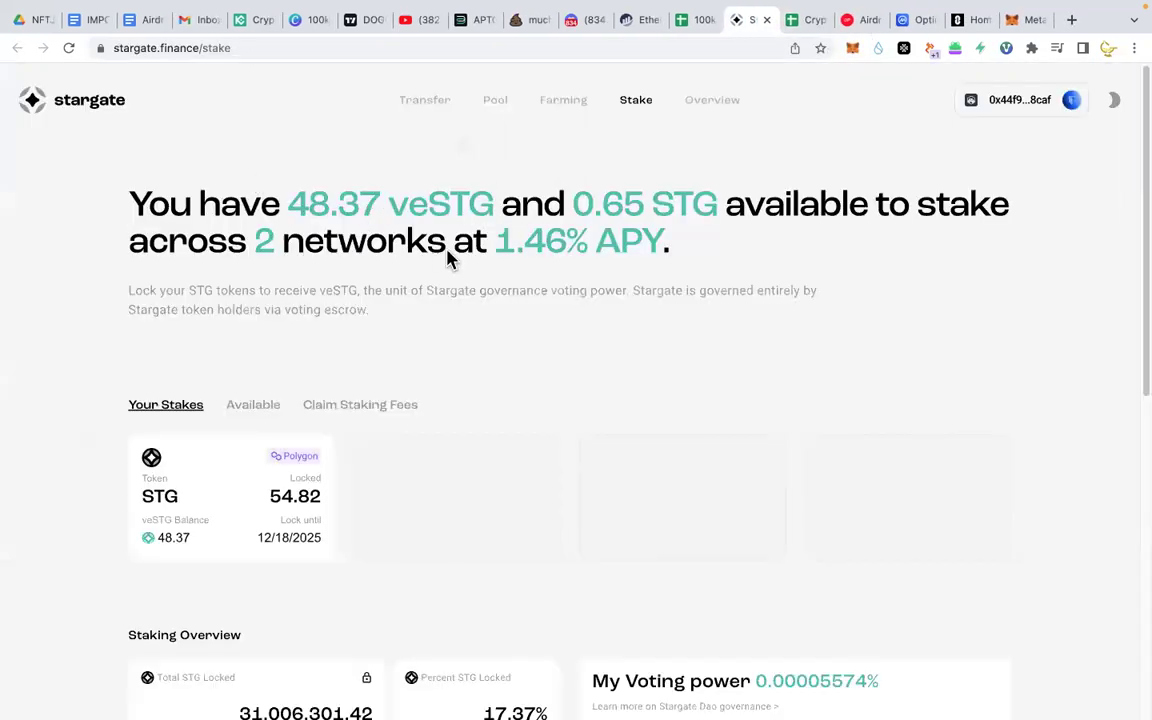
Step: Examine the existing STG stake on Polygon and the staking overview on the Stargate stake page
scroll(414, 283, down, 2)
scroll(440, 283, up, 2)
scroll(290, 437, down, 2)
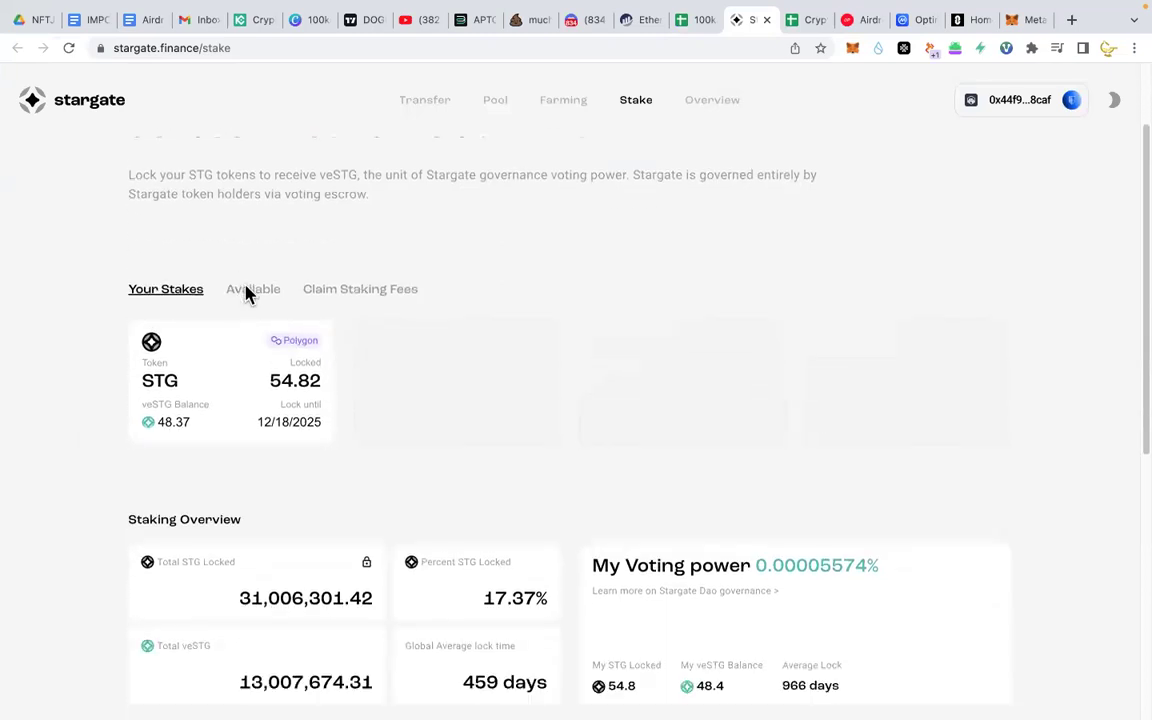
scroll(385, 445, down, 1)
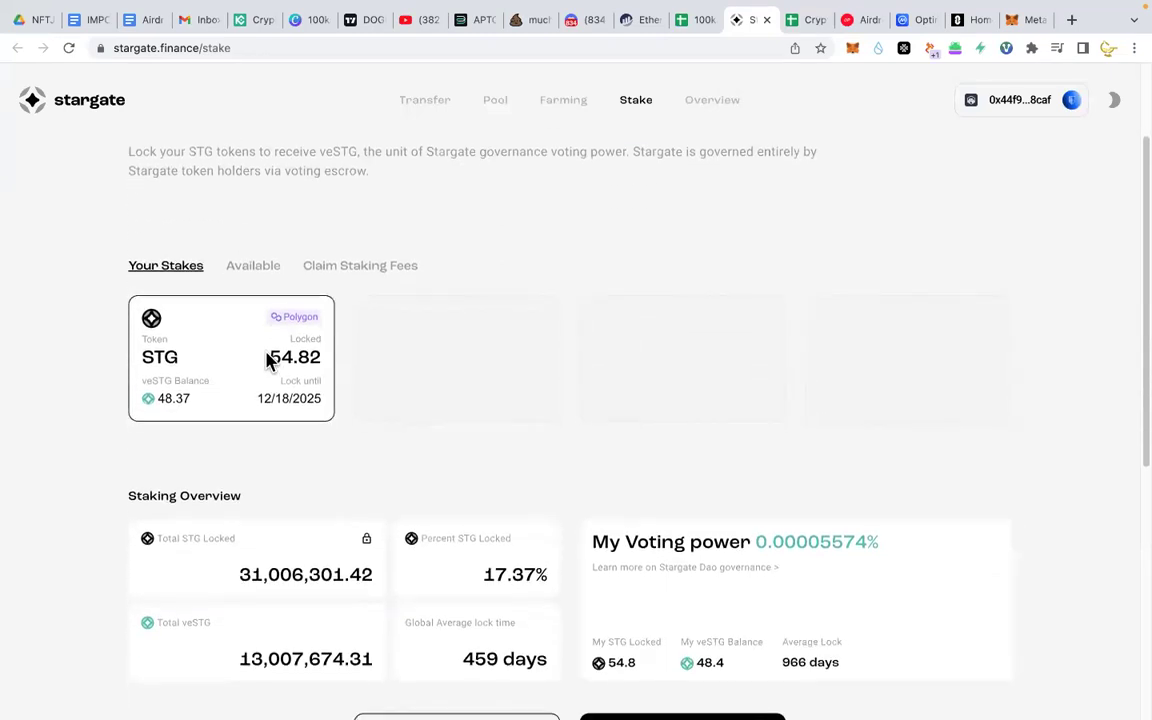
scroll(230, 310, down, 1)
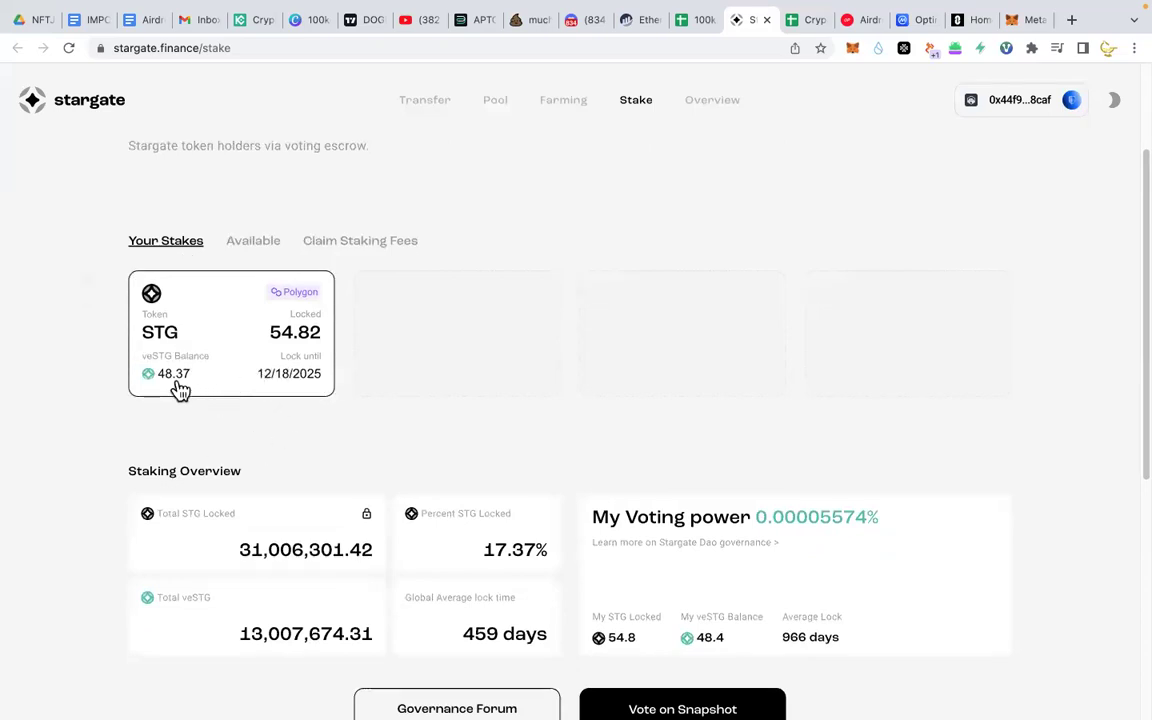
Step: Review the STG available to stake and the claimable staking fees, comparing them with the existing stakes
click(261, 254)
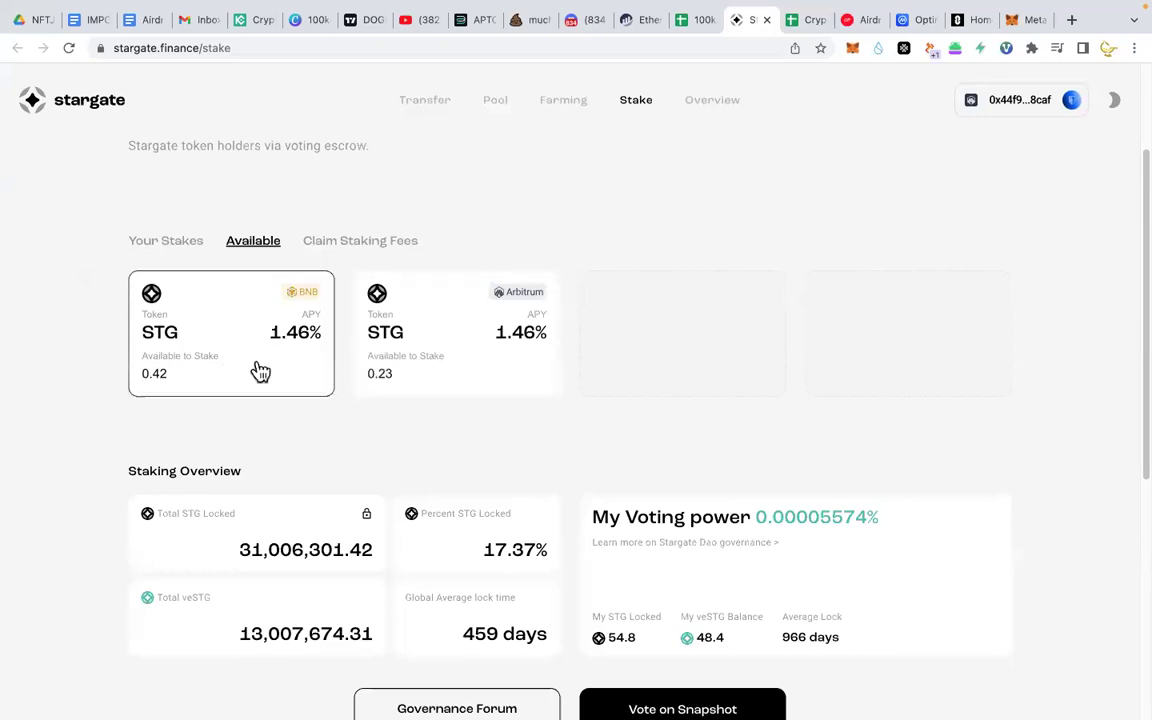
click(362, 245)
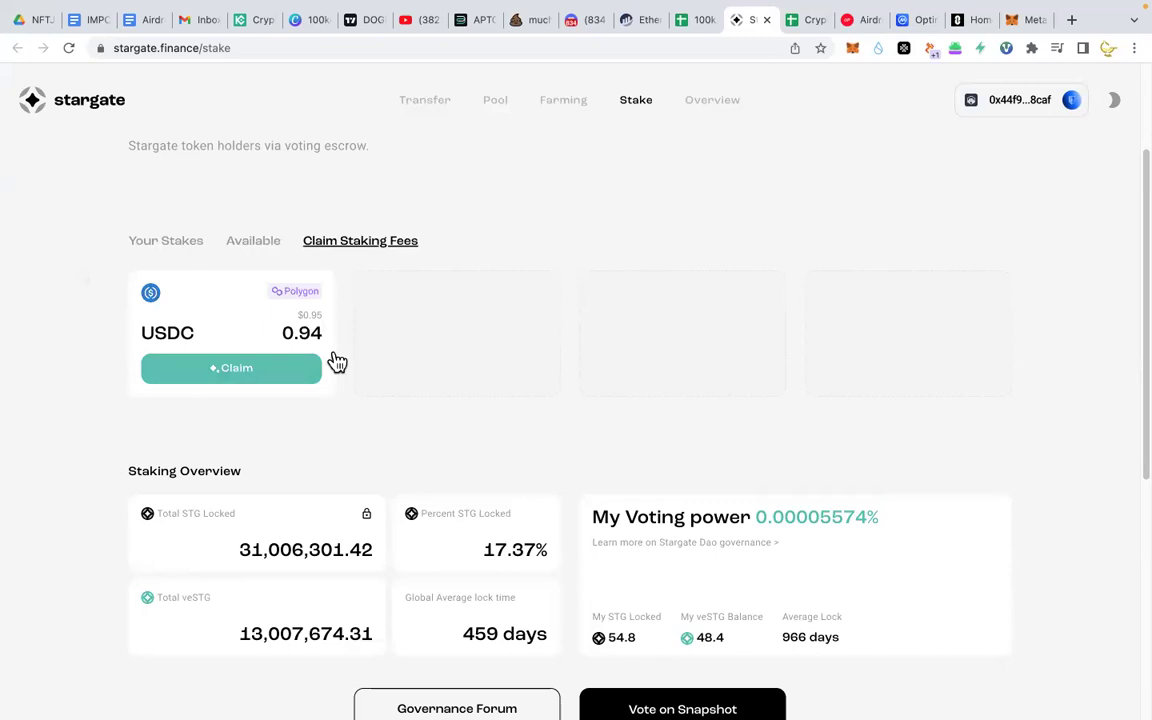
click(150, 246)
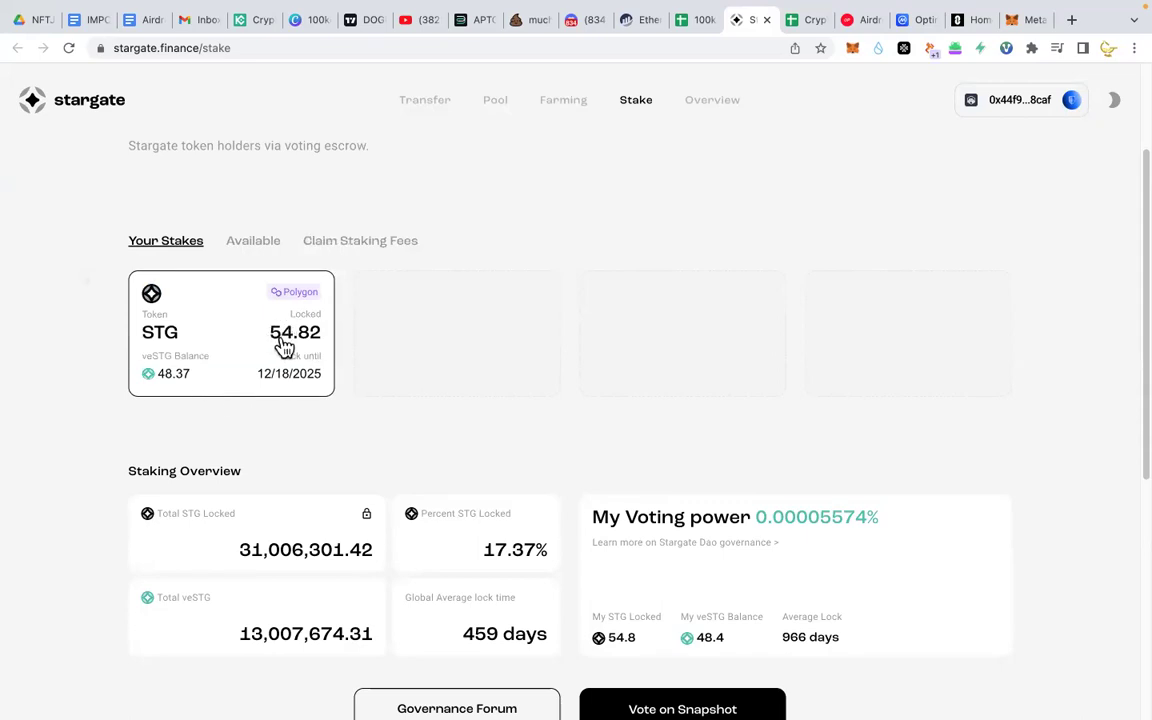
click(258, 247)
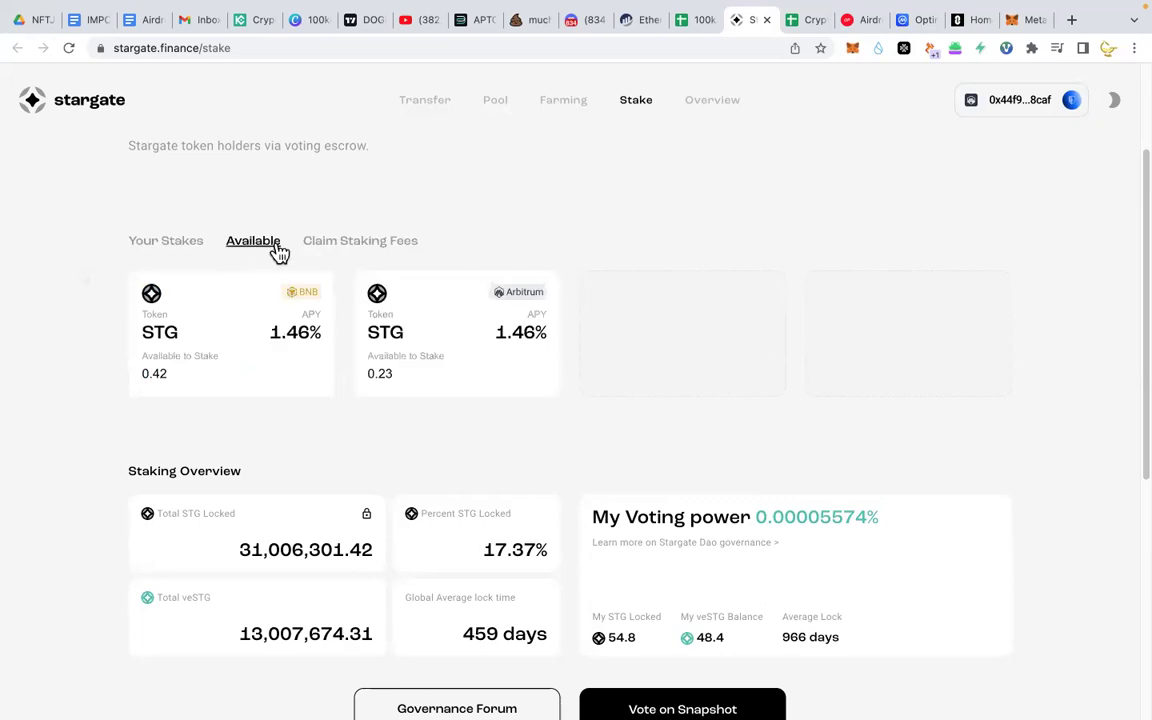
click(333, 246)
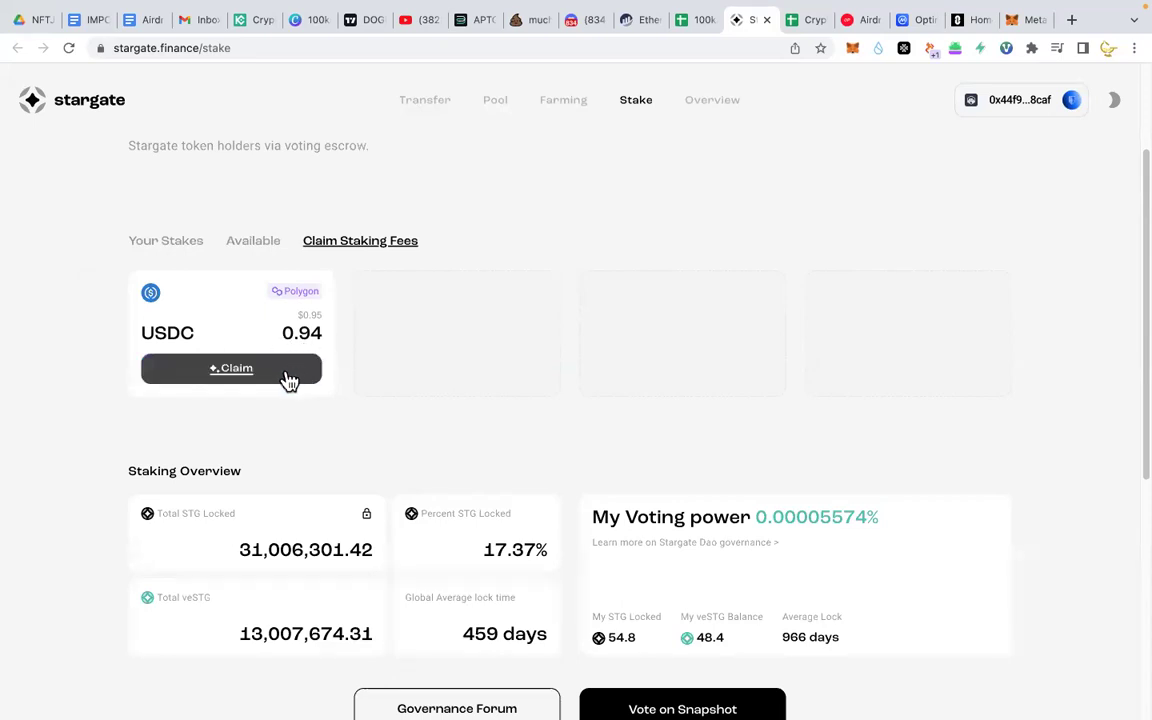
Step: Compare the existing STG stake with the claimable staking fees and review the staking overview on the Stargate stake page
click(169, 244)
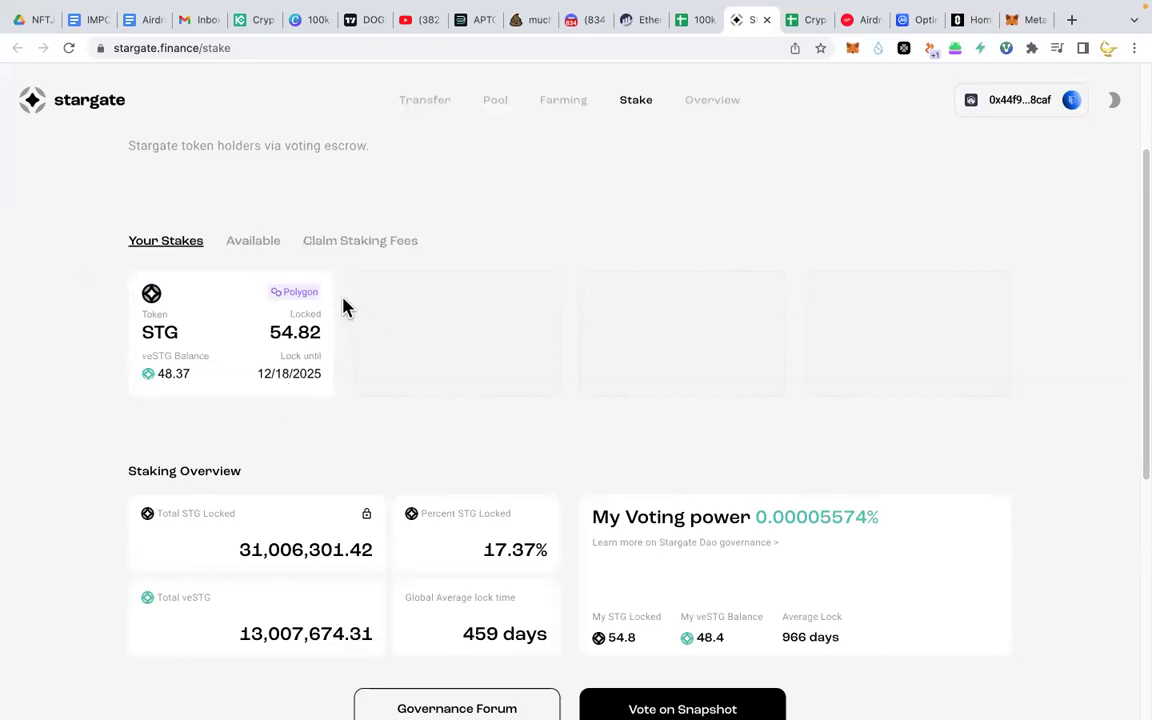
click(337, 250)
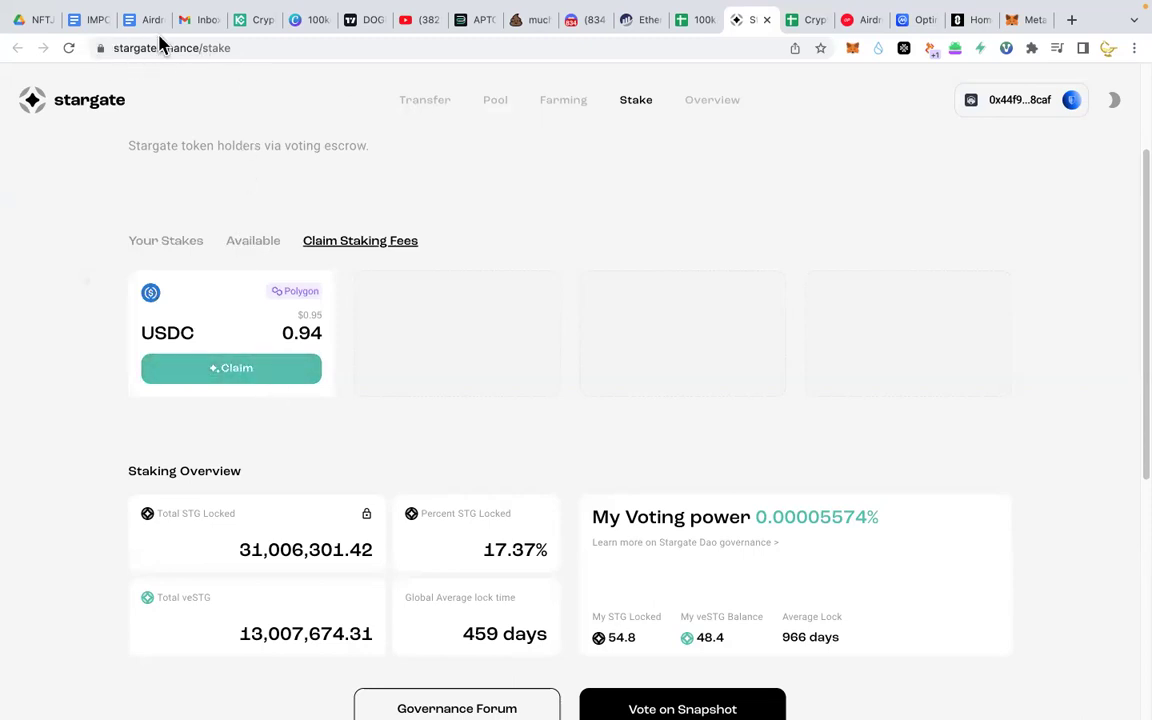
click(184, 247)
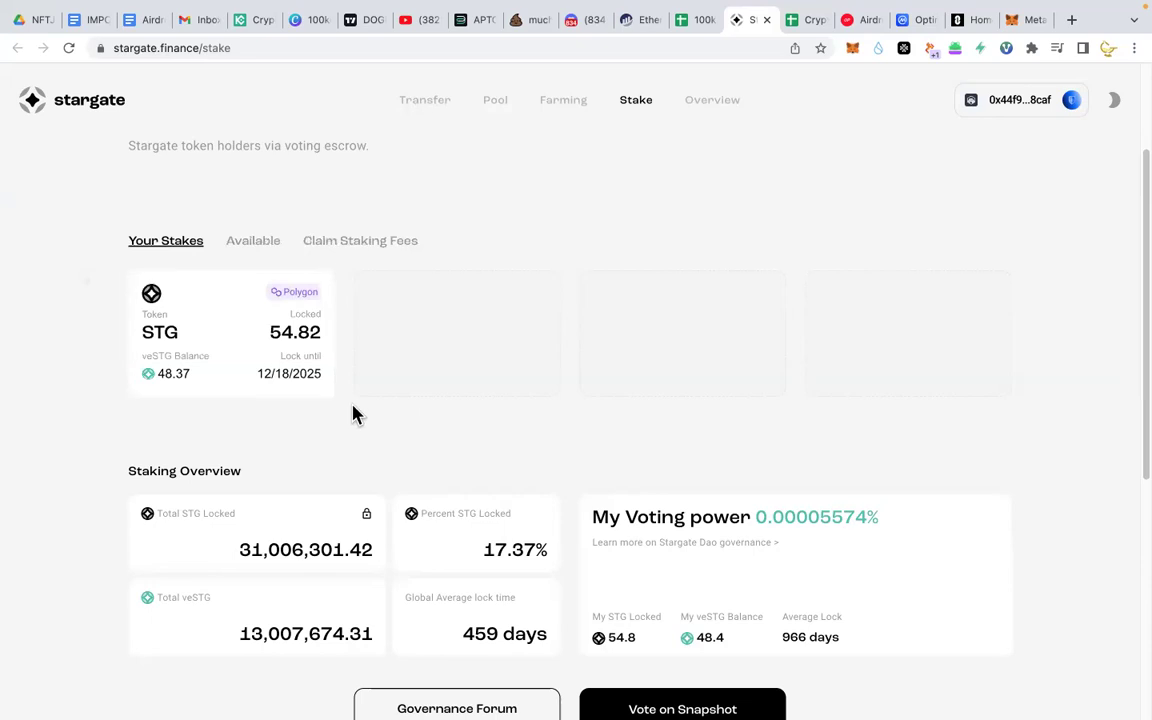
scroll(352, 411, down, 1)
scroll(350, 399, down, 2)
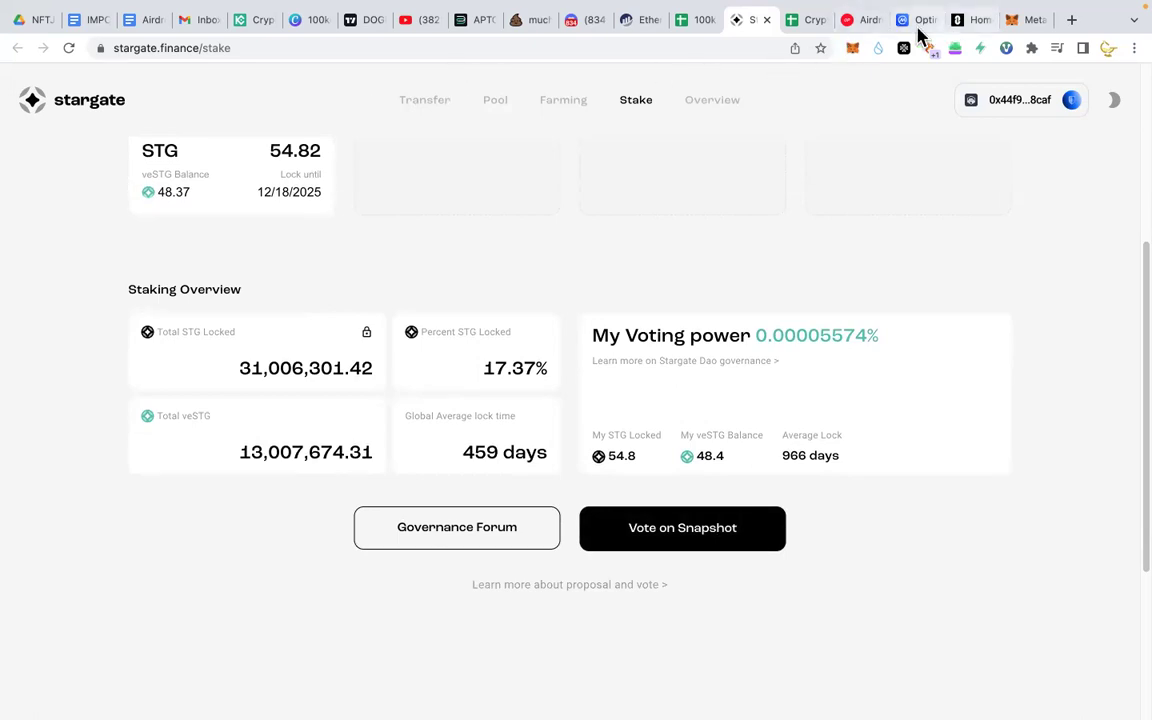
Step: Examine the Airdrop #1 Allocations table in the Optimism docs, highlighting the DAO Voters category and its OP allocated per address
click(863, 21)
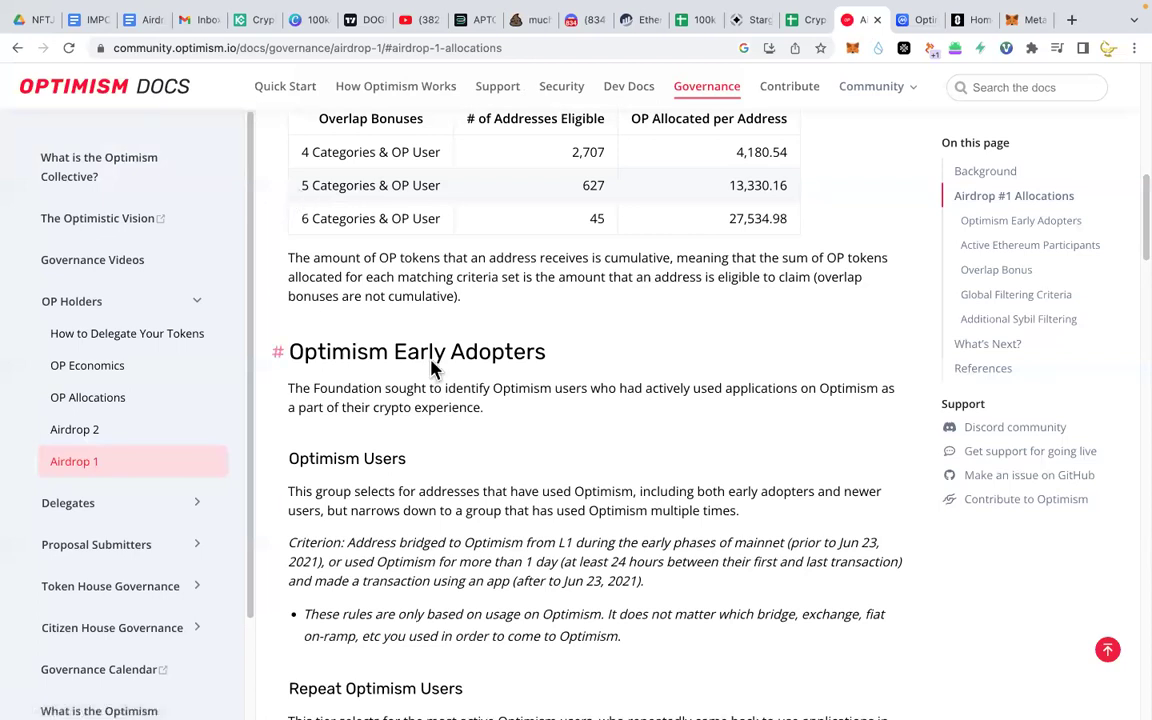
scroll(197, 357, down, 2)
scroll(329, 350, up, 8)
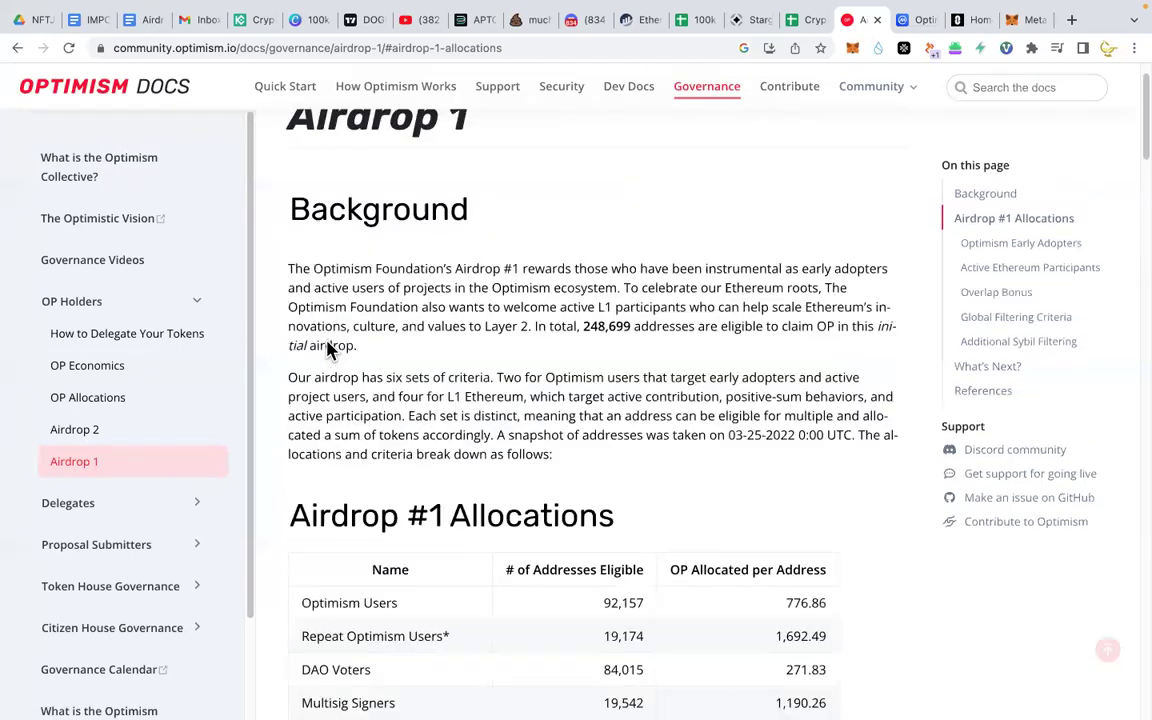
scroll(329, 350, down, 3)
click(364, 366)
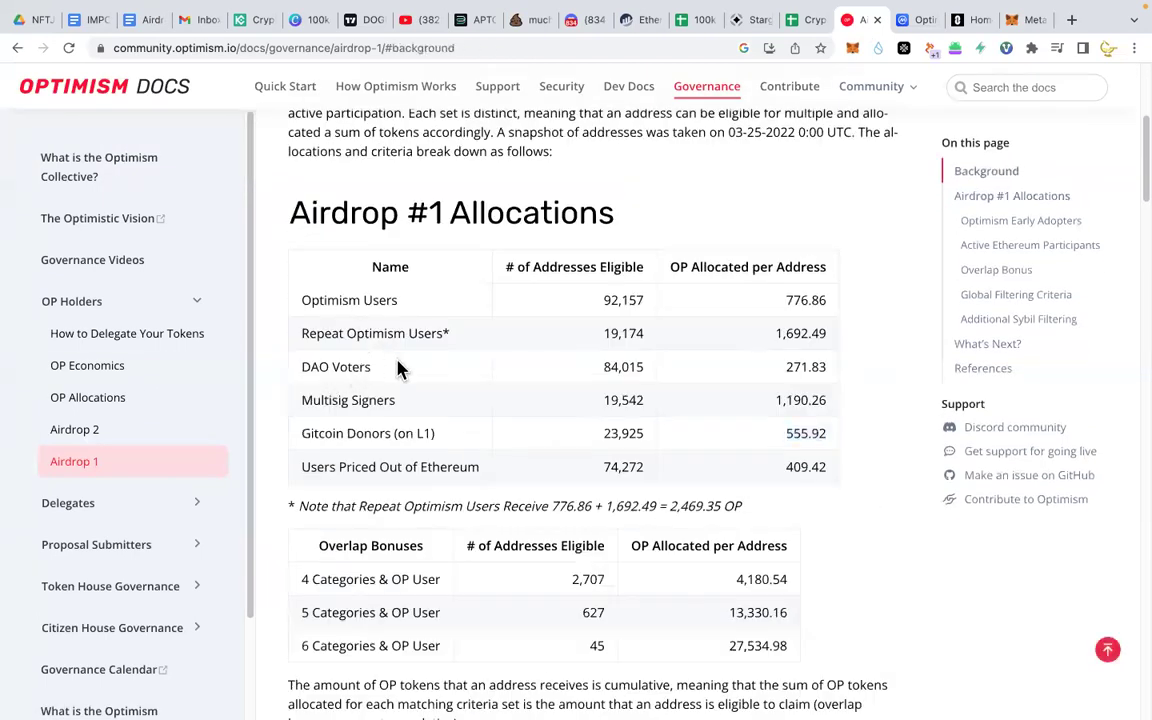
scroll(398, 370, down, 1)
drag(378, 341, 300, 338)
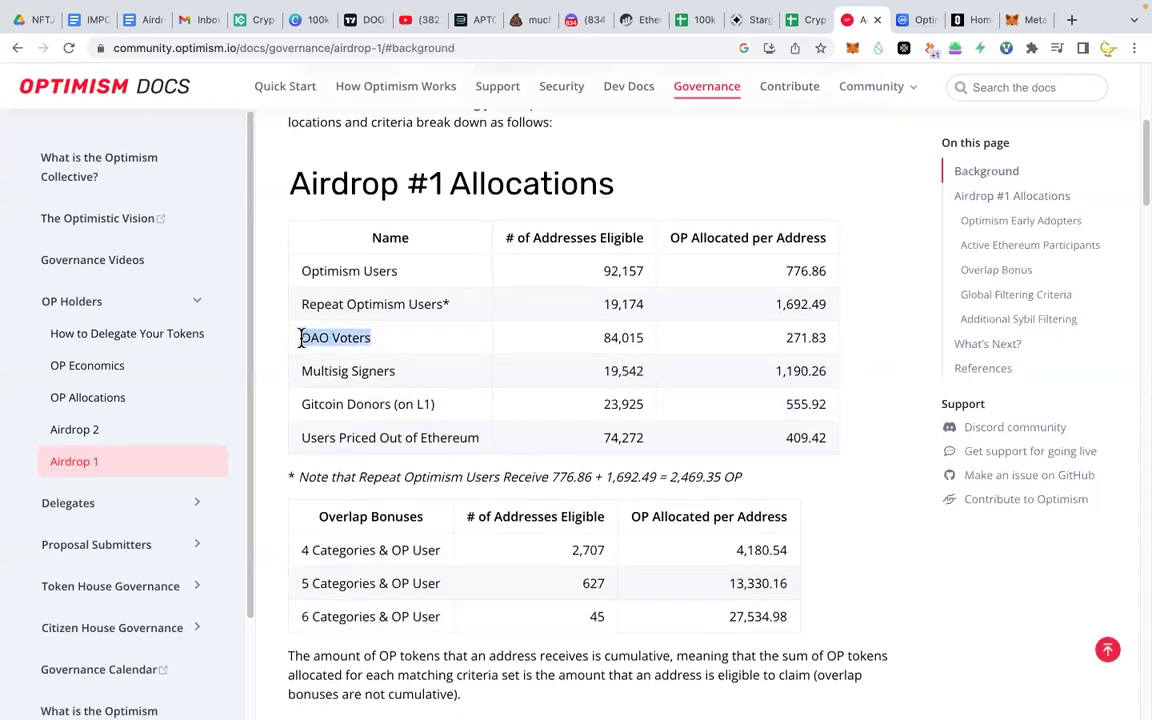
drag(778, 345, 843, 350)
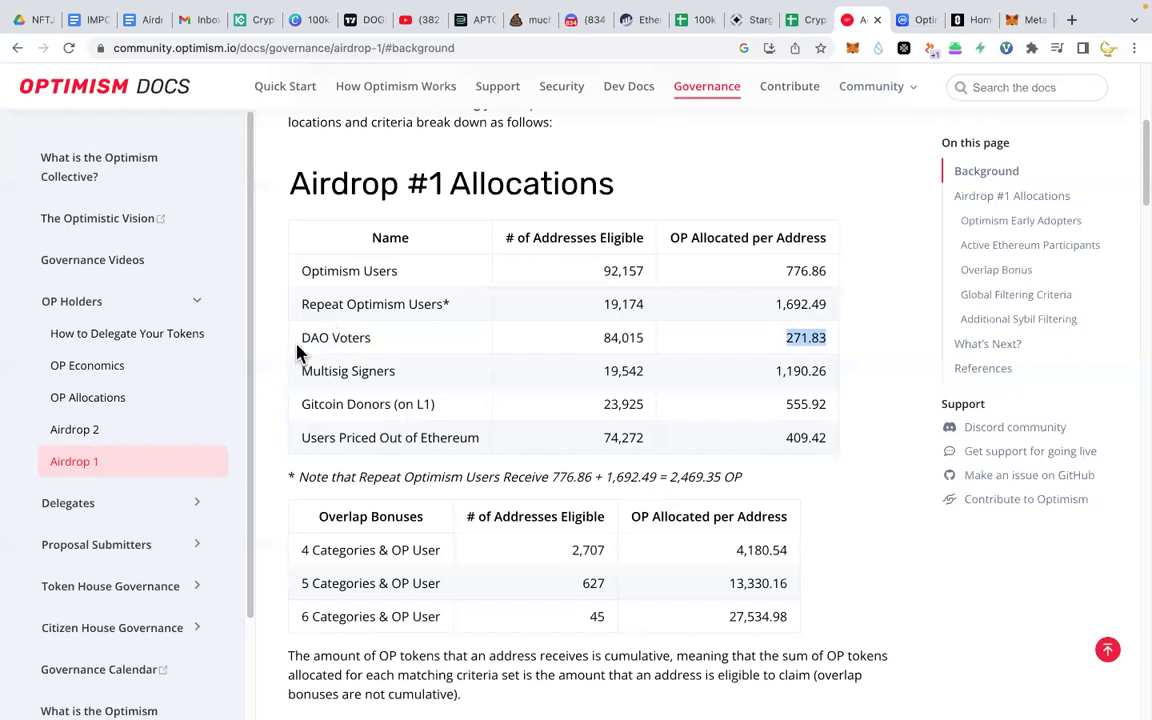
drag(302, 337, 381, 343)
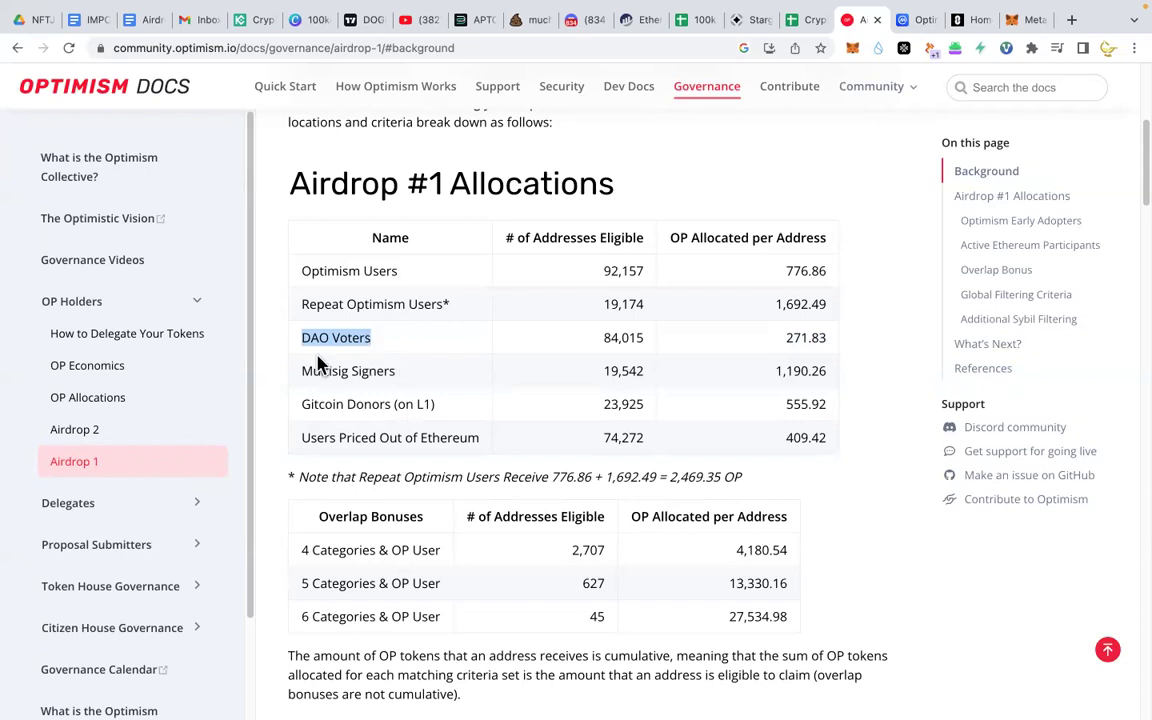
click(398, 351)
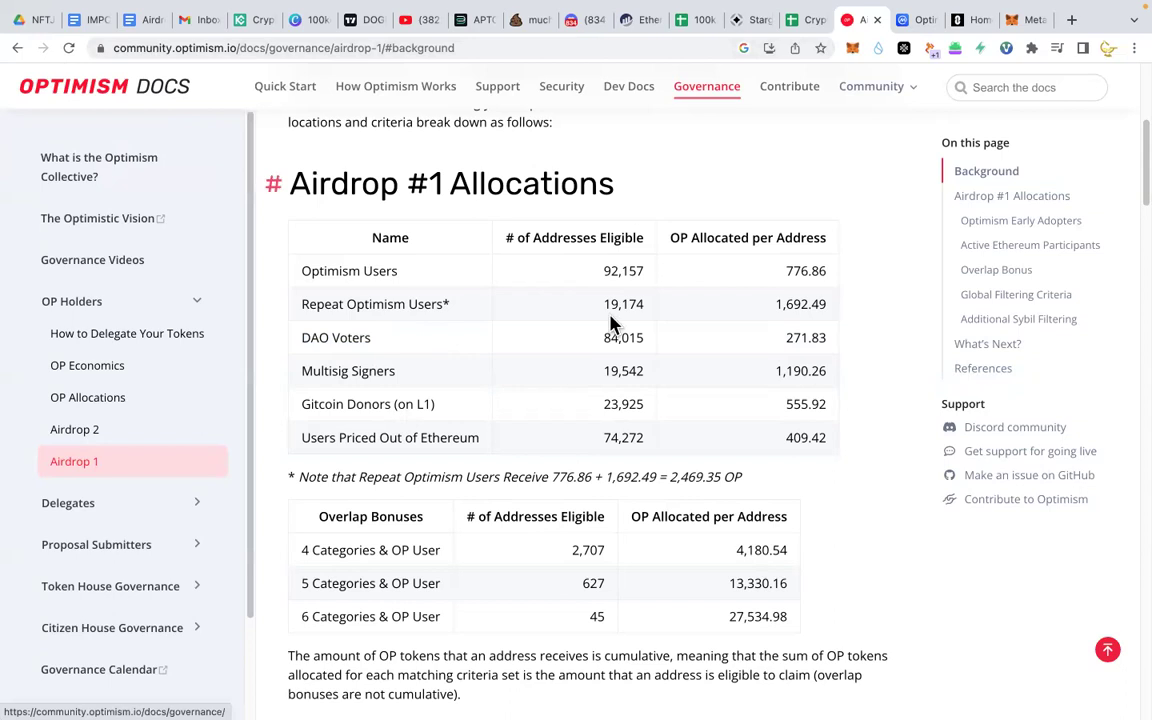
Step: Open Snapshot in a new browser tab and go to the Stargate DAO space's proposals
click(1071, 20)
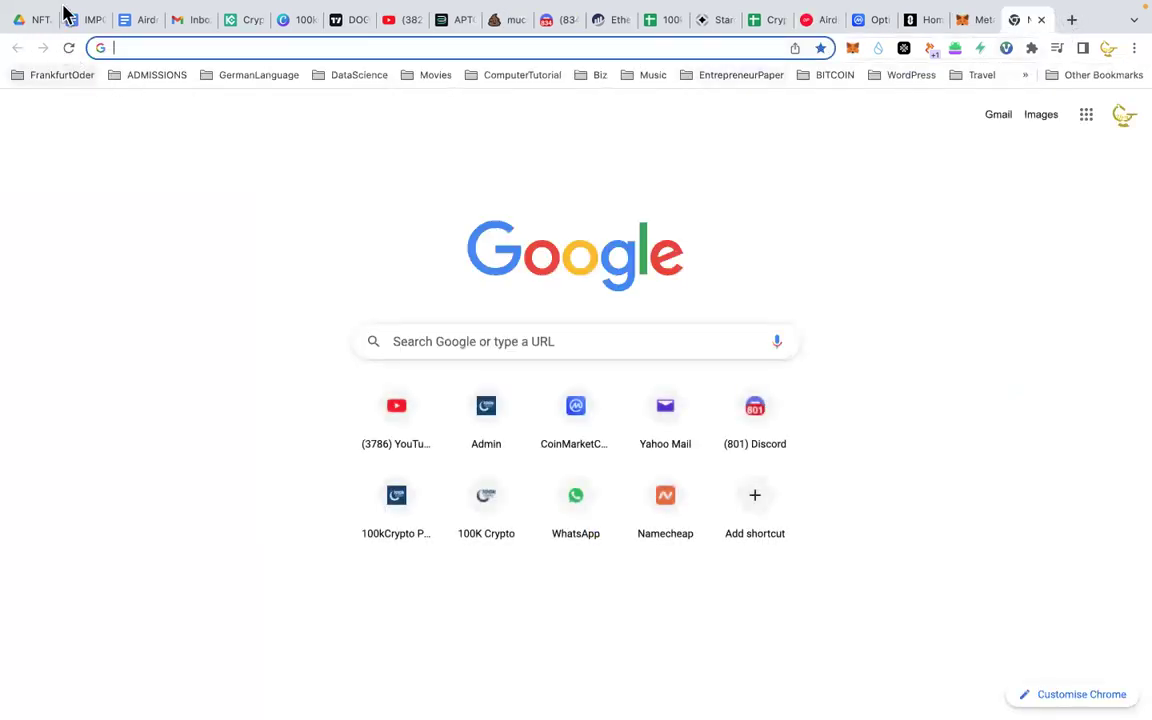
click(193, 50)
text(snap)
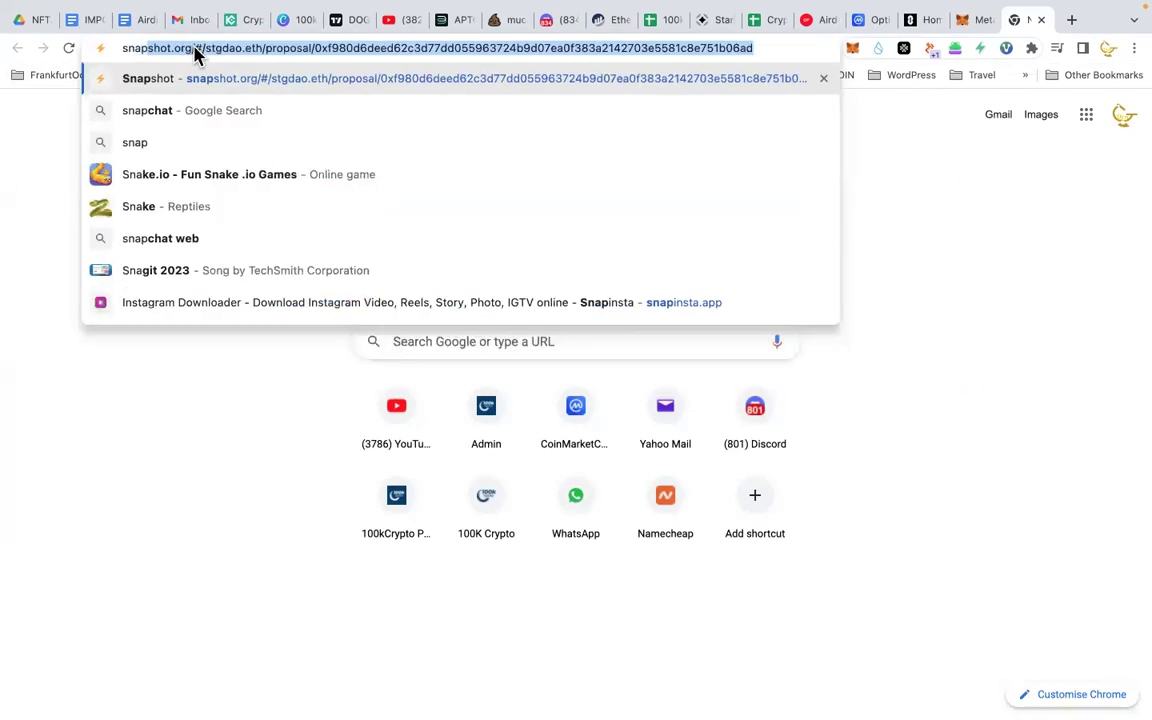
key(Return)
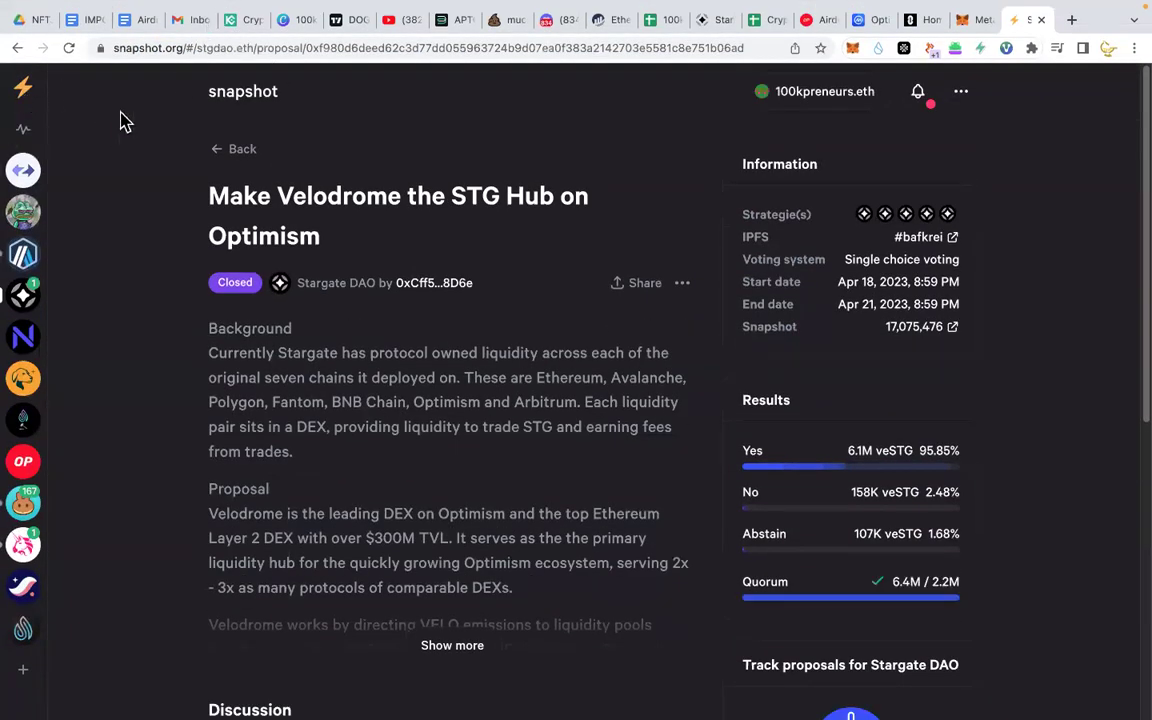
scroll(20, 290, down, 5)
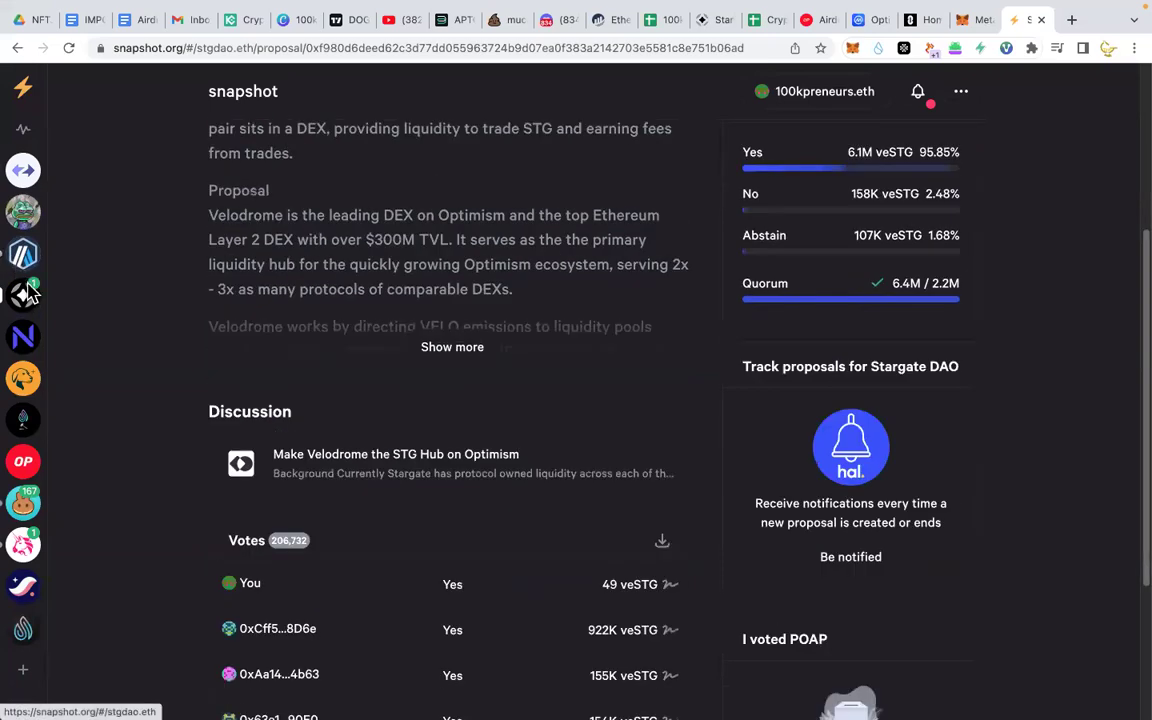
click(23, 295)
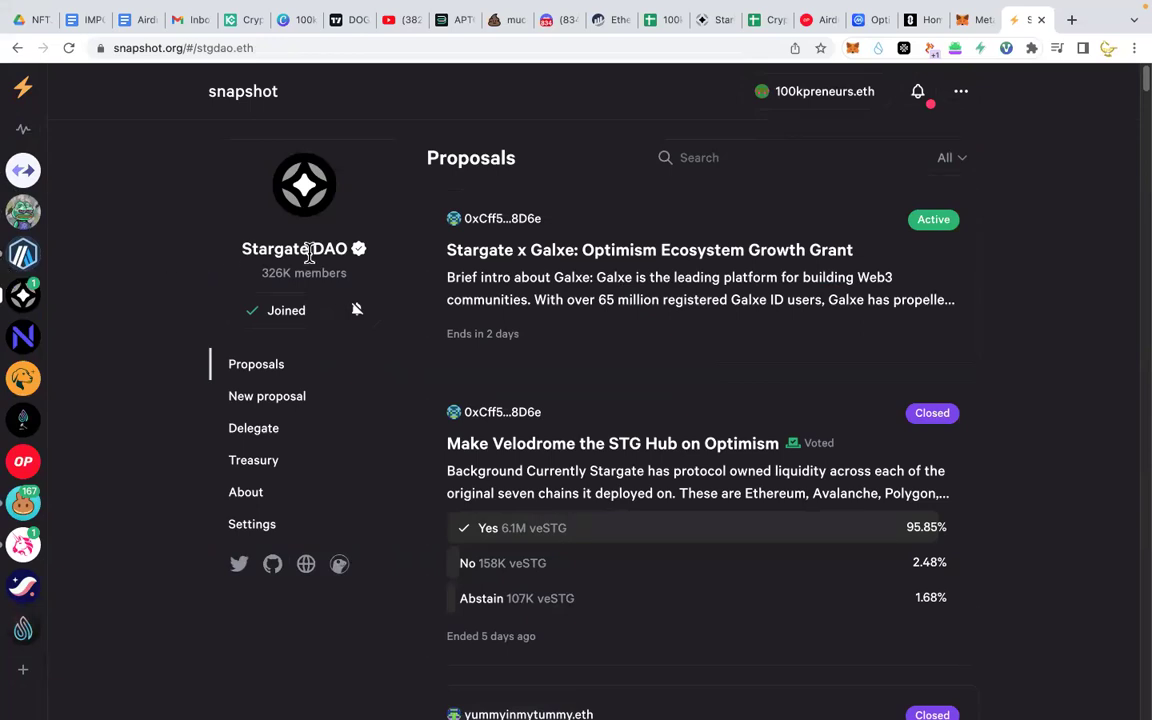
Step: Open the active proposal "Stargate x Galxe: Optimism Ecosystem Growth Grant" and review its title and introduction
click(697, 255)
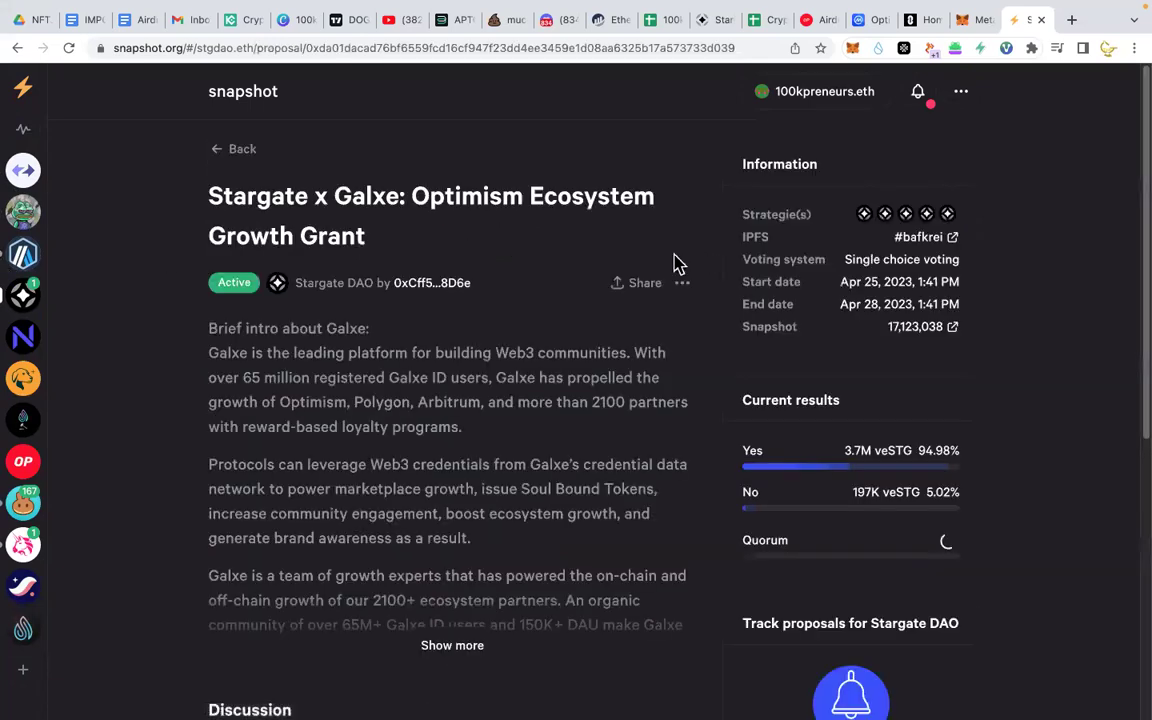
scroll(507, 327, down, 3)
scroll(507, 320, up, 3)
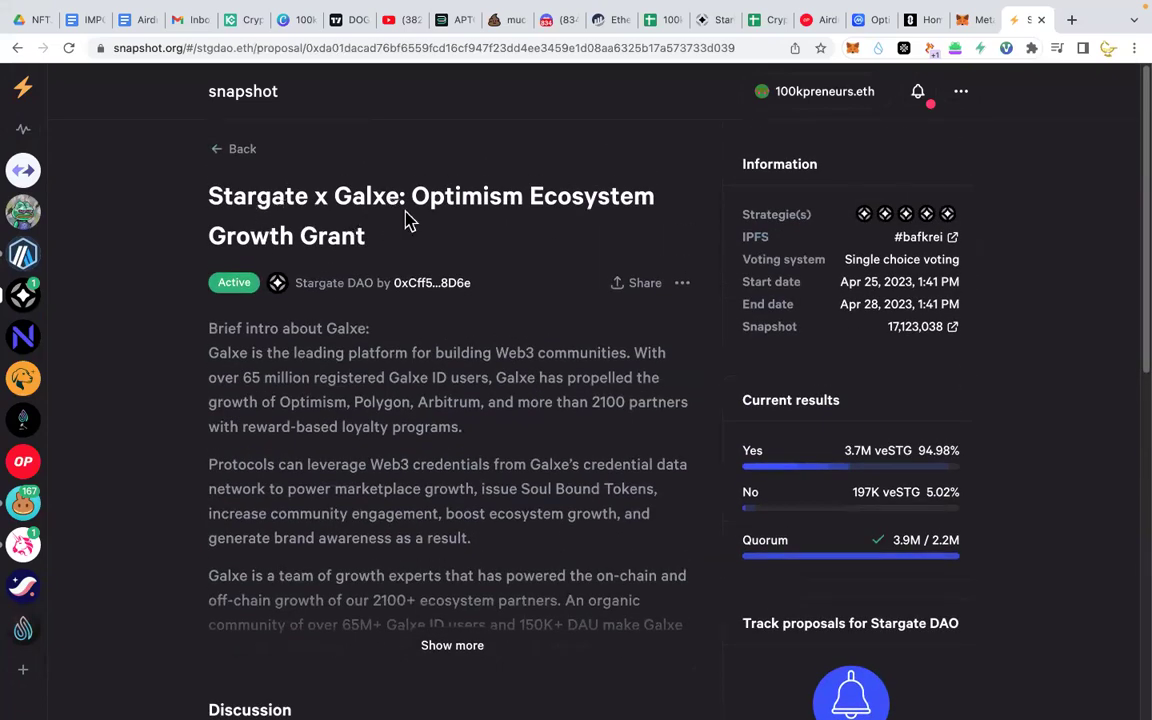
scroll(370, 269, down, 1)
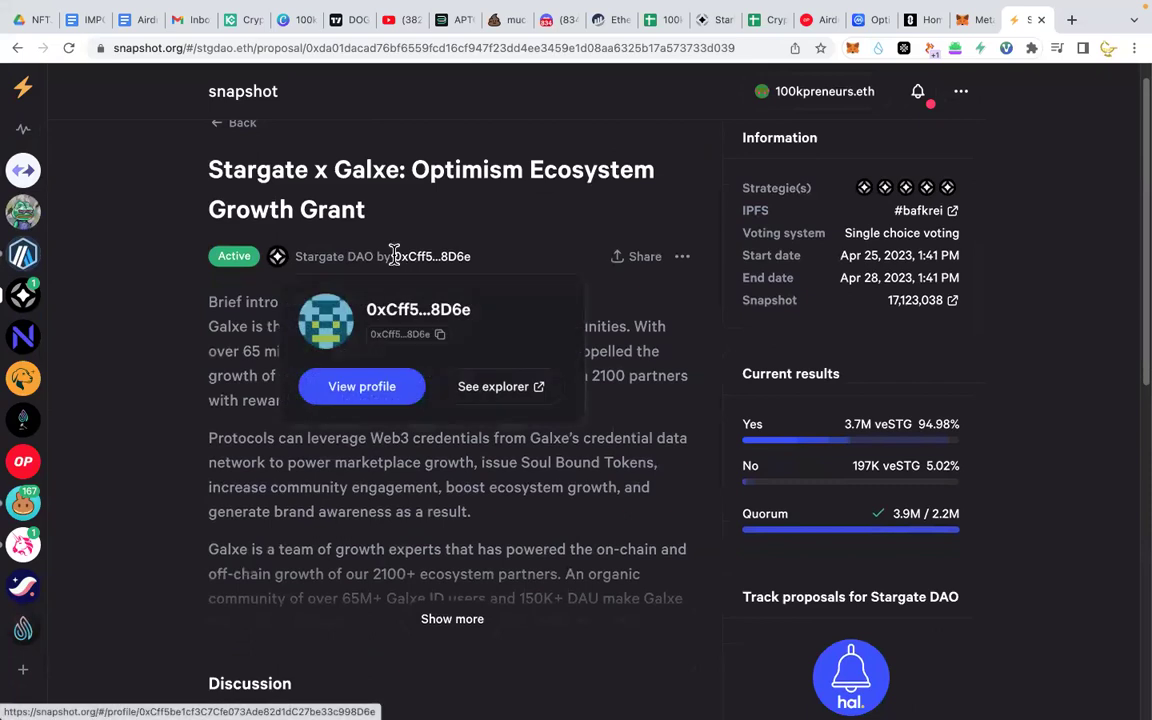
drag(408, 170, 210, 170)
click(416, 172)
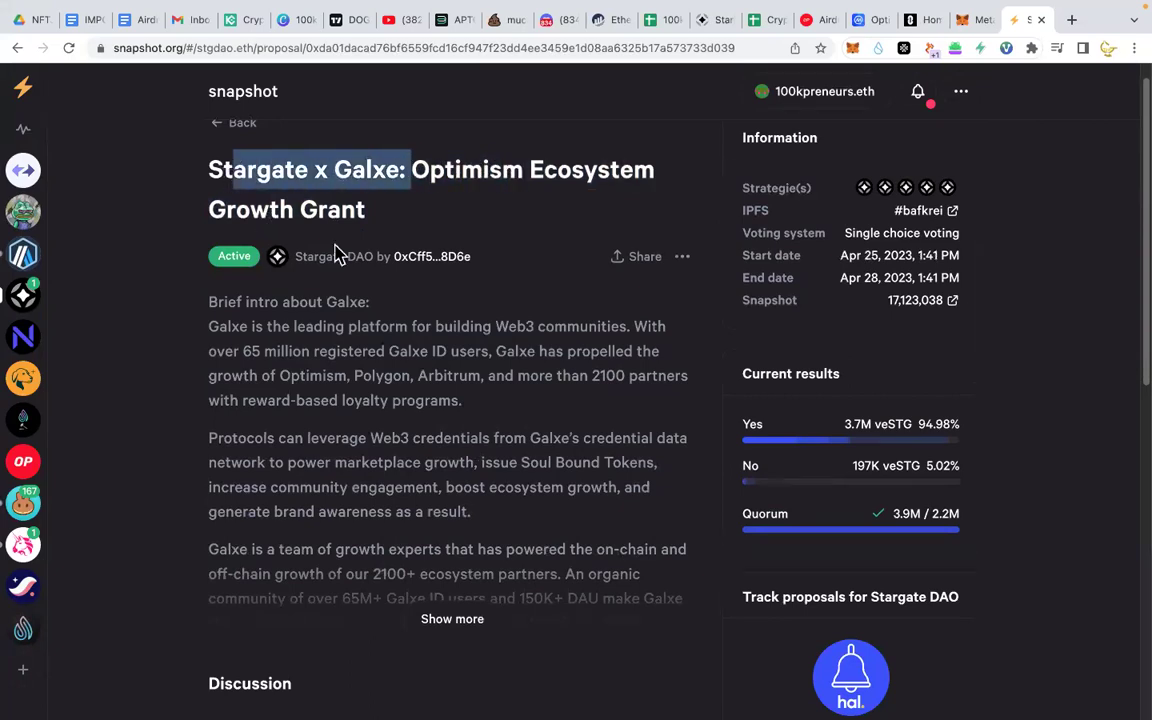
Step: Choose Yes on the Stargate x Galxe proposal, start casting the vote, and check the voting power
scroll(458, 303, down, 4)
scroll(465, 480, down, 1)
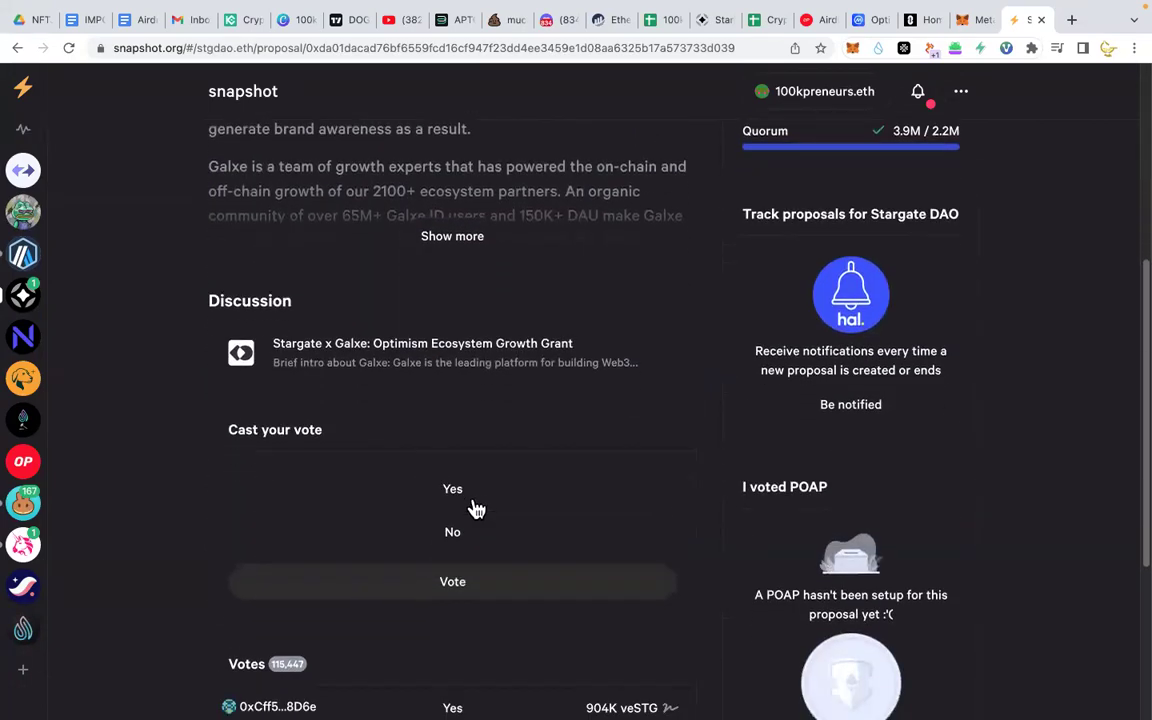
scroll(458, 440, down, 2)
click(458, 393)
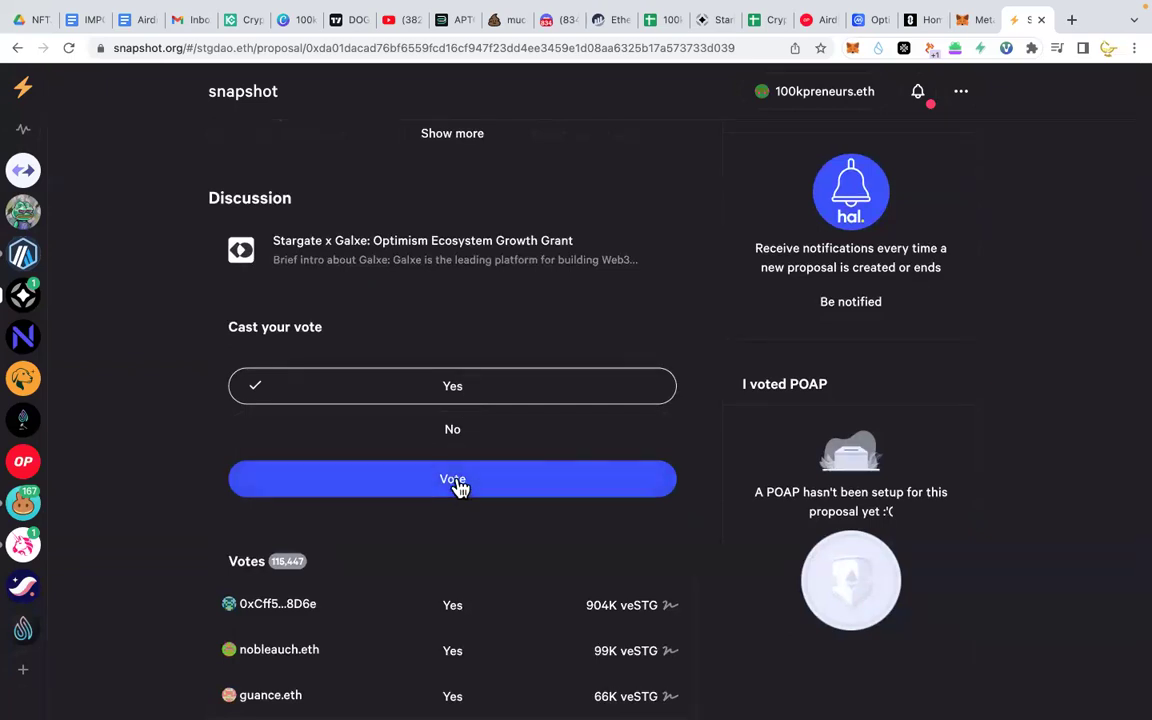
click(458, 483)
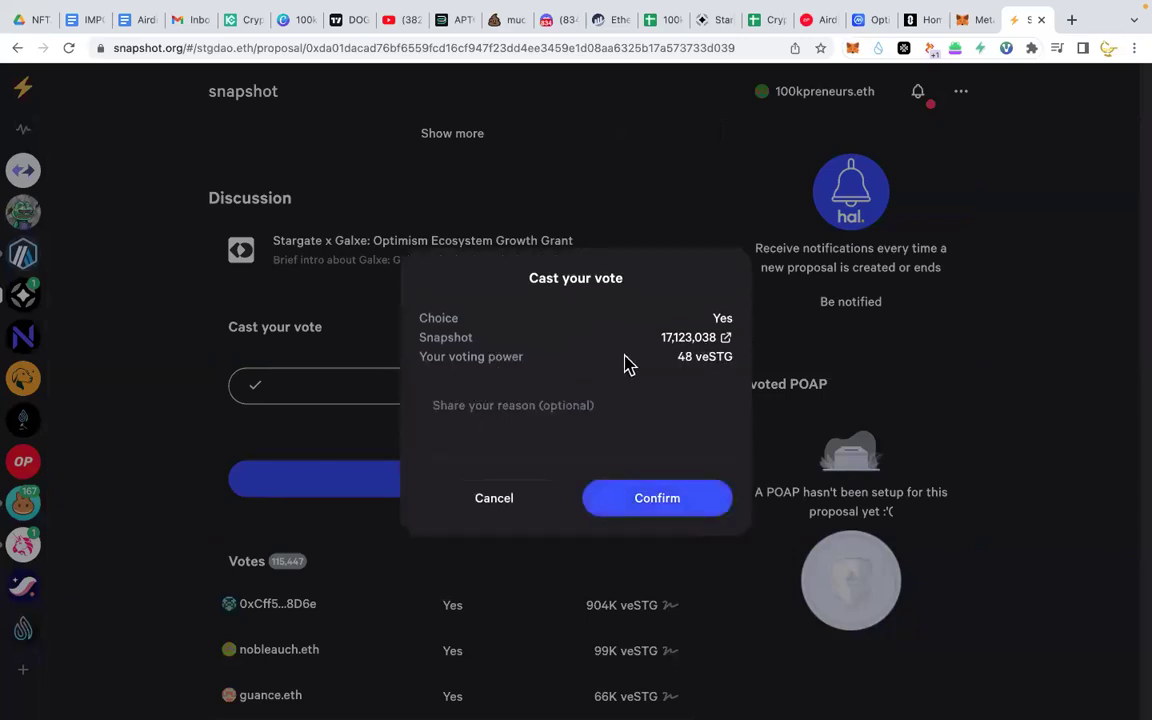
drag(668, 364, 720, 355)
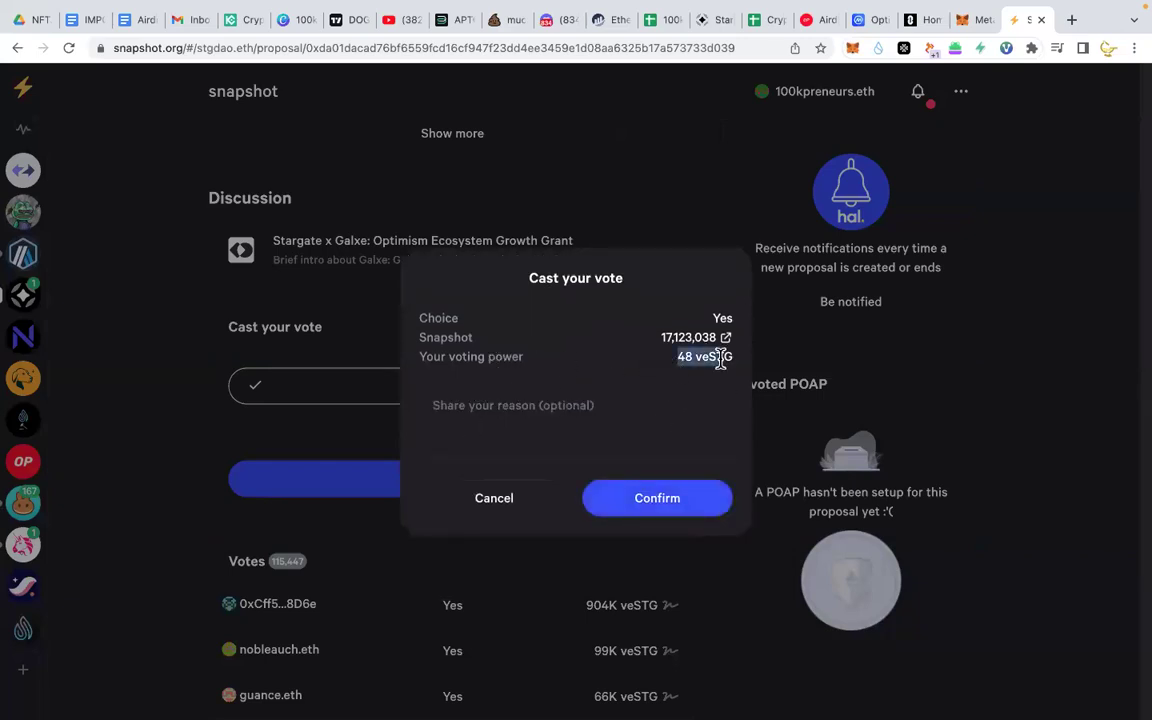
click(627, 368)
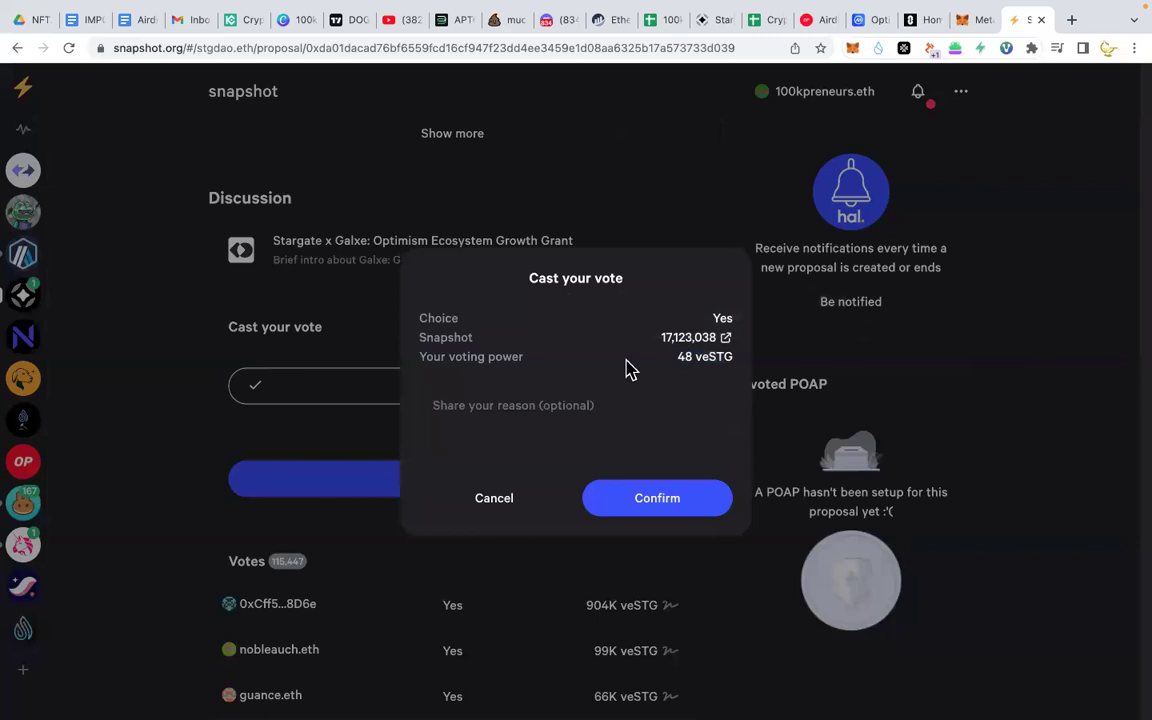
Step: Confirm the Yes vote, dismiss the Fire signature warning window, and sign the Snapshot request in MetaMask
click(655, 498)
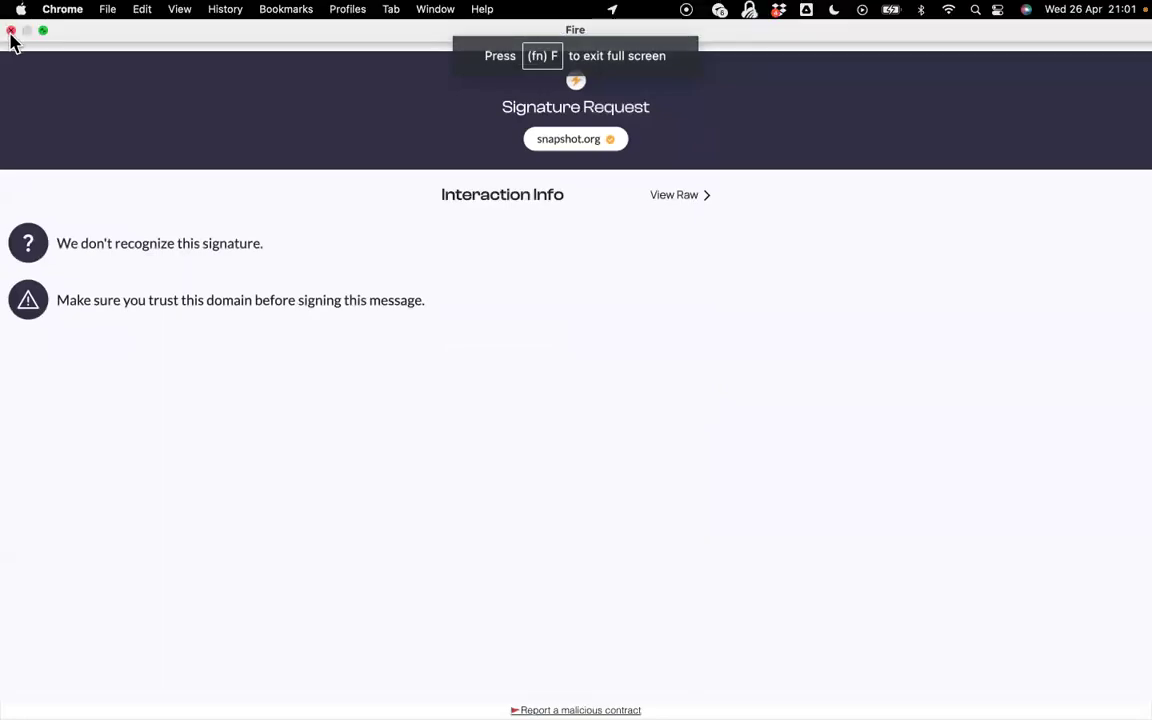
click(10, 29)
scroll(630, 275, down, 5)
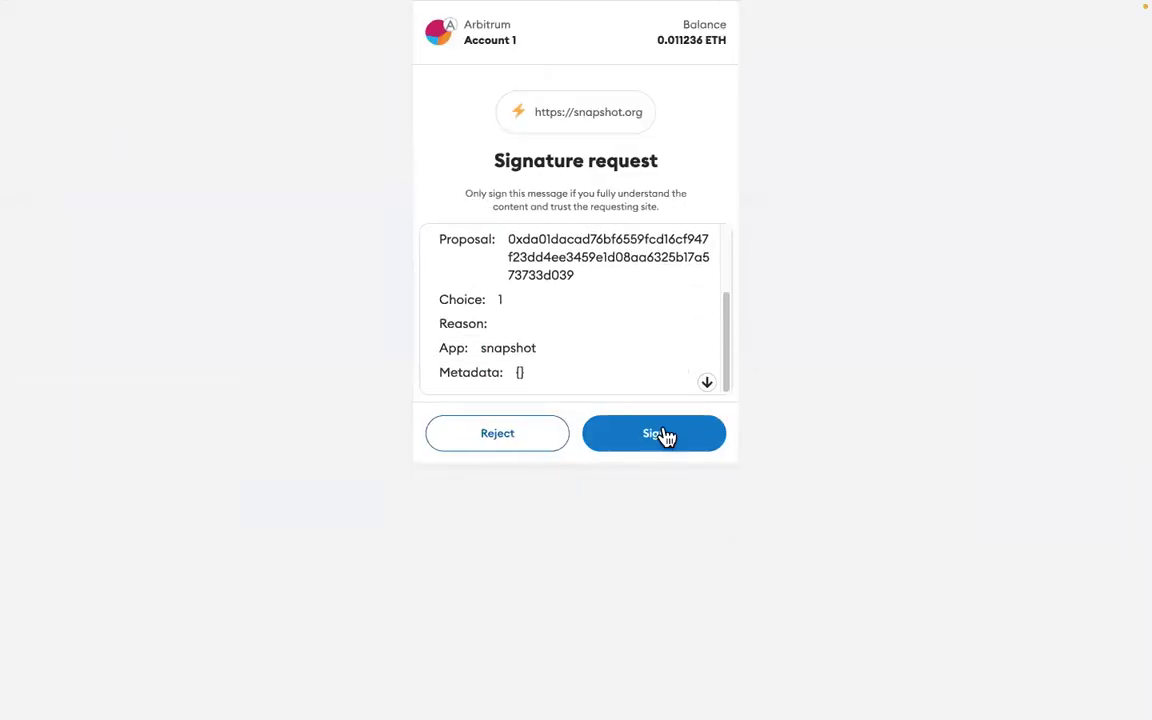
click(666, 437)
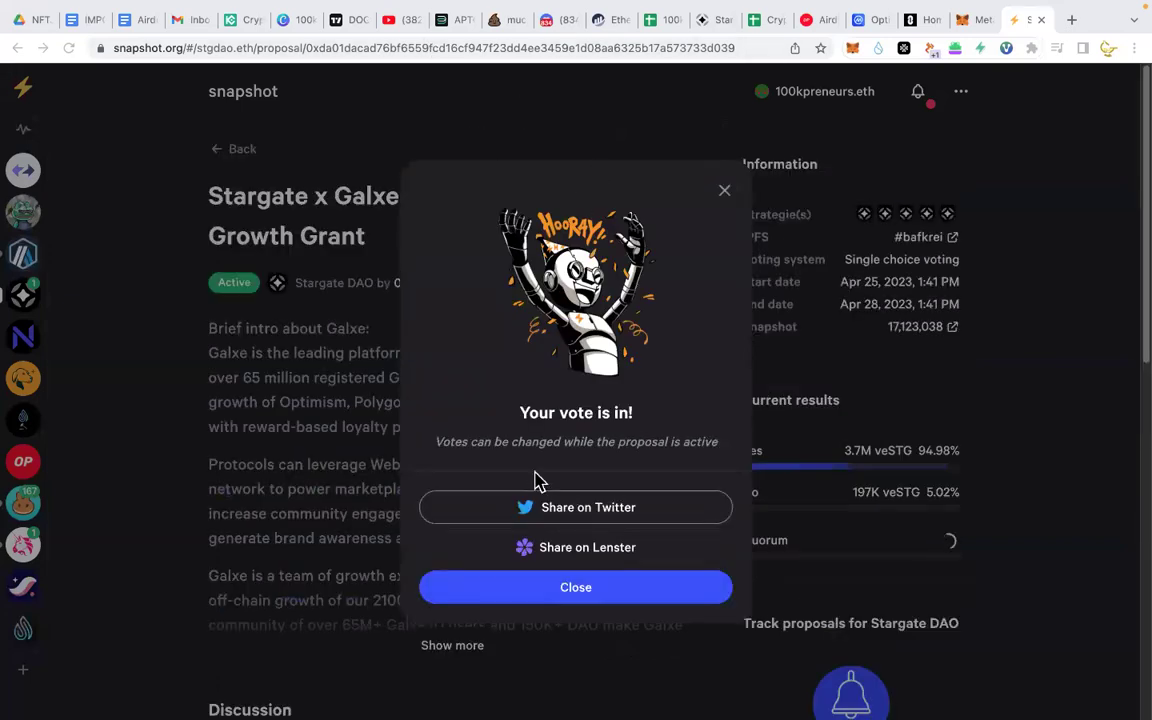
Step: Share the vote on Lenster, start logging in with the browser wallet, and switch the network from Arbitrum to Polygon Mainnet
click(566, 552)
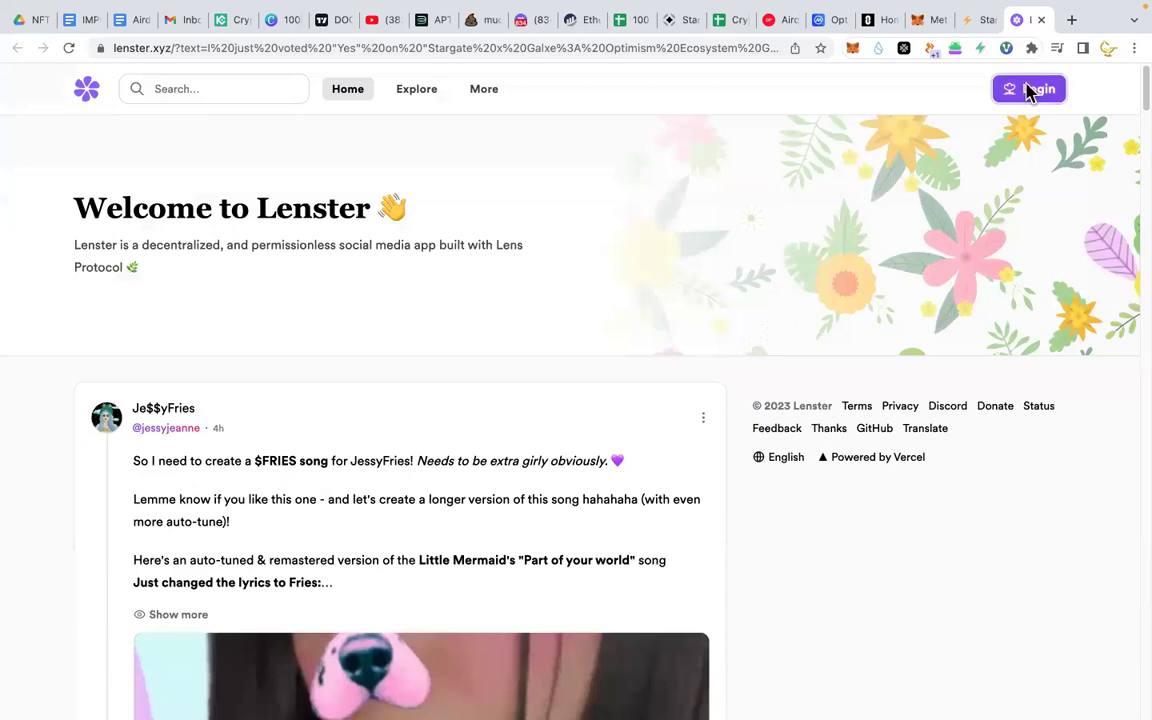
click(1031, 90)
click(512, 424)
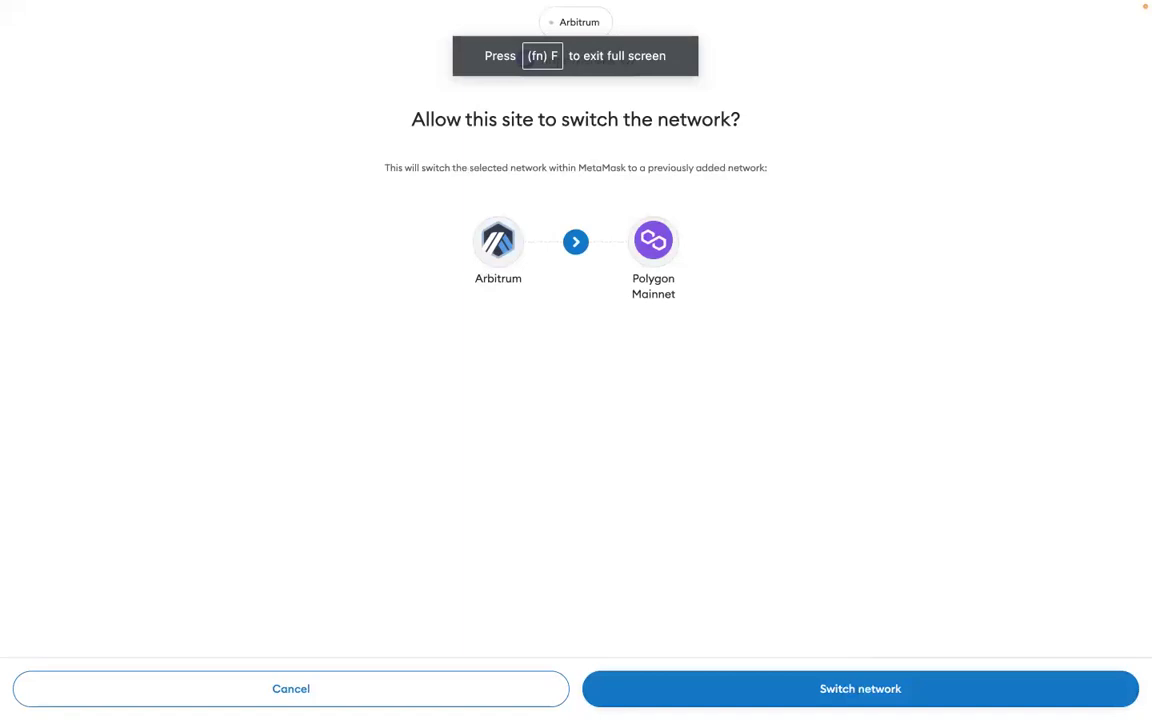
click(860, 689)
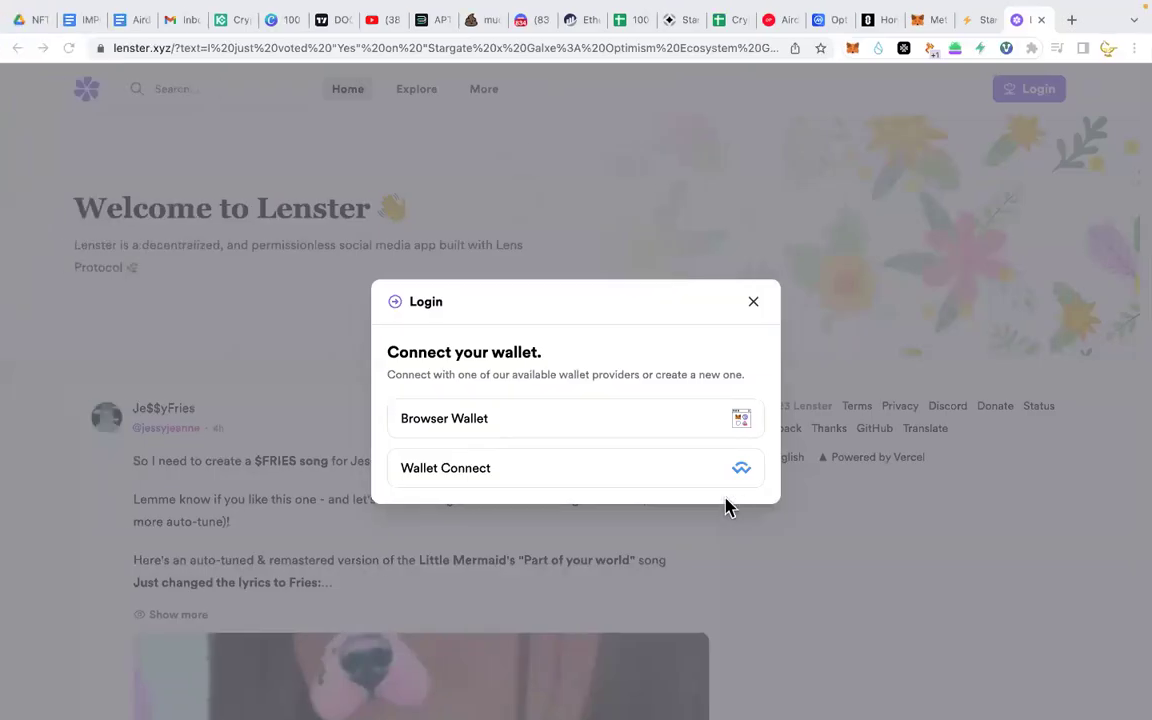
Step: Sign in to Lenster with the browser wallet, dismissing the Fire window and signing the MetaMask request
click(503, 432)
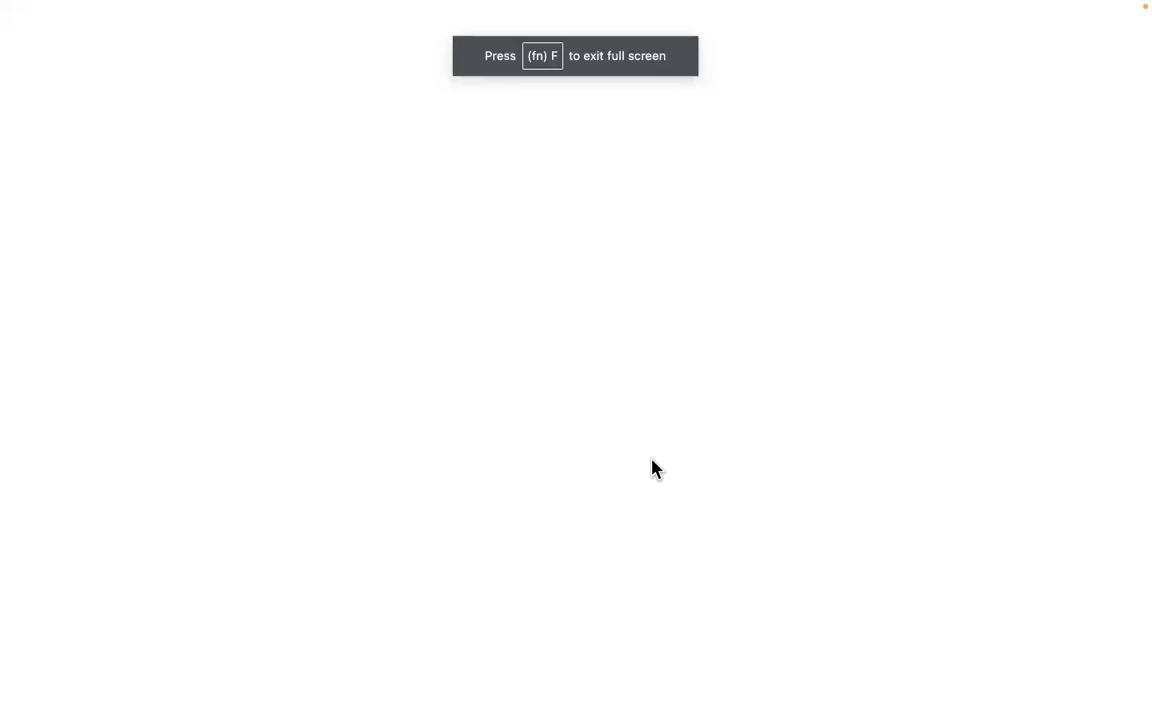
mouse_move(5, 8)
click(10, 30)
scroll(635, 414, down, 3)
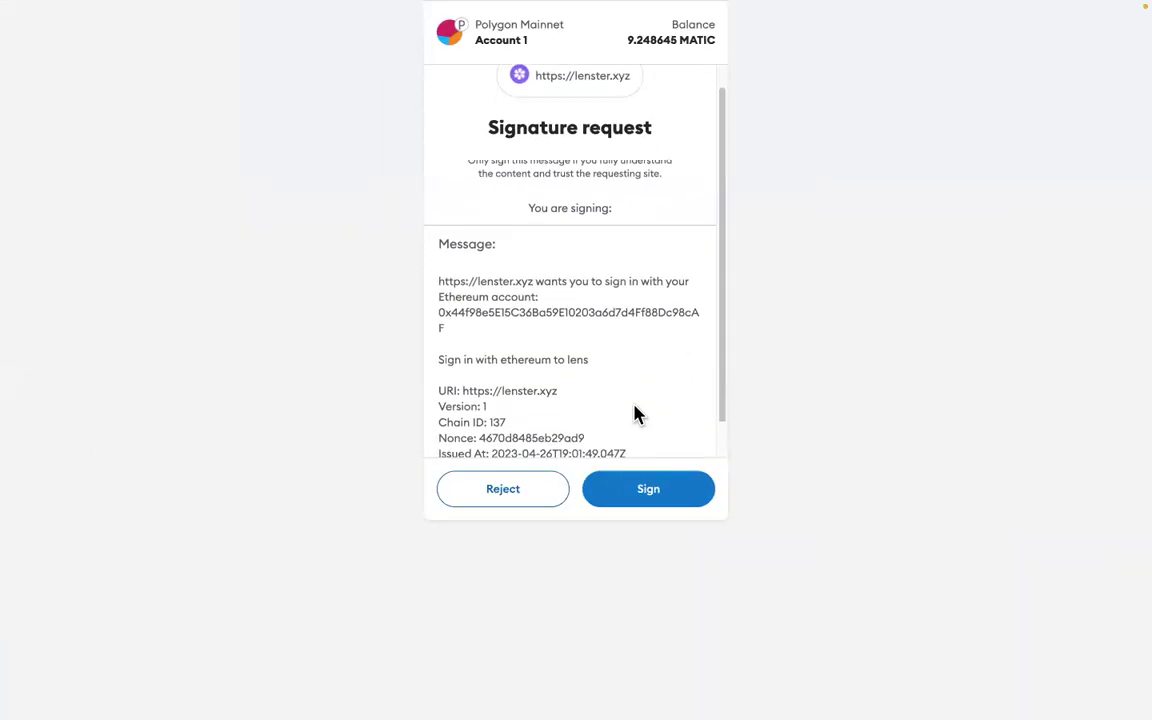
click(650, 500)
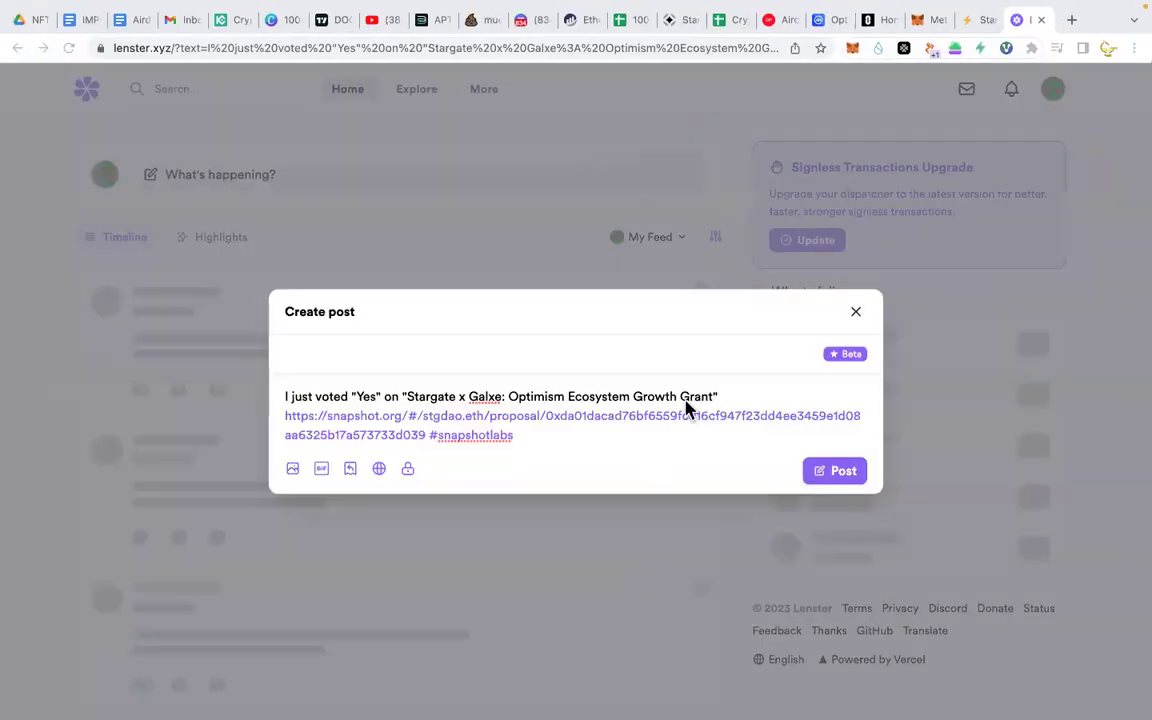
Step: Try to publish the Stargate x Galxe vote post on Lenster, dismissing the Fire warning and signing the MetaMask request
click(830, 474)
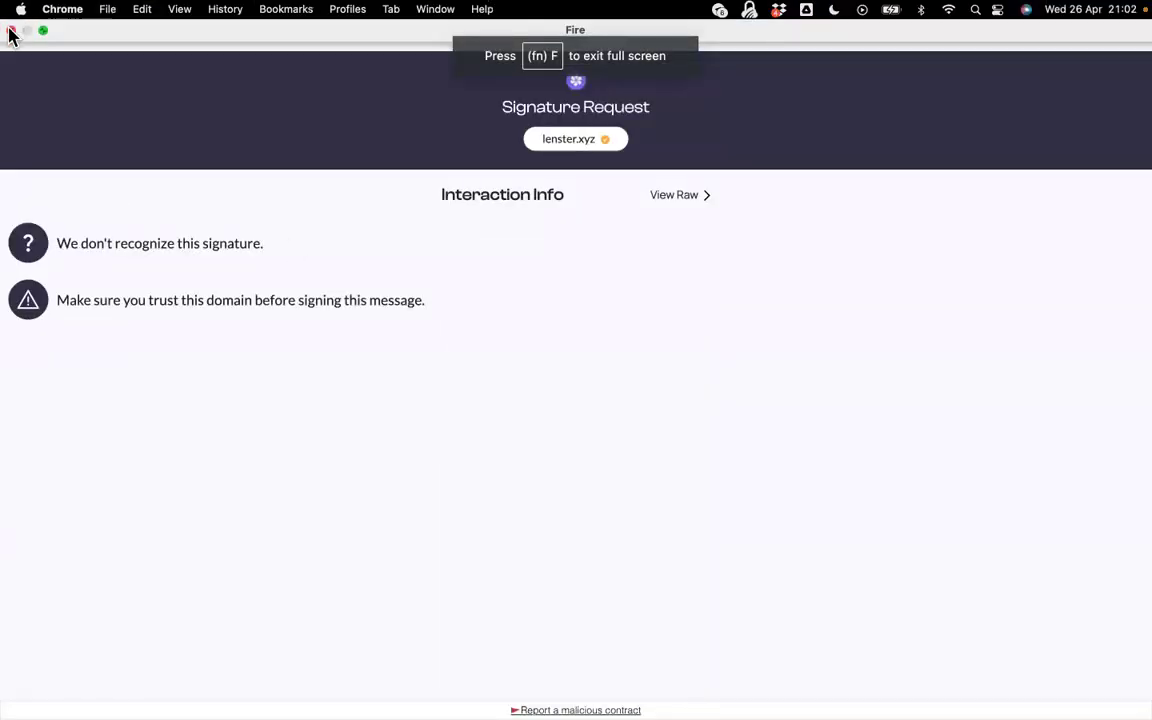
click(12, 31)
scroll(653, 324, down, 5)
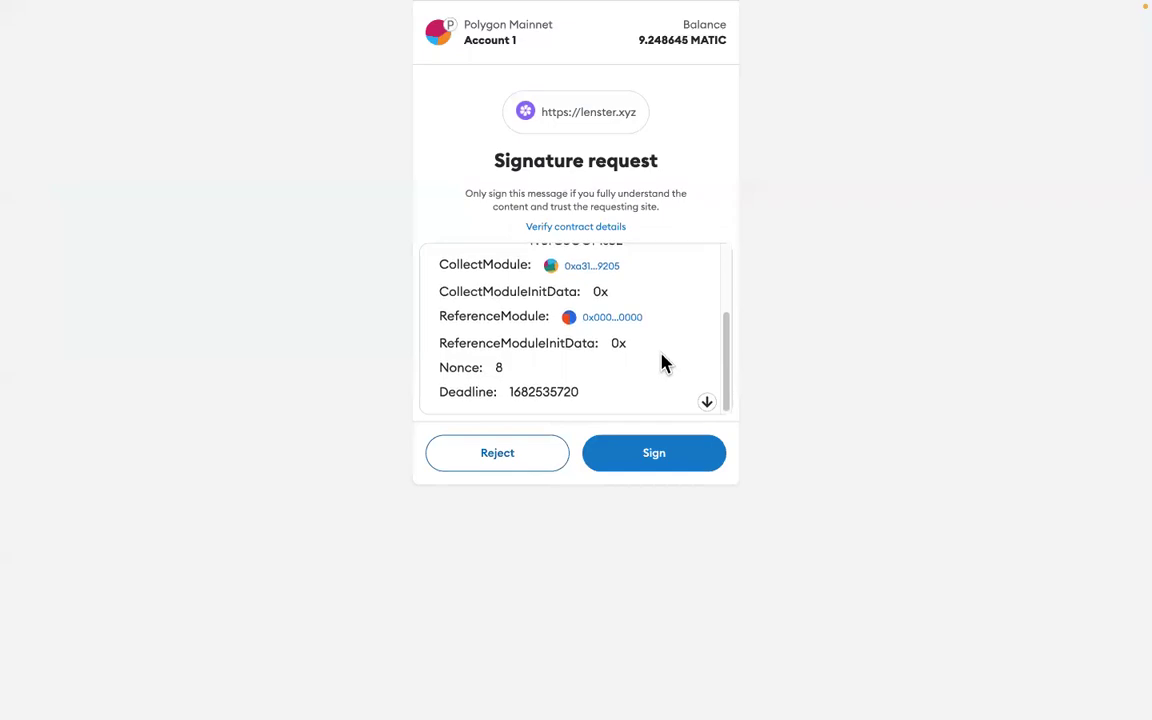
click(678, 463)
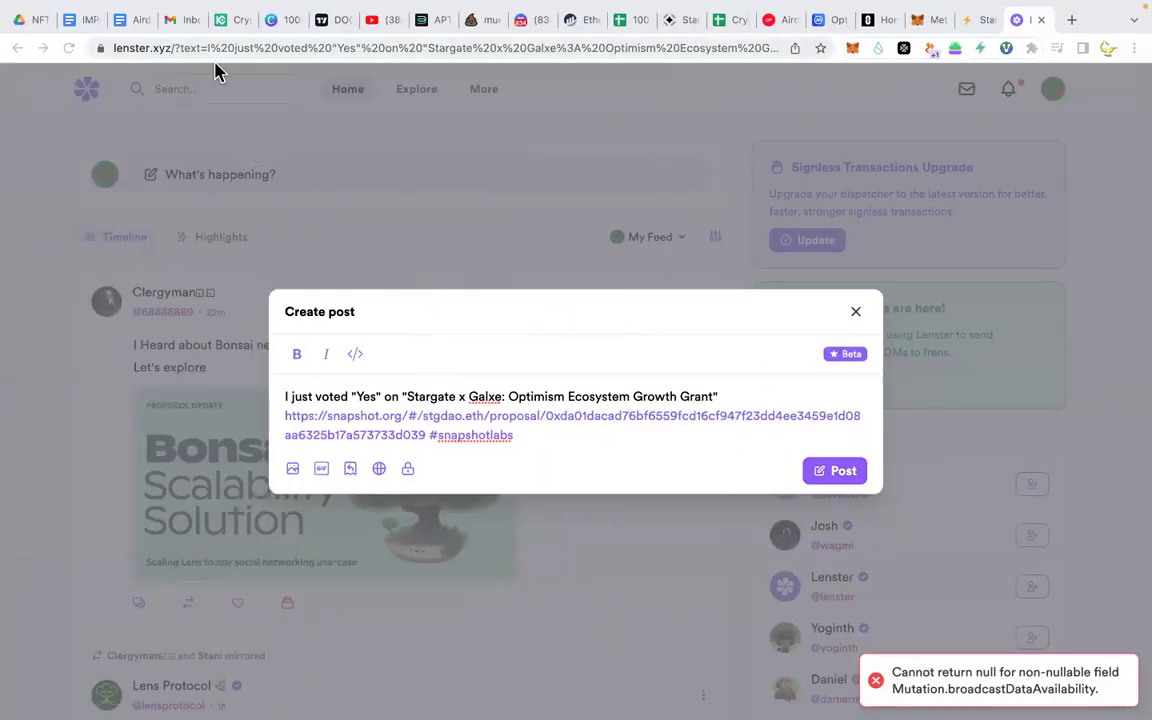
Step: Retry publishing the Lenster vote post and sign the new MetaMask signature request
click(843, 484)
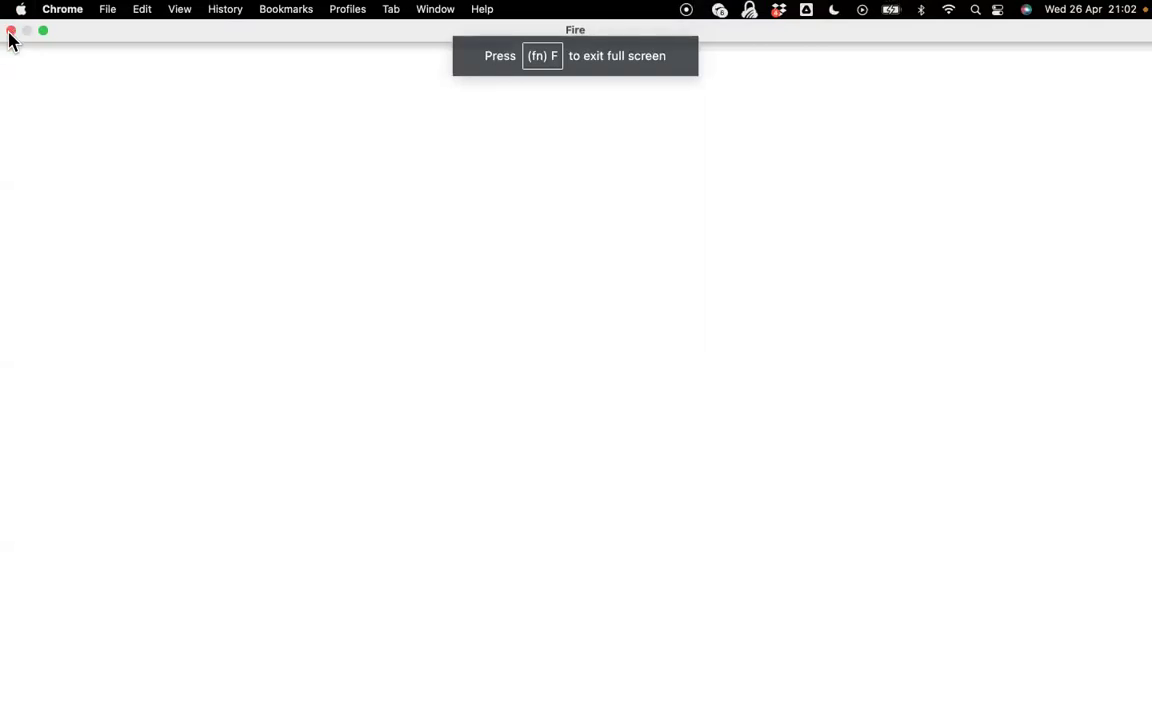
scroll(690, 397, down, 5)
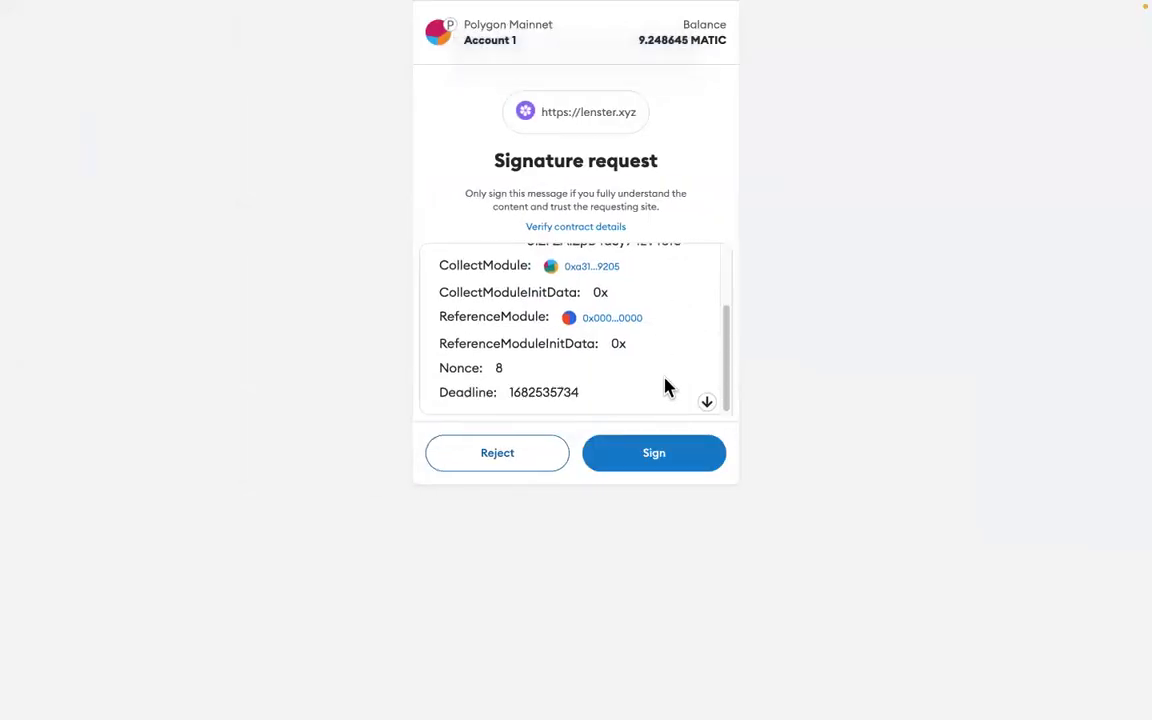
click(661, 460)
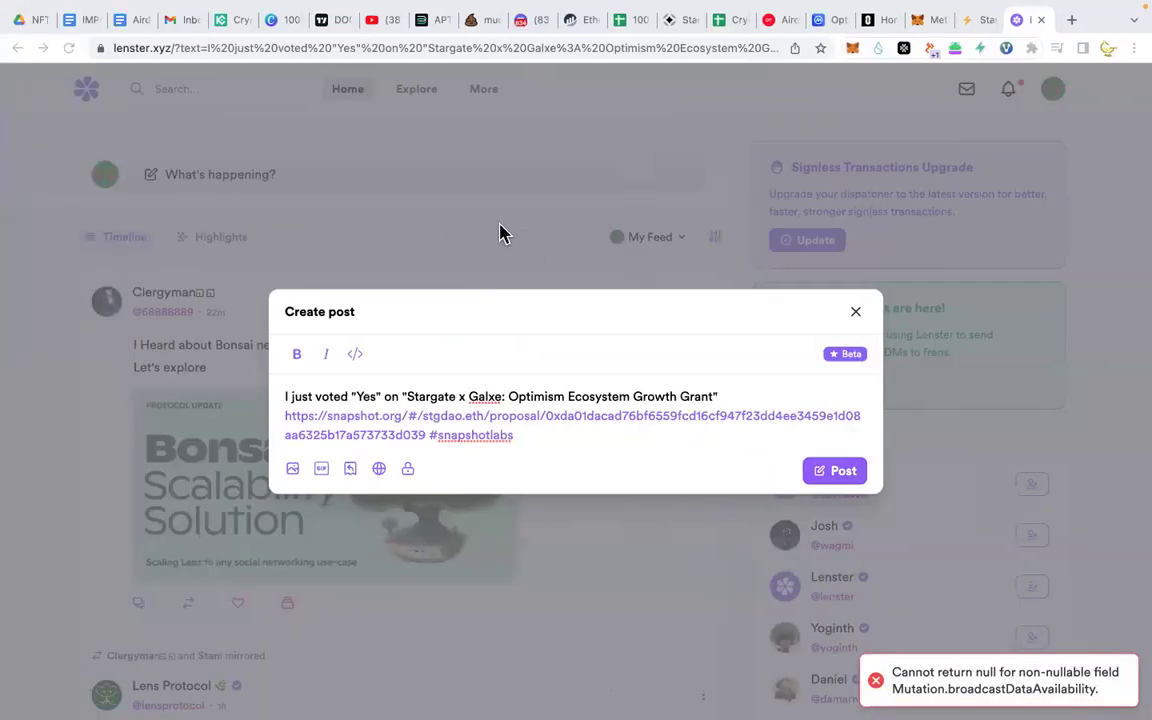
Step: Reload the Lenster share page and try again to publish the prefilled post, dismissing Fire and signing in MetaMask
click(165, 52)
key(Return)
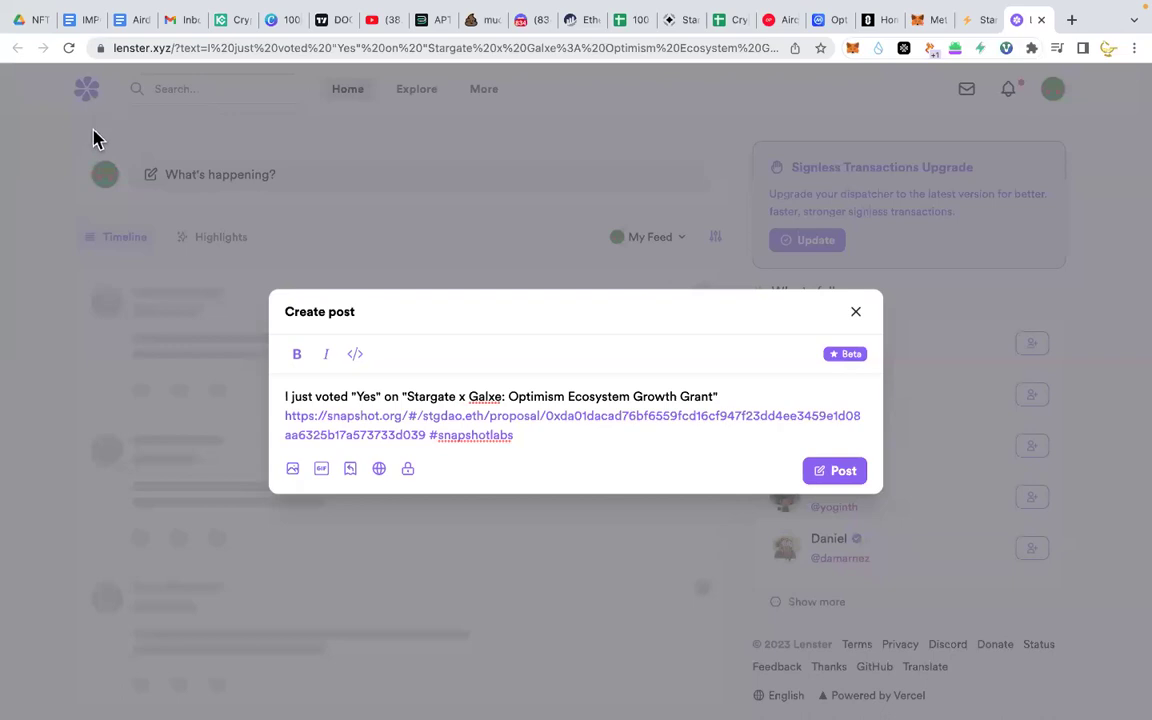
click(844, 473)
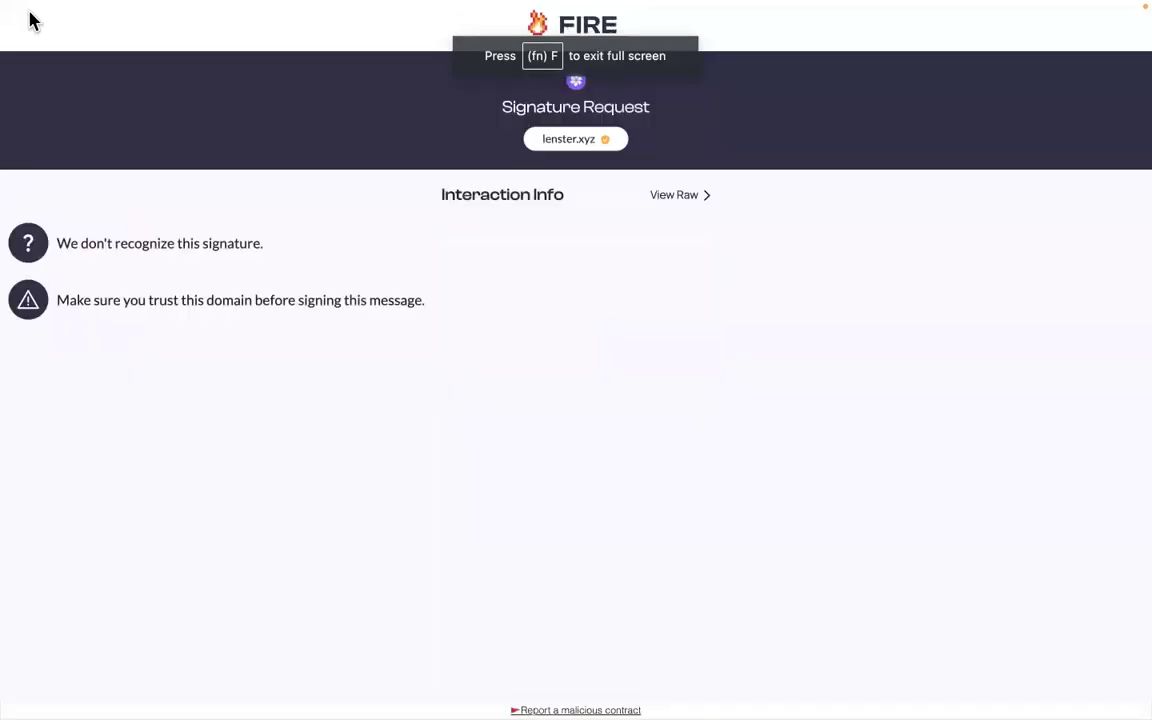
click(10, 32)
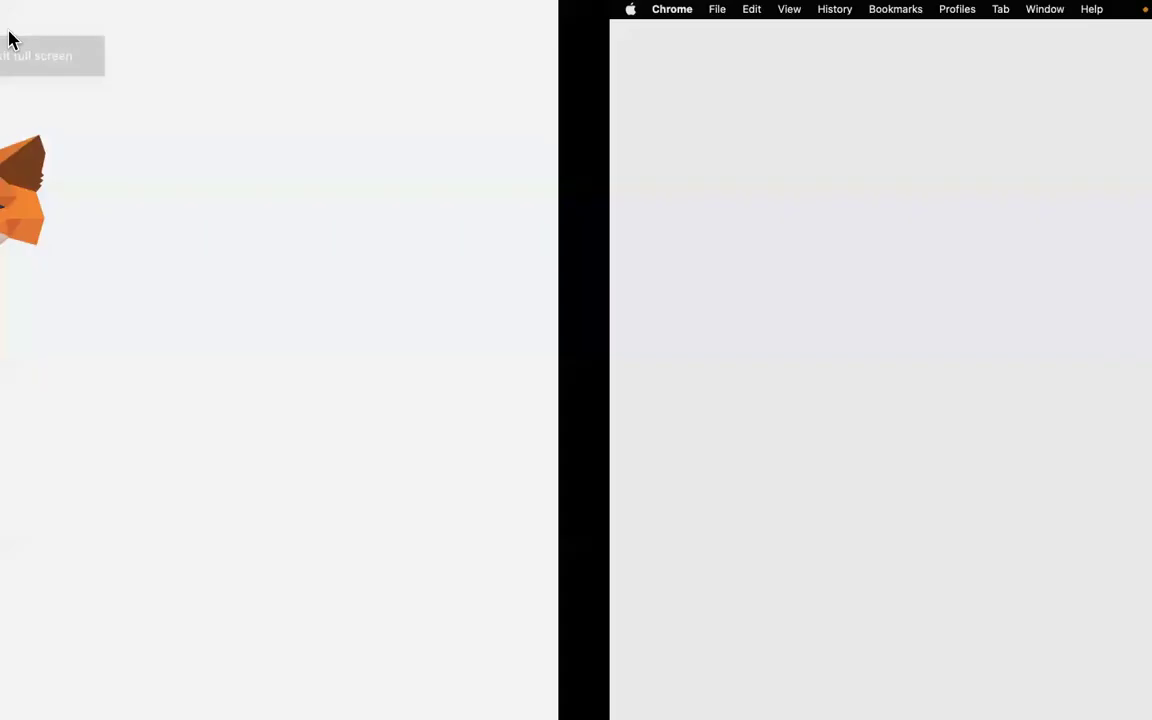
scroll(625, 345, down, 5)
click(640, 454)
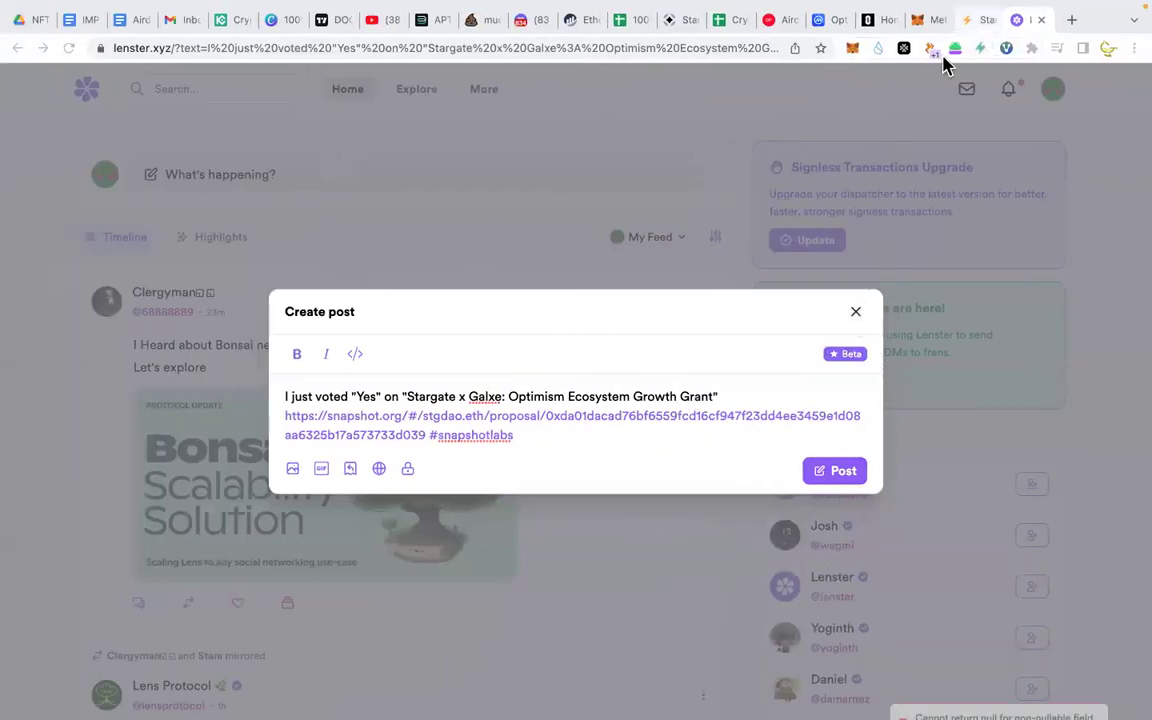
Step: Check the Polygon Mainnet account's assets in the MetaMask wallet and return to the post draft
click(852, 48)
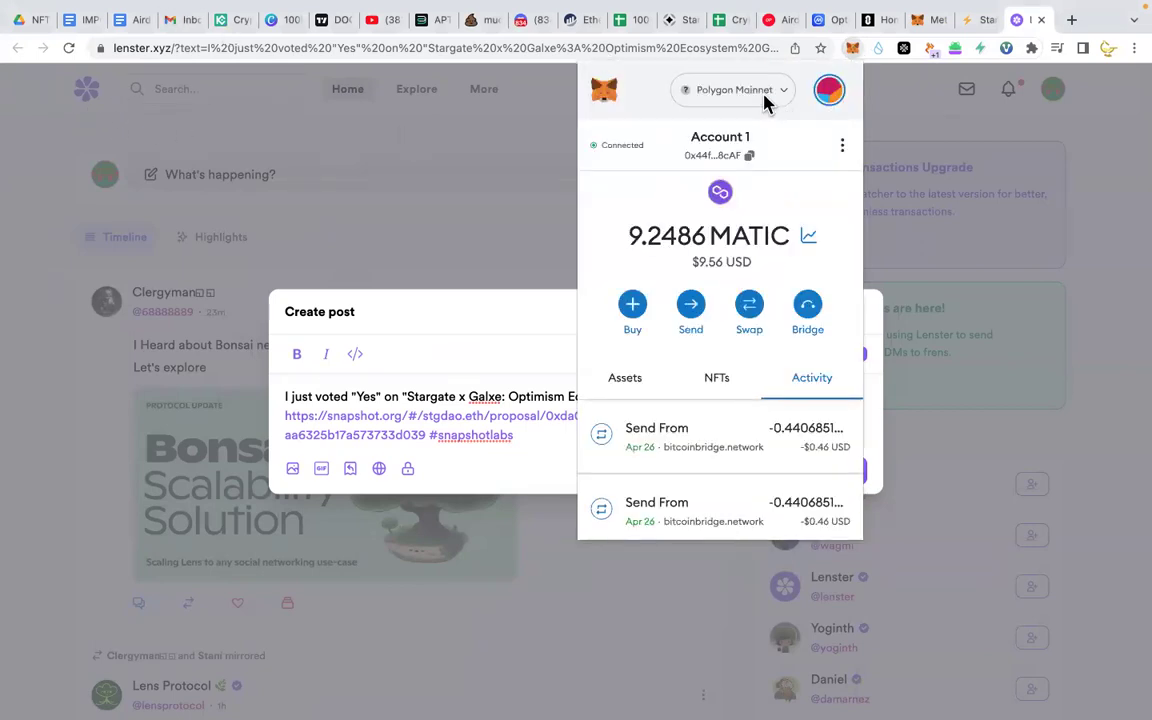
click(621, 380)
click(543, 395)
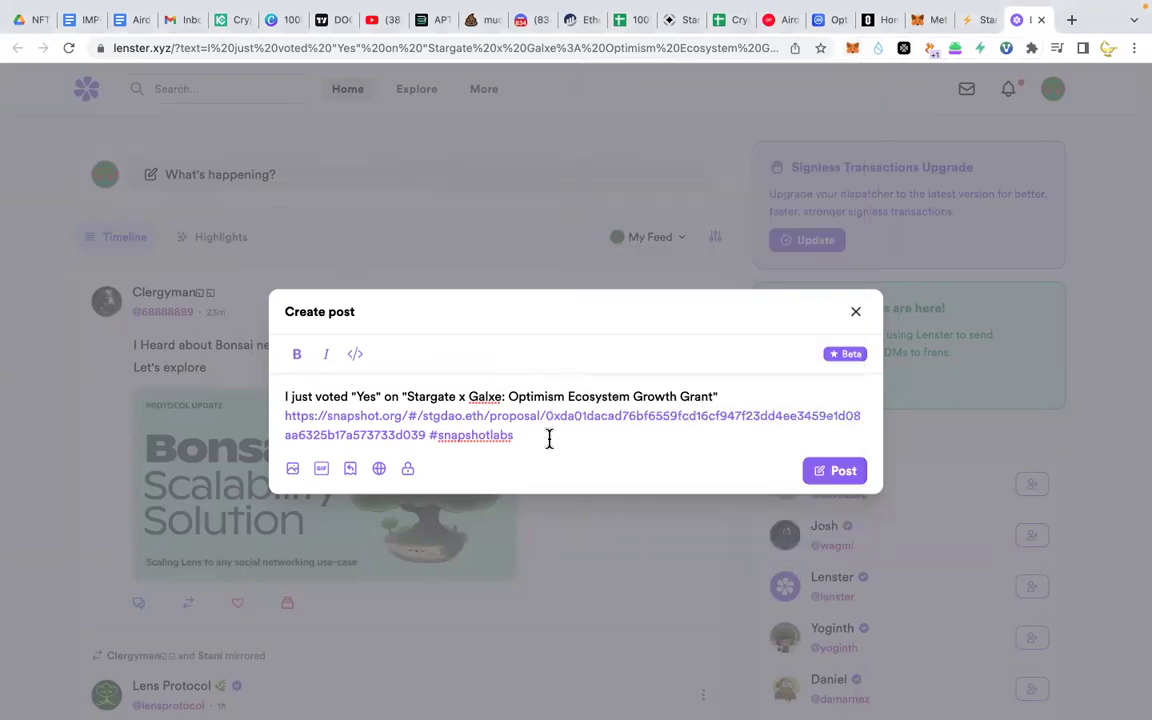
Step: Close and reopen the Lenster post draft, then try to publish it by dismissing Fire and signing in MetaMask
key(ctrl+a)
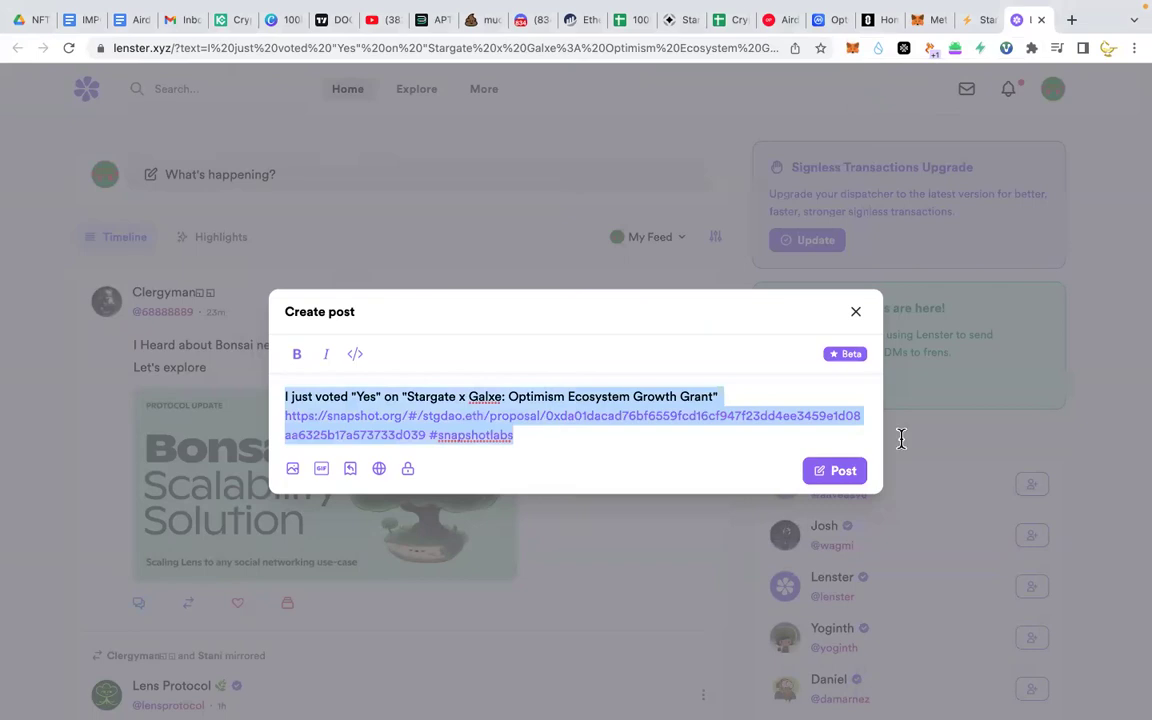
click(856, 311)
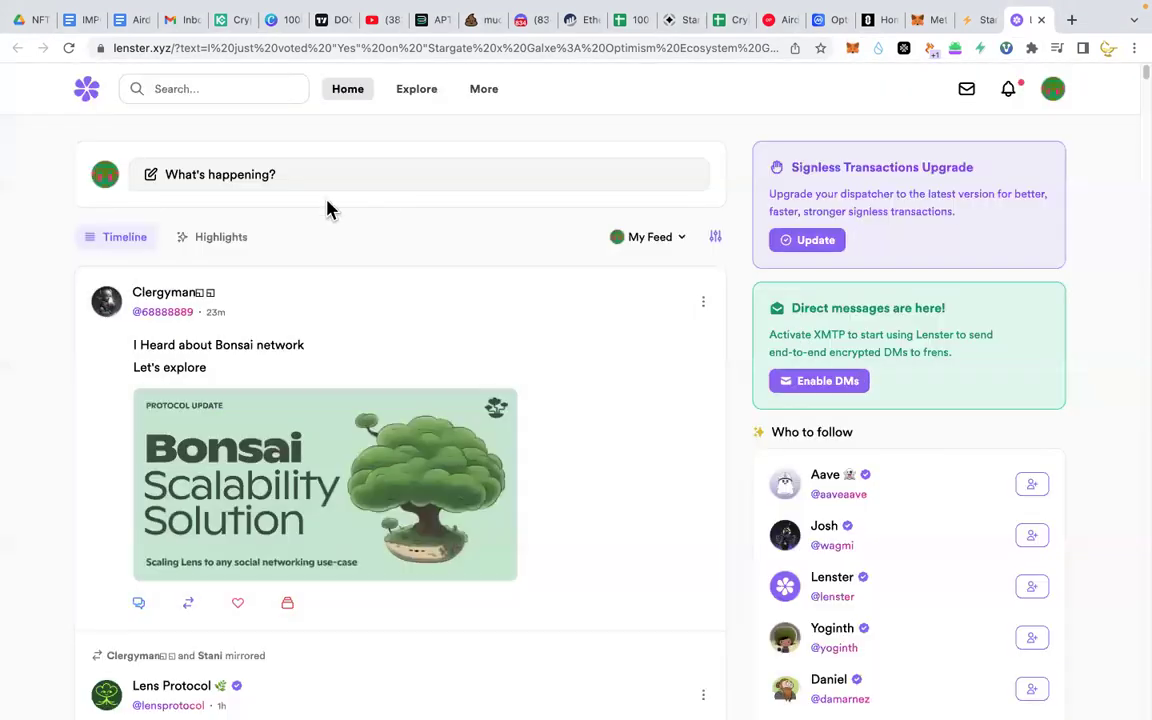
click(333, 180)
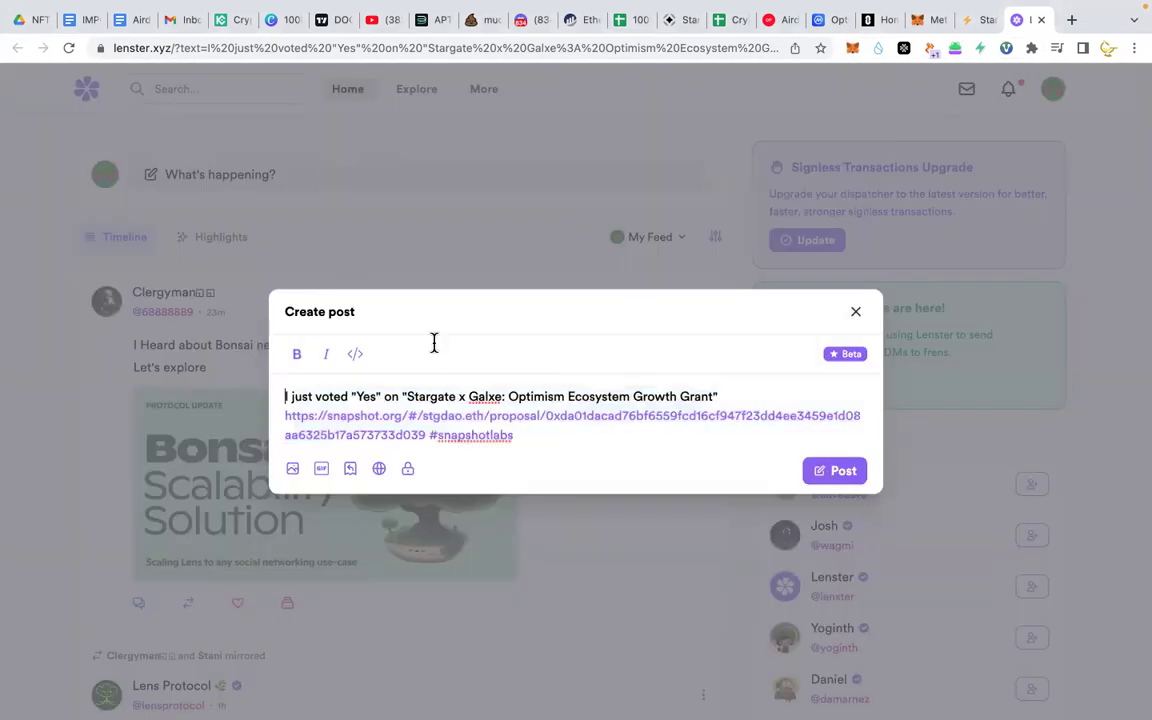
click(832, 479)
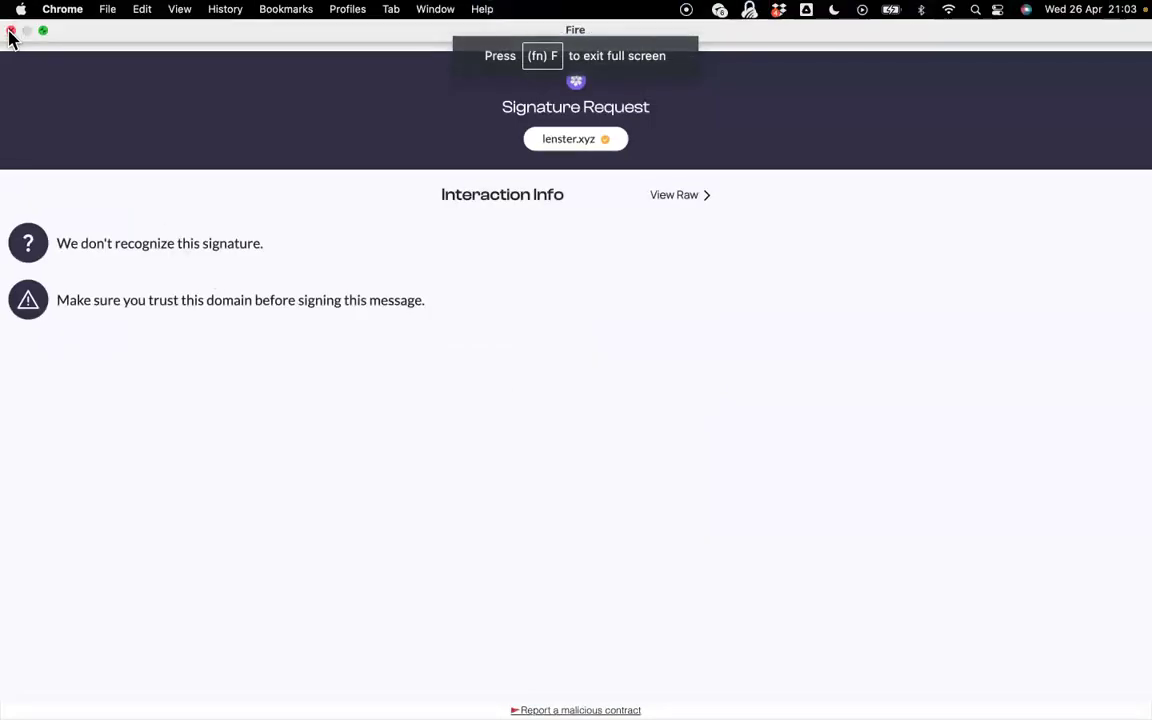
click(10, 28)
scroll(545, 342, down, 5)
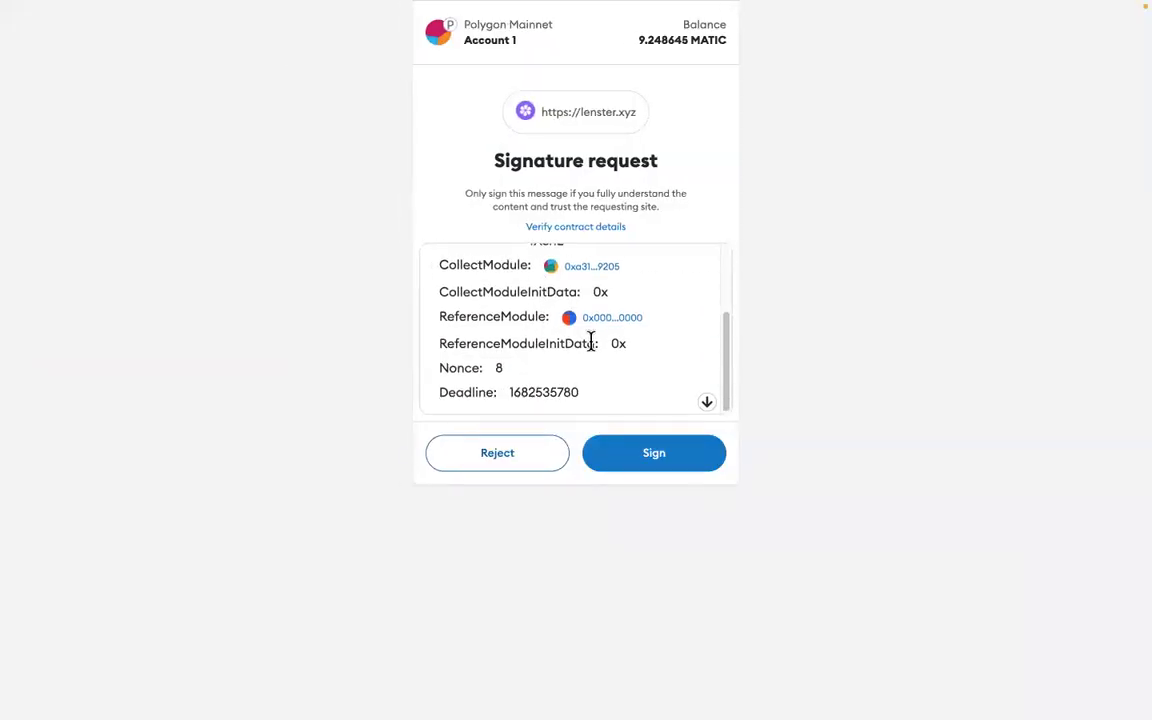
click(622, 465)
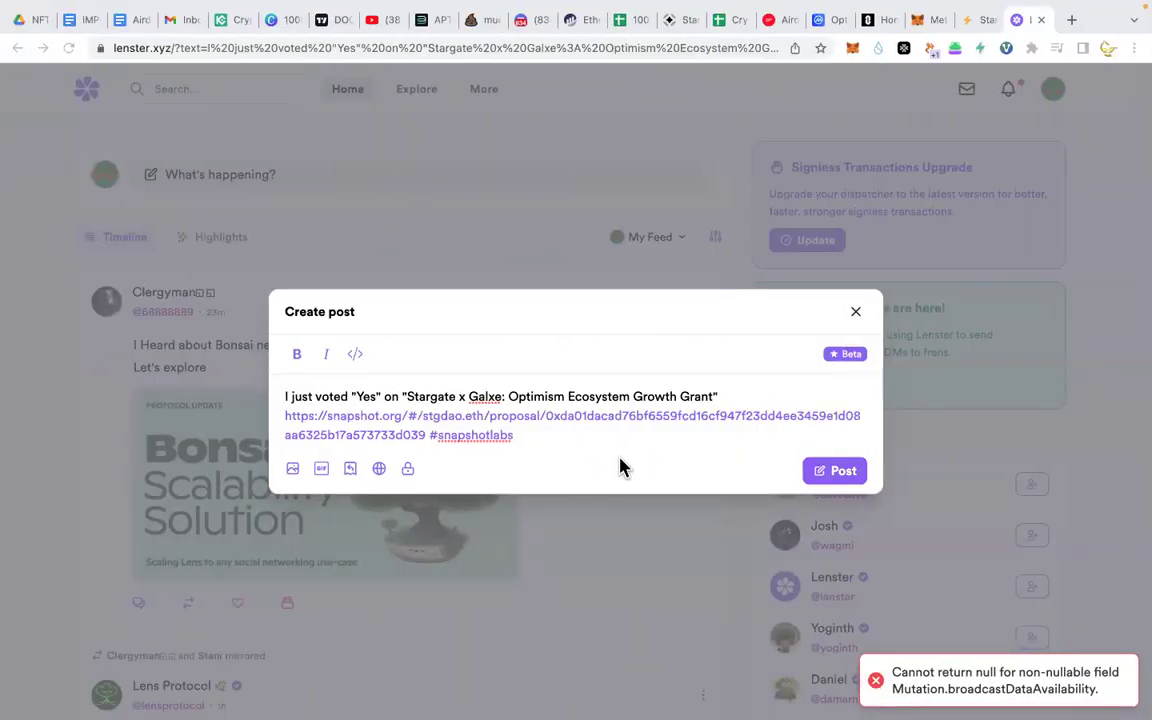
Step: Reopen the post draft, copy and clear its whole text, and paste the same text back in
click(856, 313)
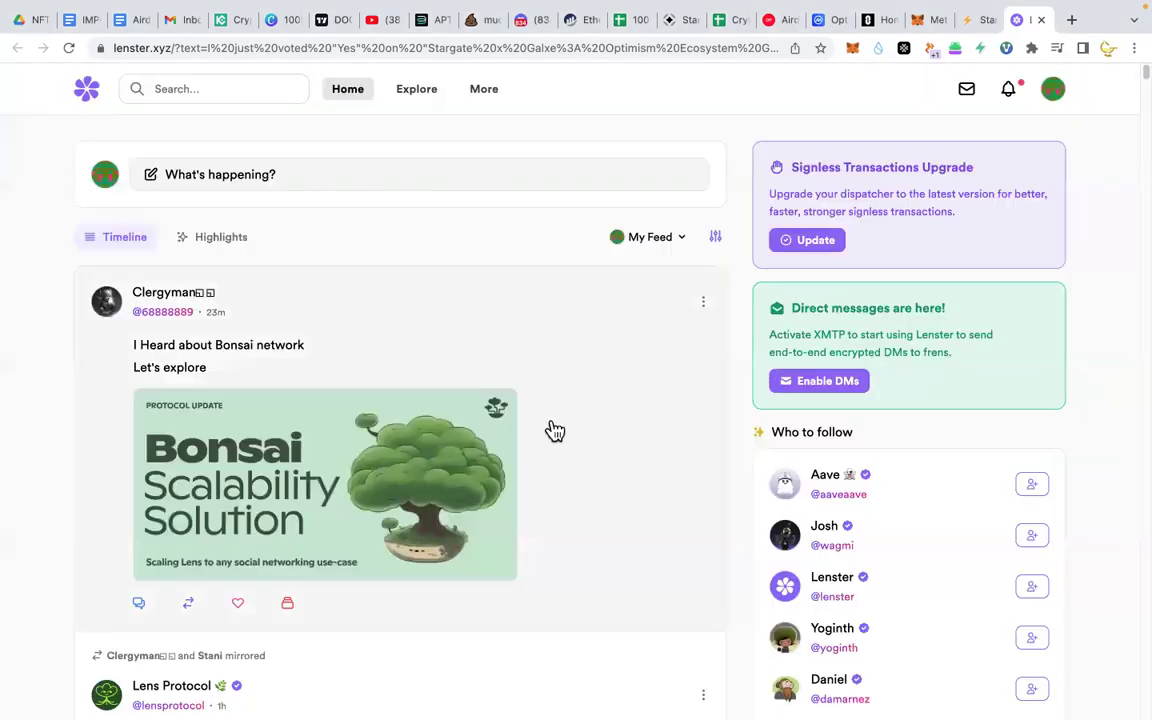
click(237, 186)
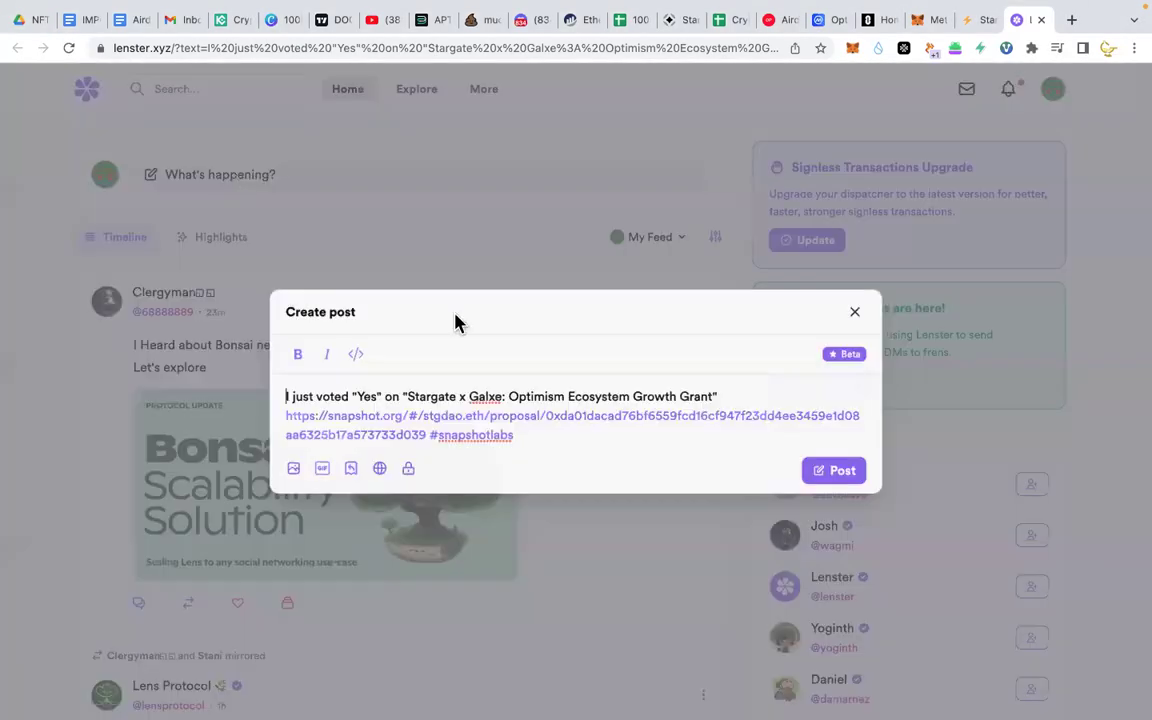
key(ctrl+a)
key(ctrl+c)
key(BackSpace)
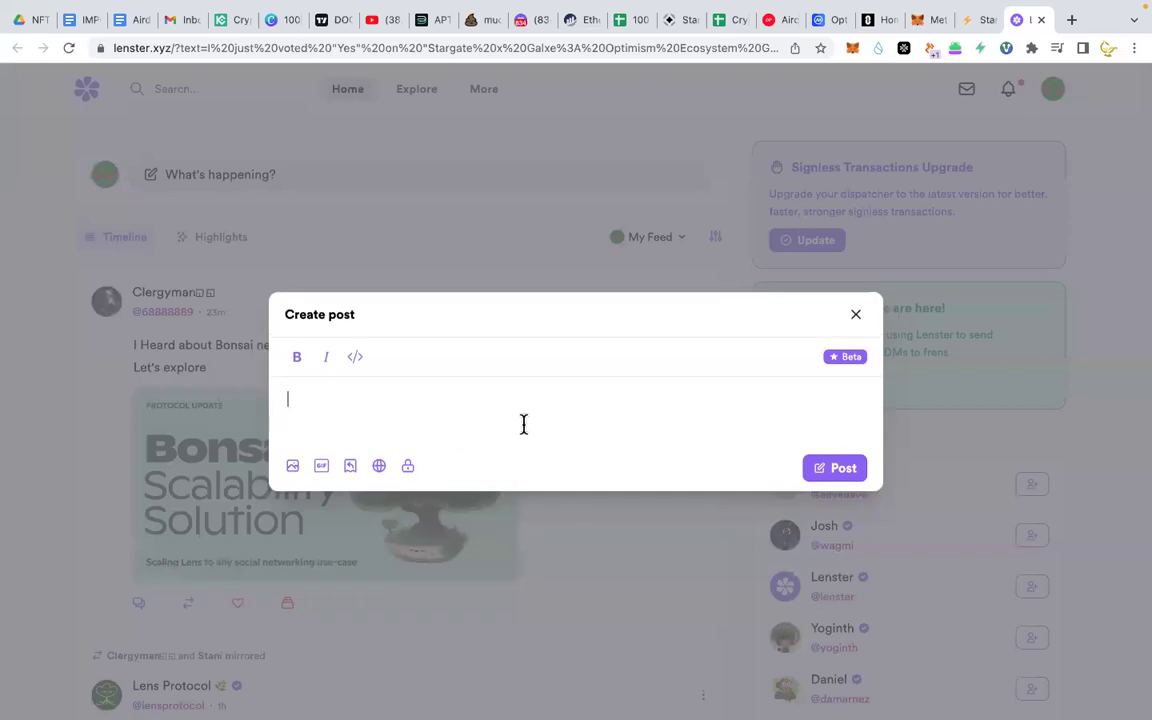
key(ctrl+v)
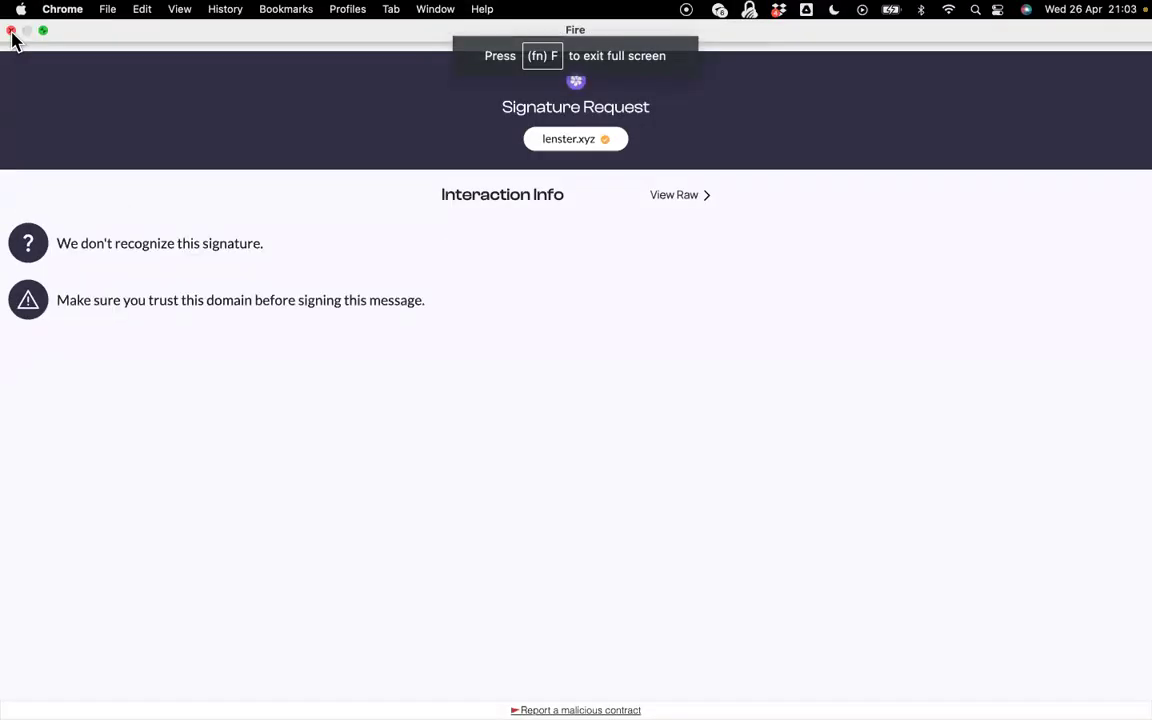
Step: Try to publish the re-pasted post by dismissing the Fire warning and signing in MetaMask, then close the draft
click(11, 31)
scroll(676, 404, down, 5)
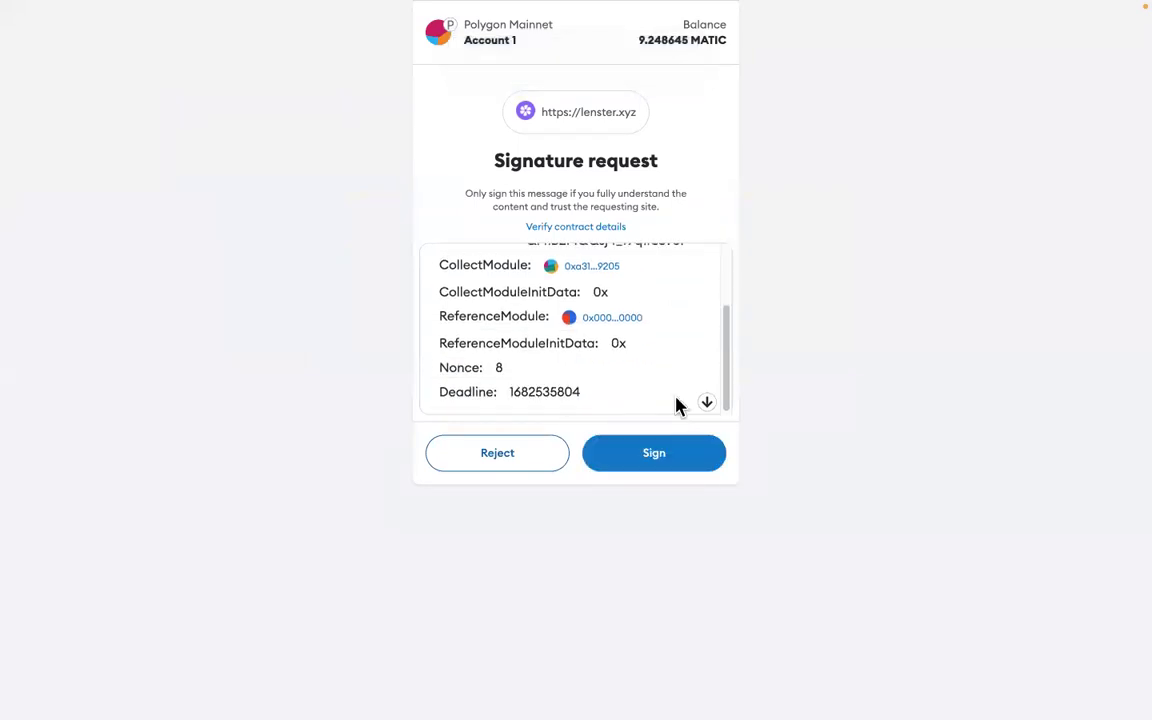
click(666, 456)
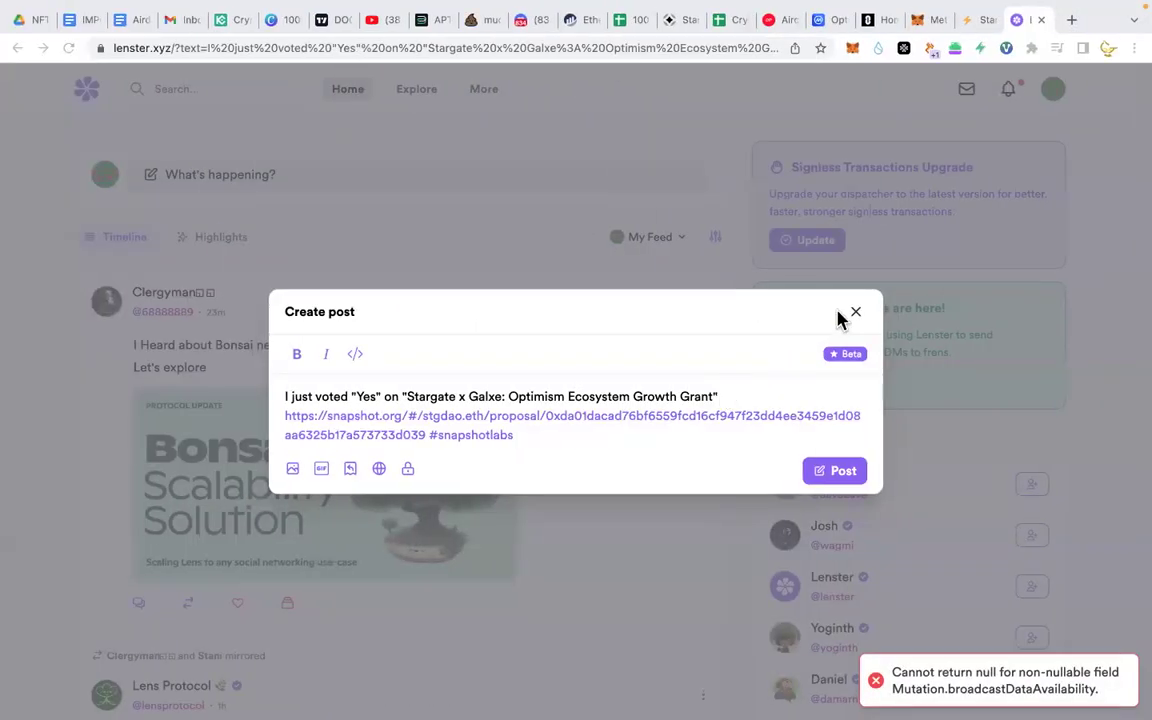
click(116, 85)
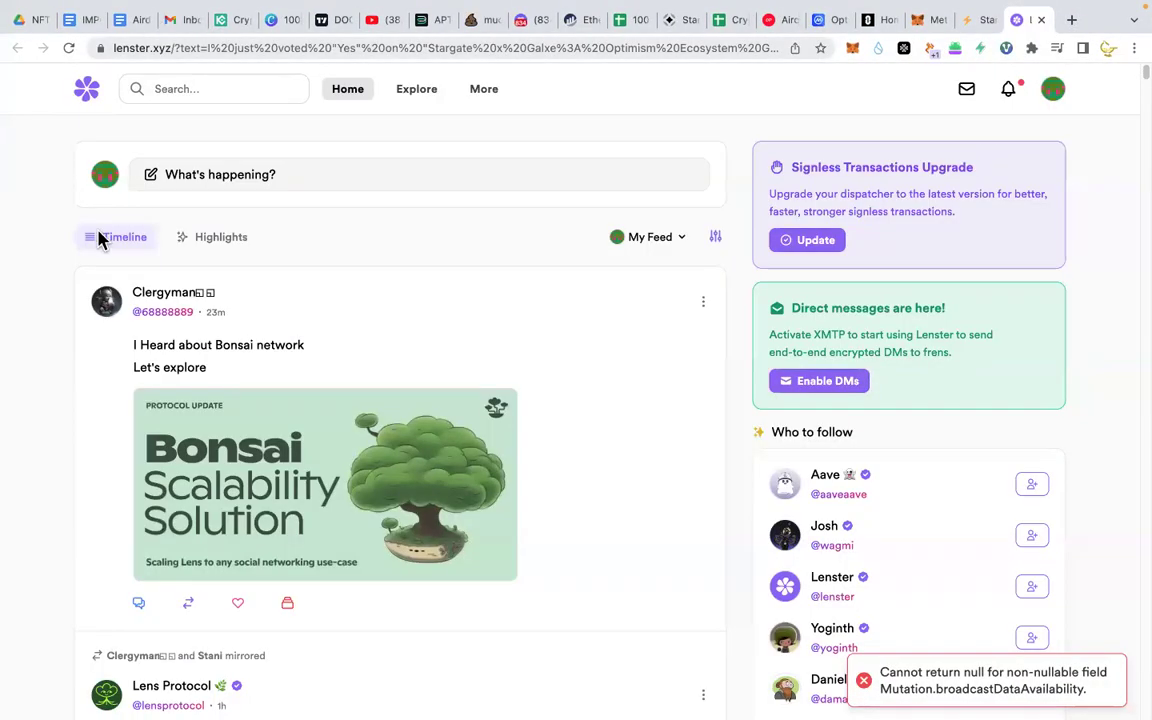
Step: Return to the Snapshot proposal, close the vote confirmation dialog, and copy the proposal page's URL
click(977, 22)
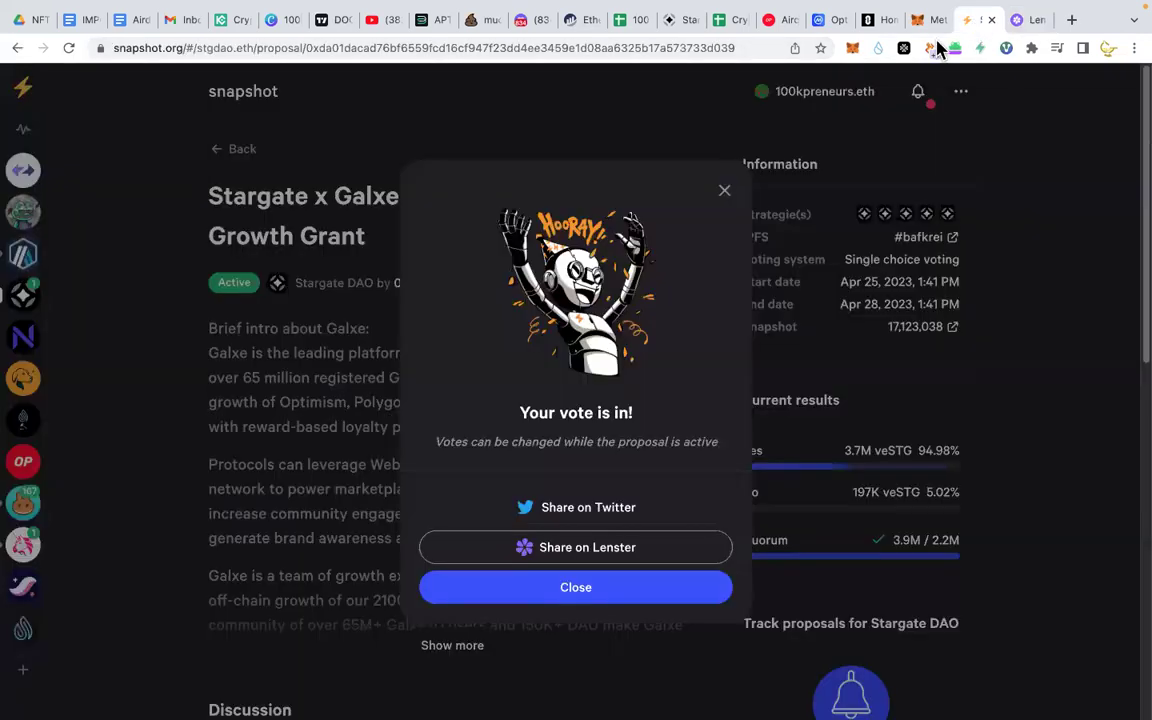
click(630, 596)
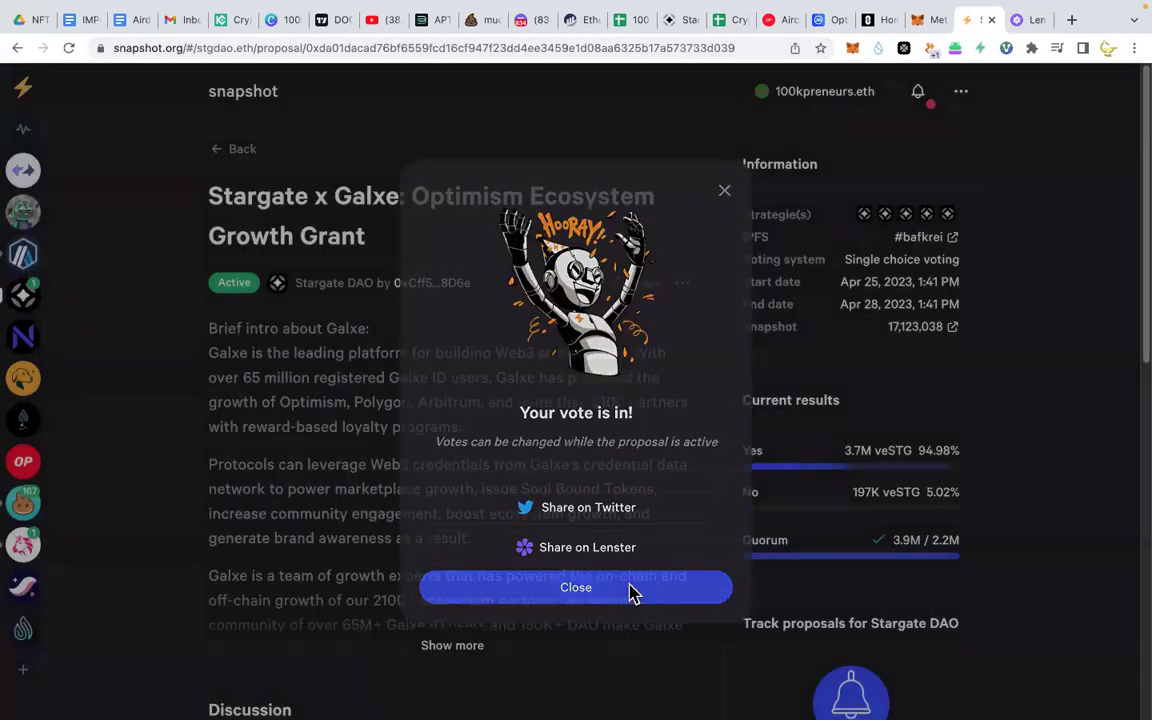
click(495, 57)
key(super+c)
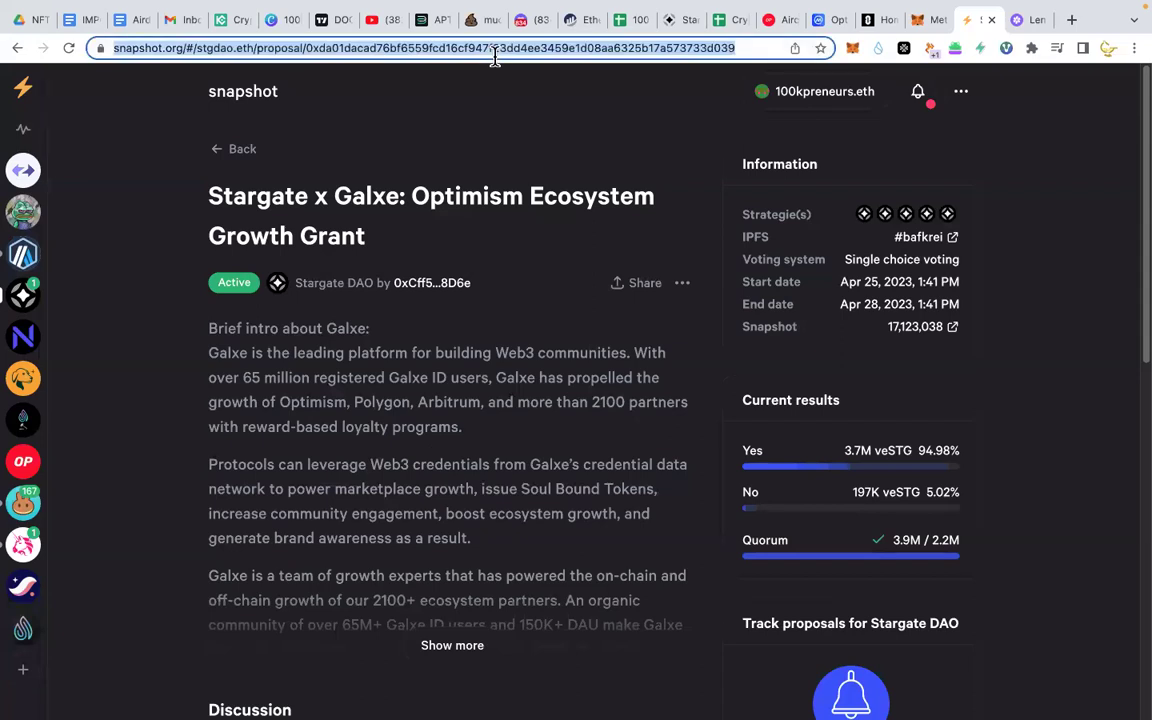
Step: Switch to Discord and write "Go and vote if you are staking STG (Stargate Token)" as a message in airdrop-calls
click(527, 21)
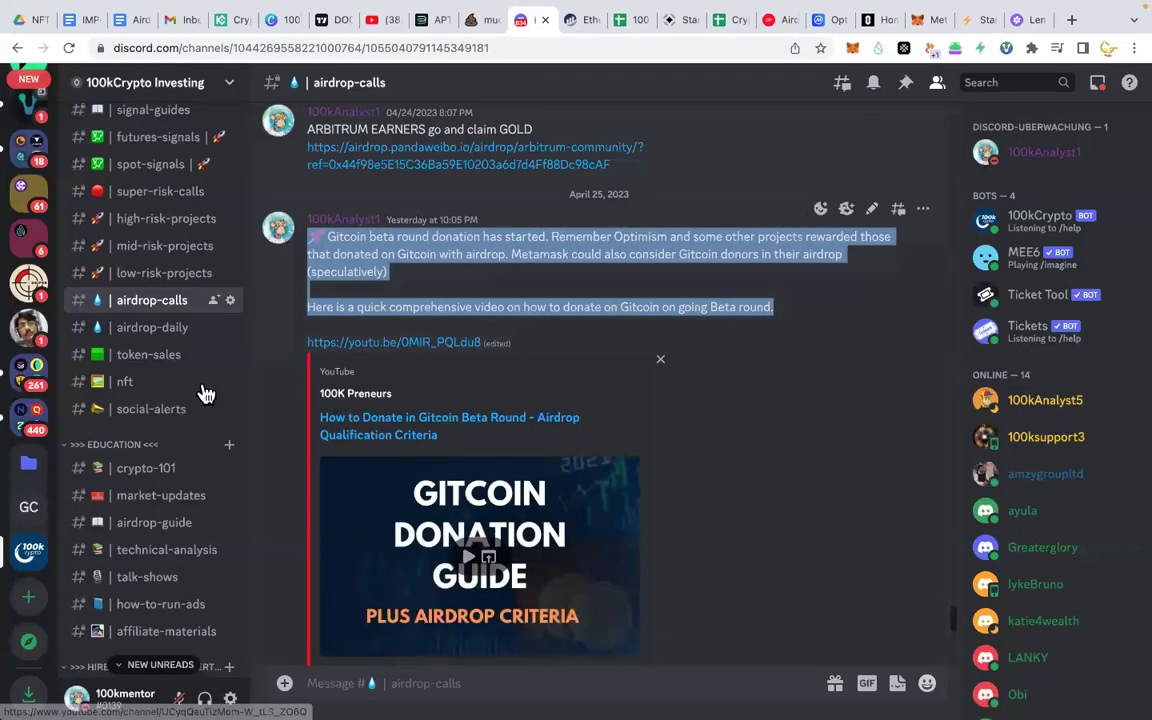
click(461, 672)
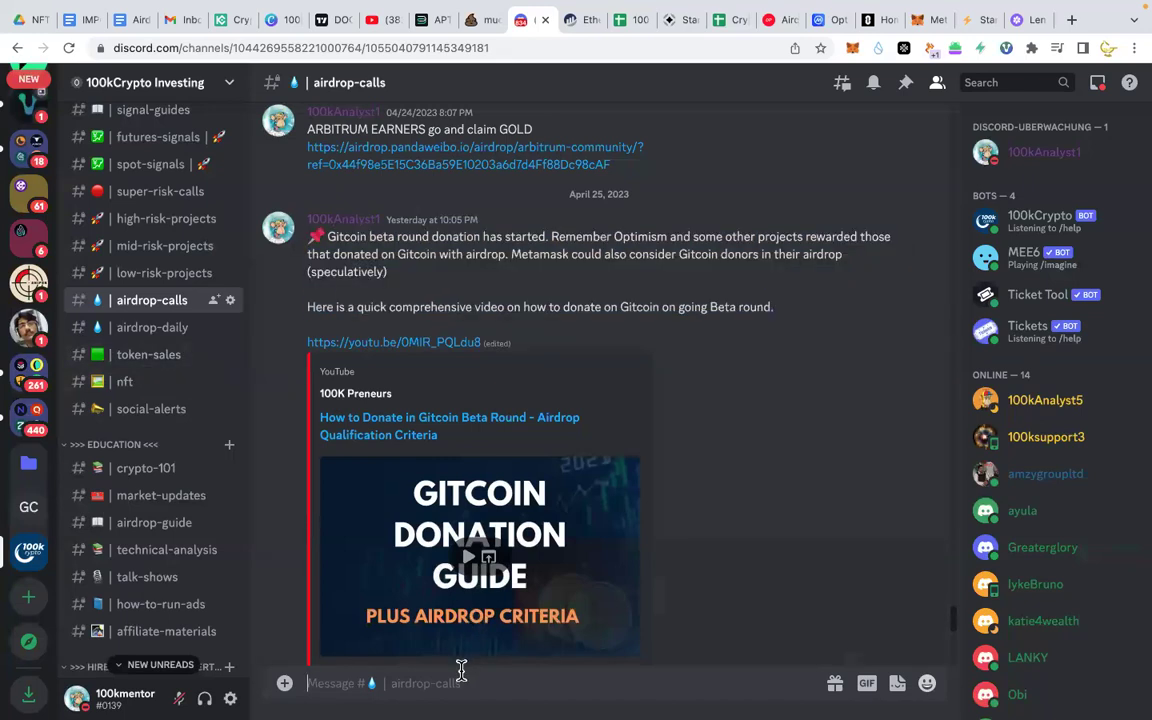
text(IF you are)
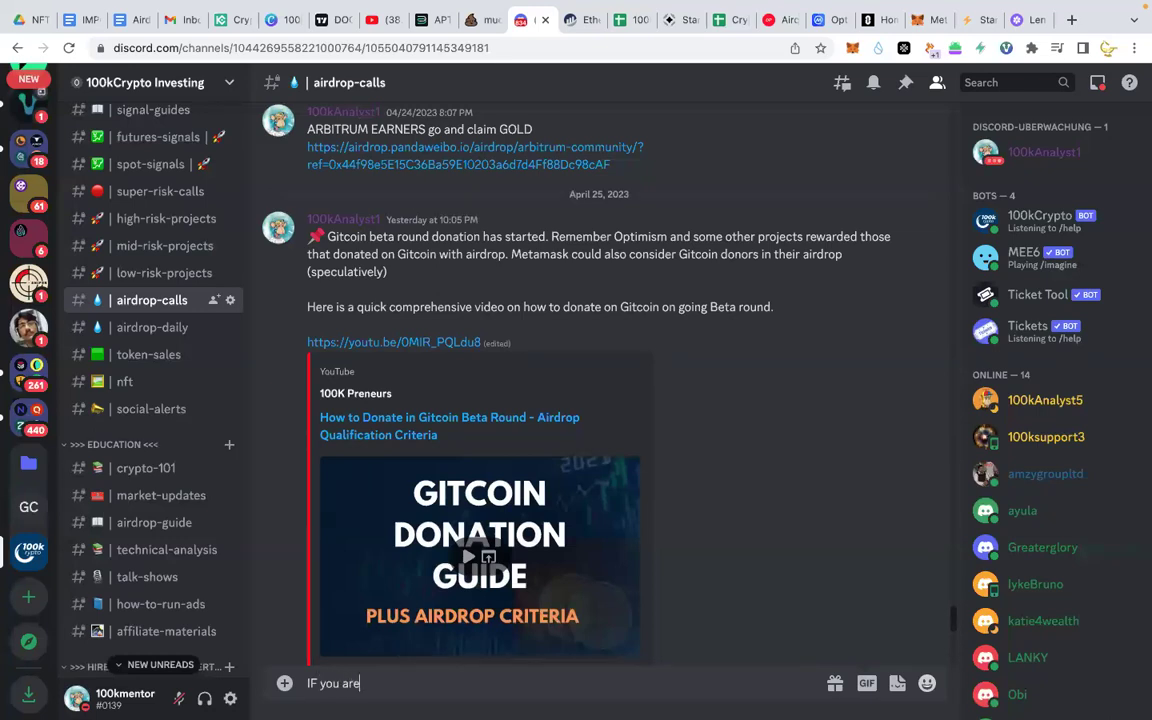
text(G)
key(BackSpace)
key(BackSpace)
text(Go and vote if)
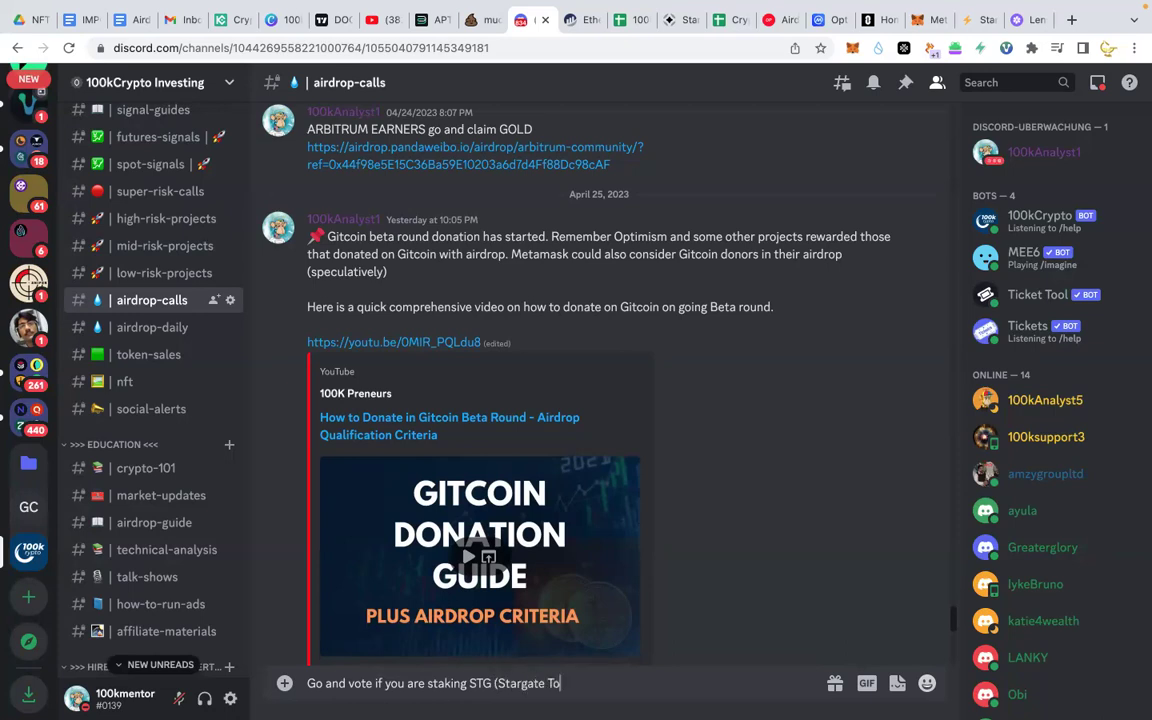
Step: Add the copied Snapshot proposal link on a new line of the message and send it to airdrop-calls
key(shift+Return)
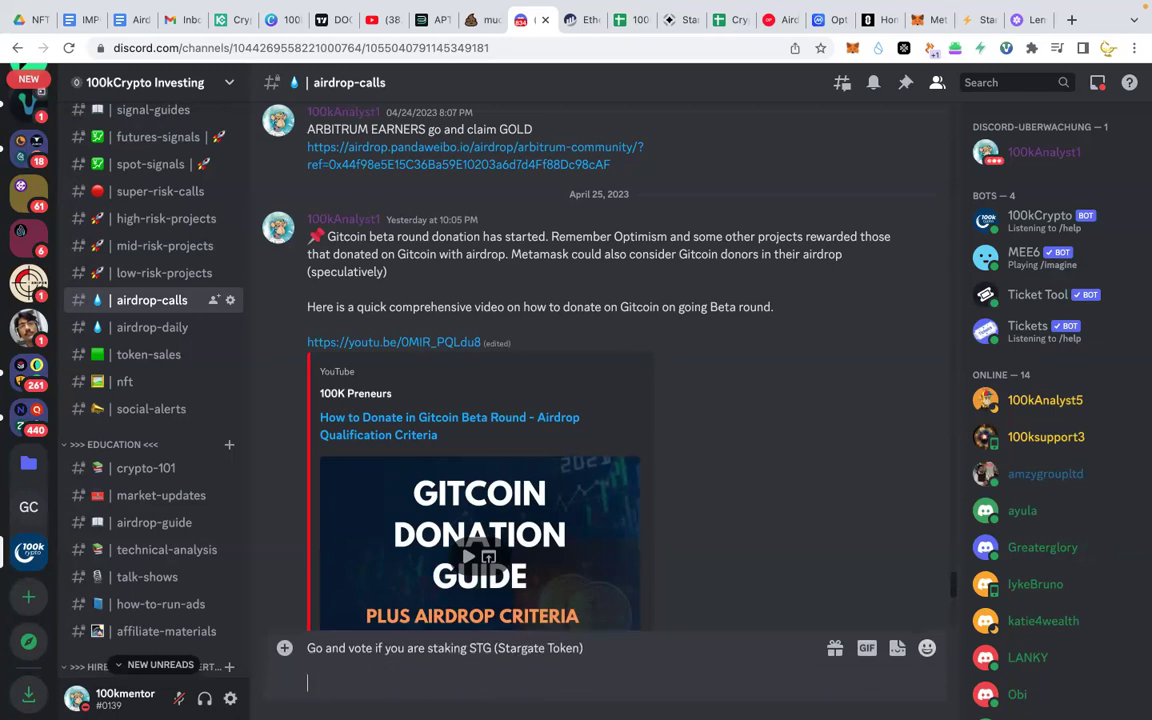
key(super+v)
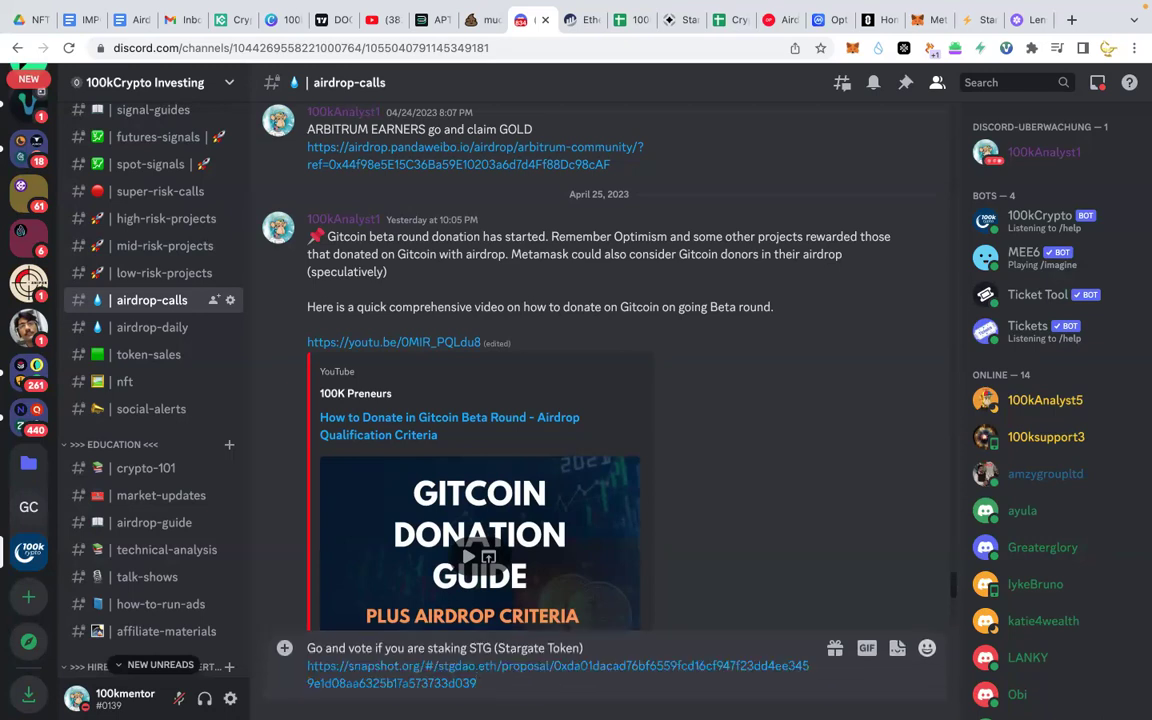
key(Return)
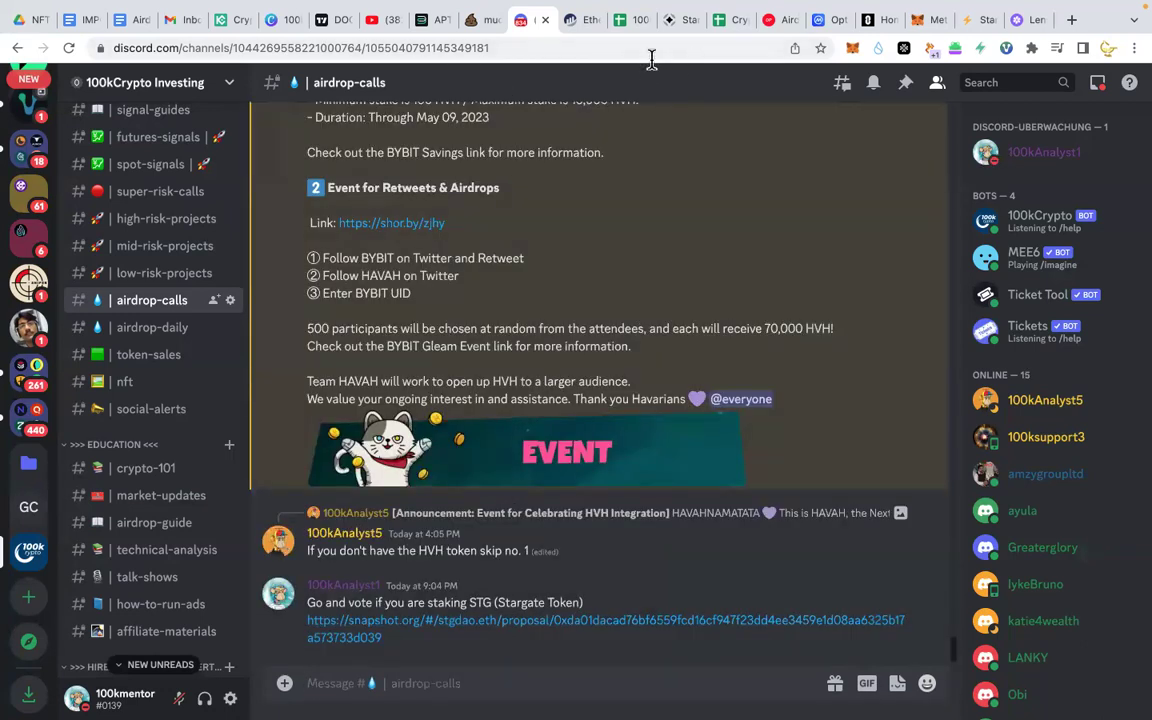
Step: Return to the 100kTalkShows sheet and review the Airdrop Tasks list, highlighting the Fuellabs and Venom rows
click(727, 20)
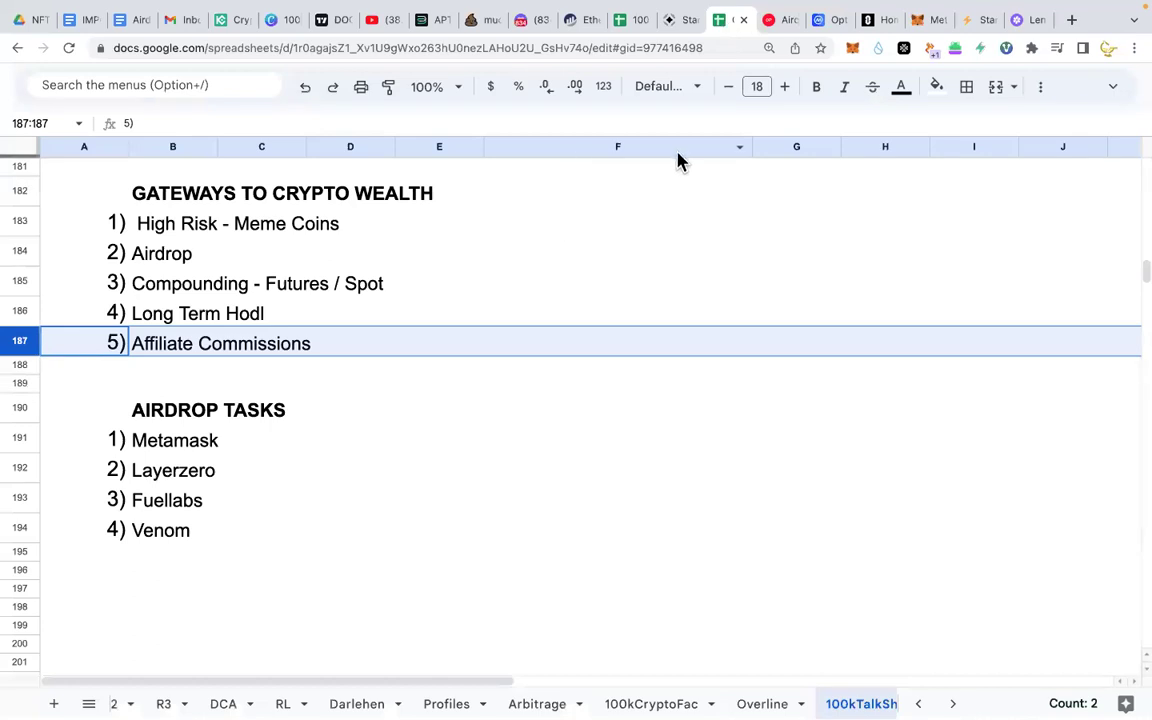
click(684, 22)
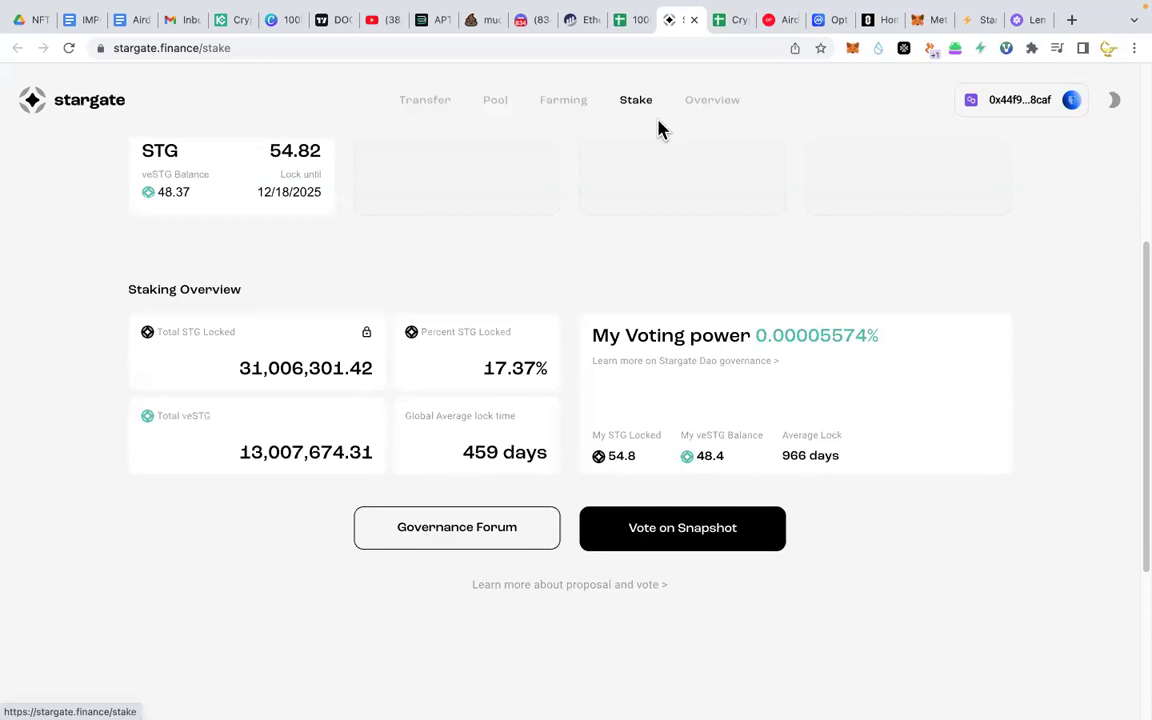
click(722, 22)
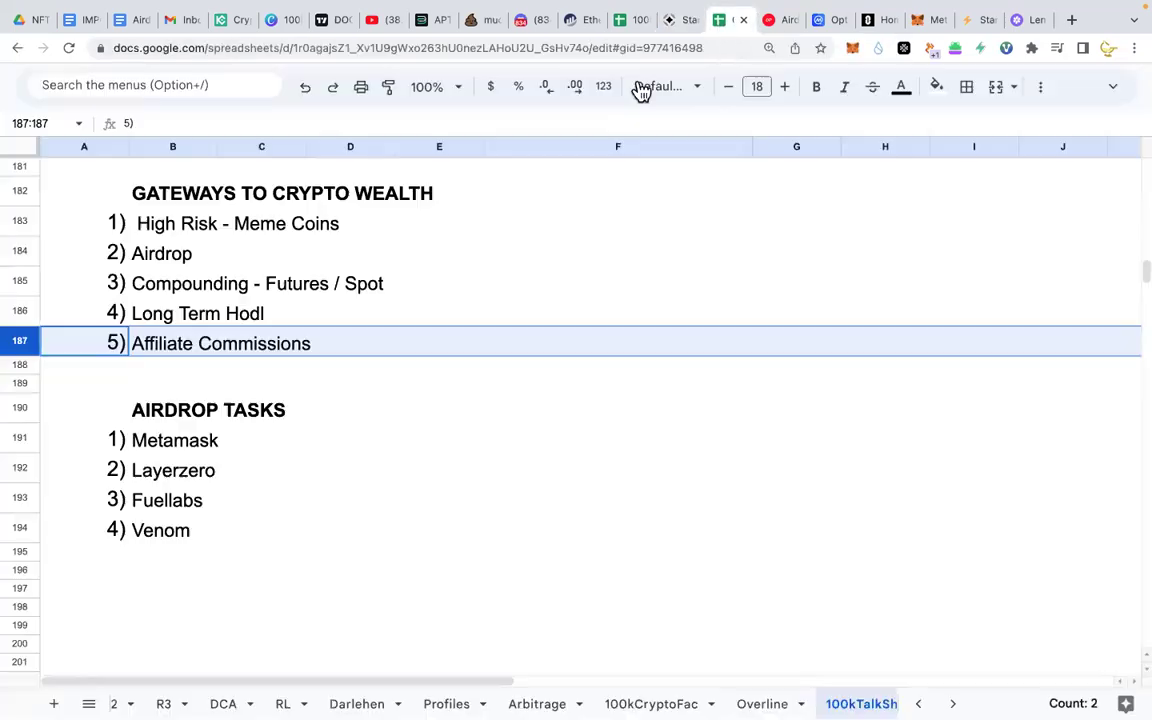
click(200, 442)
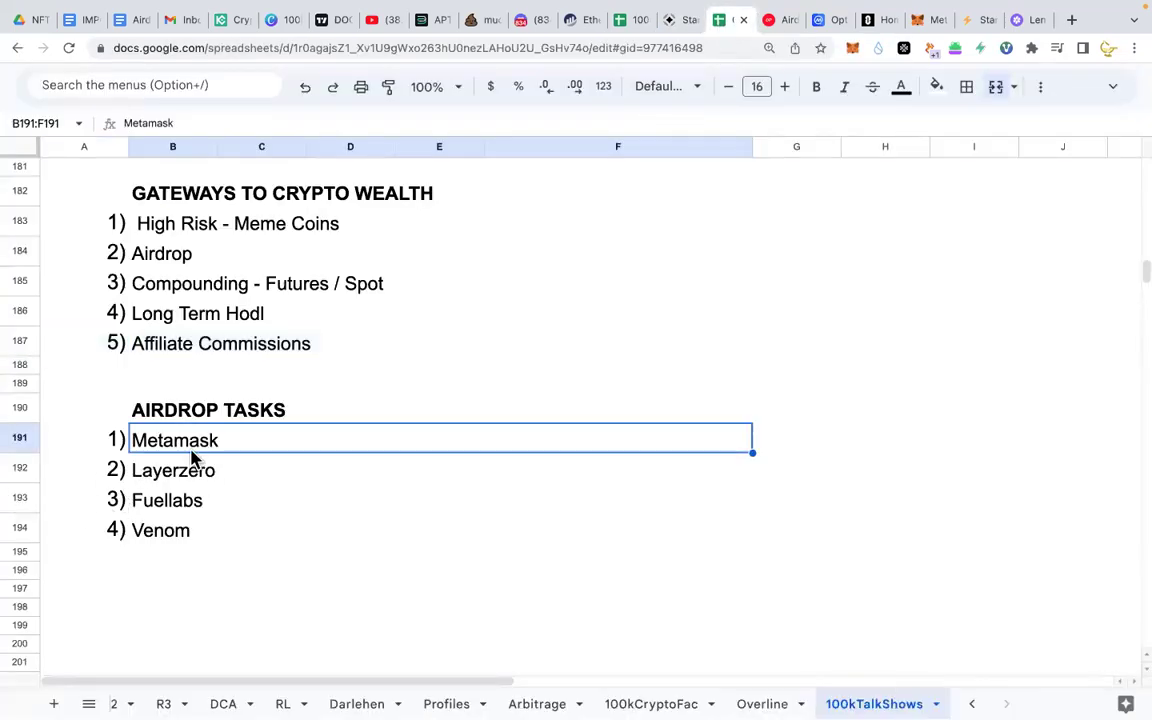
click(24, 500)
click(26, 527)
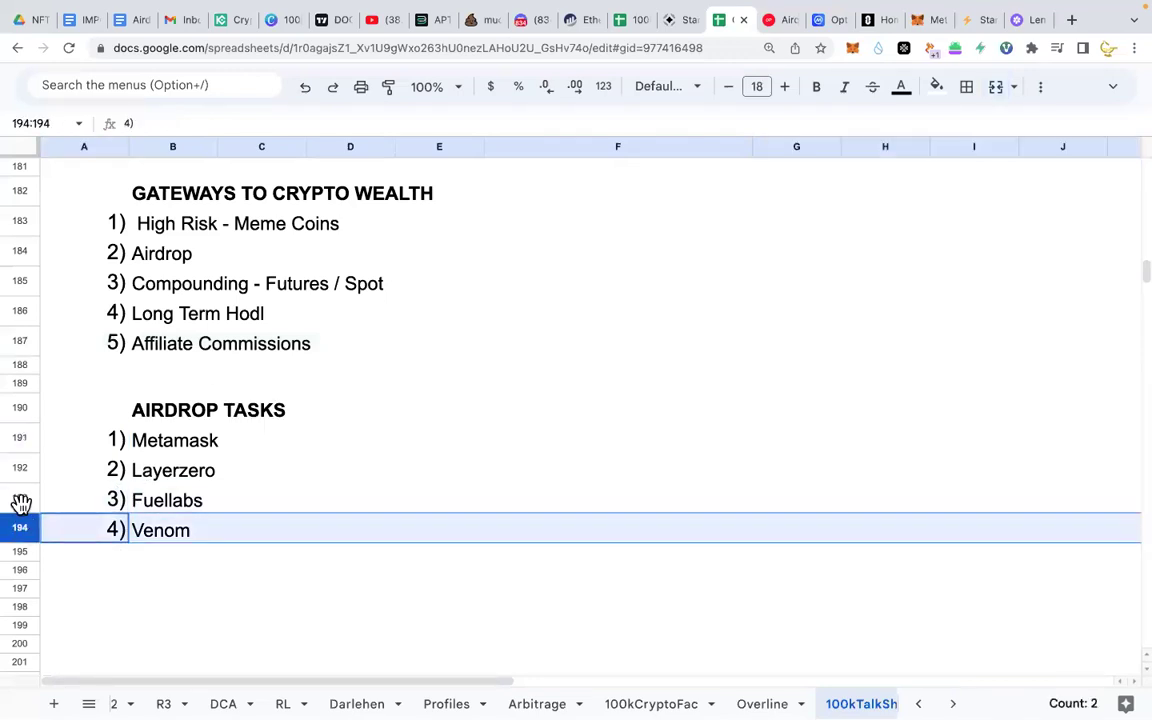
click(23, 500)
click(21, 527)
Step: Switch to the 100KCRYPTO $10K AIRDROP ALPHA's spreadsheet and examine the Project 16: Fuel tasks, including the Fuel Wallet installation task
click(632, 20)
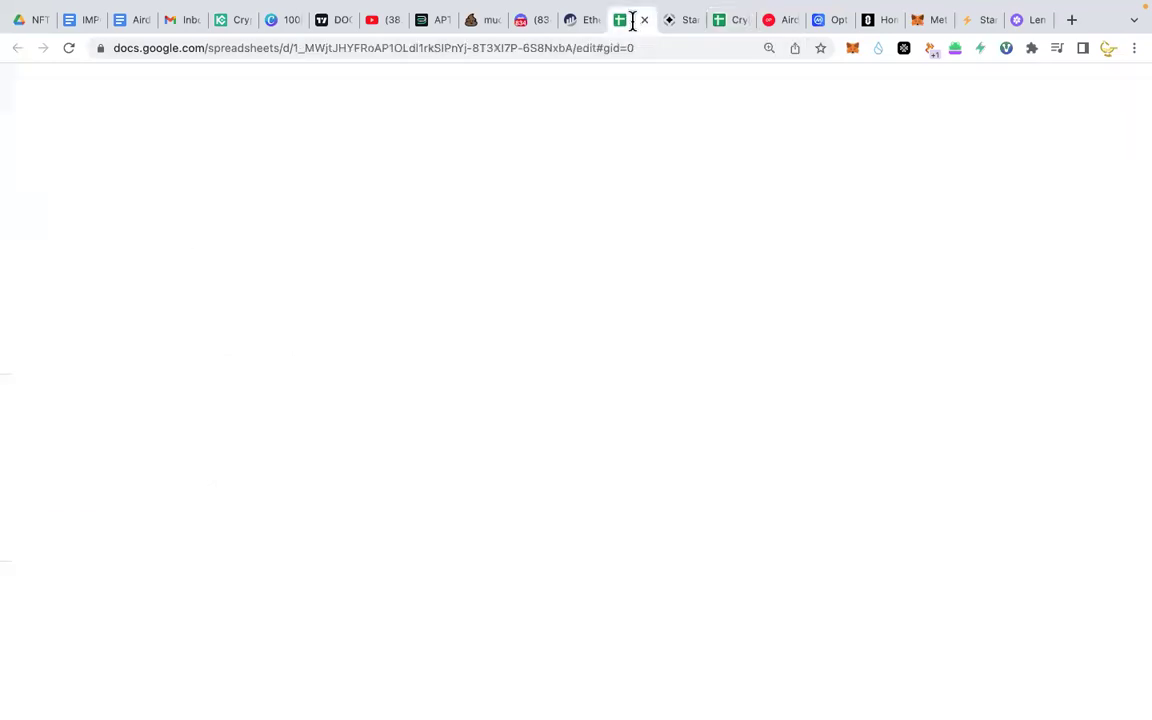
scroll(588, 387, down, 5)
scroll(590, 407, down, 3)
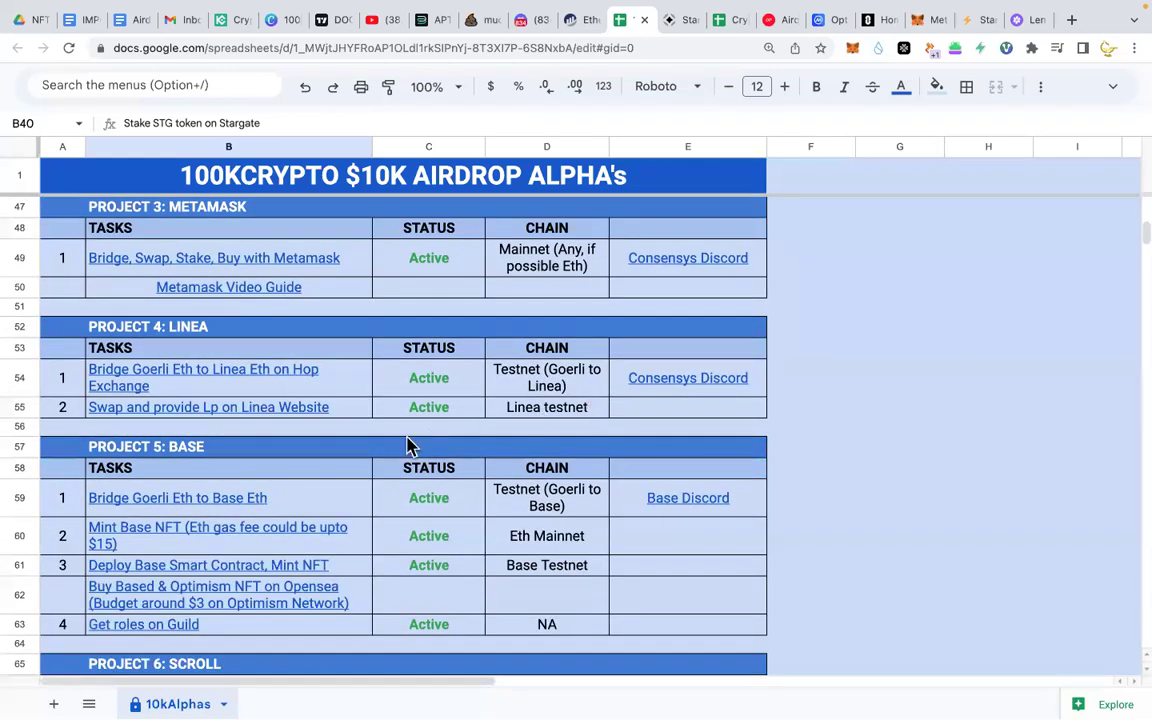
scroll(420, 444, down, 10)
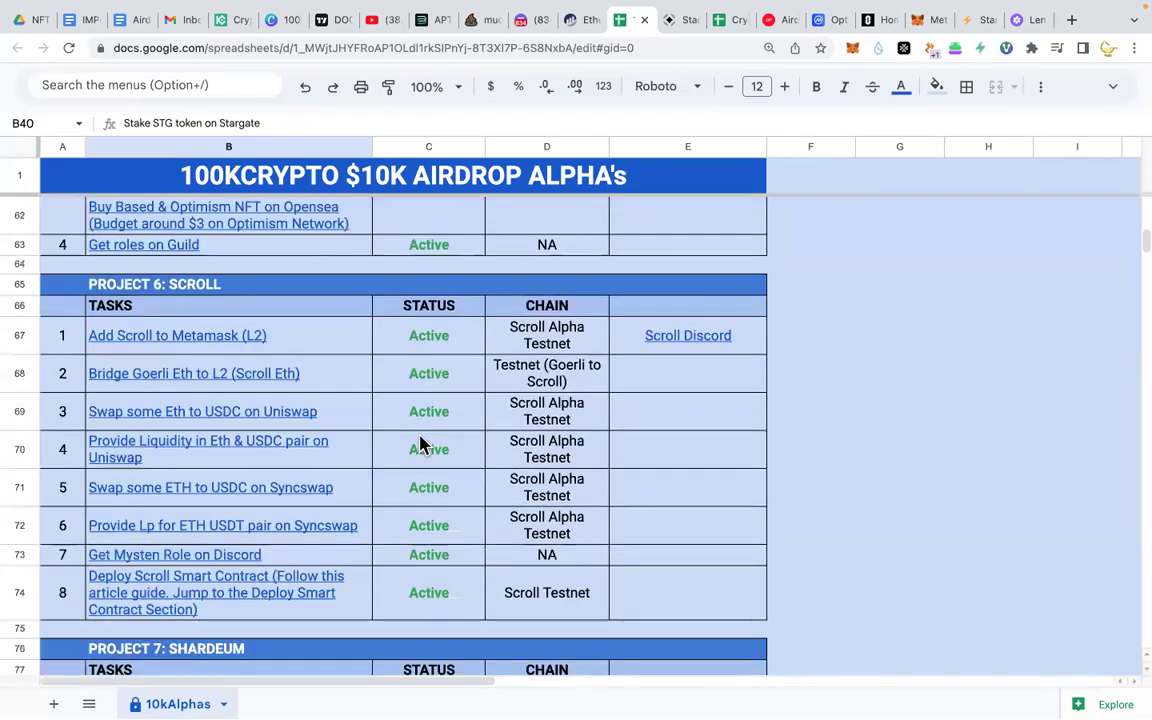
scroll(420, 444, down, 13)
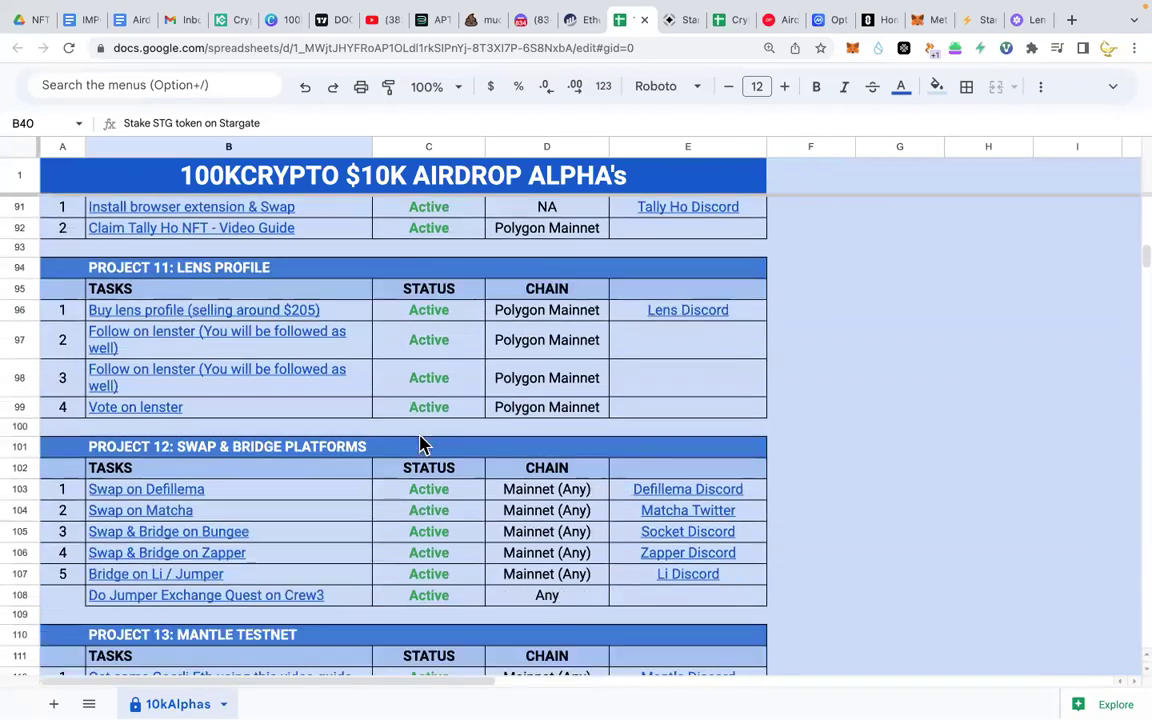
scroll(420, 444, down, 15)
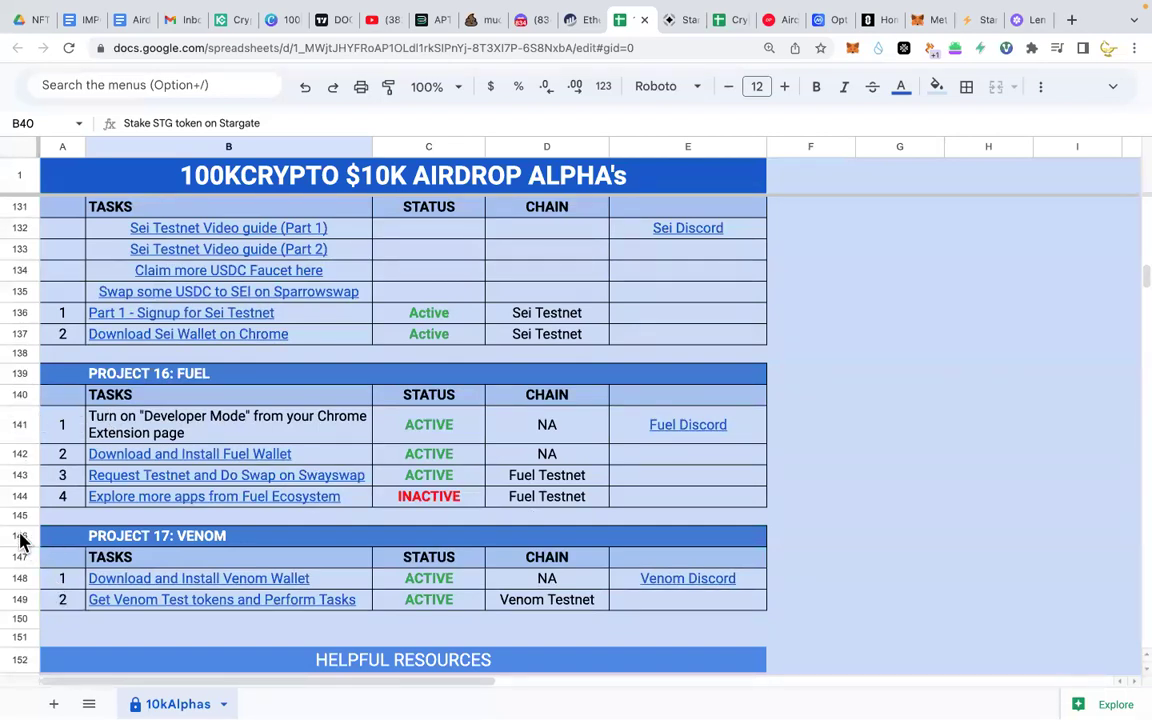
click(21, 370)
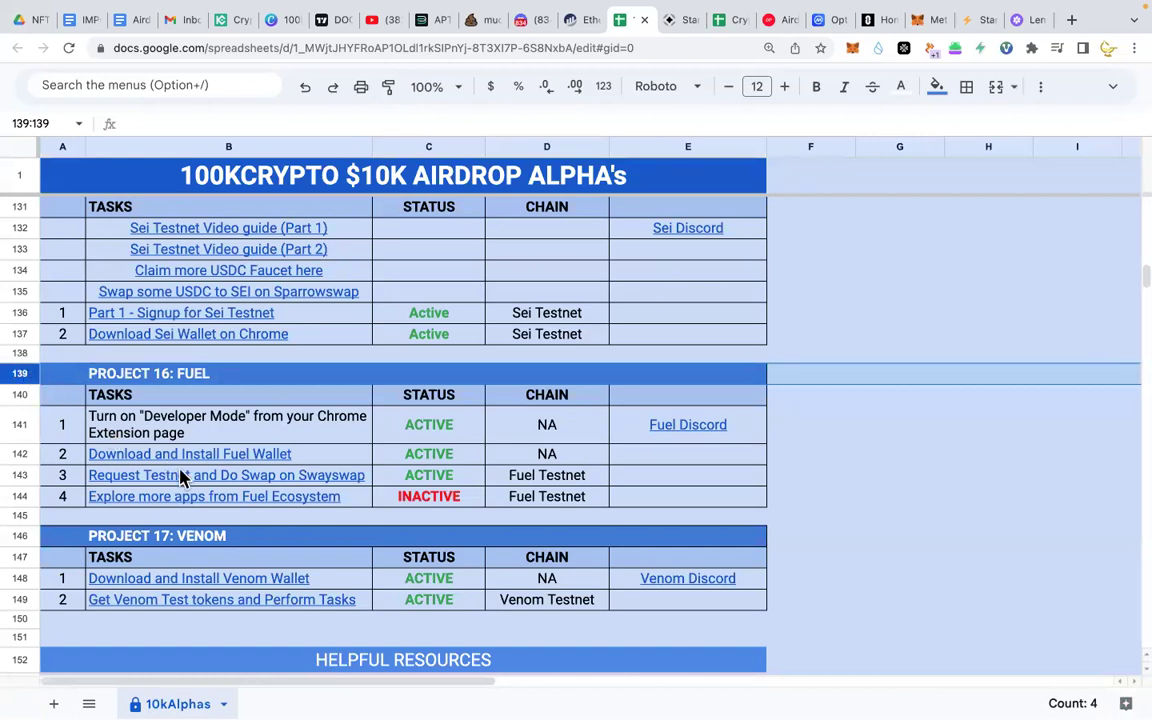
mouse_move(180, 477)
click(430, 458)
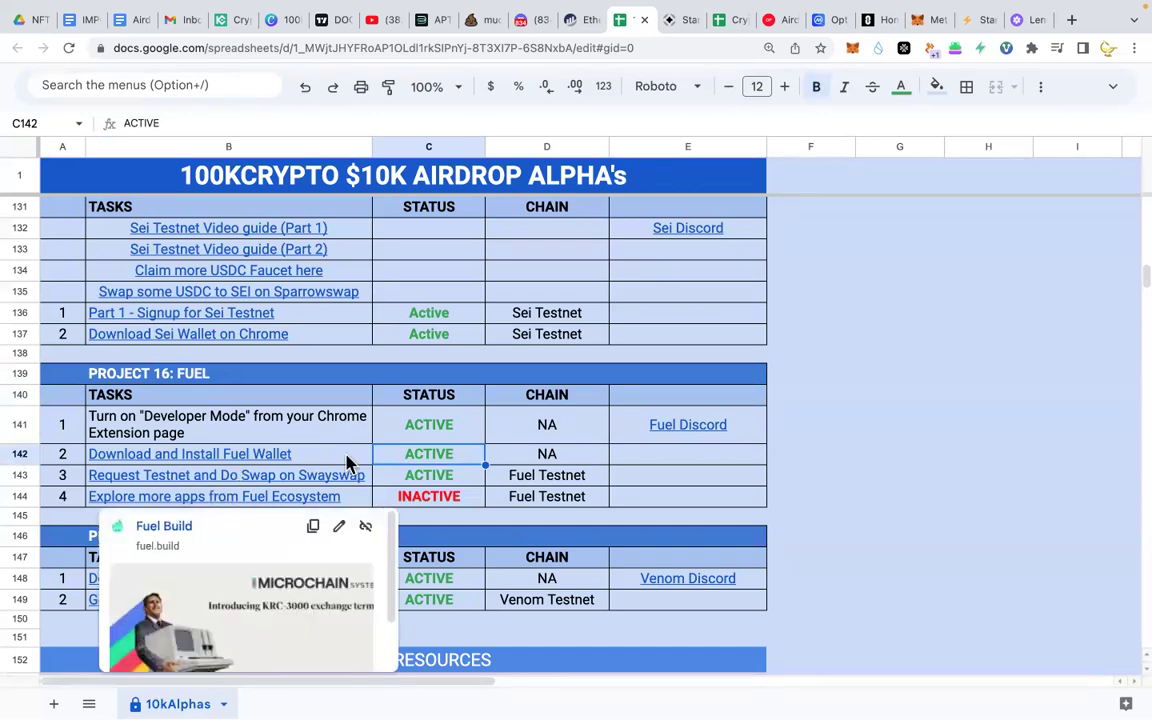
click(498, 459)
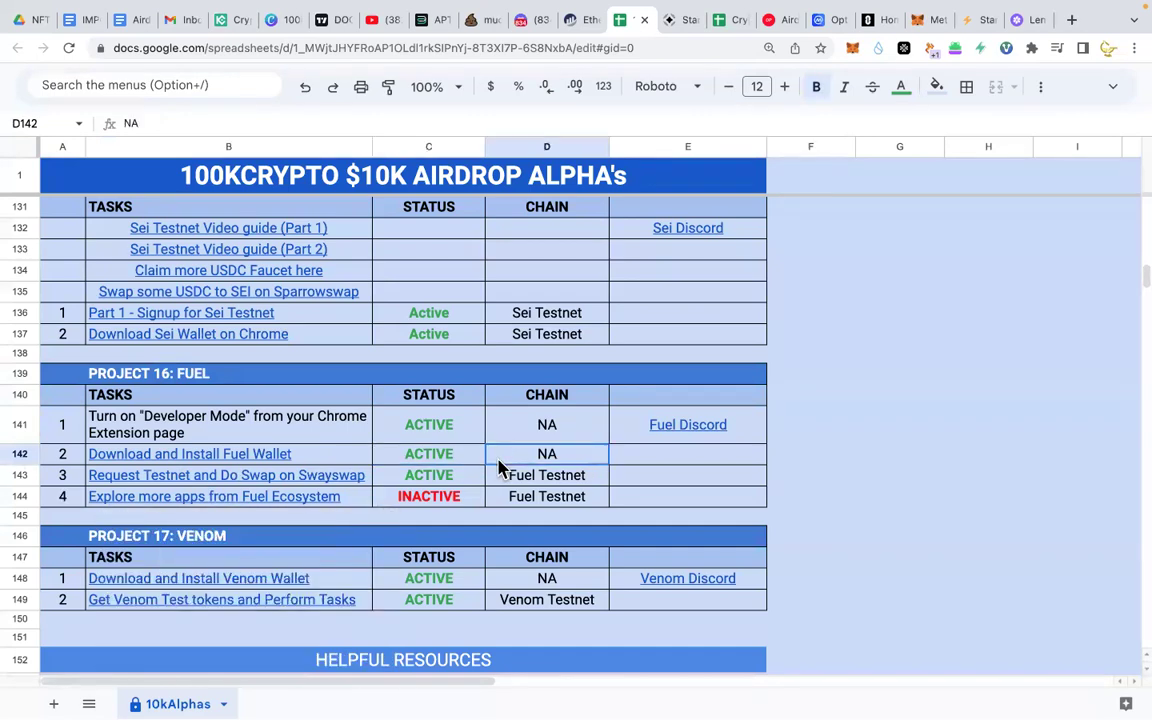
Step: Examine the two Project 17: Venom task rows and highlight the Project 16: Fuel block and the Venom heading
click(20, 577)
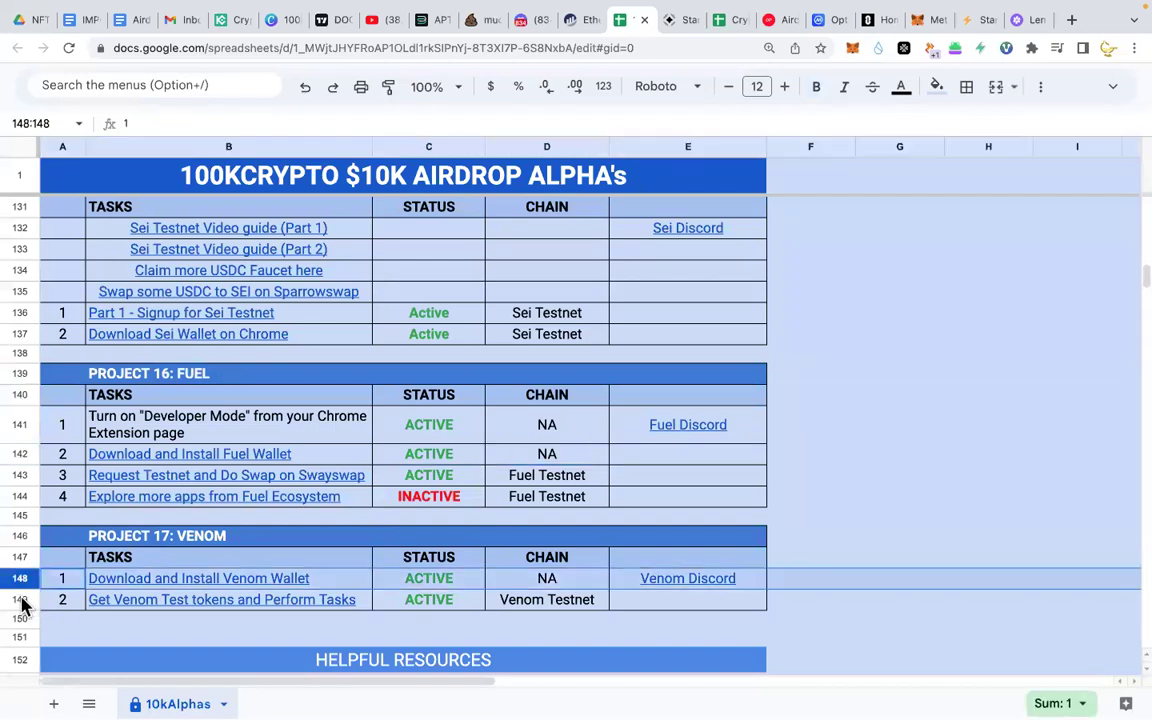
click(21, 599)
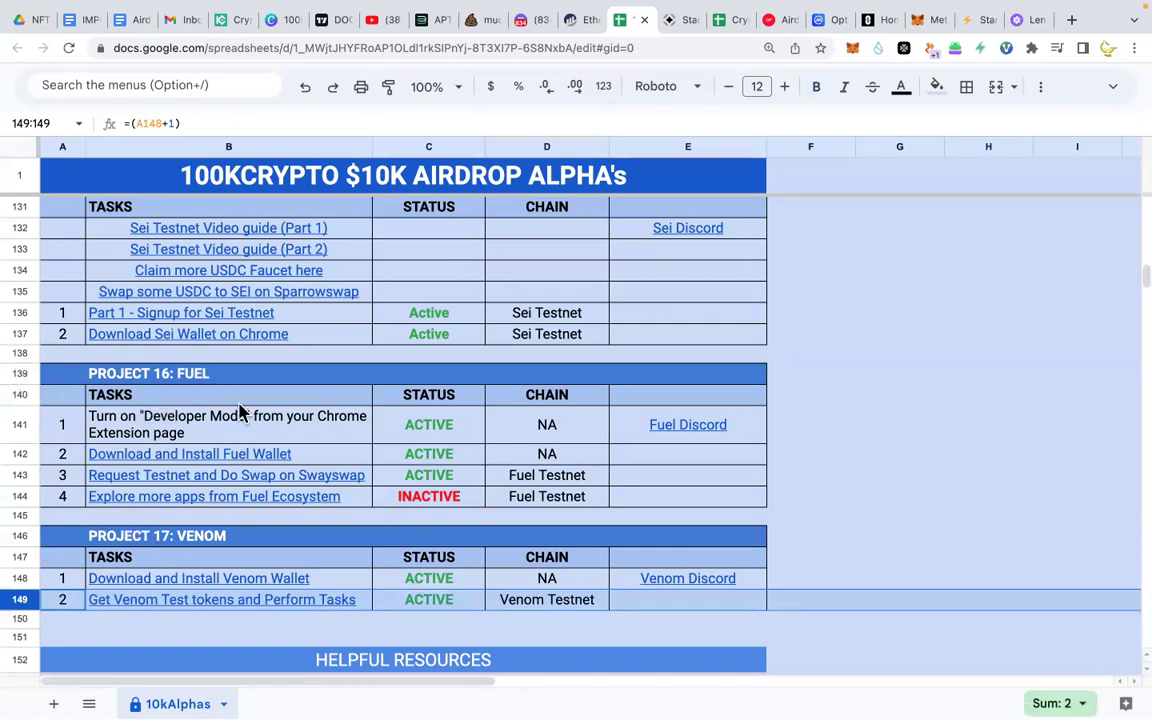
click(22, 374)
drag(22, 374, 64, 499)
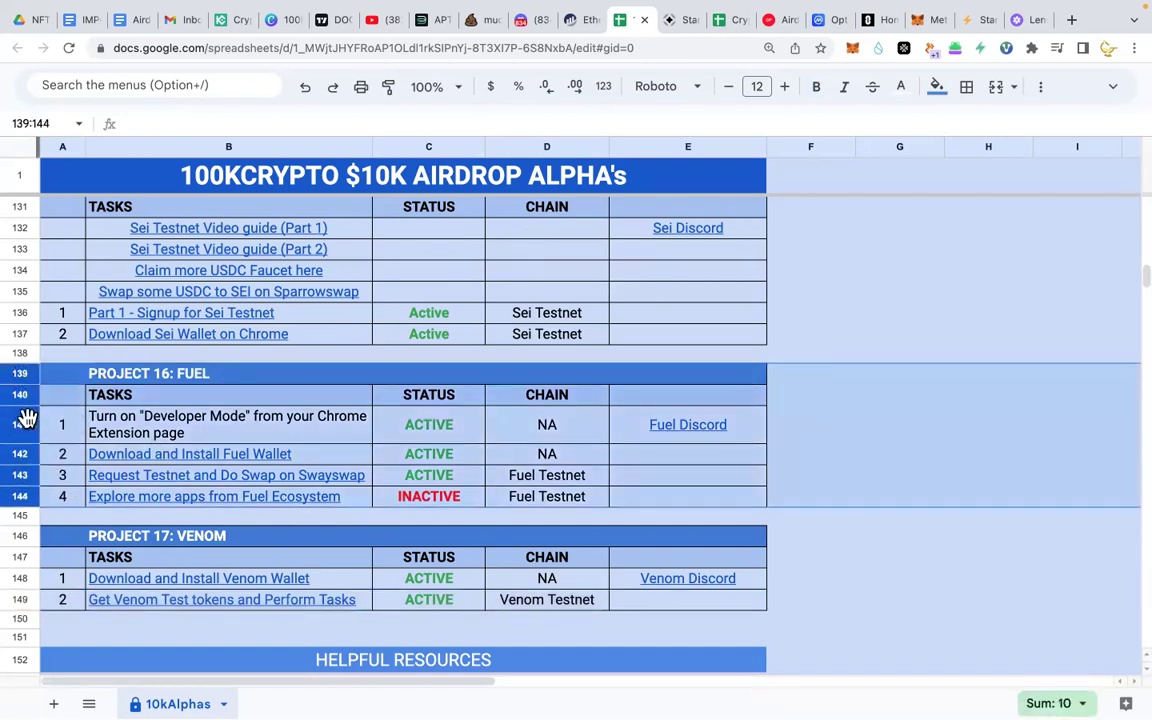
click(20, 536)
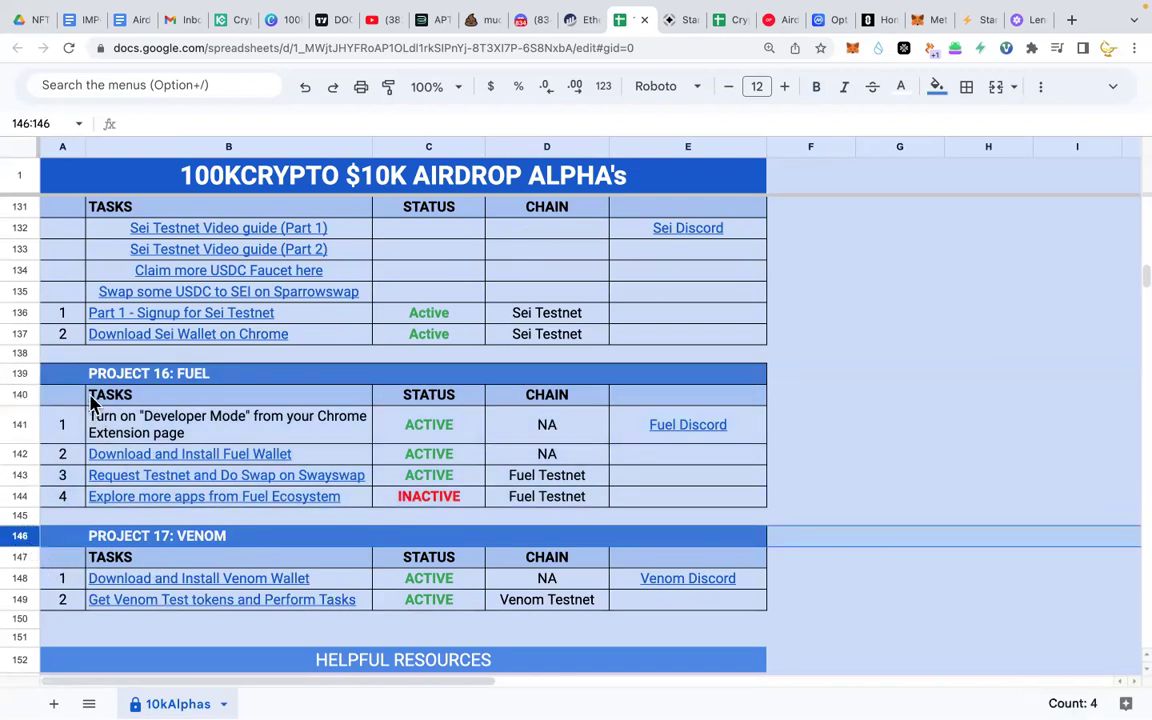
Step: Highlight the Project 15: Sei Testnet and Project 16: Fuel blocks, and look over the neighbouring airdrop projects
scroll(100, 340, up, 1)
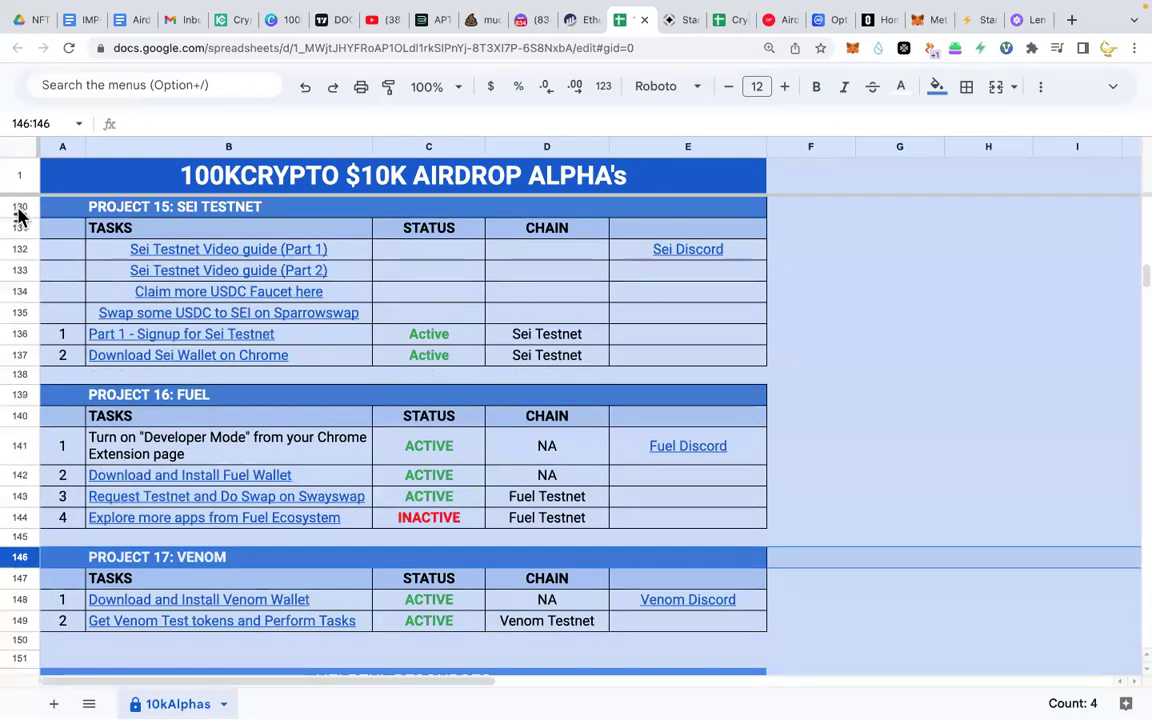
drag(20, 208, 66, 363)
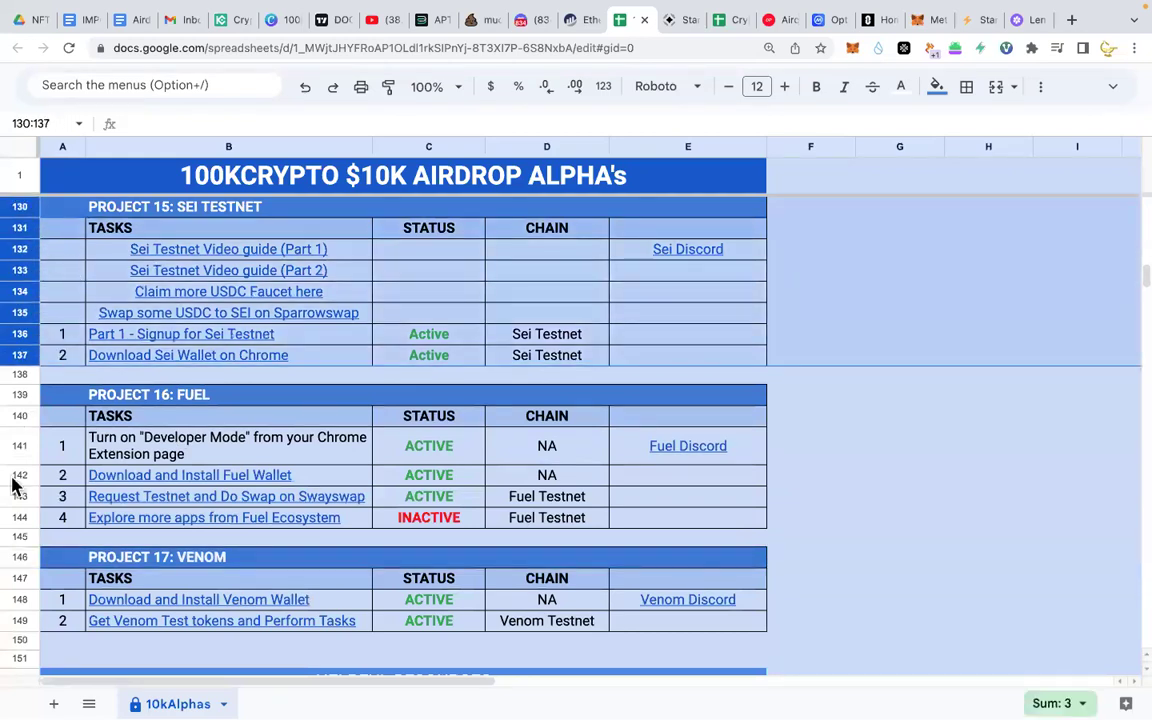
drag(18, 394, 26, 512)
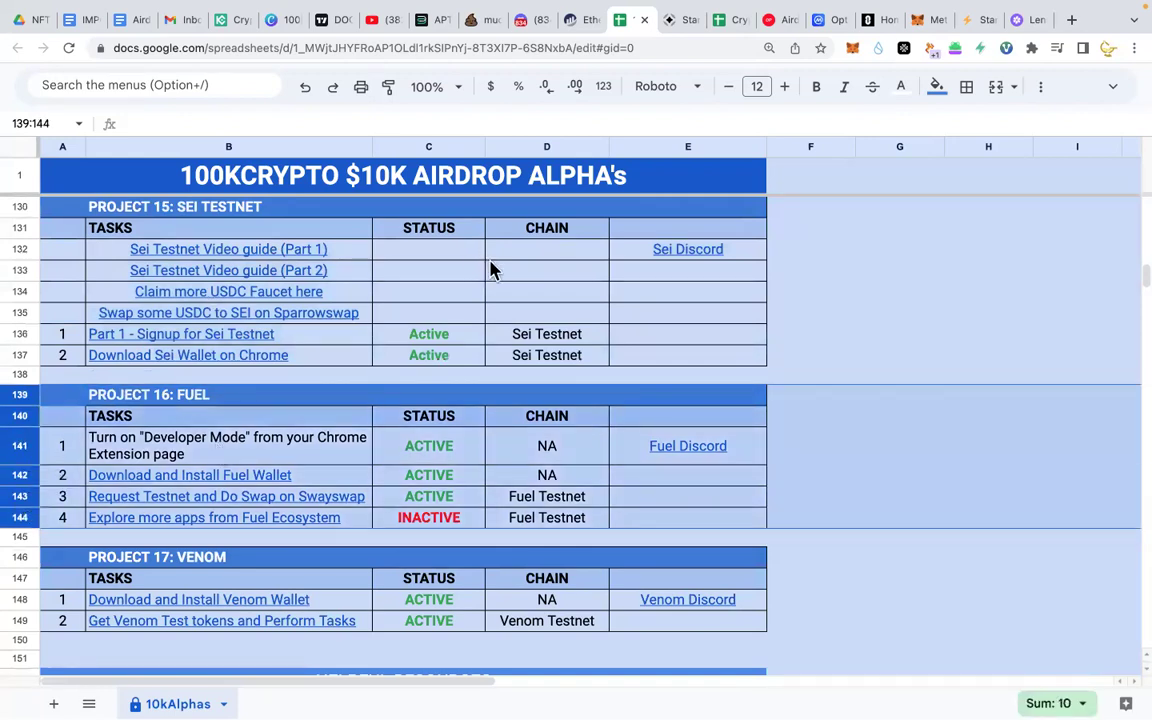
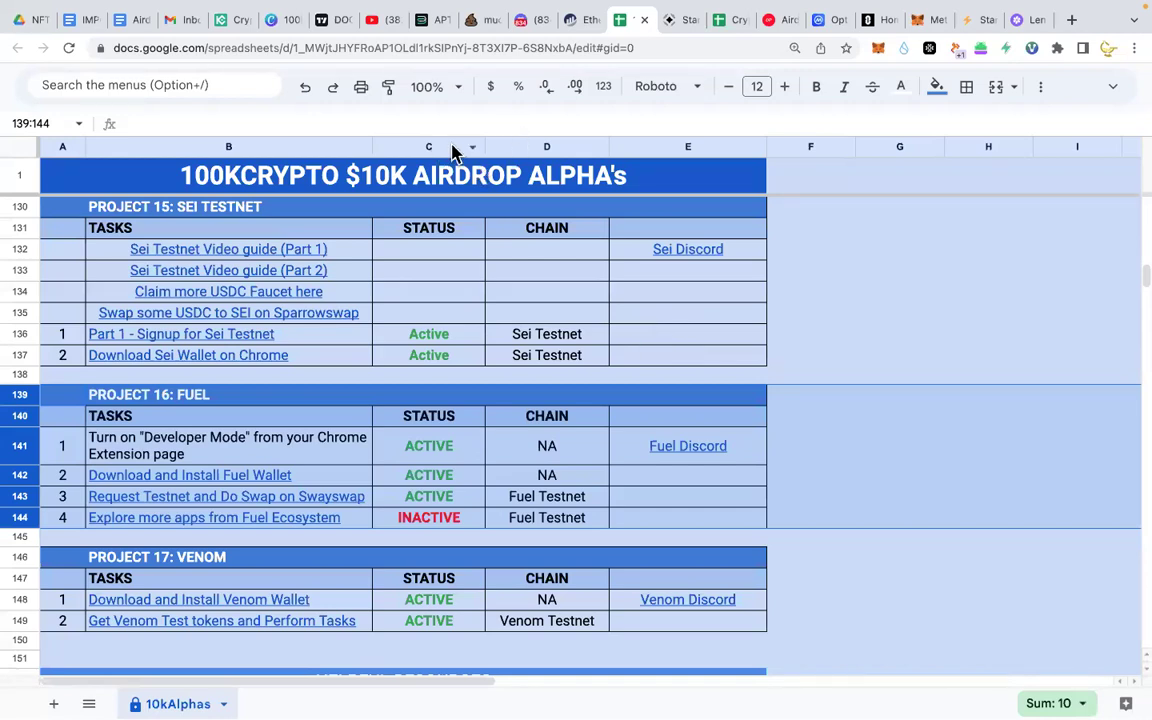
scroll(277, 355, up, 20)
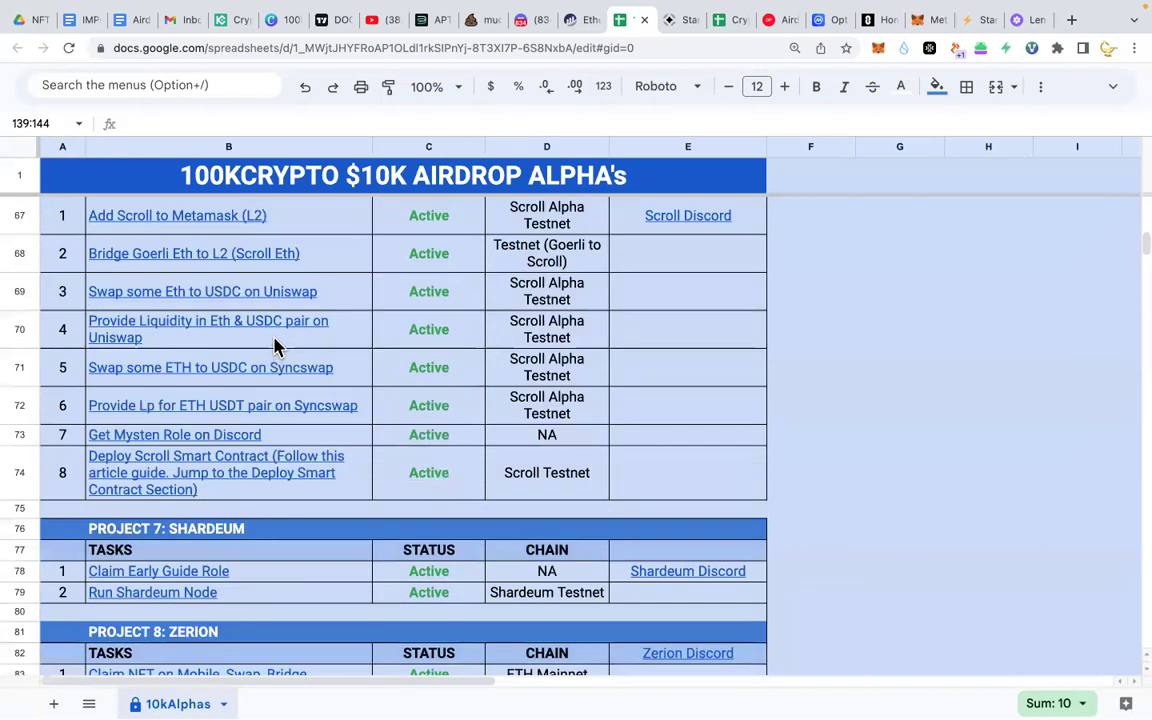
scroll(277, 347, down, 20)
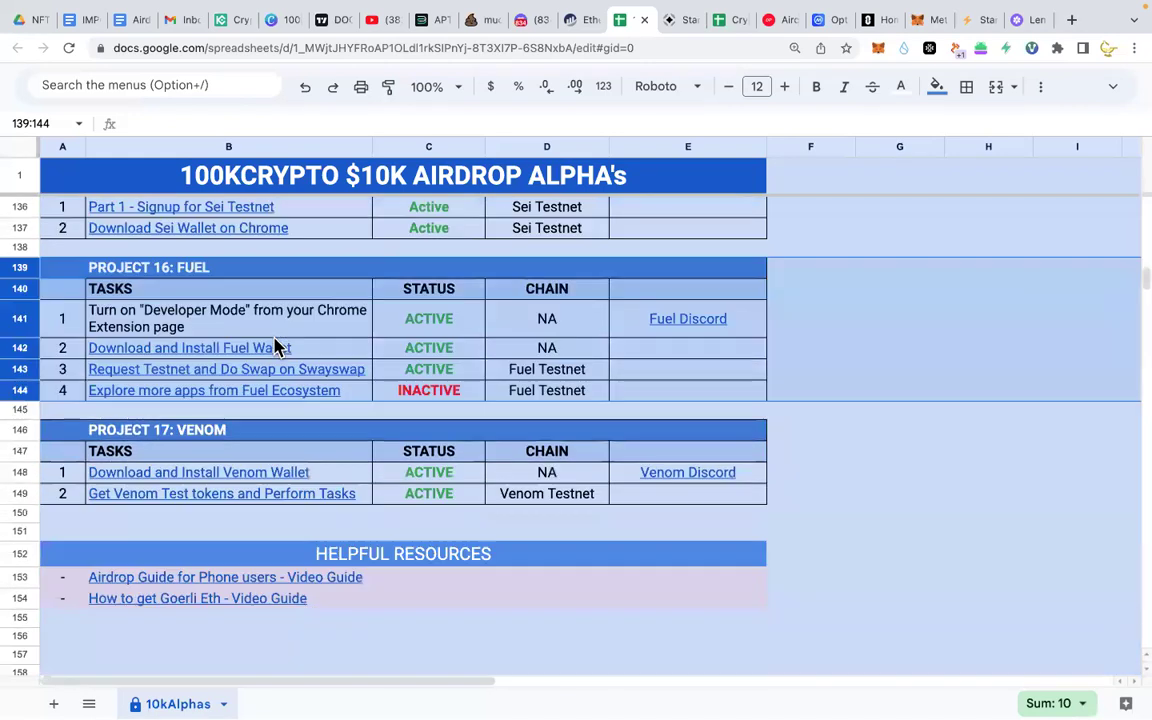
scroll(277, 347, up, 4)
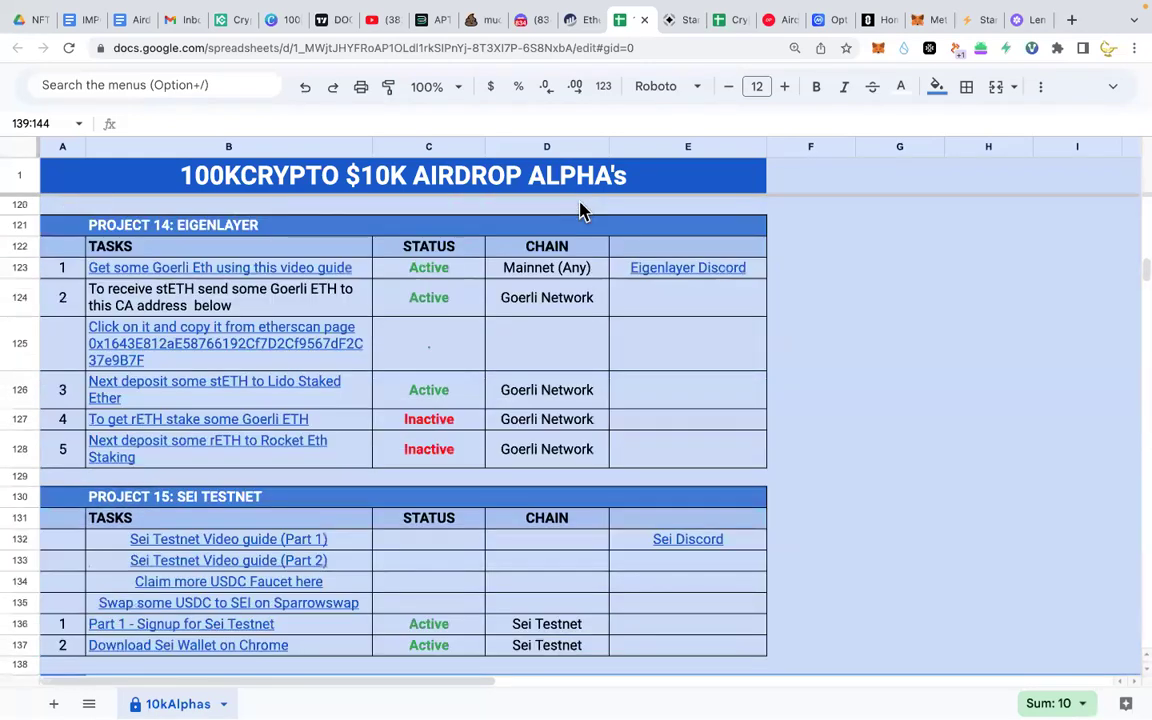
Step: Open the browser's extension management page and look through the installed wallet extensions, including Fuel, Keplr, Leap Cosmos, Martian, MetaMask, Sui and Venom
click(1057, 48)
click(893, 424)
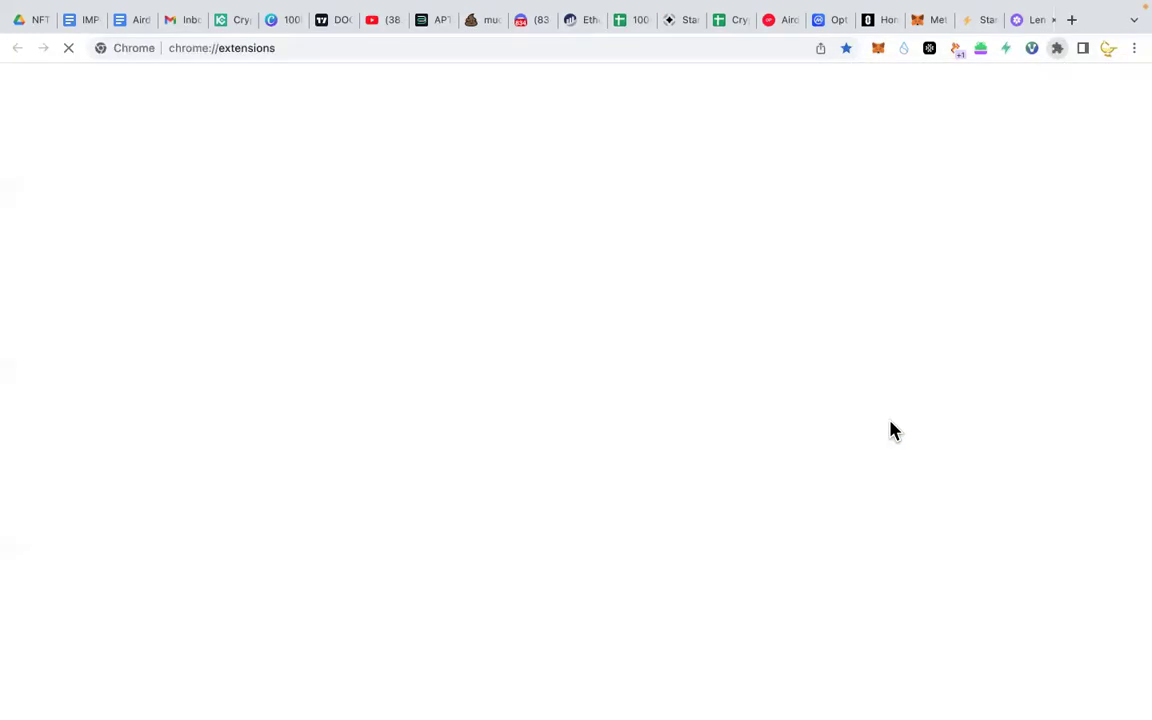
scroll(519, 334, down, 2)
scroll(518, 337, up, 2)
scroll(518, 337, down, 14)
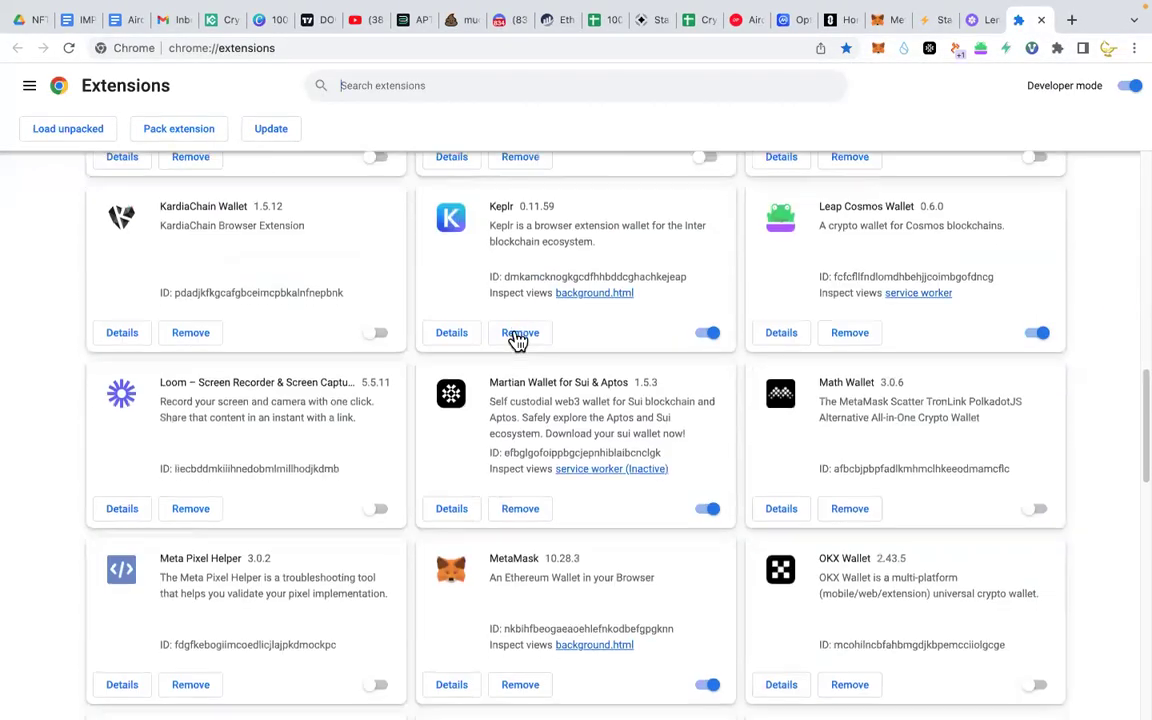
scroll(518, 341, down, 10)
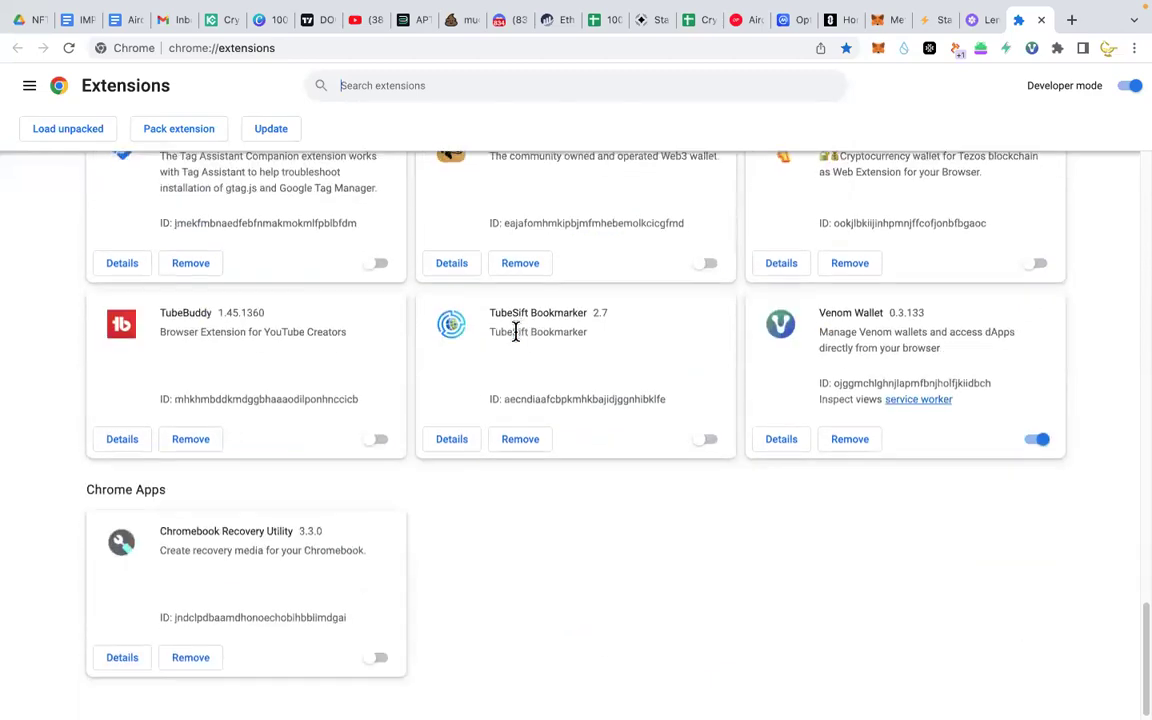
scroll(508, 340, up, 20)
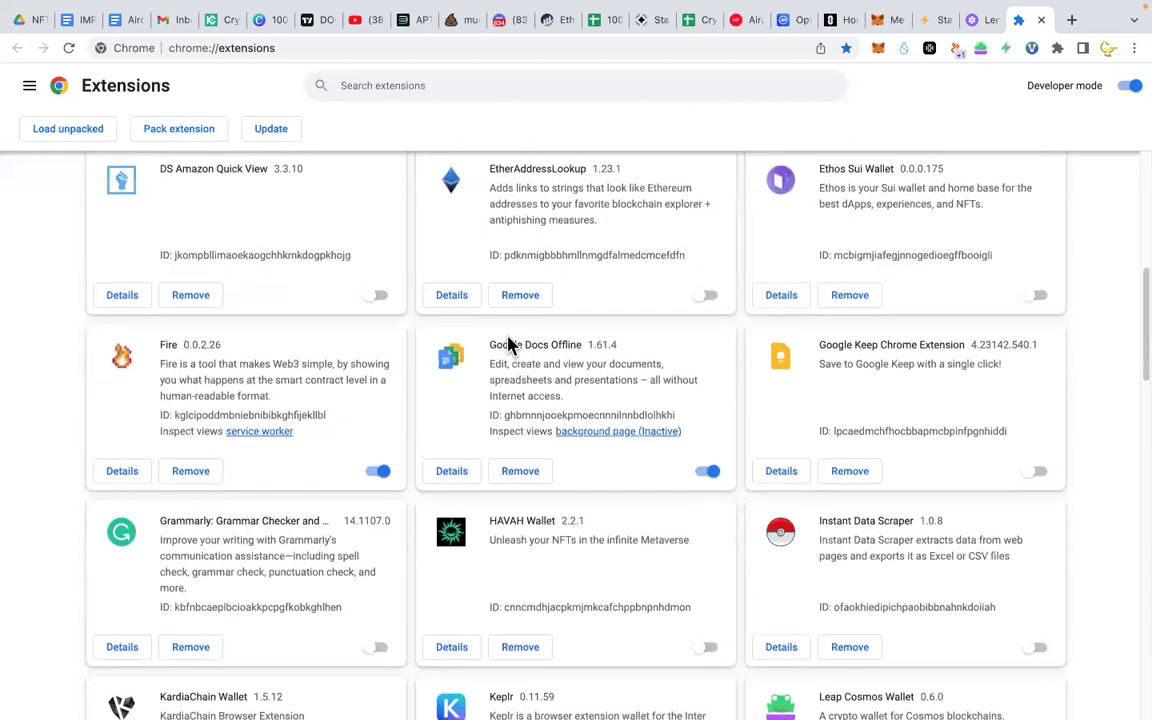
scroll(470, 338, down, 5)
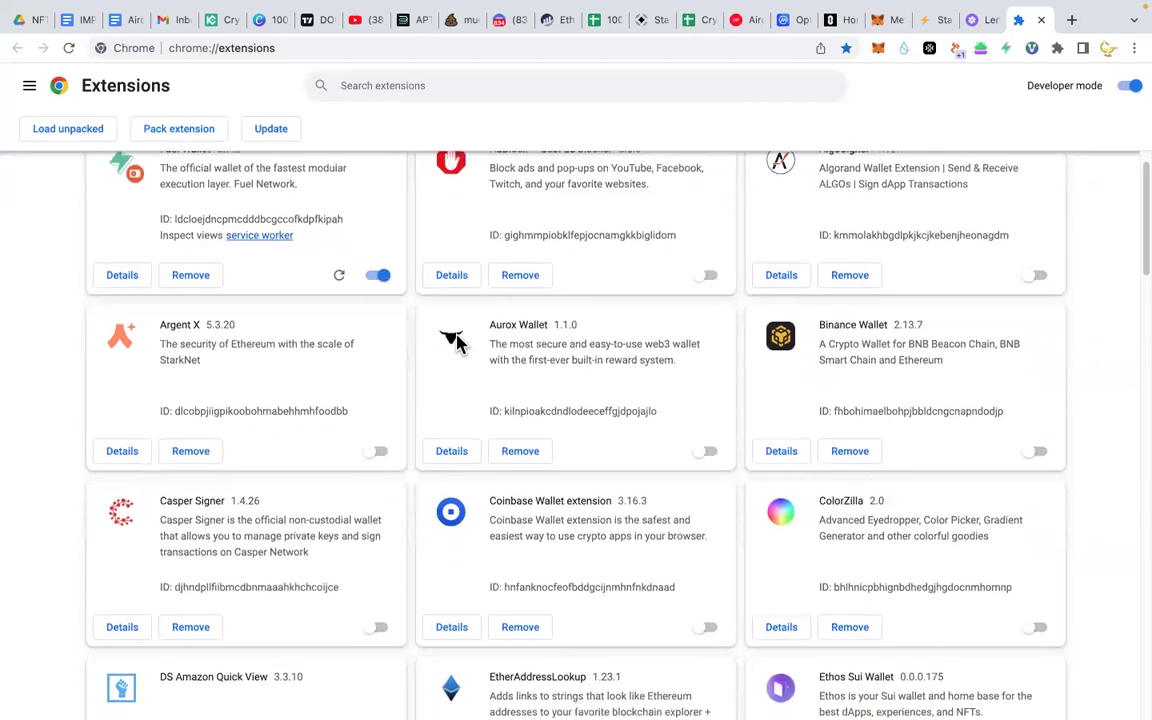
scroll(458, 344, down, 5)
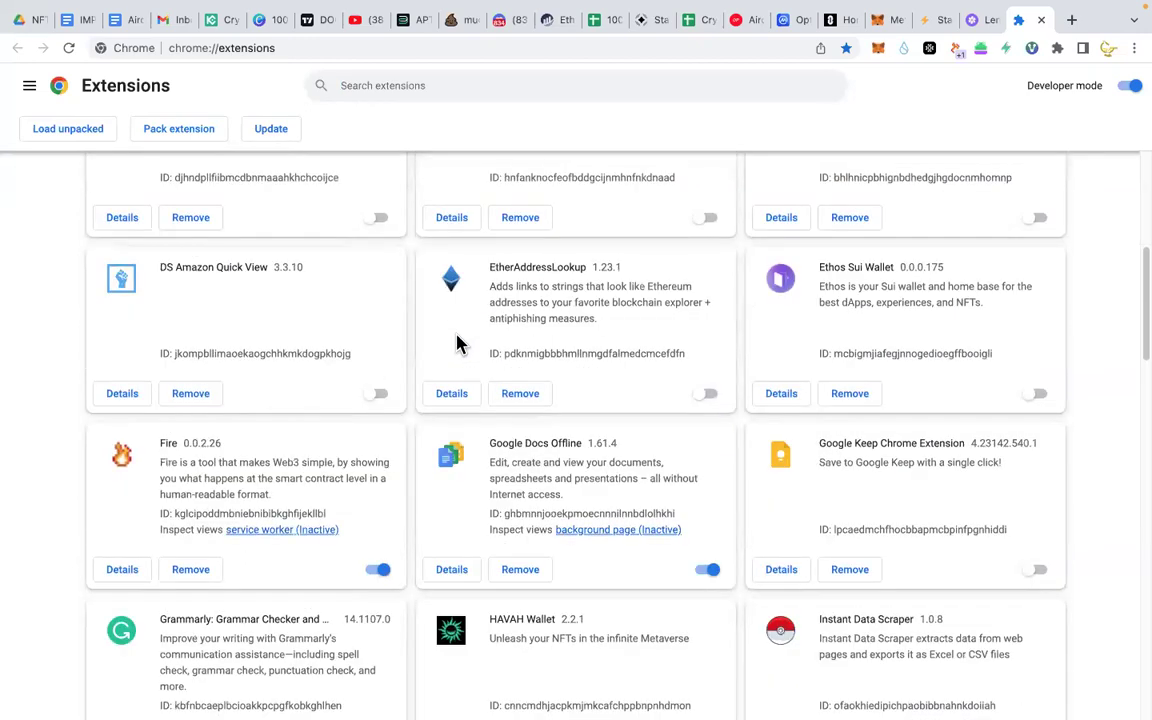
scroll(456, 343, down, 18)
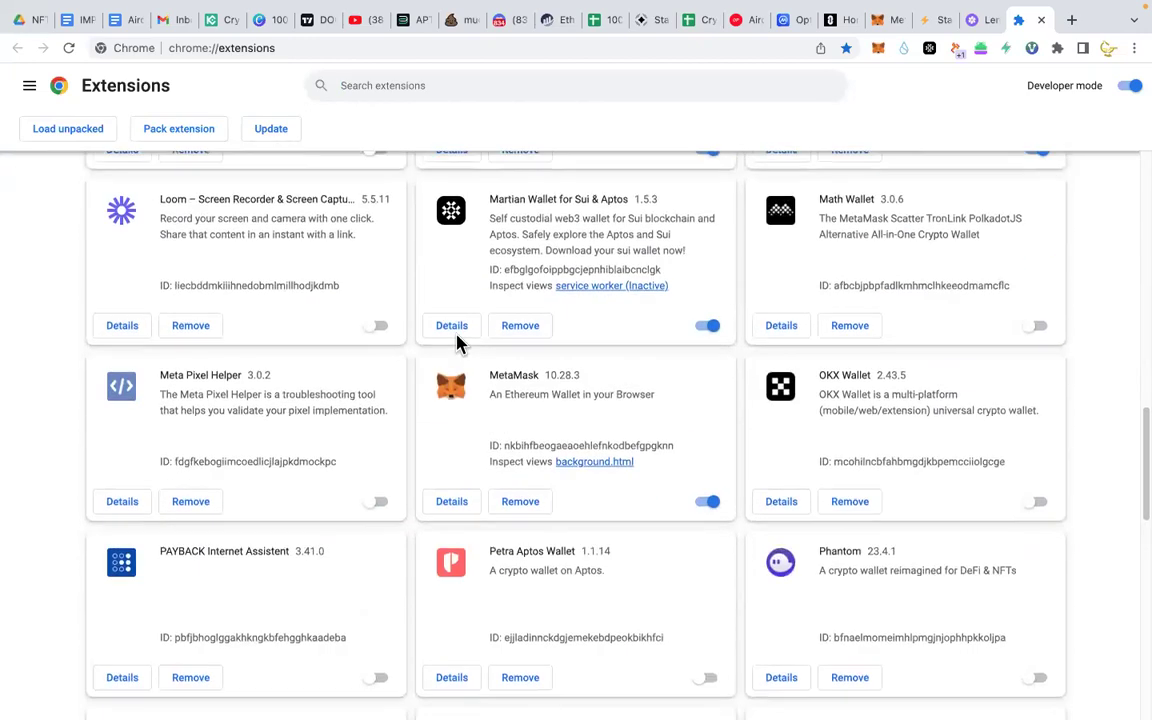
scroll(456, 343, up, 5)
scroll(458, 342, down, 4)
scroll(458, 342, down, 7)
scroll(458, 340, up, 10)
scroll(458, 340, up, 20)
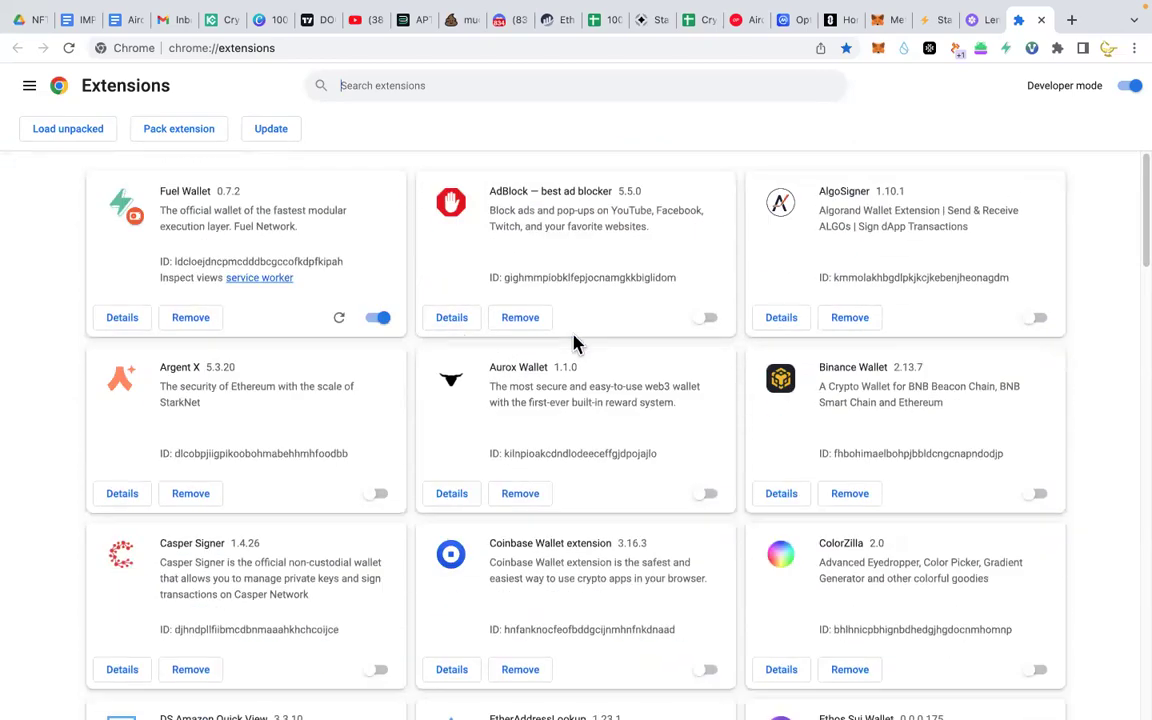
scroll(570, 343, down, 6)
scroll(570, 343, down, 20)
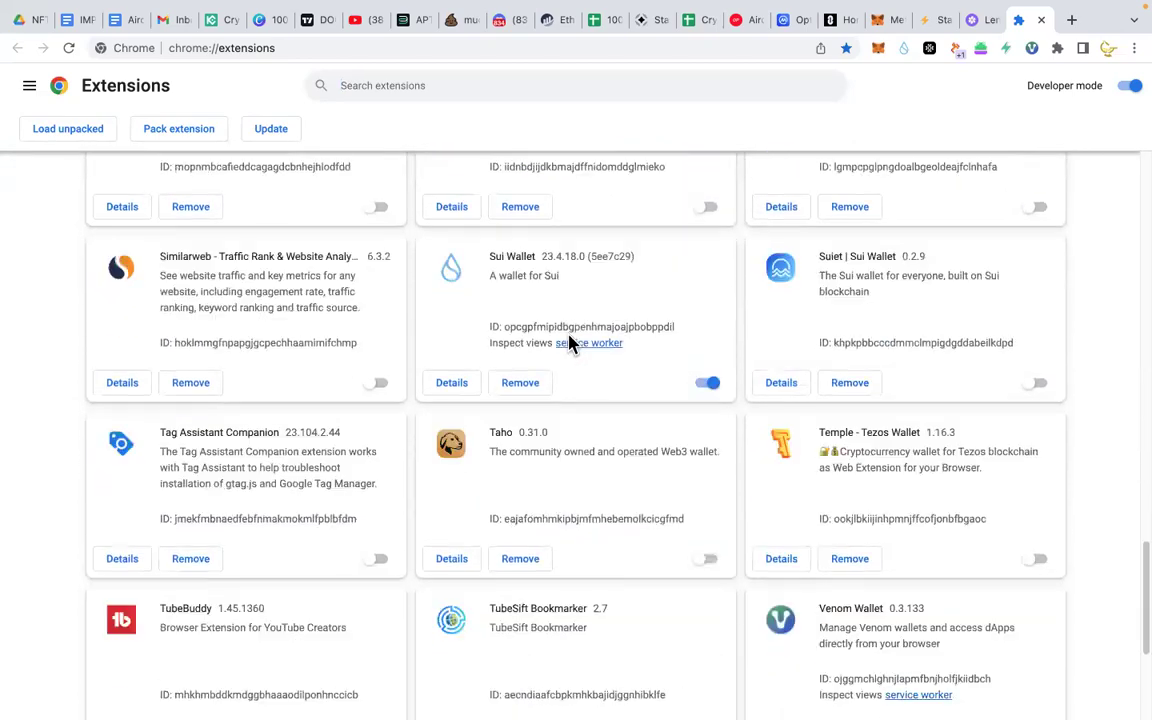
scroll(567, 344, up, 20)
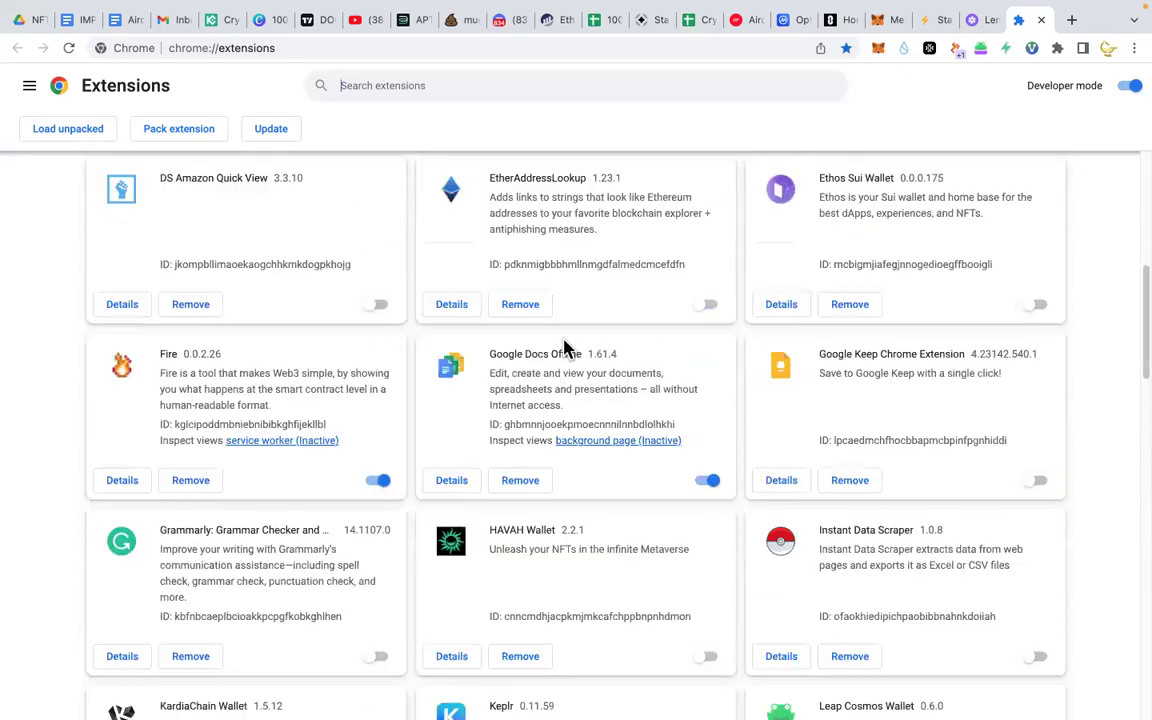
scroll(584, 360, down, 4)
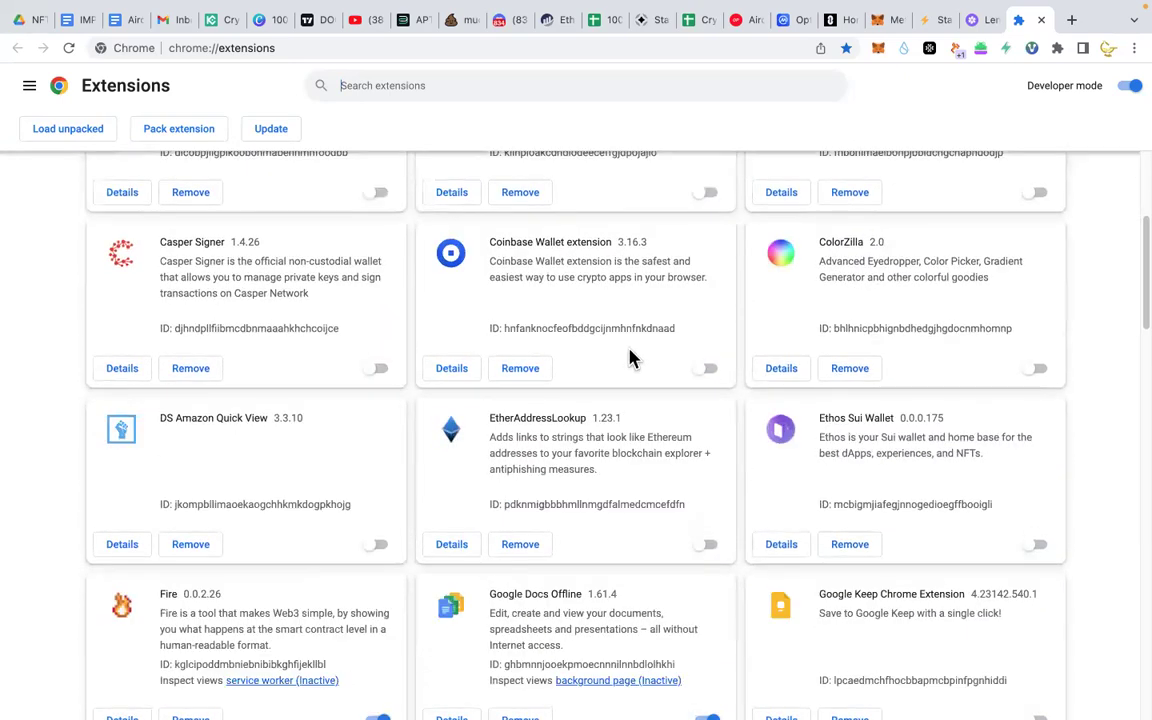
scroll(590, 350, down, 3)
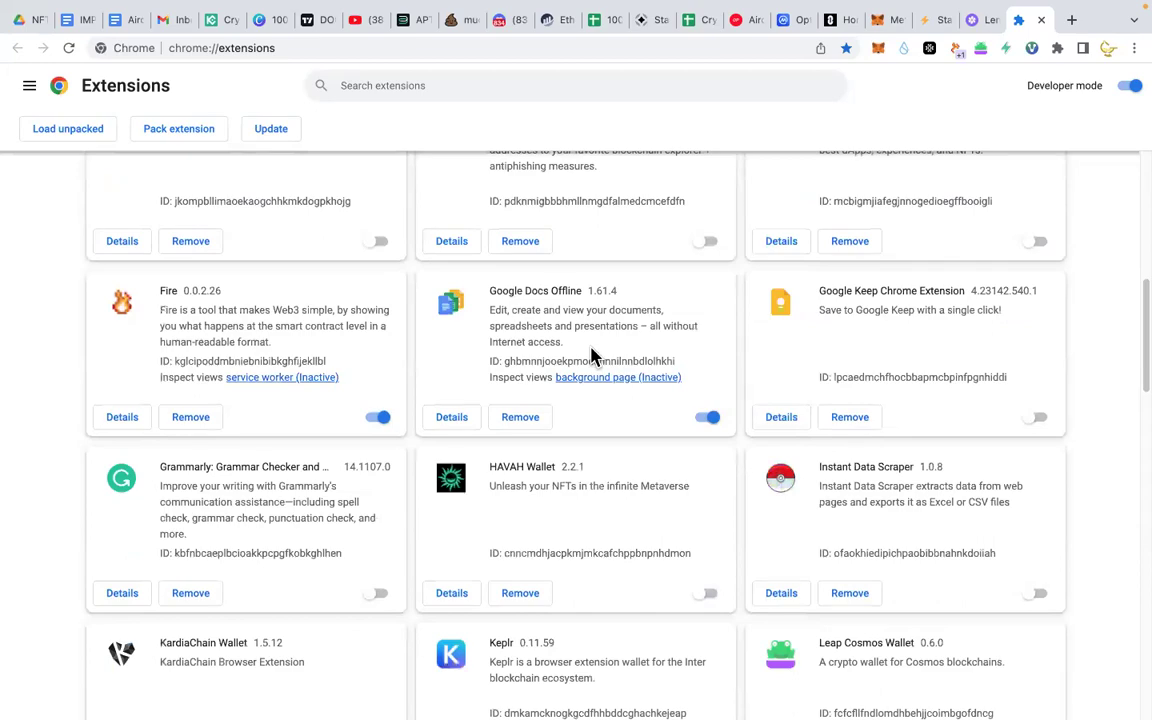
scroll(590, 355, down, 10)
scroll(592, 347, down, 6)
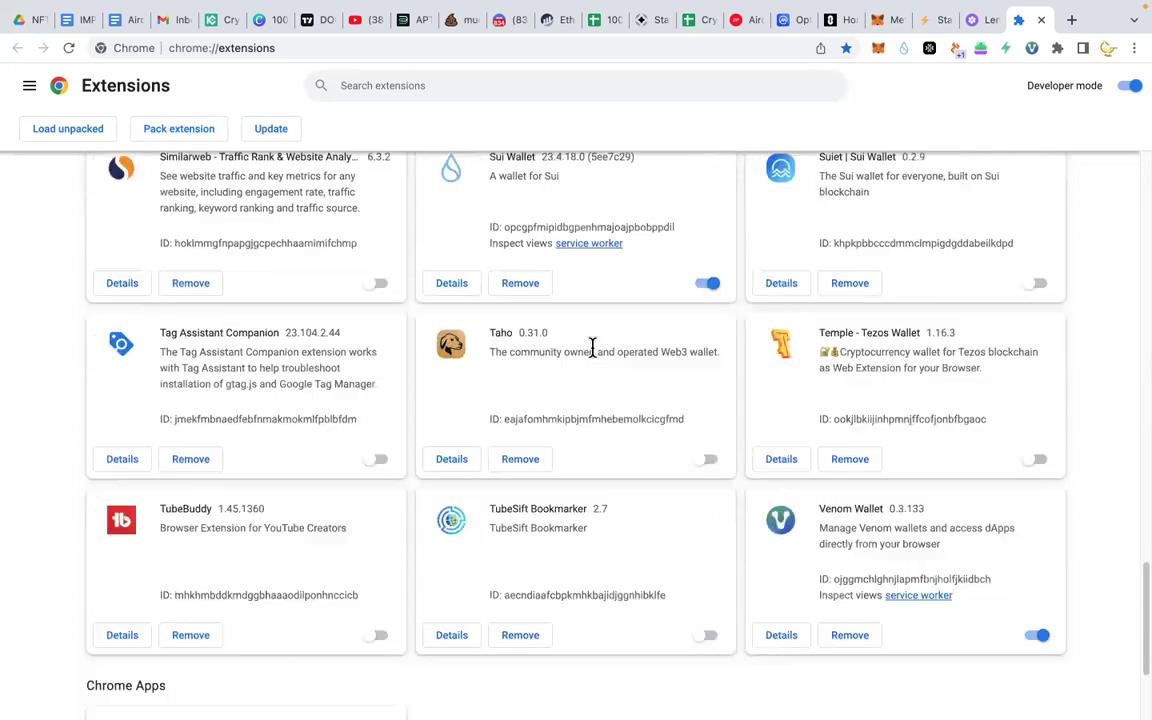
scroll(635, 355, up, 10)
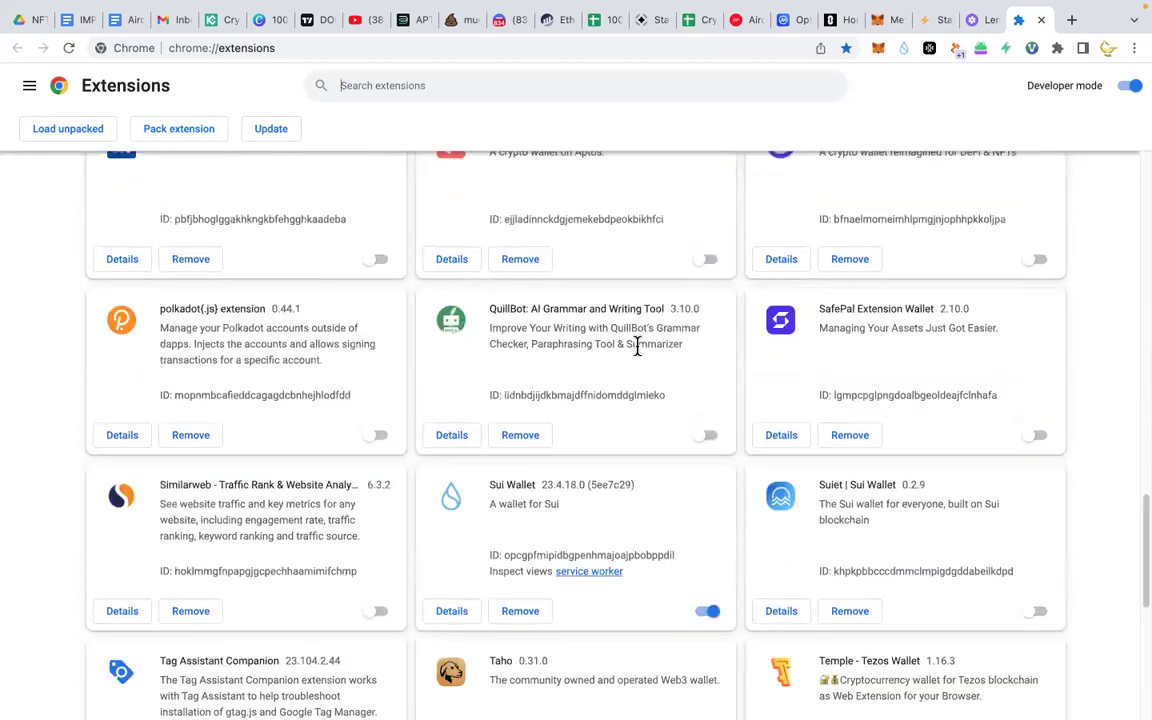
scroll(640, 355, up, 10)
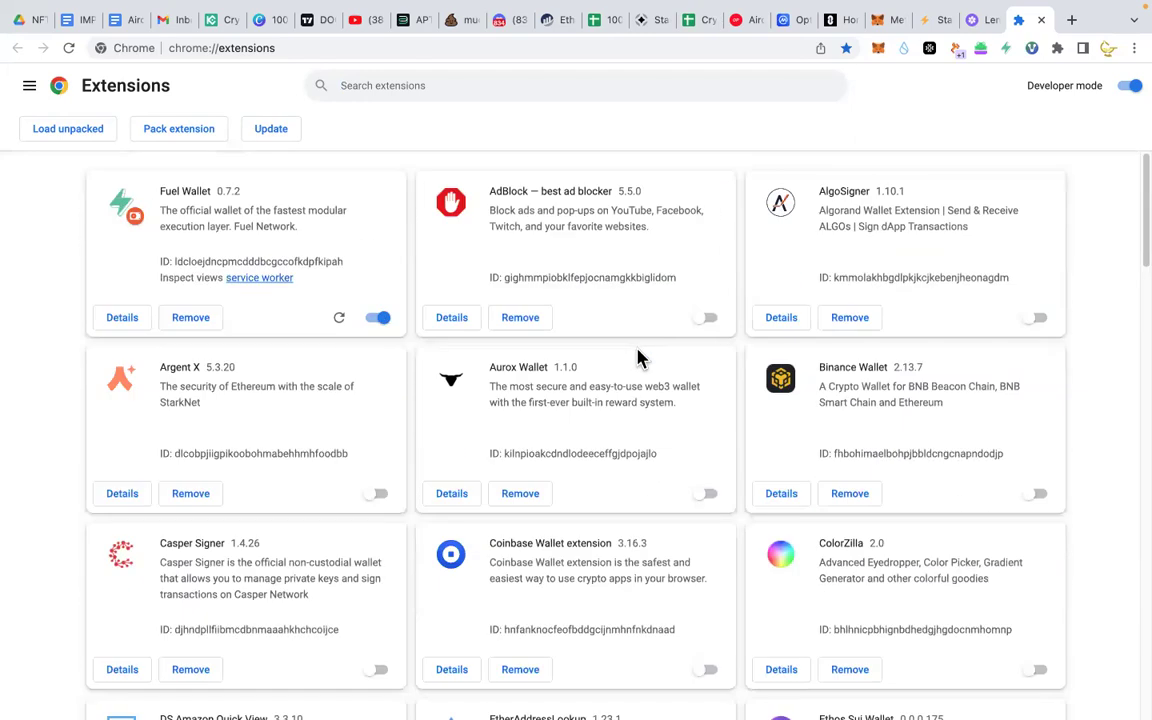
Step: Find the Taho wallet among the installed extensions and enable it
scroll(745, 345, down, 1)
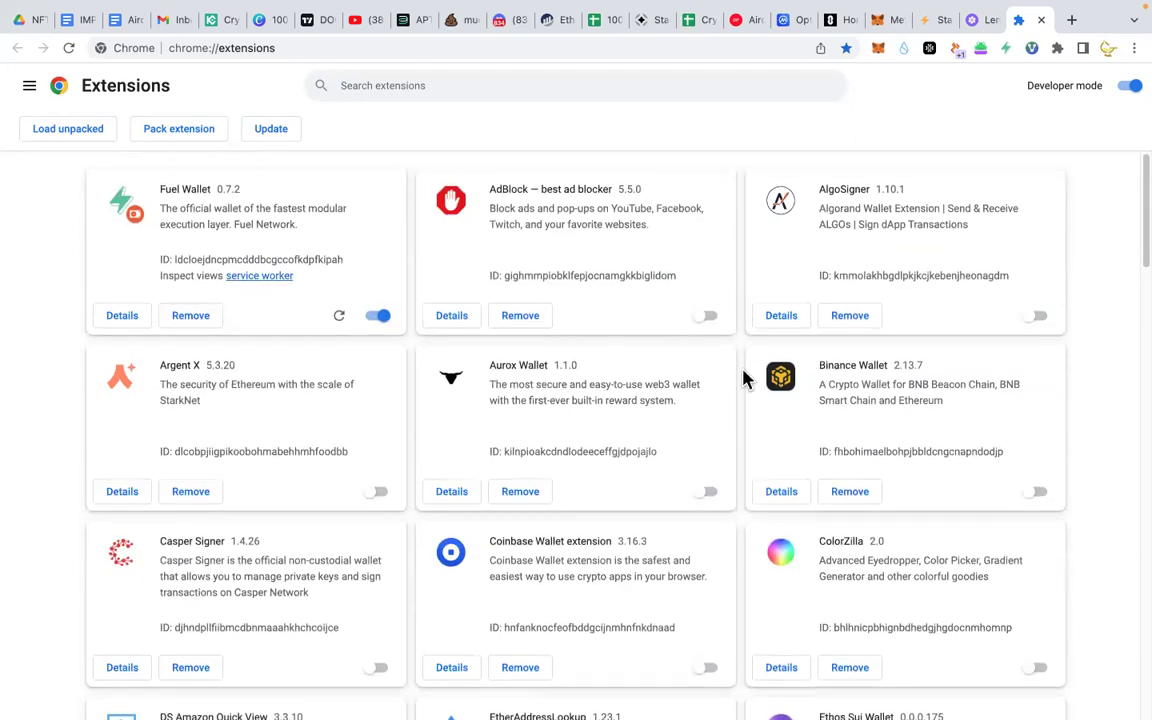
scroll(851, 365, down, 5)
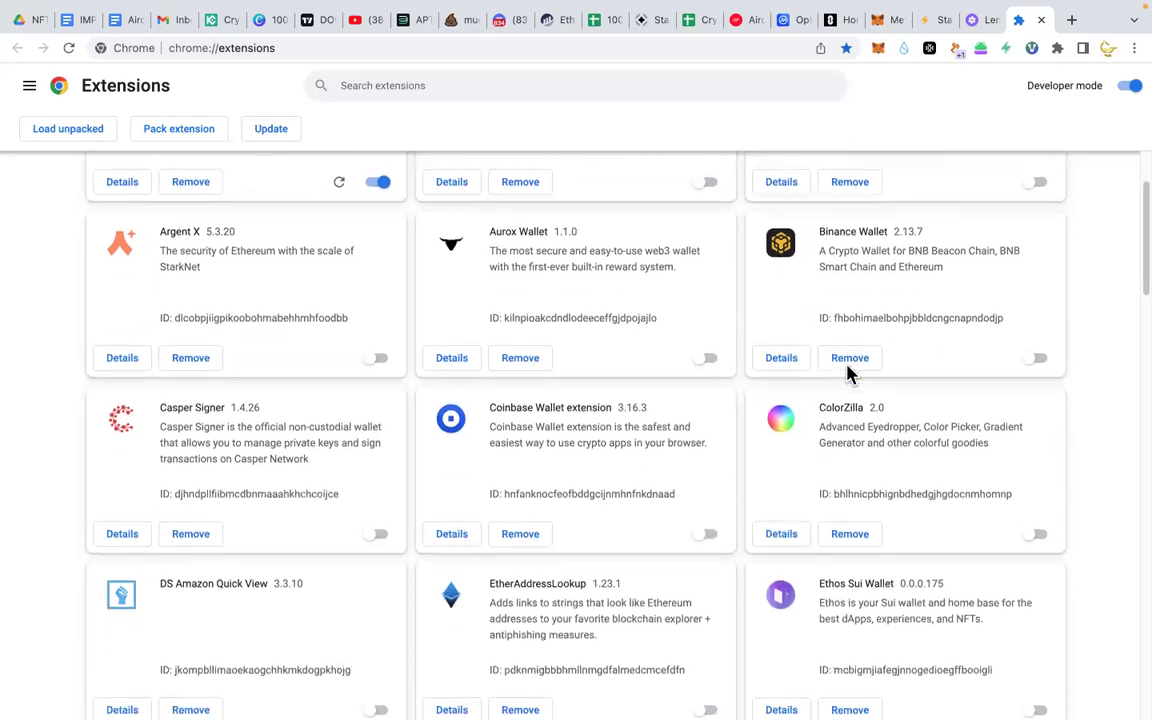
scroll(848, 375, down, 8)
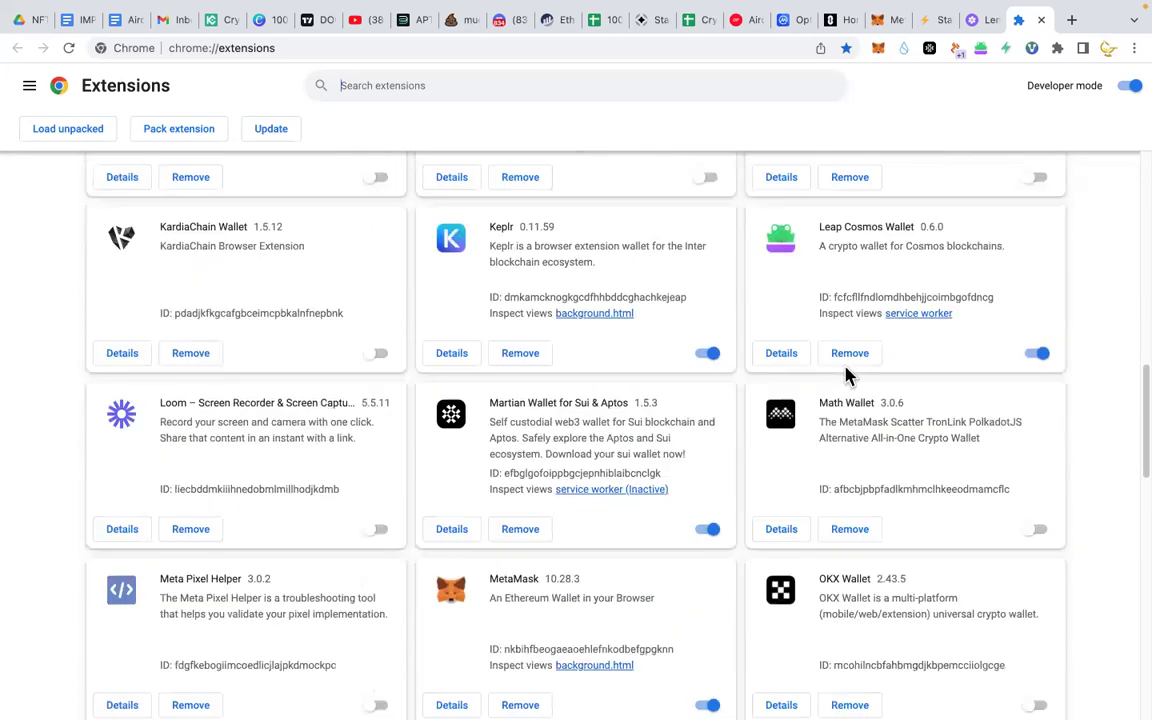
scroll(846, 386, down, 7)
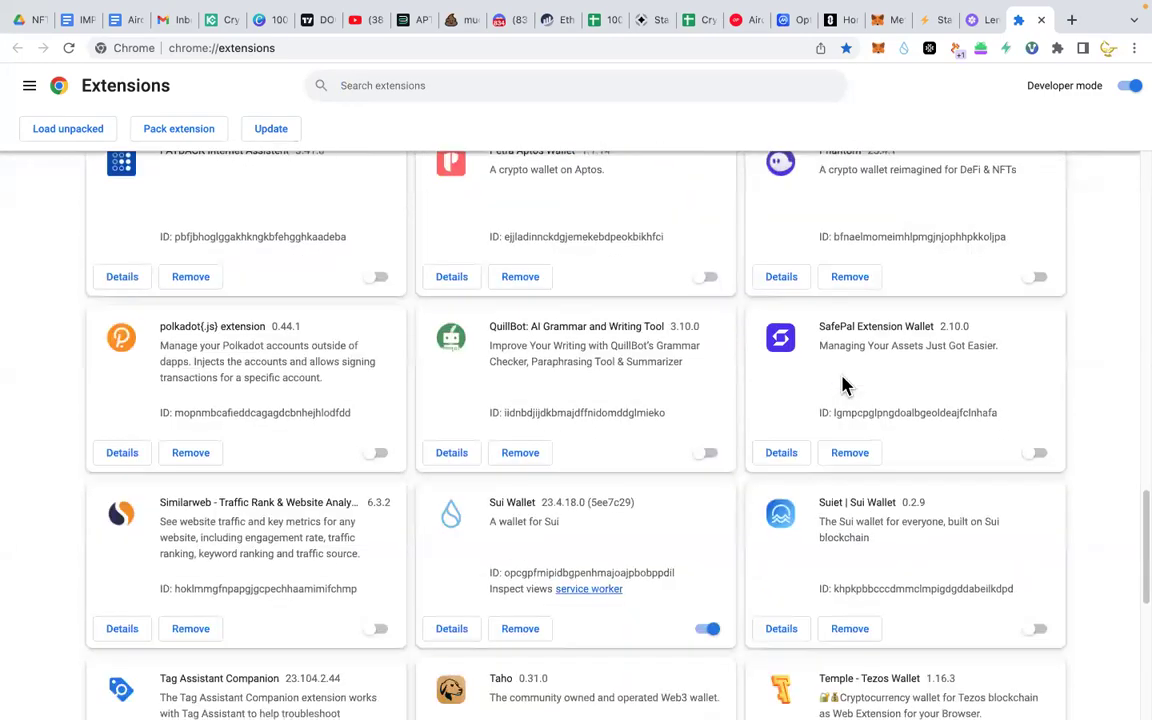
click(706, 541)
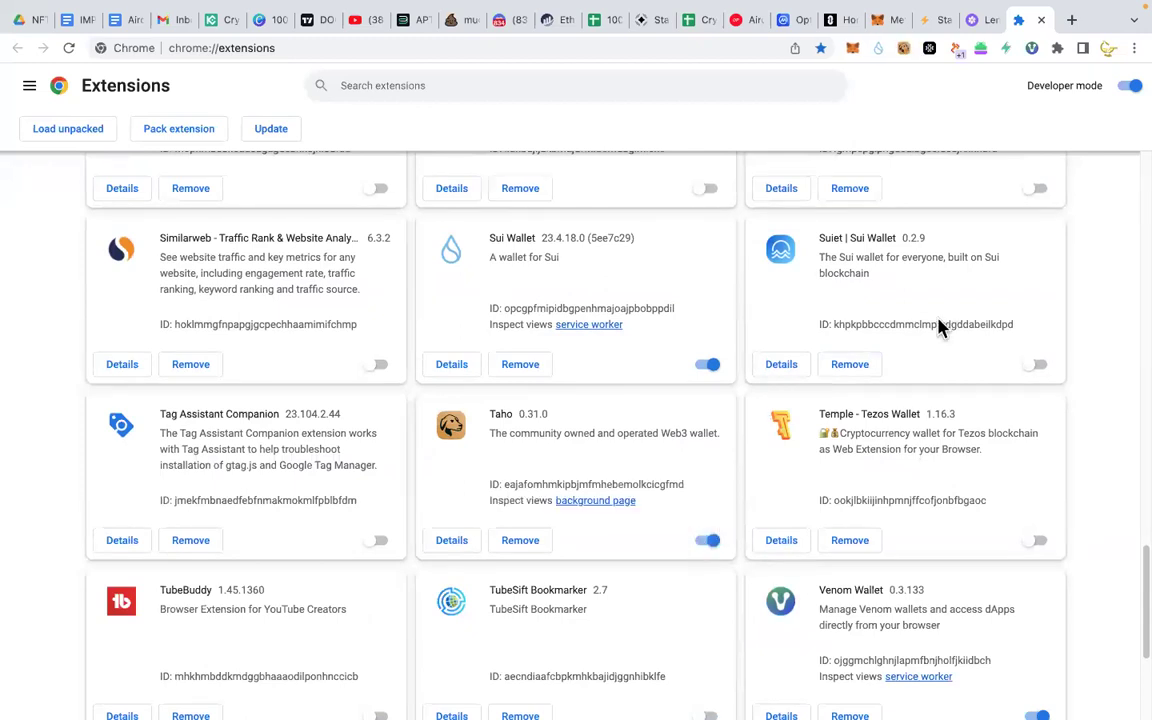
Step: Open the Taho wallet's portfolio overview and show its portfolio abilities
click(903, 49)
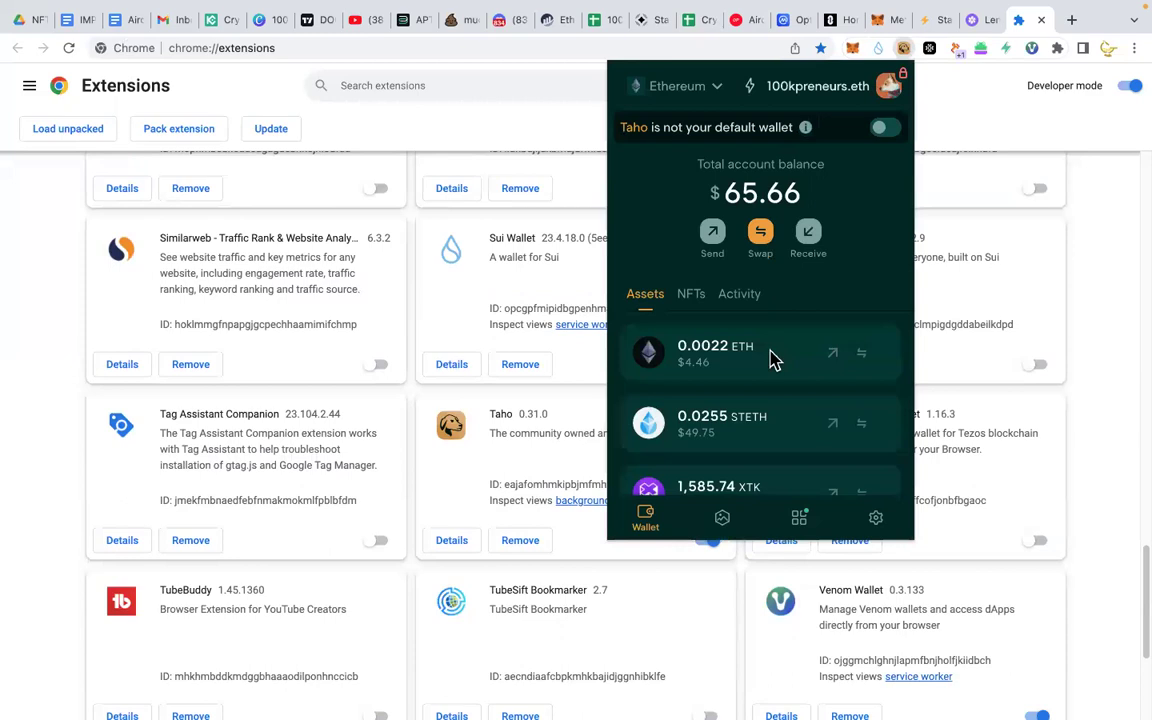
click(805, 522)
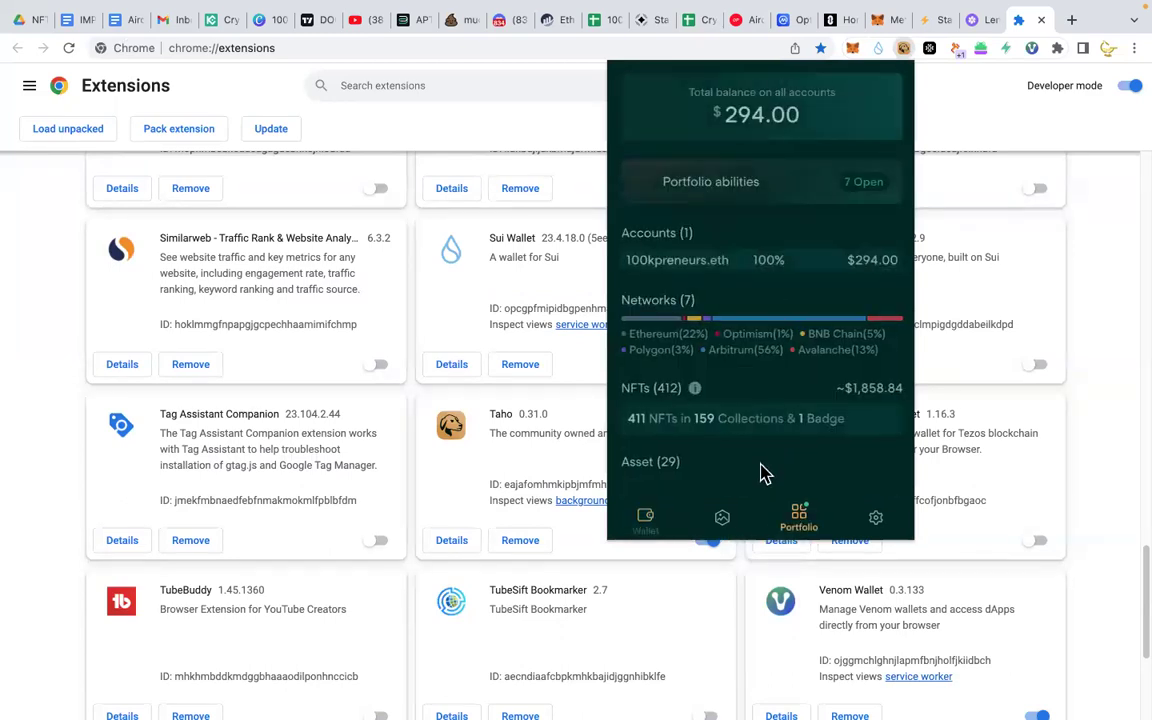
click(841, 185)
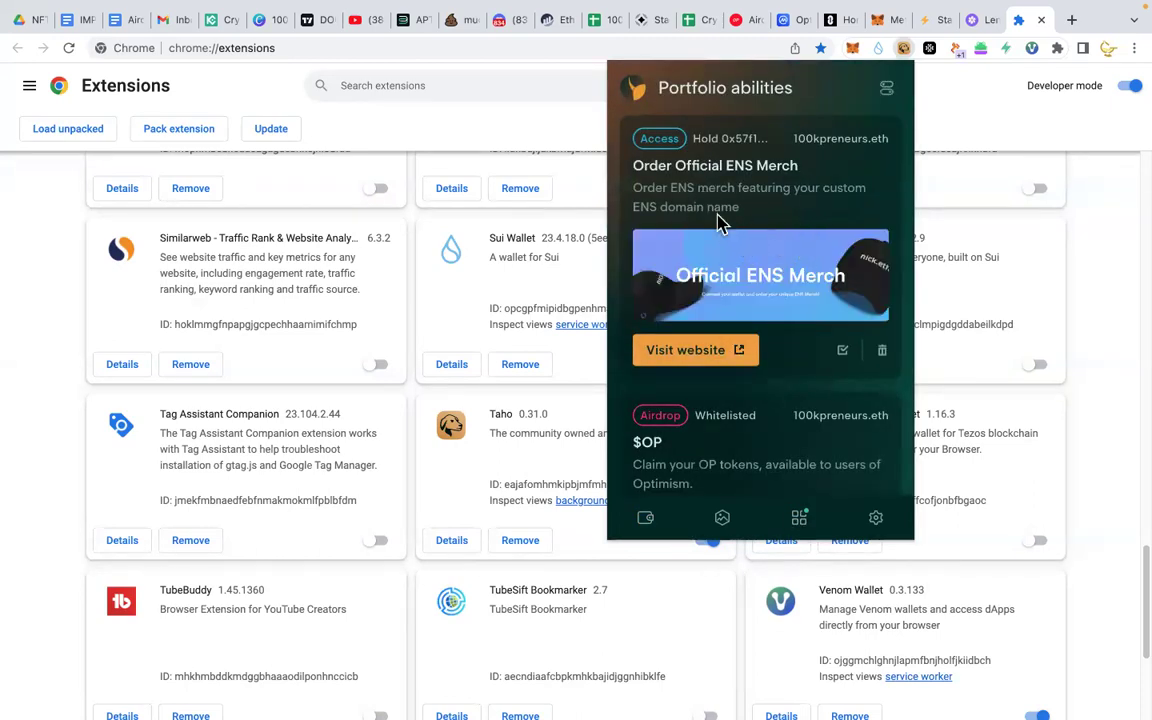
Step: Review the wallet's access and airdrop offers, from the $OP and RabbitHole entries to $ARB, the NFT claim and the Gemesis Holder's Channel
scroll(786, 281, down, 1)
scroll(786, 281, down, 1)
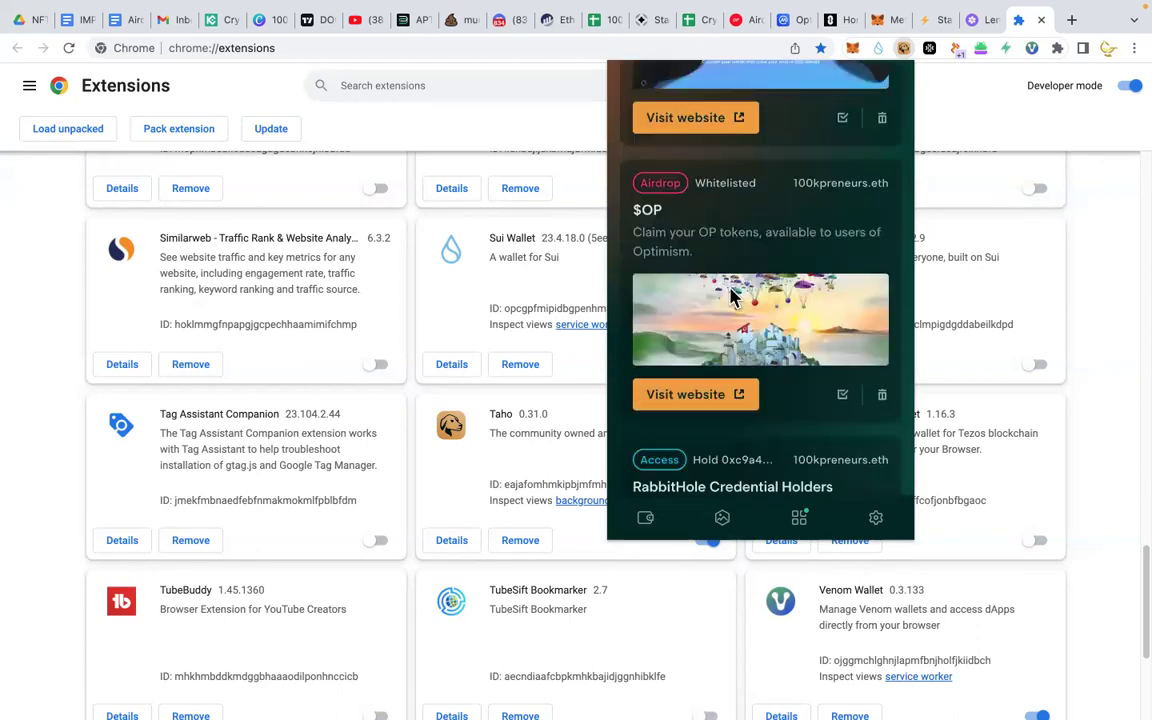
scroll(773, 286, down, 1)
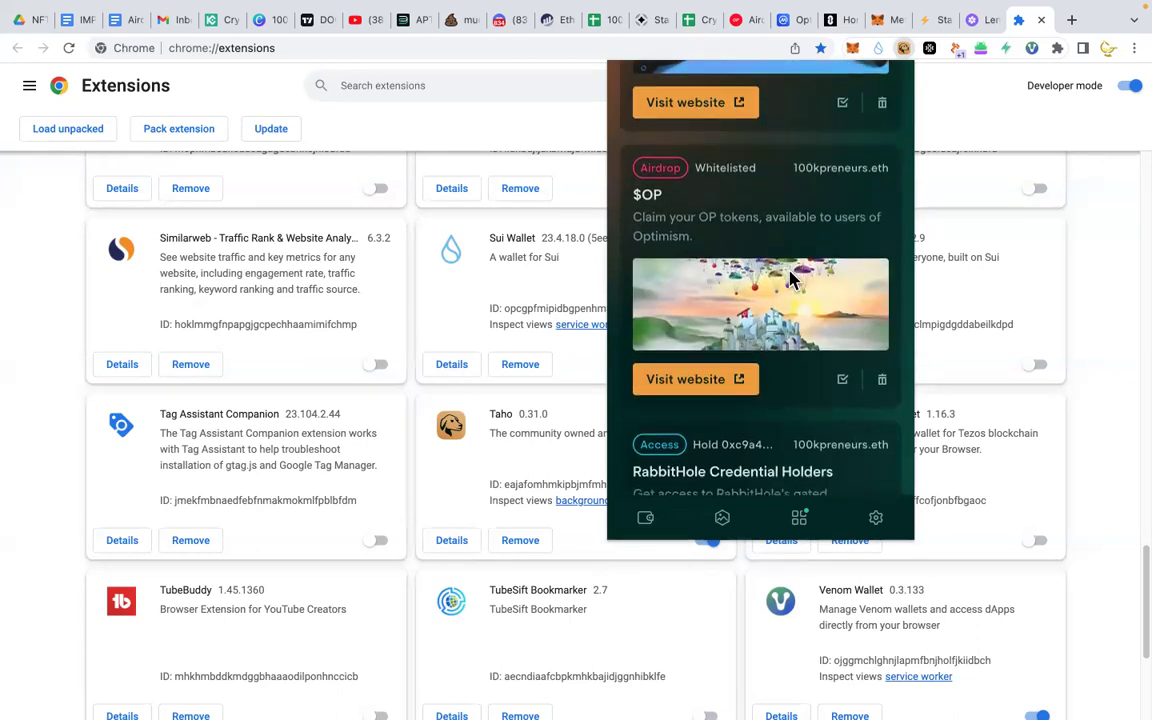
scroll(773, 286, down, 2)
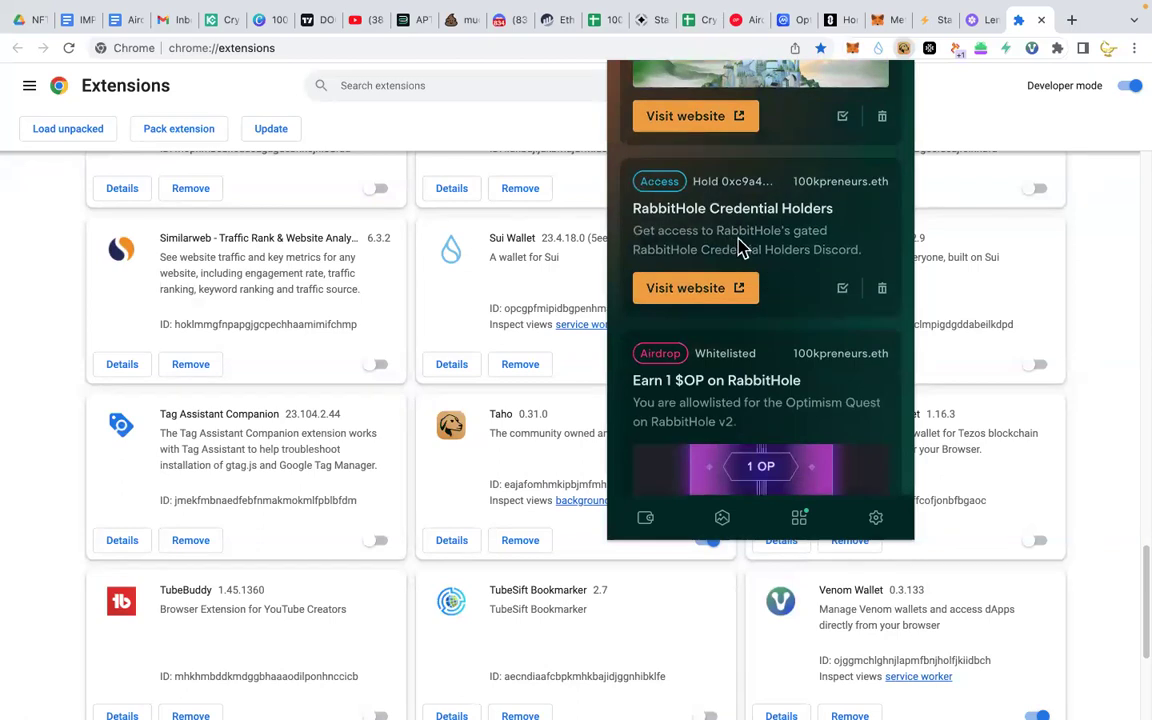
scroll(748, 250, down, 1)
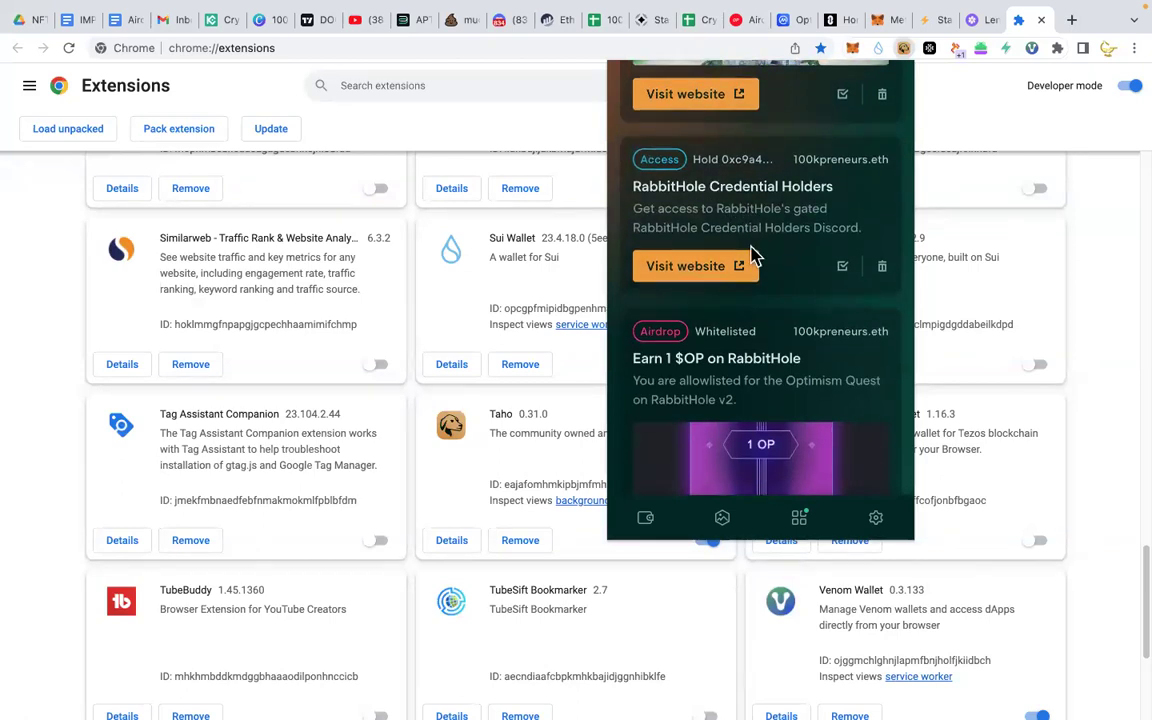
scroll(755, 260, down, 3)
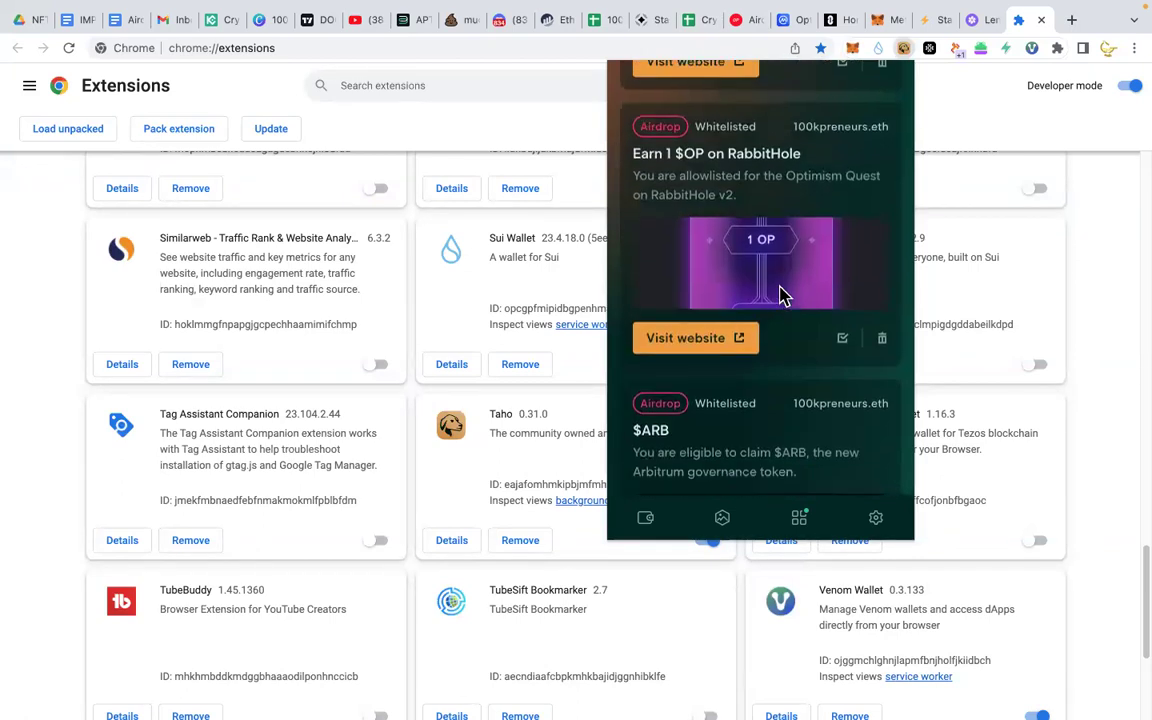
scroll(783, 296, down, 4)
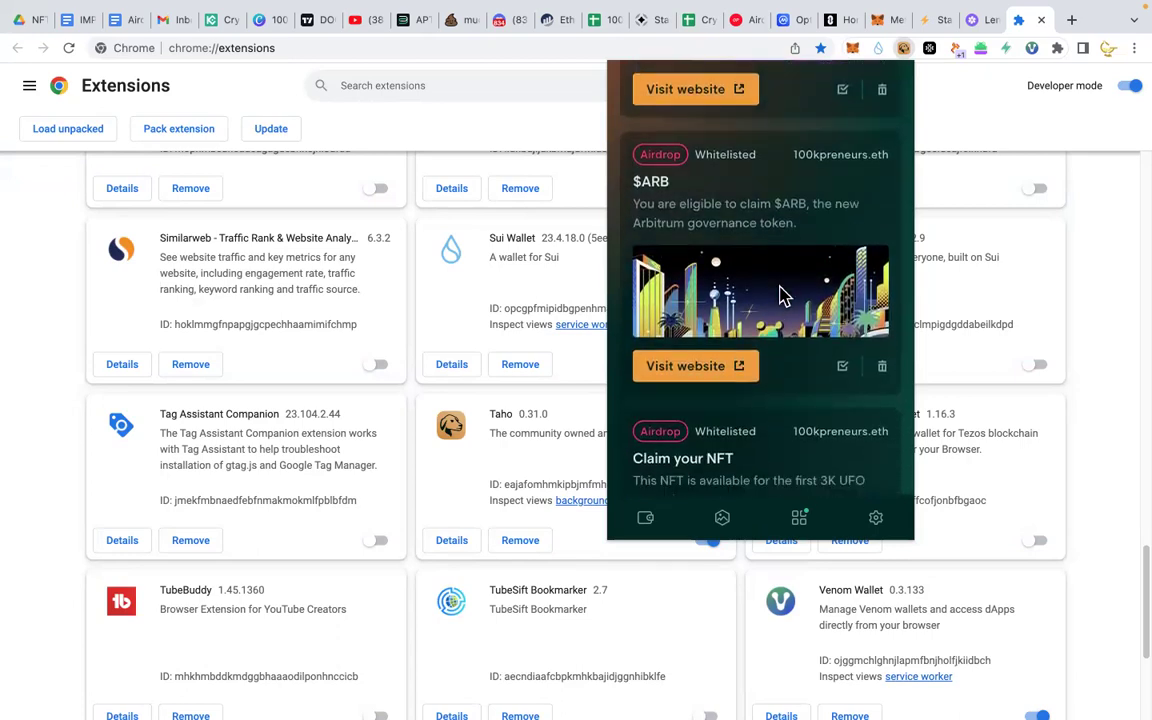
scroll(780, 340, down, 3)
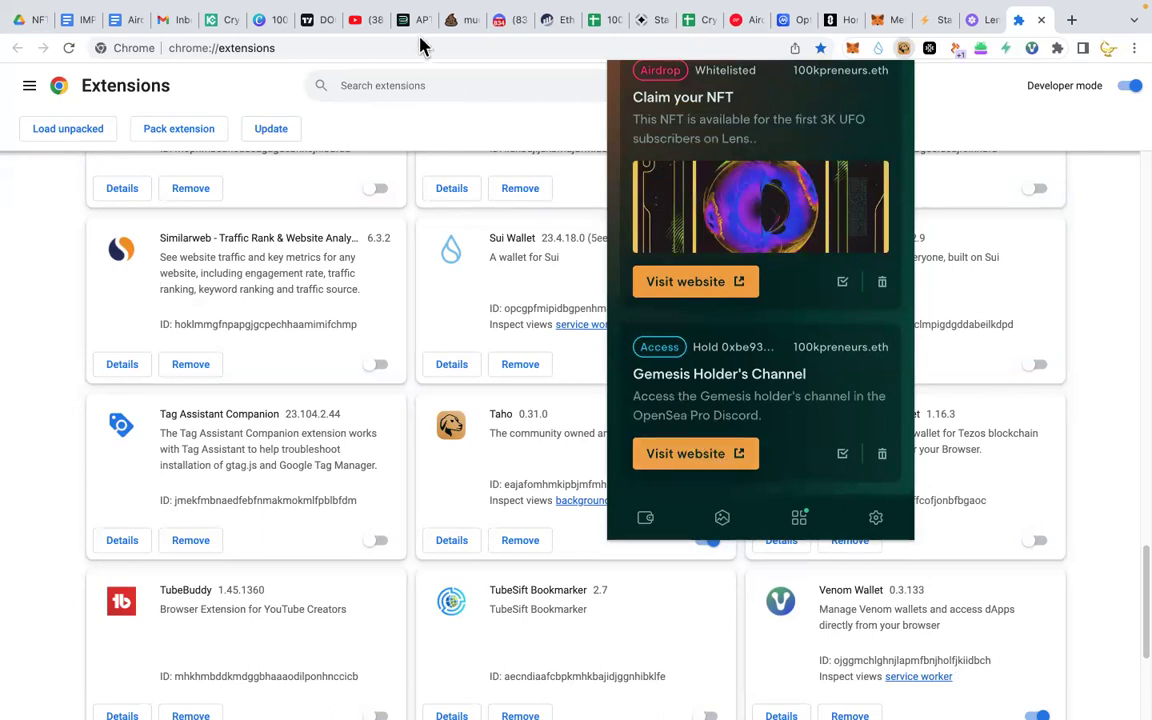
Step: Dismiss the Taho wallet and close the Extensions and Lenster pages to return to the Stargate x Galxe proposal on Snapshot
click(1037, 28)
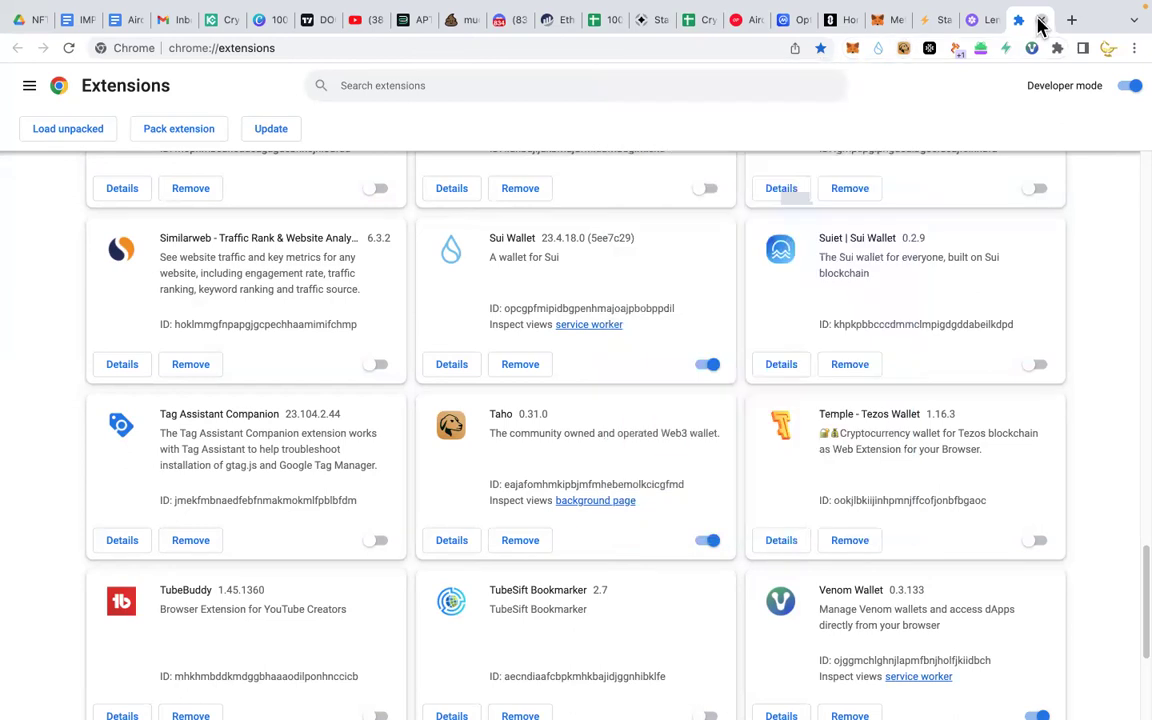
click(1039, 22)
click(1042, 28)
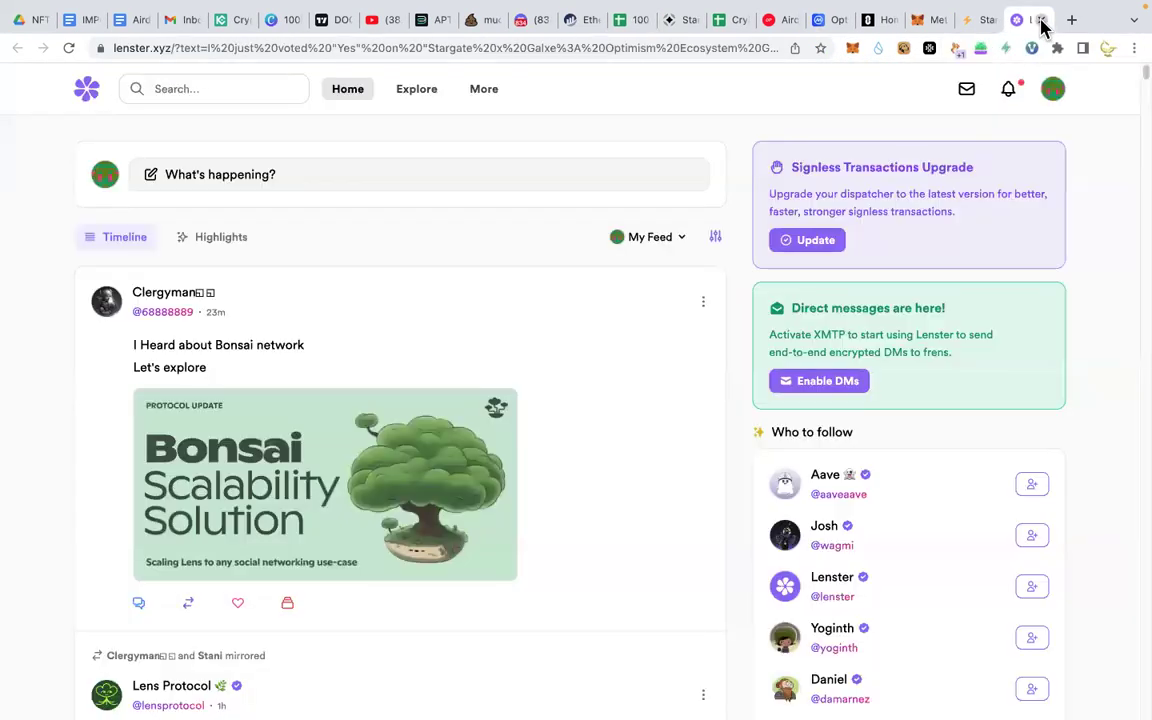
click(1041, 21)
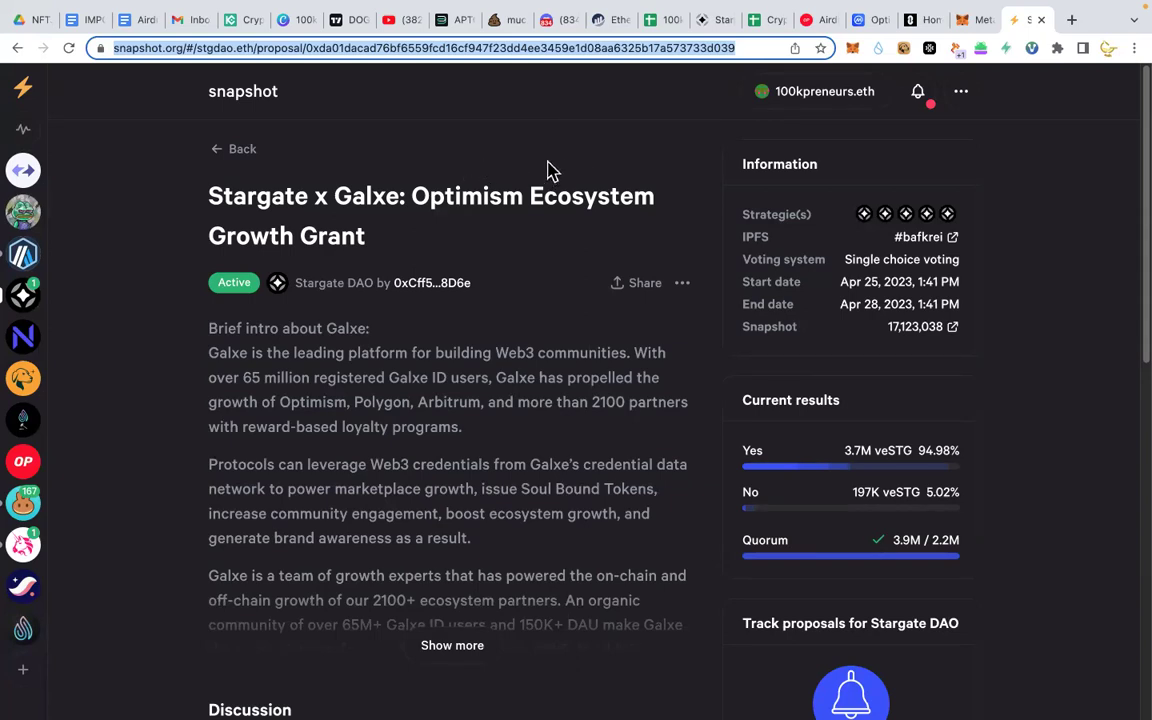
Step: Switch to the 100kCrypto Investing Discord server, look over its channel list and open the crypto-101 channel
click(560, 22)
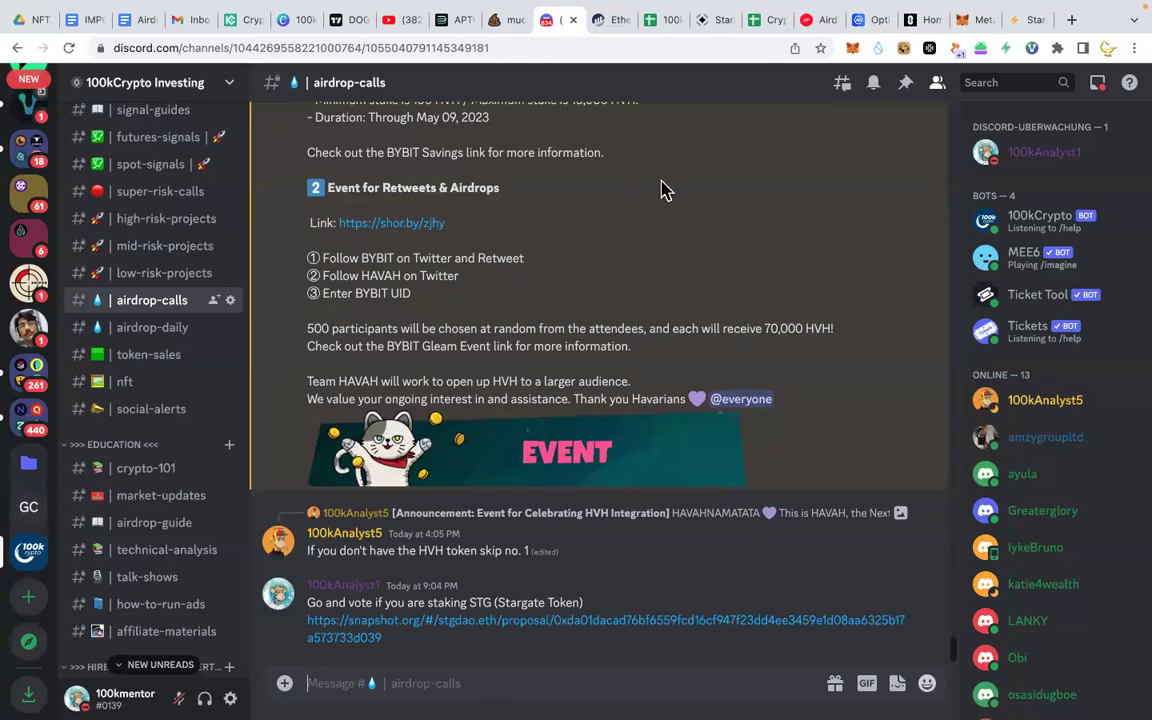
scroll(205, 290, up, 10)
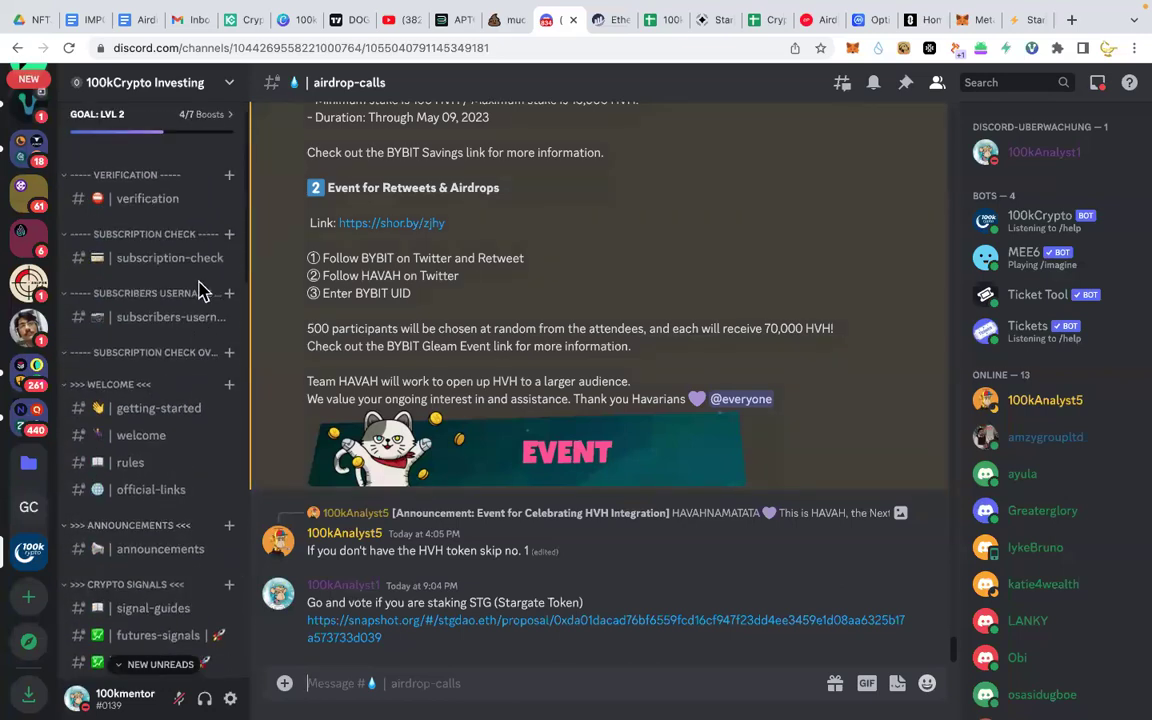
scroll(200, 290, down, 10)
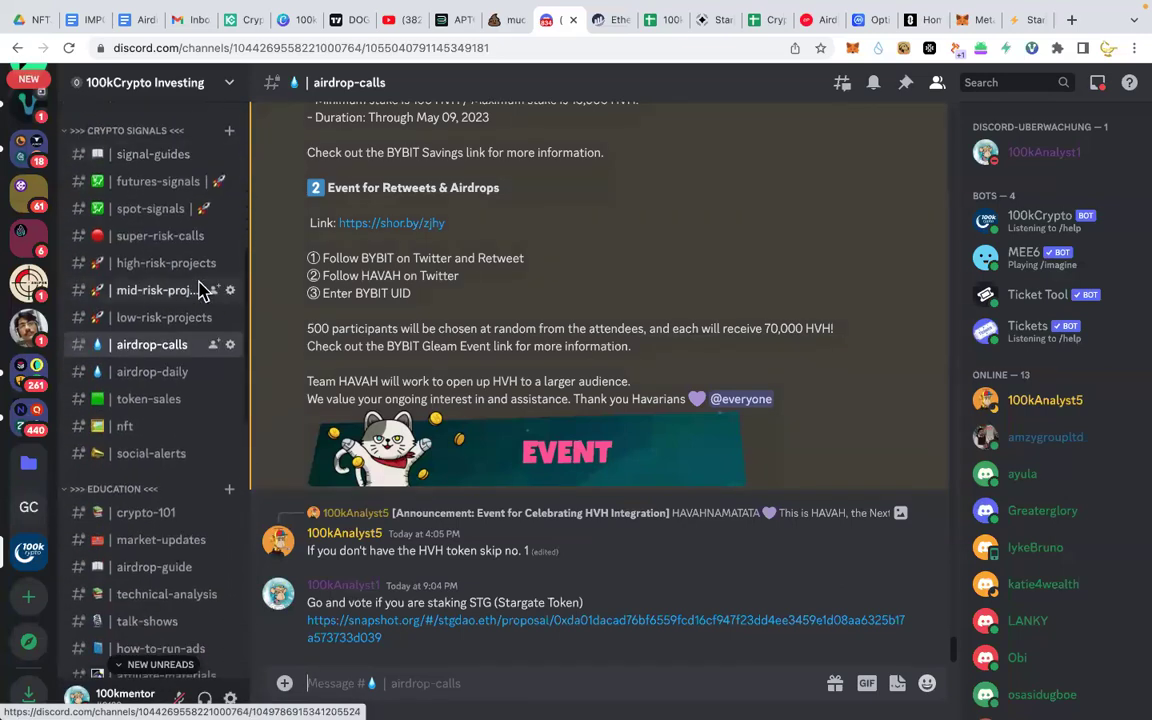
scroll(200, 290, down, 2)
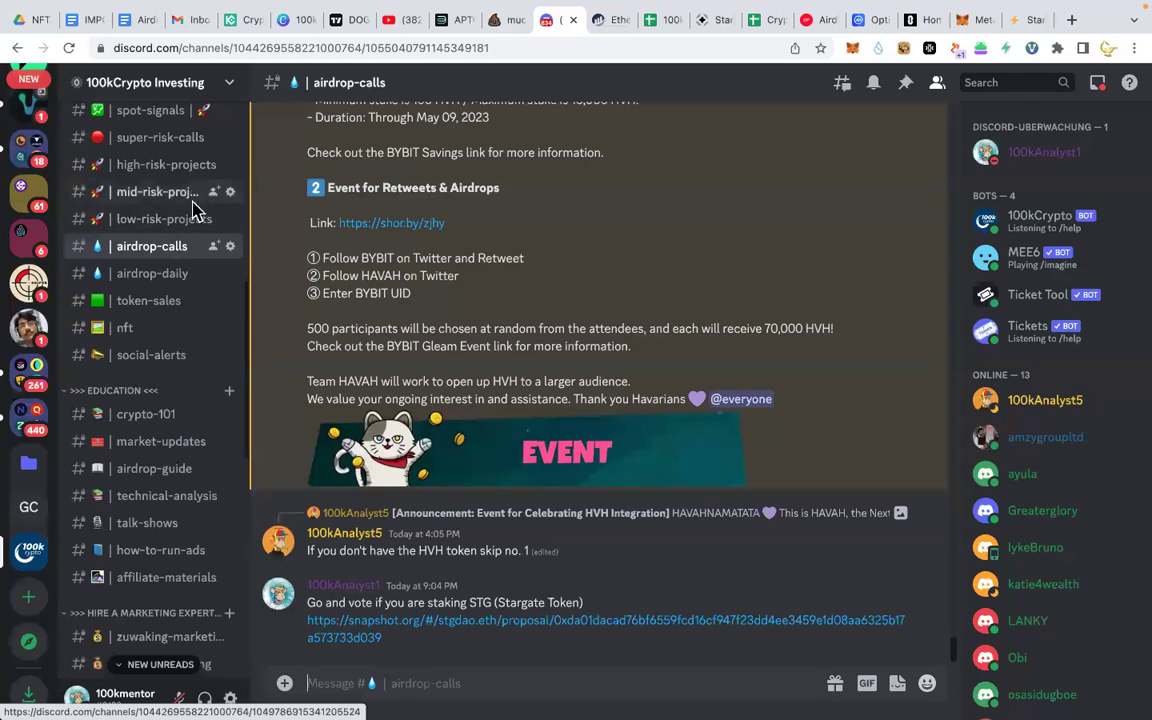
scroll(193, 240, down, 3)
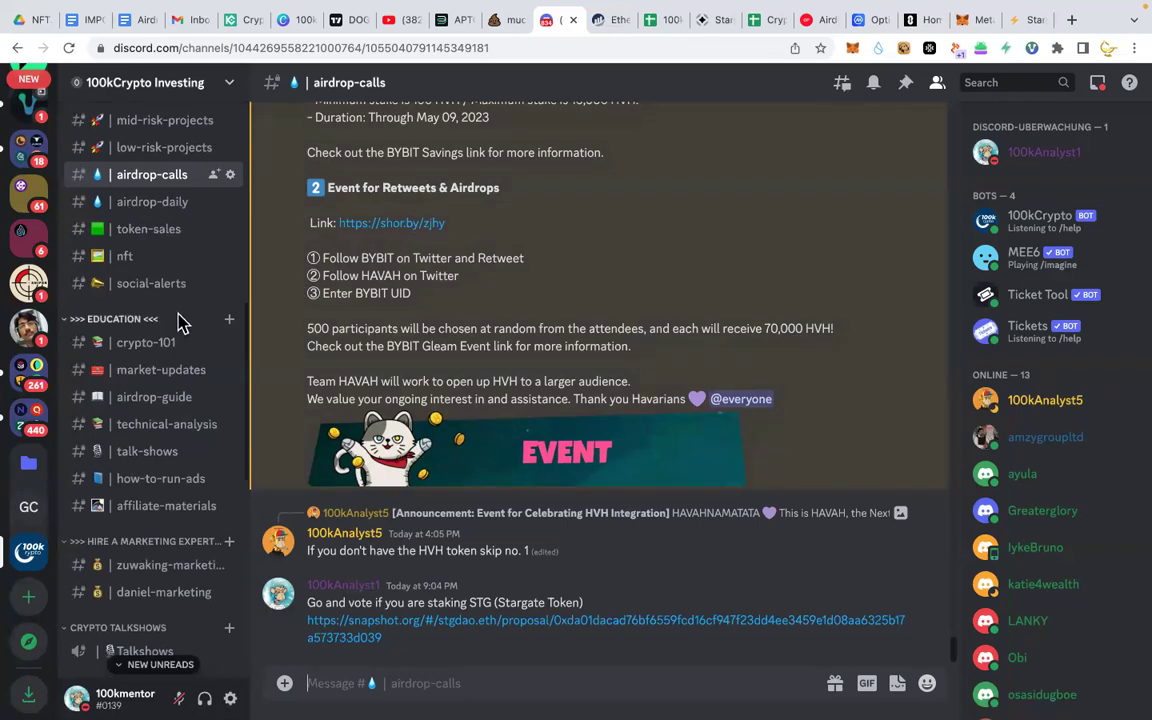
scroll(160, 318, up, 3)
scroll(200, 320, down, 3)
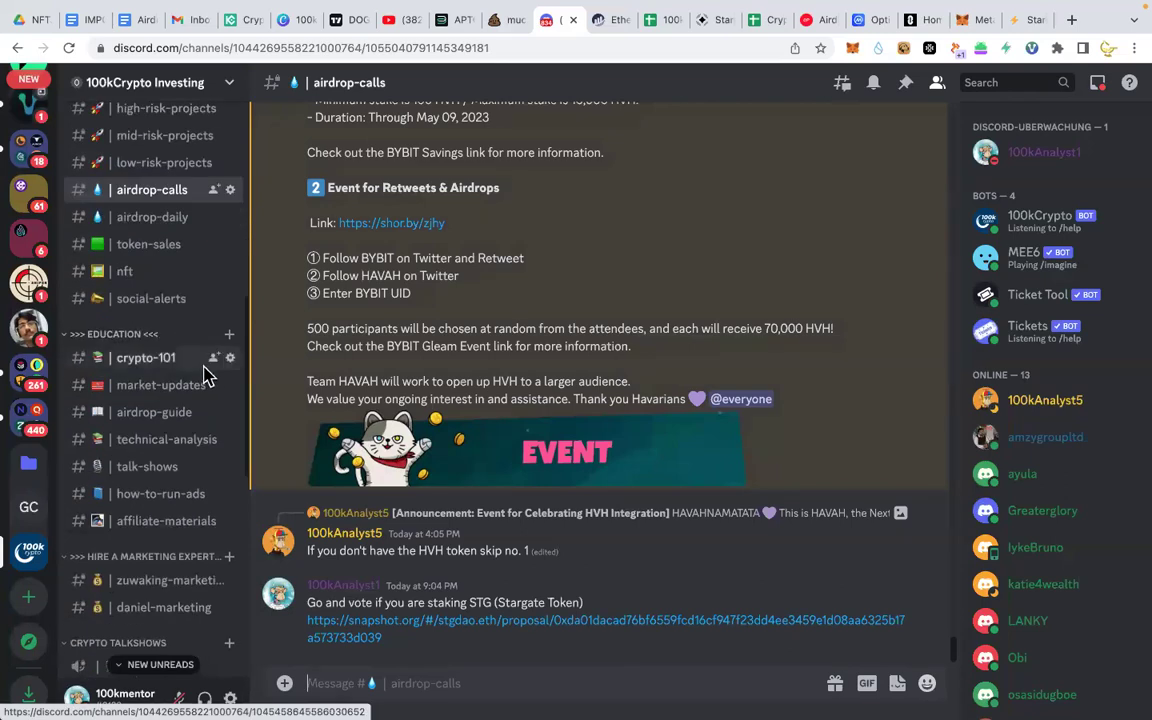
click(177, 366)
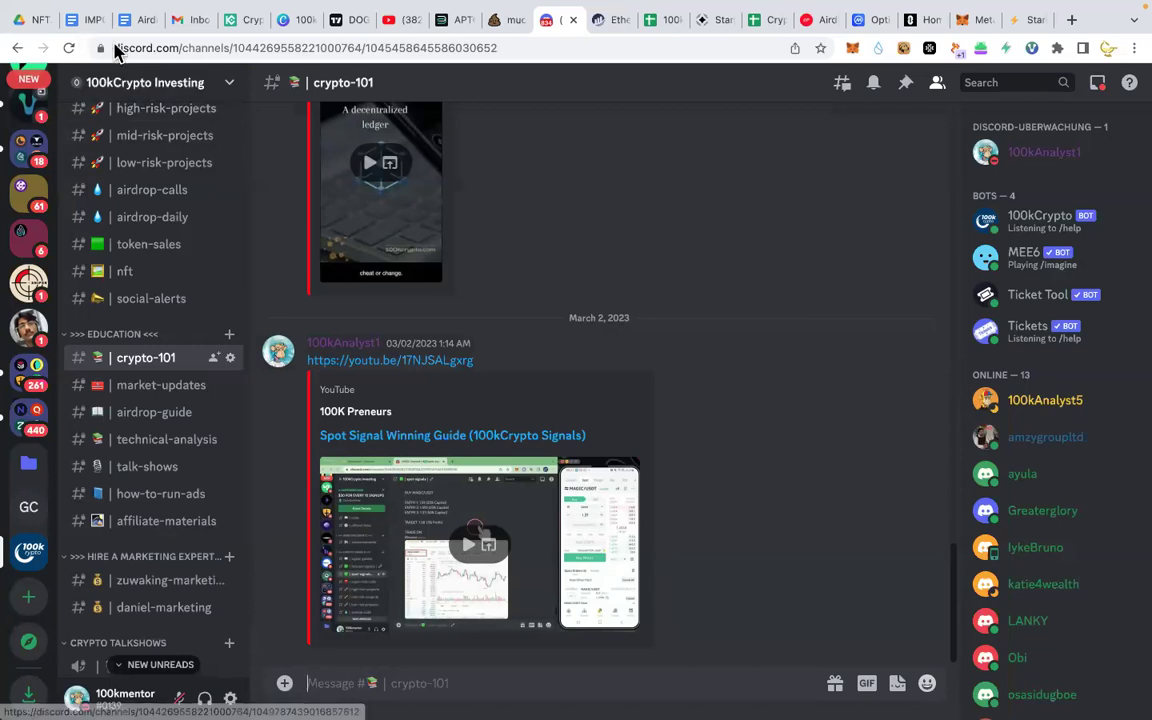
Step: Examine the server's channel categories, from Verification and Welcome through Crypto Signals to Education
scroll(148, 250, up, 10)
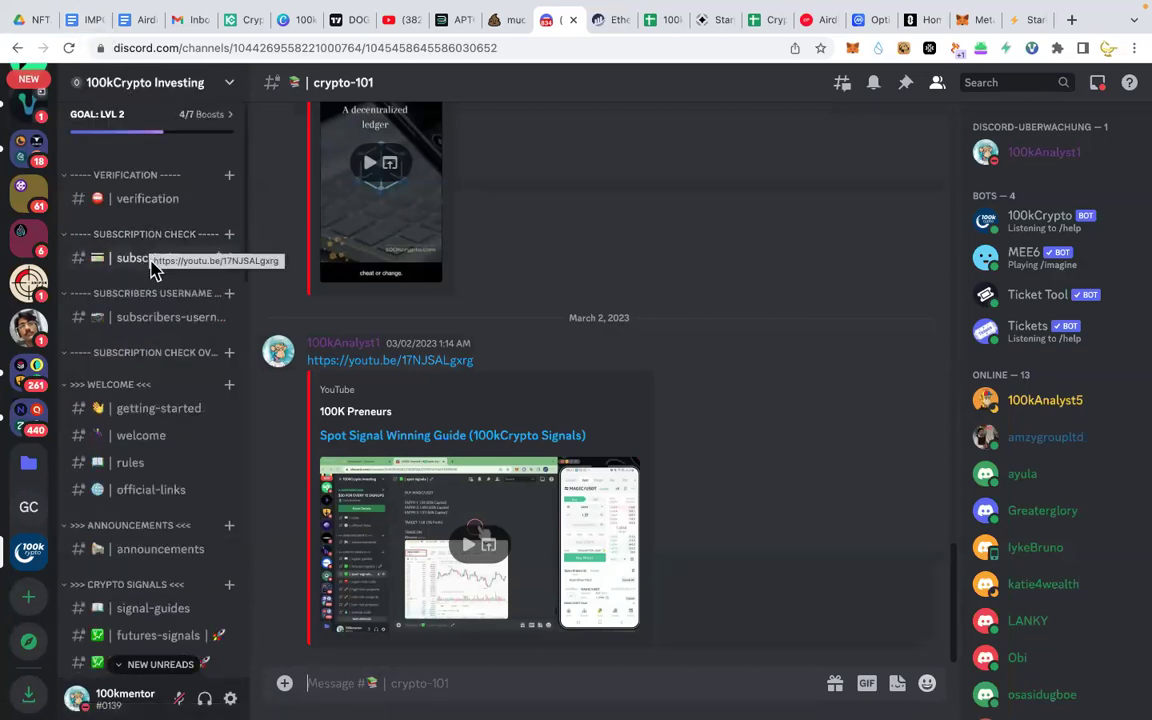
scroll(146, 340, down, 8)
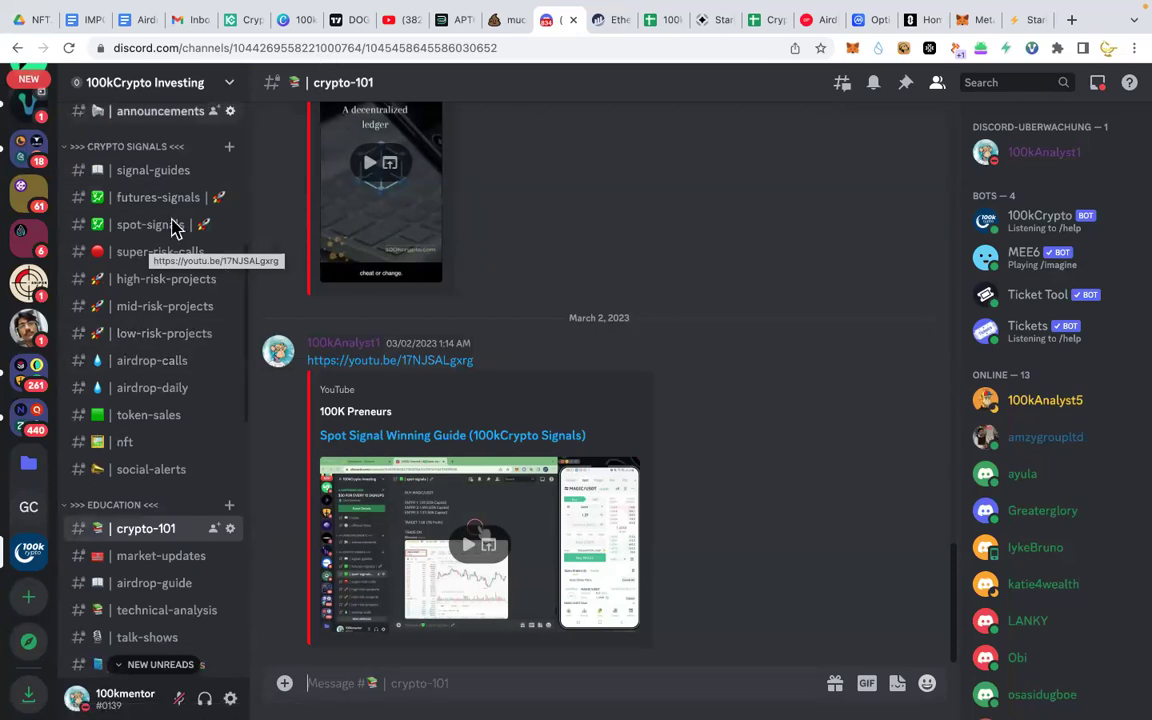
scroll(190, 332, down, 5)
scroll(190, 332, down, 4)
scroll(190, 332, up, 12)
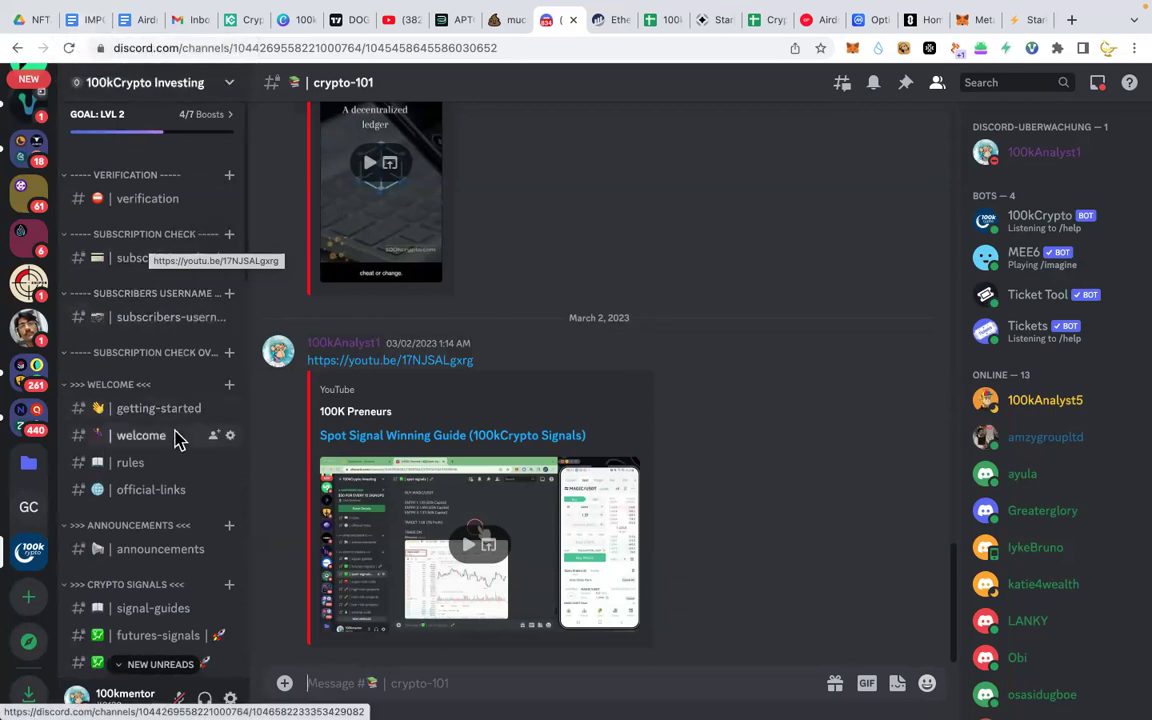
scroll(175, 438, down, 5)
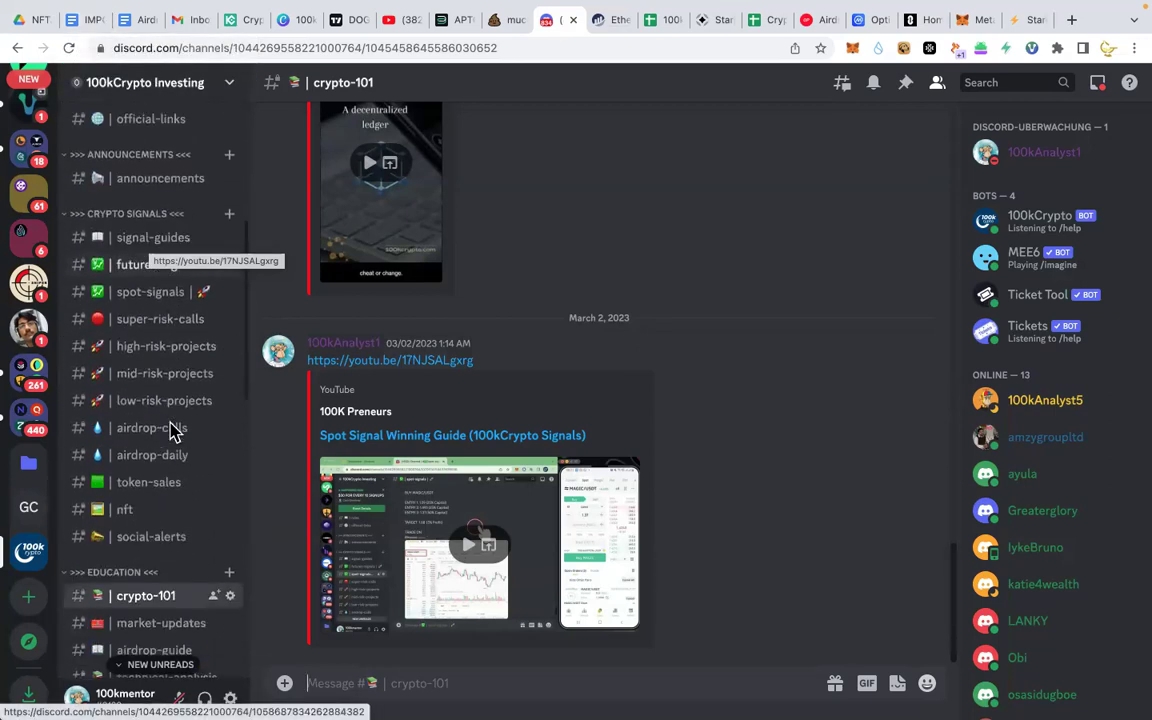
scroll(172, 440, down, 3)
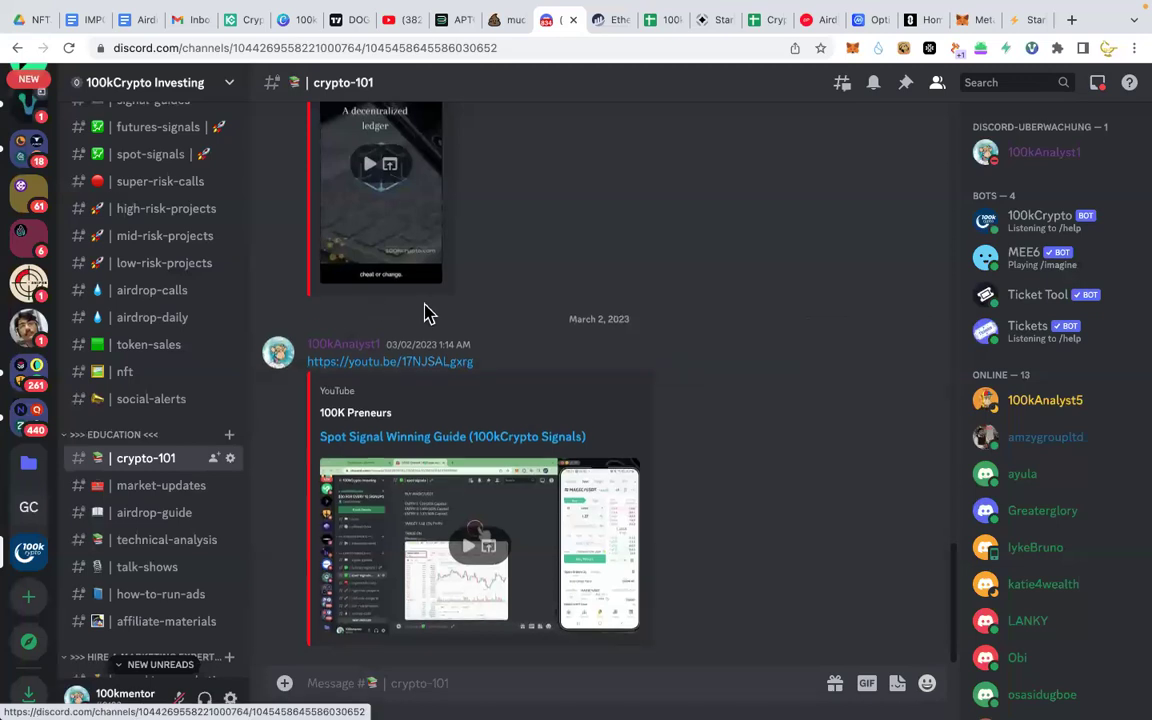
Step: Look back through the crypto-101 posts for the crypto tutorial playlist shared on 01/28/2023
scroll(448, 368, up, 7)
scroll(446, 368, down, 7)
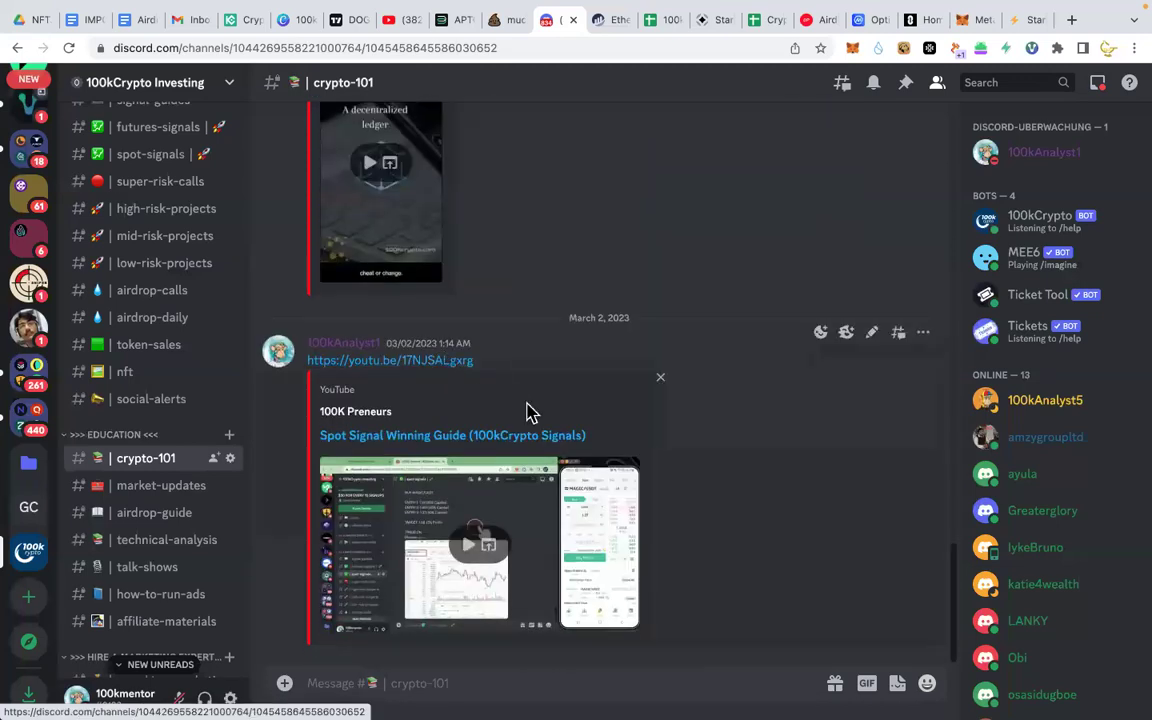
scroll(540, 418, up, 5)
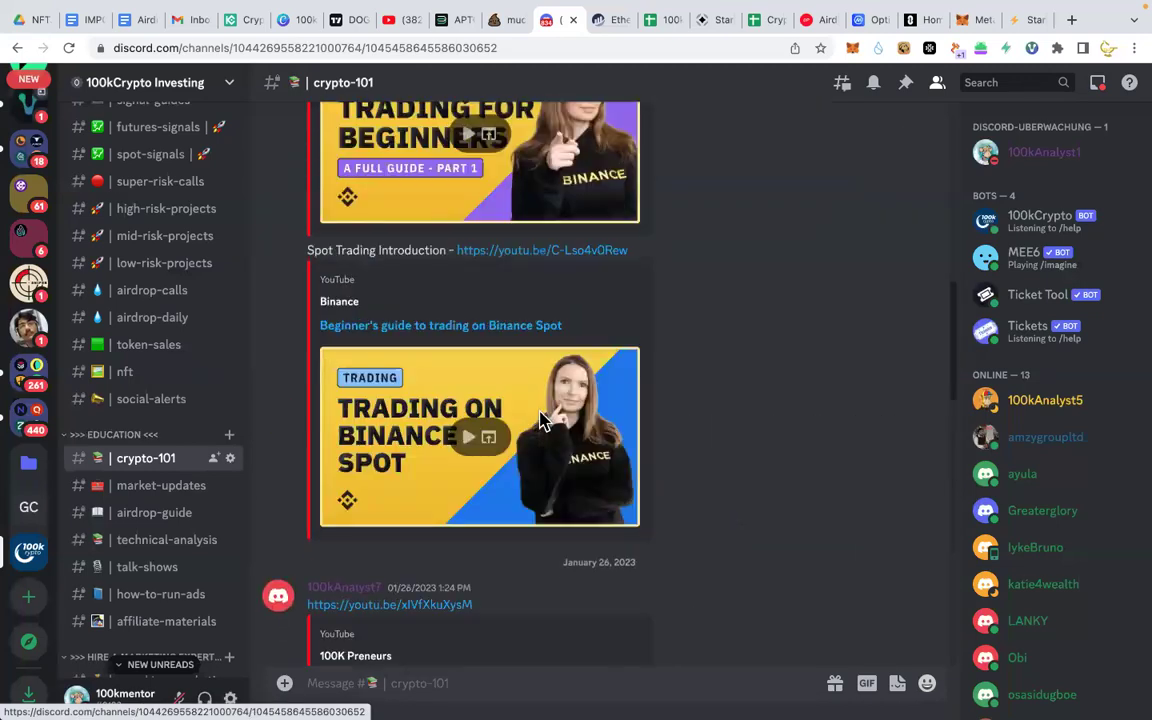
scroll(540, 418, up, 8)
scroll(540, 421, down, 12)
scroll(540, 421, down, 10)
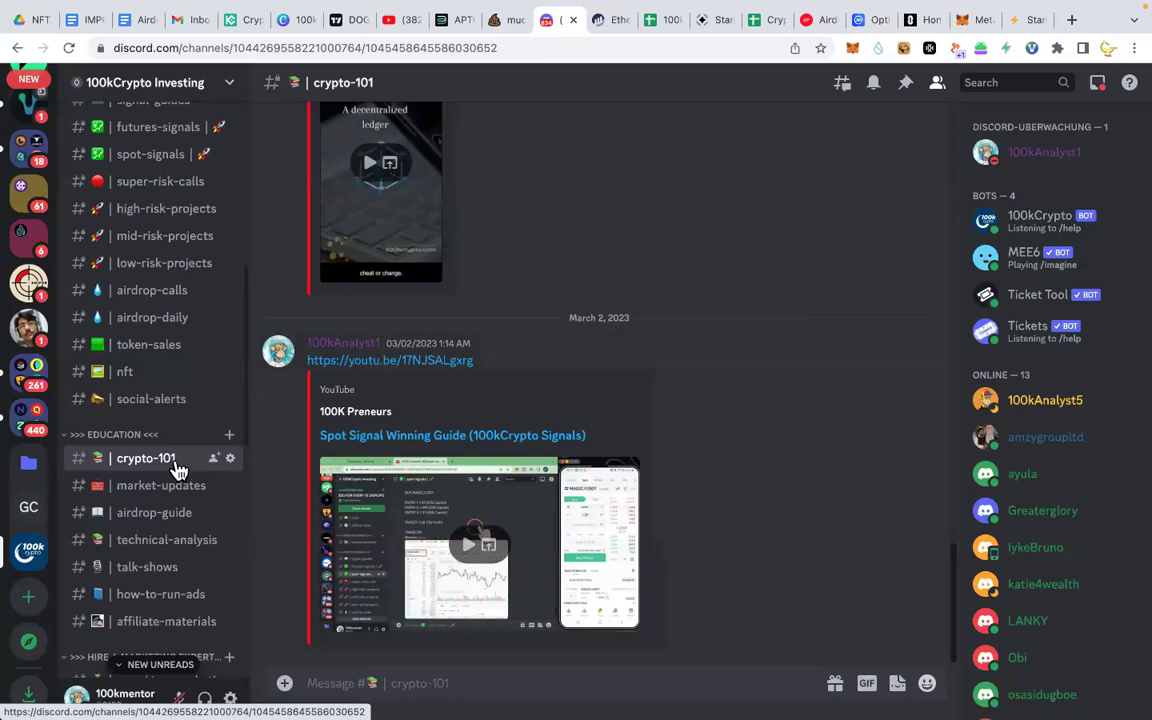
scroll(478, 432, up, 8)
scroll(476, 437, down, 5)
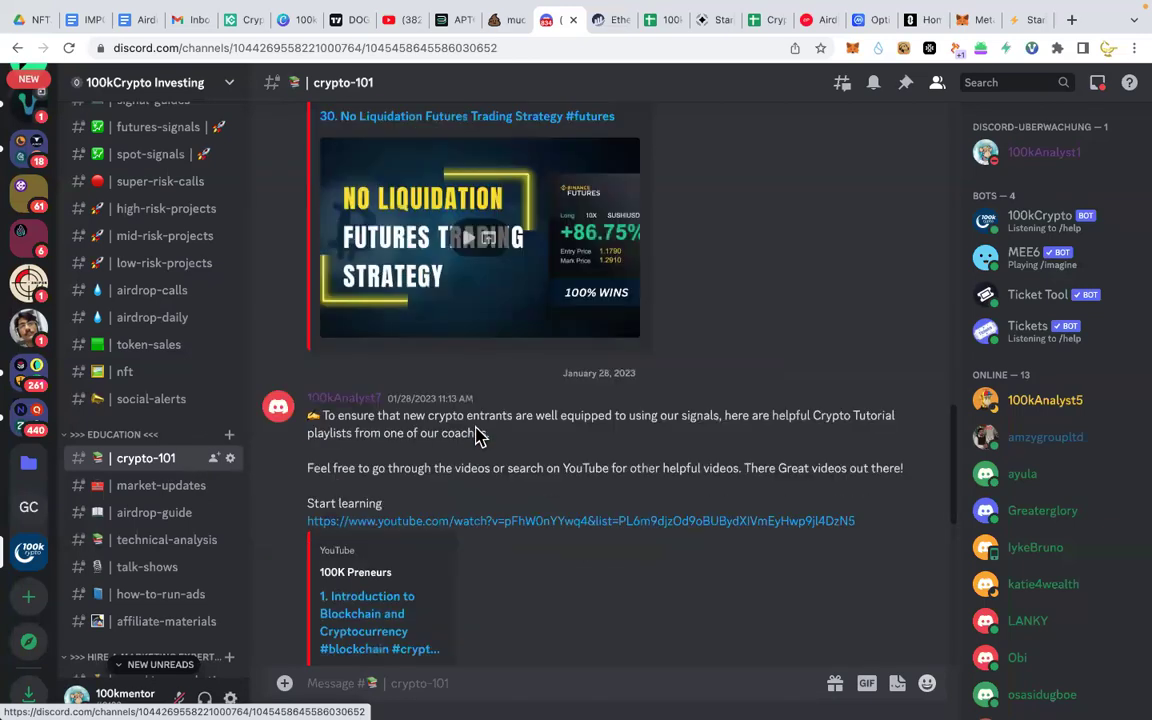
Step: Open the Comprehensive Crypto Training playlist linked in the post, pause its first video and select the page address
click(527, 227)
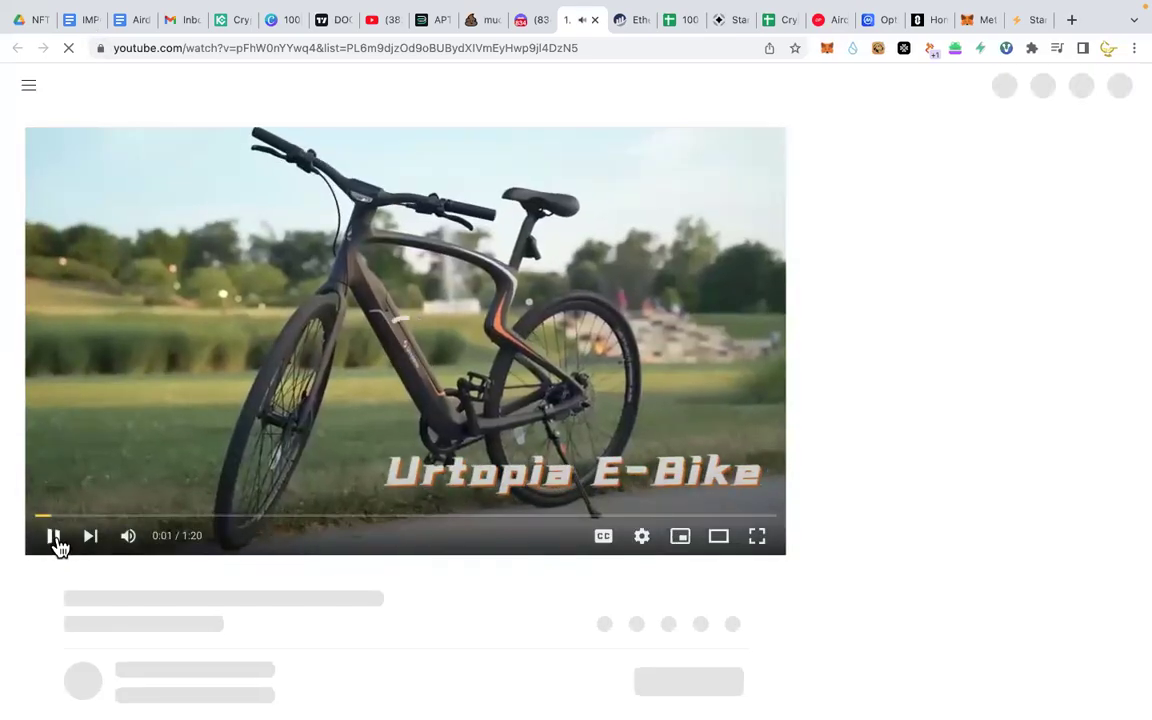
click(56, 540)
click(337, 48)
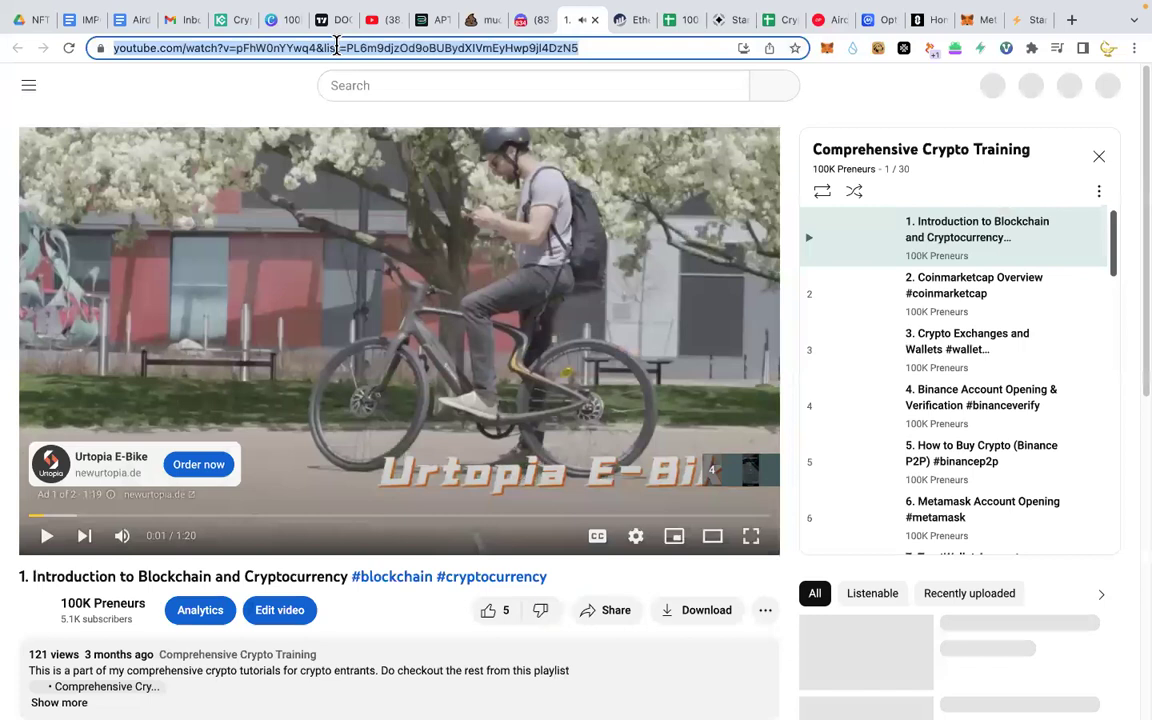
click(89, 536)
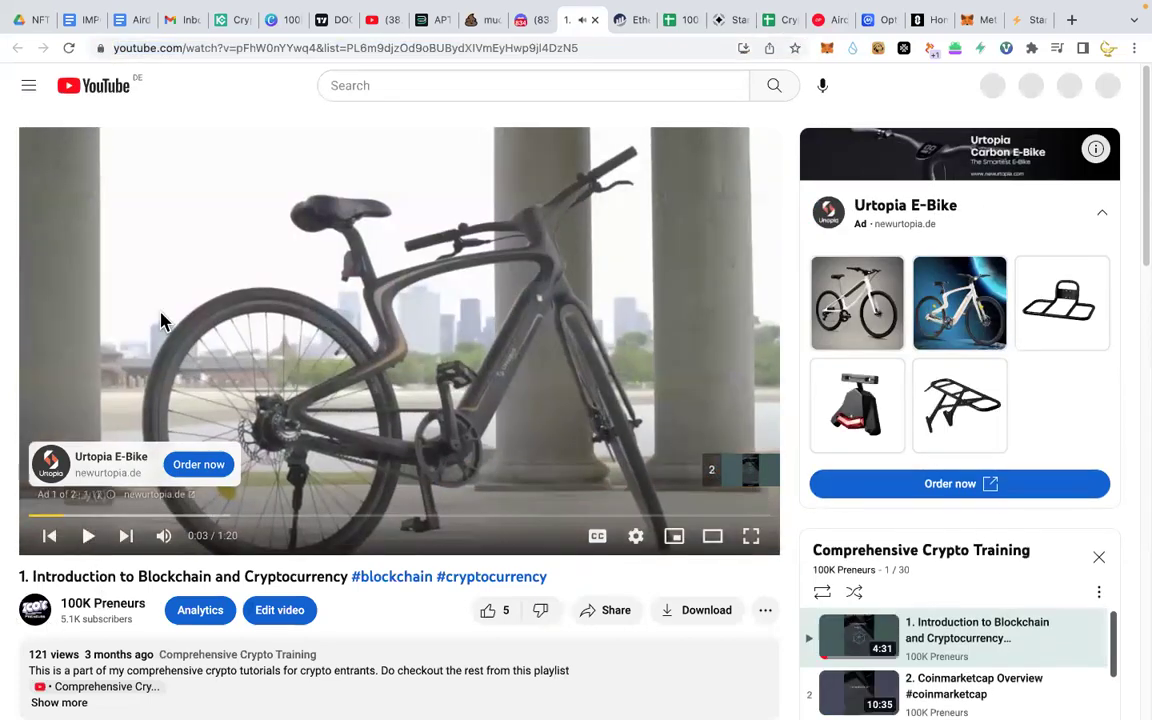
click(268, 48)
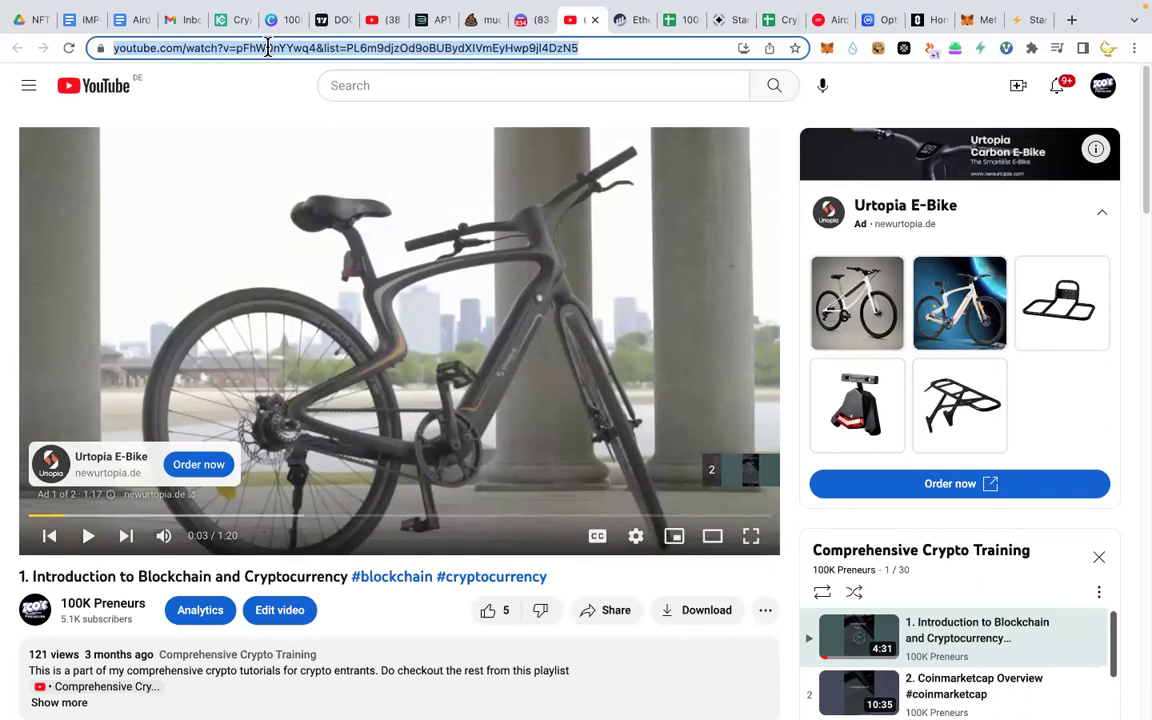
Step: Revisit the crypto-101 post and its playlist video, and view the DOGEUSDT chart on TradingView and the Snapshot proposal
click(531, 22)
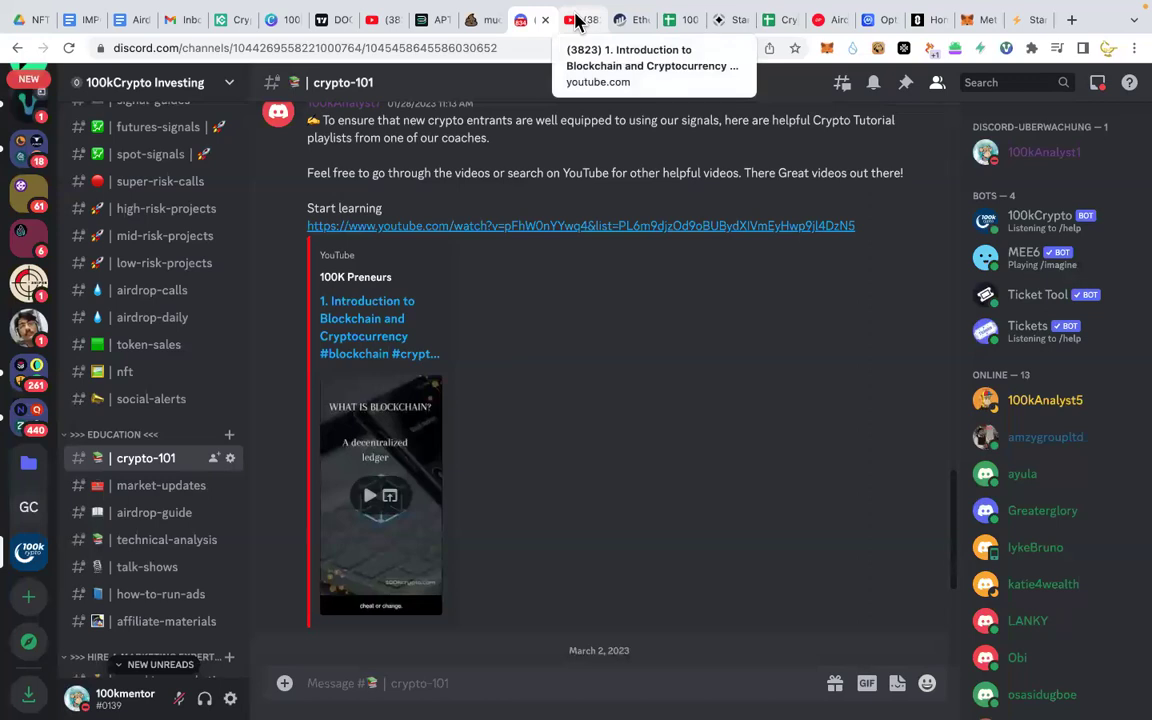
click(577, 20)
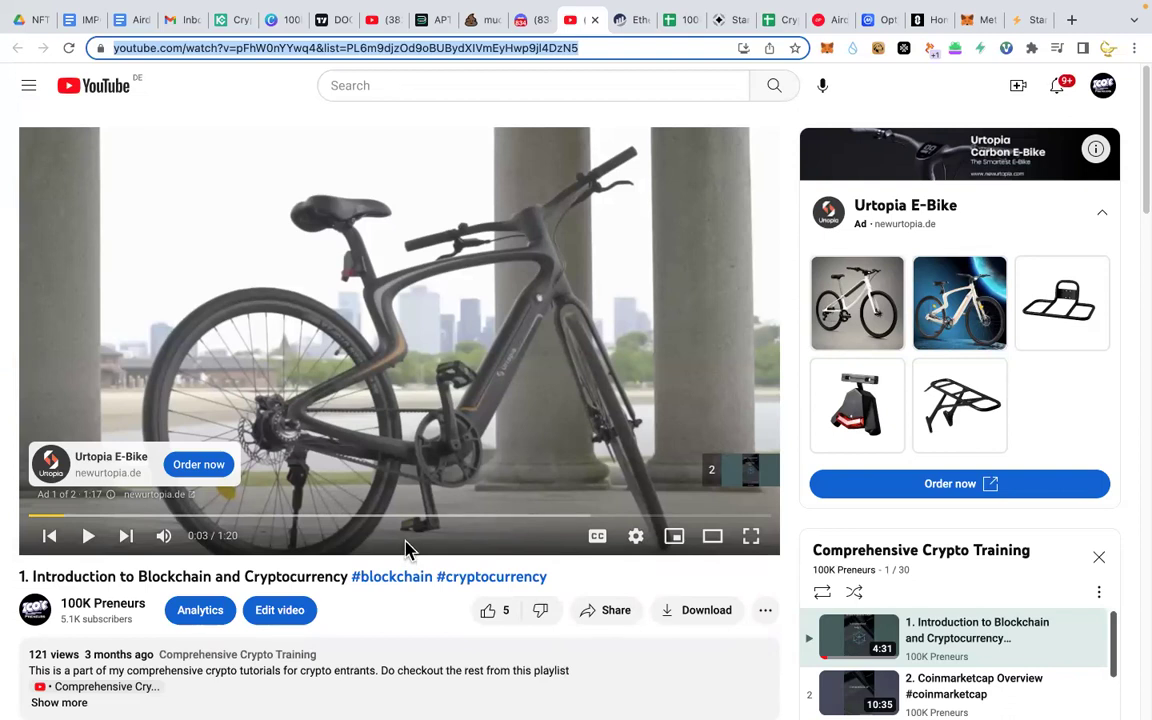
click(330, 20)
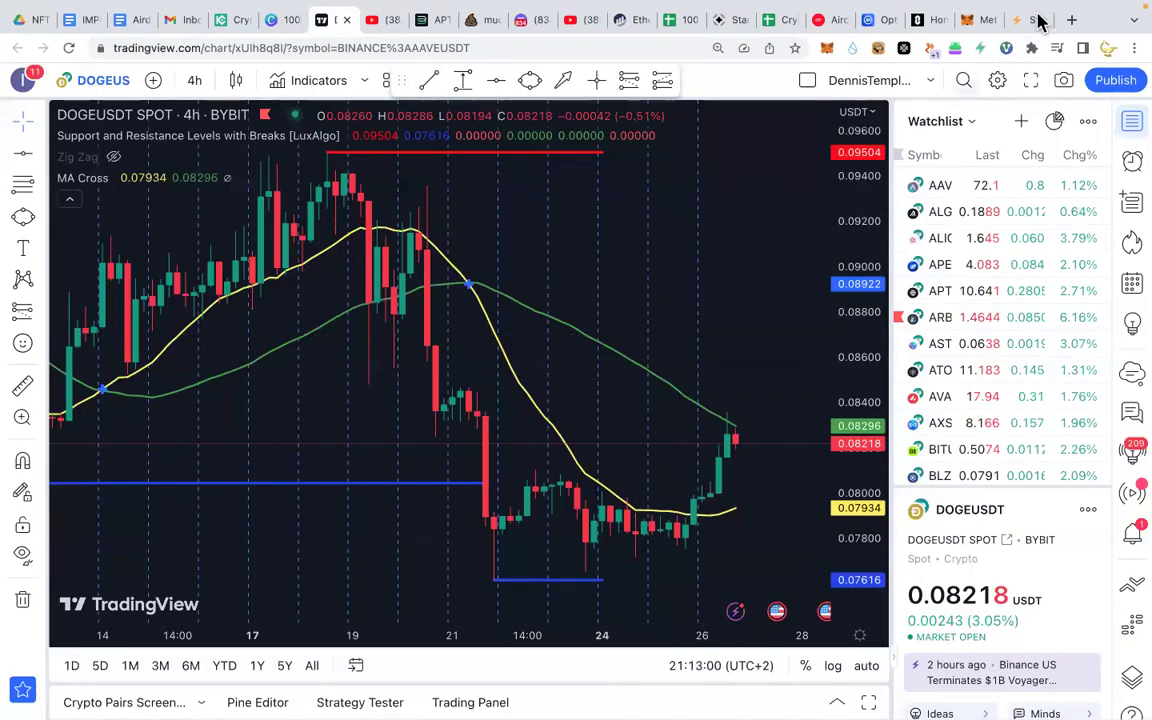
click(1030, 20)
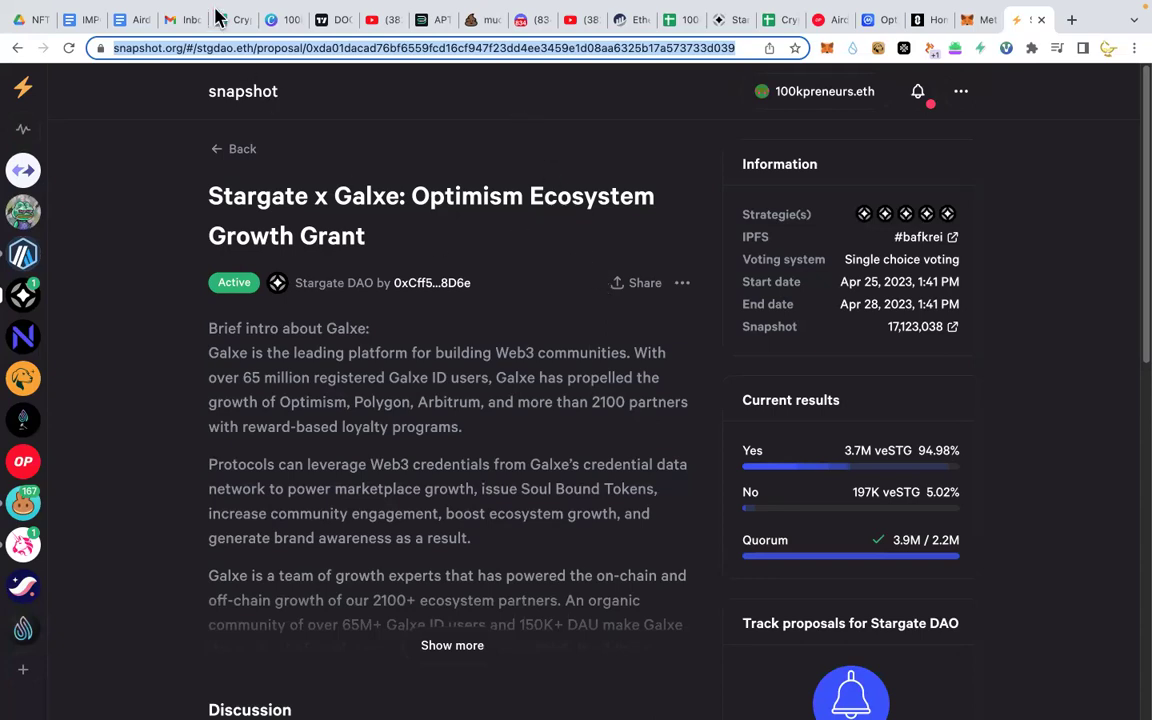
Step: Review the Sei Testnet, Fuel and Venom tasks in the 100KCRYPTO $10K AIRDROP ALPHA's spreadsheet
click(675, 26)
scroll(501, 311, down, 2)
scroll(500, 312, down, 4)
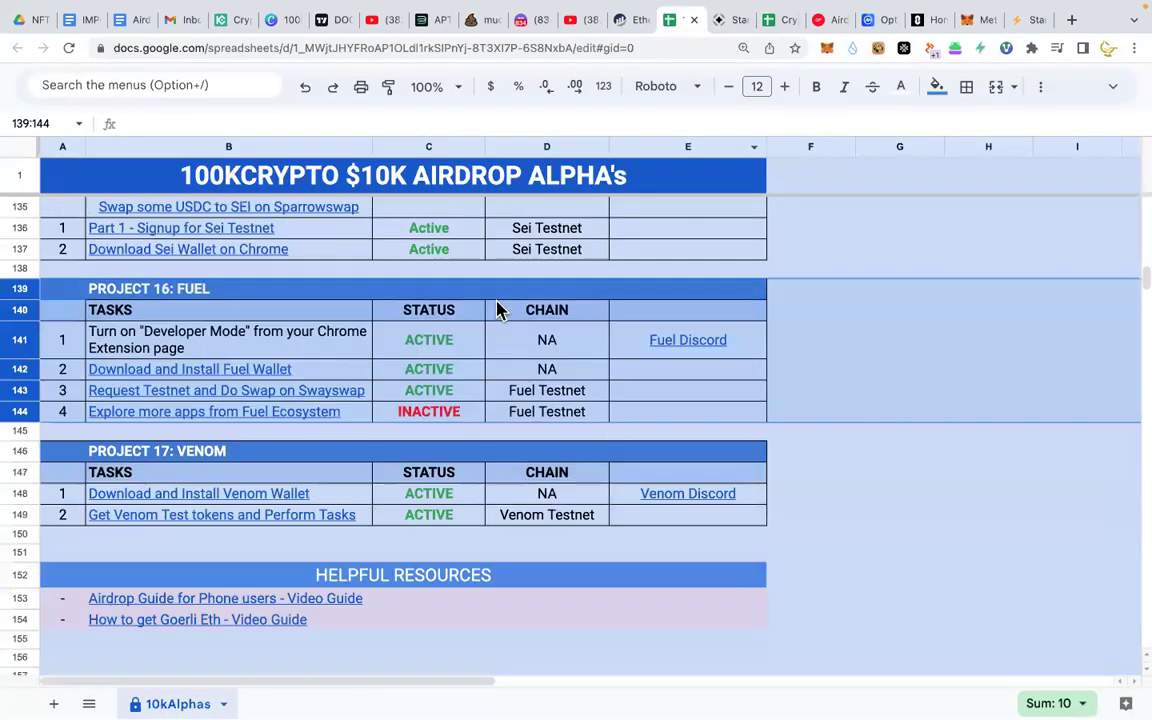
scroll(506, 285, up, 3)
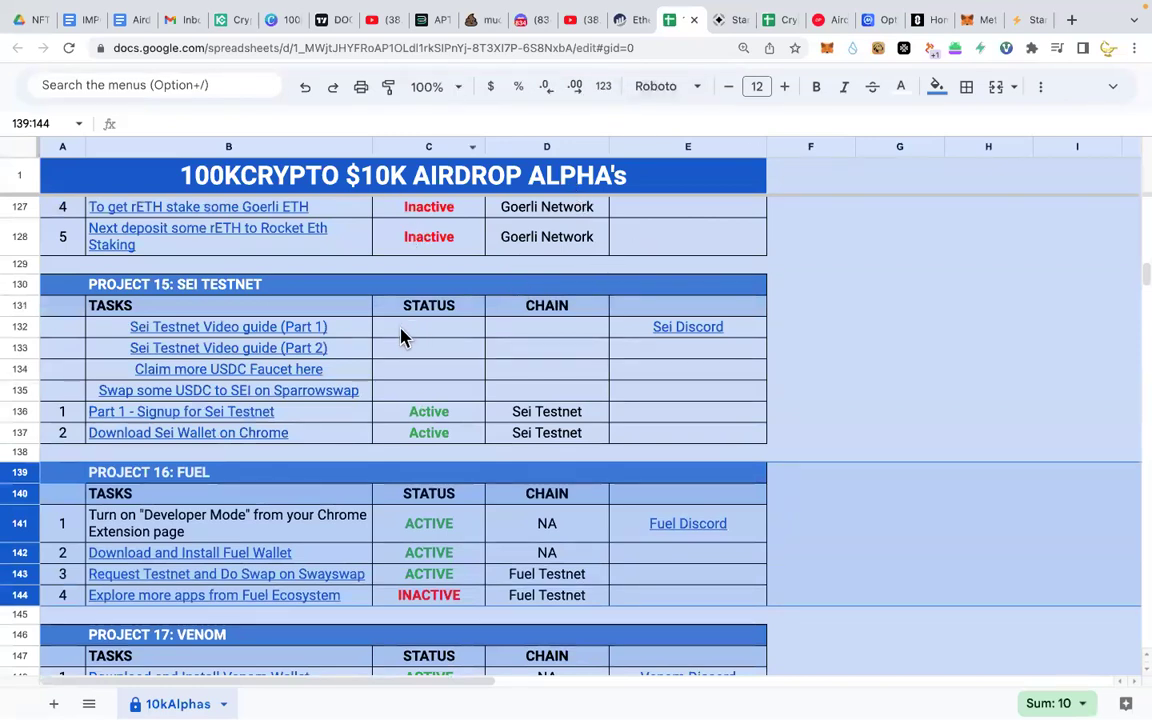
scroll(400, 334, down, 3)
scroll(399, 330, up, 4)
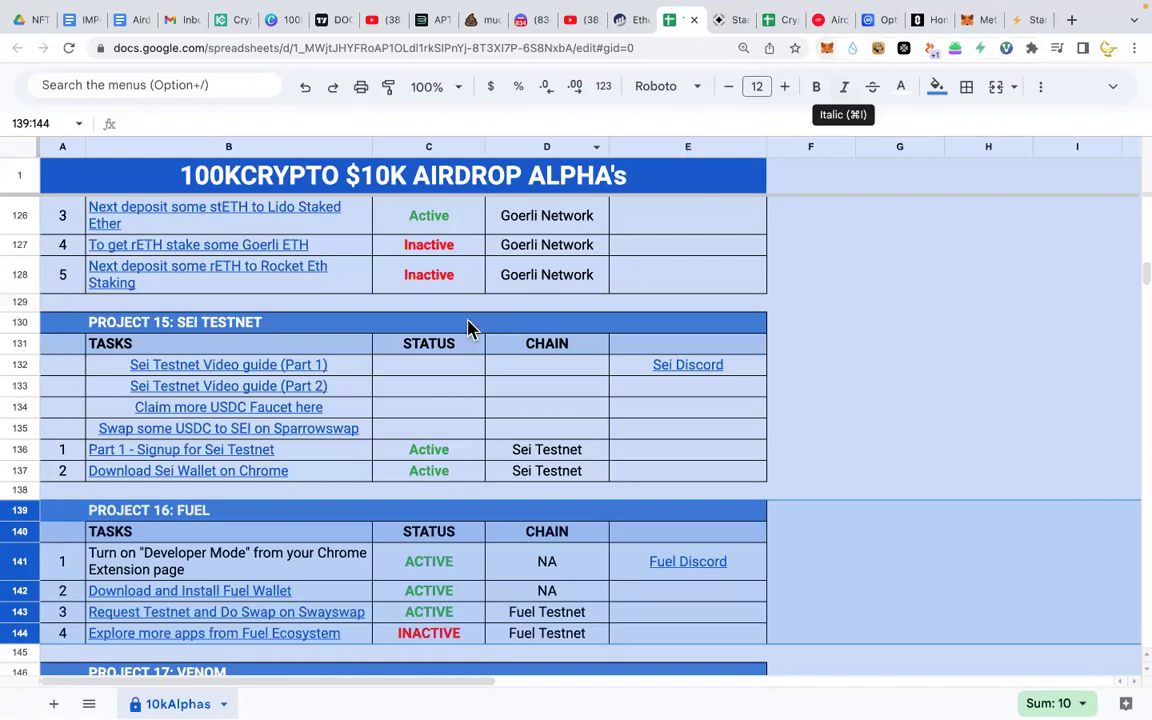
scroll(406, 335, down, 1)
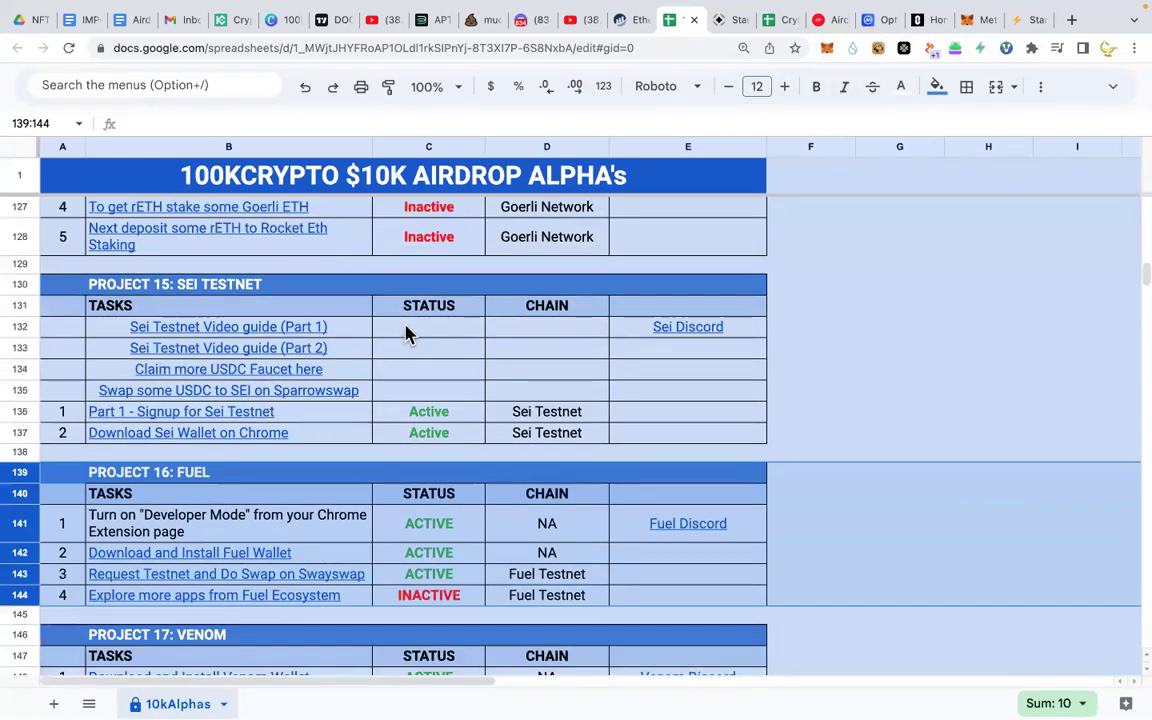
Step: Check the voting section of the Stargate x Galxe proposal on Snapshot and close the proposal page
click(980, 20)
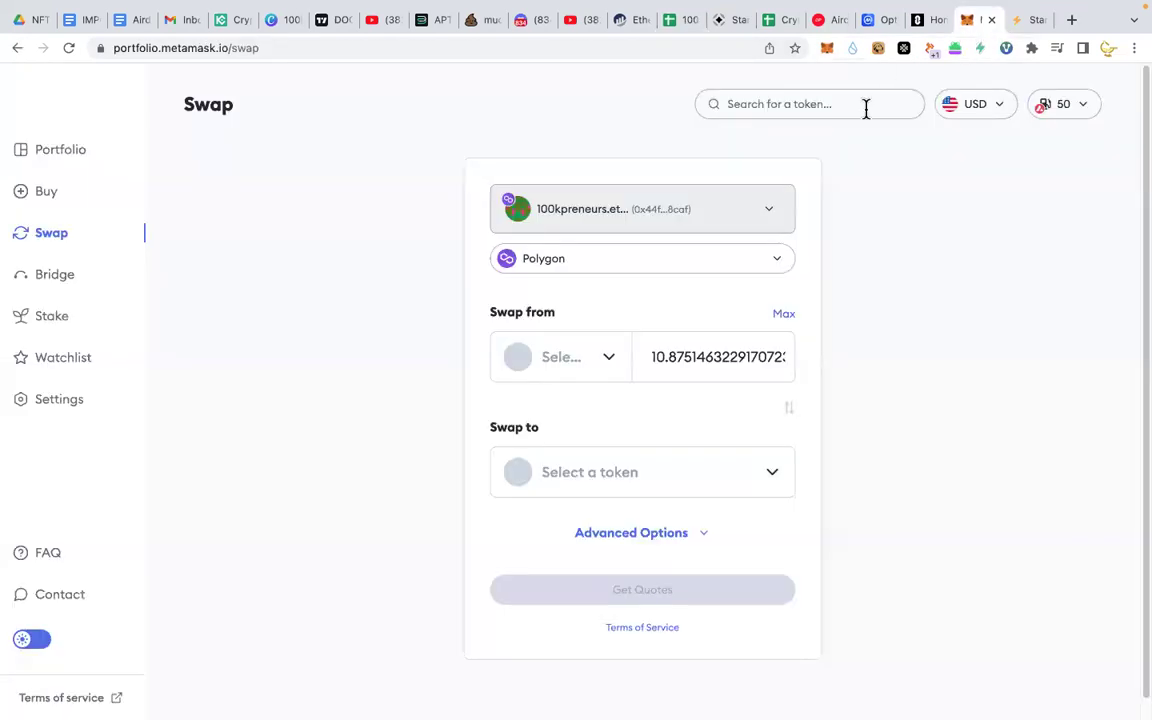
click(1026, 20)
scroll(848, 276, down, 5)
scroll(848, 276, down, 3)
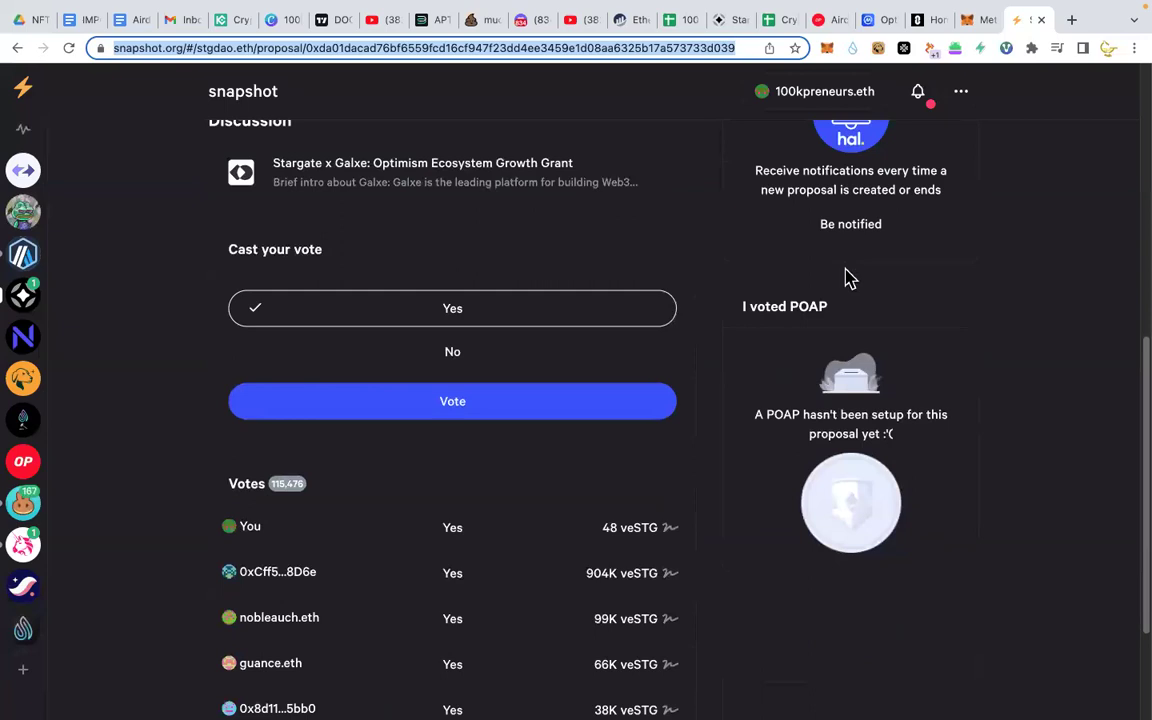
scroll(851, 275, up, 3)
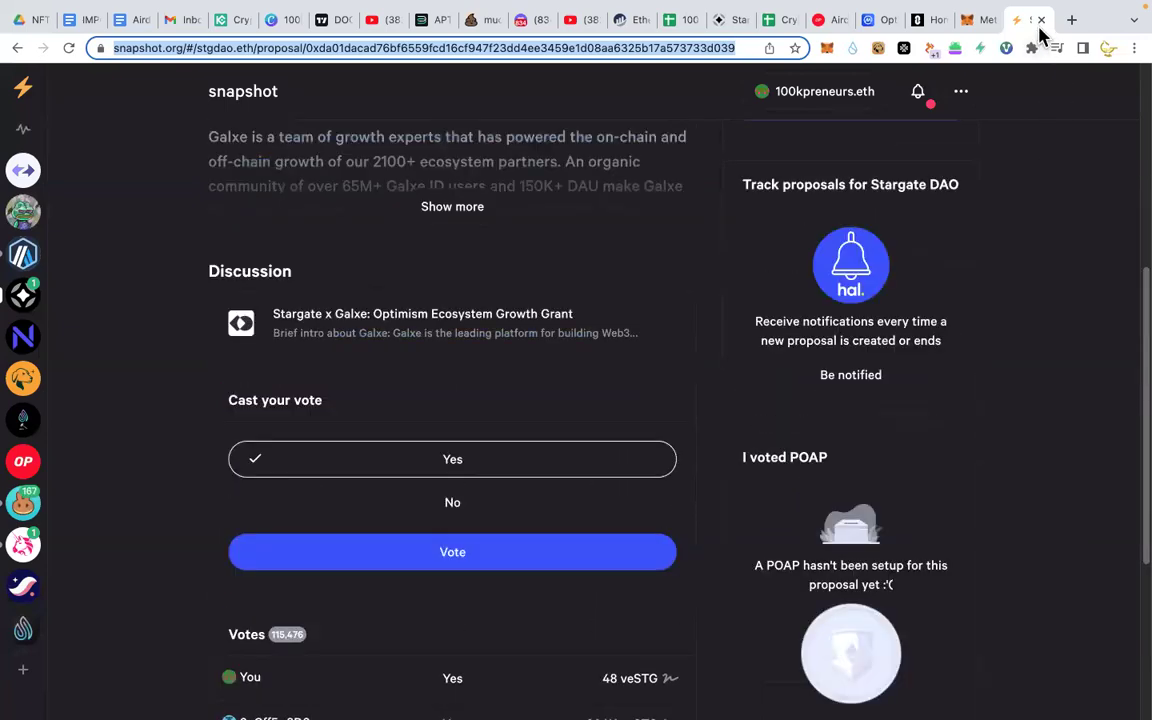
click(1041, 20)
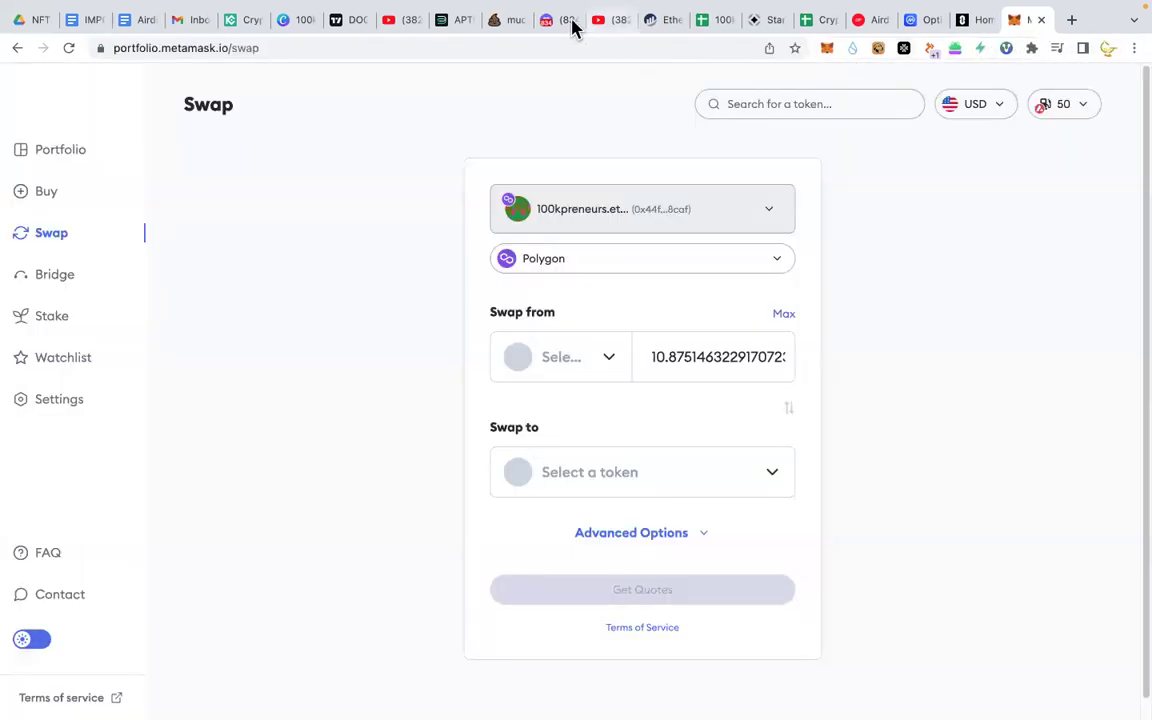
Step: Return to the 100kCrypto Investing Discord server and open the mid-risk-projects channel
click(555, 21)
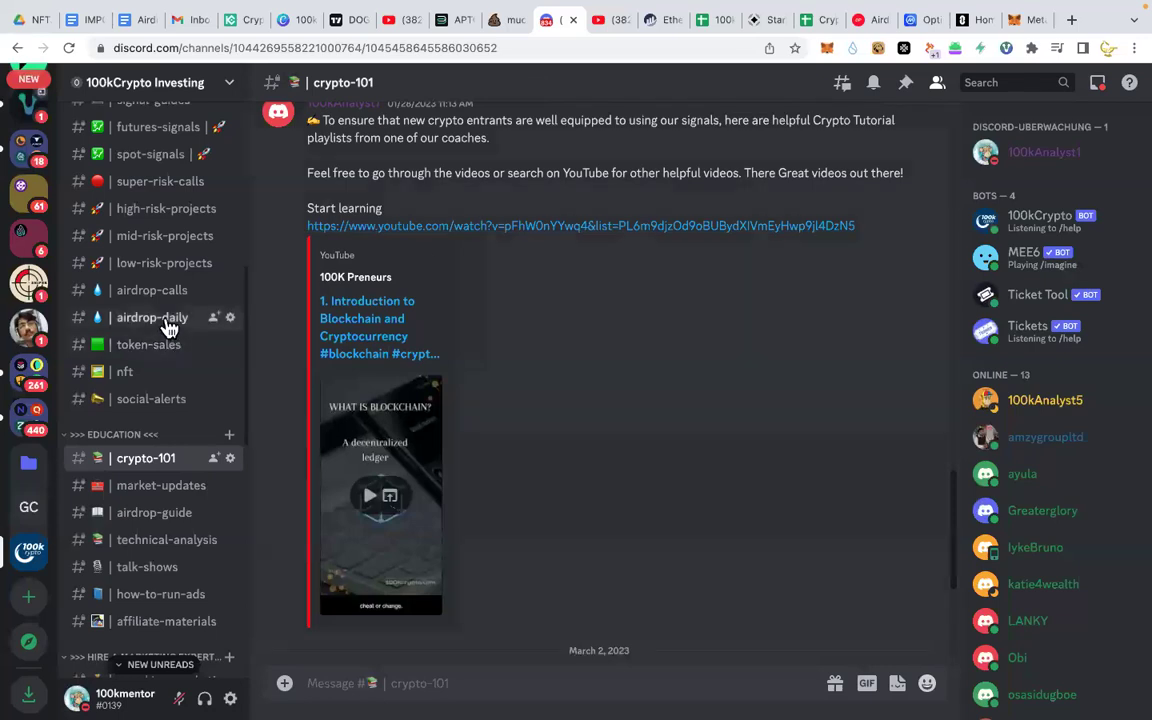
scroll(167, 300, up, 2)
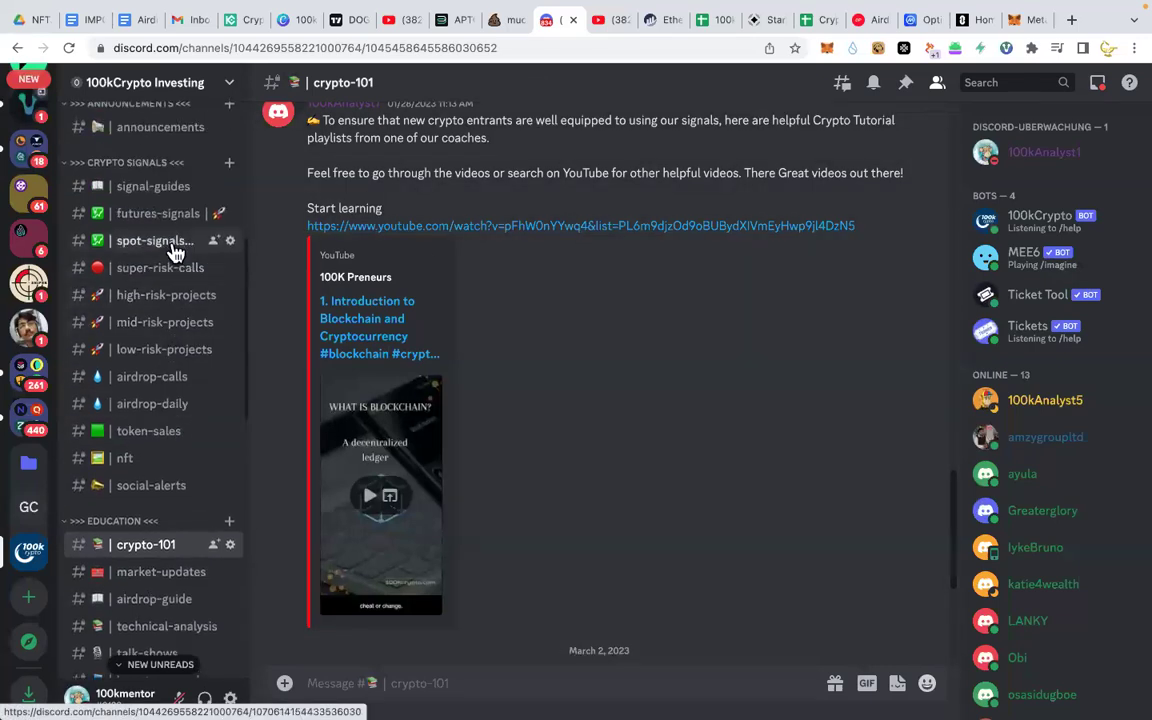
click(160, 302)
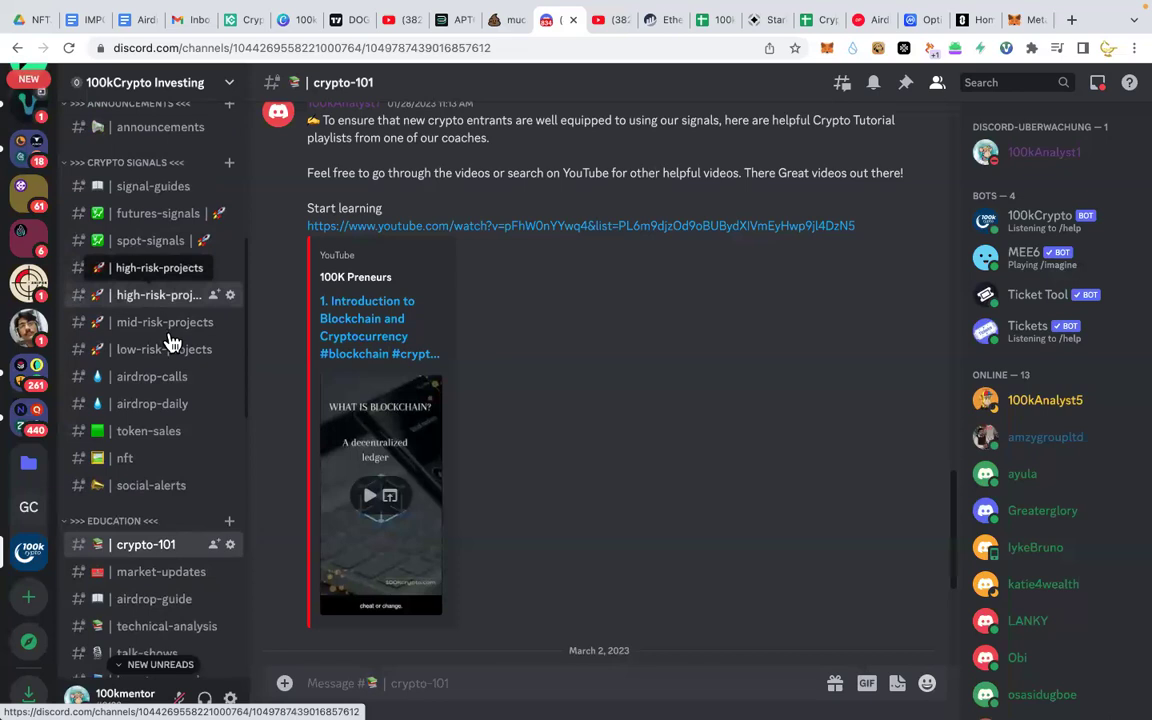
click(160, 348)
click(155, 328)
Step: Read back through the mid-risk-projects coin calls to the February 2023 Flux and RVN posts
scroll(445, 392, up, 15)
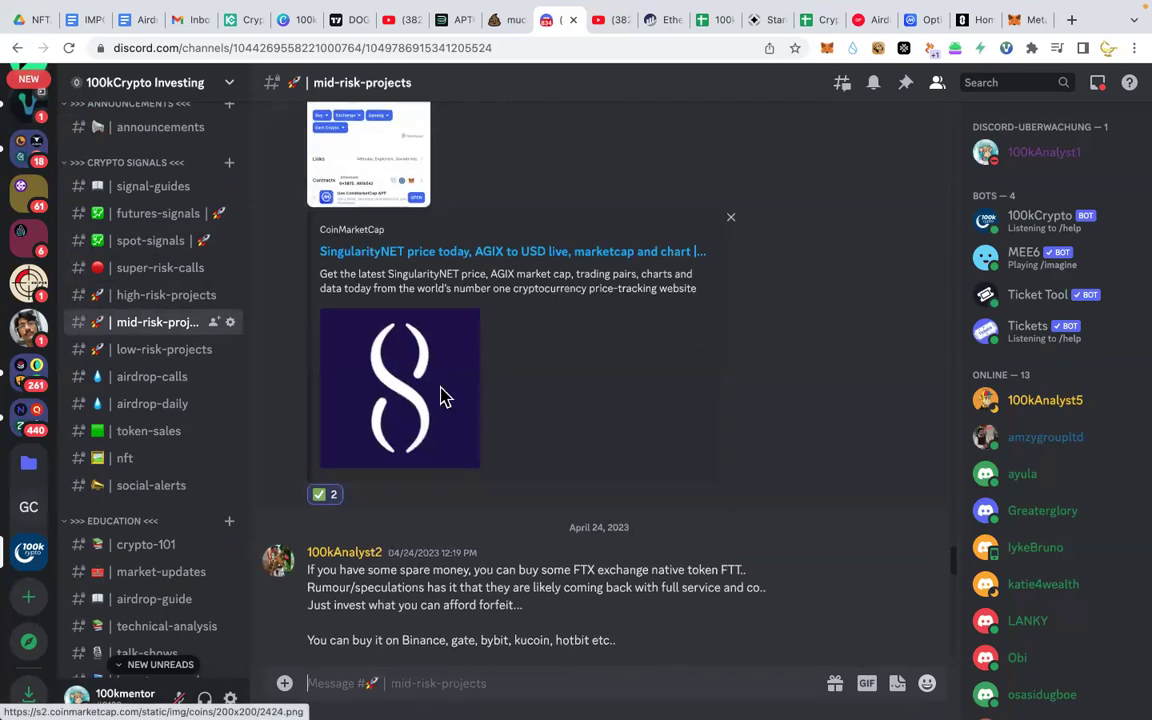
scroll(443, 397, up, 15)
scroll(443, 397, up, 15)
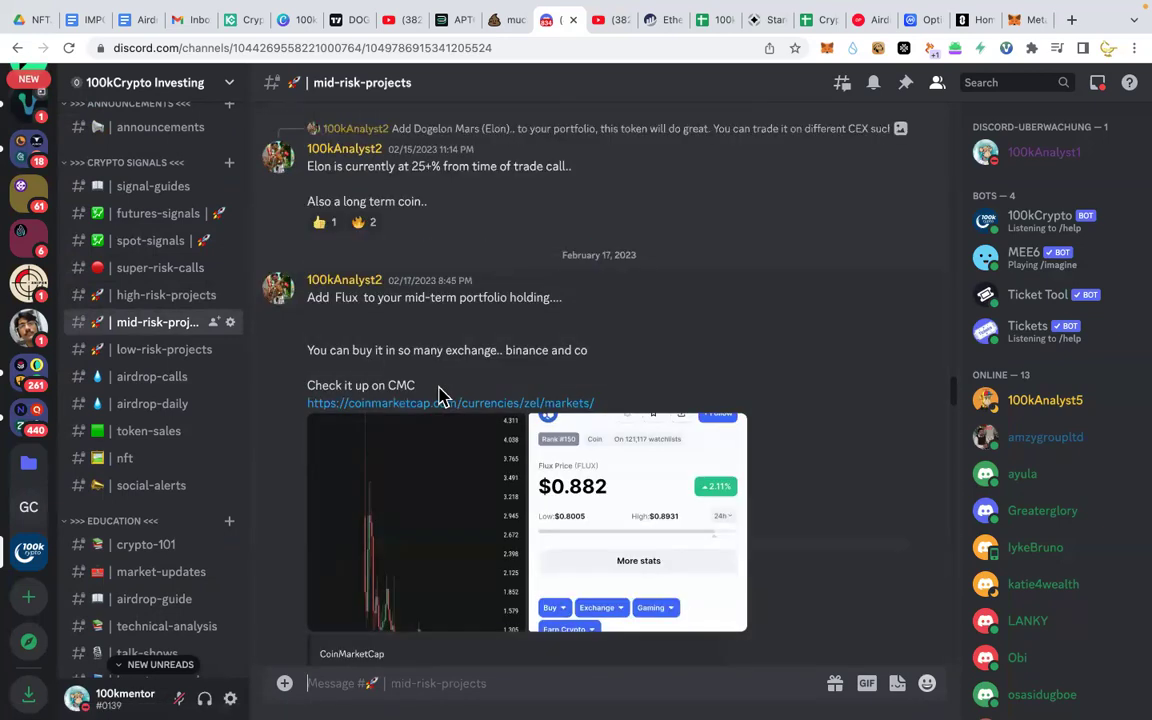
scroll(443, 397, down, 10)
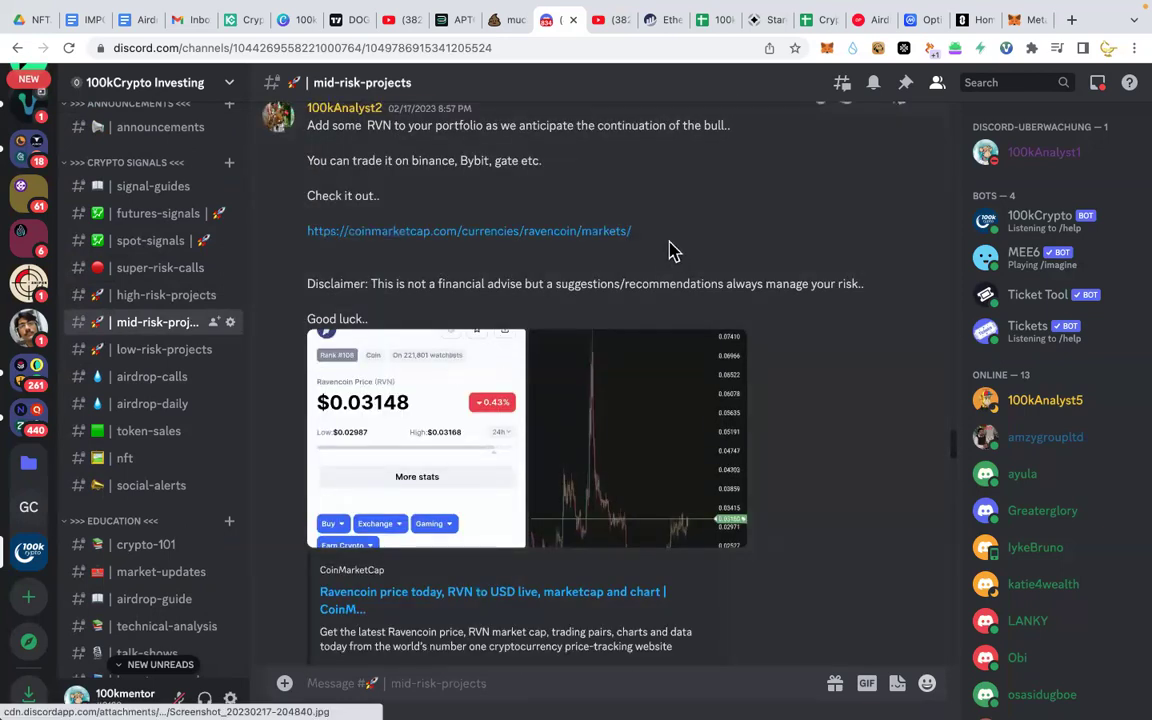